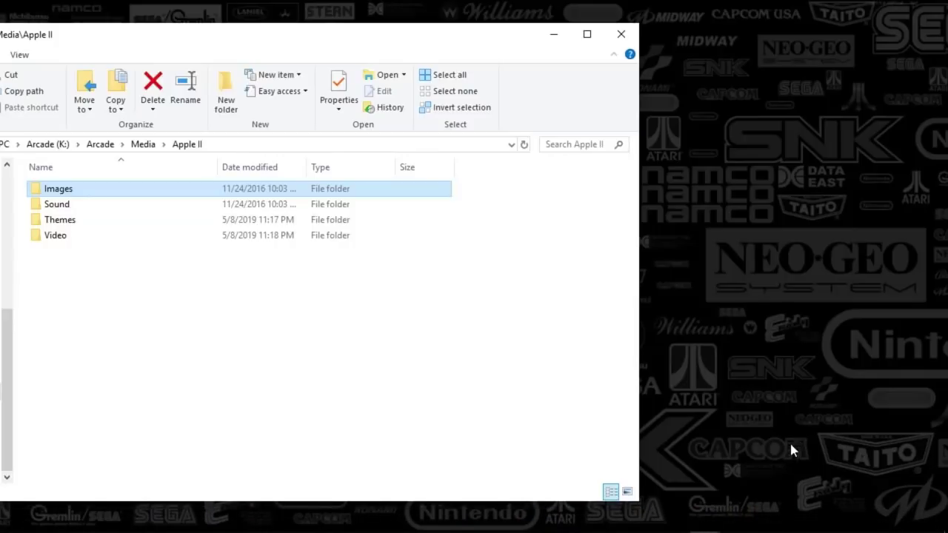
# - Look over Don's HyperSpin List Splitter, FatMatch and AutoKustom, and return to the K:\Arcade\Media\Apple II folder window
pyautogui.click(735, 518)
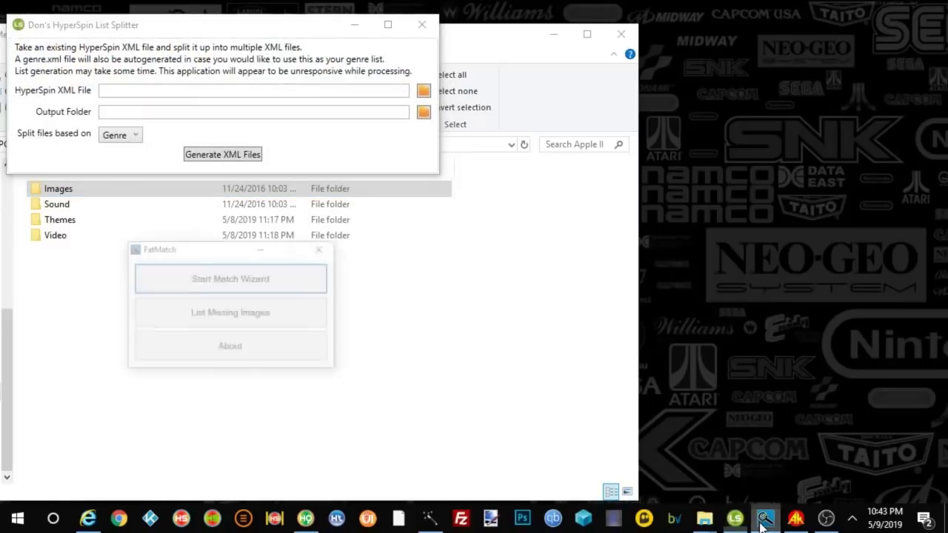
pyautogui.click(764, 518)
pyautogui.click(795, 519)
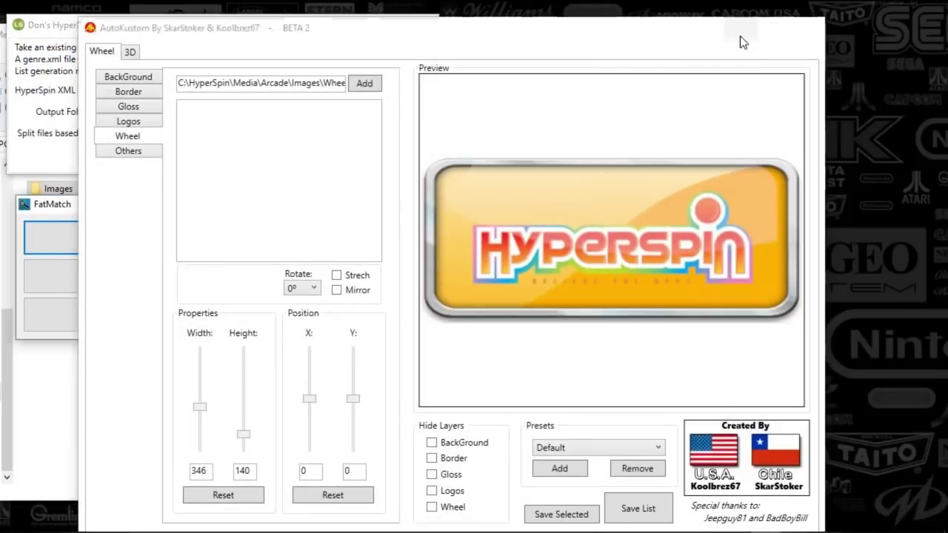
pyautogui.click(739, 34)
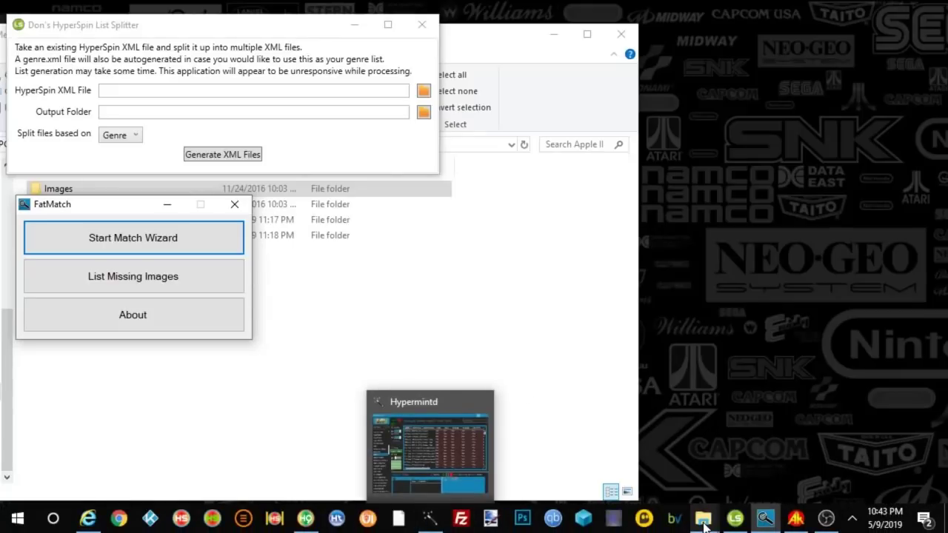
pyautogui.moveTo(703, 519)
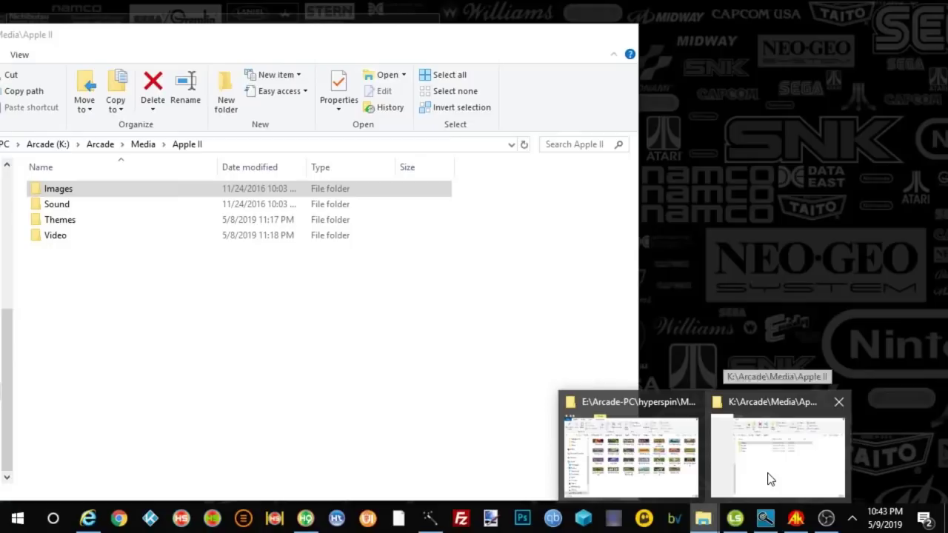
pyautogui.click(768, 478)
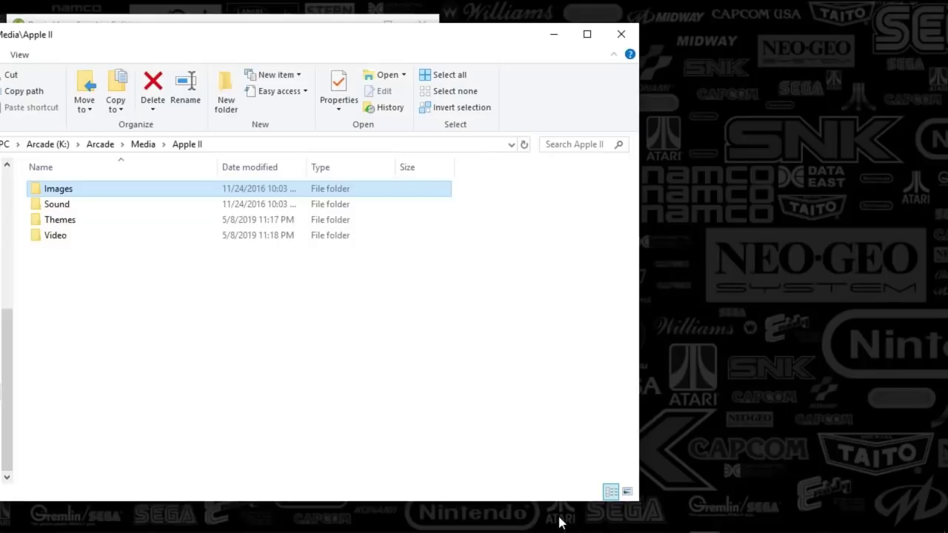
# - Switch to HyperHQ, review the Apple II wheel settings from Emulator through Special Art, and close it
pyautogui.moveTo(559, 531)
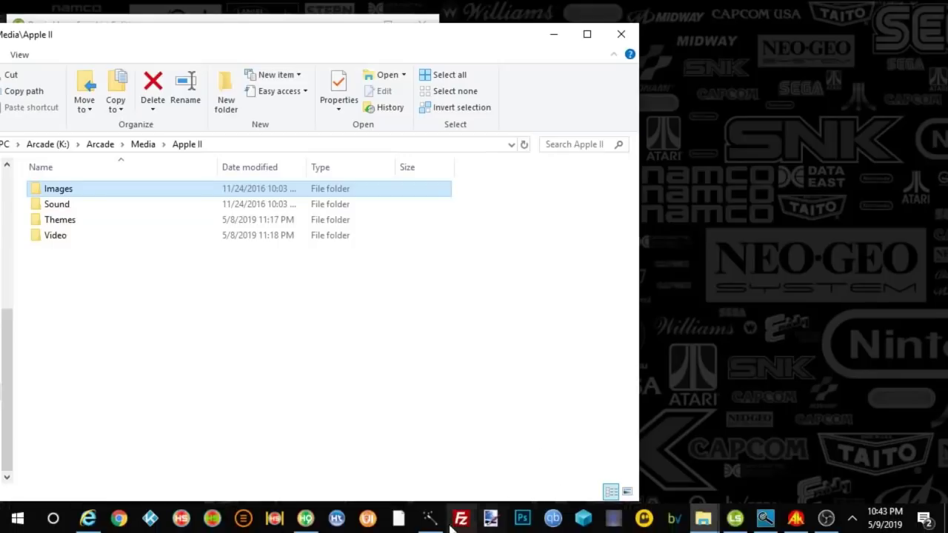
pyautogui.click(337, 518)
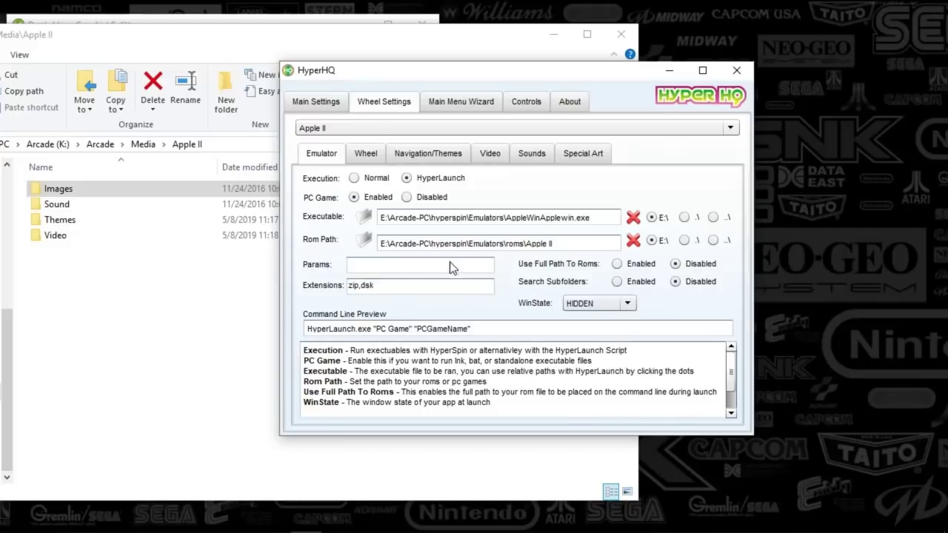
pyautogui.click(365, 153)
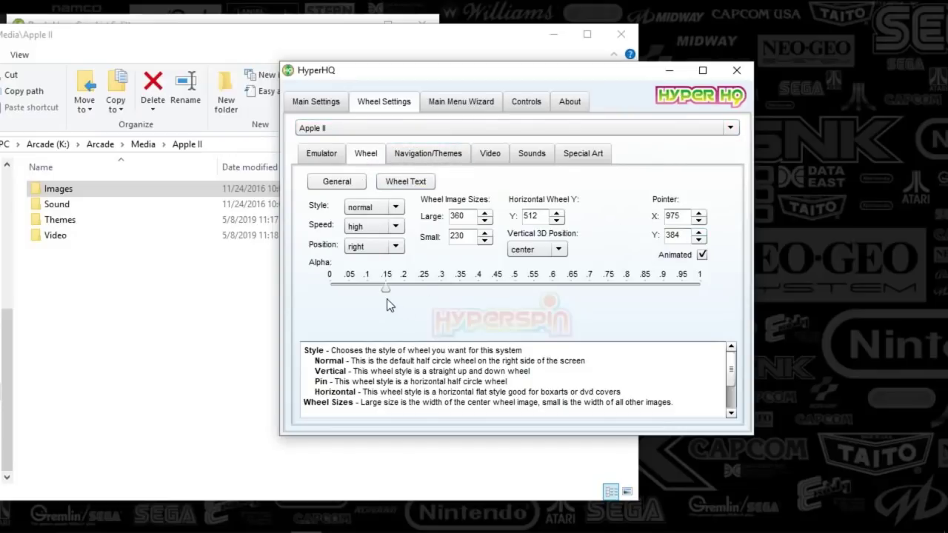
pyautogui.click(414, 155)
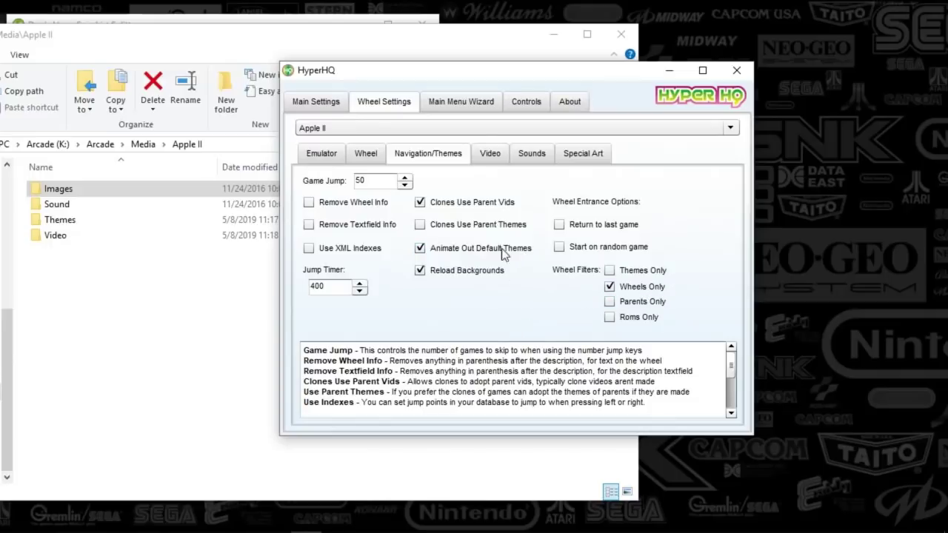
pyautogui.click(490, 157)
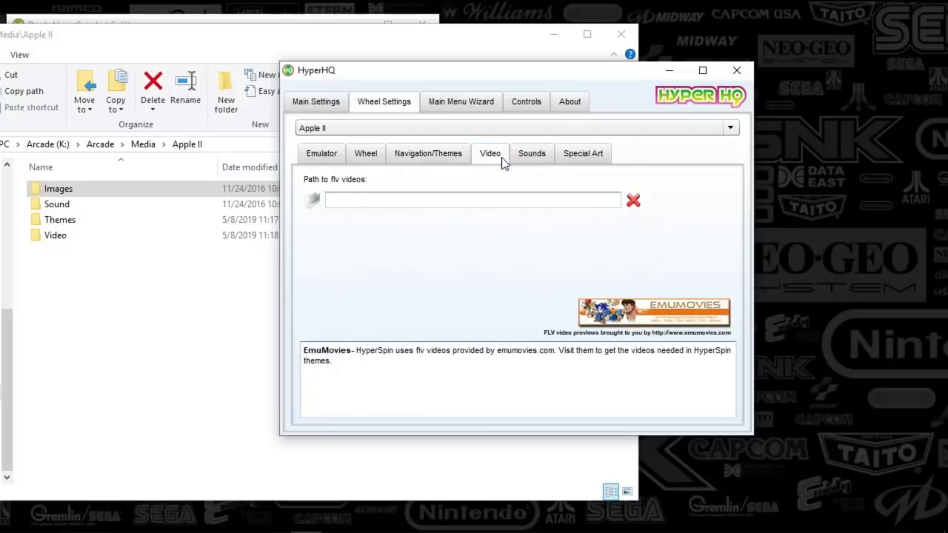
pyautogui.click(532, 156)
pyautogui.click(583, 156)
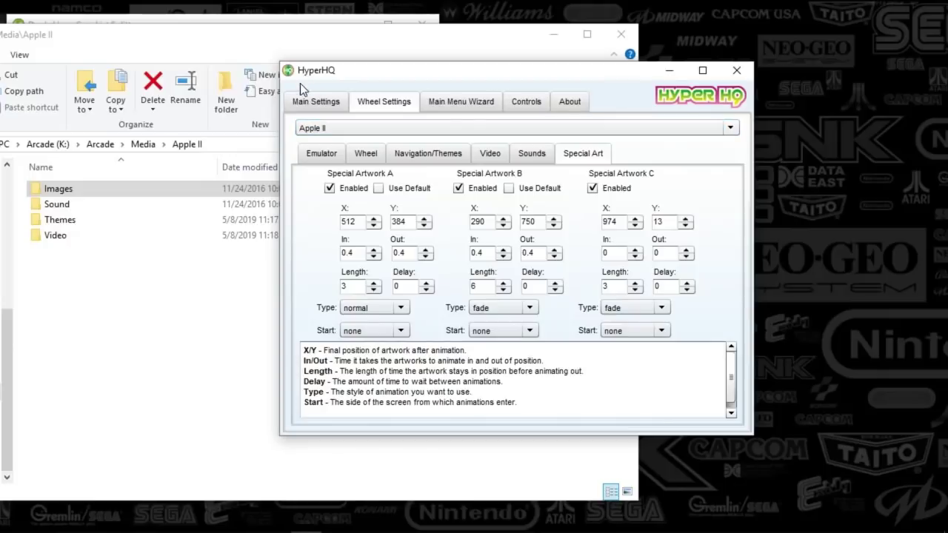
pyautogui.moveTo(324, 76); pyautogui.dragTo(335, 75)
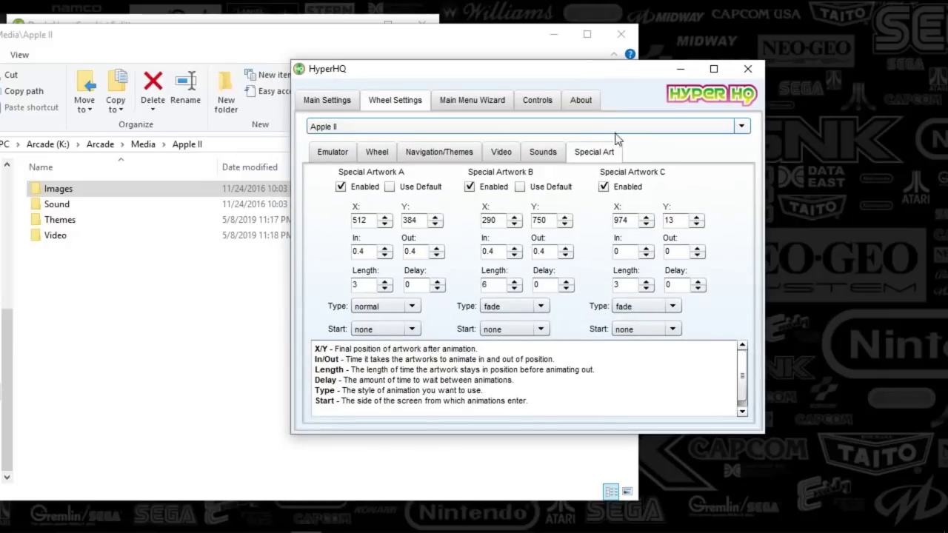
pyautogui.click(747, 70)
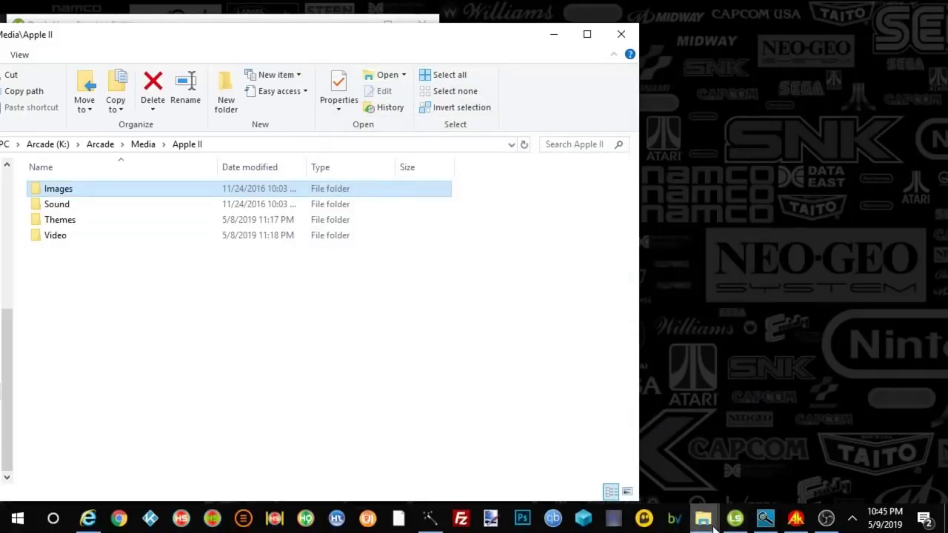
# - Switch to the E: drive folder window and open hyperspin\Media\Apple II to view its subfolders
pyautogui.moveTo(702, 518)
pyautogui.click(677, 482)
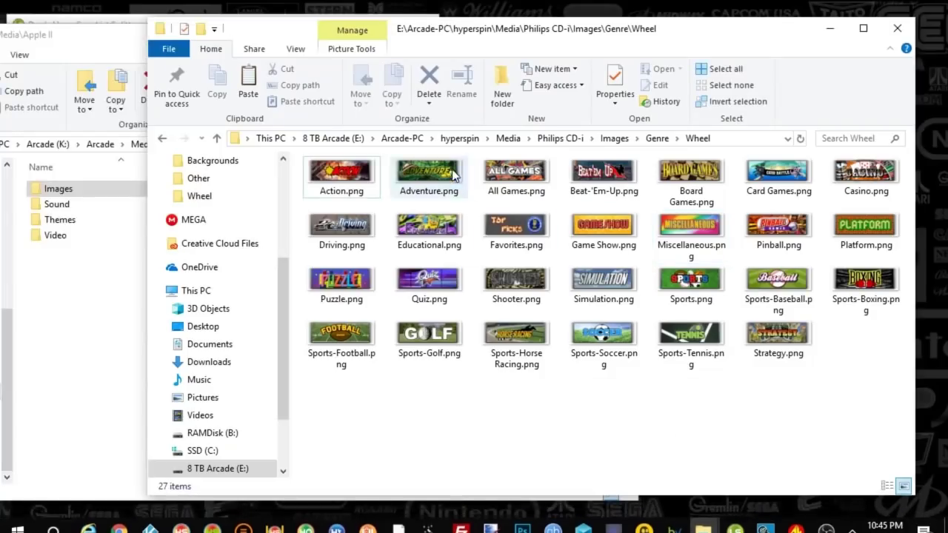
pyautogui.click(459, 139)
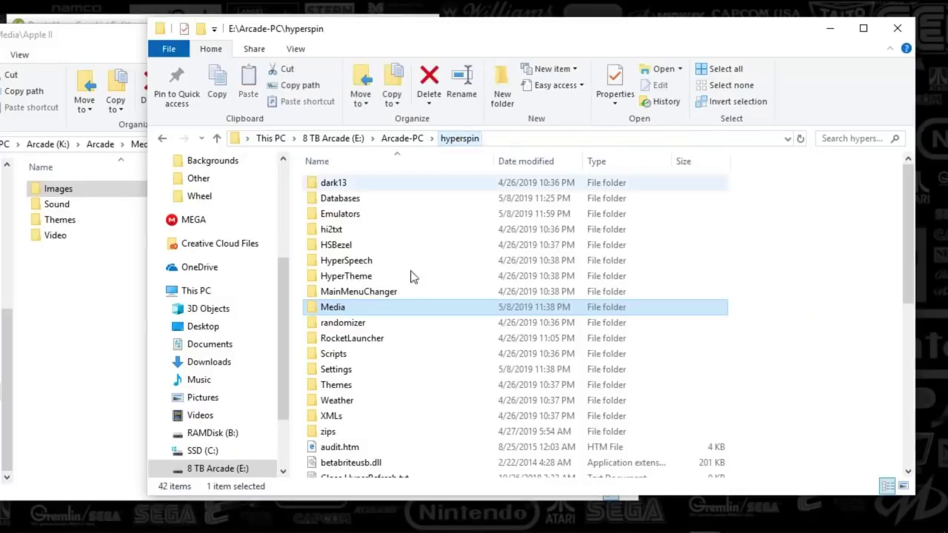
pyautogui.doubleClick(333, 309)
pyautogui.doubleClick(335, 432)
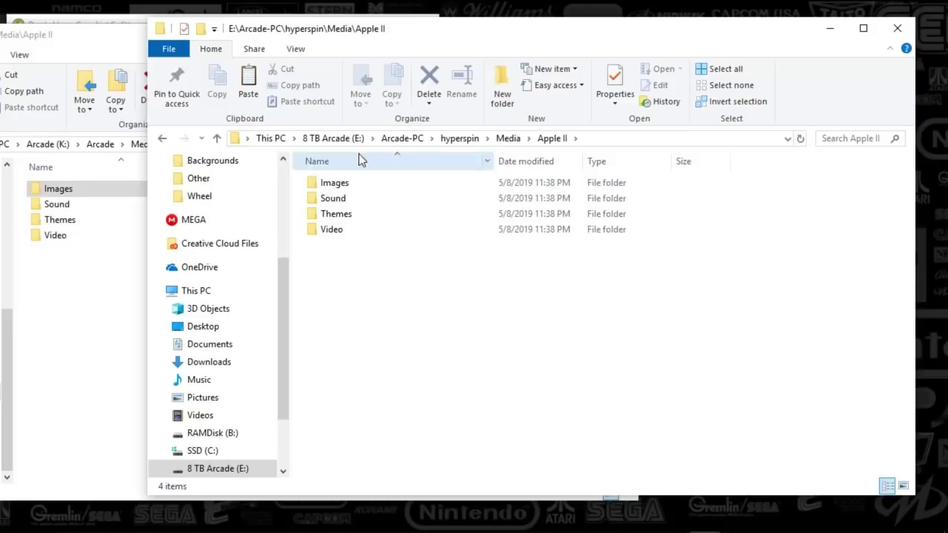
pyautogui.moveTo(404, 28); pyautogui.dragTo(437, 29)
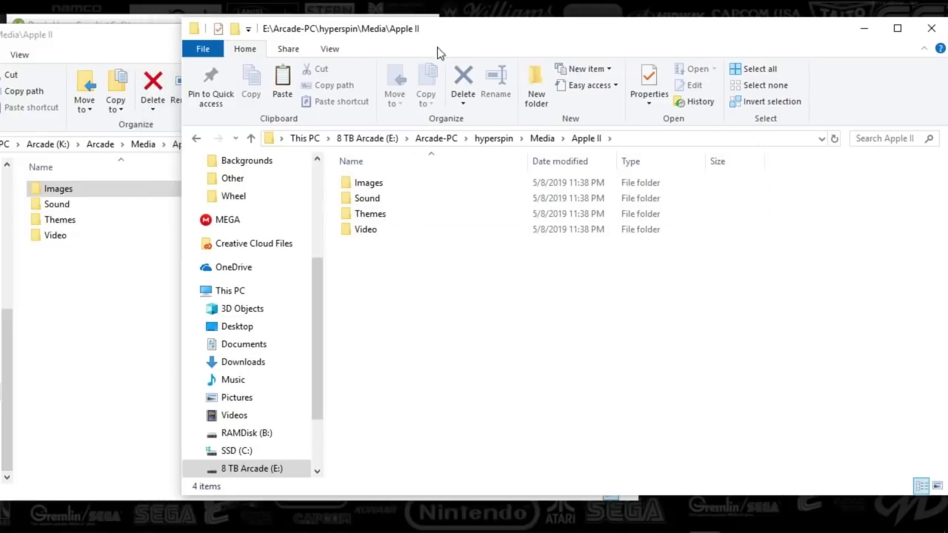
# - Browse the XML files in hyperspin\Databases\Apple II and select Apple II.xml
pyautogui.click(503, 141)
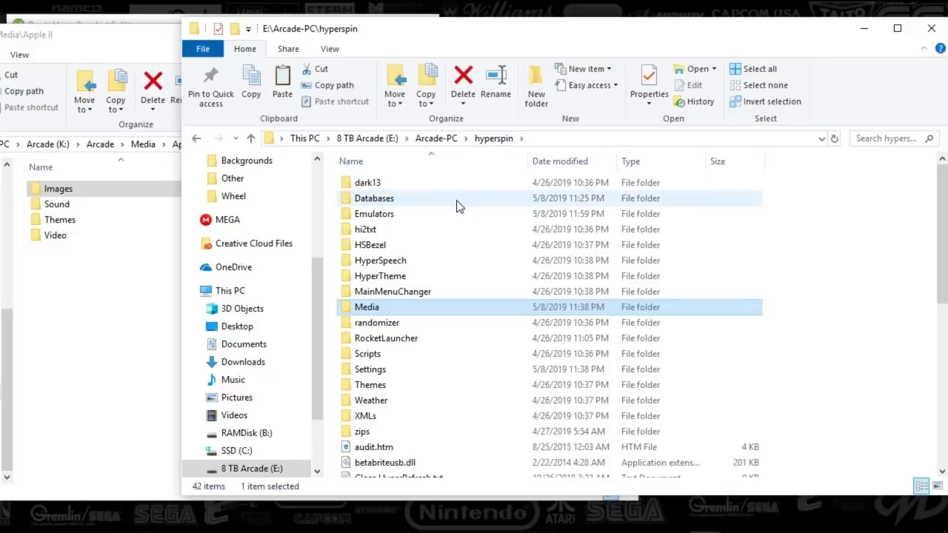
pyautogui.doubleClick(372, 202)
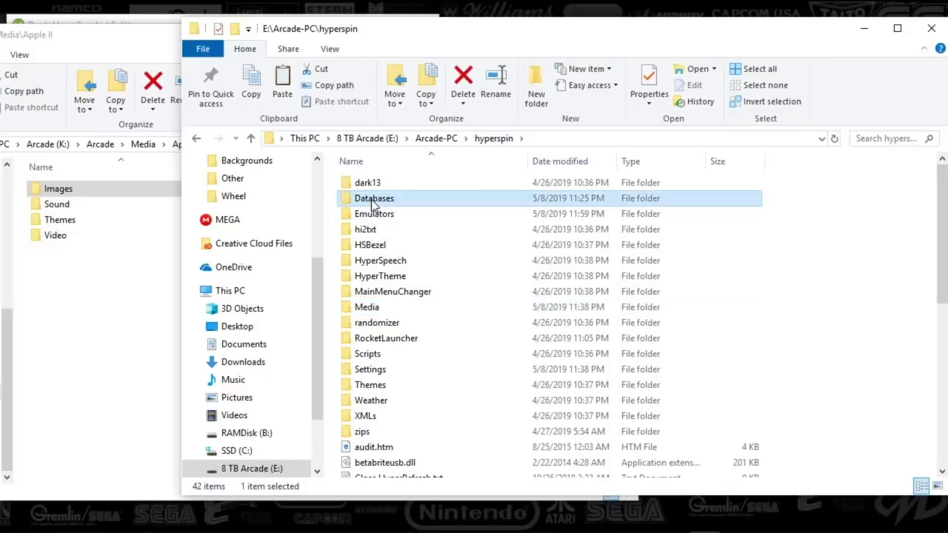
pyautogui.scroll(-6, 409, 341)
pyautogui.scroll(6, 410, 342)
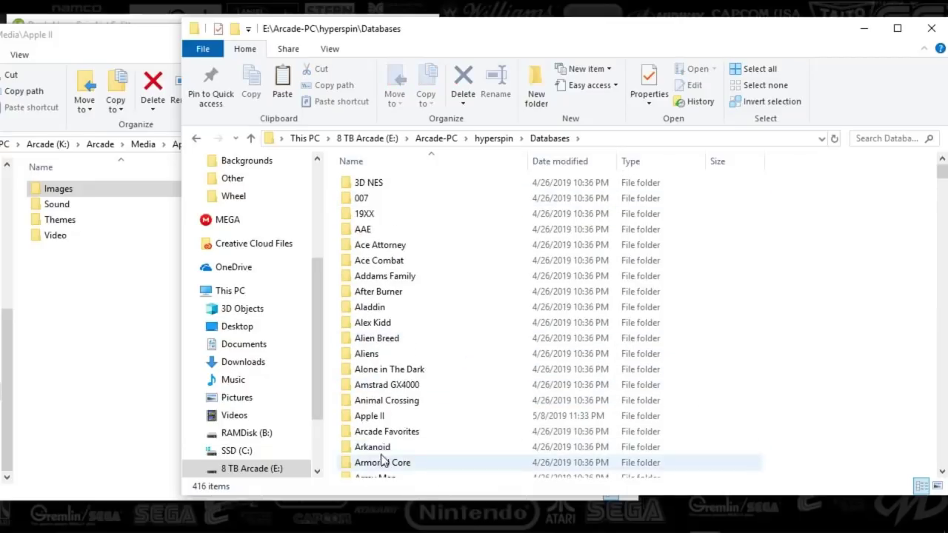
pyautogui.doubleClick(364, 414)
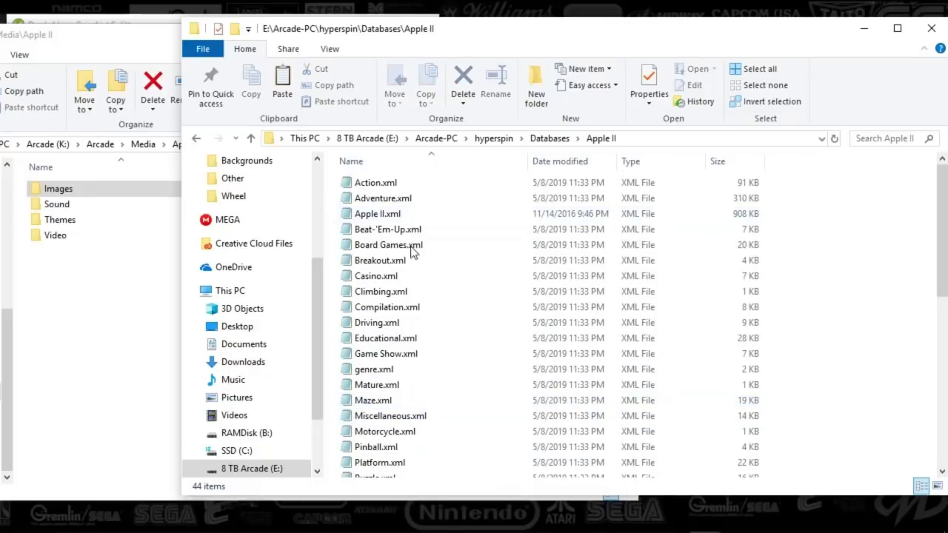
pyautogui.scroll(-6, 429, 384)
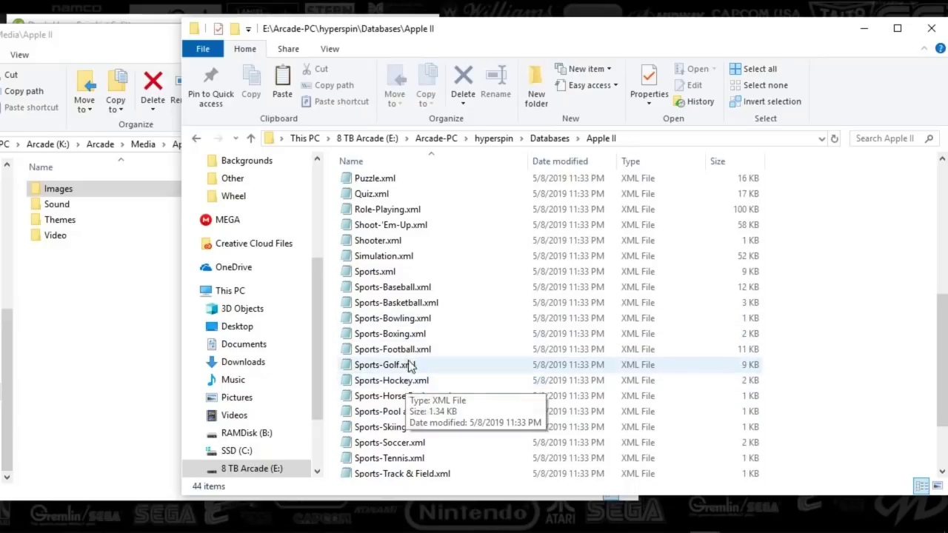
pyautogui.scroll(6, 404, 323)
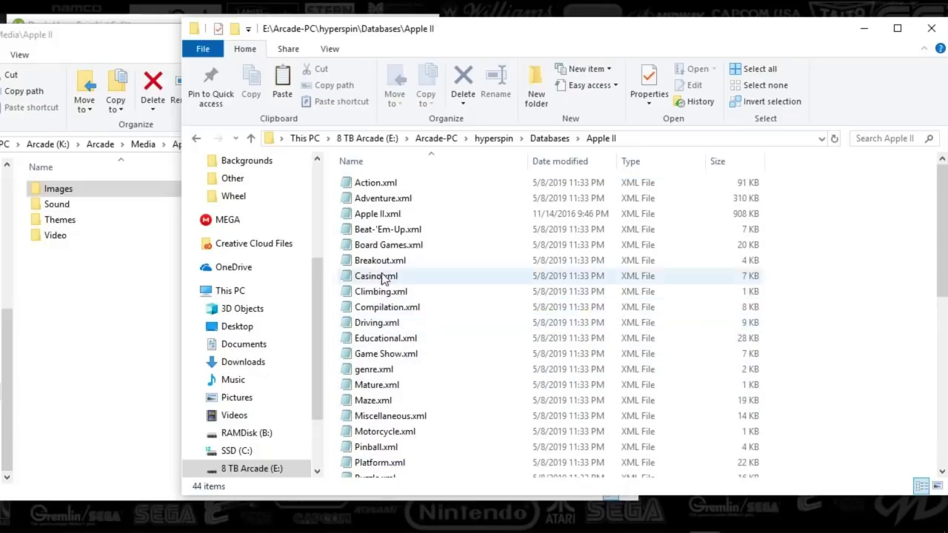
pyautogui.click(379, 214)
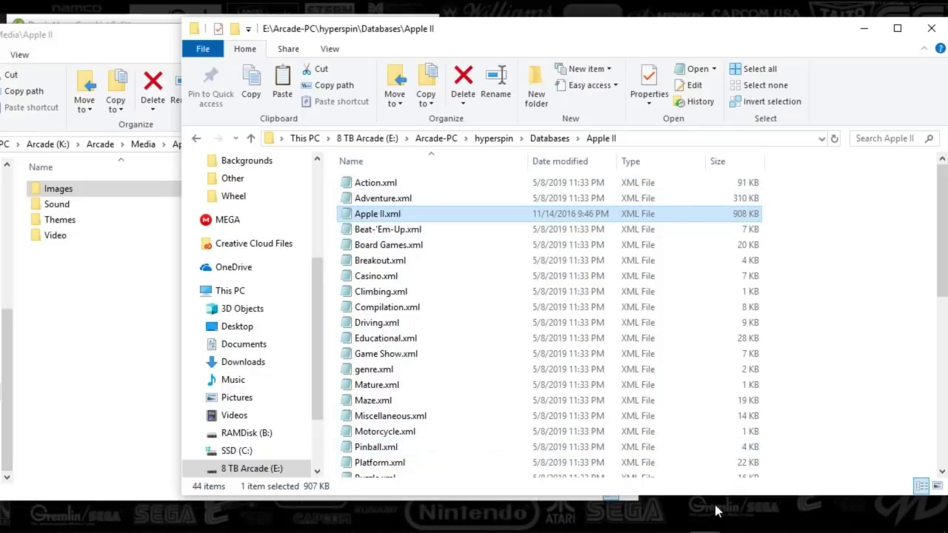
# - Switch to Don's HyperSpin List Splitter and load Apple II.xml from Databases\Apple II as the HyperSpin XML file
pyautogui.click(737, 522)
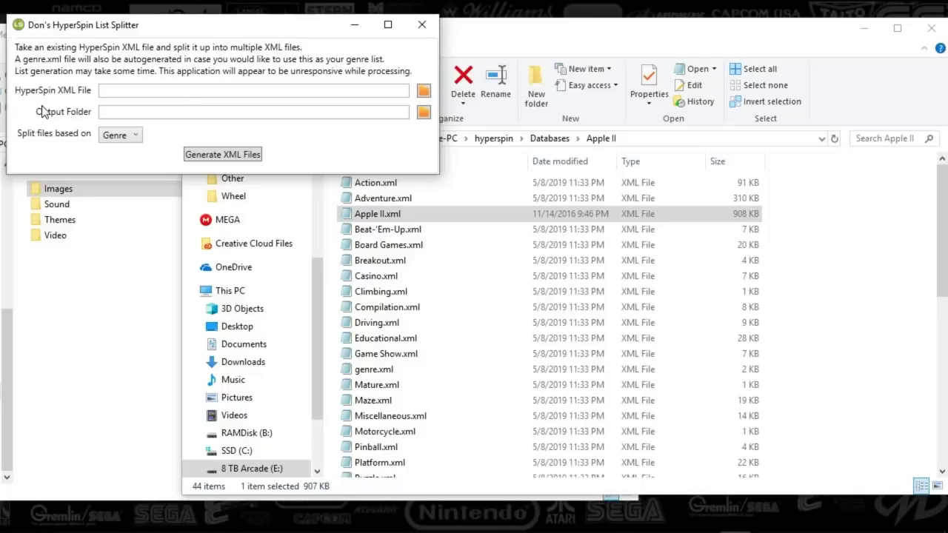
pyautogui.click(422, 96)
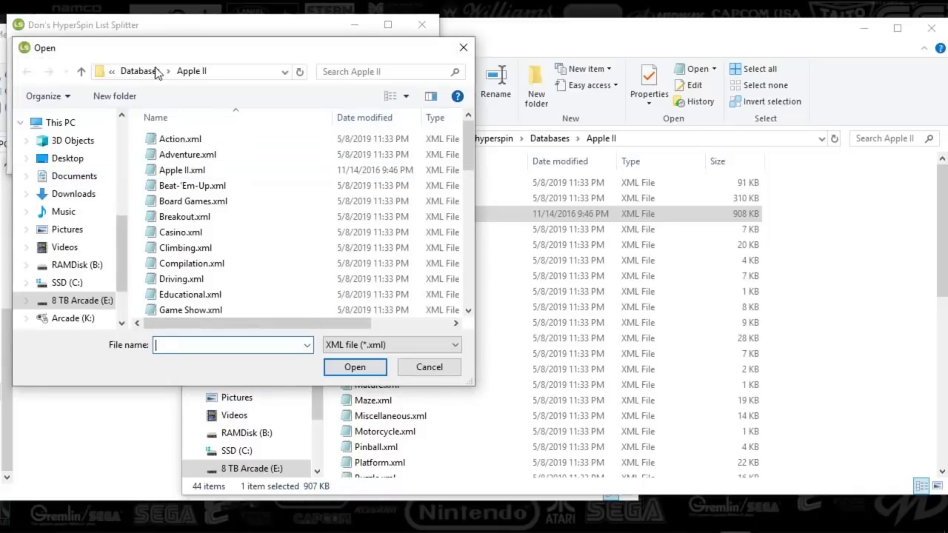
pyautogui.doubleClick(177, 171)
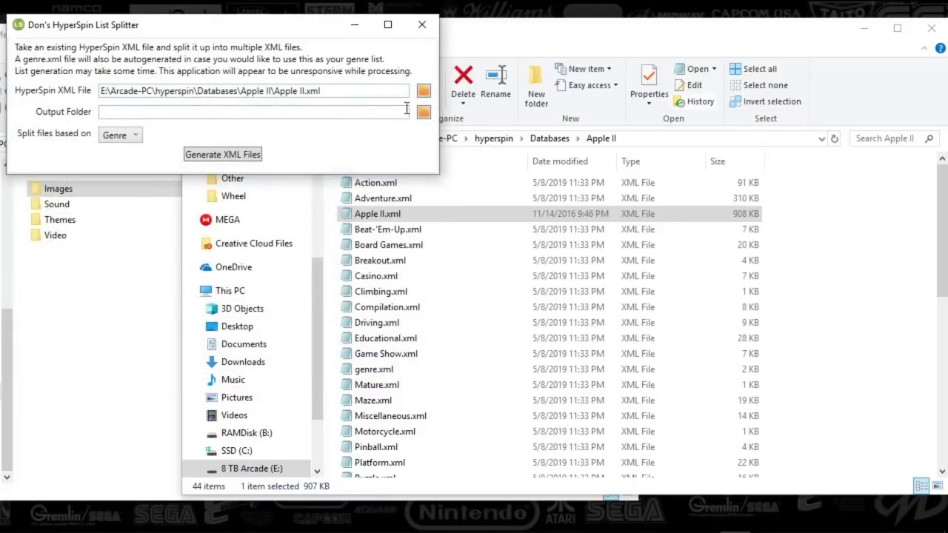
# - Set the splitter's output folder to E:\Arcade-PC\hyperspin\Databases\Apple II and keep the split based on Genre
pyautogui.click(423, 111)
pyautogui.moveTo(575, 257)
pyautogui.mouseDown()
pyautogui.moveTo(575, 306)
pyautogui.moveTo(570, 259)
pyautogui.mouseUp()
pyautogui.click(374, 263)
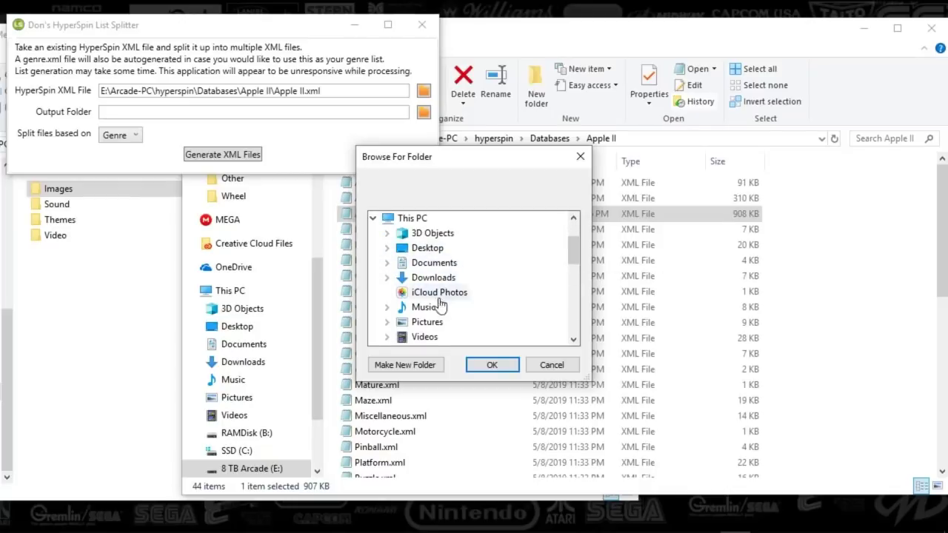
pyautogui.scroll(-5, 437, 311)
pyautogui.scroll(5, 404, 248)
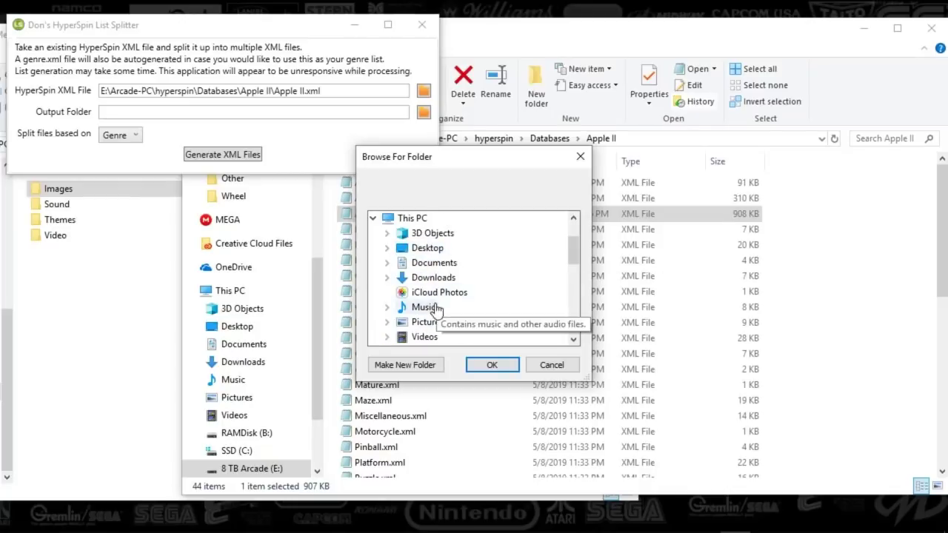
pyautogui.moveTo(572, 249)
pyautogui.mouseDown()
pyautogui.moveTo(572, 268)
pyautogui.moveTo(573, 258)
pyautogui.mouseUp()
pyautogui.doubleClick(436, 334)
pyautogui.doubleClick(459, 248)
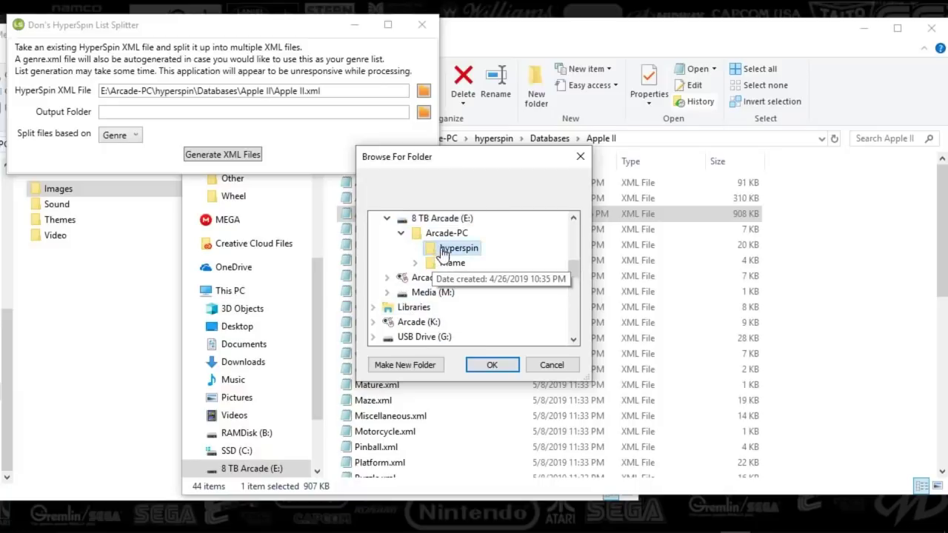
pyautogui.doubleClick(404, 248)
pyautogui.scroll(-7, 516, 241)
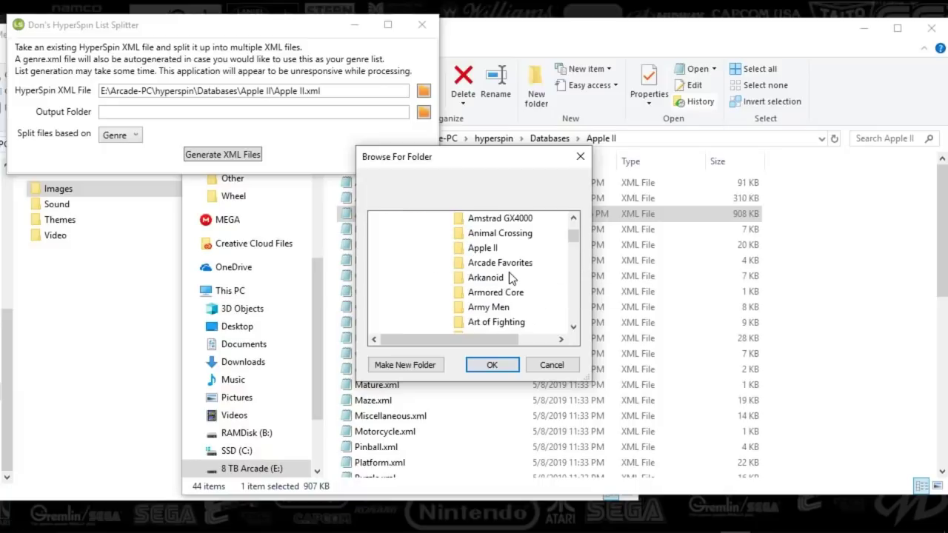
pyautogui.scroll(2, 508, 281)
pyautogui.click(482, 248)
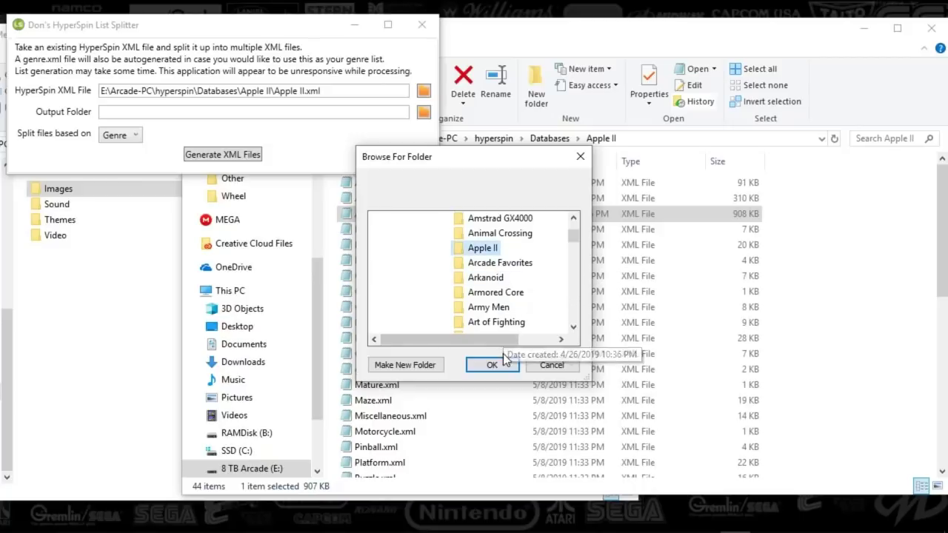
pyautogui.click(491, 364)
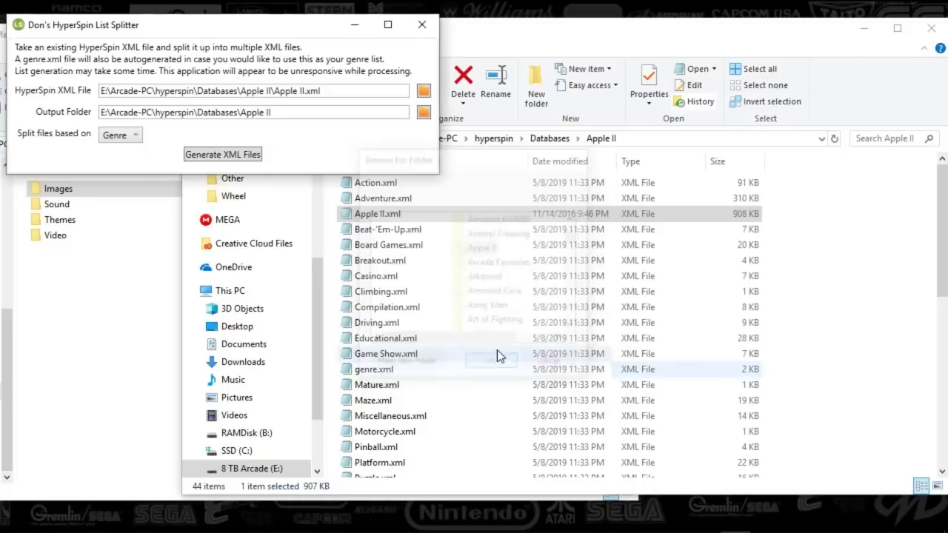
pyautogui.click(136, 136)
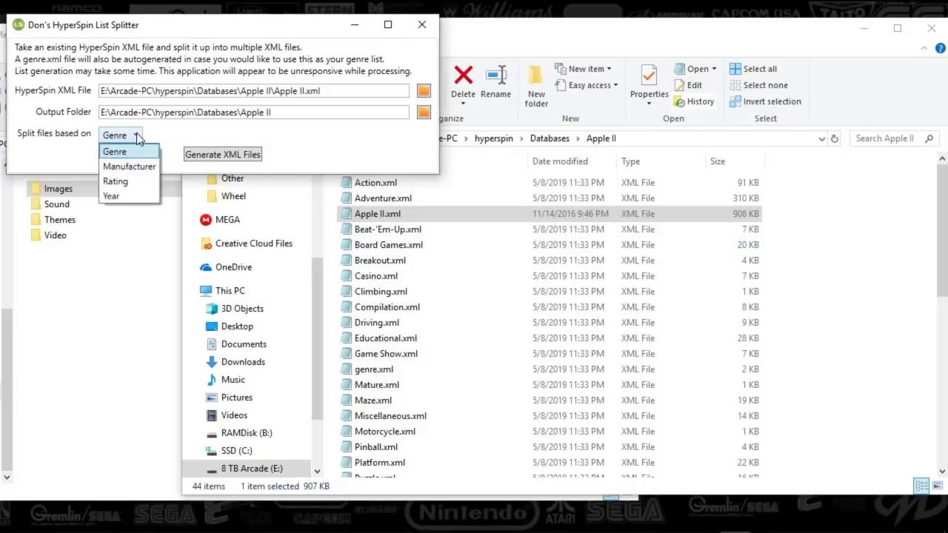
pyautogui.click(136, 135)
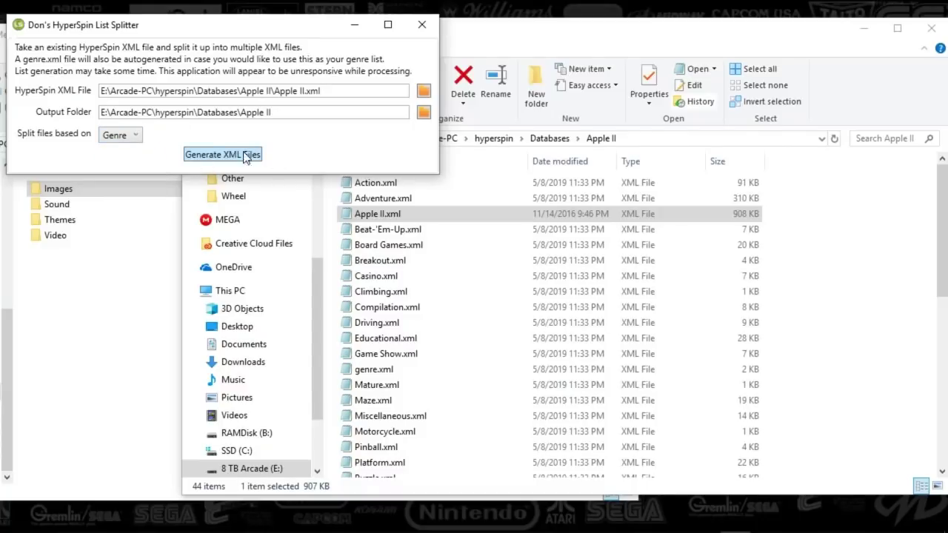
# - Generate the Apple II genre XML files, then close the splitter and return to the Databases\Apple II folder
pyautogui.click(208, 158)
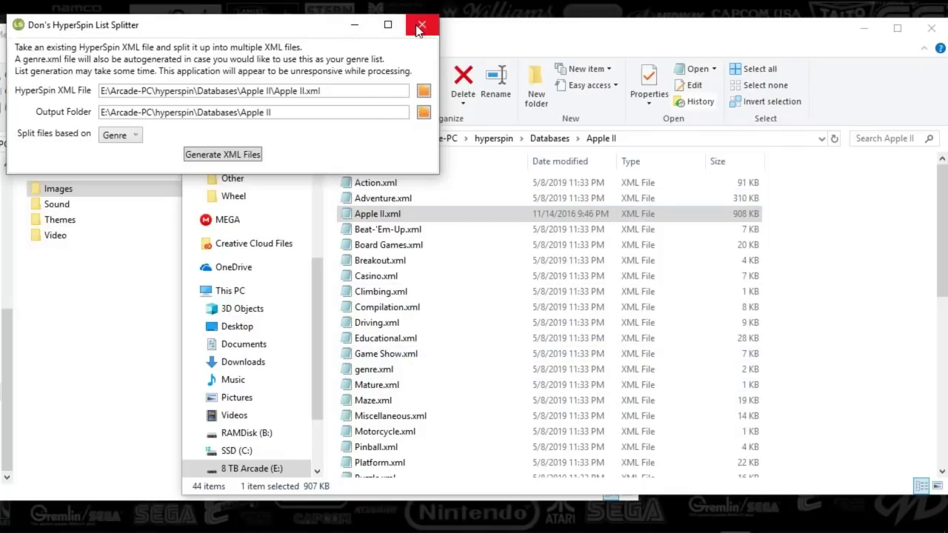
pyautogui.click(419, 26)
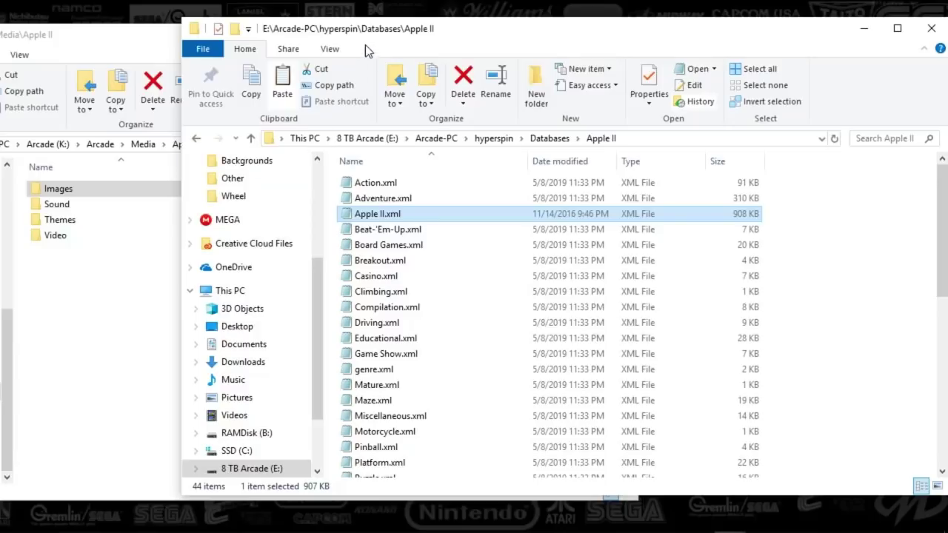
pyautogui.moveTo(363, 33); pyautogui.dragTo(342, 18)
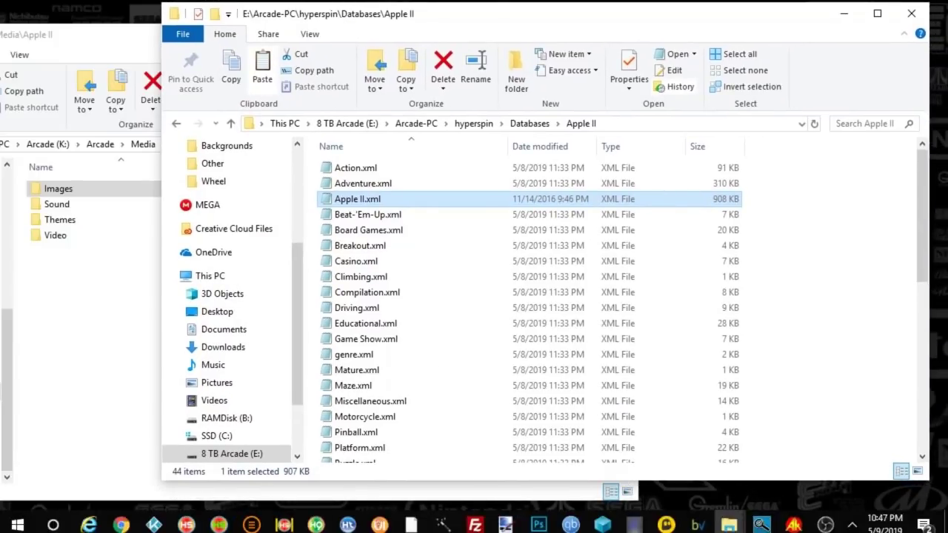
# - Switch to HYPERMINTD, enable DB Edit for the Apple II system and enlarge the manager area to reveal the Add to genre option
pyautogui.moveTo(438, 525)
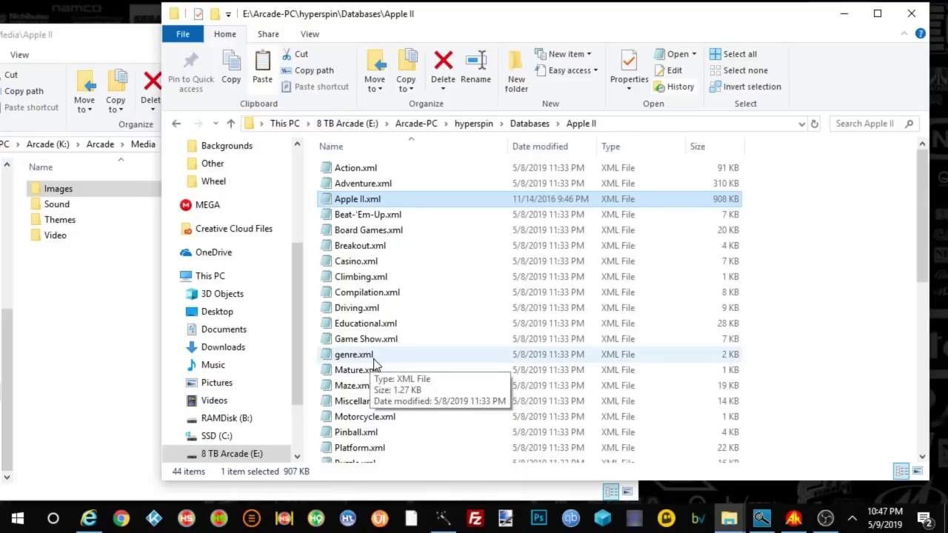
pyautogui.click(443, 522)
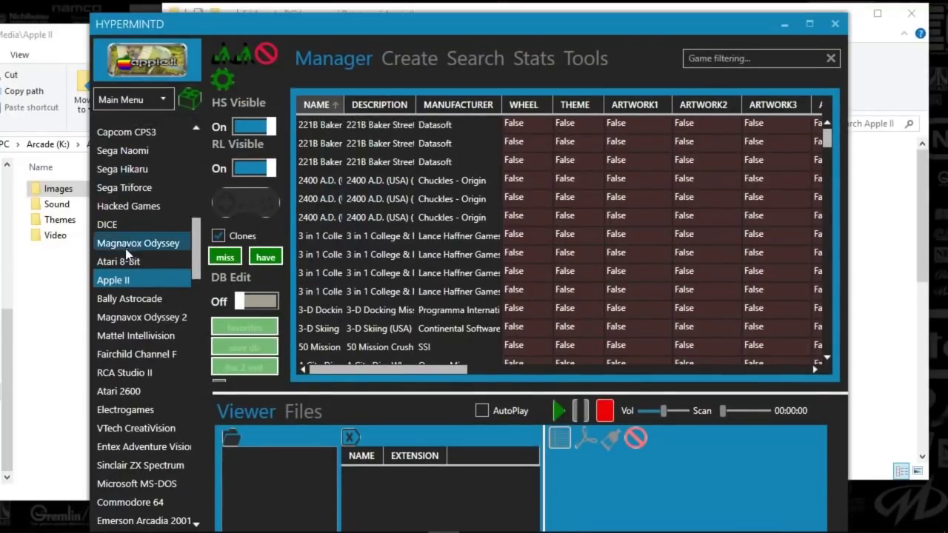
pyautogui.click(221, 76)
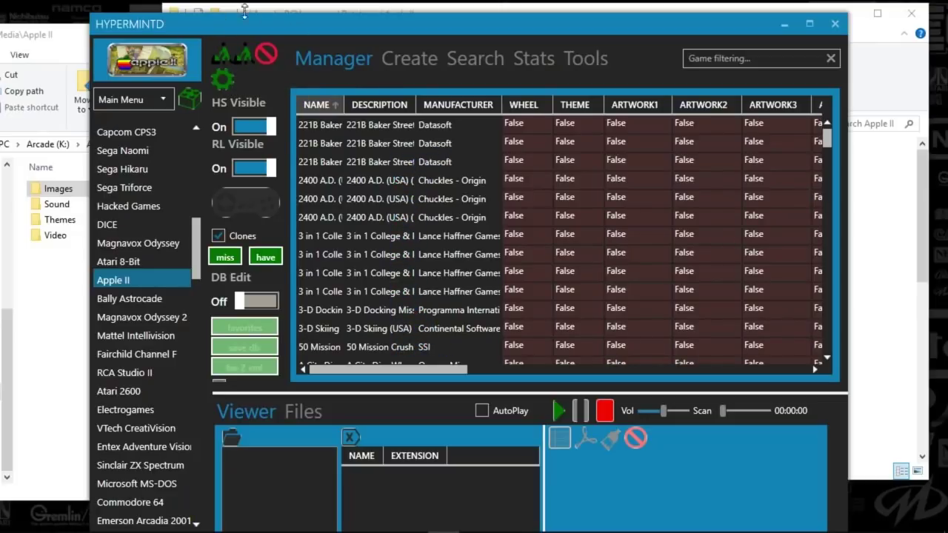
pyautogui.moveTo(302, 32); pyautogui.dragTo(298, 19)
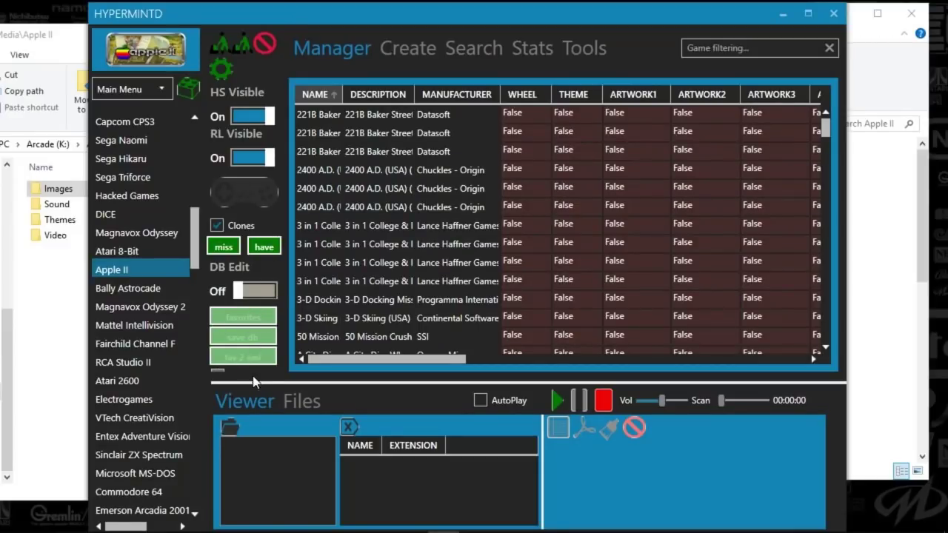
pyautogui.click(265, 292)
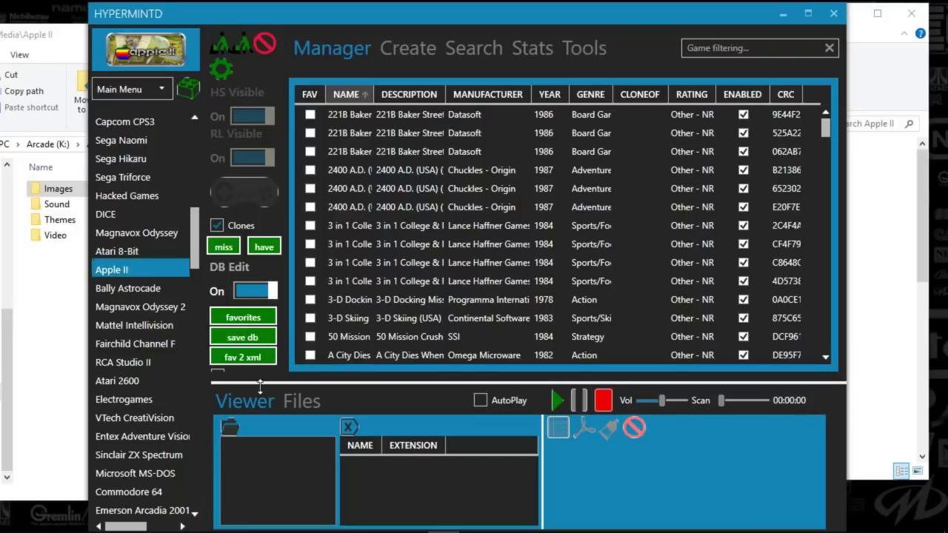
pyautogui.moveTo(260, 385); pyautogui.dragTo(259, 399)
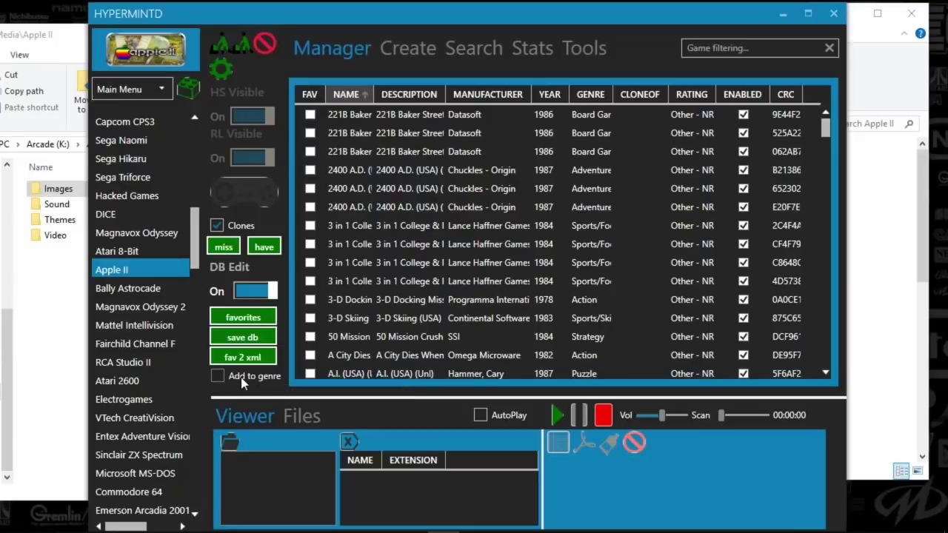
# - Bring up the browser with the "top 25 apple II games" Google results and arrange it side by side with HYPERMINTD
pyautogui.moveTo(119, 526)
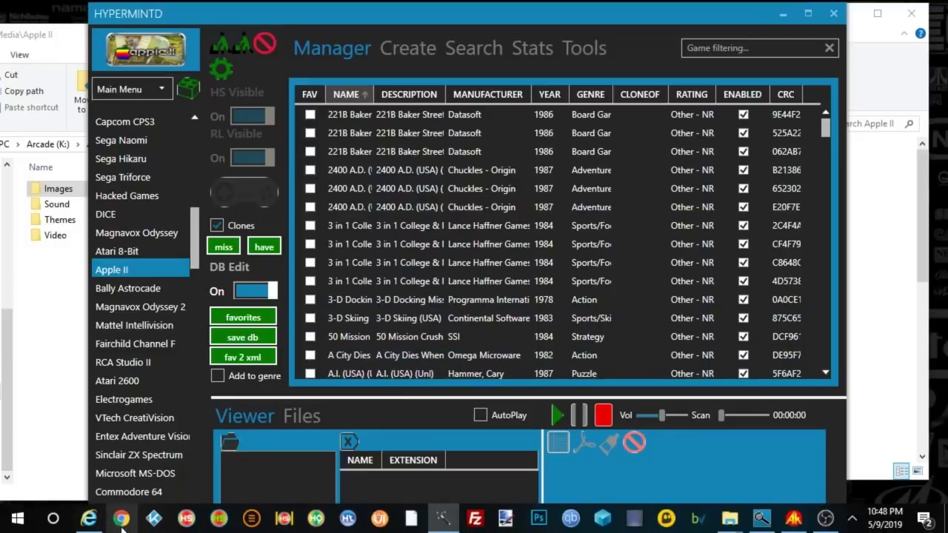
pyautogui.click(87, 519)
pyautogui.moveTo(392, 27); pyautogui.dragTo(452, 16)
pyautogui.moveTo(237, 12); pyautogui.dragTo(158, 20)
pyautogui.click(799, 8)
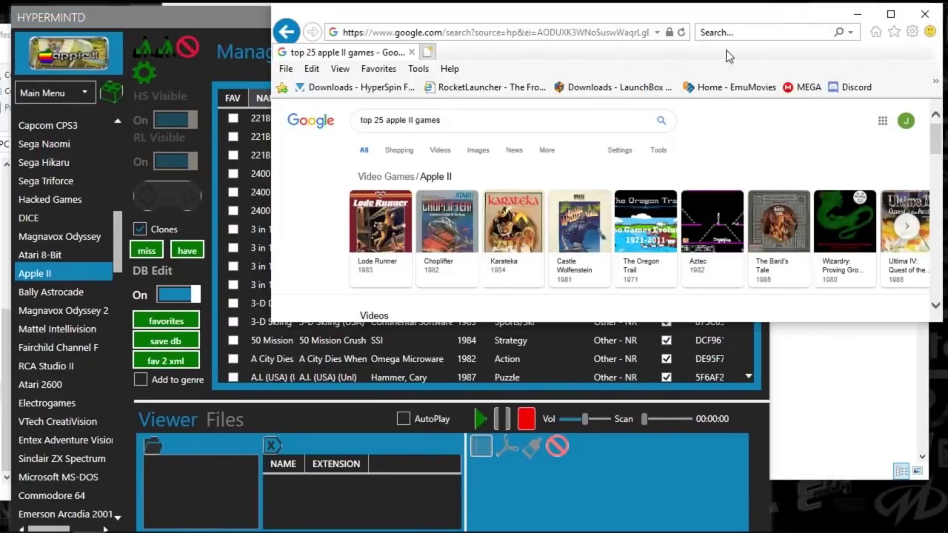
pyautogui.moveTo(272, 220); pyautogui.dragTo(488, 216)
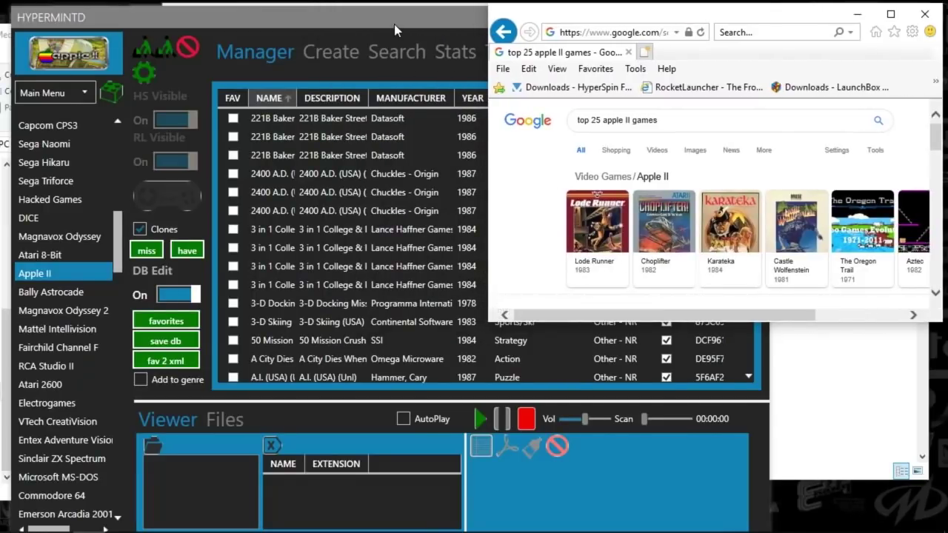
pyautogui.moveTo(394, 24); pyautogui.dragTo(382, 23)
pyautogui.moveTo(758, 176); pyautogui.dragTo(489, 216)
# - Mark Lode Runner and Choplifter (USA) as favorites in the Apple II game list
pyautogui.moveTo(471, 153); pyautogui.dragTo(480, 267)
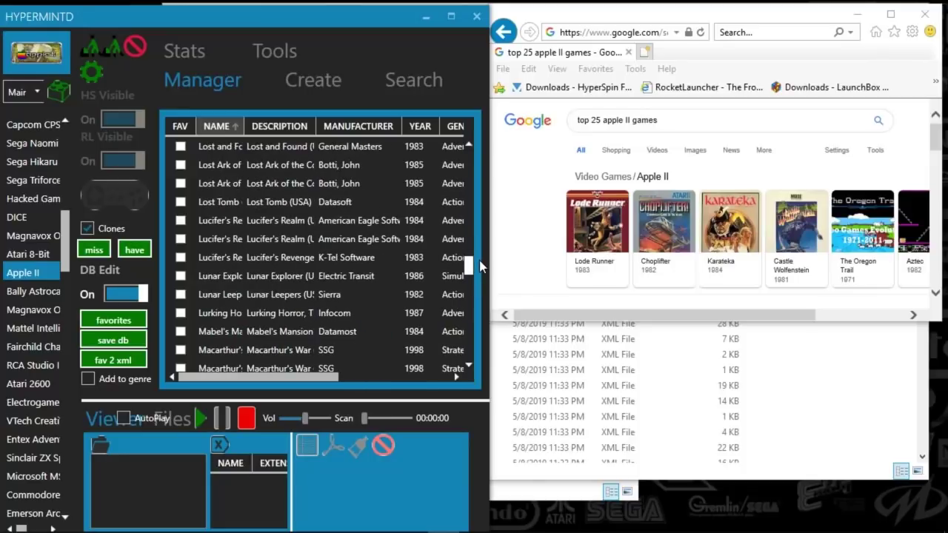
pyautogui.scroll(-3, 419, 240)
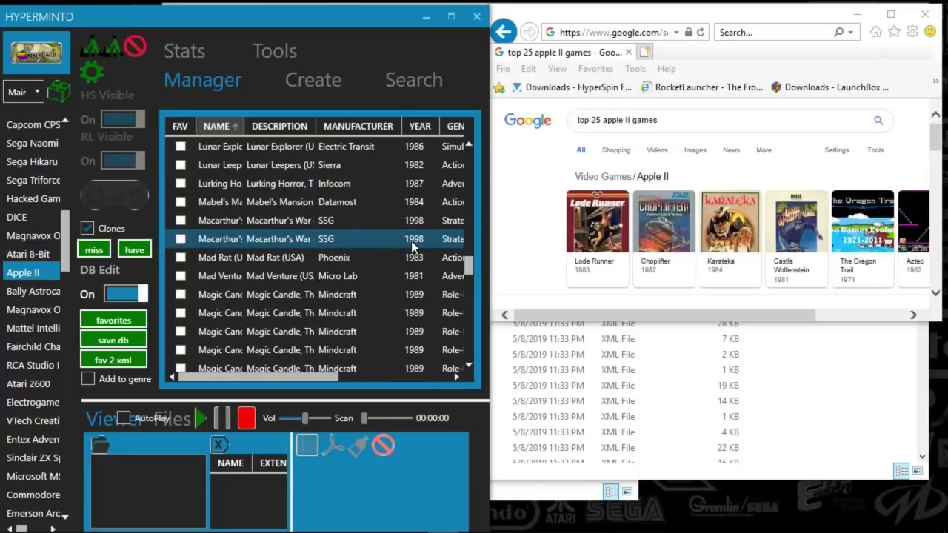
pyautogui.scroll(-1, 411, 241)
pyautogui.scroll(2, 399, 237)
pyautogui.scroll(-3, 390, 241)
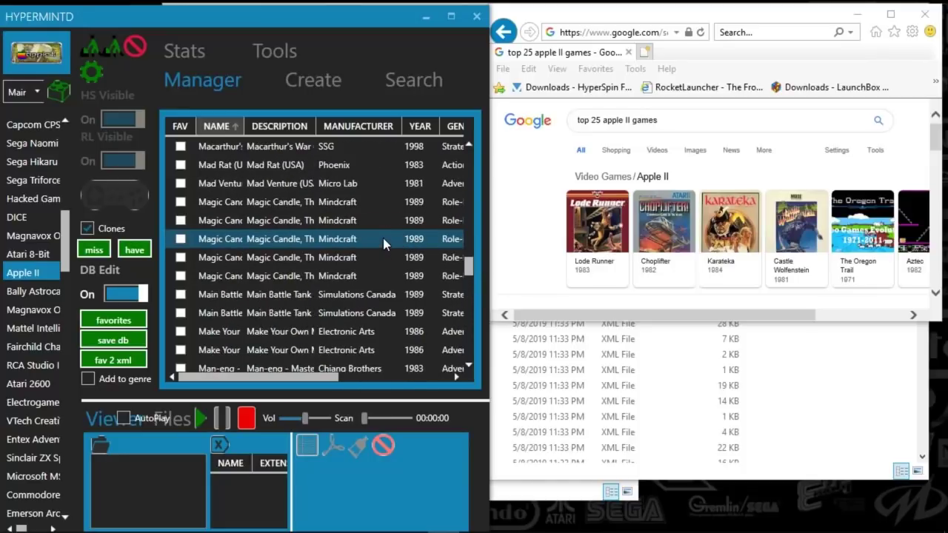
pyautogui.scroll(4, 380, 245)
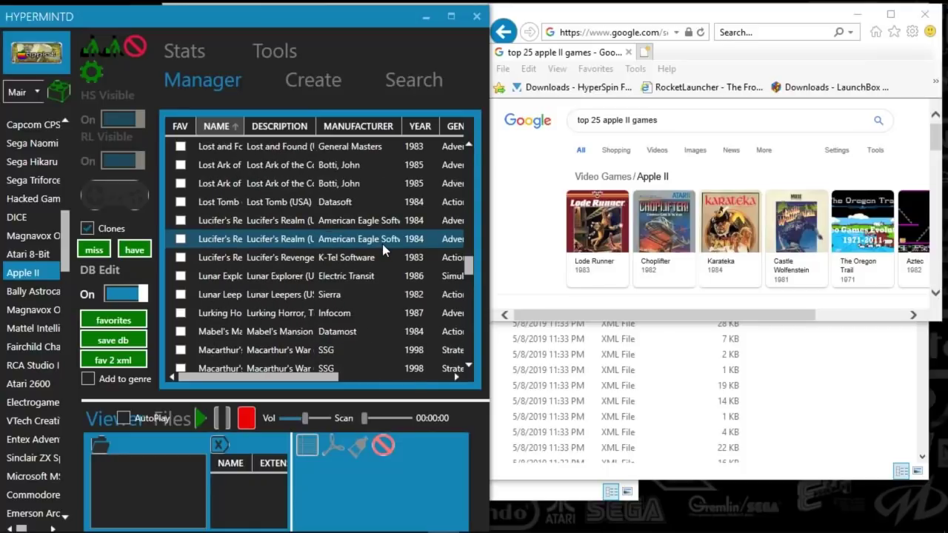
pyautogui.scroll(3, 383, 244)
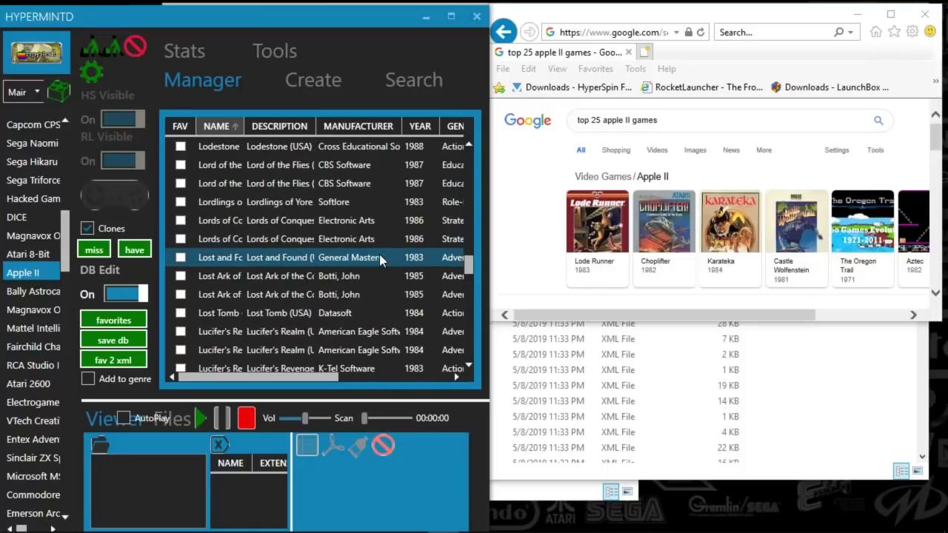
pyautogui.scroll(1, 379, 255)
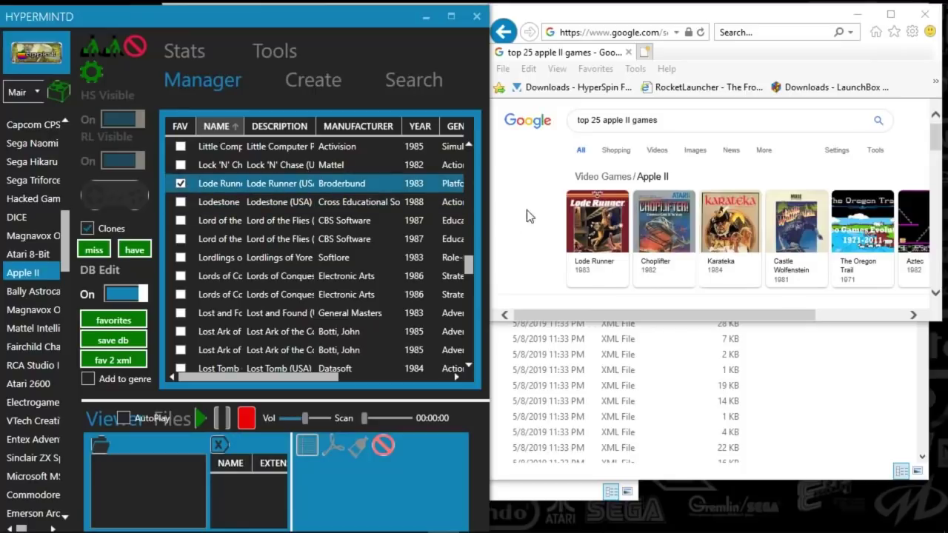
pyautogui.moveTo(478, 272); pyautogui.dragTo(466, 191)
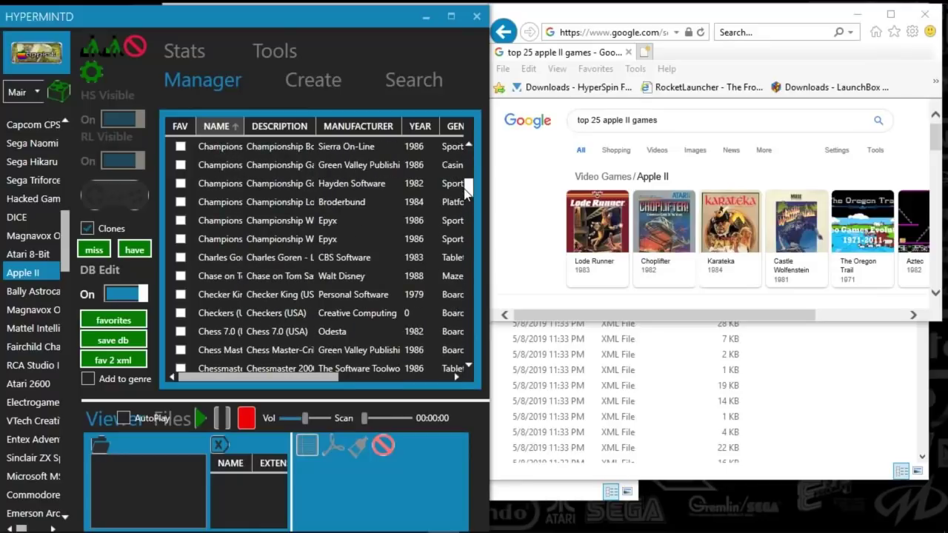
pyautogui.scroll(-4, 364, 243)
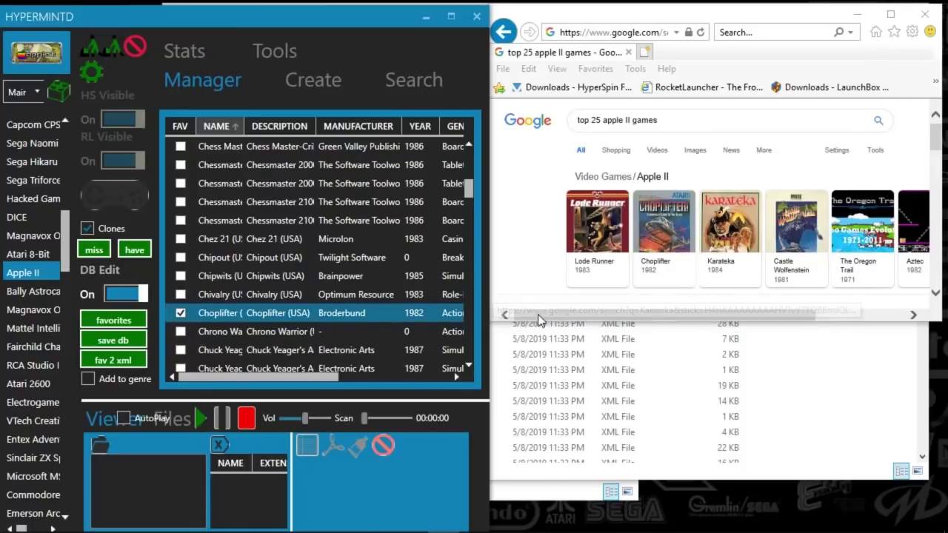
# - Find Karateka (USA) by Broderbund in the Apple II game list and mark it as a favorite
pyautogui.moveTo(470, 189); pyautogui.dragTo(477, 254)
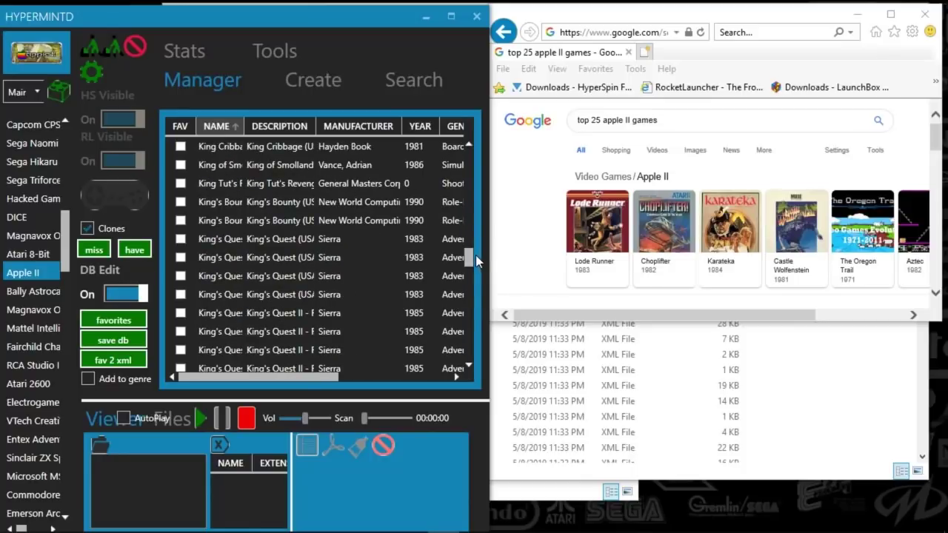
pyautogui.click(468, 366)
pyautogui.click(468, 365)
pyautogui.click(468, 366)
pyautogui.click(468, 366)
pyautogui.click(468, 366)
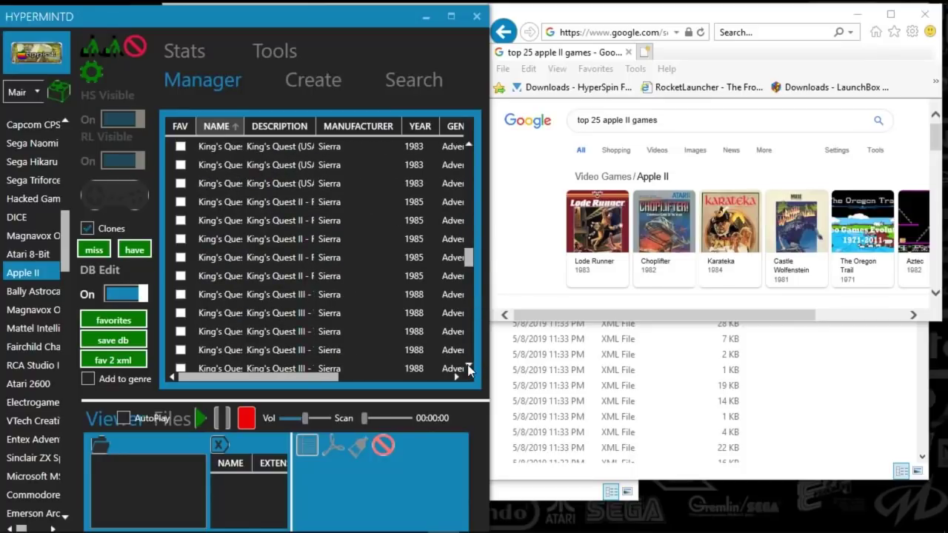
pyautogui.click(468, 366)
pyautogui.click(468, 366)
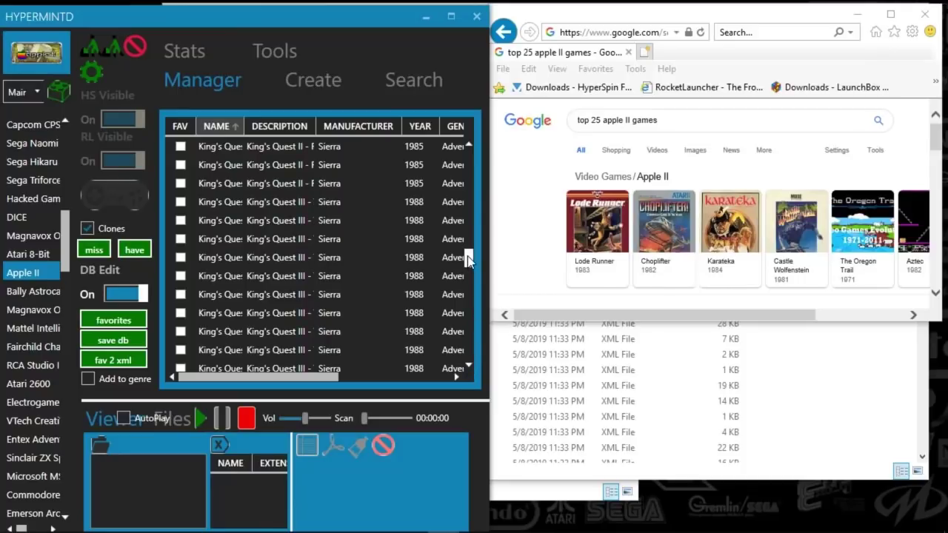
pyautogui.click(468, 368)
pyautogui.click(468, 368)
pyautogui.click(468, 368)
pyautogui.click(468, 369)
pyautogui.click(468, 368)
pyautogui.click(468, 368)
pyautogui.click(468, 368)
pyautogui.click(468, 368)
pyautogui.click(468, 368)
pyautogui.click(468, 368)
pyautogui.click(468, 368)
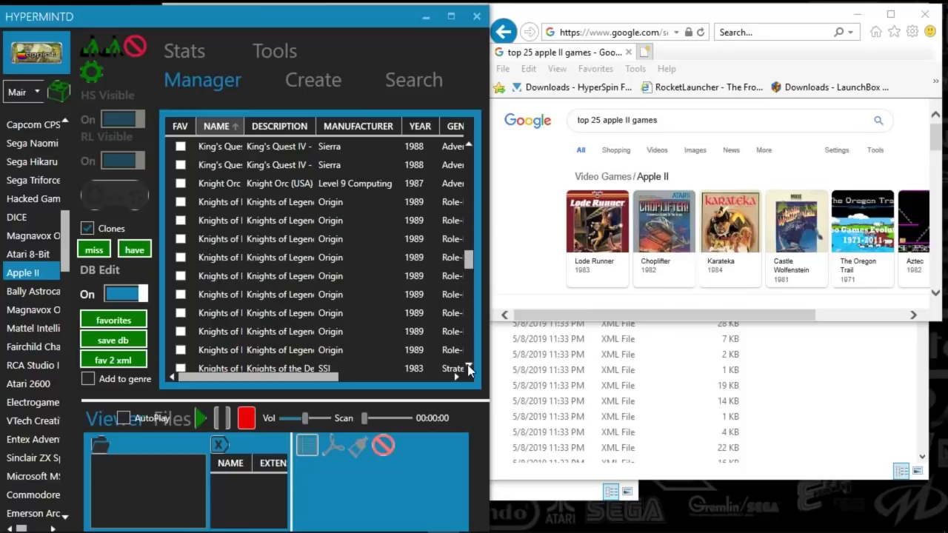
pyautogui.scroll(7, 466, 197)
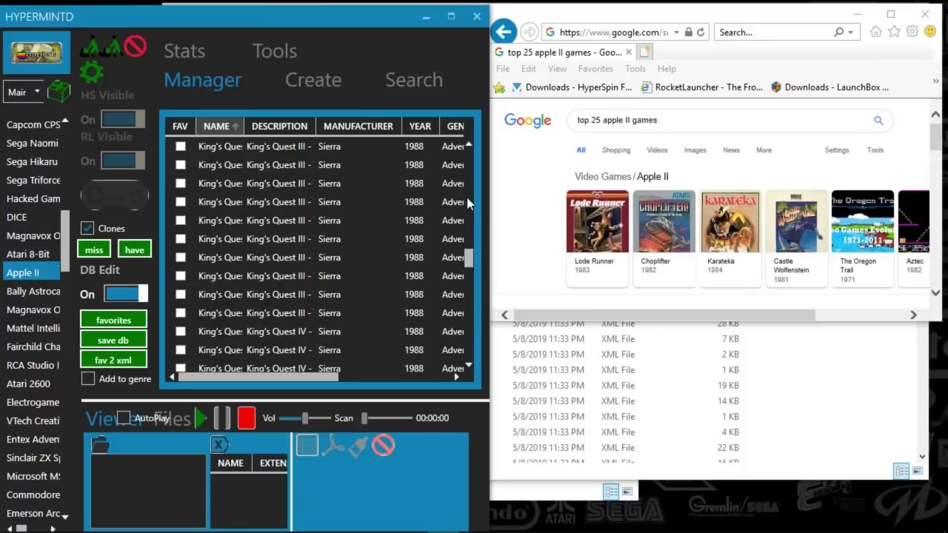
pyautogui.scroll(4, 466, 197)
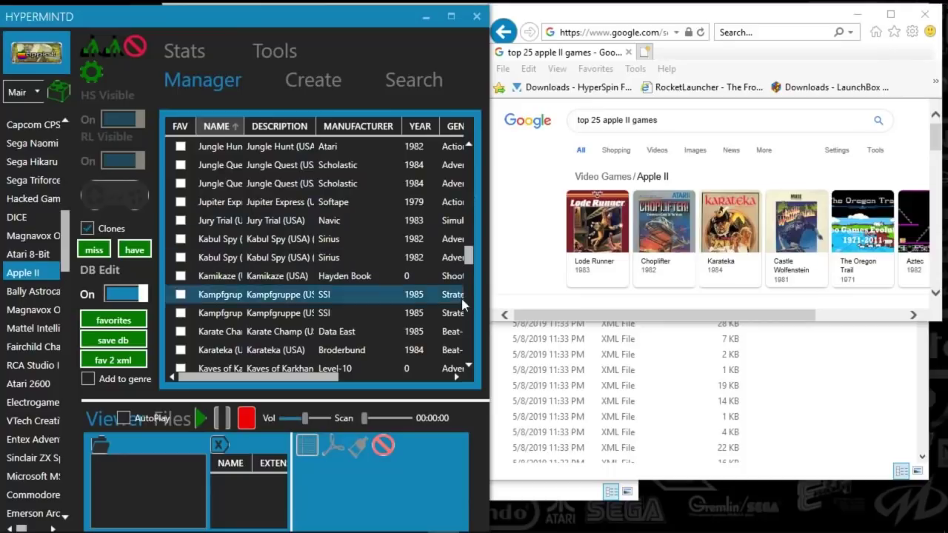
pyautogui.click(180, 352)
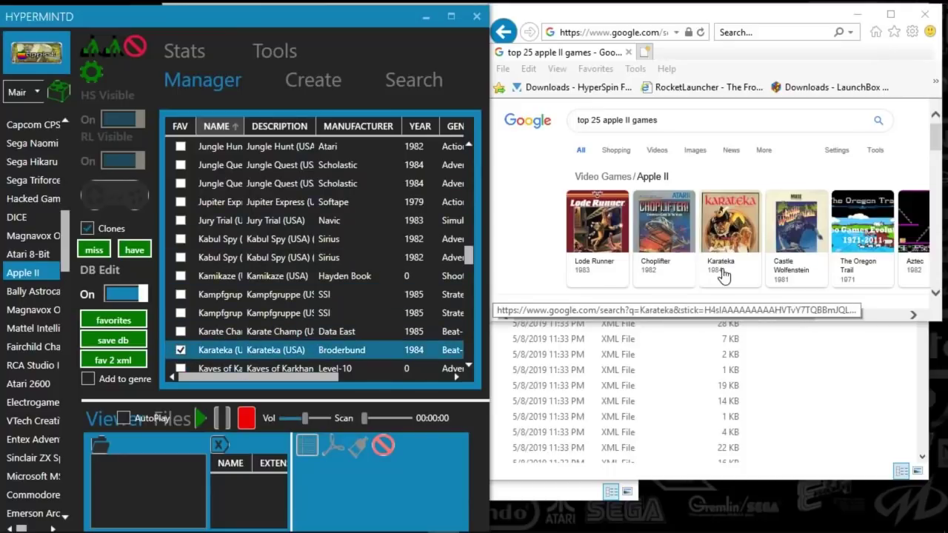
# - Find Castle Wolfenstein by Muse in the Apple II game list and mark it as a favorite
pyautogui.moveTo(467, 259); pyautogui.dragTo(463, 203)
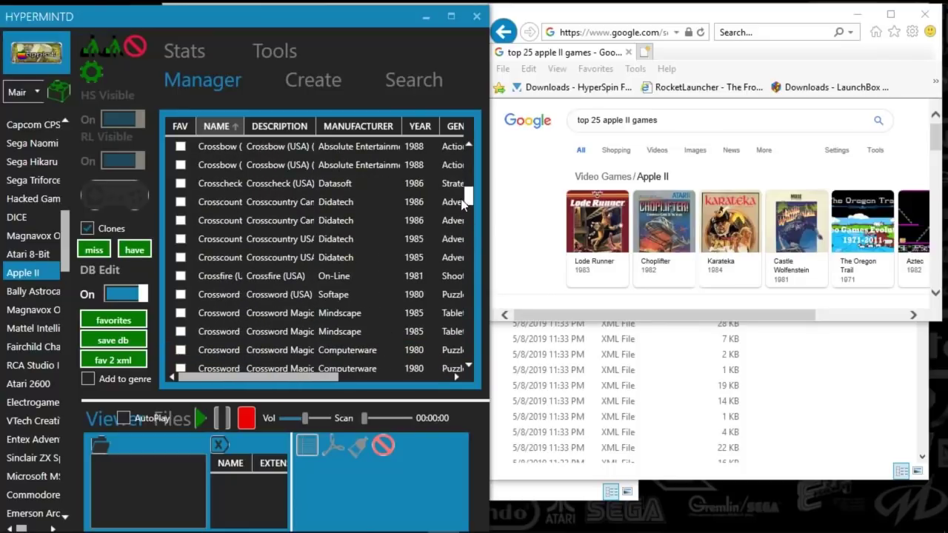
pyautogui.scroll(4, 462, 205)
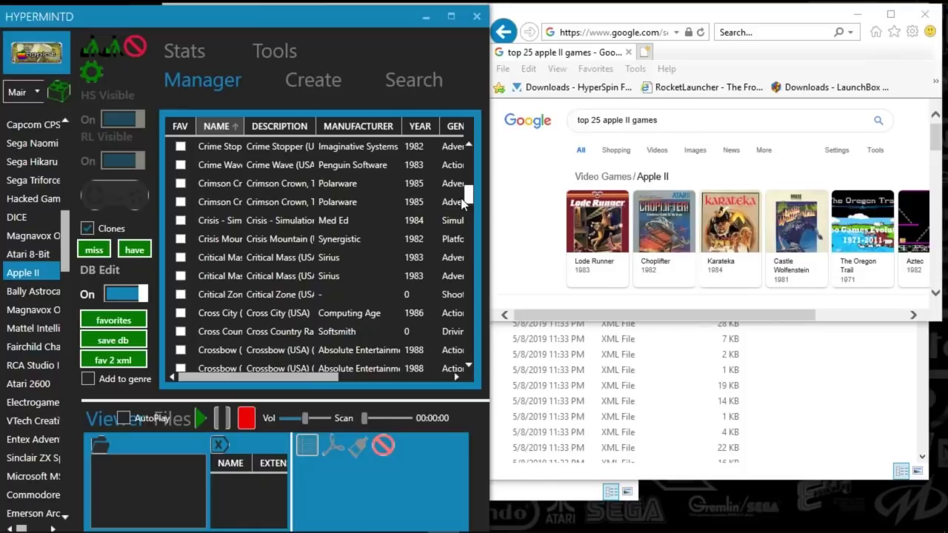
pyautogui.scroll(6, 463, 204)
pyautogui.scroll(5, 462, 200)
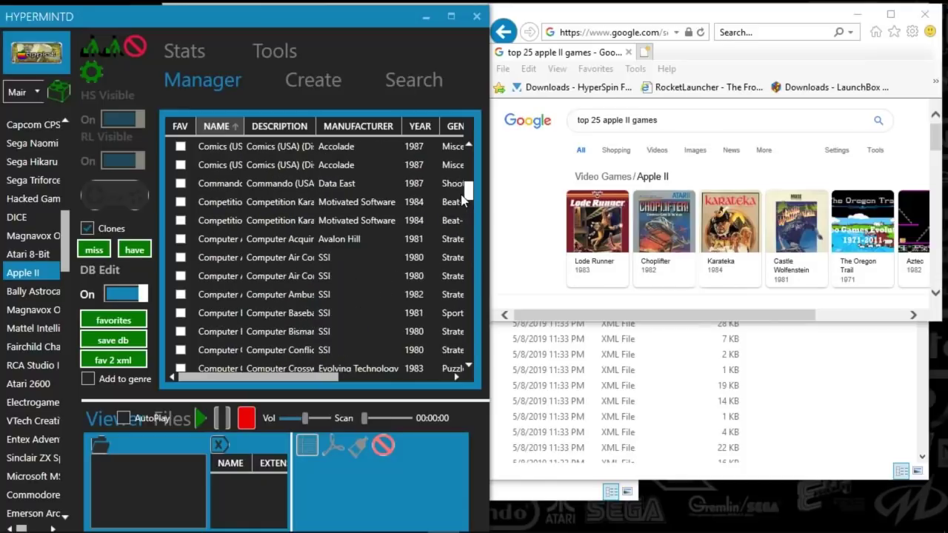
pyautogui.scroll(5, 463, 194)
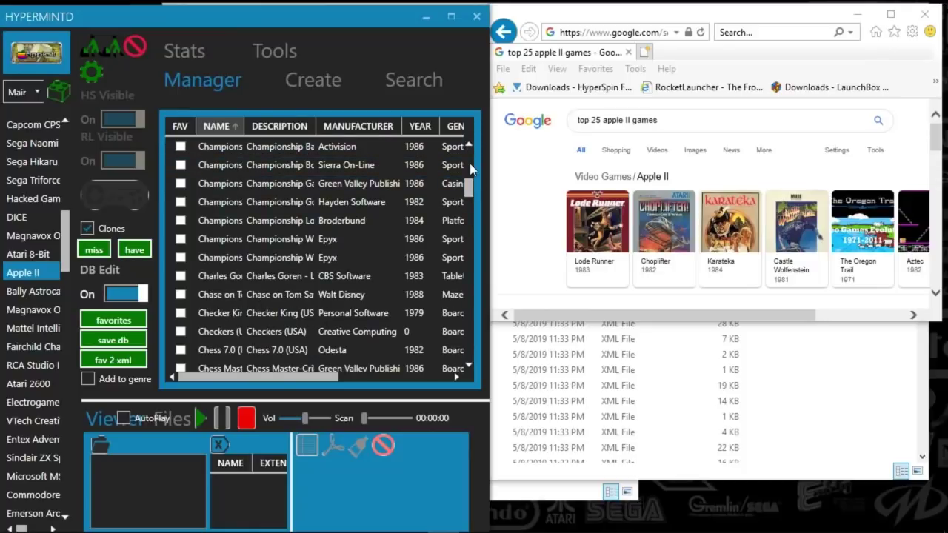
pyautogui.scroll(8, 469, 163)
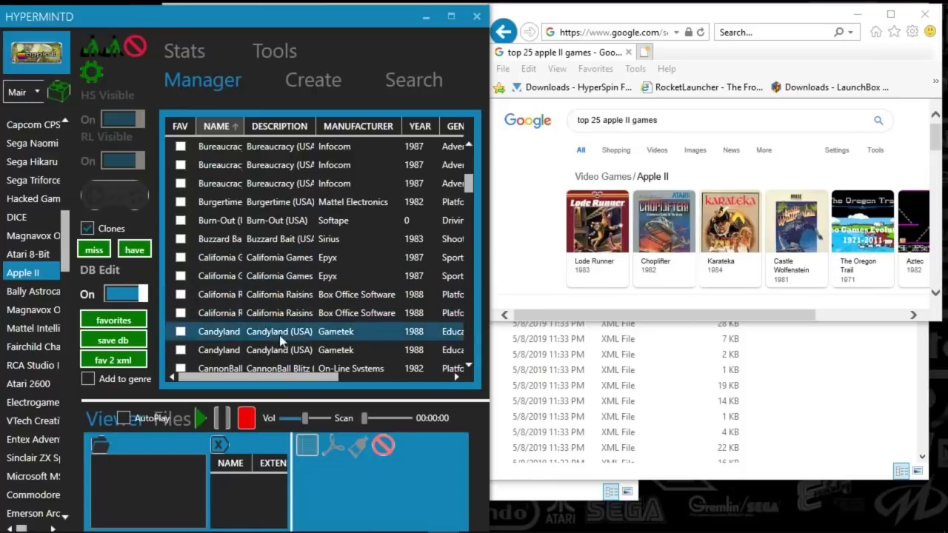
pyautogui.scroll(-8, 469, 367)
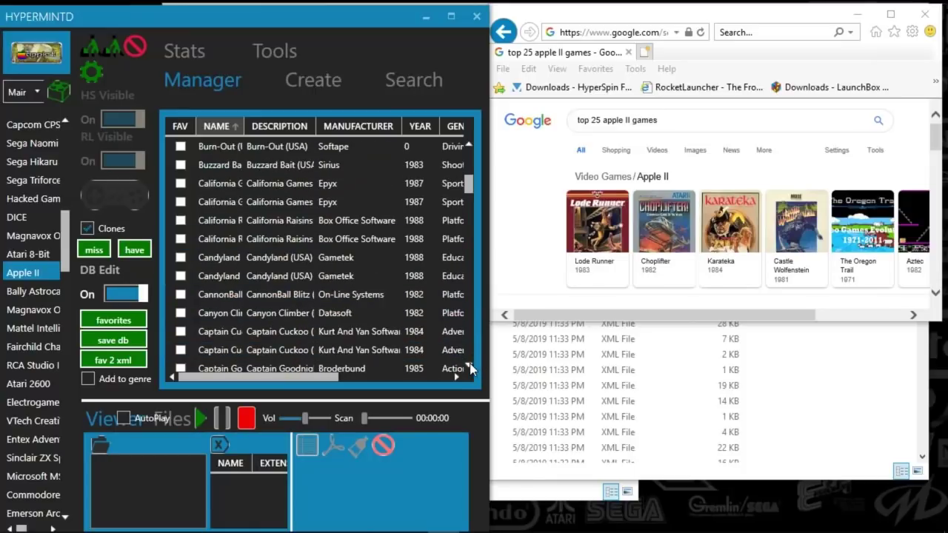
pyautogui.scroll(-7, 469, 368)
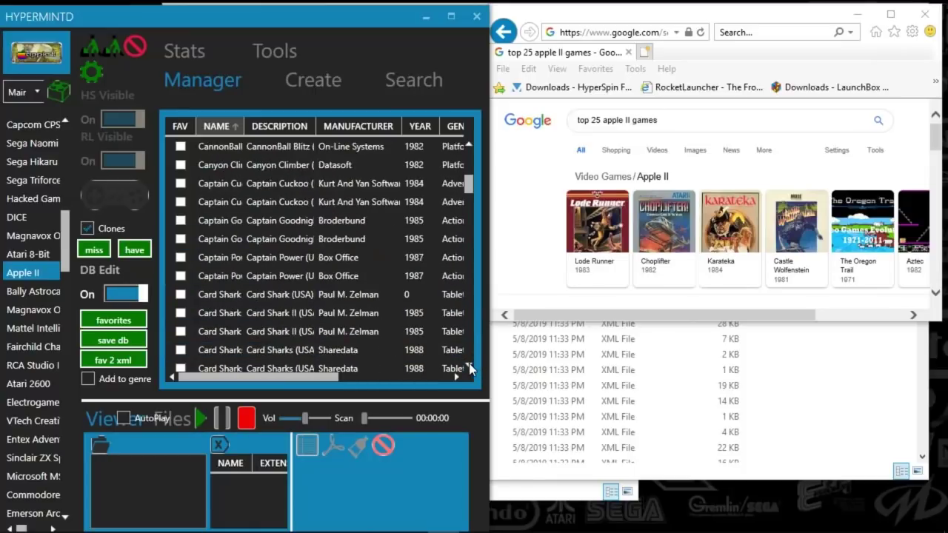
pyautogui.scroll(-7, 468, 363)
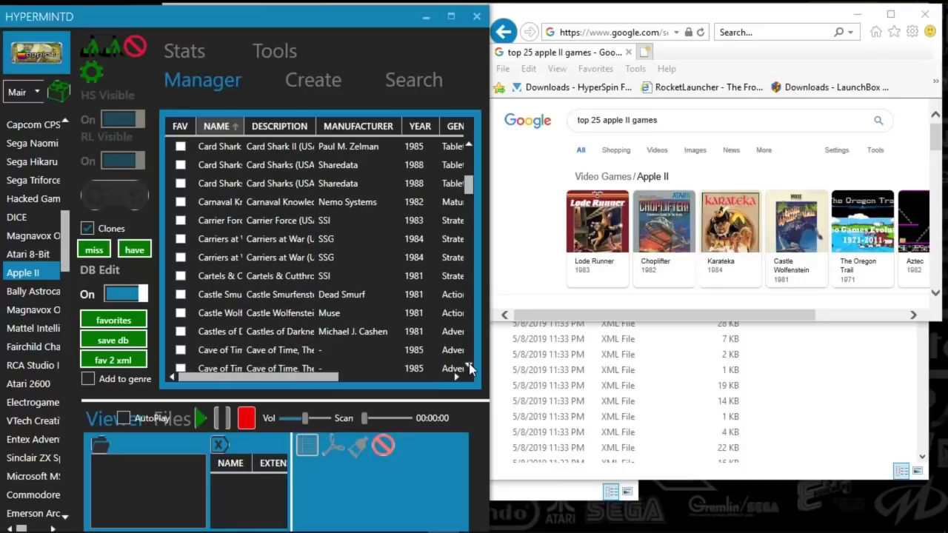
pyautogui.scroll(-2, 469, 363)
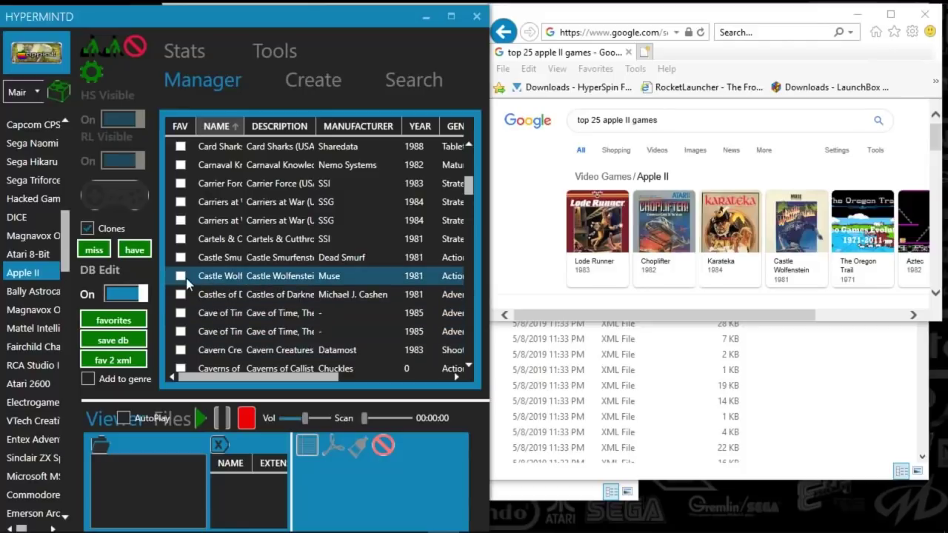
pyautogui.click(181, 276)
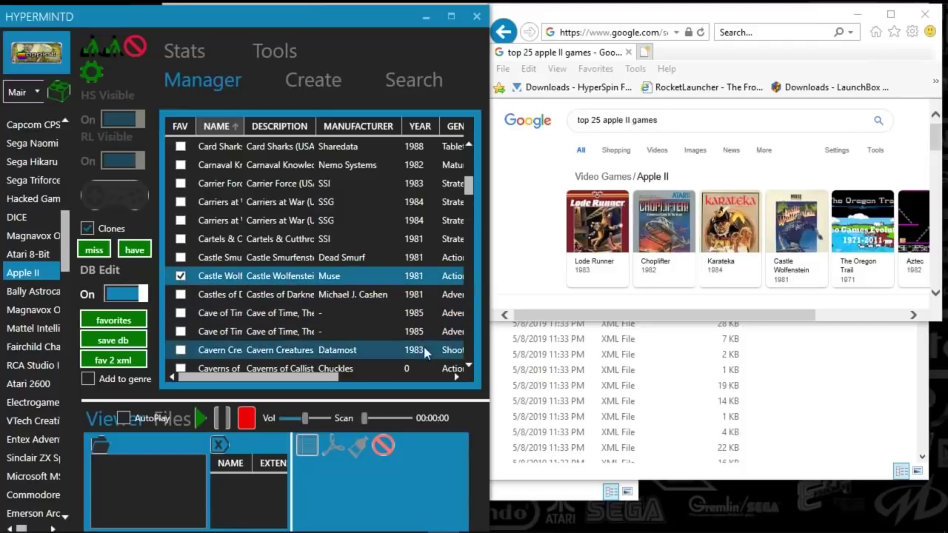
# - Find the two Oregon Trail (USA) entries by MECC in the game list and mark both as favorites
pyautogui.moveTo(469, 194); pyautogui.dragTo(465, 284)
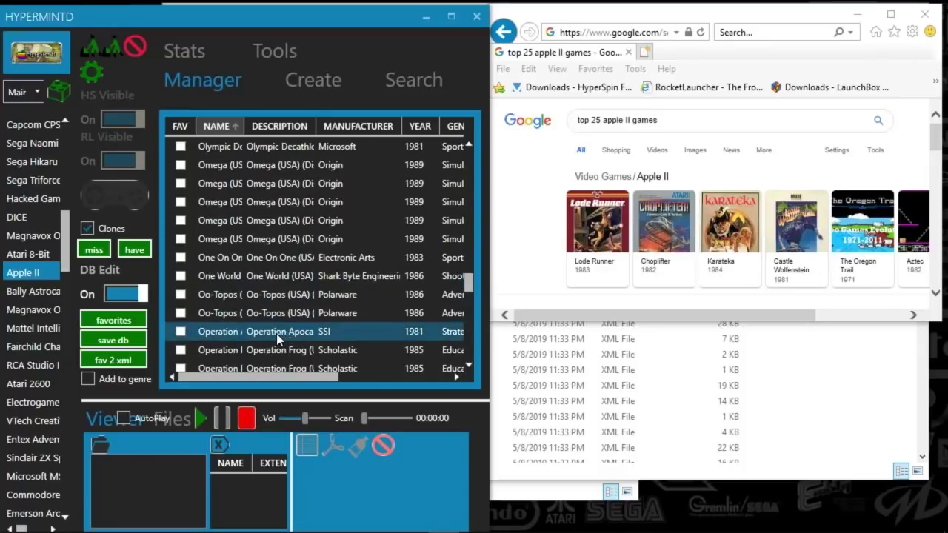
pyautogui.scroll(-1, 280, 334)
pyautogui.scroll(1, 276, 332)
pyautogui.scroll(-2, 276, 332)
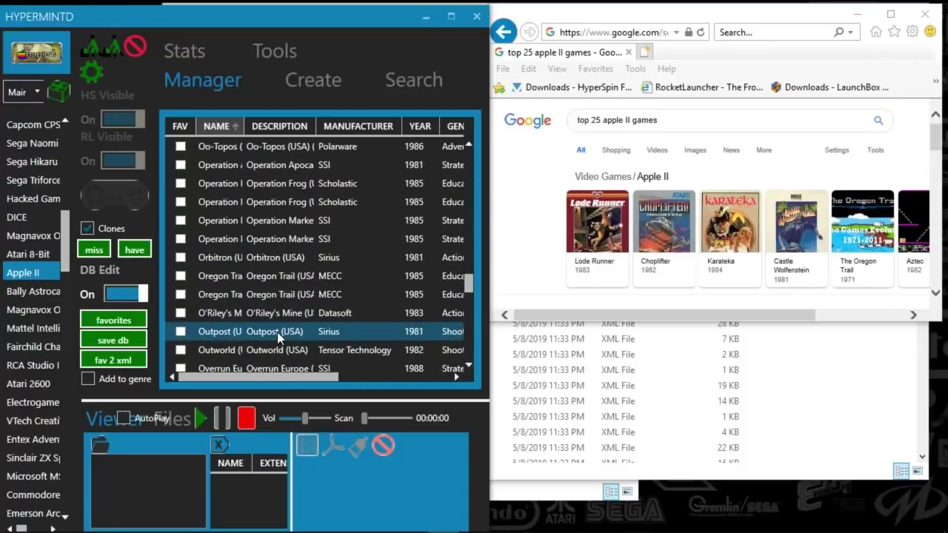
pyautogui.click(181, 295)
# - Check the next titles in the Google results, then find Aztec (USA) by Datamost in the game list and mark it as a favorite
pyautogui.moveTo(709, 314); pyautogui.dragTo(826, 324)
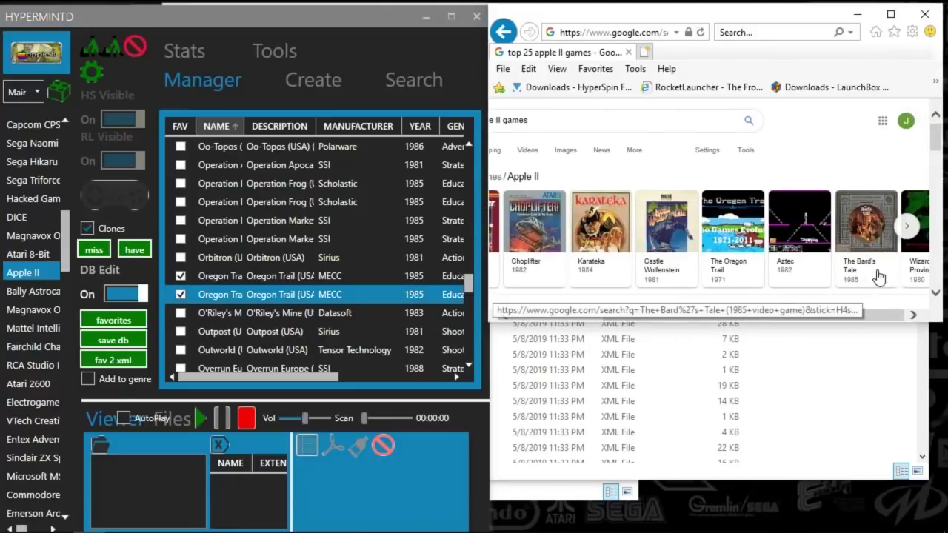
pyautogui.moveTo(469, 284); pyautogui.dragTo(463, 163)
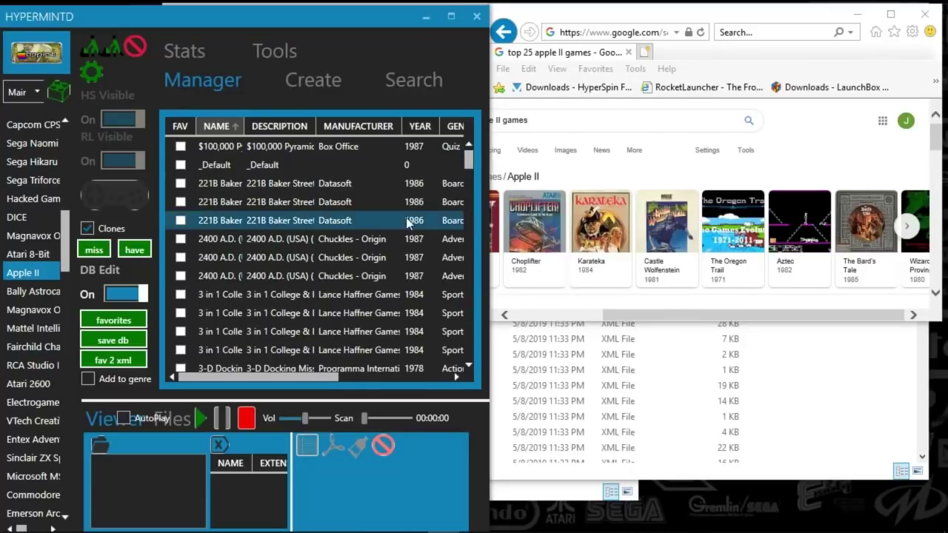
pyautogui.scroll(-5, 395, 257)
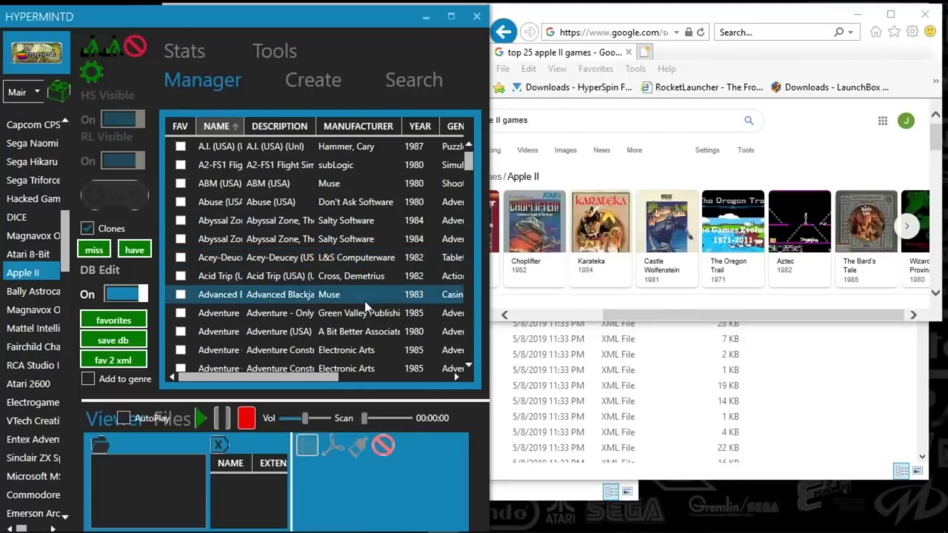
pyautogui.scroll(-6, 333, 307)
pyautogui.scroll(-3, 303, 317)
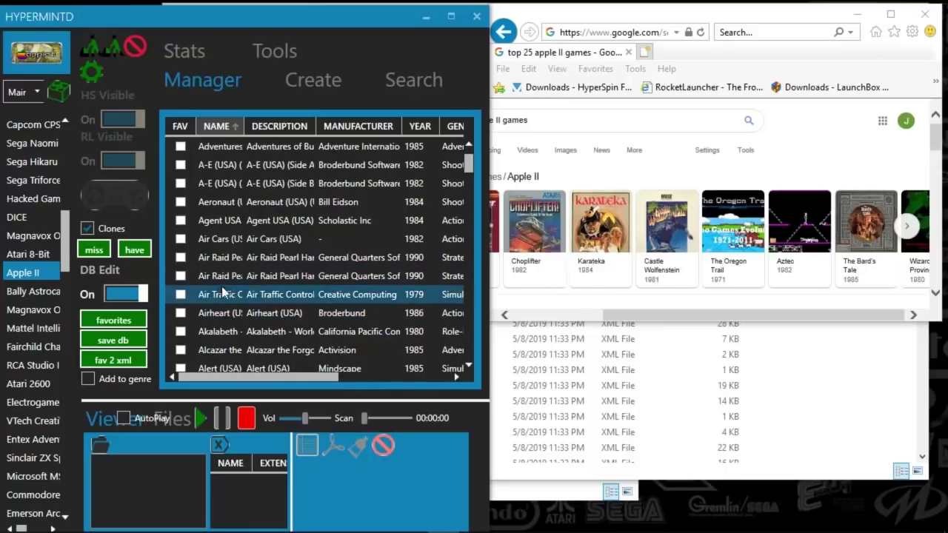
pyautogui.scroll(-3, 241, 319)
pyautogui.scroll(-6, 243, 329)
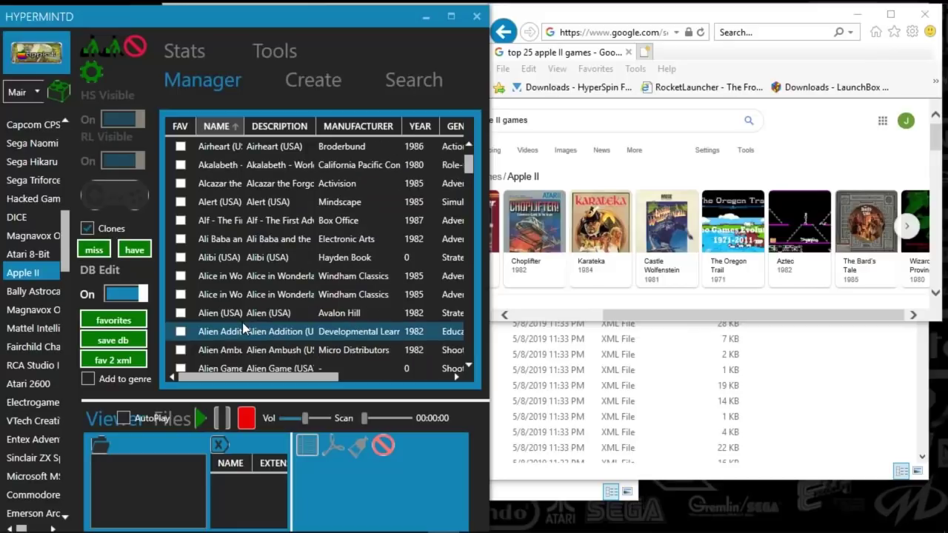
pyautogui.scroll(-12, 237, 331)
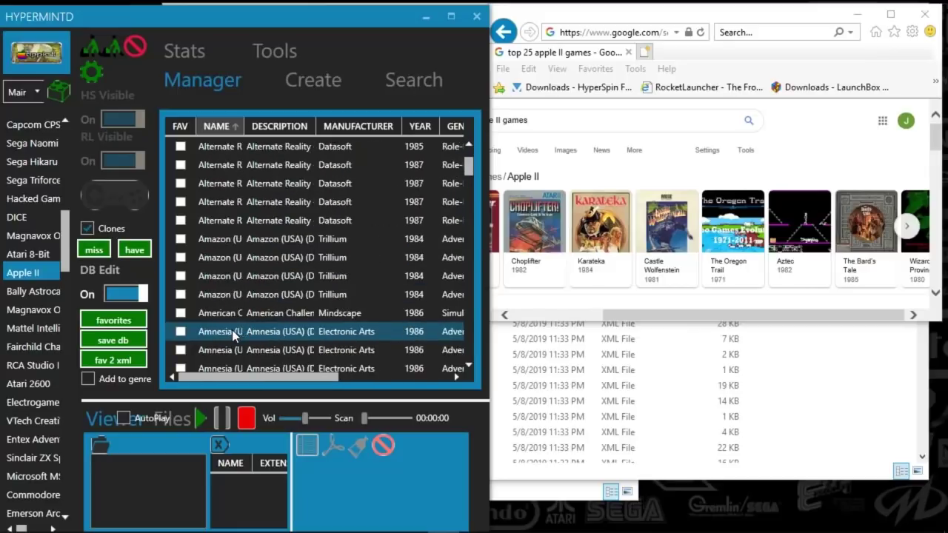
pyautogui.scroll(-4, 228, 332)
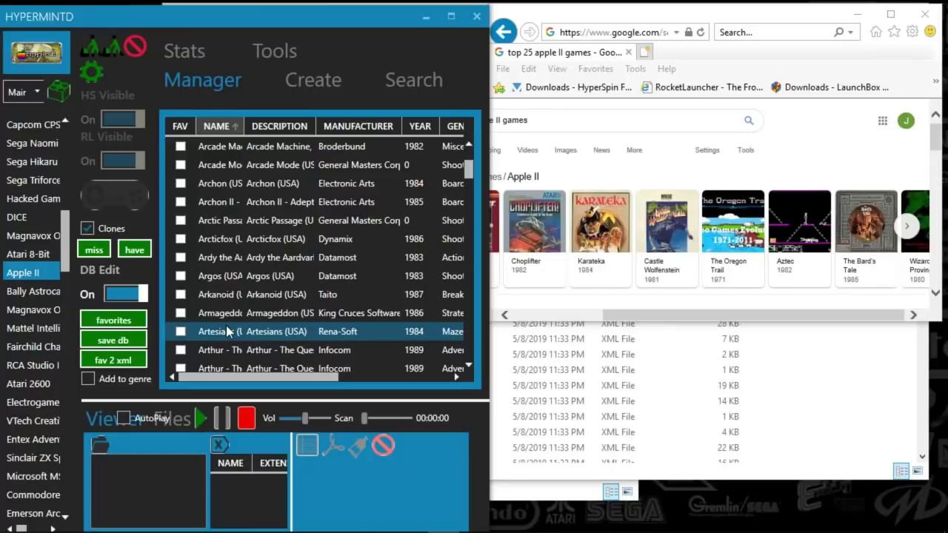
pyautogui.scroll(-4, 229, 331)
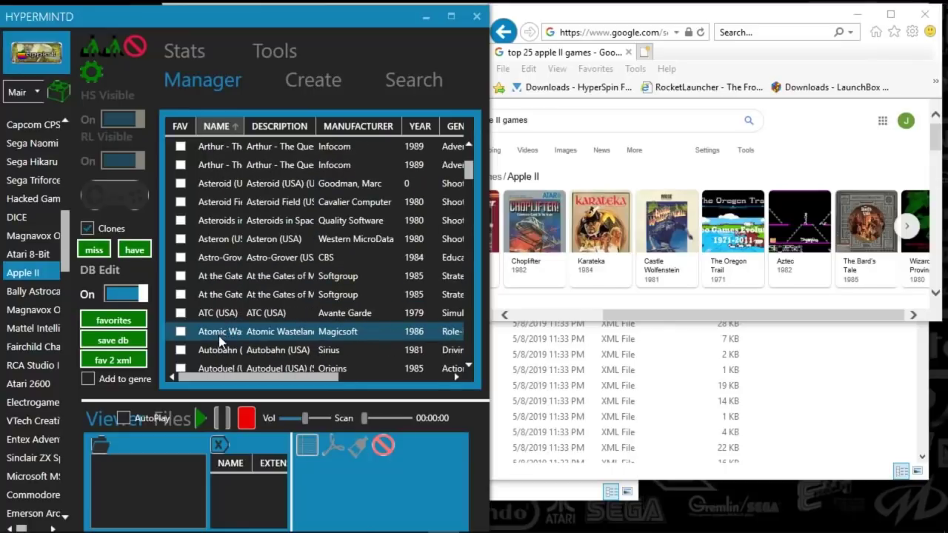
pyautogui.scroll(-4, 218, 337)
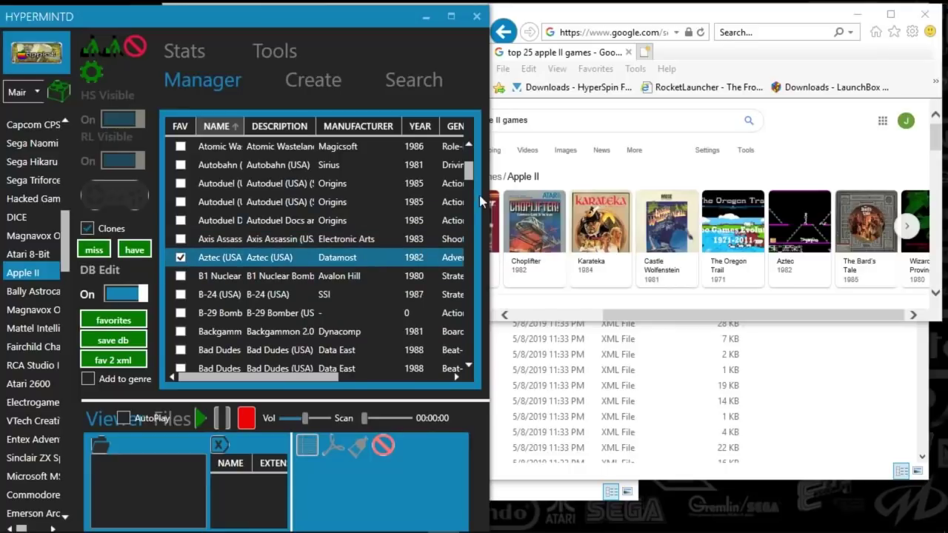
# - Look through the titles starting with T in the Apple II game list for The Bard's Tale
pyautogui.moveTo(469, 176); pyautogui.dragTo(467, 337)
pyautogui.scroll(-3, 265, 199)
pyautogui.scroll(8, 265, 199)
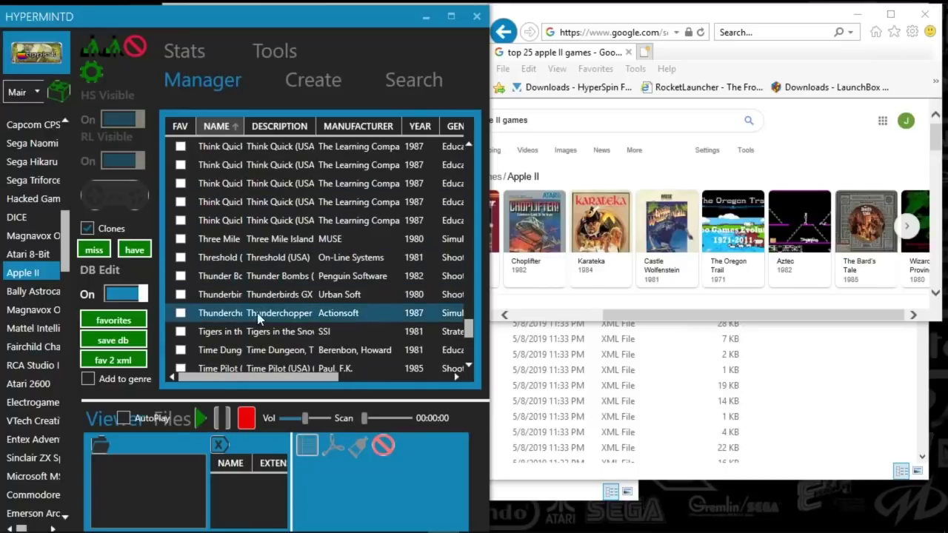
pyautogui.scroll(2, 250, 301)
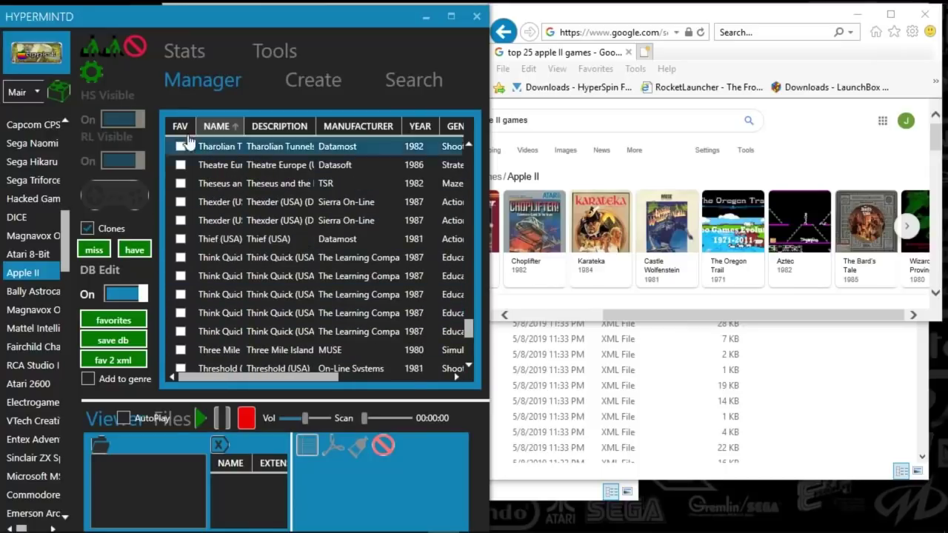
pyautogui.scroll(3, 229, 174)
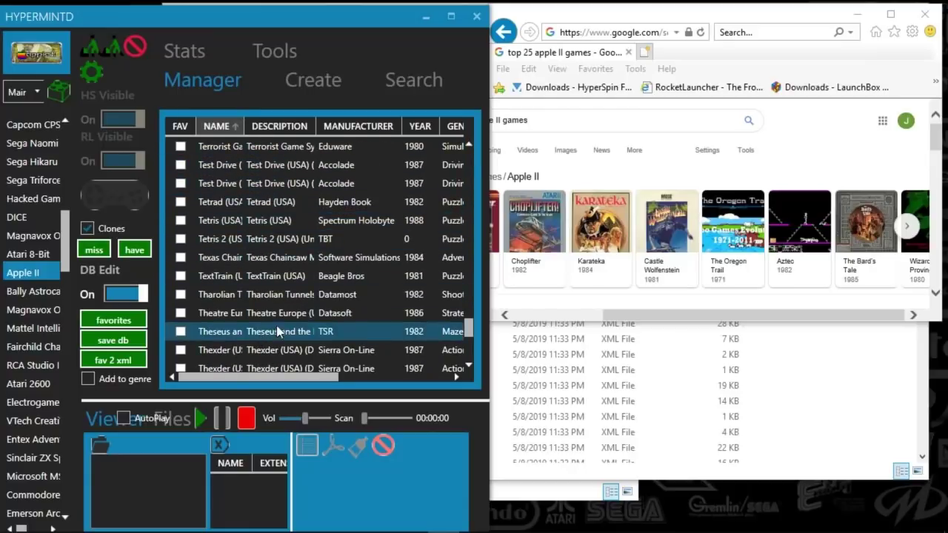
pyautogui.scroll(-2, 271, 314)
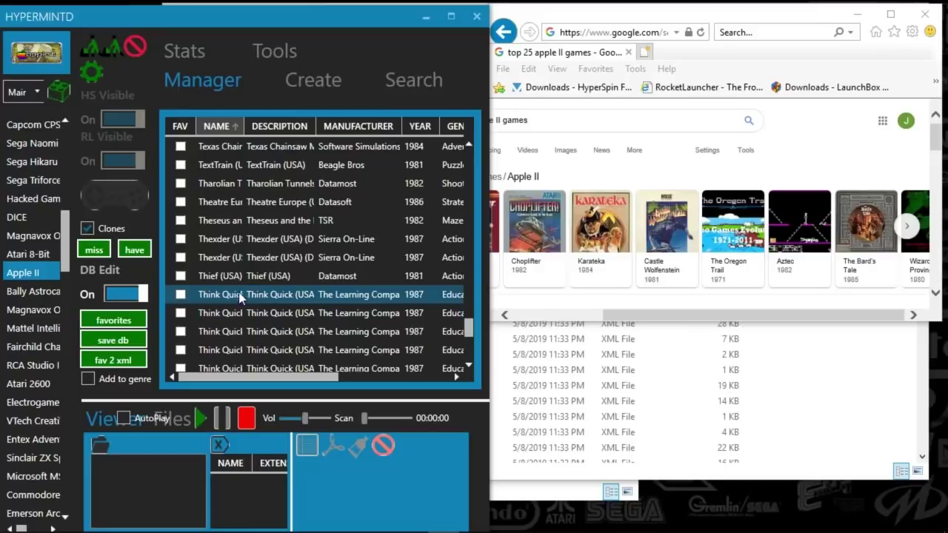
pyautogui.scroll(2, 216, 260)
pyautogui.scroll(13, 215, 259)
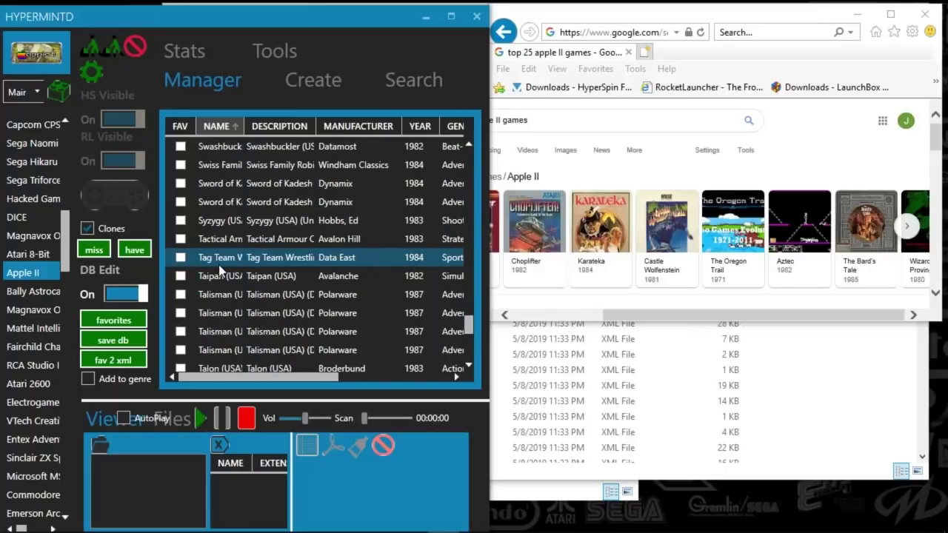
pyautogui.scroll(-2, 260, 316)
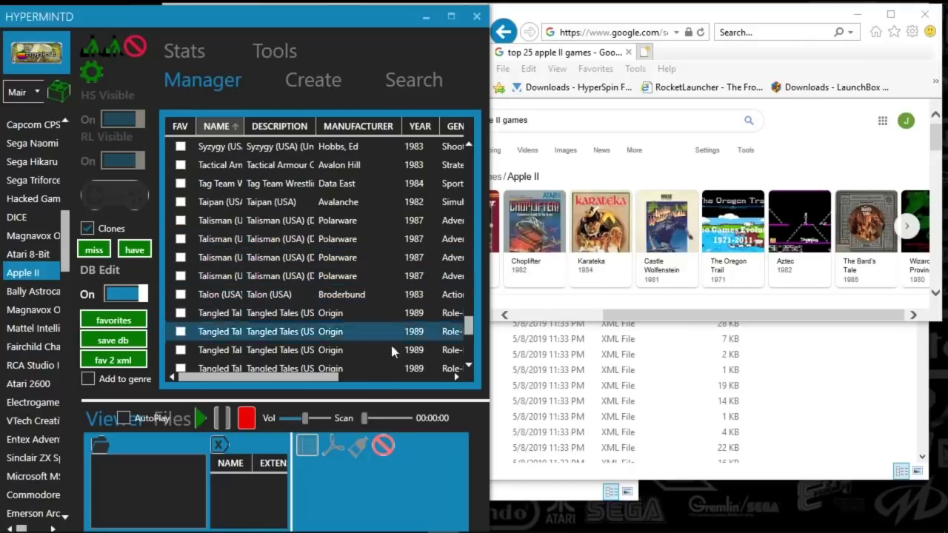
pyautogui.scroll(-2, 281, 319)
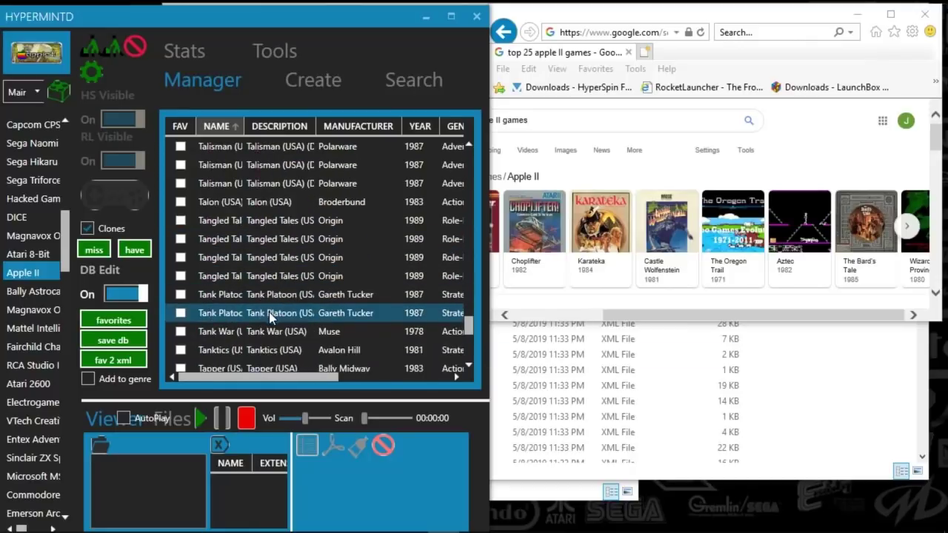
pyautogui.scroll(-1, 269, 314)
# - Find the four "Bard's Tale, The (USA)" entries by Electronic Arts, mark them as favorites, and bring up the next titles in the Google results
pyautogui.moveTo(478, 327); pyautogui.dragTo(439, 173)
pyautogui.scroll(-3, 201, 293)
pyautogui.scroll(-15, 201, 292)
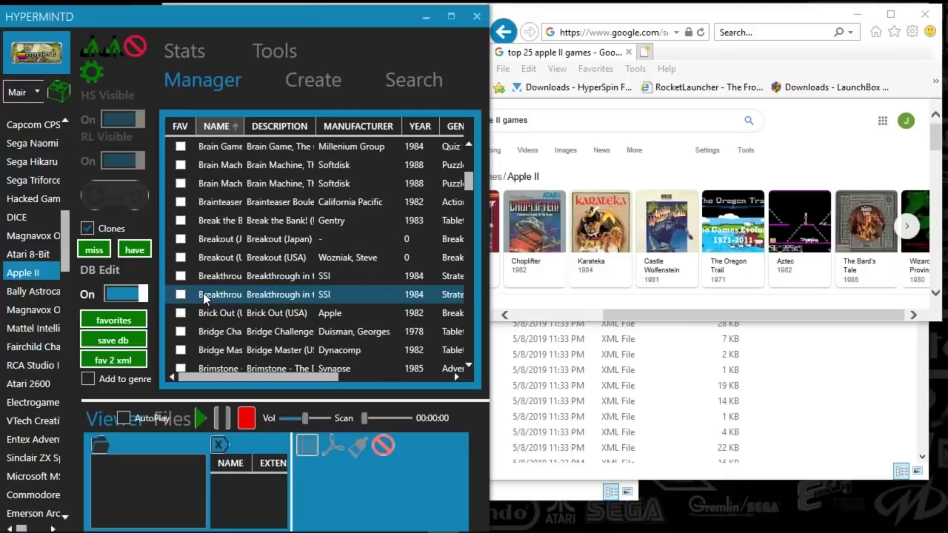
pyautogui.scroll(15, 258, 294)
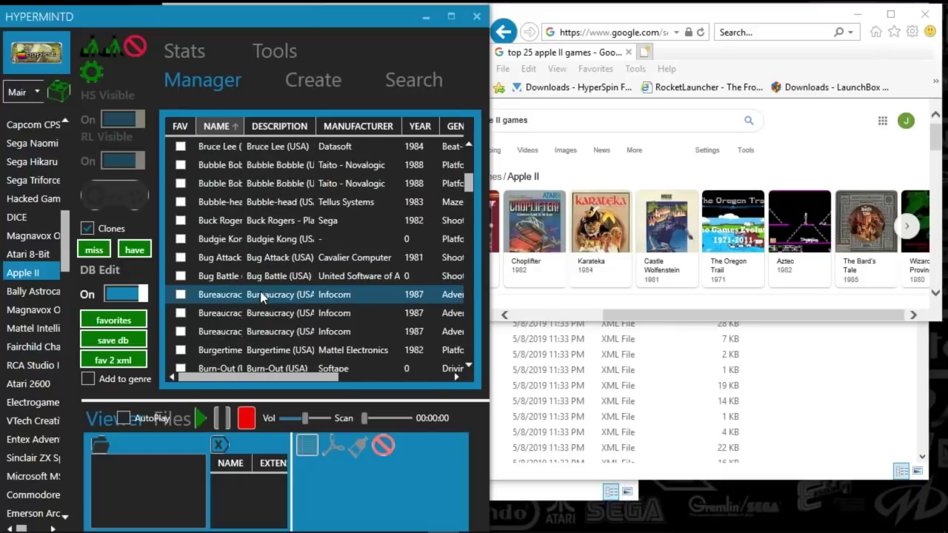
pyautogui.scroll(15, 261, 293)
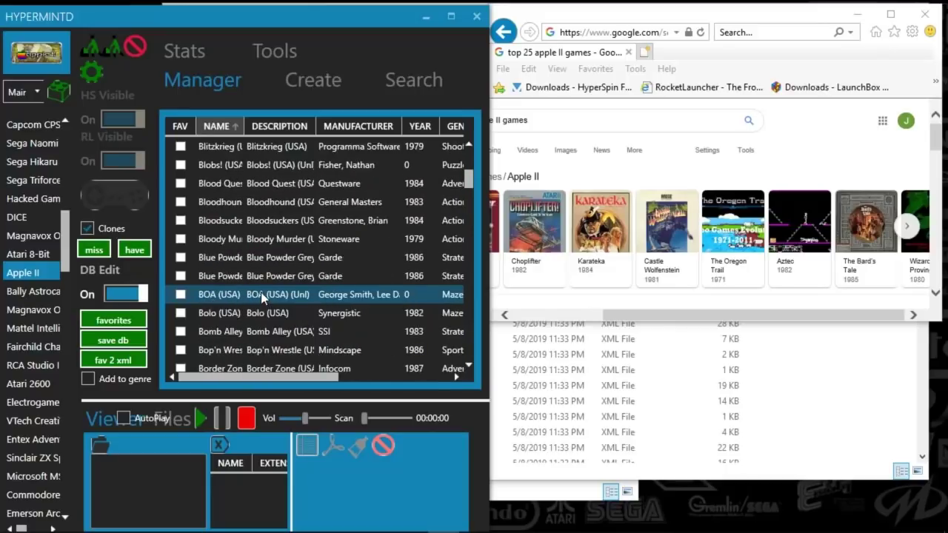
pyautogui.scroll(15, 261, 295)
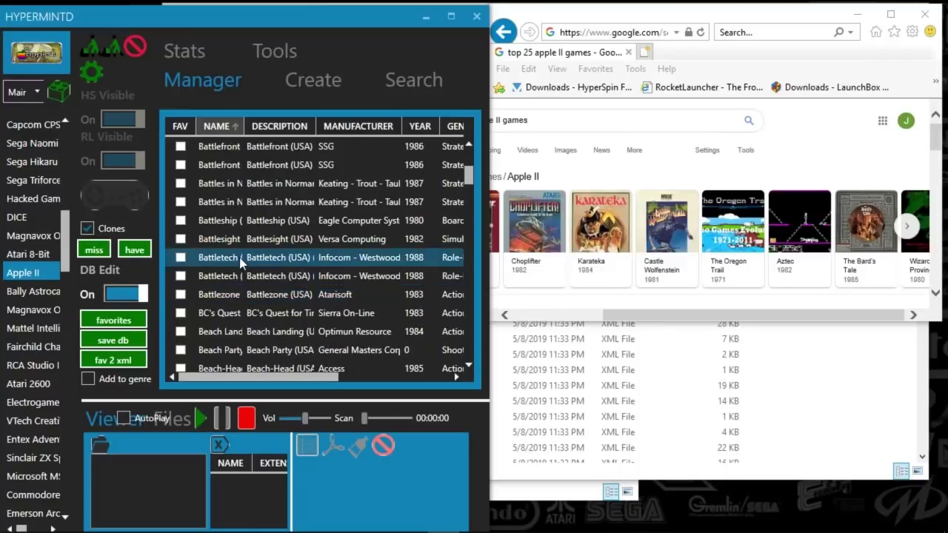
pyautogui.scroll(1, 237, 293)
pyautogui.scroll(15, 236, 294)
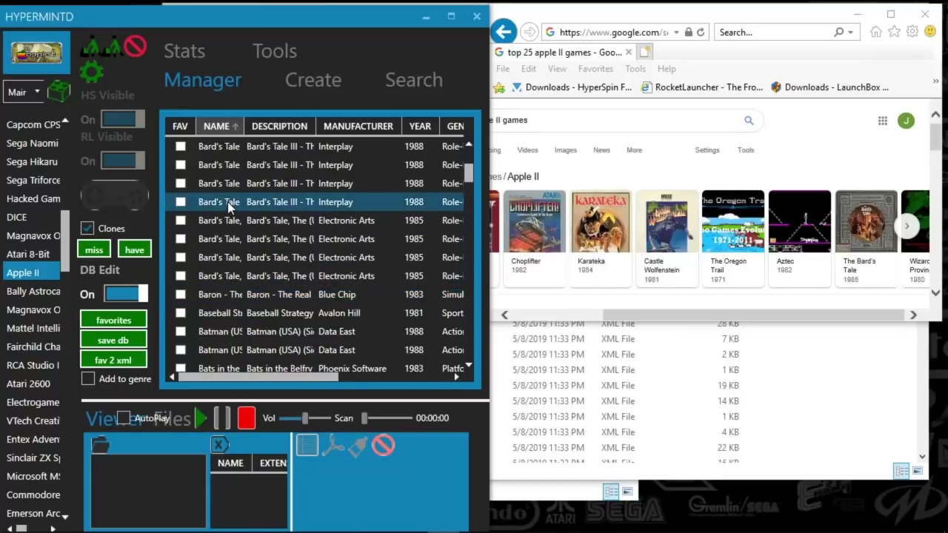
pyautogui.scroll(3, 218, 239)
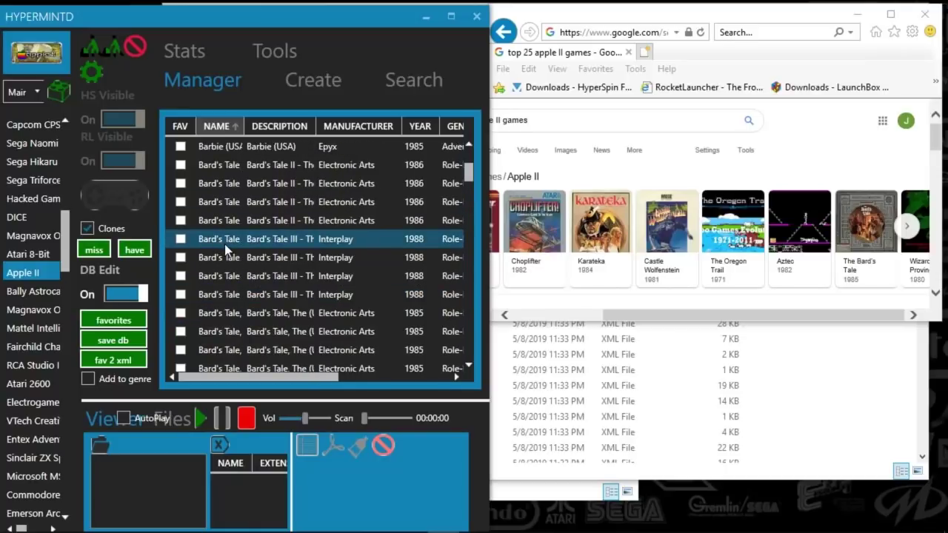
pyautogui.scroll(1, 224, 244)
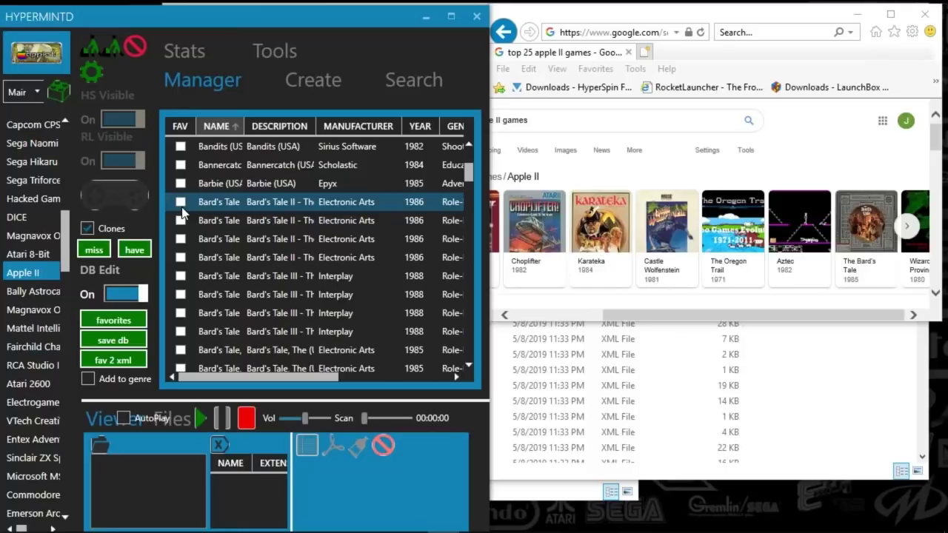
pyautogui.scroll(-1, 198, 313)
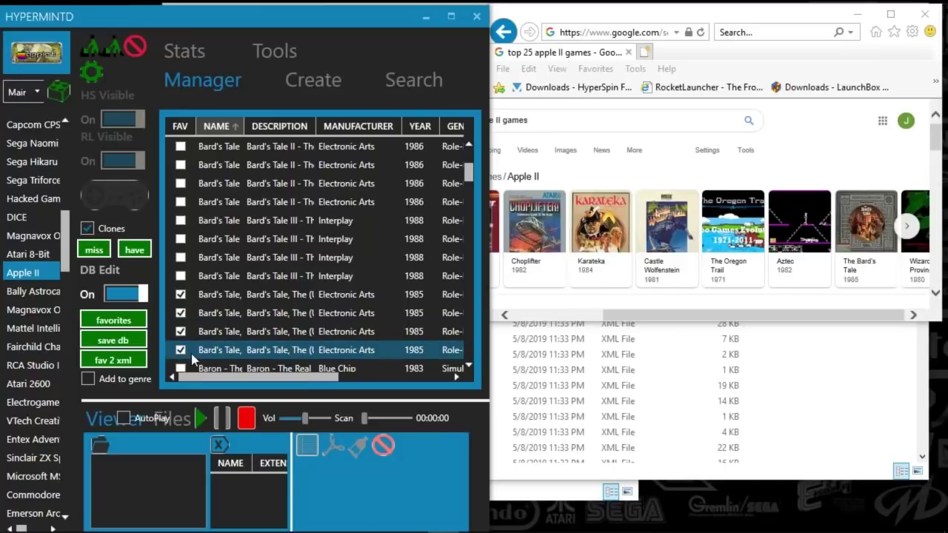
pyautogui.click(191, 353)
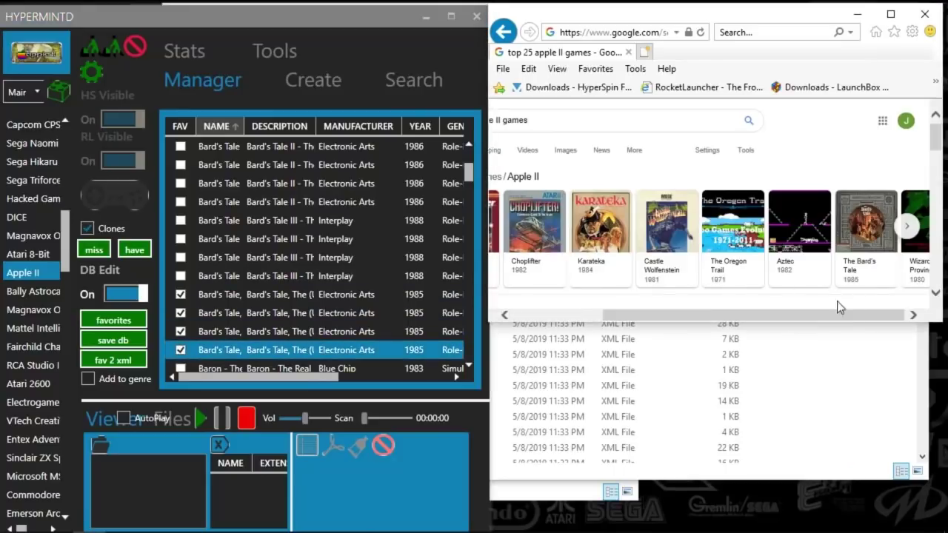
pyautogui.click(906, 225)
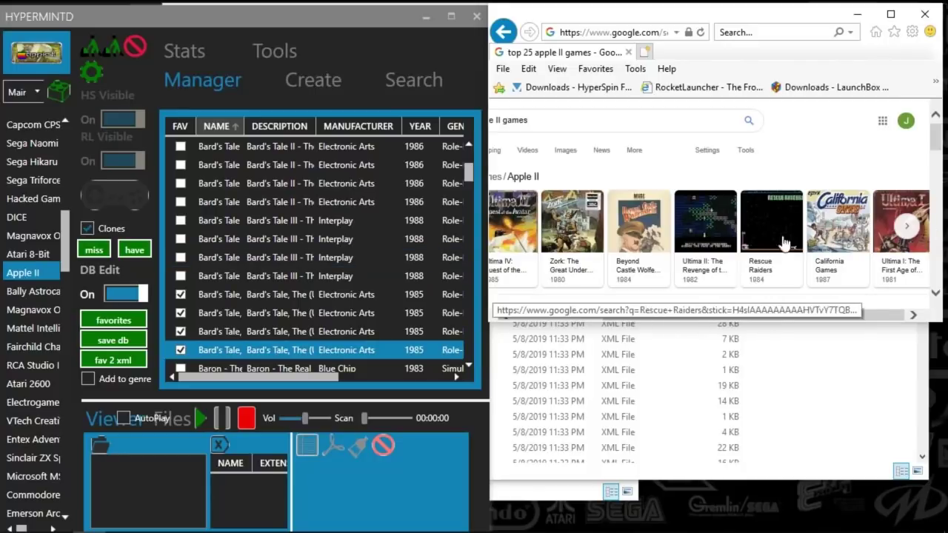
# - Save the marked favorites, bring forward the Apple II database folder, and open favorites.txt to check its contents
pyautogui.click(113, 326)
pyautogui.click(820, 462)
pyautogui.moveTo(392, 28); pyautogui.dragTo(606, 30)
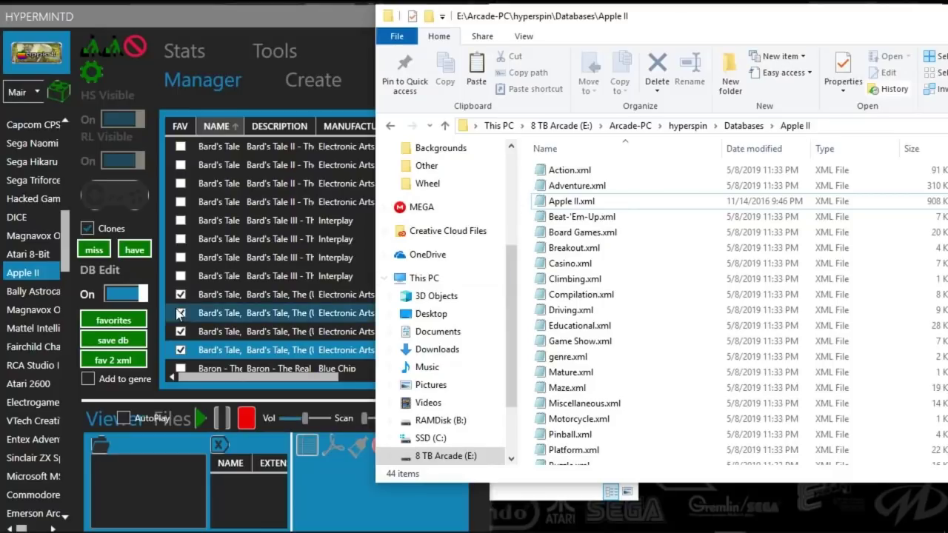
pyautogui.click(113, 320)
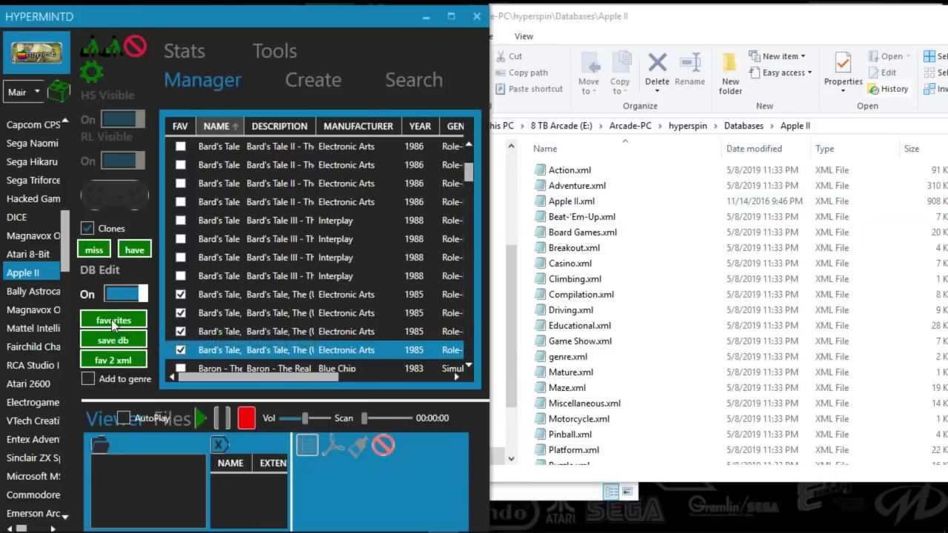
pyautogui.doubleClick(576, 340)
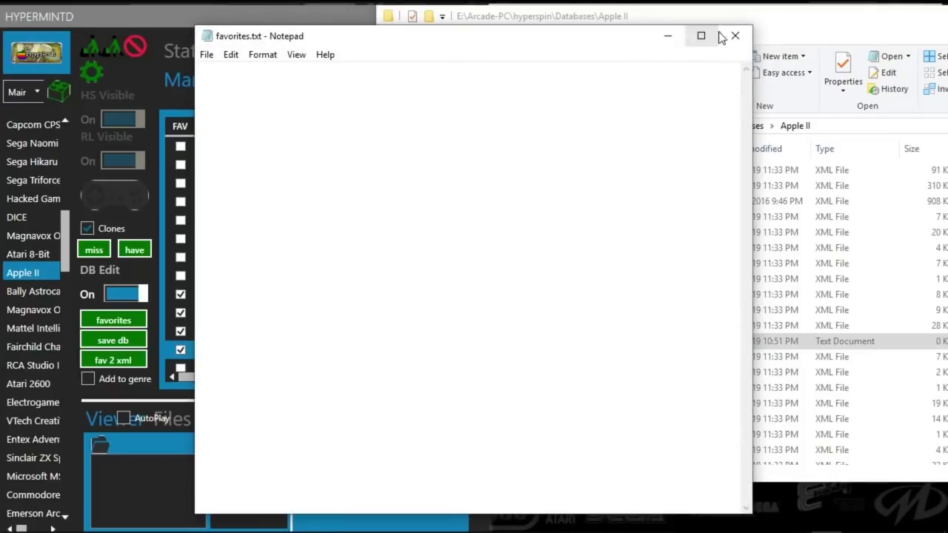
pyautogui.click(735, 36)
# - Try saving the marked favorites again, reopening favorites.txt each time to check whether the games were written
pyautogui.click(116, 326)
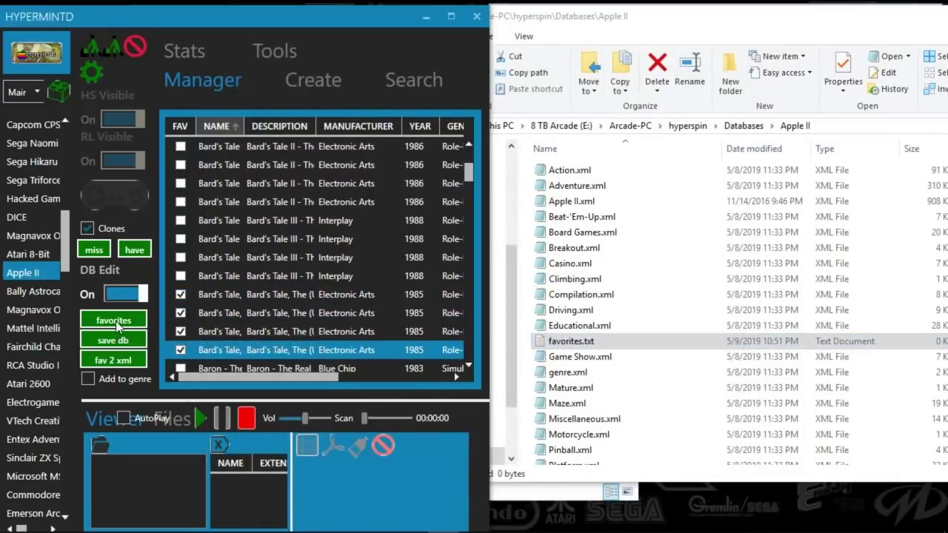
pyautogui.doubleClick(562, 341)
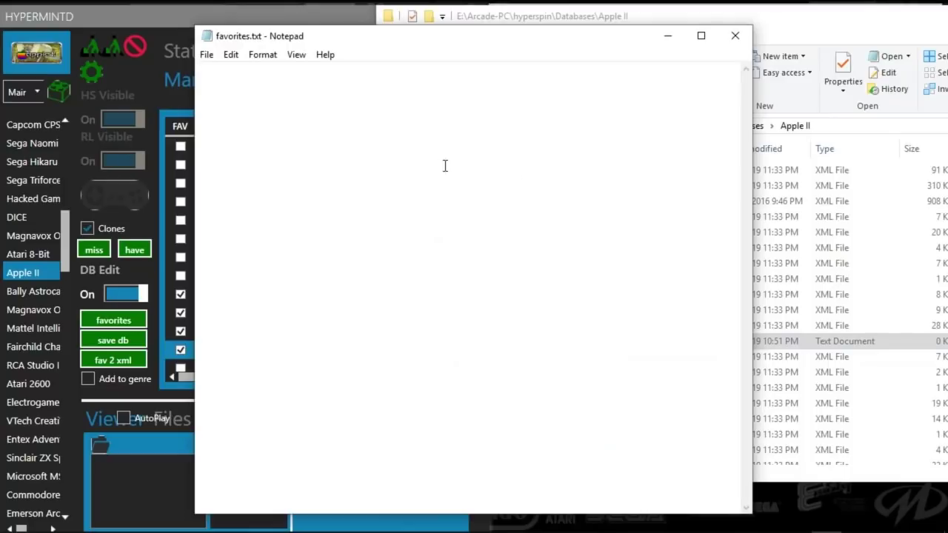
pyautogui.click(750, 37)
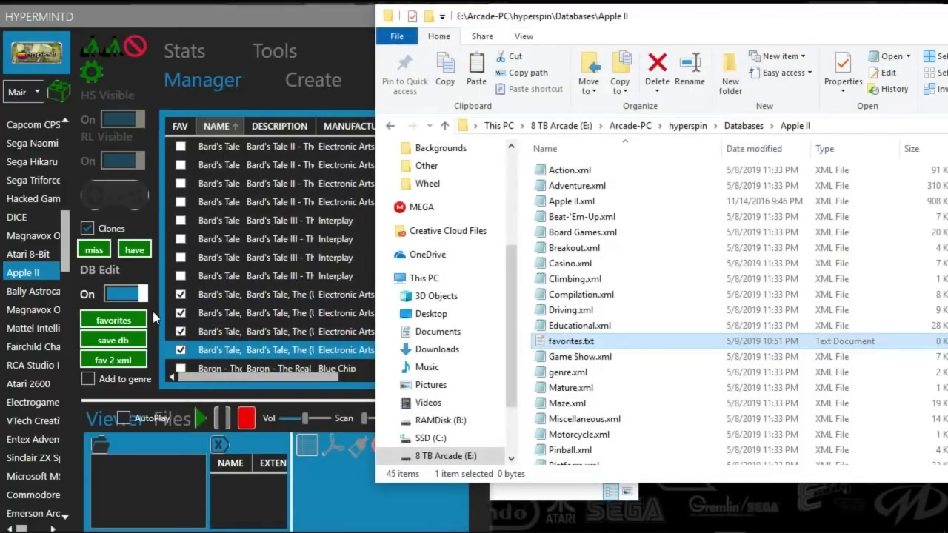
pyautogui.click(154, 317)
pyautogui.click(132, 322)
pyautogui.doubleClick(561, 343)
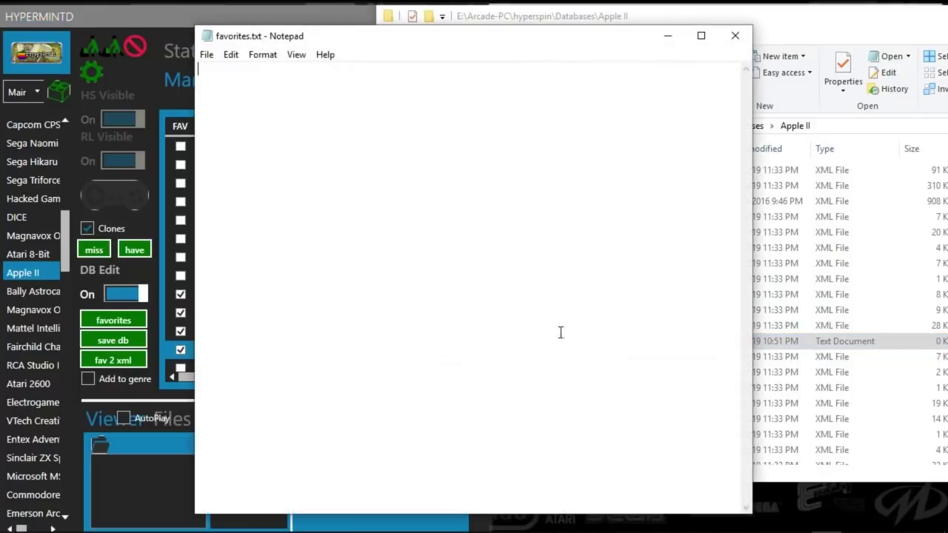
pyautogui.click(742, 41)
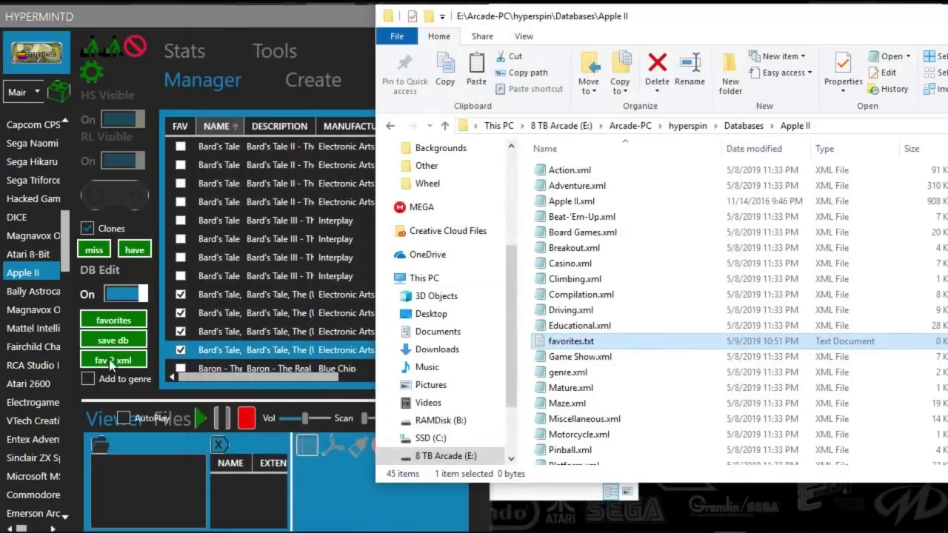
# - Enable Add to genre and export the favorites to Favorites.xml
pyautogui.click(148, 339)
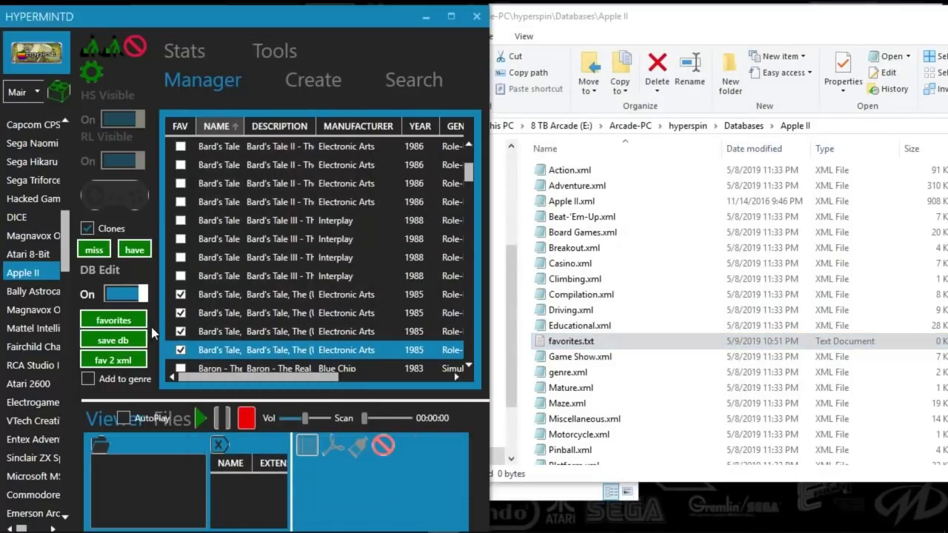
pyautogui.click(88, 379)
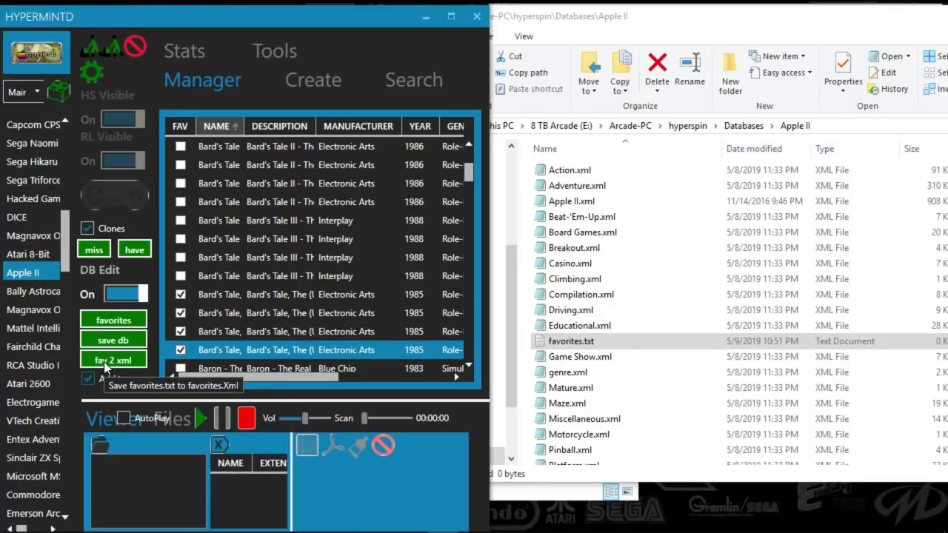
pyautogui.click(105, 362)
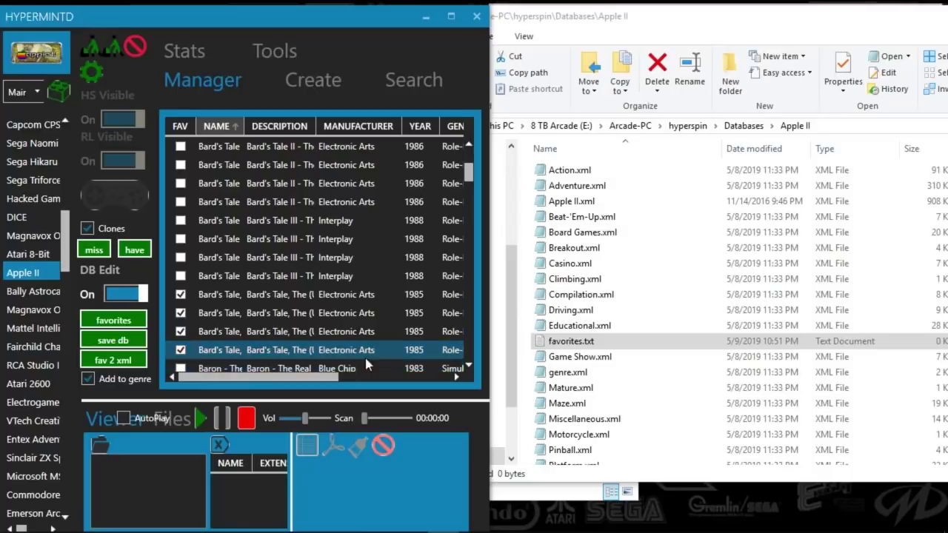
# - Open Favorites.xml for editing to review its game entries, and recheck the contents of favorites.txt
pyautogui.click(561, 360)
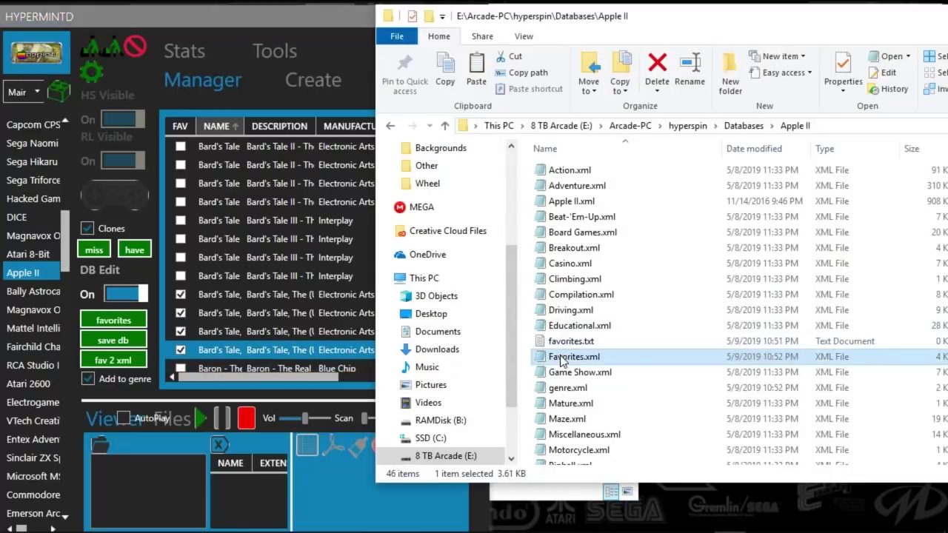
pyautogui.rightClick(555, 302)
pyautogui.click(592, 194)
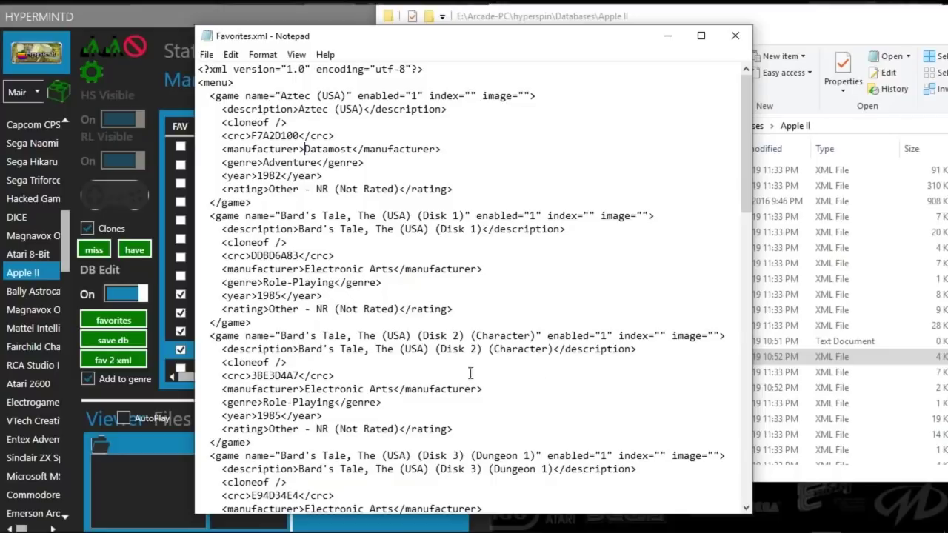
pyautogui.click(735, 36)
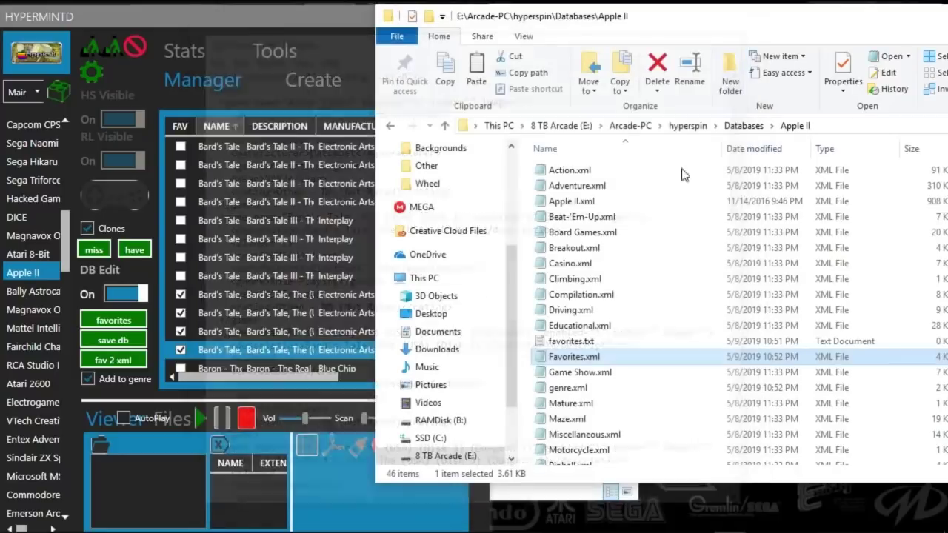
pyautogui.doubleClick(563, 346)
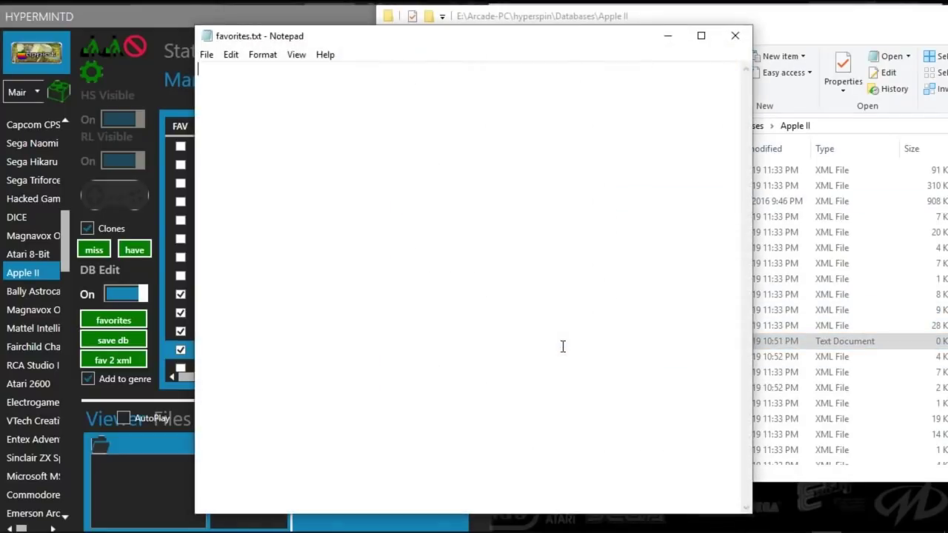
pyautogui.click(735, 36)
pyautogui.click(581, 294)
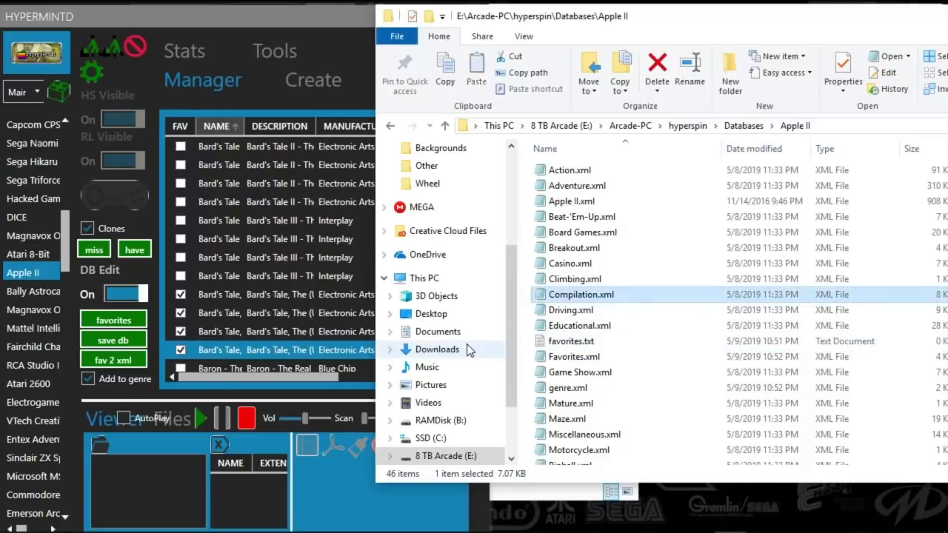
# - Save the favorites again and turn off DB Edit, checking the games written to favorites.txt
pyautogui.click(110, 320)
pyautogui.click(116, 296)
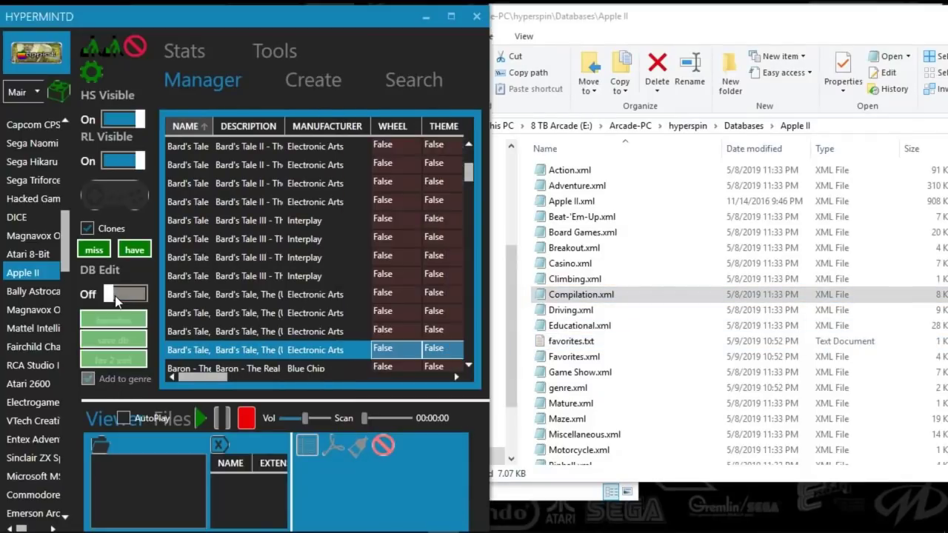
pyautogui.doubleClick(562, 341)
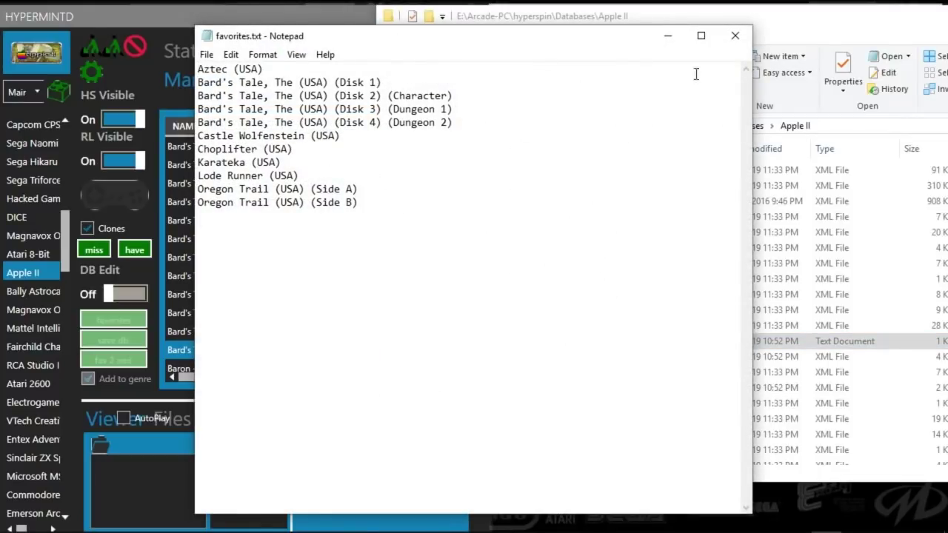
pyautogui.click(727, 42)
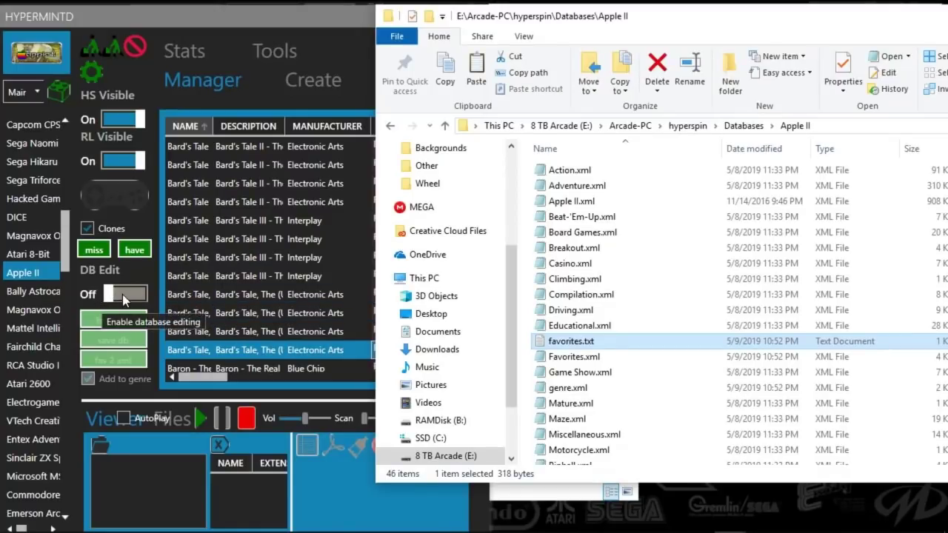
pyautogui.doubleClick(585, 341)
pyautogui.click(735, 36)
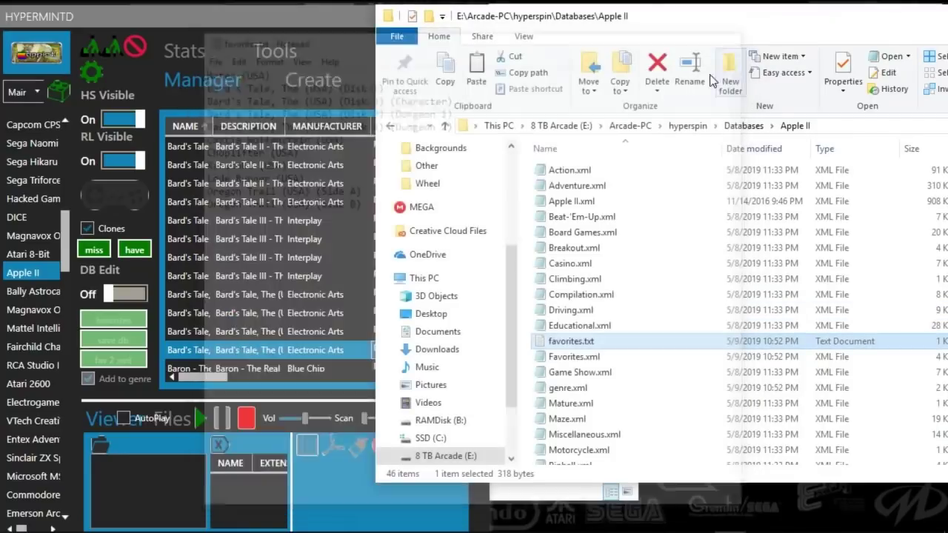
# - Open genre.xml for editing and duplicate the Action game line directly below the opening menu tag
pyautogui.click(571, 391)
pyautogui.rightClick(574, 392)
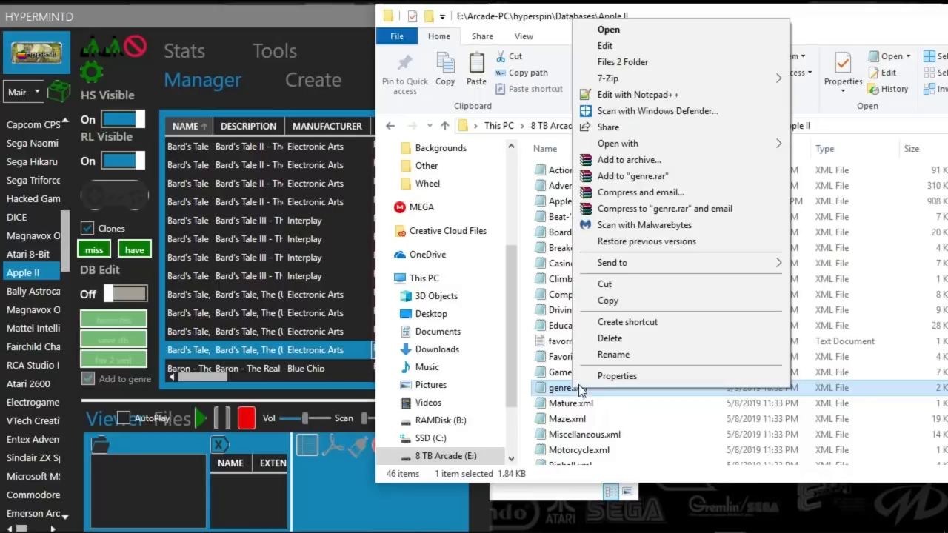
pyautogui.click(622, 45)
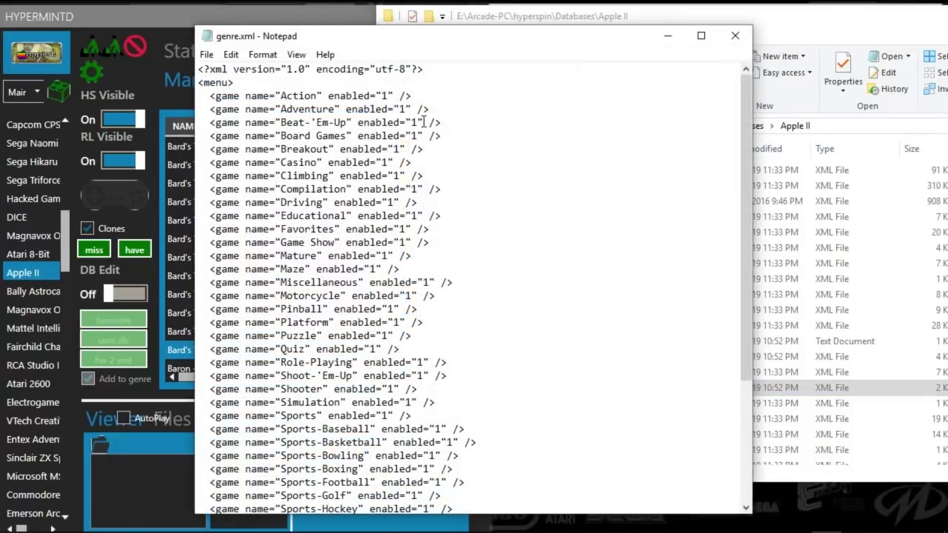
pyautogui.moveTo(428, 98); pyautogui.dragTo(156, 99)
pyautogui.hotkey('ctrl', 'c')
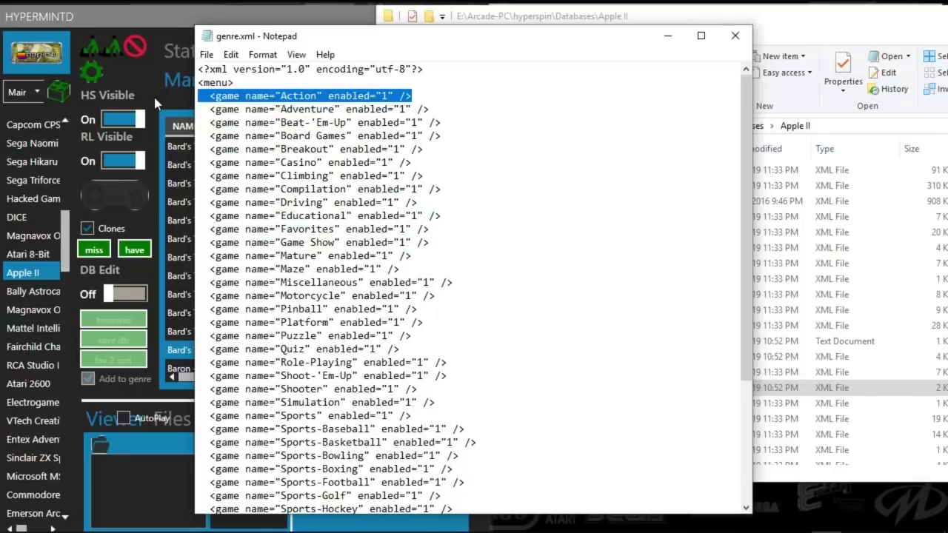
pyautogui.click(254, 85)
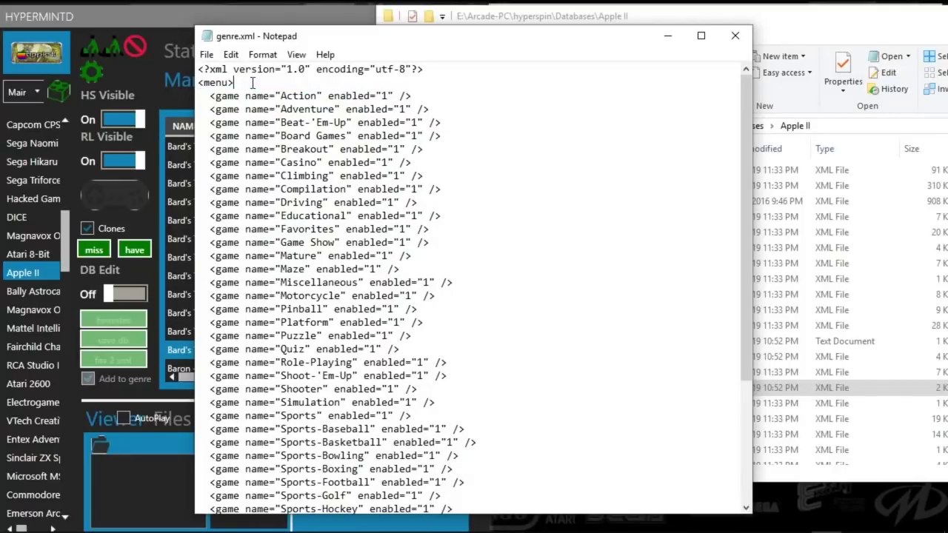
pyautogui.press('Return')
pyautogui.hotkey('ctrl', 'v')
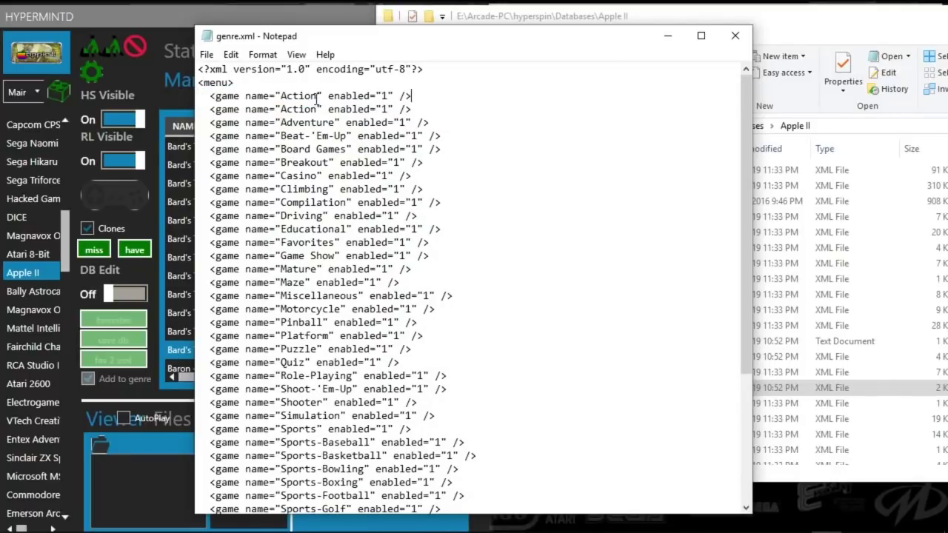
# - Replace the name Action in the first game line of genre.xml with Favorites, copied from the Favorites.xml file name
pyautogui.click(504, 7)
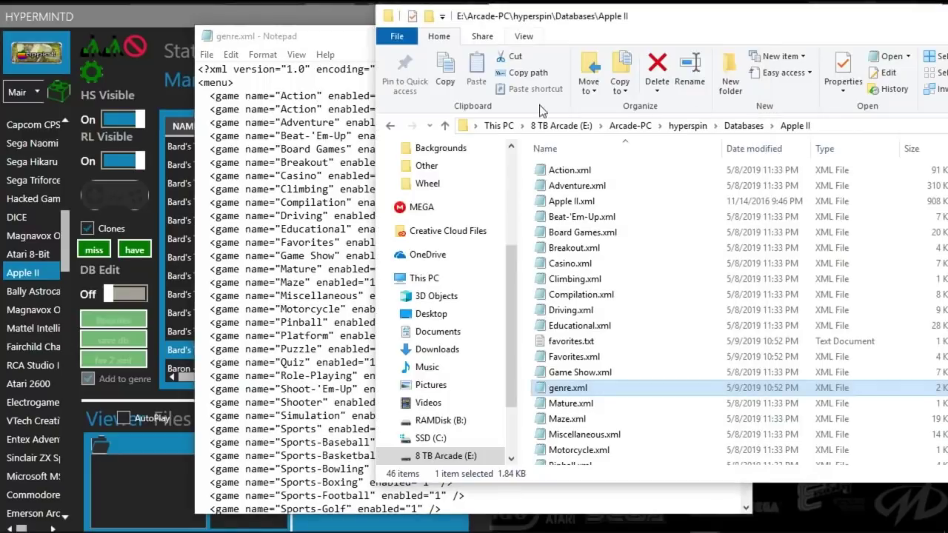
pyautogui.rightClick(566, 357)
pyautogui.click(606, 500)
pyautogui.hotkey('ctrl', 'c')
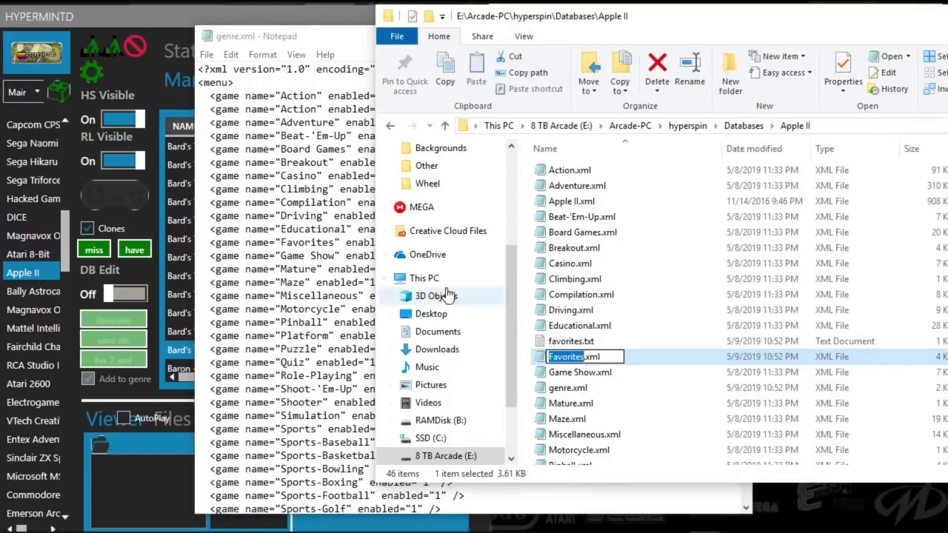
pyautogui.click(320, 161)
pyautogui.moveTo(316, 96); pyautogui.dragTo(292, 95)
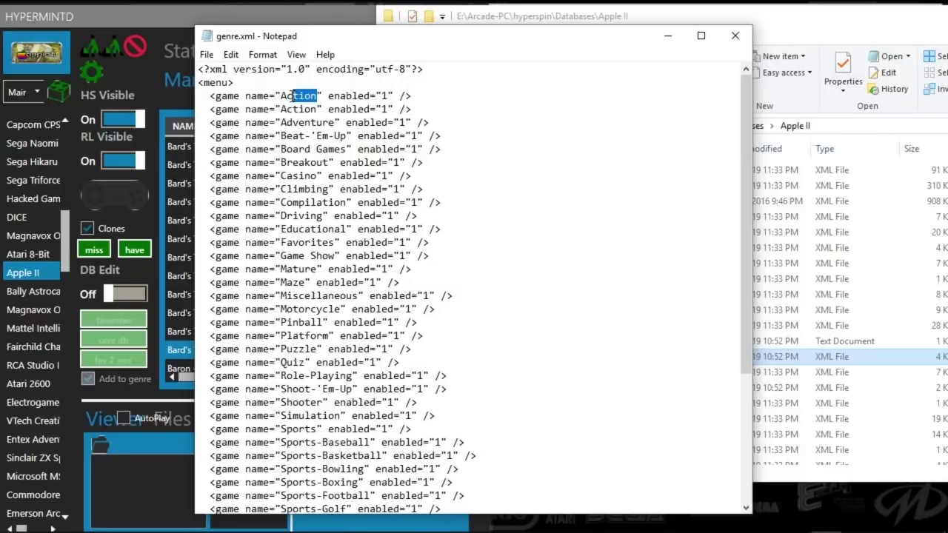
pyautogui.hotkey('ctrl', 'v')
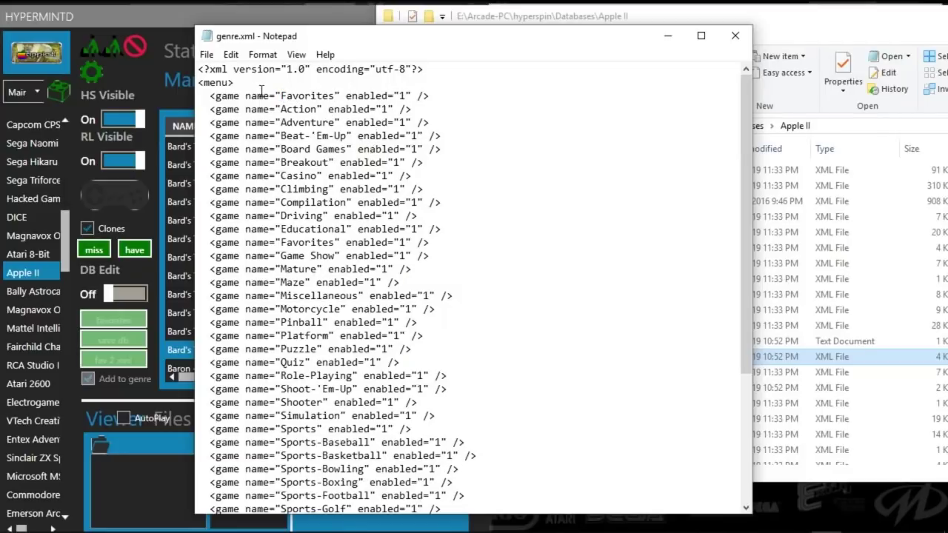
# - Save and close genre.xml, and minimize the HYPERMINTD window
pyautogui.click(207, 54)
pyautogui.click(235, 104)
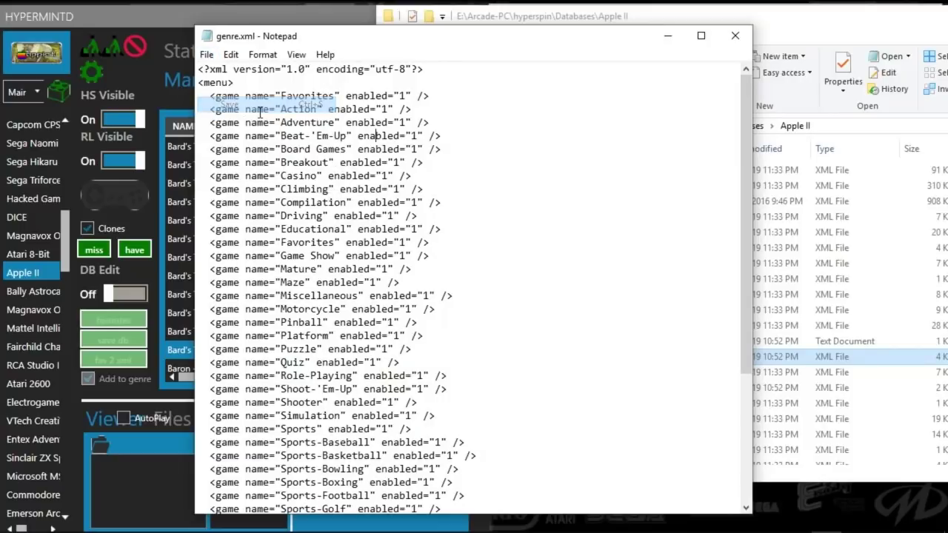
pyautogui.click(734, 39)
pyautogui.click(325, 23)
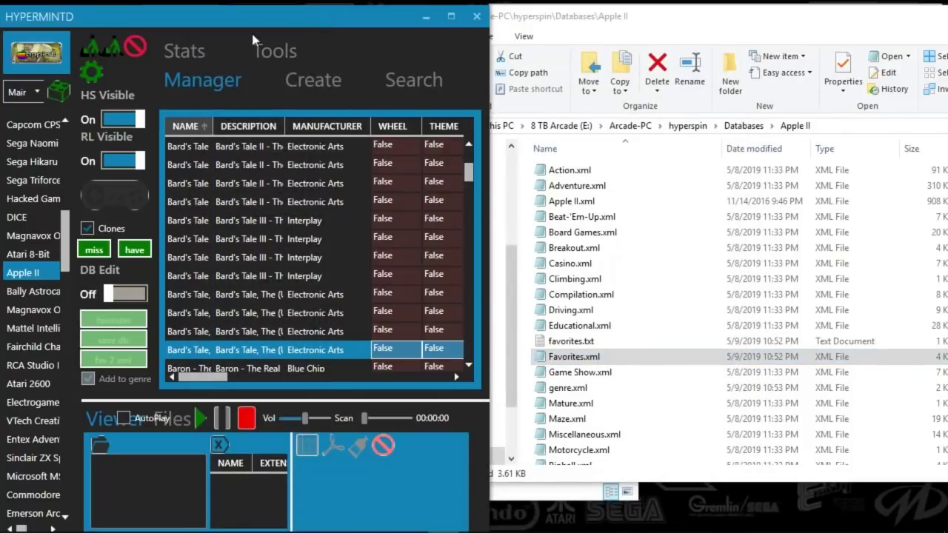
pyautogui.click(425, 20)
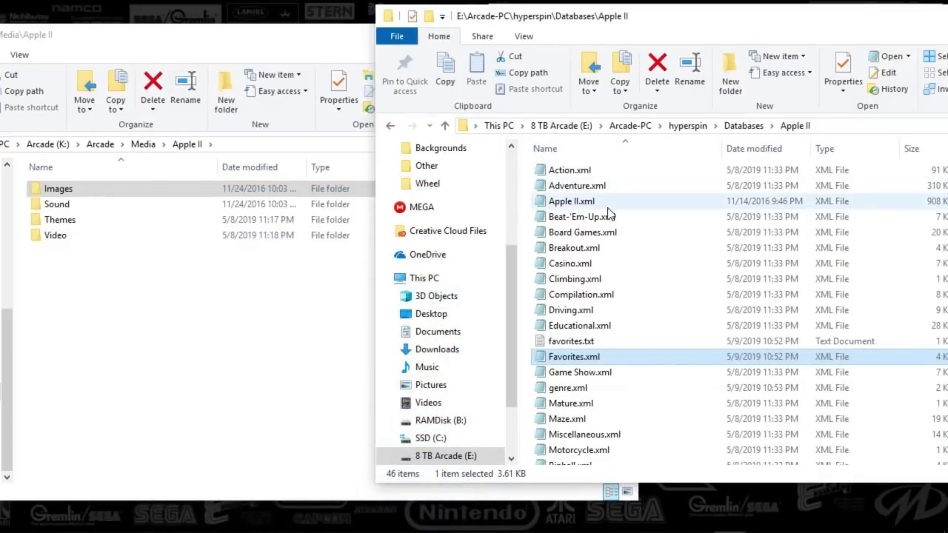
# - Browse from the Apple II databases to the Main Menu's Images\Wheel folder under hyperspin\Media and bring its window fully into view
pyautogui.scroll(-6, 605, 275)
pyautogui.scroll(-3, 605, 274)
pyautogui.scroll(9, 696, 274)
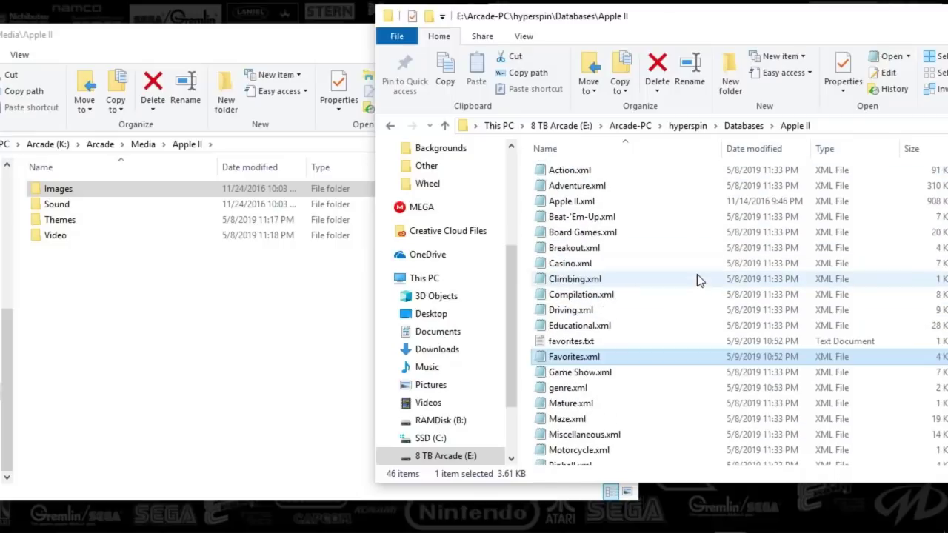
pyautogui.click(688, 126)
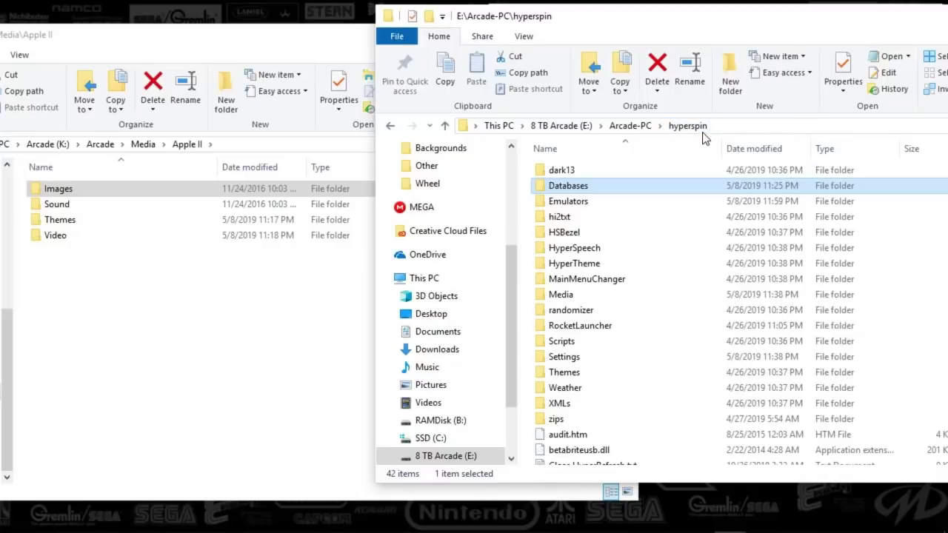
pyautogui.doubleClick(561, 295)
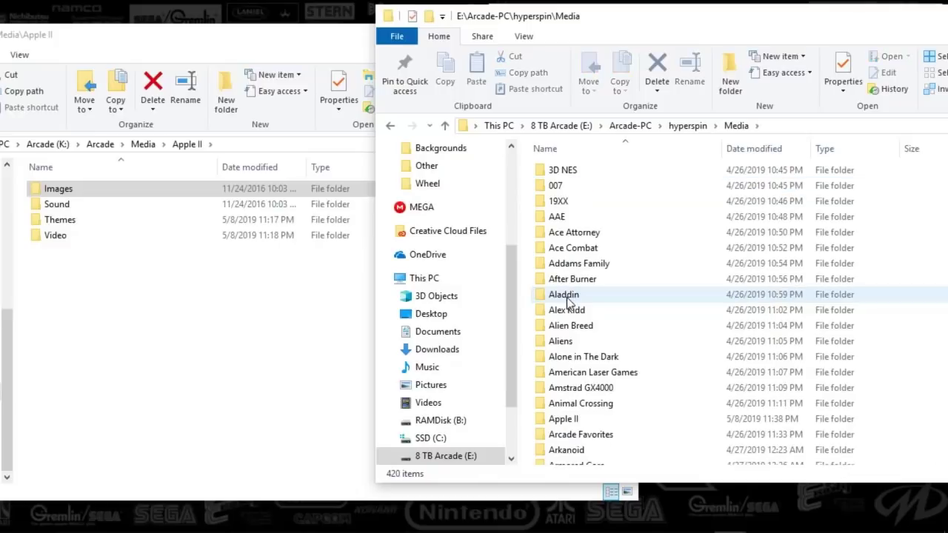
pyautogui.scroll(-20, 638, 296)
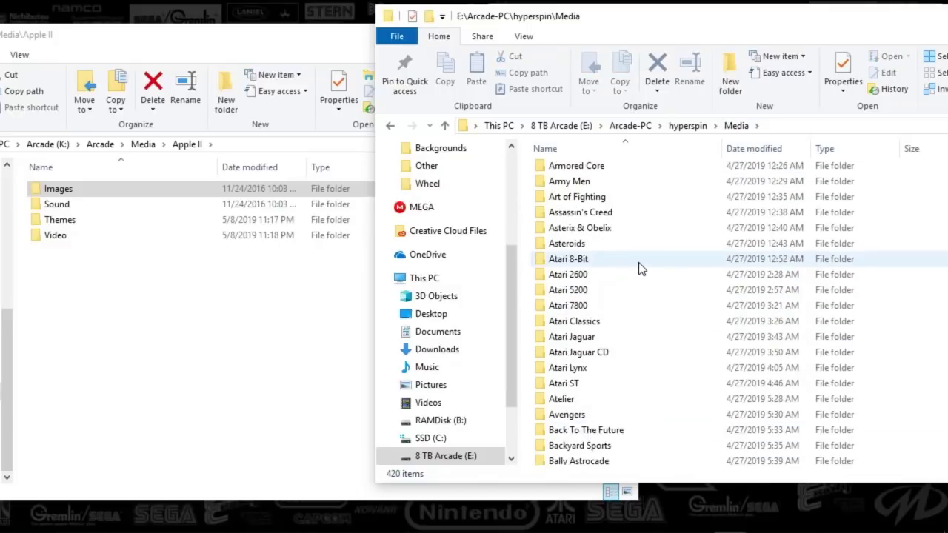
pyautogui.scroll(-15, 639, 305)
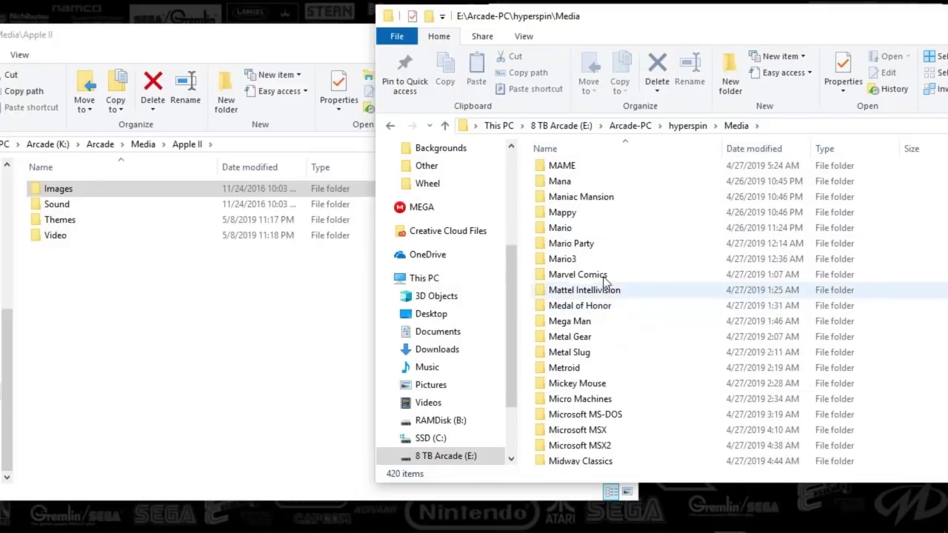
pyautogui.scroll(6, 594, 248)
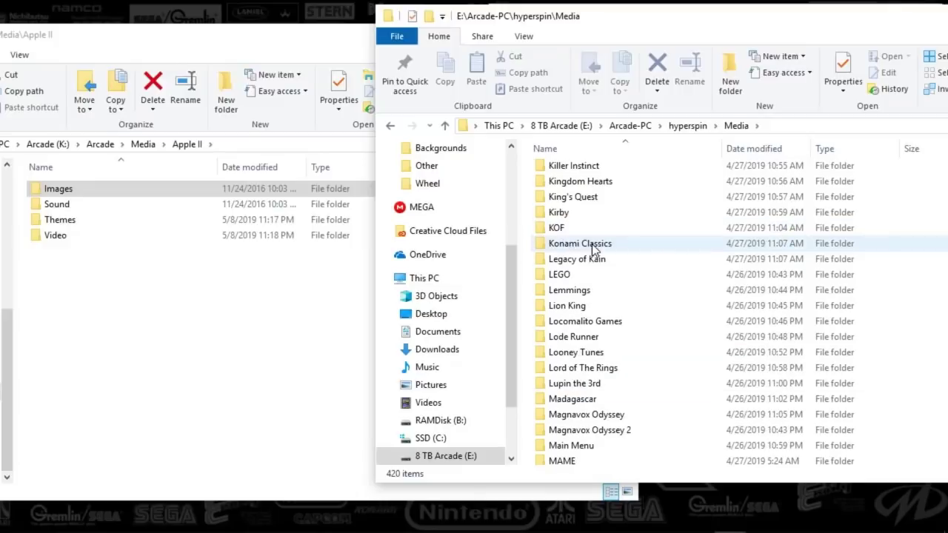
pyautogui.doubleClick(572, 446)
pyautogui.doubleClick(563, 171)
pyautogui.doubleClick(560, 280)
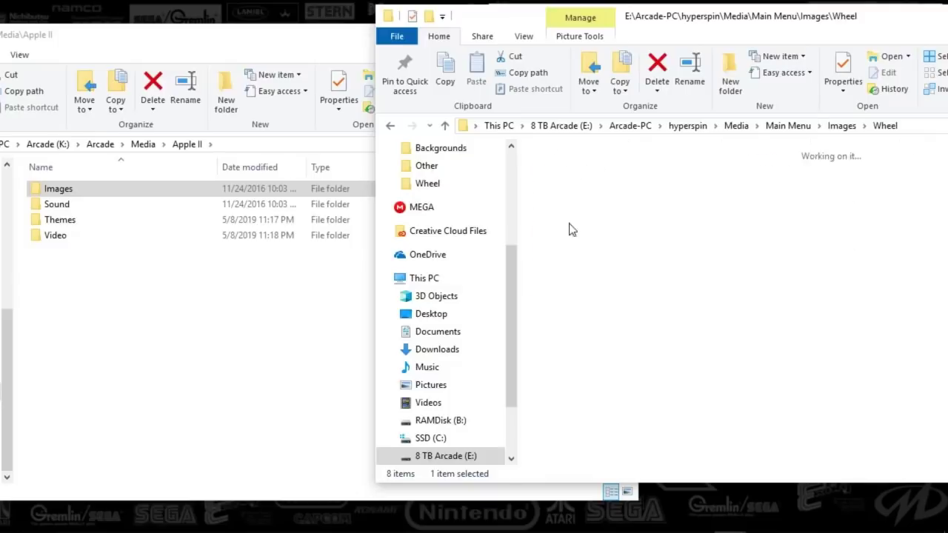
pyautogui.moveTo(637, 31); pyautogui.dragTo(373, 35)
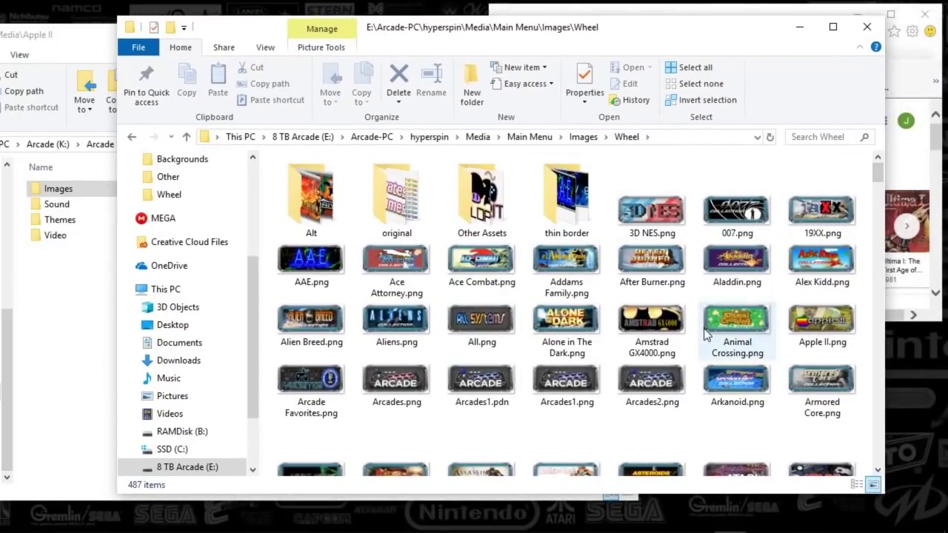
# - View the Apple II.png wheel image in paint.net, close it, and check the file's dimensions
pyautogui.click(820, 319)
pyautogui.doubleClick(820, 319)
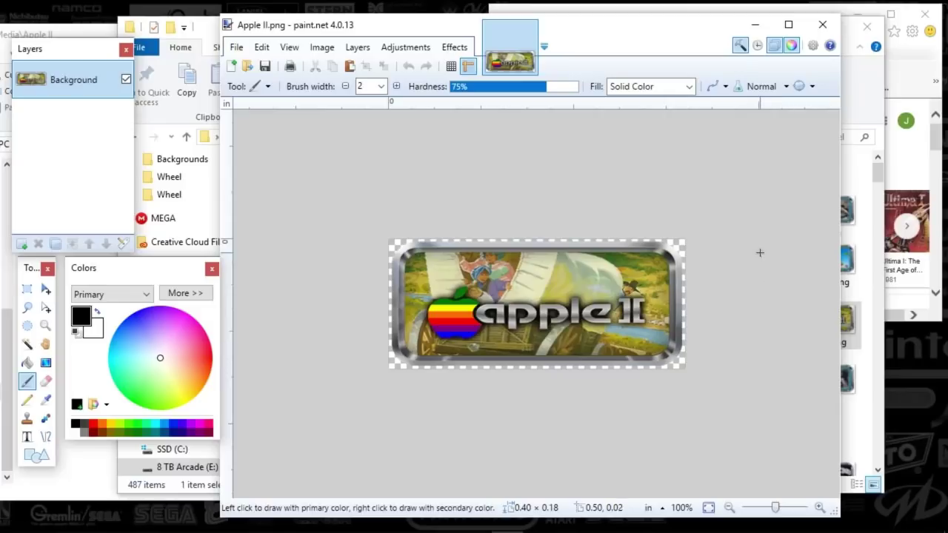
pyautogui.click(821, 26)
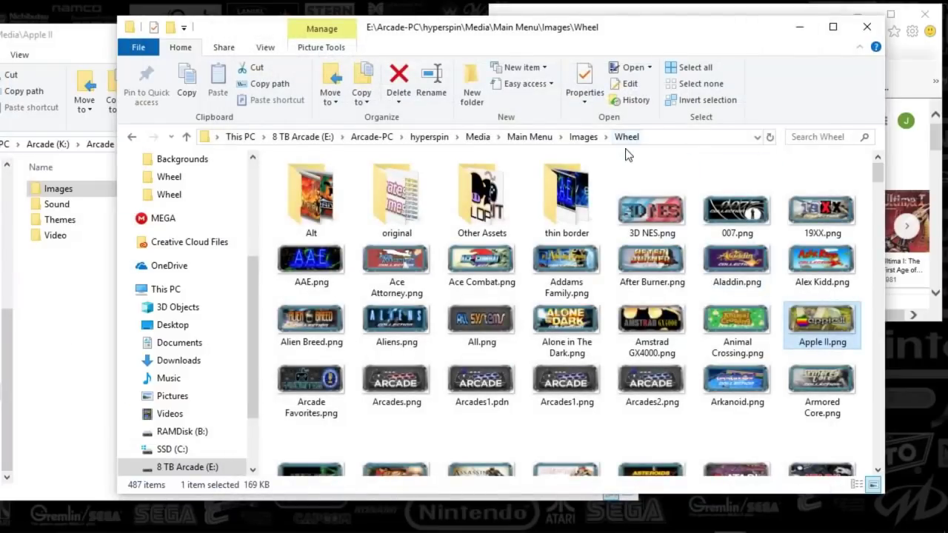
pyautogui.moveTo(812, 345)
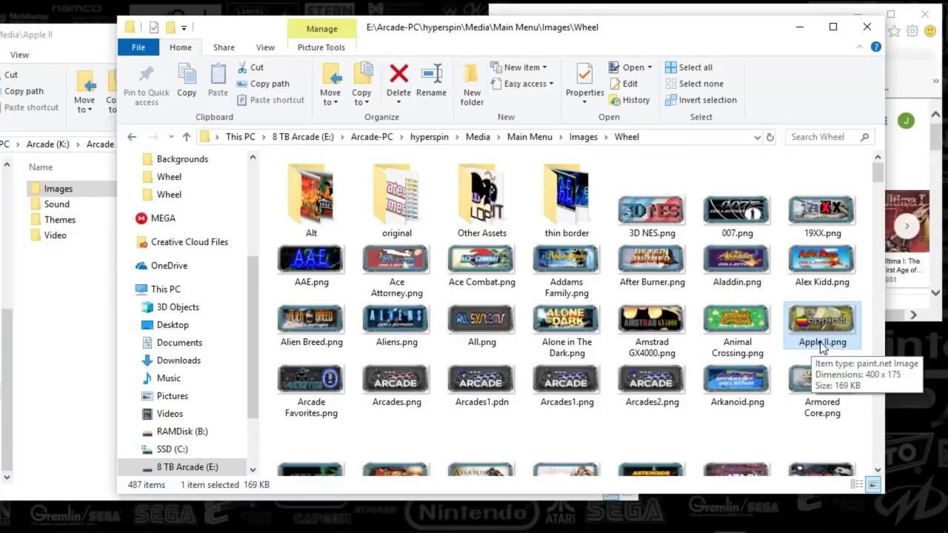
# - Go to the Main Menu's Themes folder and examine the contents of Apple II.zip in 7-Zip
pyautogui.click(583, 137)
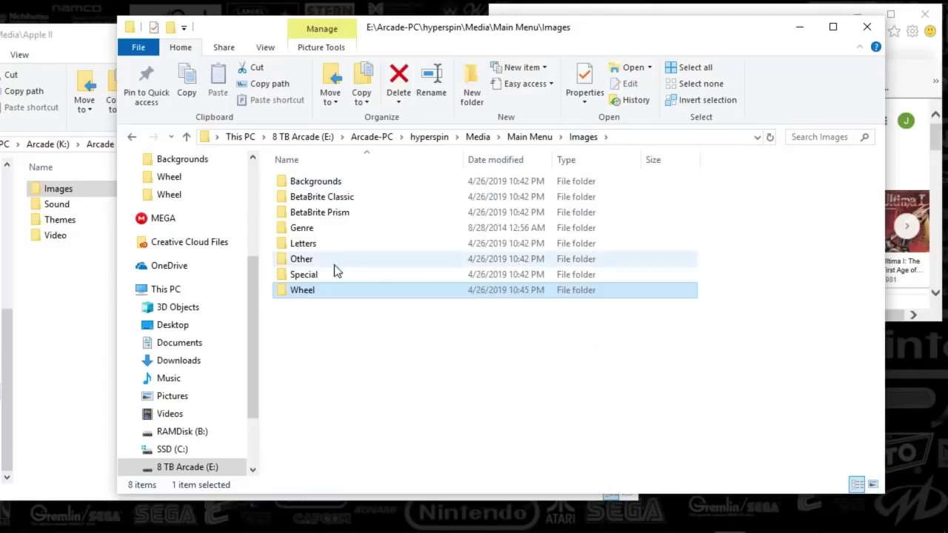
pyautogui.click(529, 137)
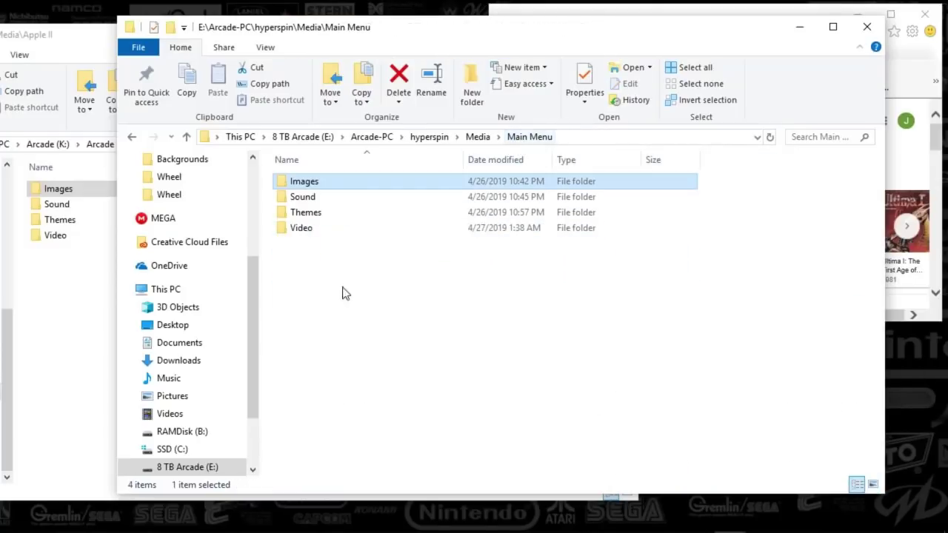
pyautogui.doubleClick(293, 215)
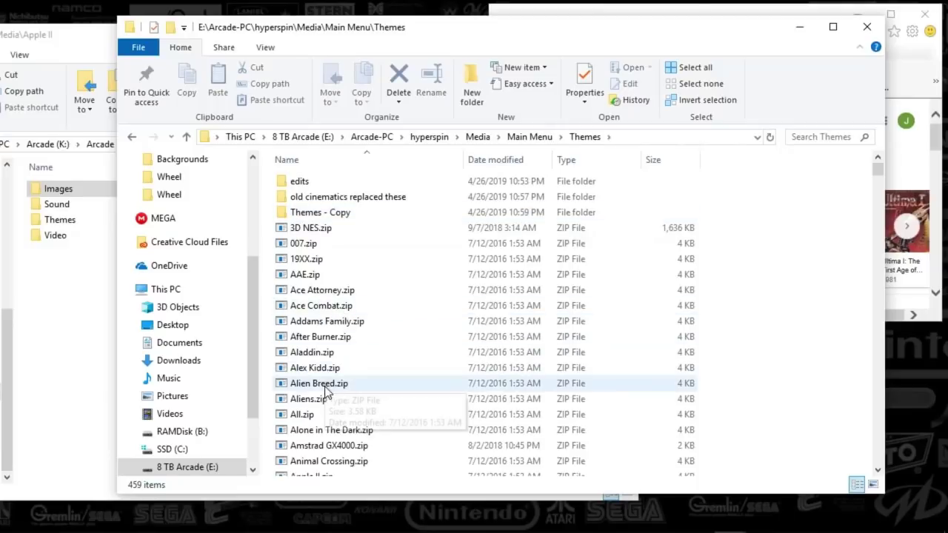
pyautogui.moveTo(877, 169); pyautogui.dragTo(880, 176)
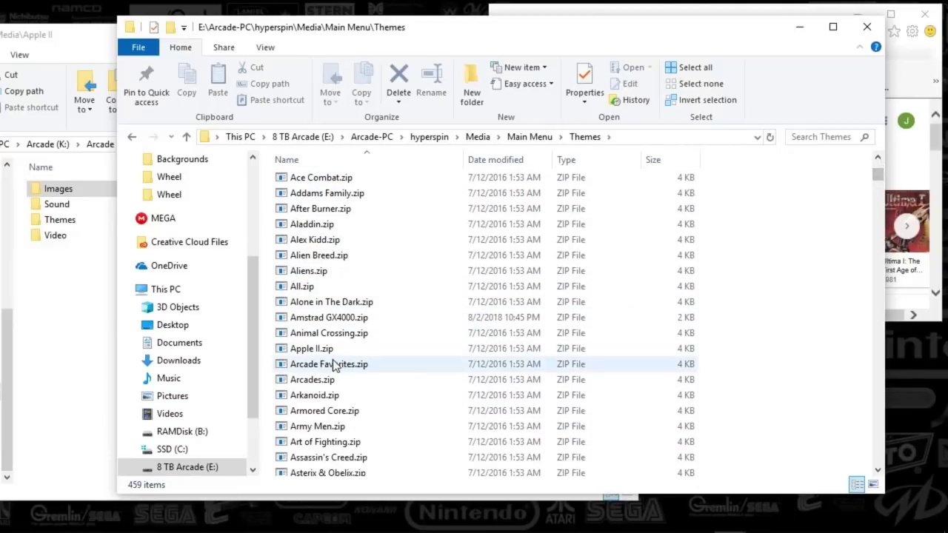
pyautogui.click(324, 351)
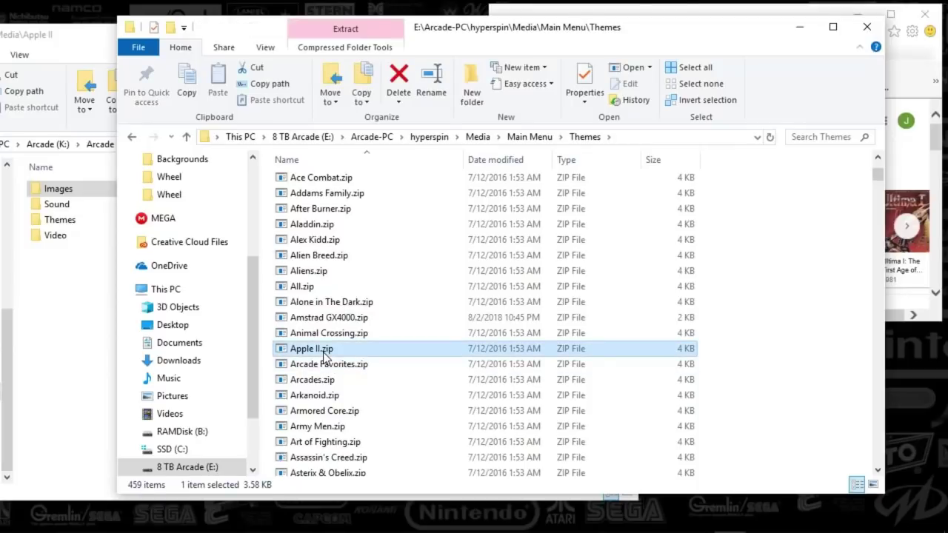
pyautogui.rightClick(325, 354)
pyautogui.moveTo(366, 222)
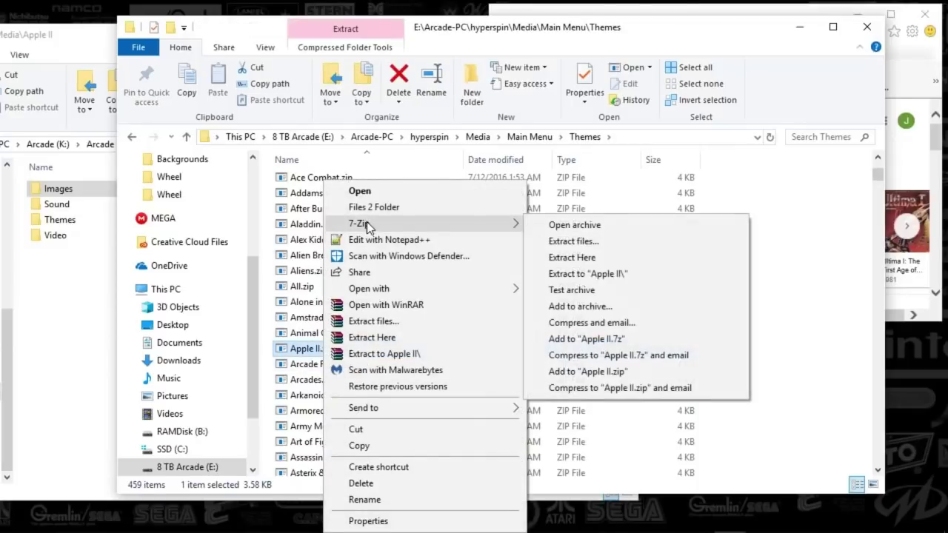
pyautogui.click(576, 225)
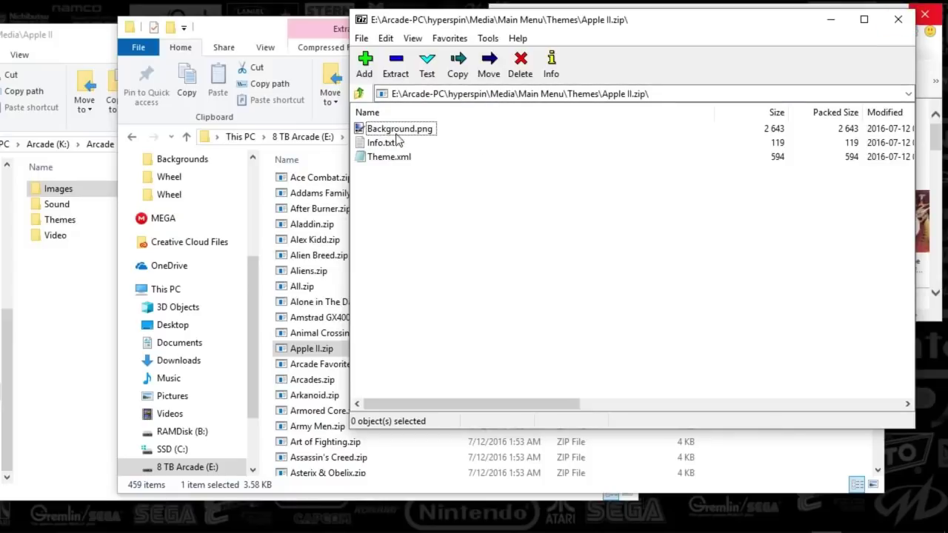
pyautogui.click(391, 132)
pyautogui.click(899, 19)
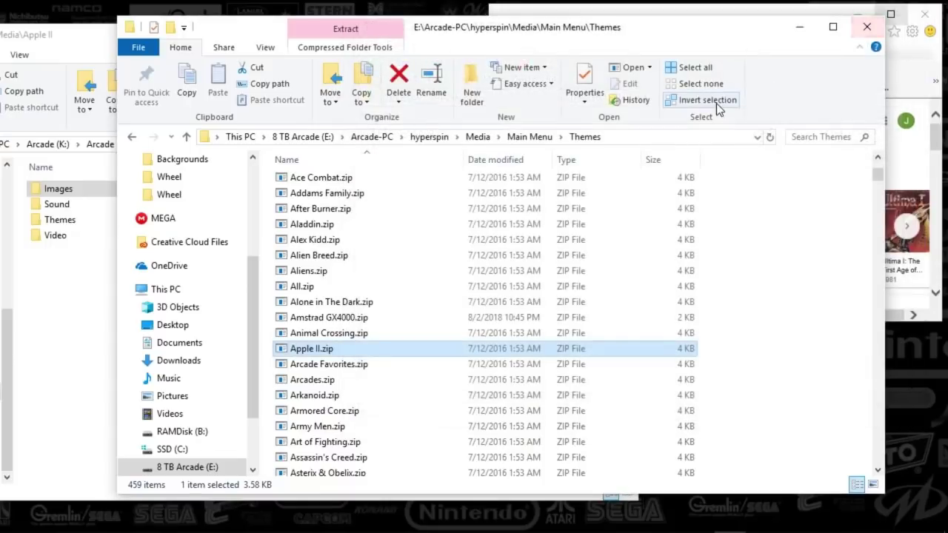
# - Play Apple II.mp4 from the Main Menu's Video folder, skipping ahead through it, and close the player
pyautogui.click(528, 138)
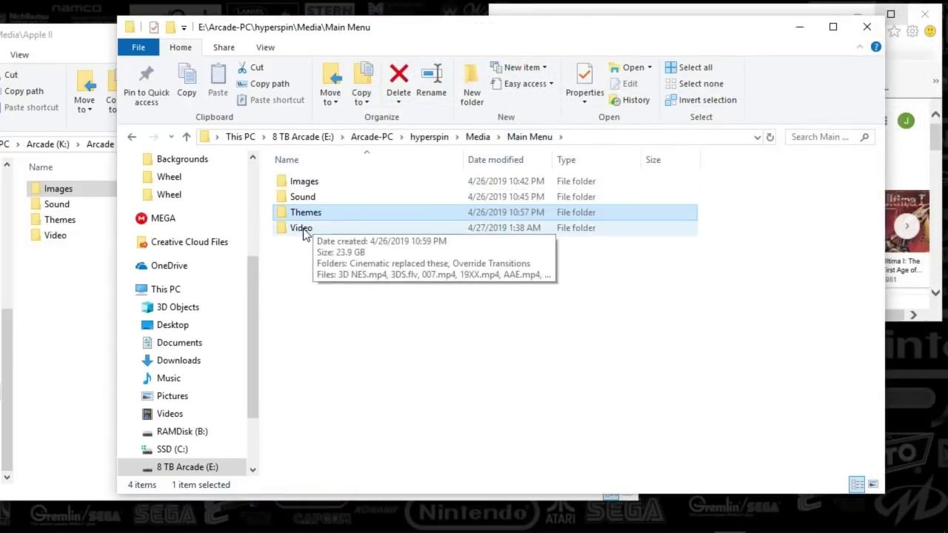
pyautogui.click(301, 228)
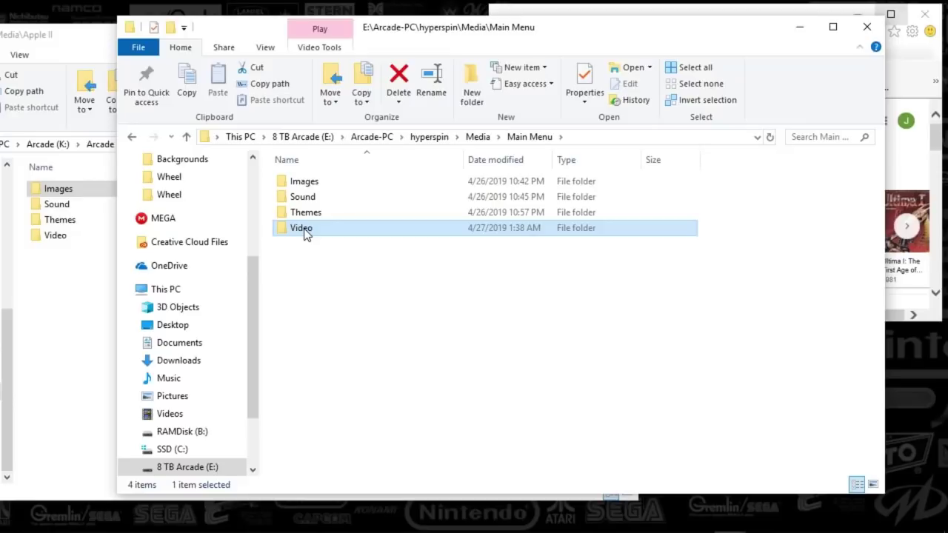
pyautogui.doubleClick(304, 230)
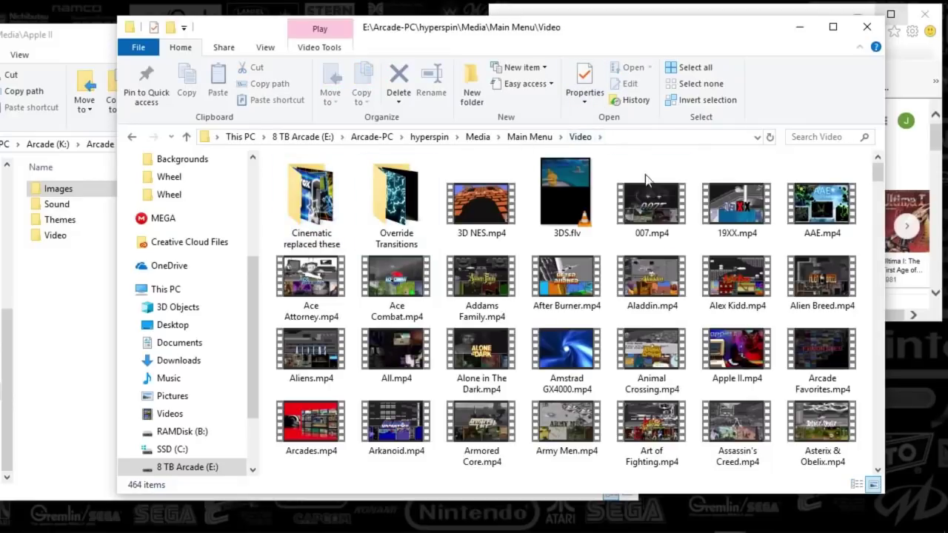
pyautogui.click(742, 363)
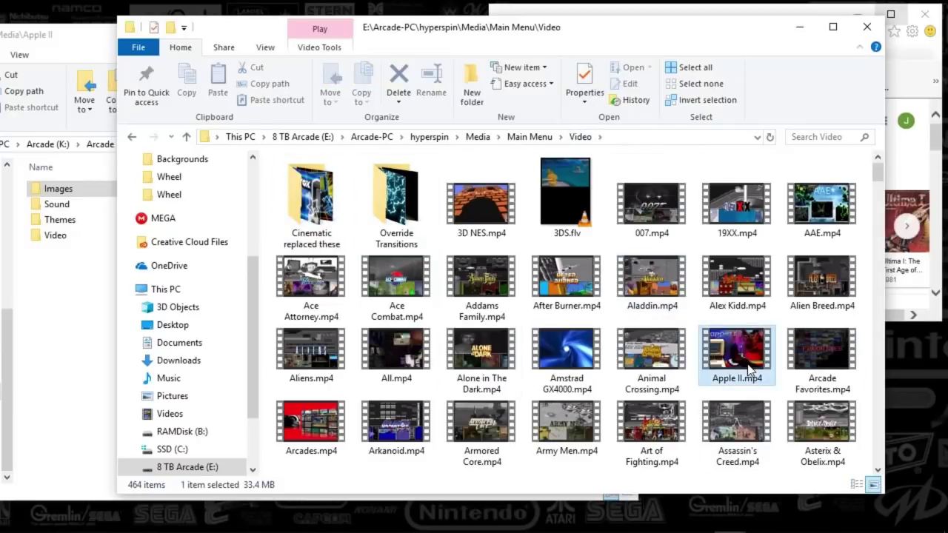
pyautogui.doubleClick(749, 368)
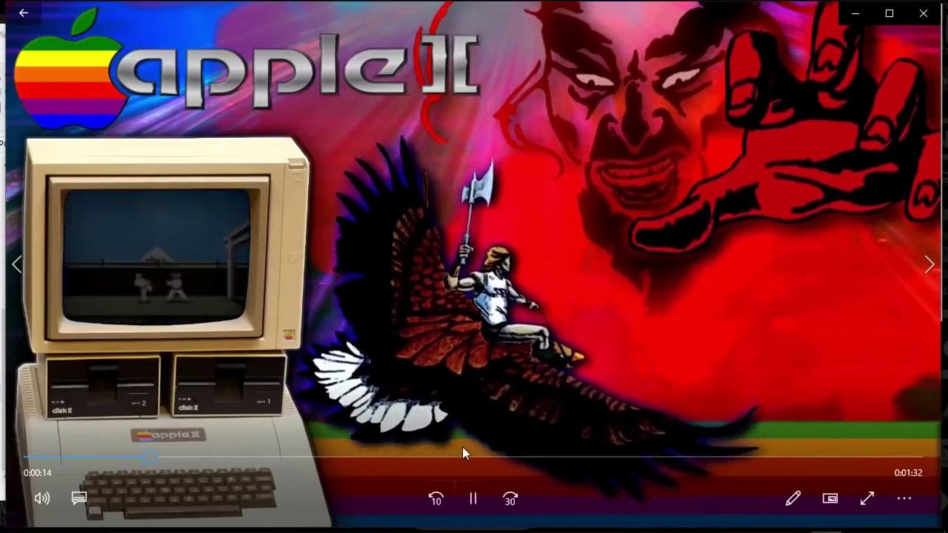
pyautogui.click(459, 452)
pyautogui.click(600, 457)
pyautogui.press('space')
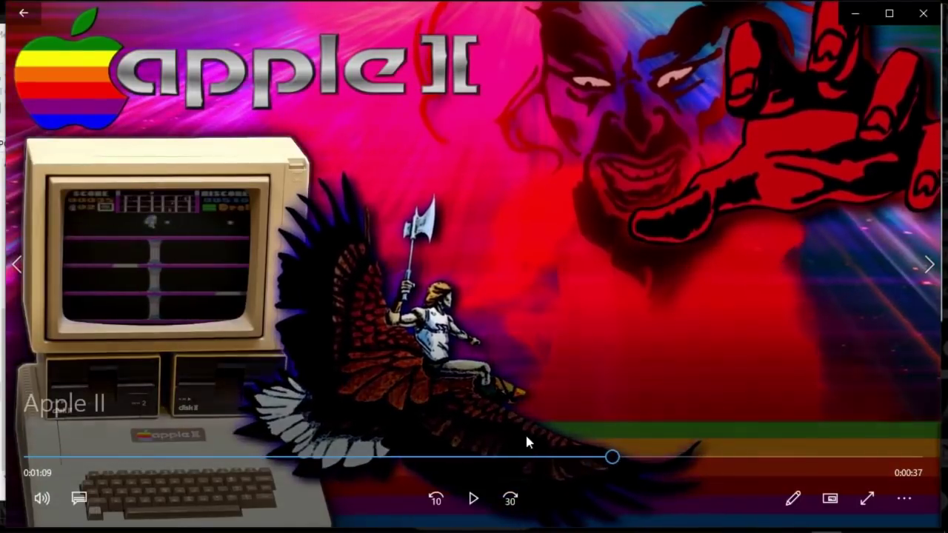
pyautogui.click(923, 16)
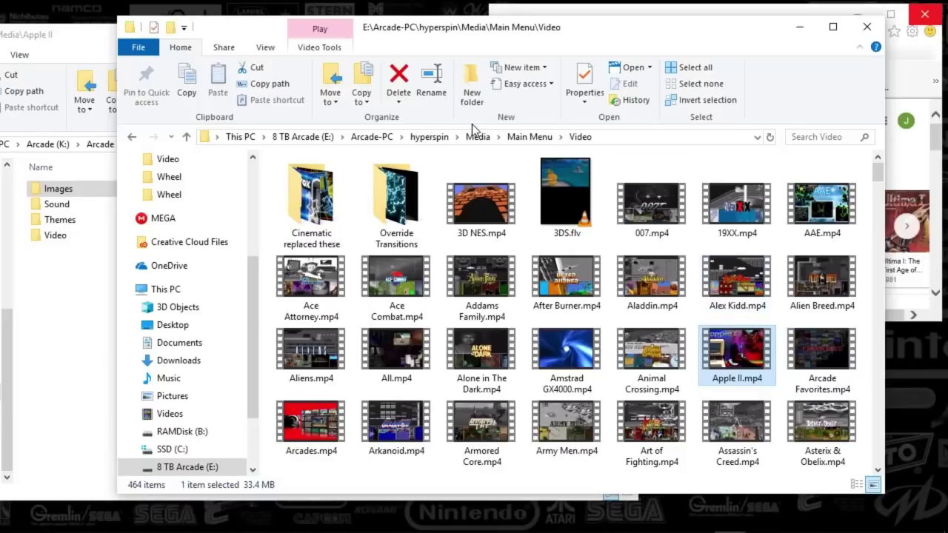
# - Browse from the Main Menu's Video folder to the Apple II system's Images folder under hyperspin\Media
pyautogui.click(522, 139)
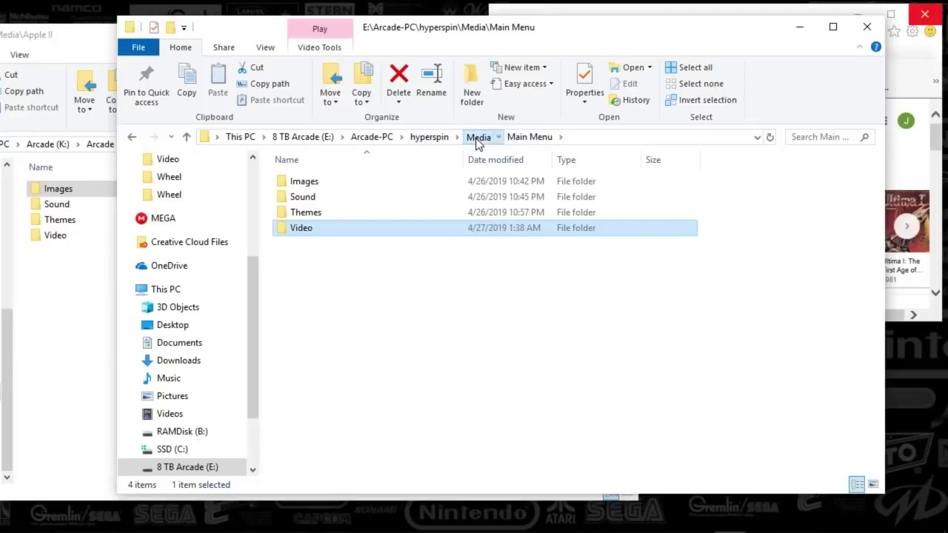
pyautogui.click(477, 137)
pyautogui.scroll(20, 291, 280)
pyautogui.scroll(6, 337, 320)
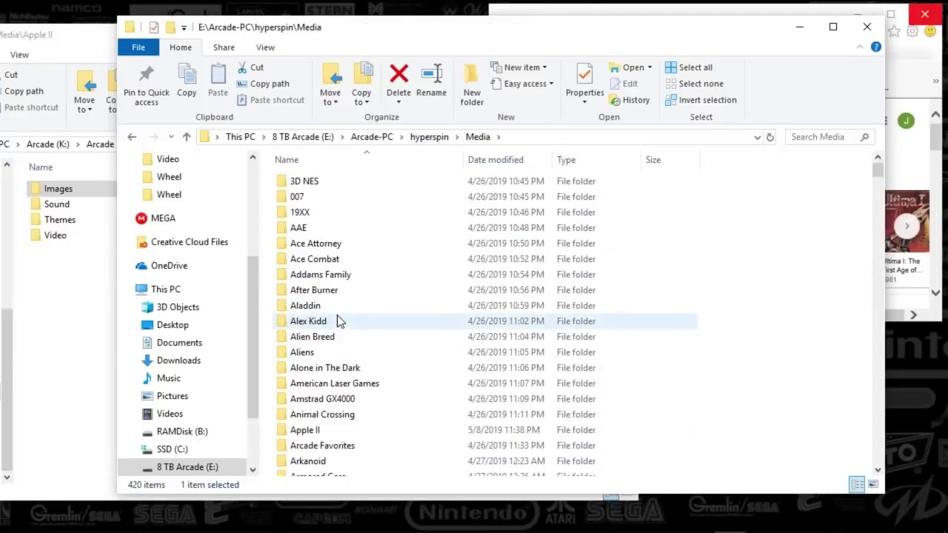
pyautogui.doubleClick(302, 432)
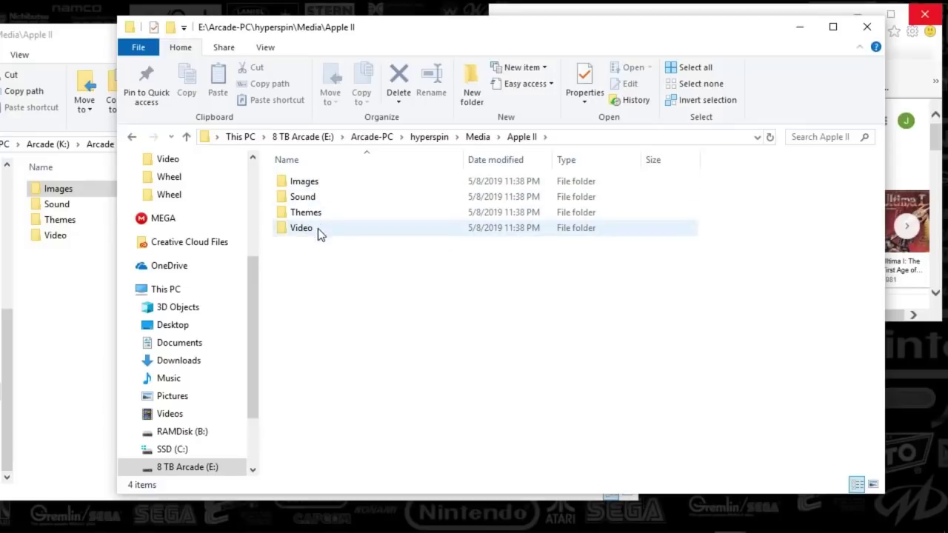
pyautogui.doubleClick(313, 188)
# - Narrow the K: drive's Apple II media window and place the hyperspin Images window beside it
pyautogui.click(43, 291)
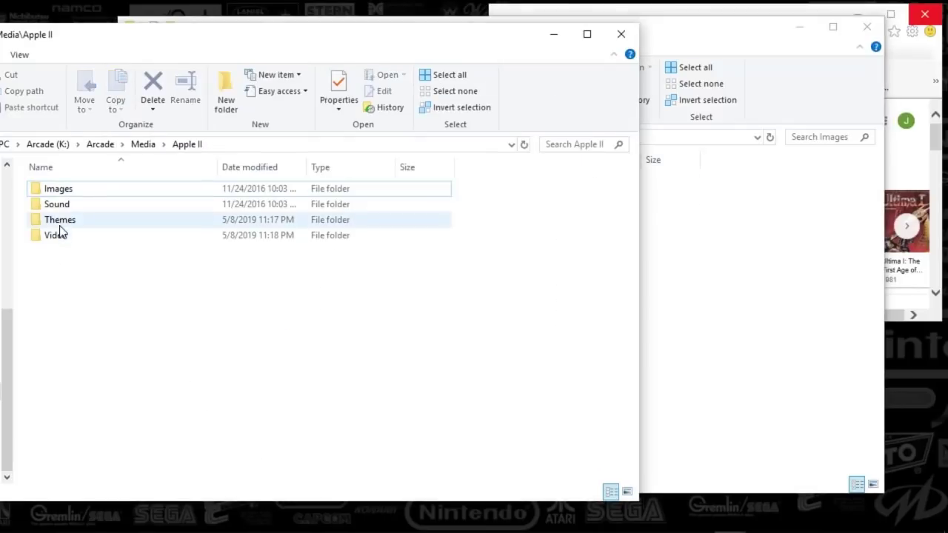
pyautogui.moveTo(642, 225); pyautogui.dragTo(334, 245)
pyautogui.click(433, 50)
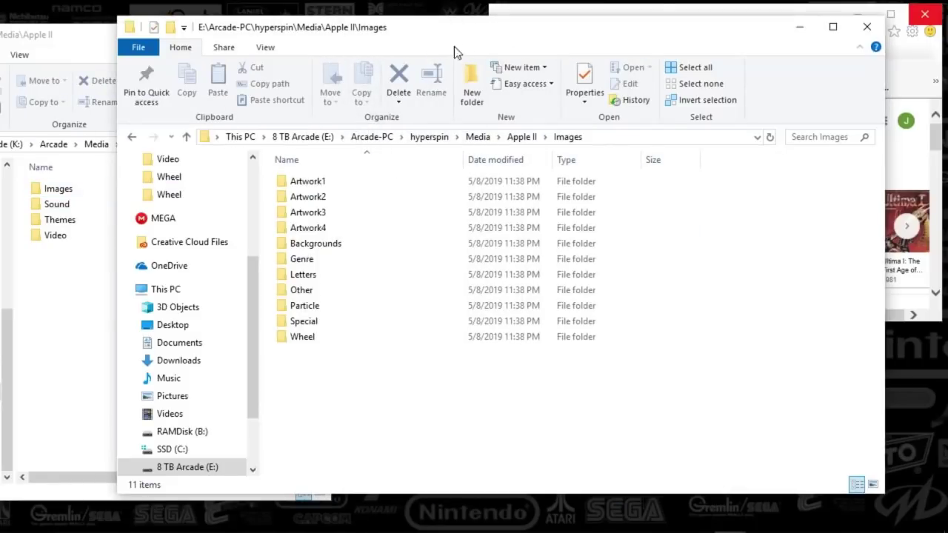
pyautogui.moveTo(472, 41); pyautogui.dragTo(509, 46)
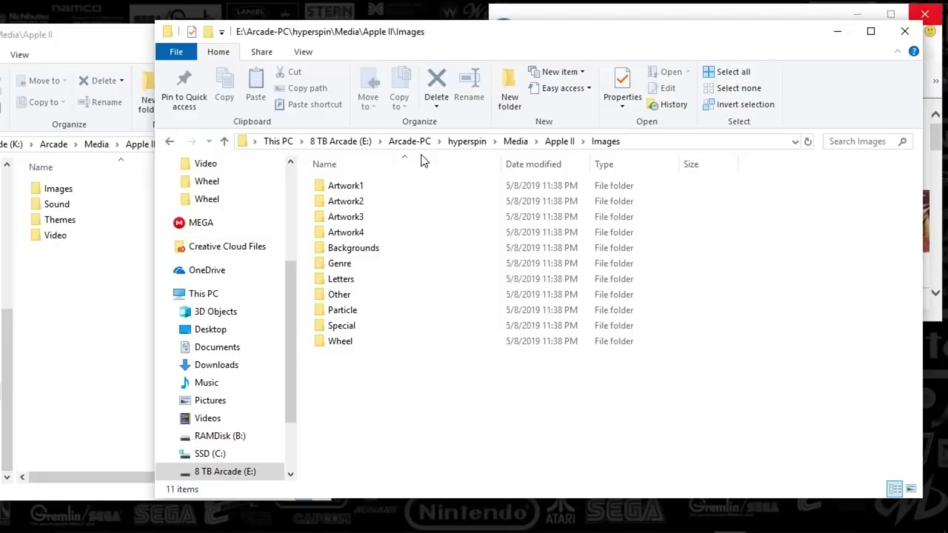
# - Check the contents of Artwork1 in the K: drive's Apple II Images folder and return to Images
pyautogui.click(74, 320)
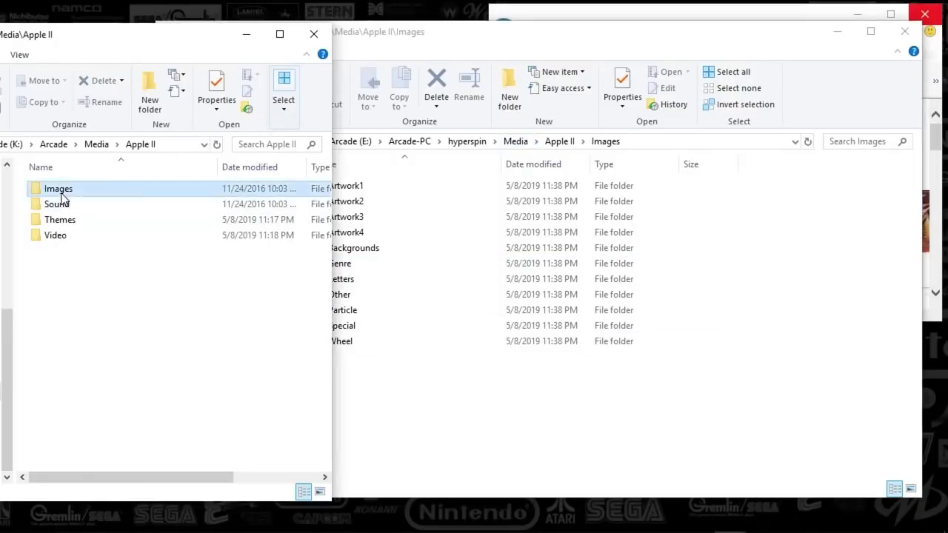
pyautogui.doubleClick(58, 189)
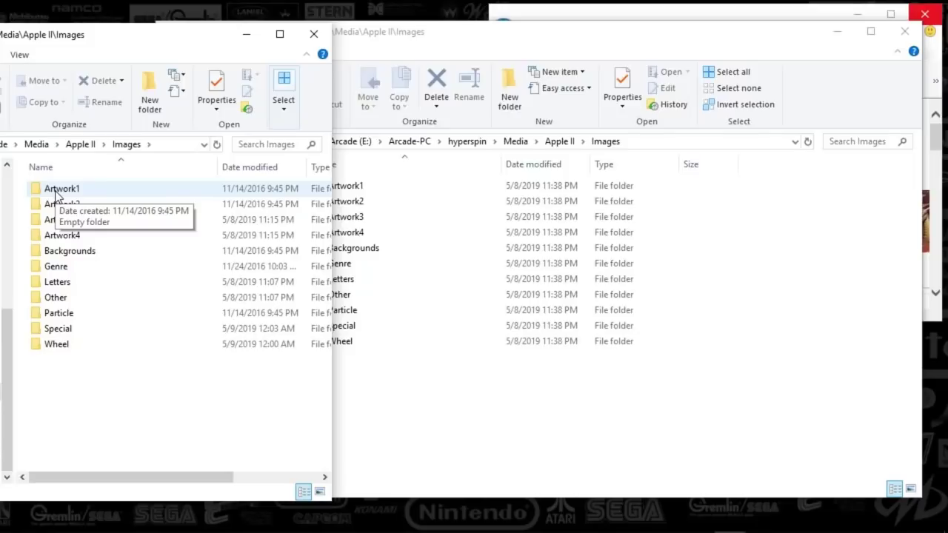
pyautogui.doubleClick(58, 189)
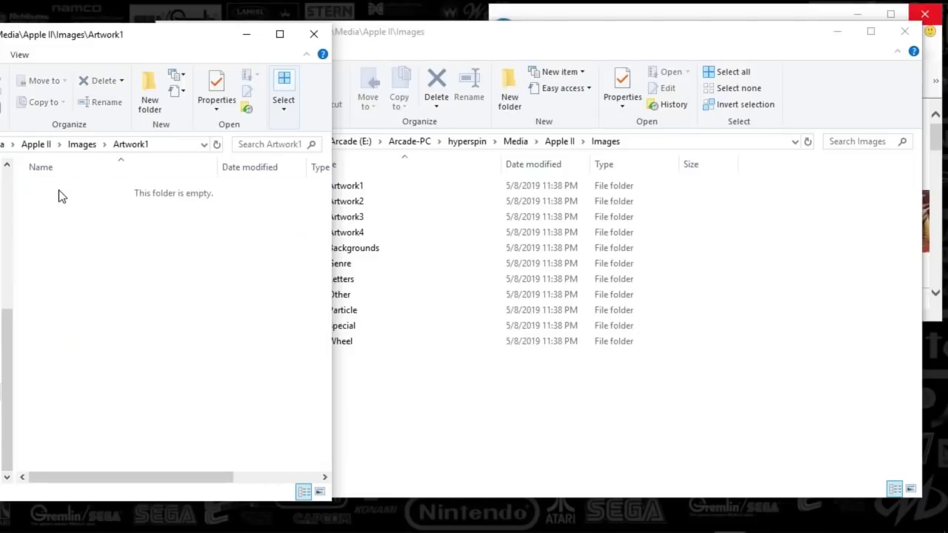
pyautogui.click(82, 145)
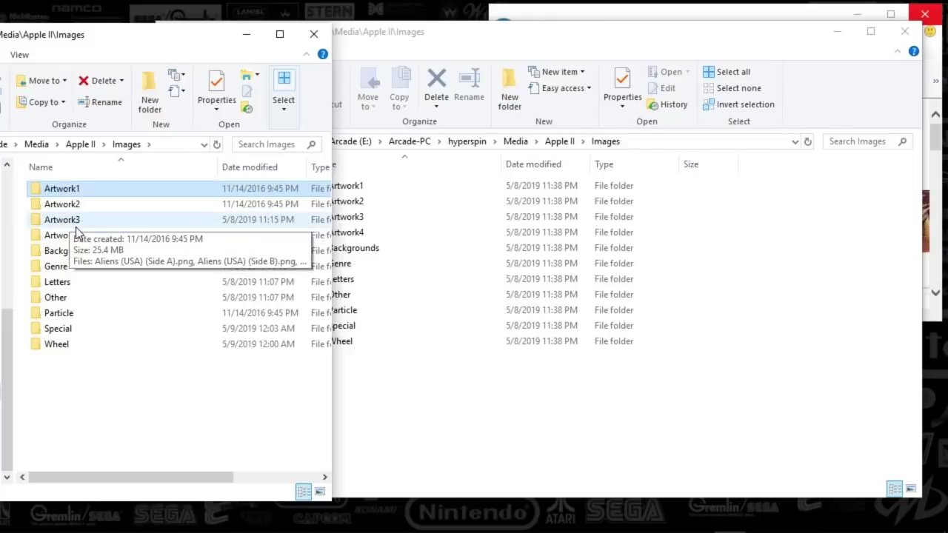
# - Copy all images from the K: drive's Apple II Artwork3 folder into hyperspin's Apple II Artwork3 folder and check one copied file's dimensions
pyautogui.doubleClick(74, 222)
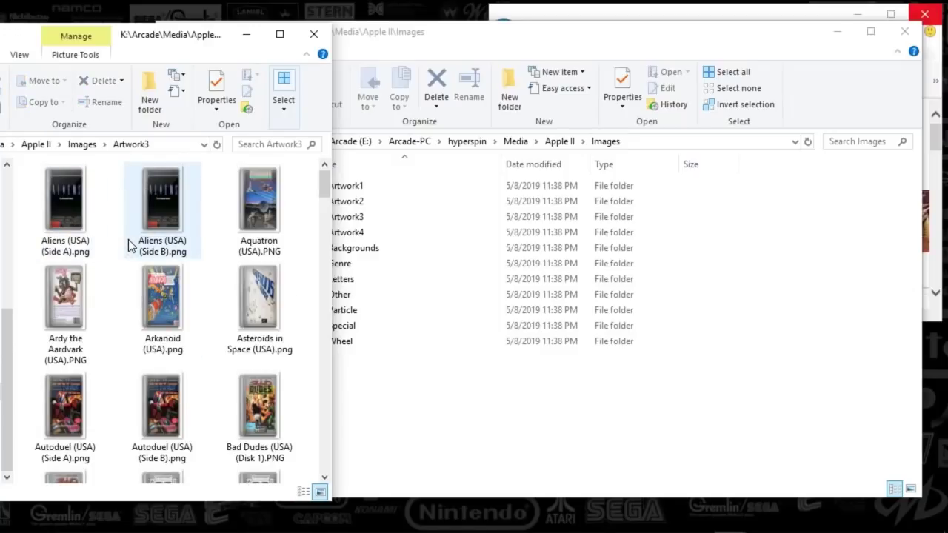
pyautogui.hotkey('ctrl', 'a')
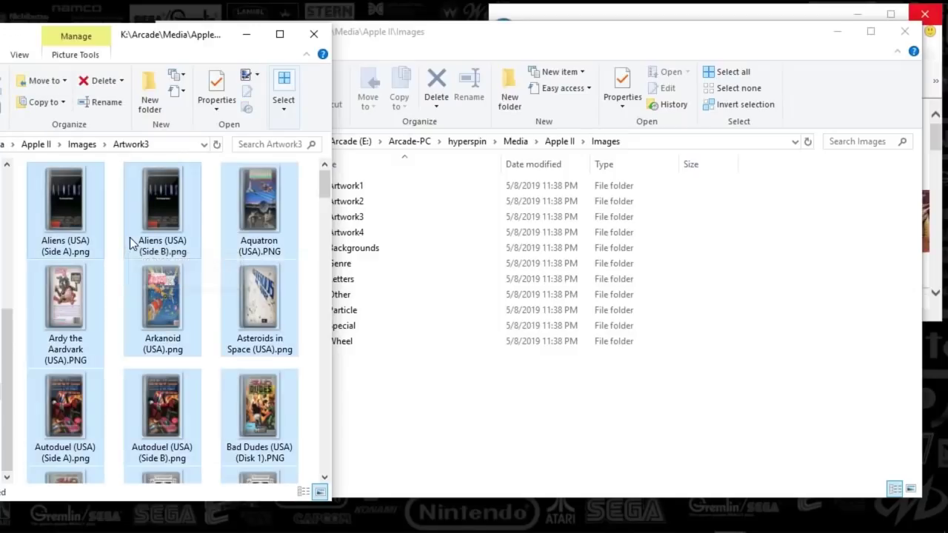
pyautogui.click(485, 411)
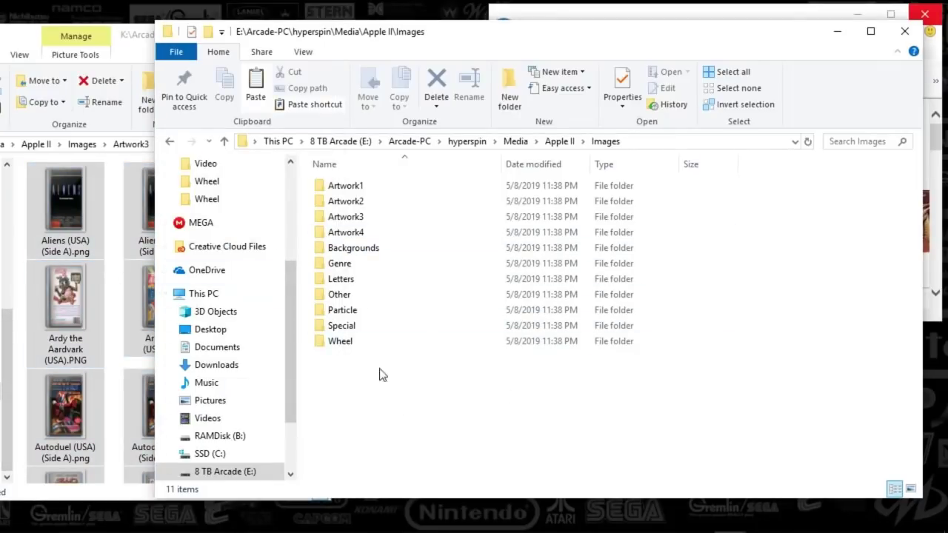
pyautogui.doubleClick(352, 218)
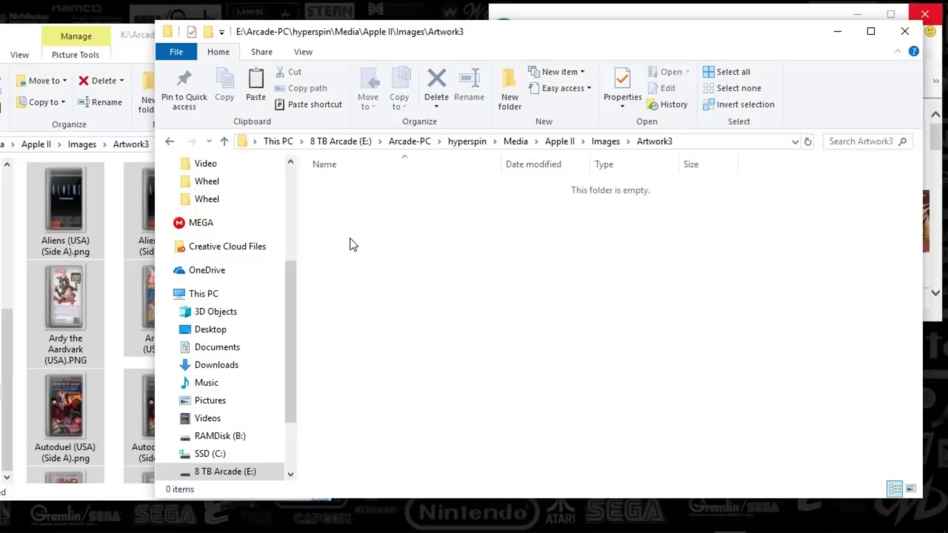
pyautogui.hotkey('ctrl', 'v')
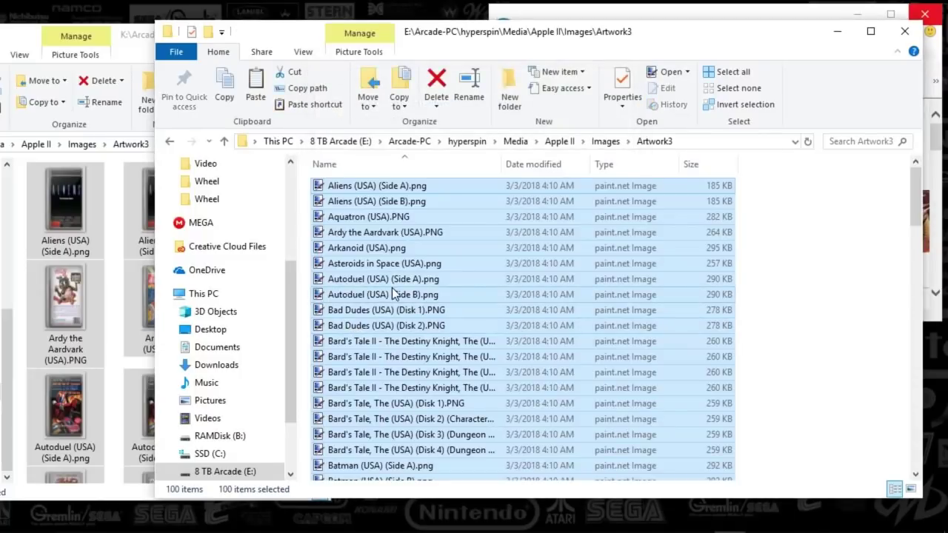
pyautogui.click(382, 280)
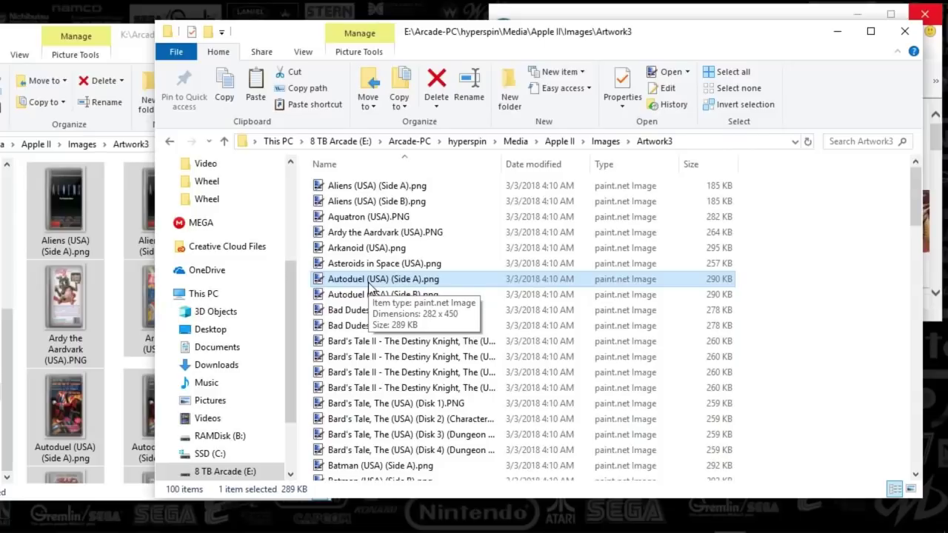
# - Copy all images from the K: drive's Apple II Artwork4 folder into hyperspin's Apple II Artwork4 folder
pyautogui.click(55, 233)
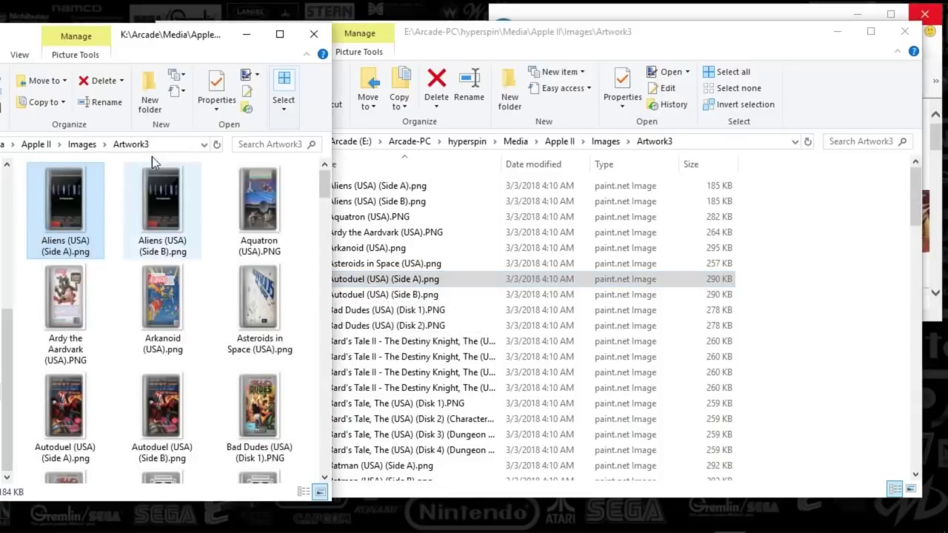
pyautogui.click(83, 145)
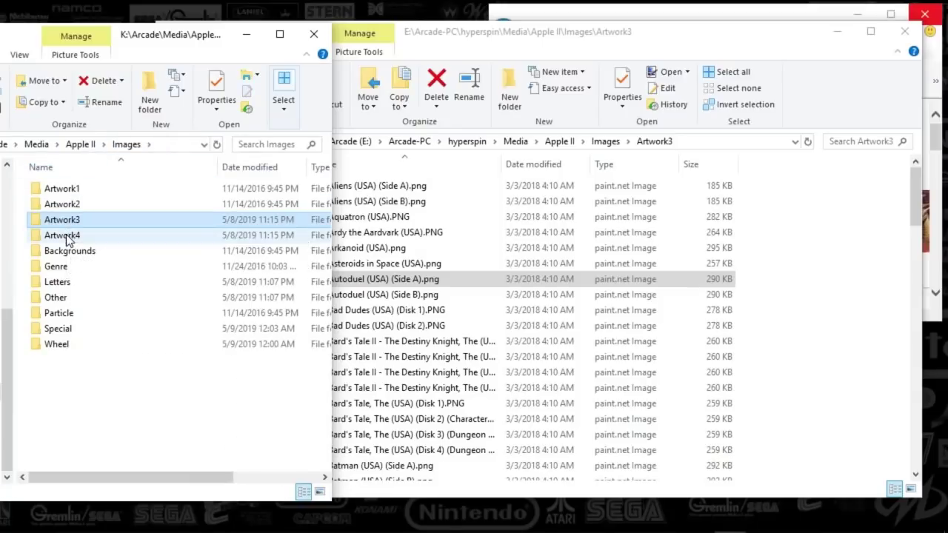
pyautogui.doubleClick(67, 235)
pyautogui.click(77, 229)
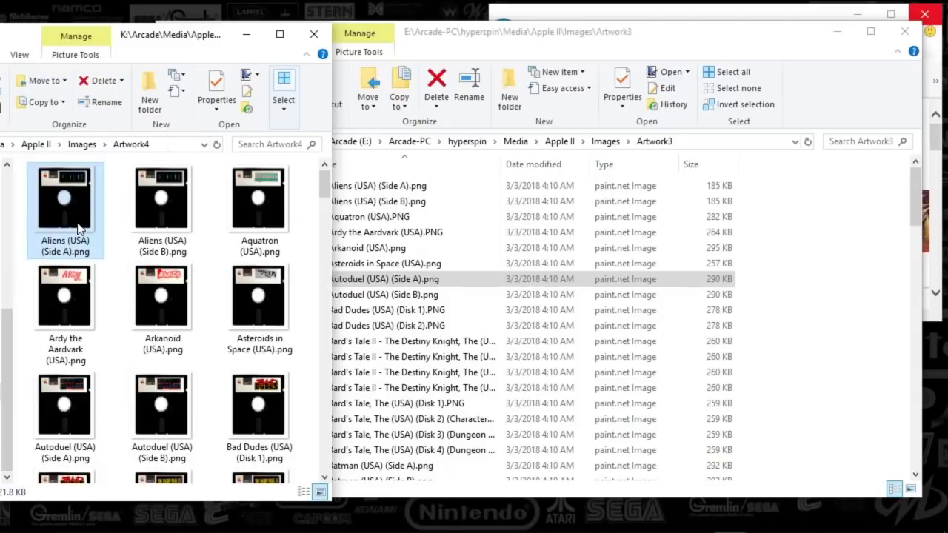
pyautogui.hotkey('ctrl', 'a')
pyautogui.click(439, 217)
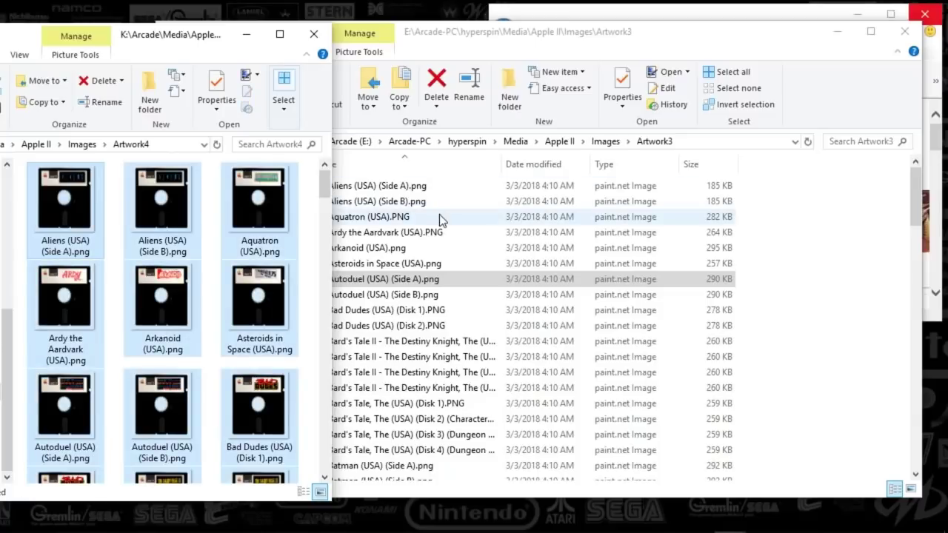
pyautogui.click(606, 141)
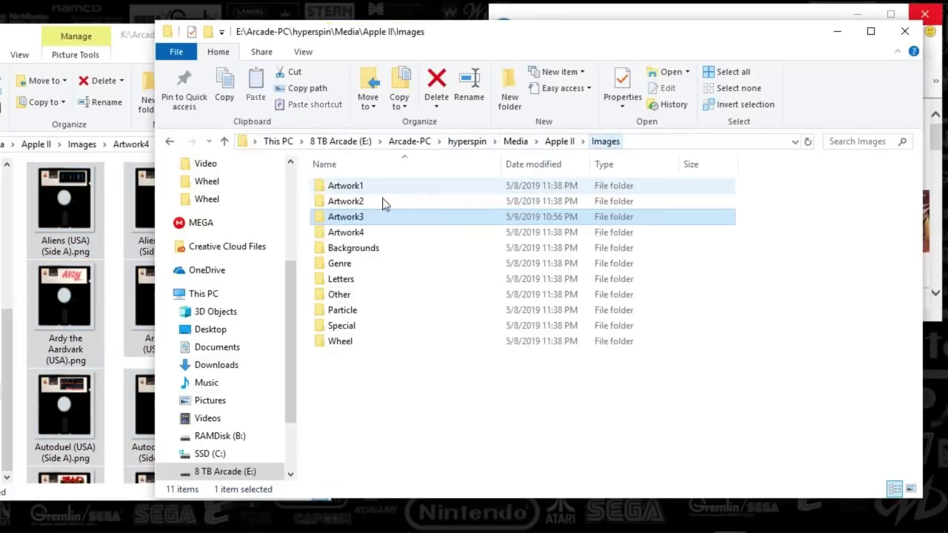
pyautogui.doubleClick(346, 232)
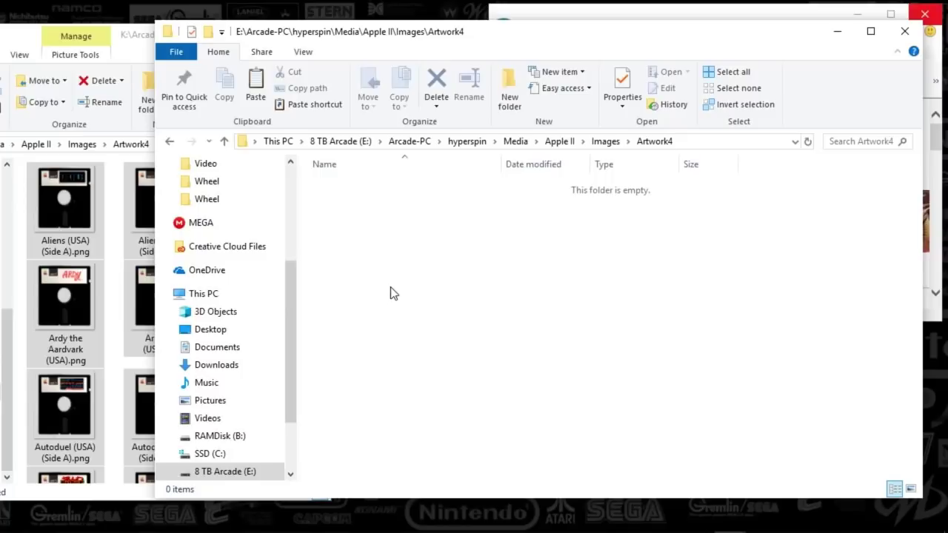
pyautogui.hotkey('ctrl', 'v')
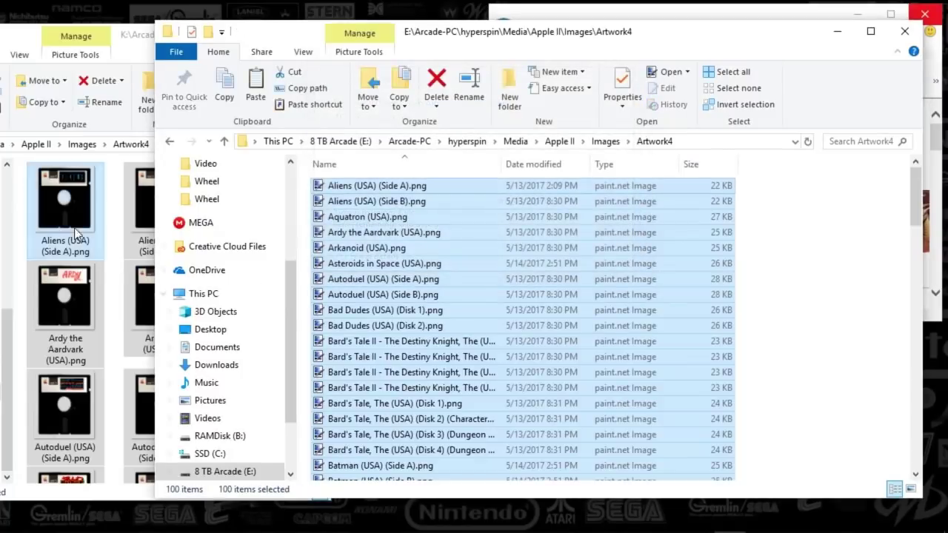
pyautogui.click(857, 271)
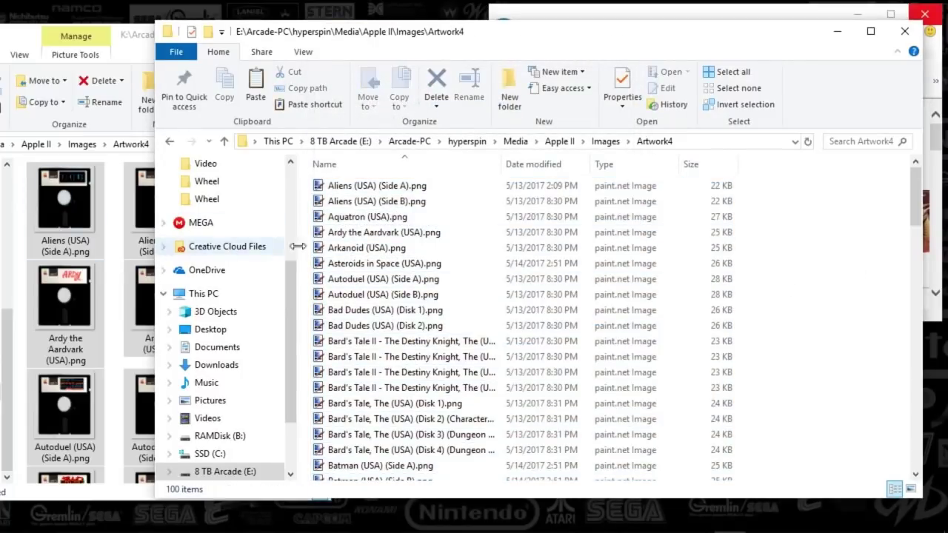
# - Reopen hyperspin's Apple II Artwork3 folder, switch to FatMatch, and start its match wizard alongside the images
pyautogui.click(600, 142)
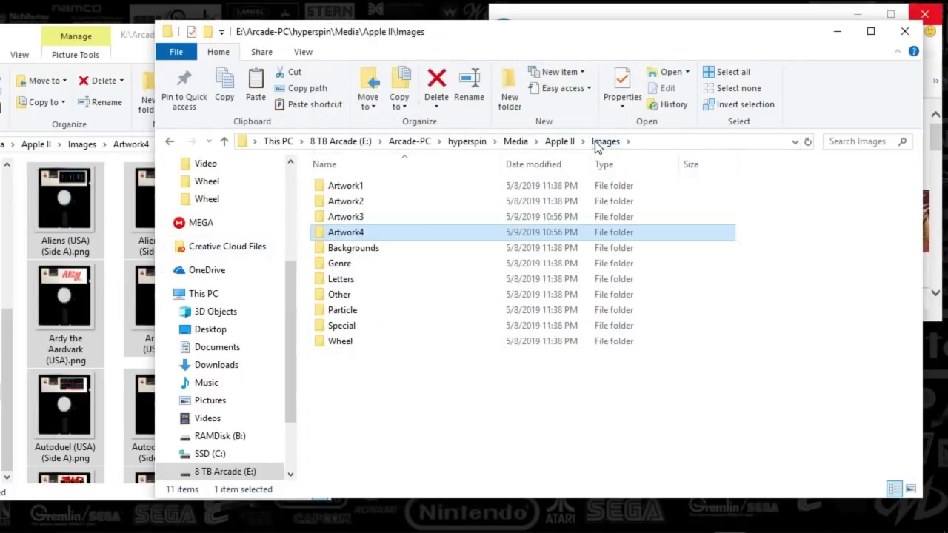
pyautogui.doubleClick(356, 217)
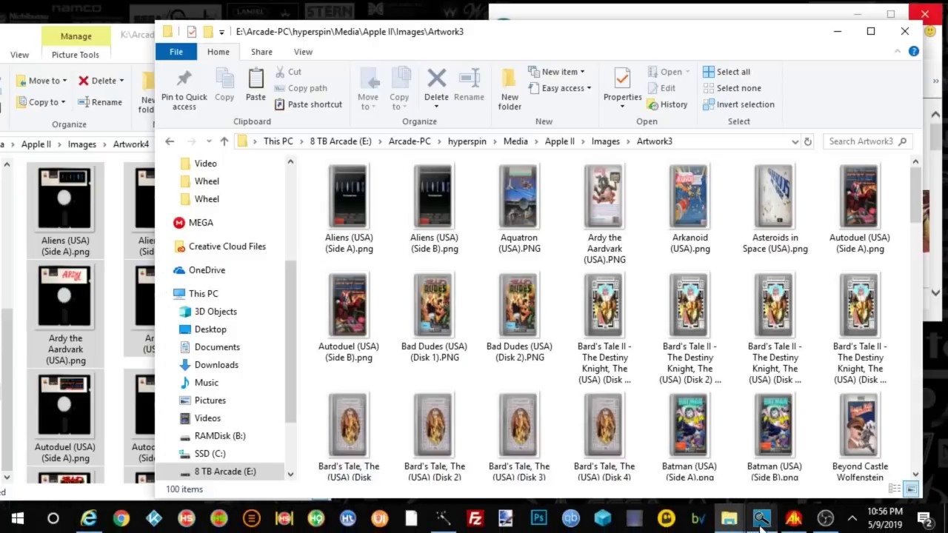
pyautogui.click(750, 508)
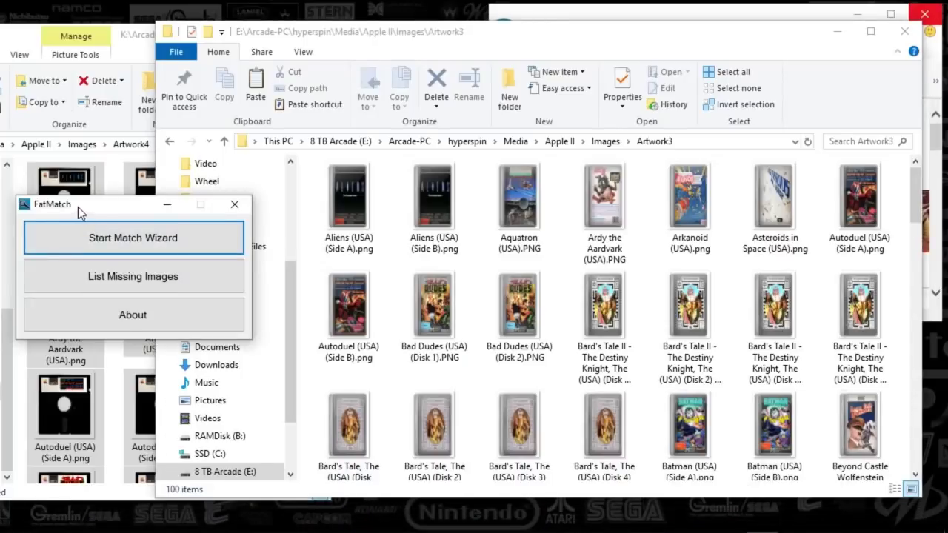
pyautogui.moveTo(78, 207); pyautogui.dragTo(72, 193)
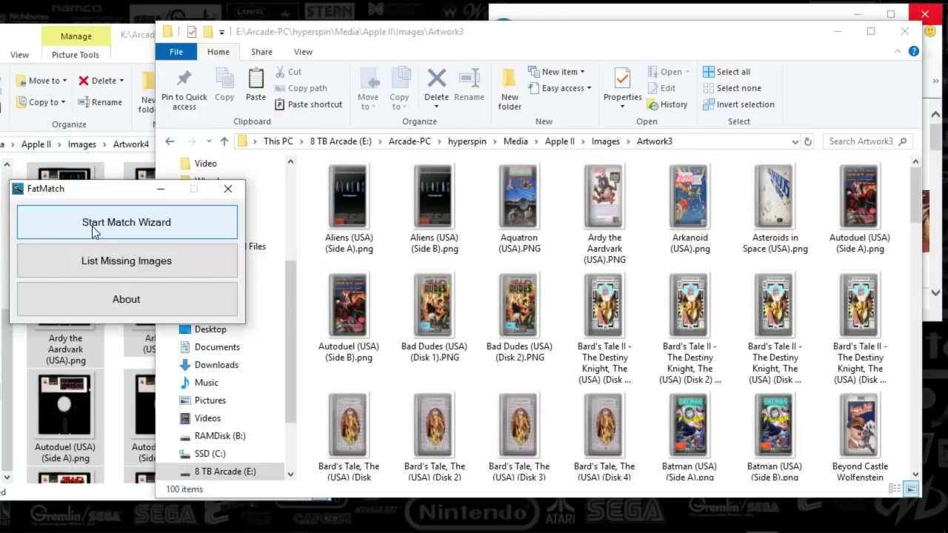
pyautogui.click(117, 227)
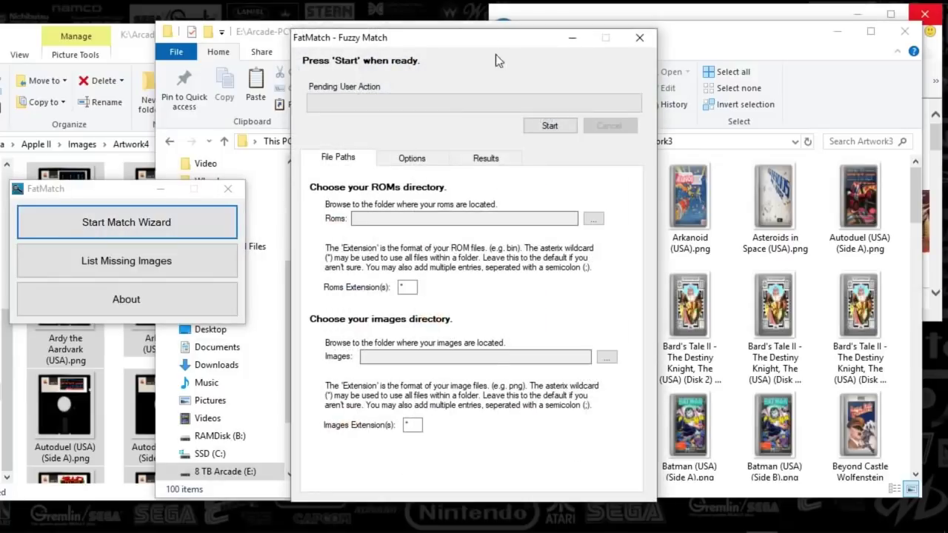
pyautogui.moveTo(499, 46); pyautogui.dragTo(226, 49)
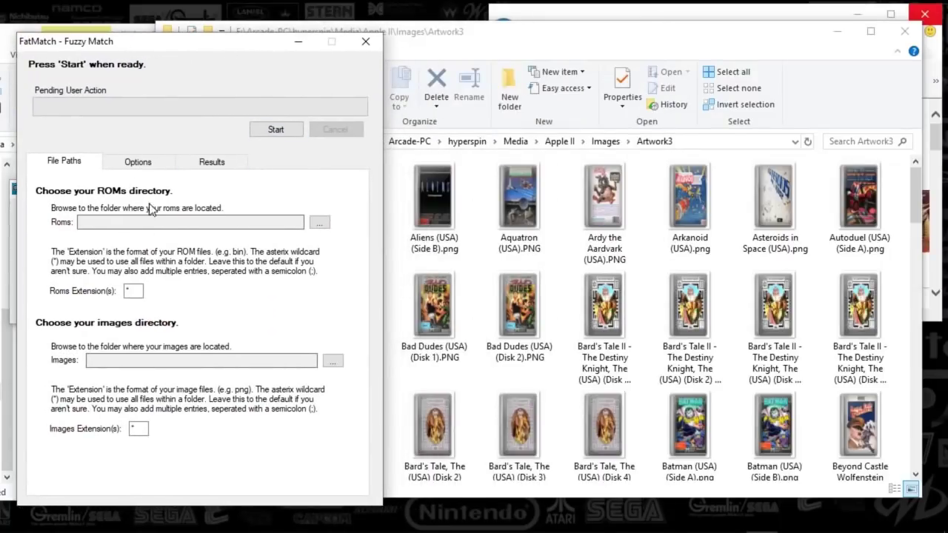
# - Set the ROMs directory to E:\Arcade-PC\hyperspin\Emulators\Romfiles\Apple II
pyautogui.click(319, 222)
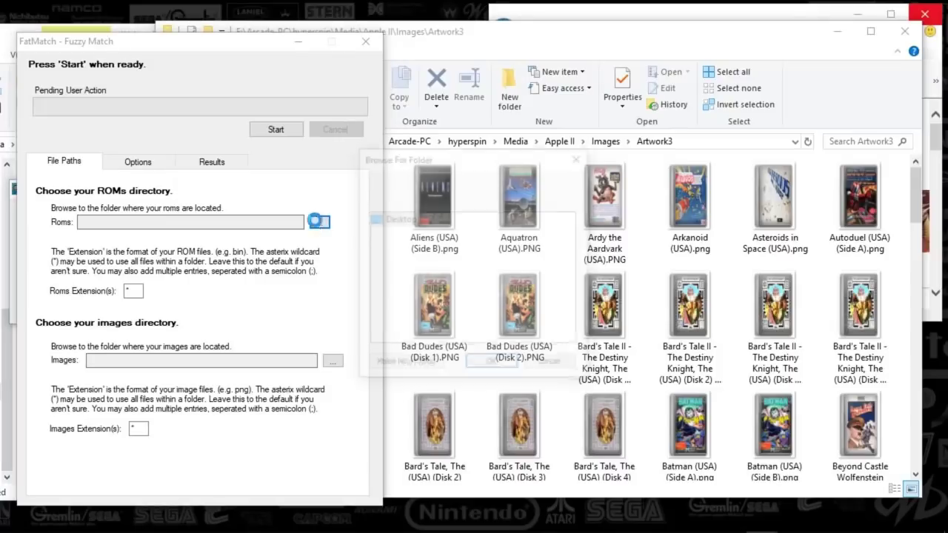
pyautogui.moveTo(571, 246); pyautogui.dragTo(495, 290)
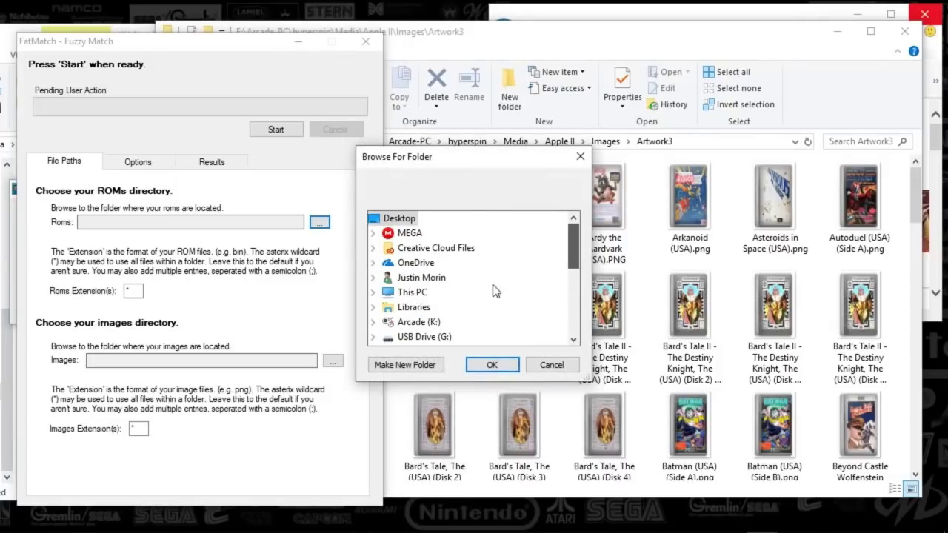
pyautogui.click(409, 292)
pyautogui.scroll(-3, 574, 264)
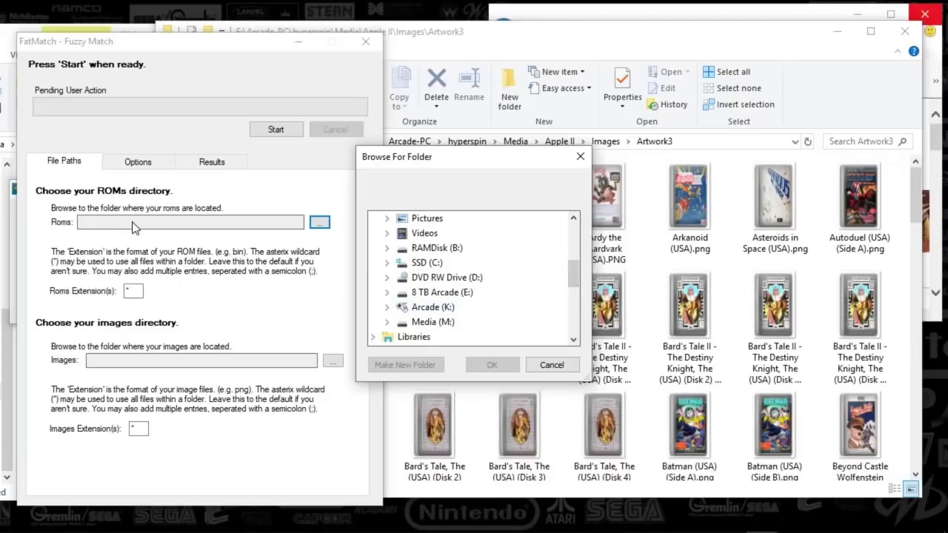
pyautogui.click(444, 295)
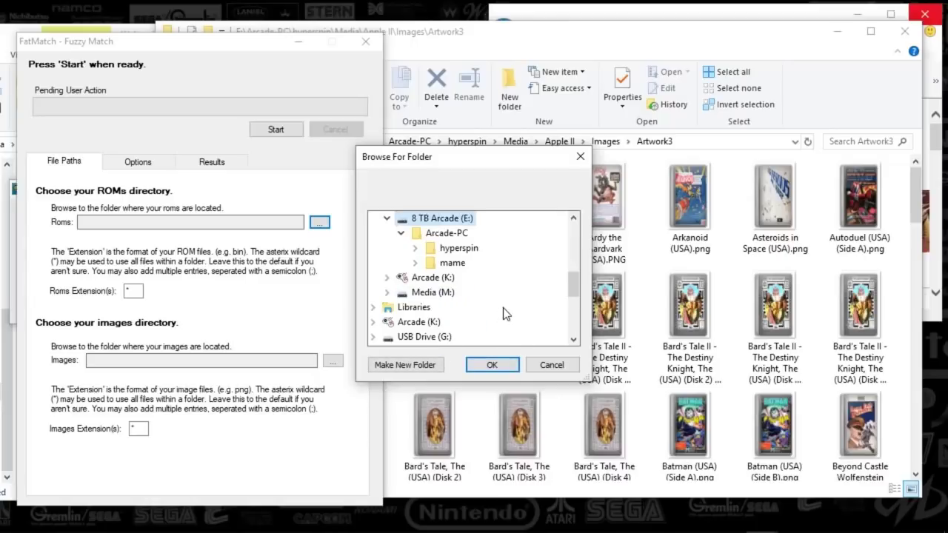
pyautogui.click(456, 247)
pyautogui.click(474, 263)
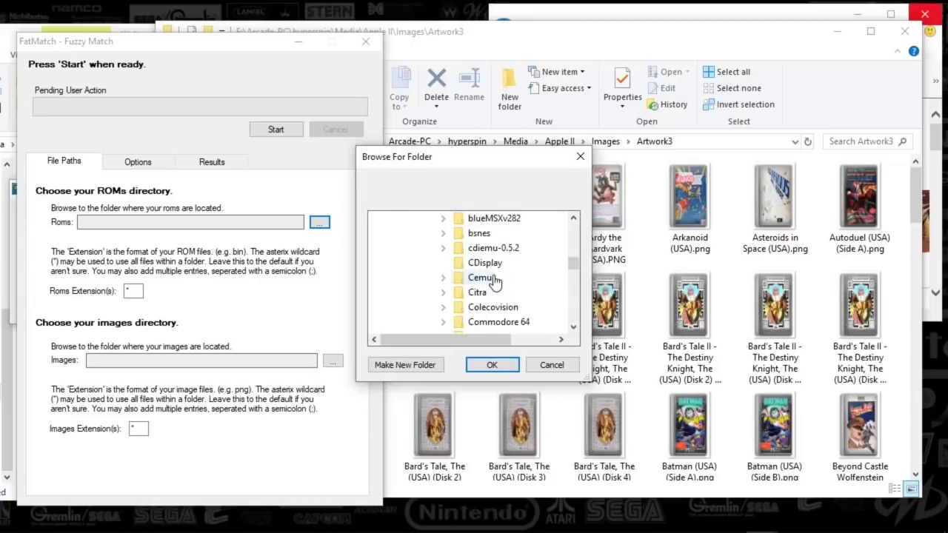
pyautogui.scroll(-10, 492, 277)
pyautogui.scroll(3, 494, 284)
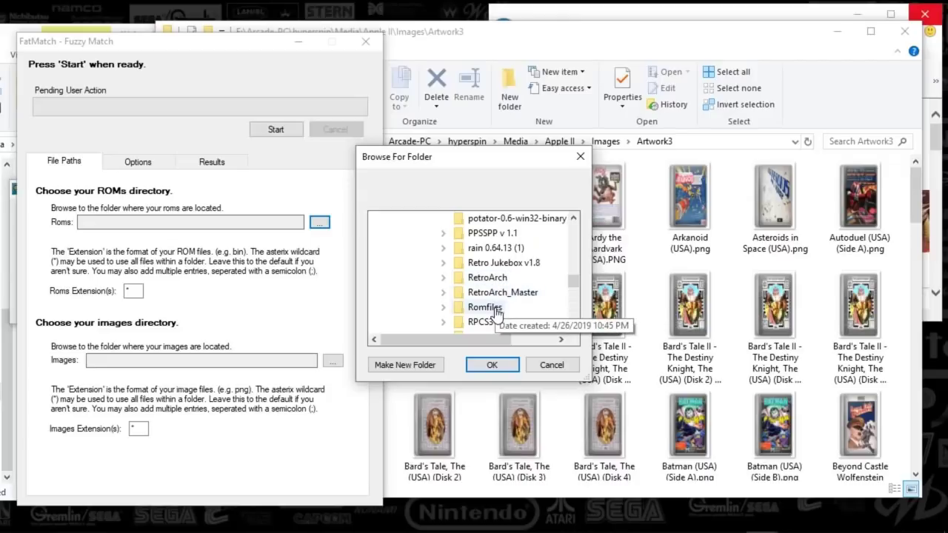
pyautogui.click(443, 300)
pyautogui.click(494, 264)
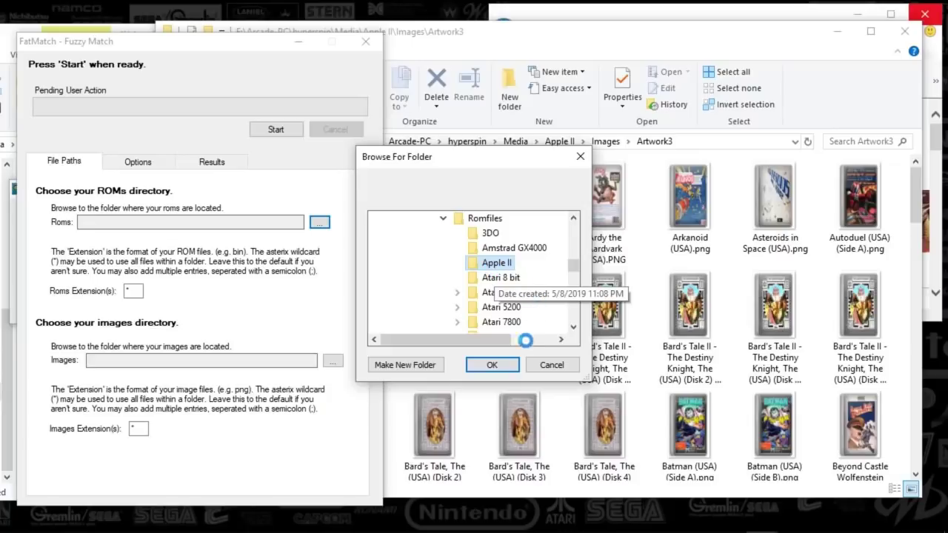
pyautogui.click(492, 366)
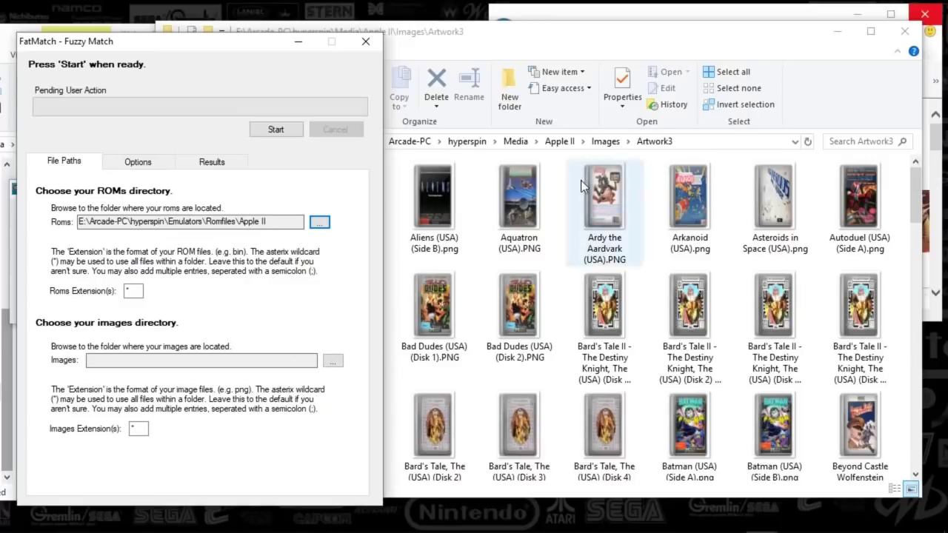
# - Set the images directory to E:\Arcade-PC\hyperspin\Media\Apple II\Images\Artwork3
pyautogui.click(334, 360)
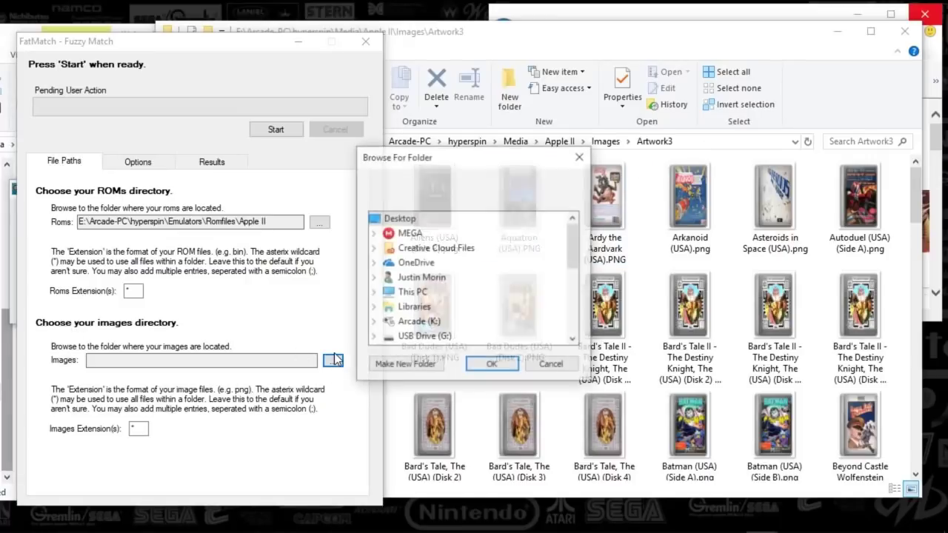
pyautogui.doubleClick(415, 293)
pyautogui.scroll(-3, 432, 311)
pyautogui.click(437, 280)
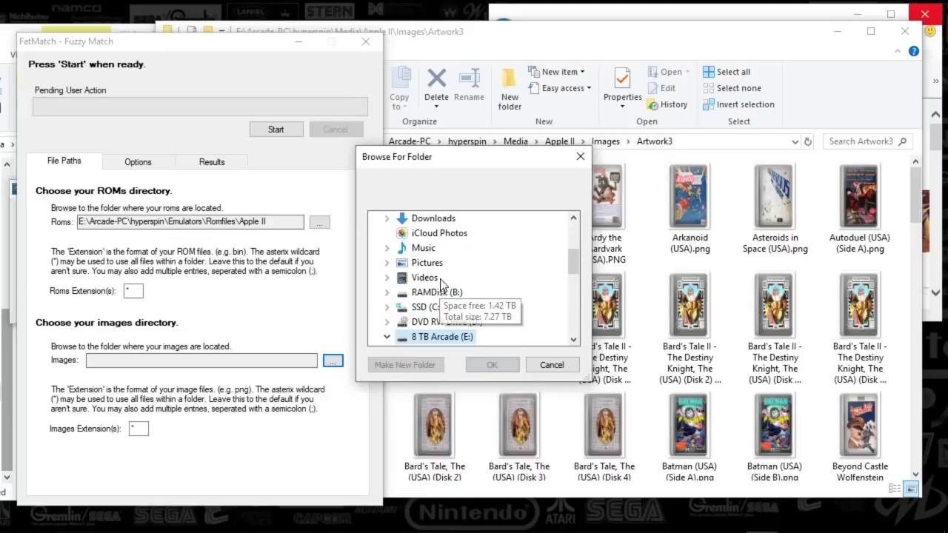
pyautogui.click(457, 248)
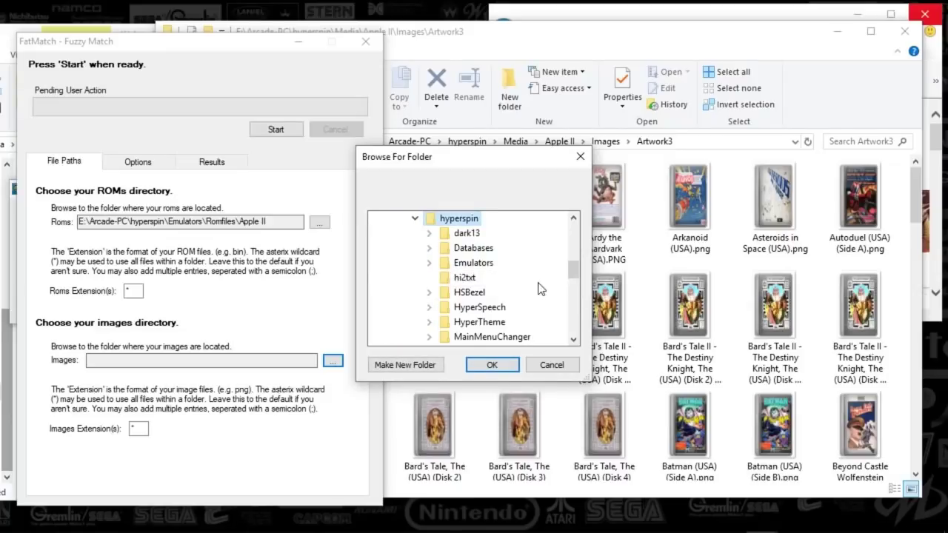
pyautogui.click(487, 266)
pyautogui.press('Left')
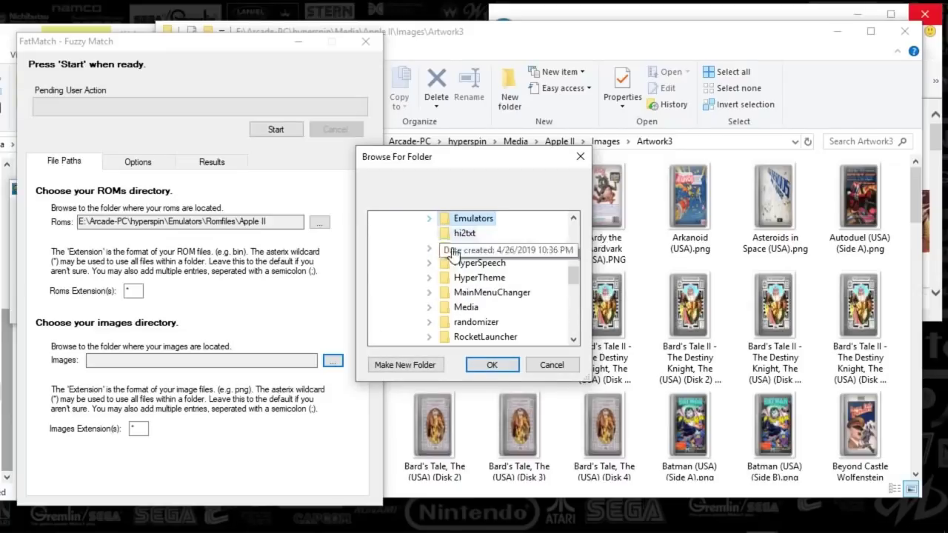
pyautogui.click(532, 307)
pyautogui.scroll(-4, 500, 286)
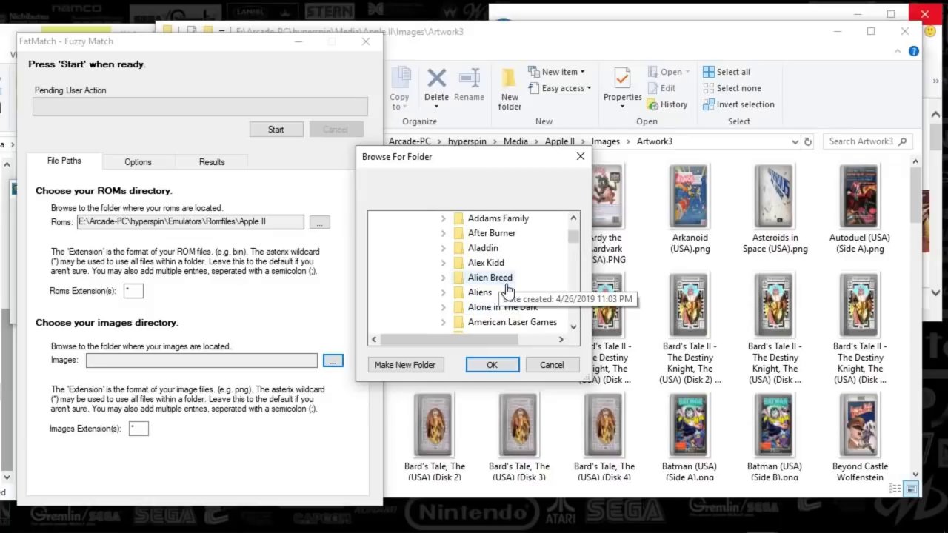
pyautogui.click(484, 263)
pyautogui.click(496, 278)
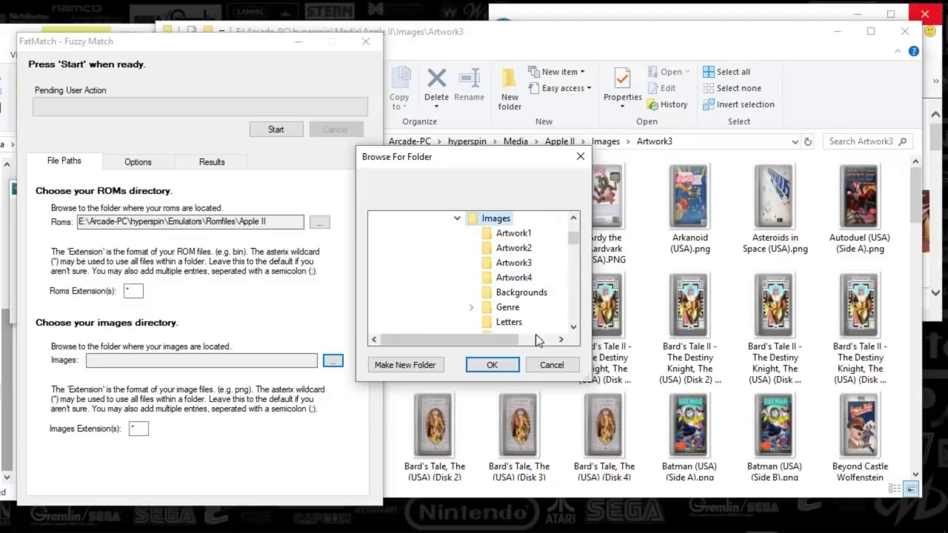
pyautogui.click(512, 264)
pyautogui.click(492, 364)
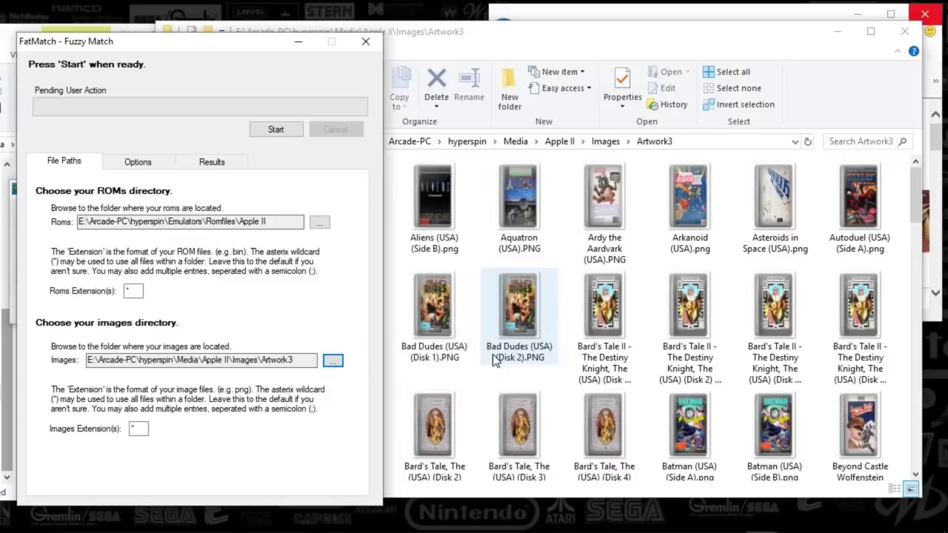
# - Run the fuzzy match on the Artwork3 images and select the best matched results
pyautogui.click(274, 131)
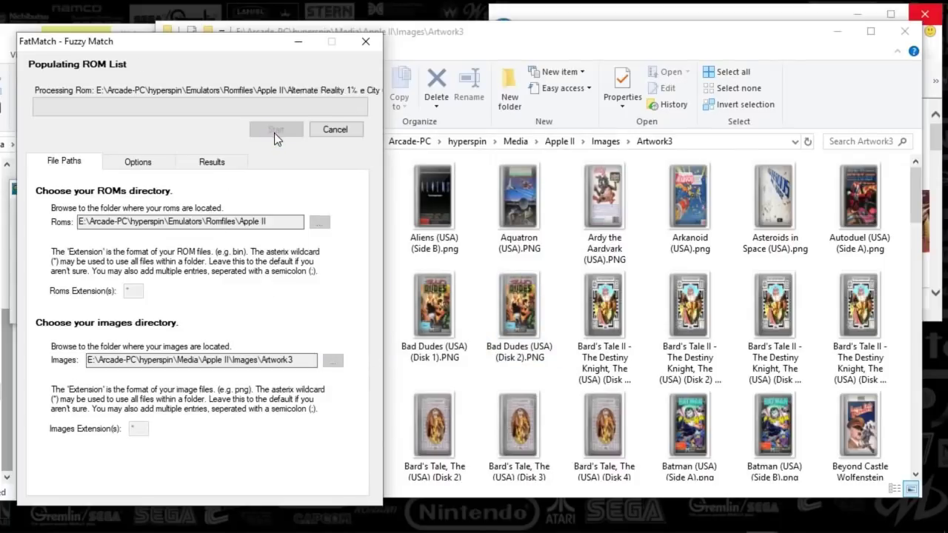
pyautogui.click(164, 161)
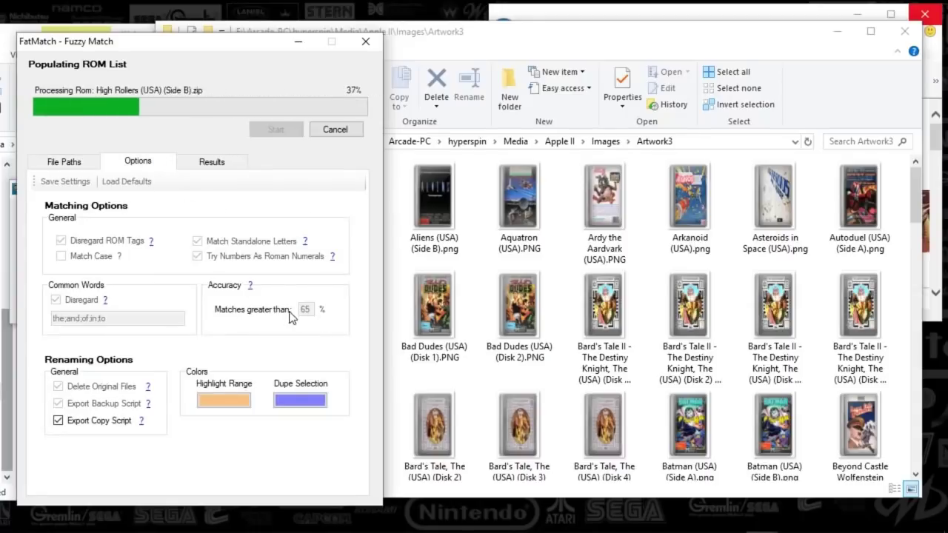
pyautogui.click(217, 164)
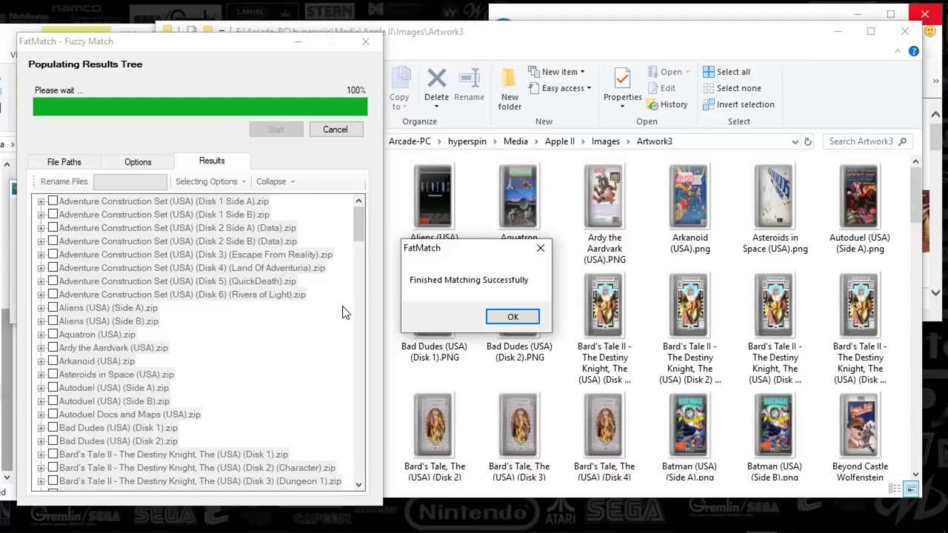
pyautogui.click(513, 317)
pyautogui.click(236, 186)
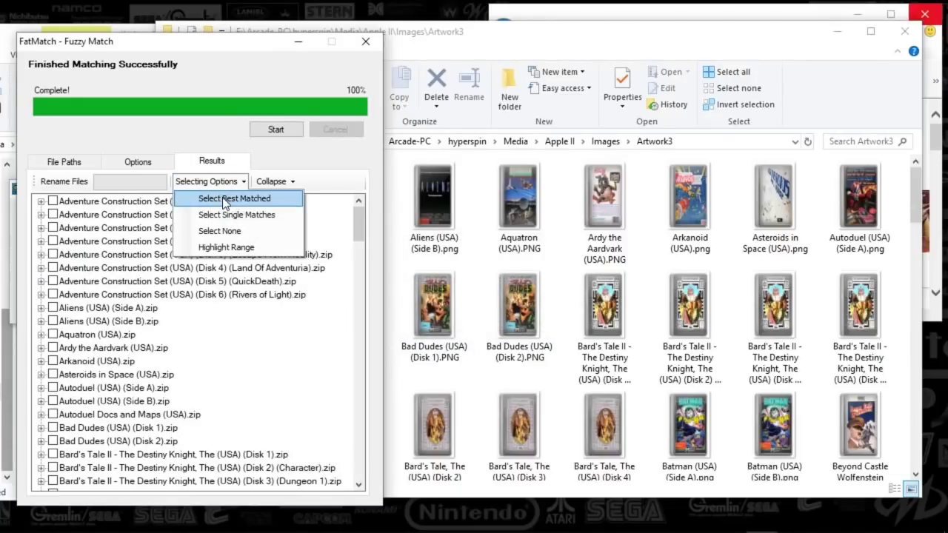
pyautogui.click(226, 197)
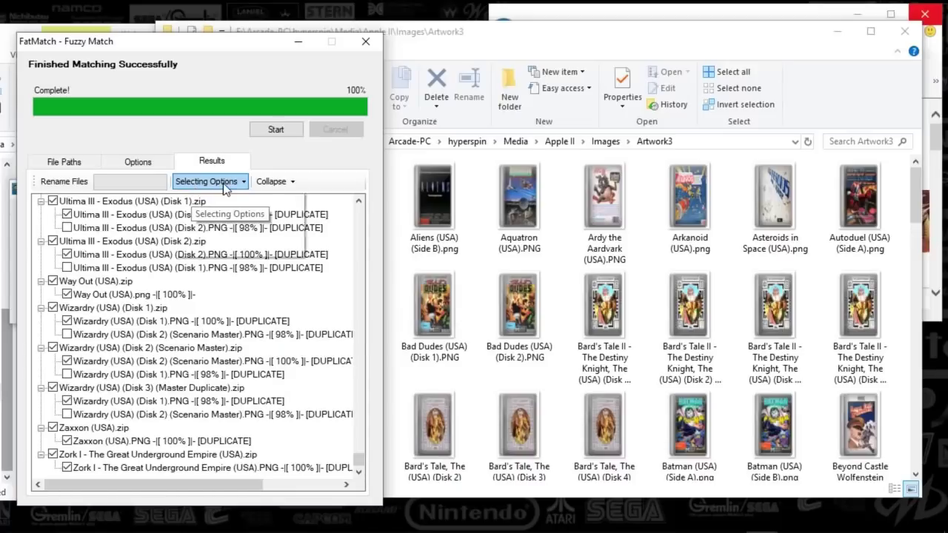
# - Review the selection and matching options, and rename the selected Artwork3 image files
pyautogui.click(226, 187)
pyautogui.click(205, 272)
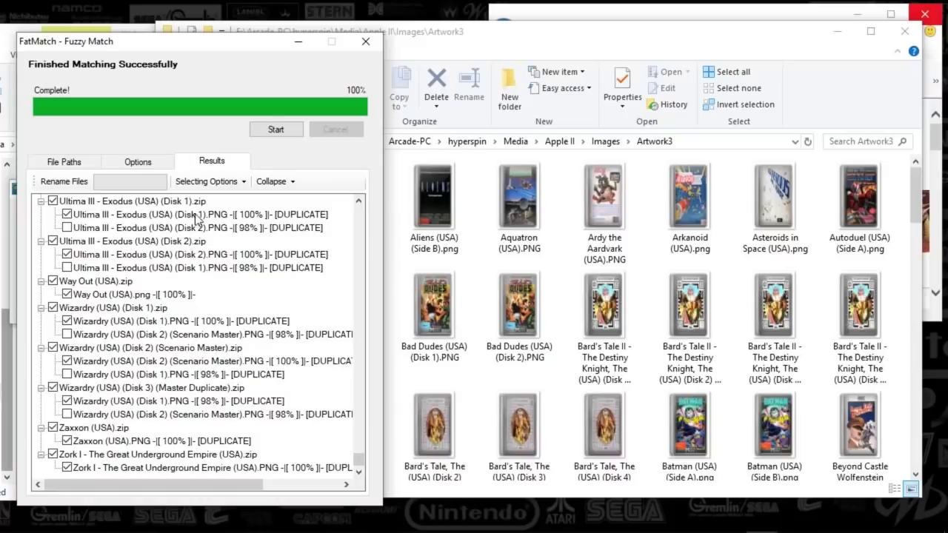
pyautogui.click(139, 162)
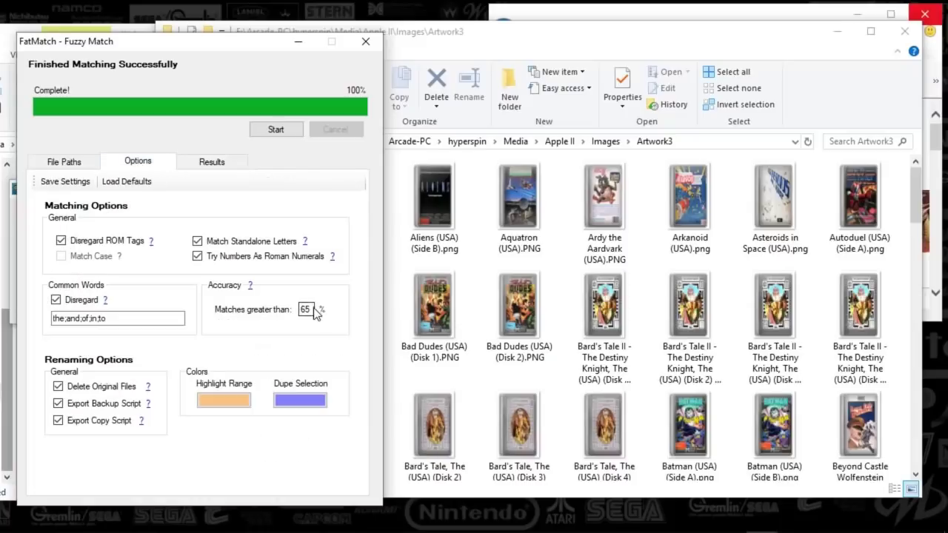
pyautogui.click(198, 160)
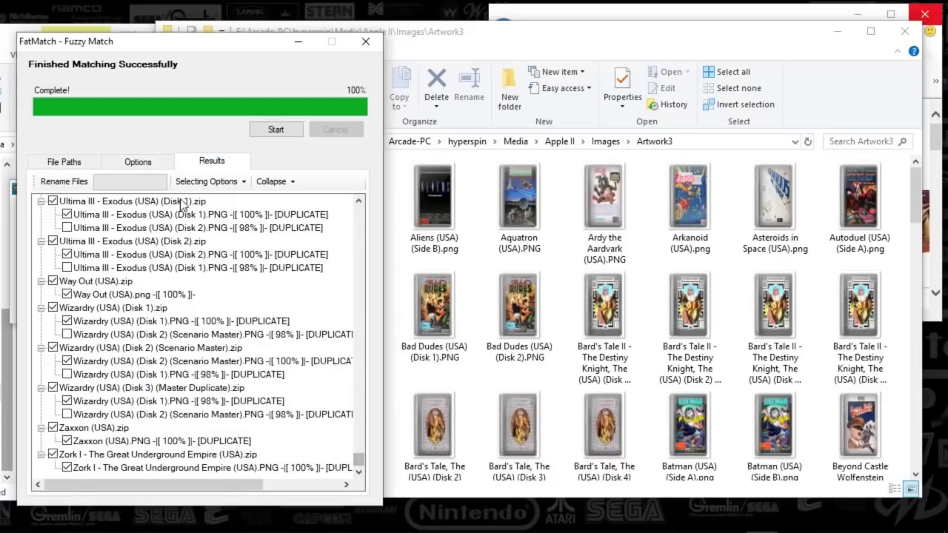
pyautogui.click(53, 181)
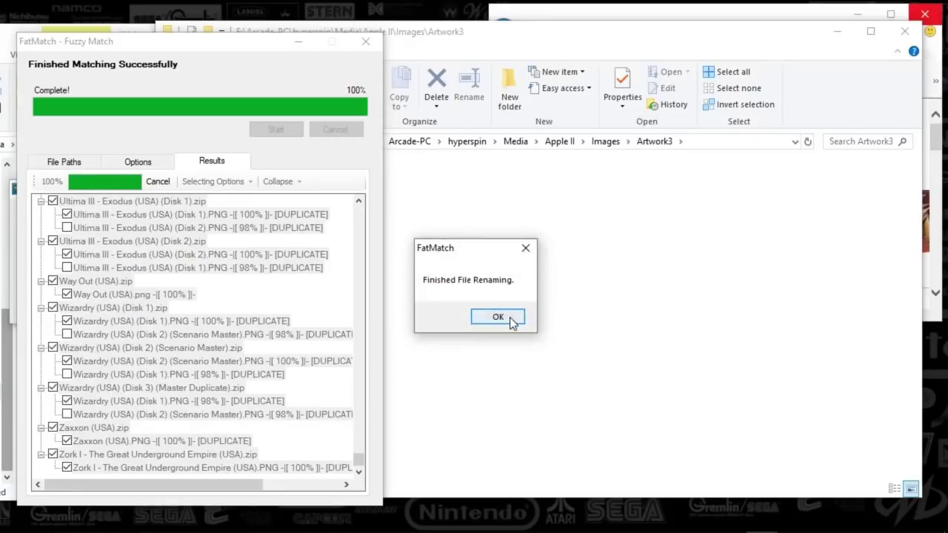
pyautogui.click(451, 317)
# - Move all images except the two .bat scripts from FM_Renamed back into the Artwork3 folder
pyautogui.click(636, 273)
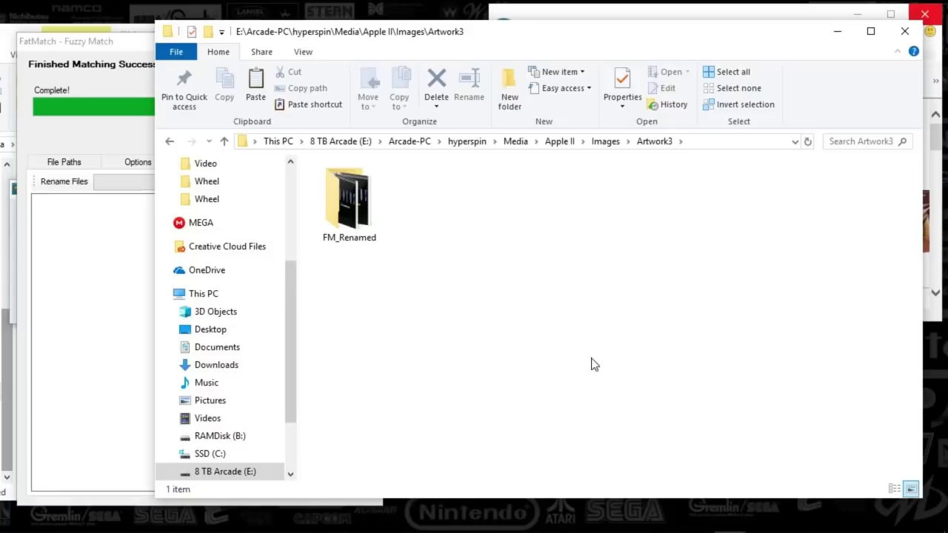
pyautogui.doubleClick(354, 216)
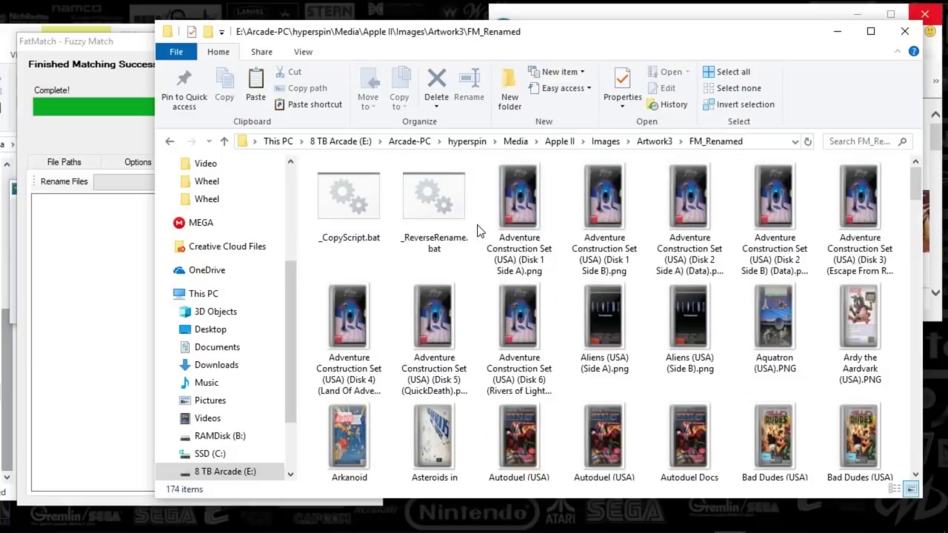
pyautogui.hotkey('ctrl', 'a')
pyautogui.keyDown('ctrl'); pyautogui.click(429, 242); pyautogui.keyUp('ctrl')
pyautogui.keyDown('ctrl'); pyautogui.click(368, 221); pyautogui.keyUp('ctrl')
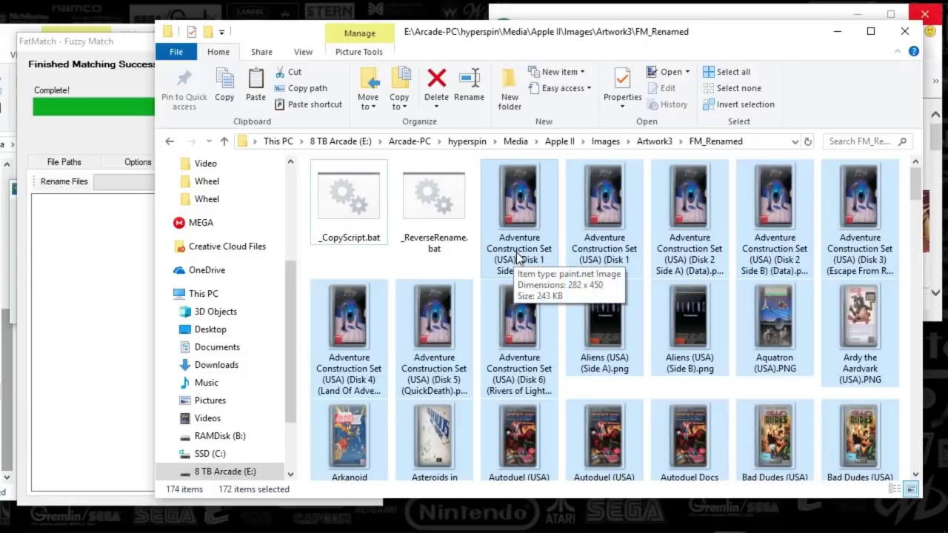
pyautogui.hotkey('ctrl', 'x')
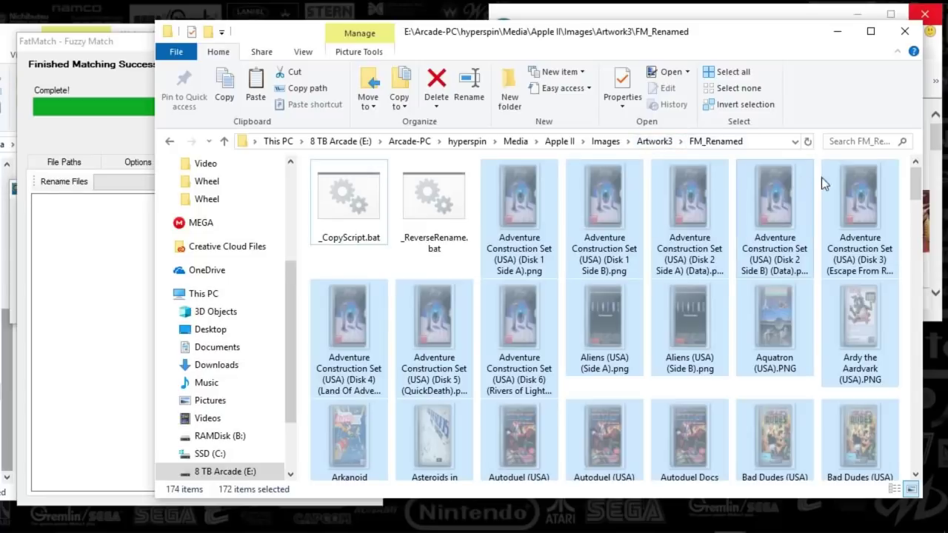
pyautogui.click(655, 142)
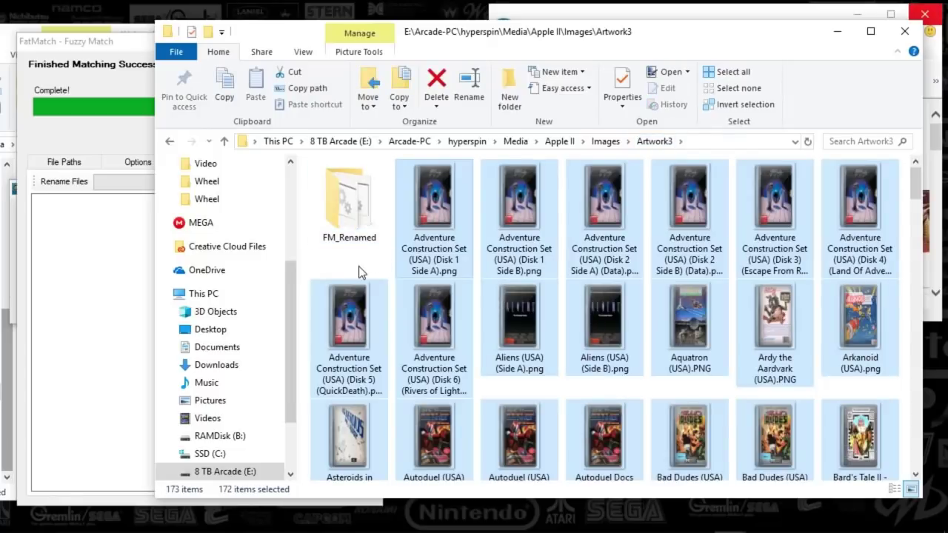
pyautogui.click(360, 273)
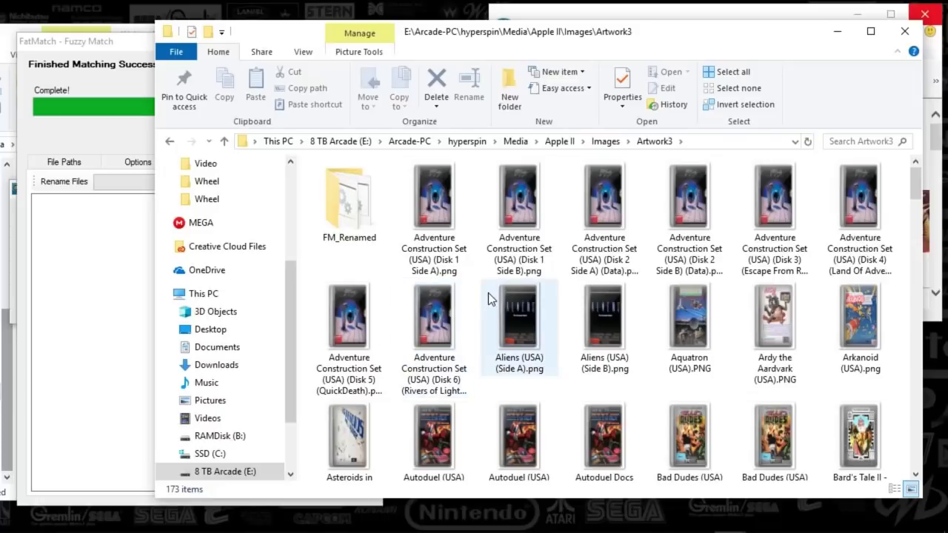
# - Open hyperspin's Apple II Artwork4 folder and switch back to FatMatch
pyautogui.click(605, 142)
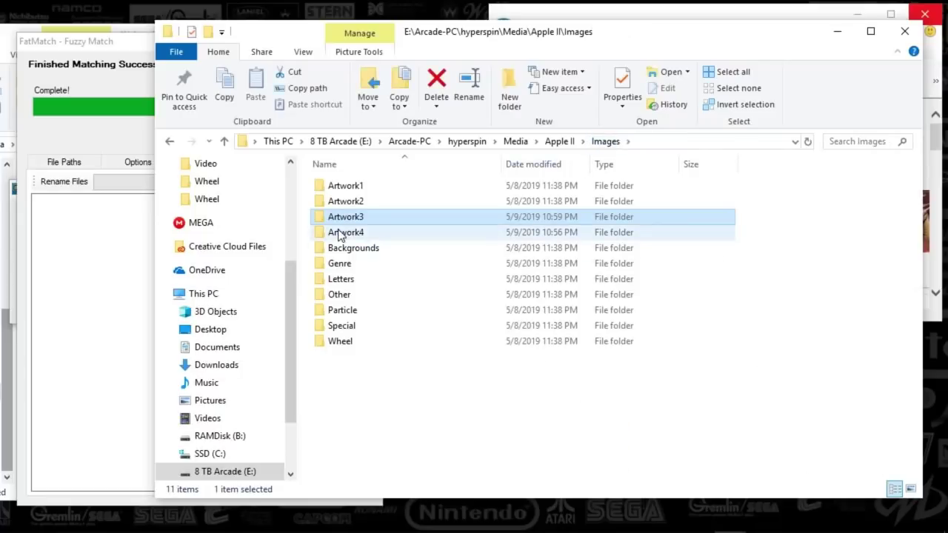
pyautogui.doubleClick(241, 235)
pyautogui.click(82, 279)
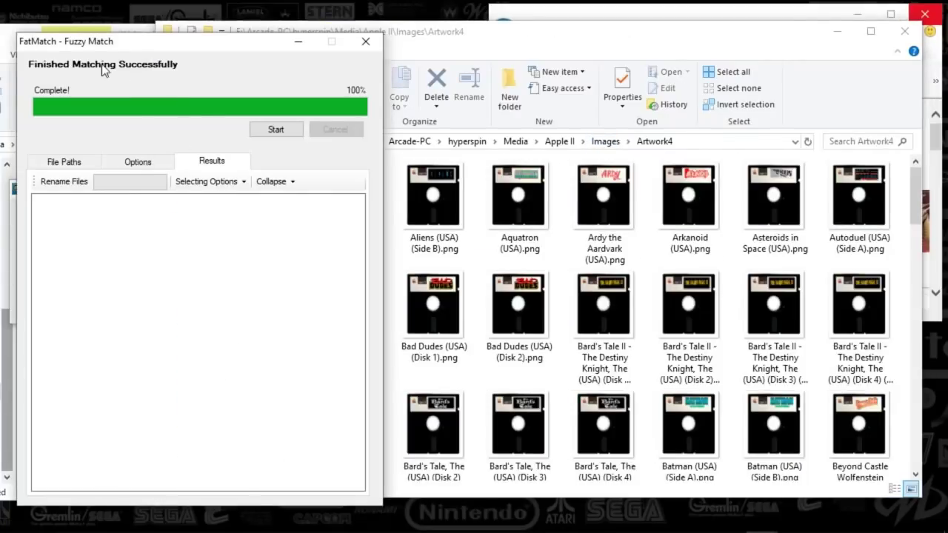
# - Set FatMatch's images directory to the Apple II Artwork4 folder
pyautogui.click(54, 164)
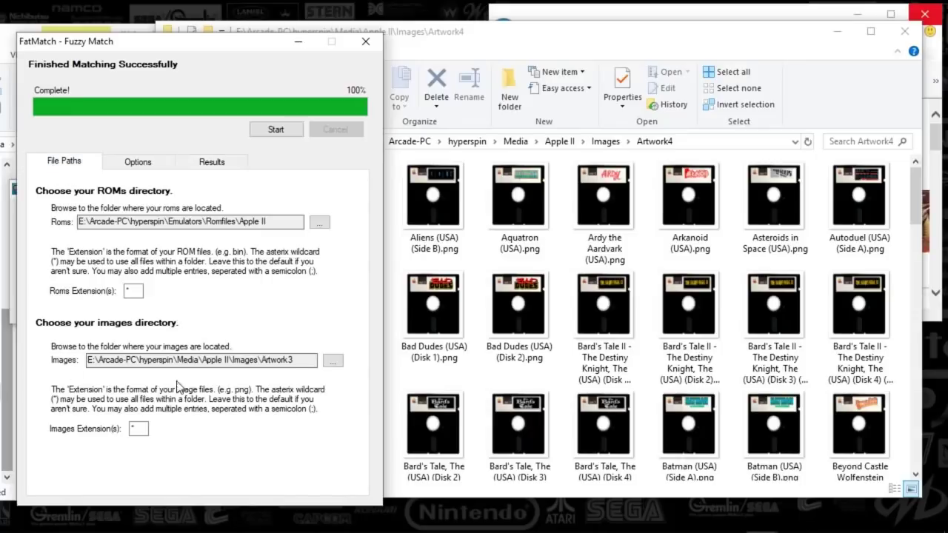
pyautogui.click(333, 361)
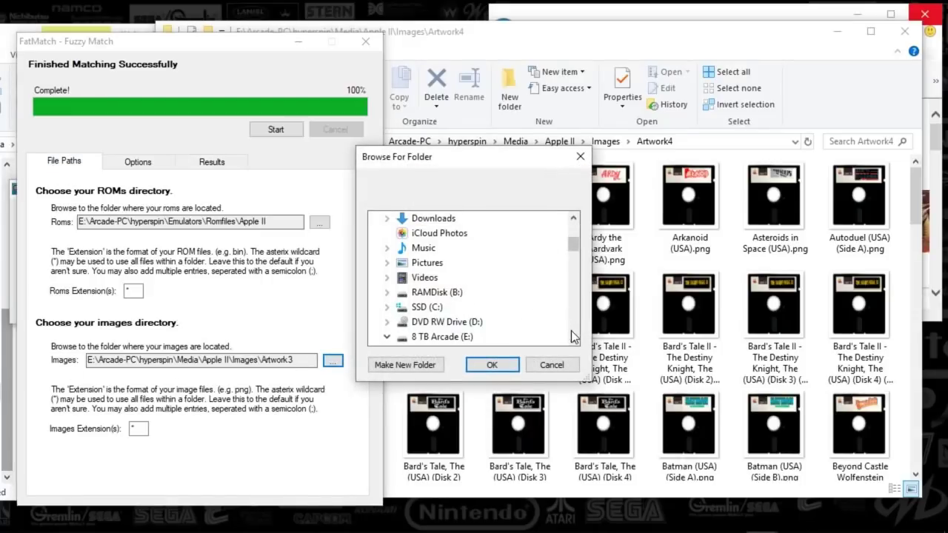
pyautogui.scroll(-3, 574, 340)
pyautogui.click(574, 340)
pyautogui.scroll(-3, 436, 324)
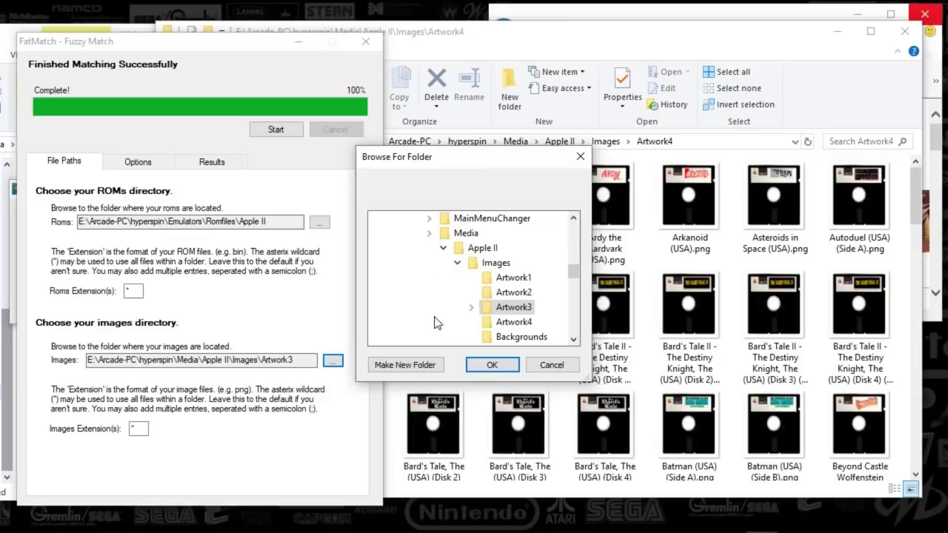
pyautogui.click(510, 321)
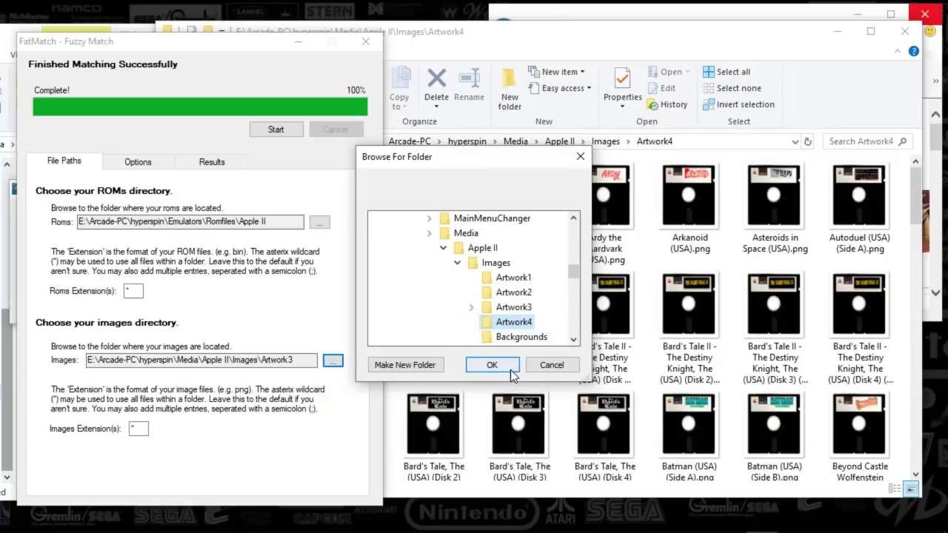
pyautogui.click(492, 365)
# - Run the fuzzy match on the Artwork4 images and select the best matched results
pyautogui.click(270, 130)
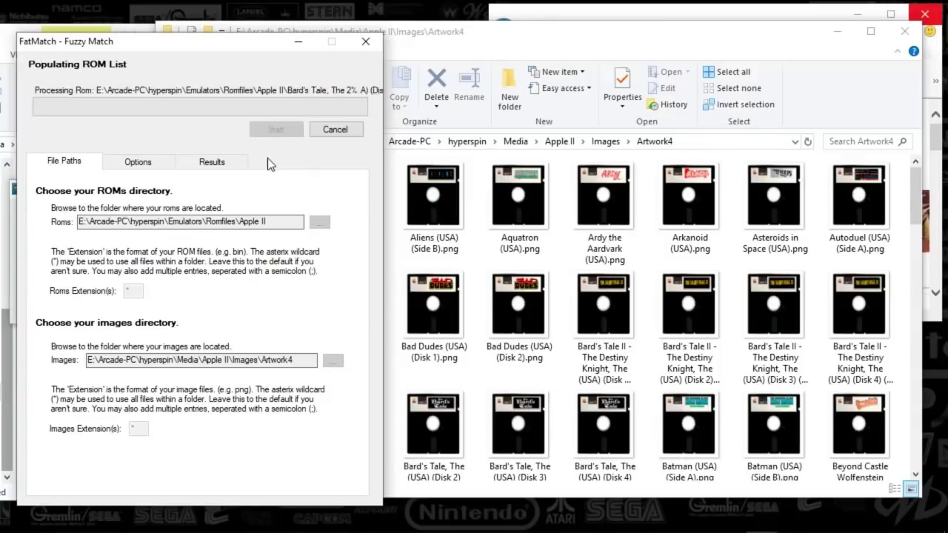
pyautogui.click(208, 163)
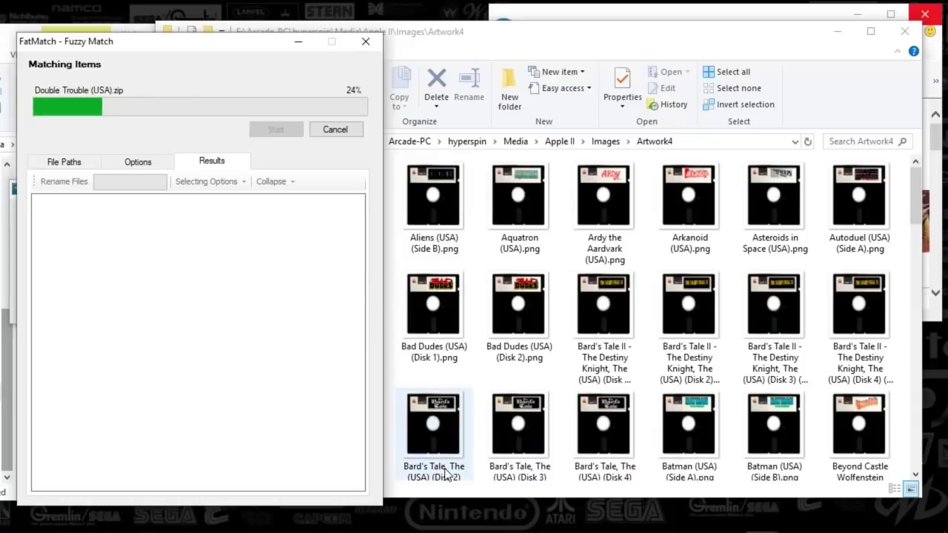
pyautogui.moveTo(533, 526)
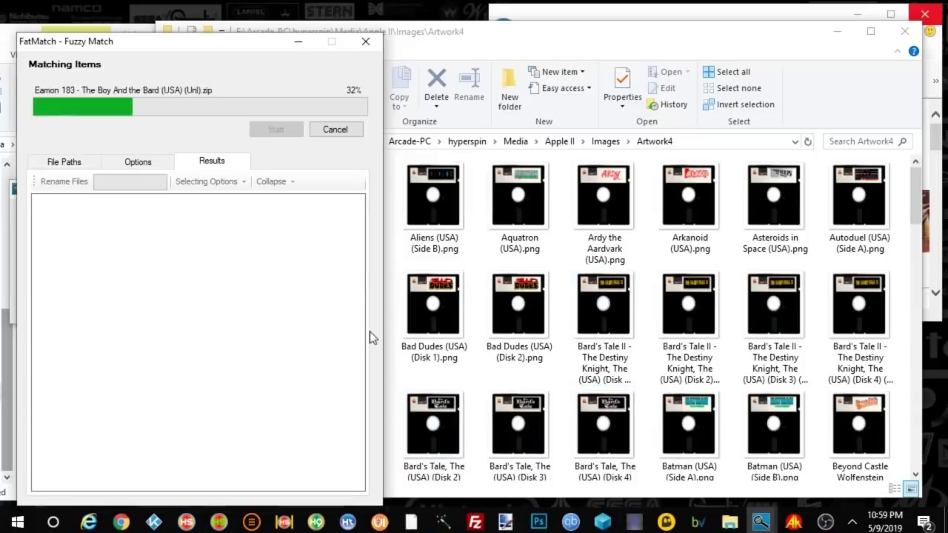
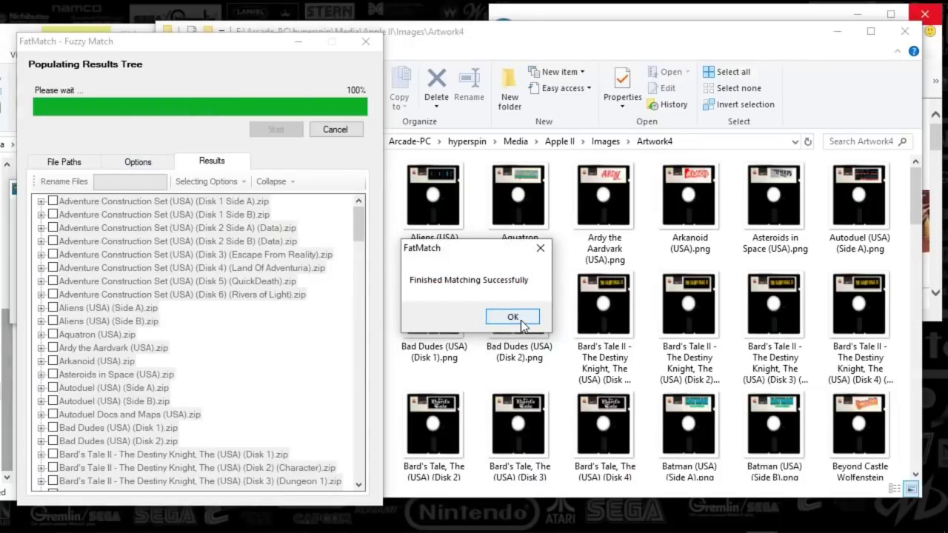
pyautogui.click(501, 318)
pyautogui.click(204, 180)
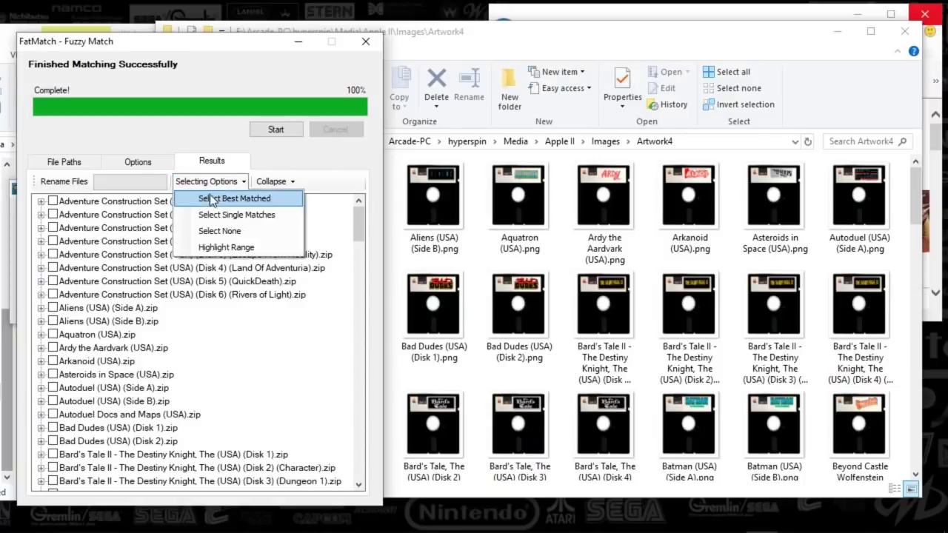
pyautogui.click(210, 197)
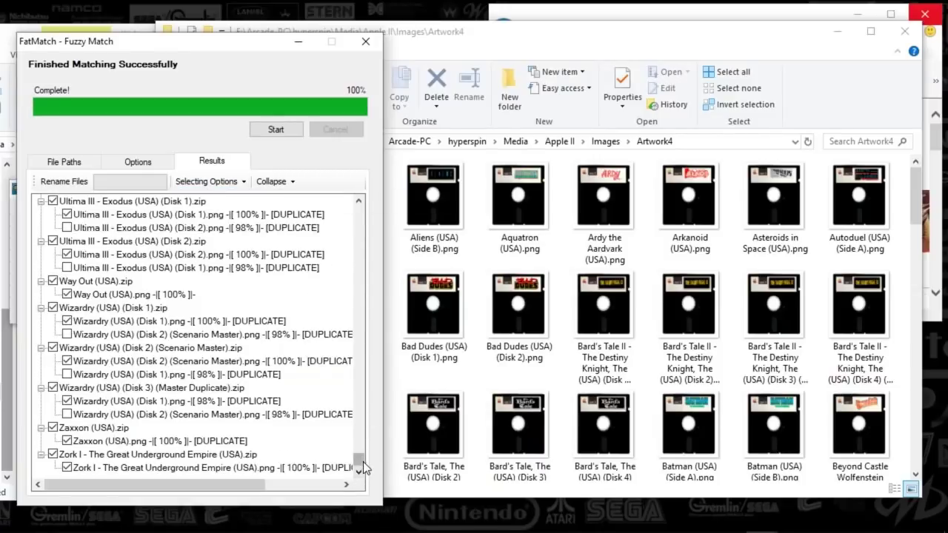
# - Review the selected matches for the Adventure Construction Set ROMs against the images in the Artwork4 folder
pyautogui.moveTo(359, 459); pyautogui.dragTo(360, 211)
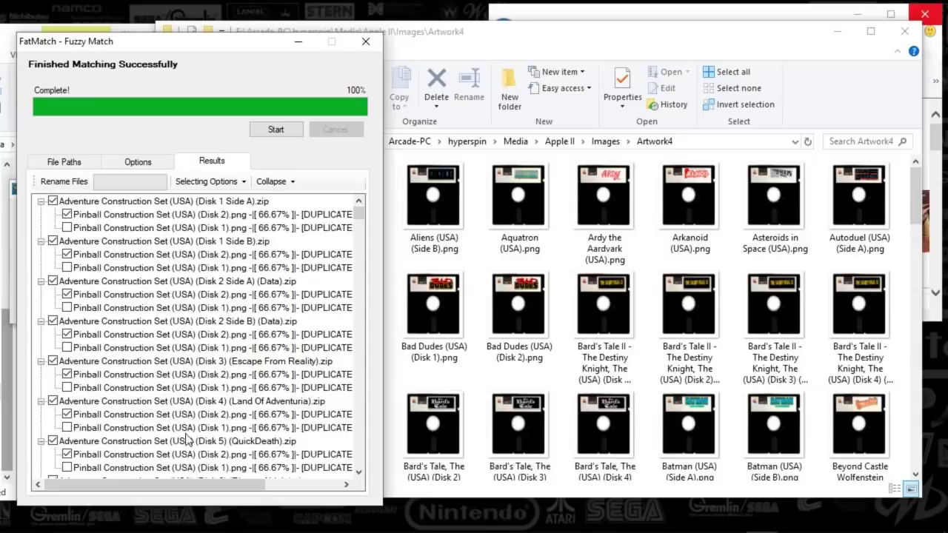
pyautogui.click(359, 472)
pyautogui.click(360, 472)
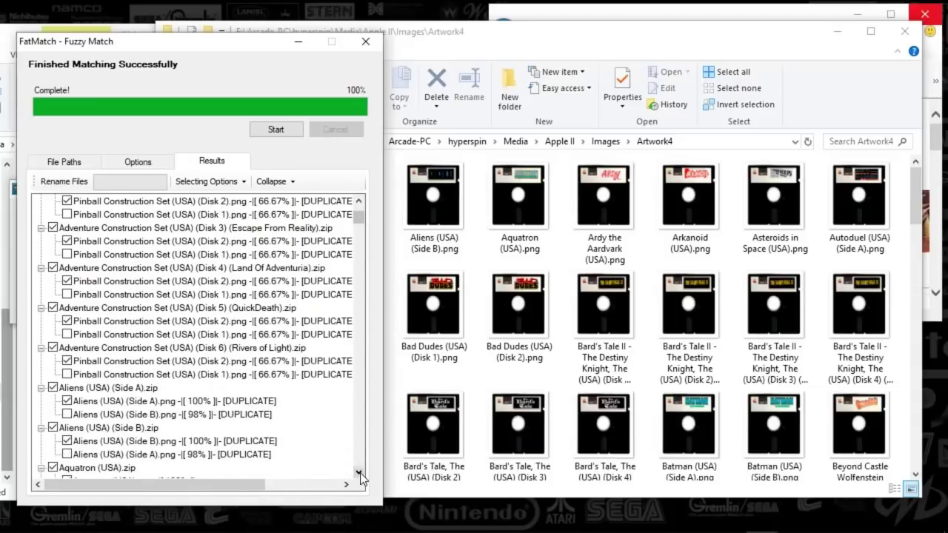
pyautogui.click(360, 473)
pyautogui.click(360, 472)
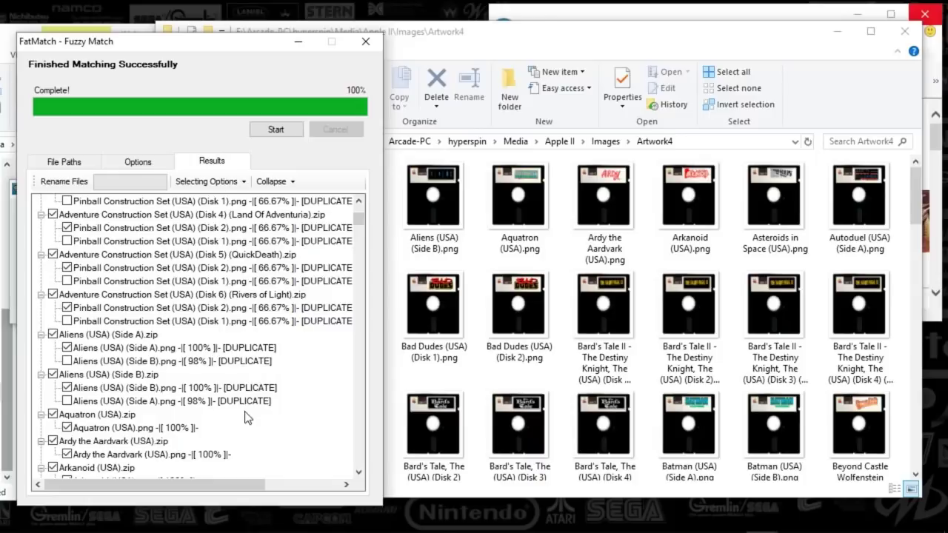
pyautogui.click(489, 268)
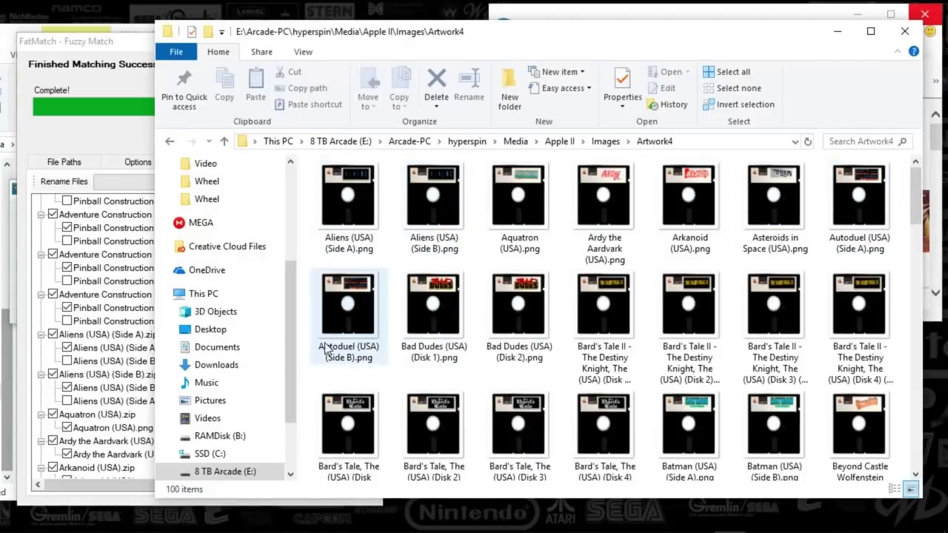
pyautogui.scroll(4, 250, 356)
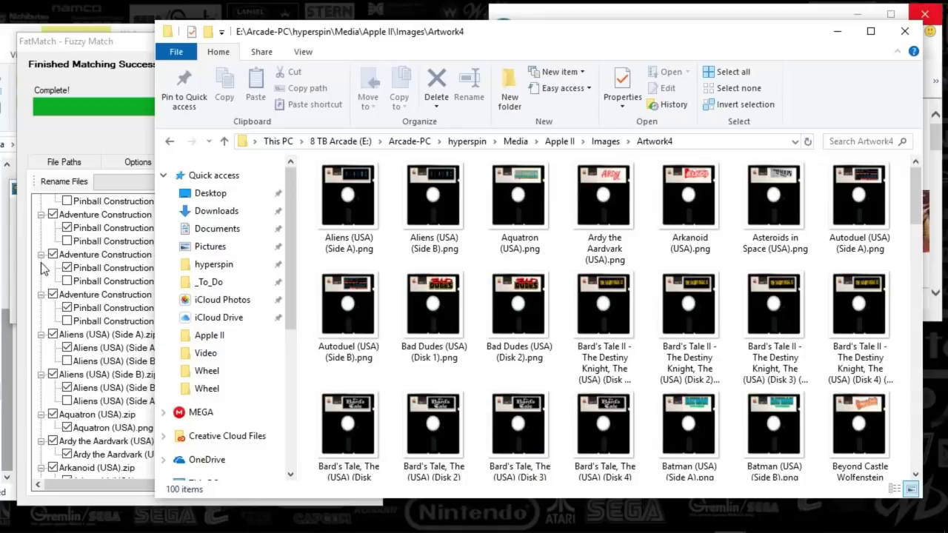
pyautogui.click(22, 152)
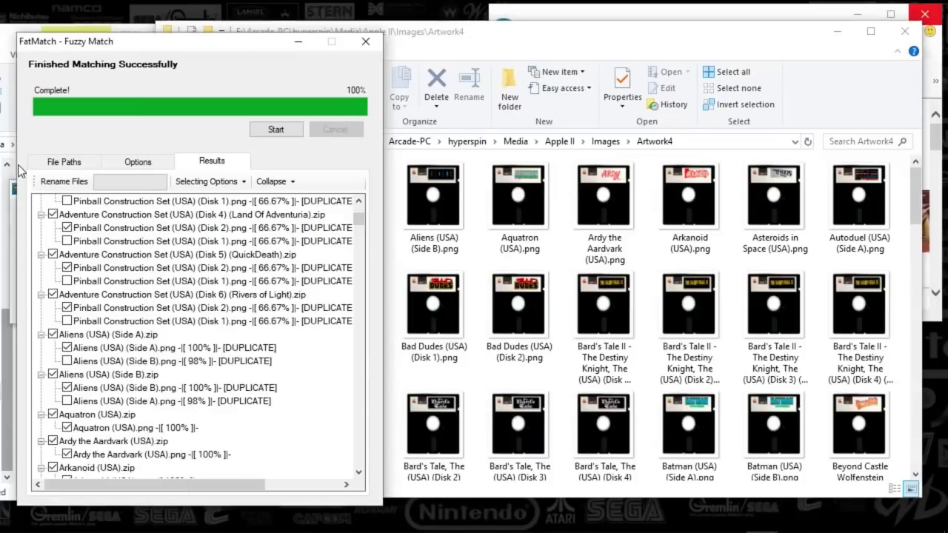
# - Locate the Pinball Construction Set images in the Artwork4 folder, view the Disk 1 image, and return to FatMatch
pyautogui.click(646, 316)
pyautogui.scroll(-10, 647, 316)
pyautogui.moveTo(917, 410); pyautogui.dragTo(907, 356)
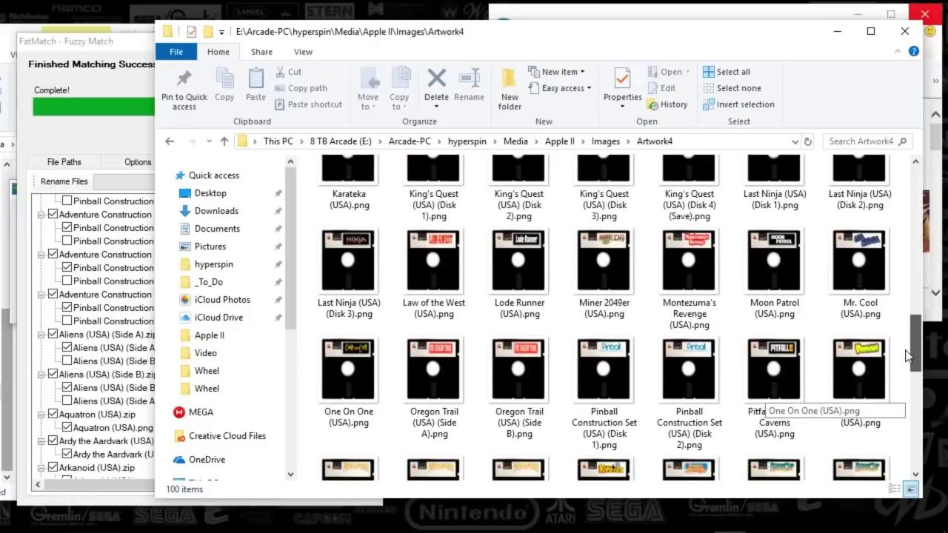
pyautogui.scroll(-1, 837, 363)
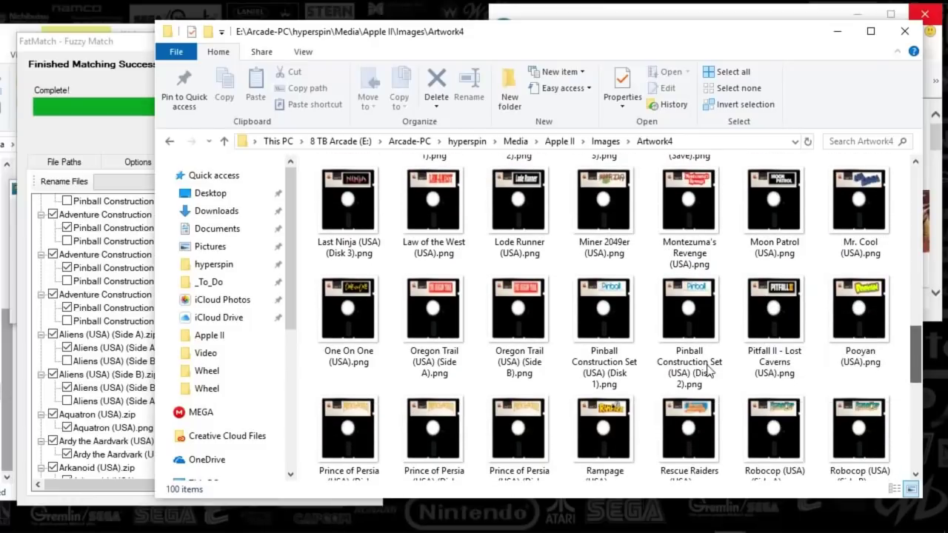
pyautogui.doubleClick(603, 339)
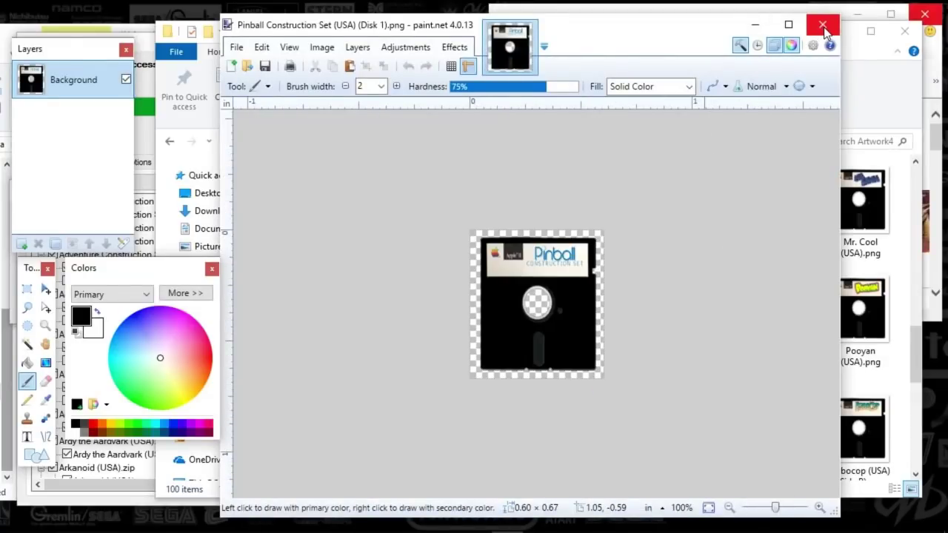
pyautogui.click(822, 28)
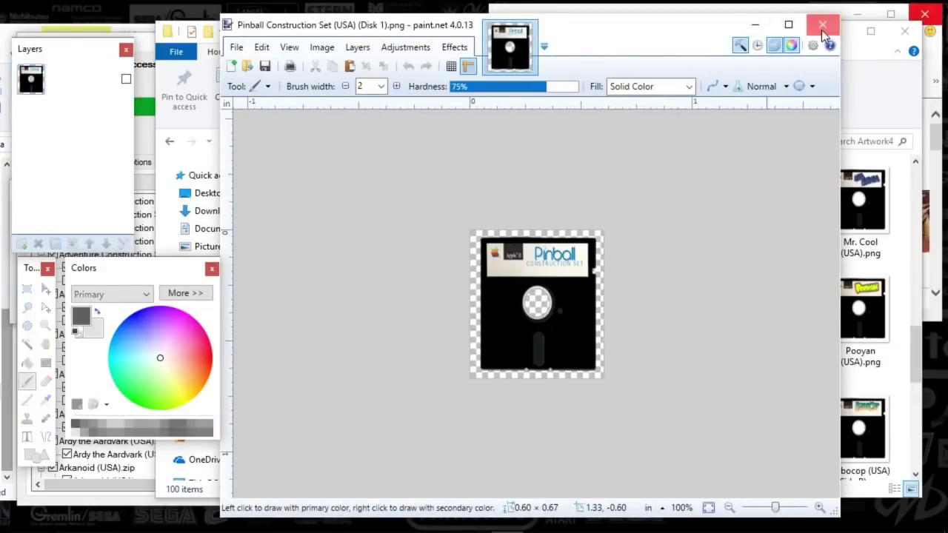
pyautogui.click(115, 172)
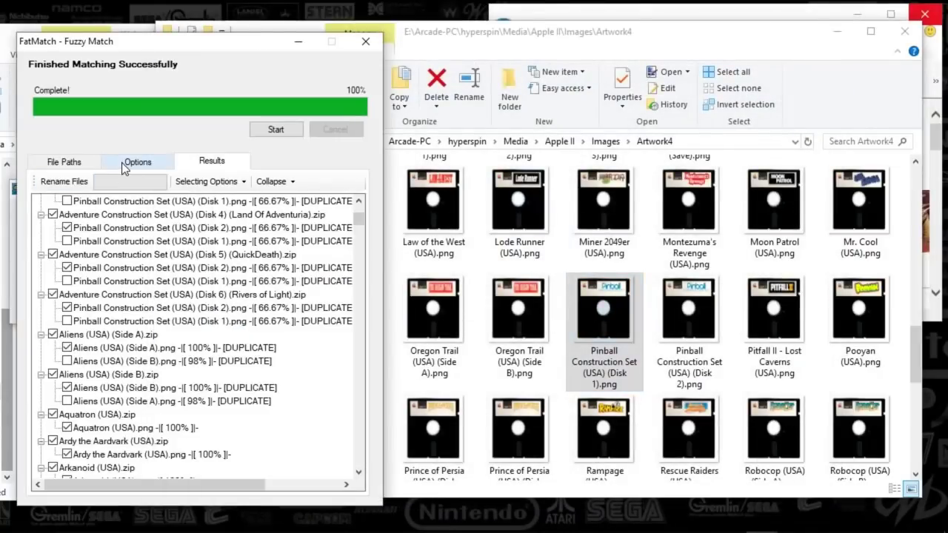
# - Check the matching options, and deselect the matches for all Adventure Construction Set ROMs in the results
pyautogui.click(122, 162)
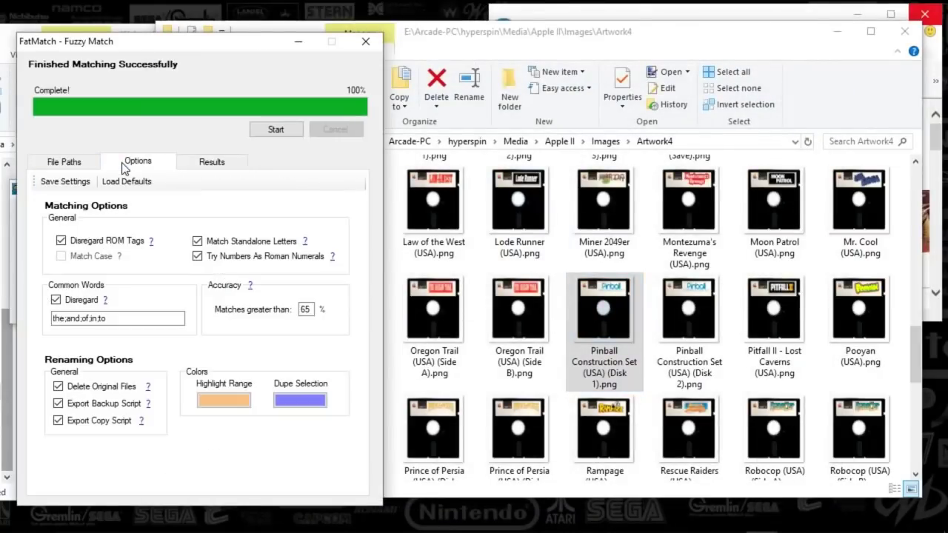
pyautogui.click(208, 166)
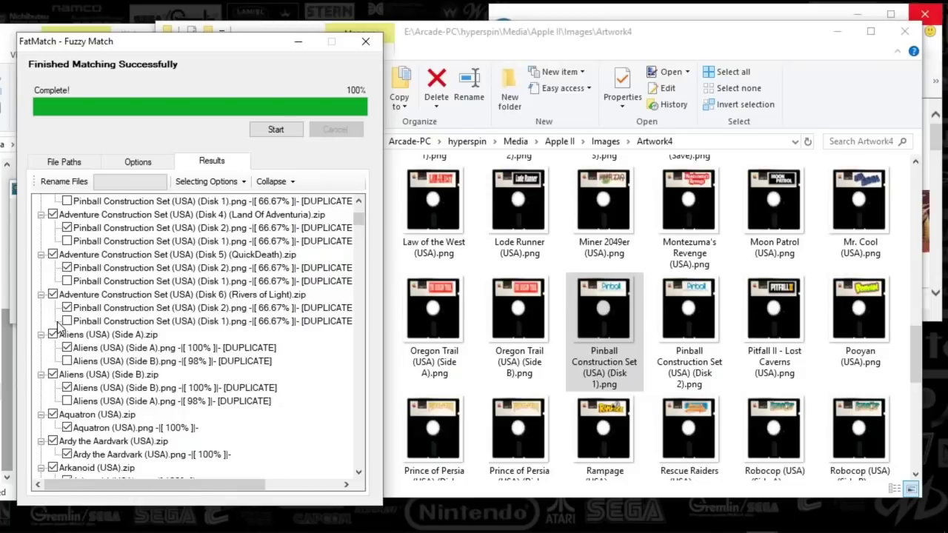
pyautogui.click(53, 295)
pyautogui.click(52, 215)
pyautogui.scroll(4, 356, 204)
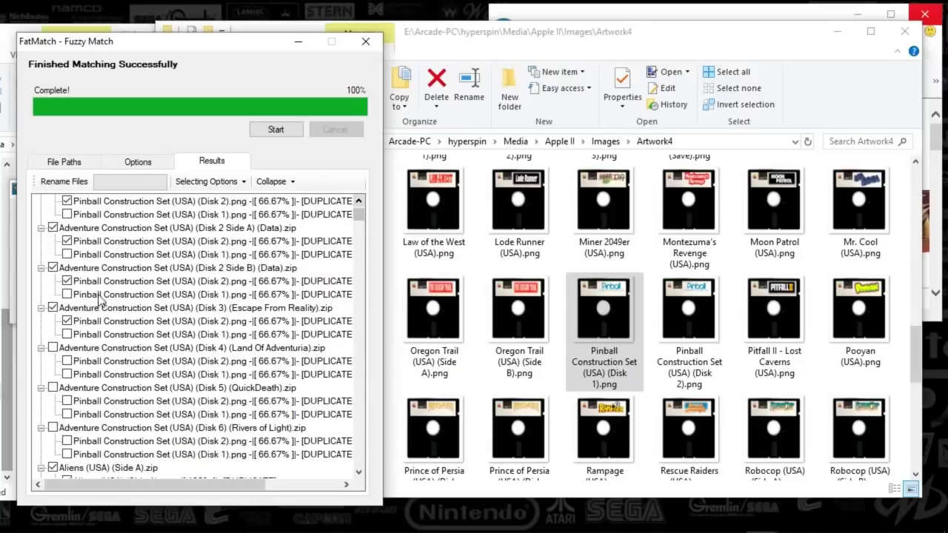
pyautogui.click(52, 268)
pyautogui.click(53, 228)
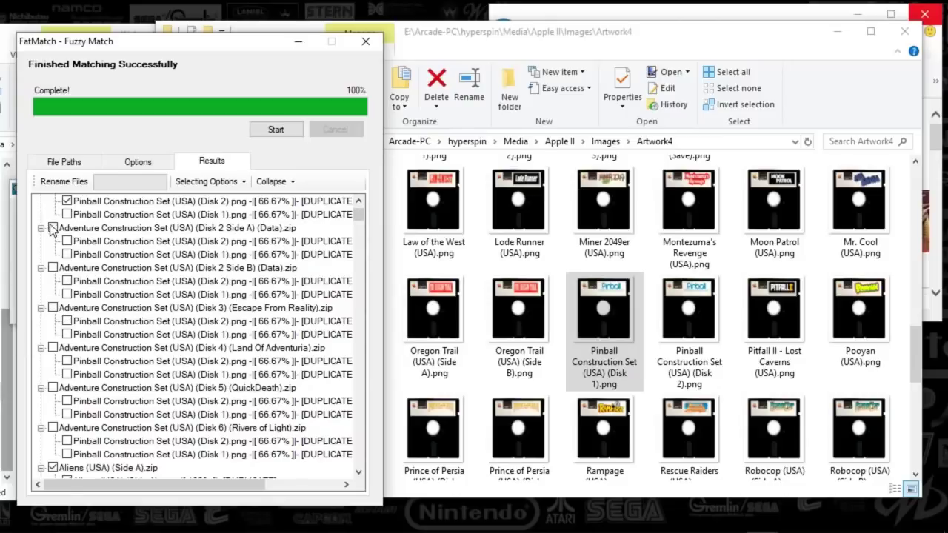
pyautogui.scroll(4, 358, 204)
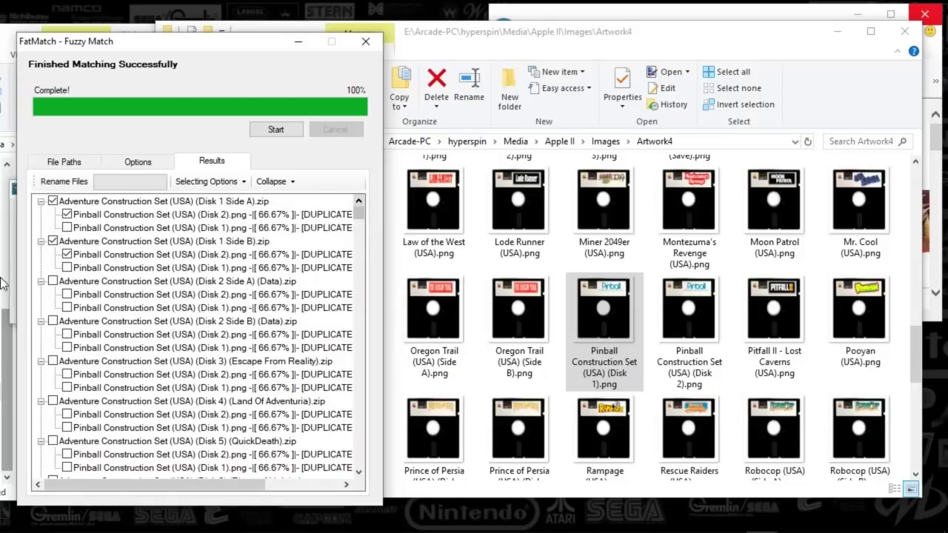
pyautogui.click(52, 240)
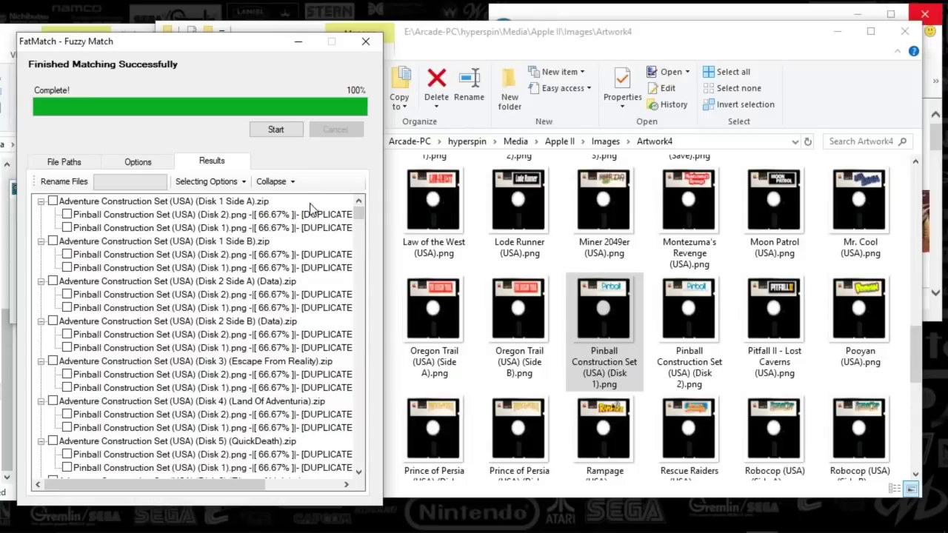
# - Examine the remaining selected matches from Adventure Construction Set through the Autoduel and Bad Dudes ROMs for wrong pairings
pyautogui.click(358, 473)
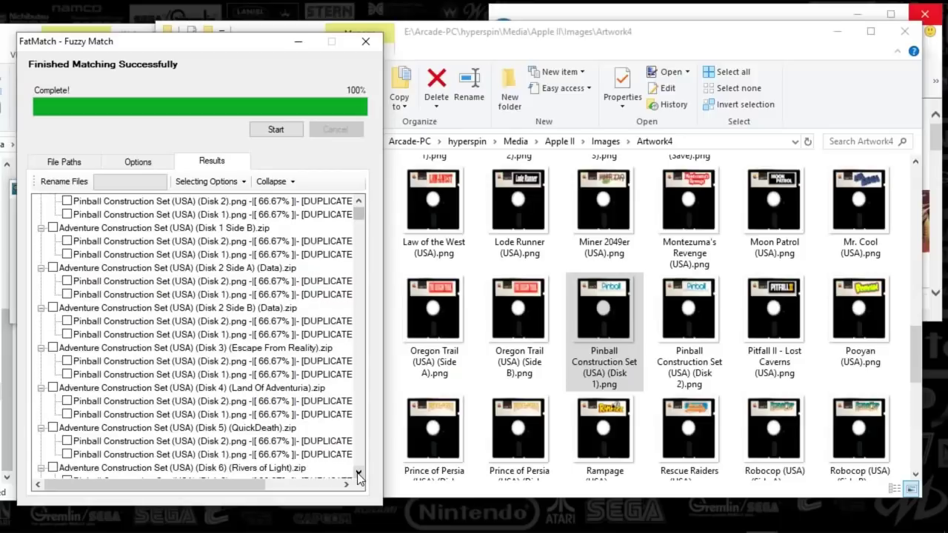
pyautogui.click(358, 472)
pyautogui.click(358, 473)
pyautogui.click(358, 473)
pyautogui.click(358, 473)
pyautogui.click(358, 472)
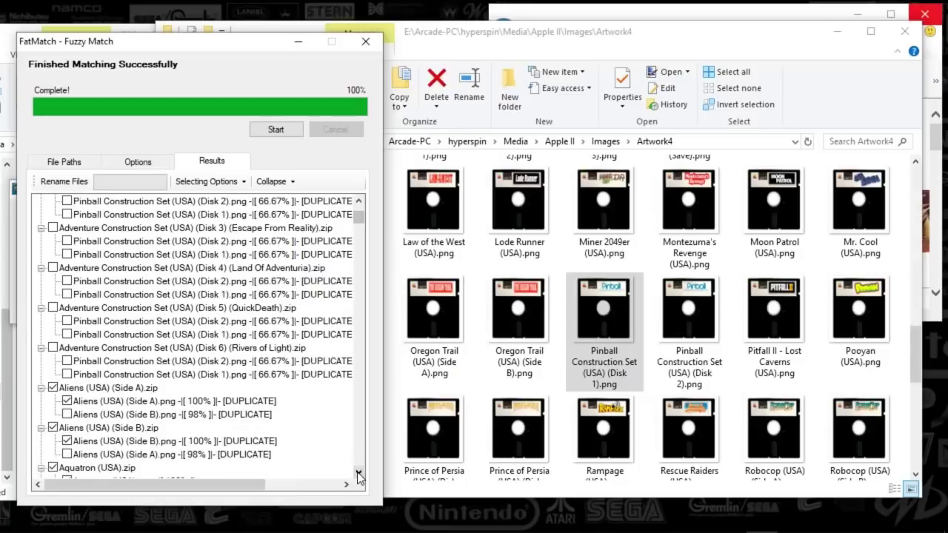
pyautogui.click(358, 472)
pyautogui.click(359, 472)
pyautogui.click(358, 472)
pyautogui.click(358, 473)
pyautogui.click(359, 472)
pyautogui.click(358, 473)
pyautogui.click(359, 472)
pyautogui.click(359, 472)
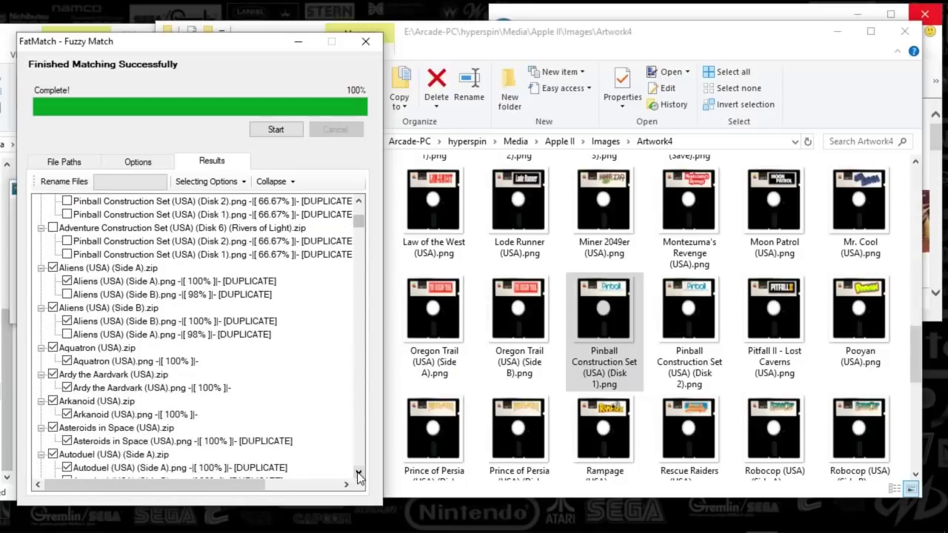
pyautogui.click(359, 473)
pyautogui.click(359, 472)
pyautogui.click(359, 472)
pyautogui.click(358, 472)
pyautogui.click(358, 472)
pyautogui.click(358, 473)
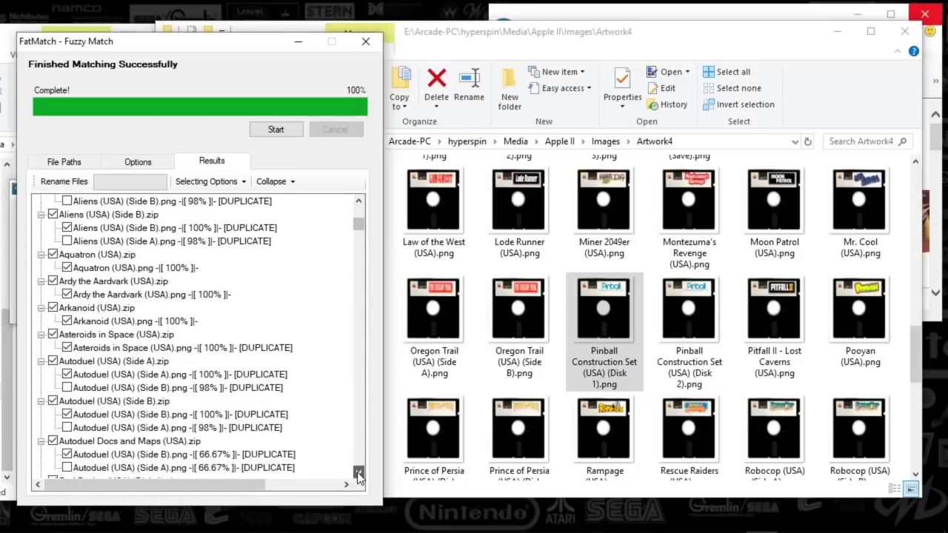
pyautogui.click(358, 472)
pyautogui.click(358, 472)
pyautogui.click(358, 473)
pyautogui.click(358, 473)
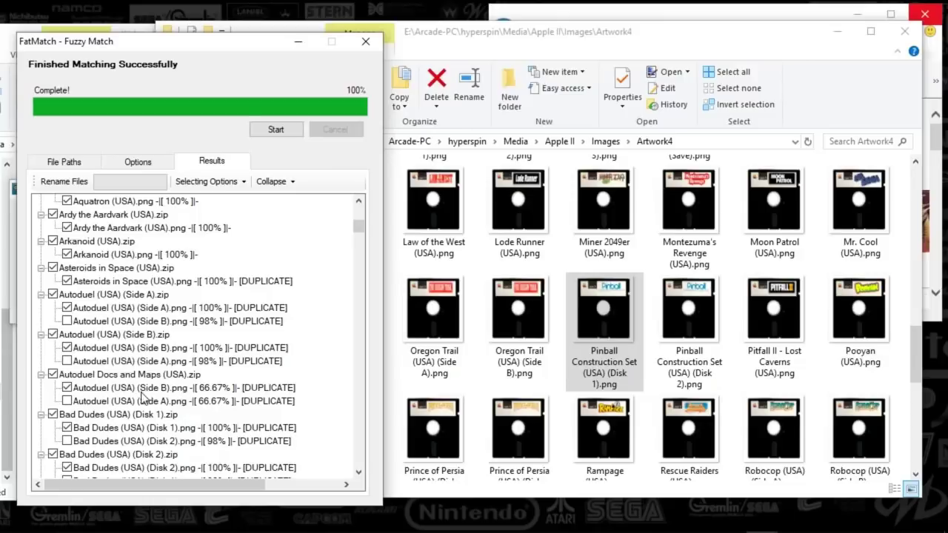
# - Locate the Autoduel disk images in the Artwork4 folder to compare with the Autoduel Docs and Maps match
pyautogui.click(68, 387)
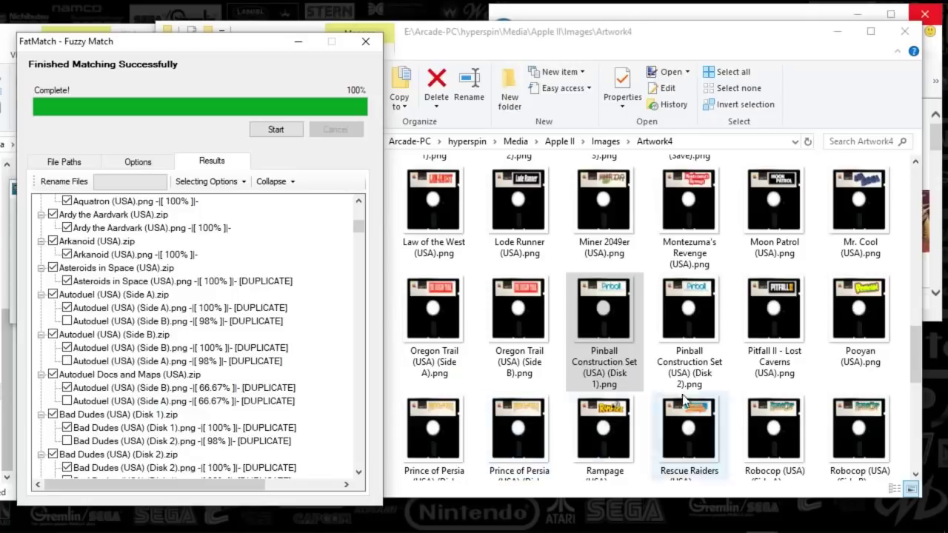
pyautogui.click(603, 331)
pyautogui.scroll(15, 600, 348)
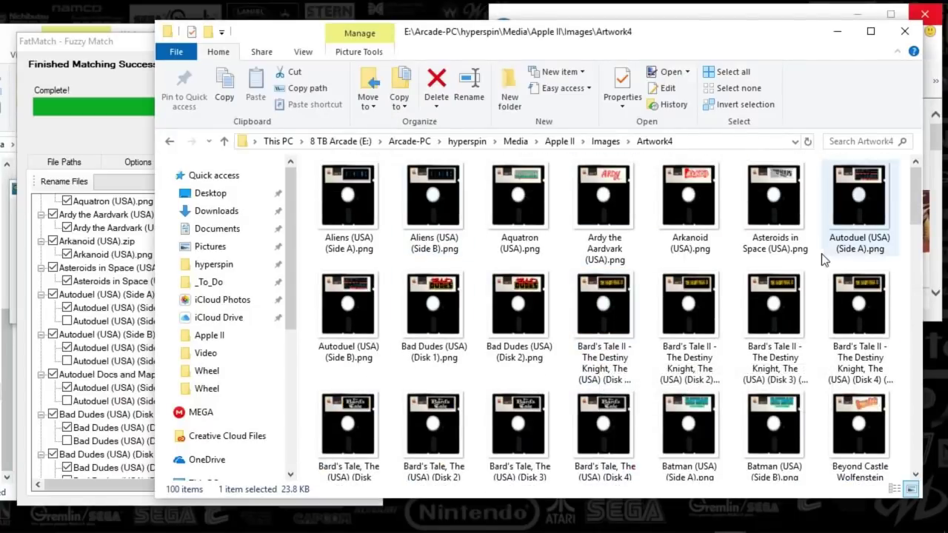
pyautogui.click(874, 246)
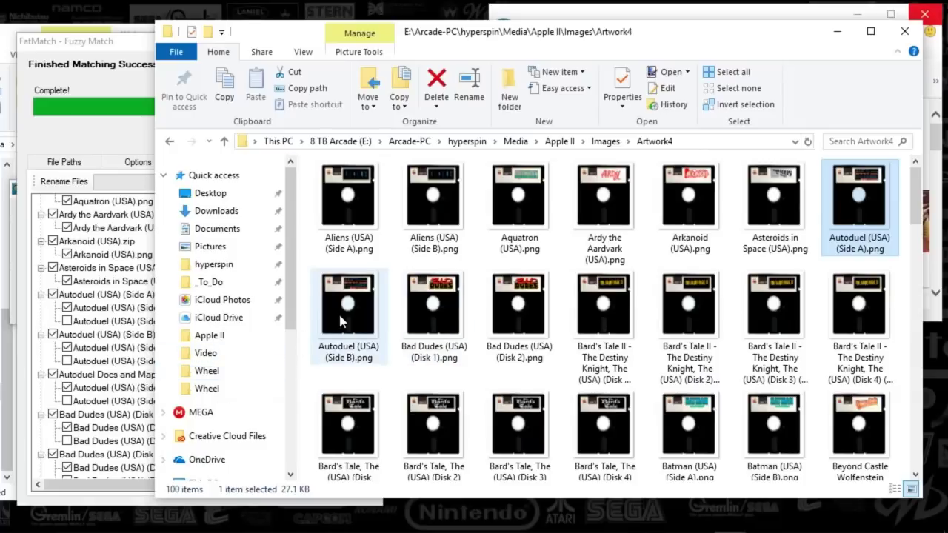
# - View the Autoduel Side A image, return to FatMatch, and deselect the Autoduel Docs and Maps match
pyautogui.doubleClick(869, 200)
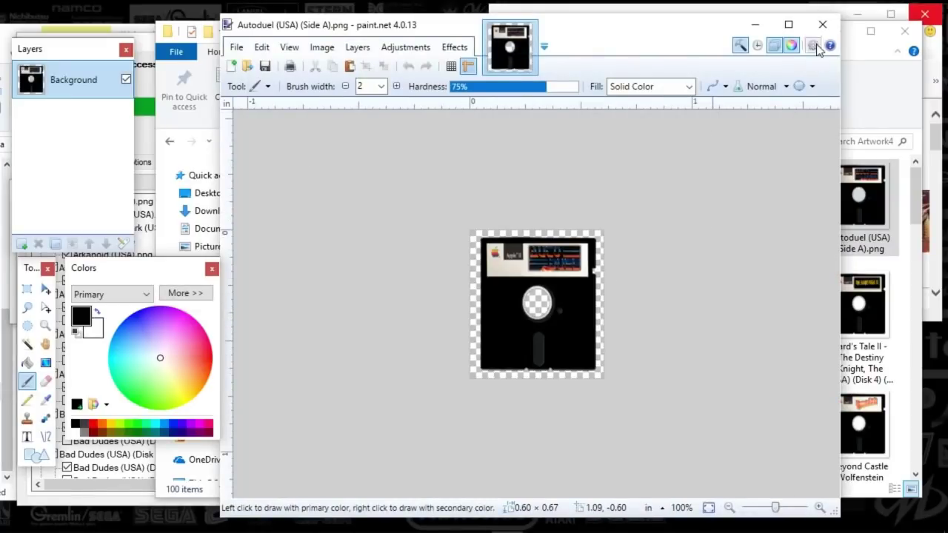
pyautogui.click(822, 24)
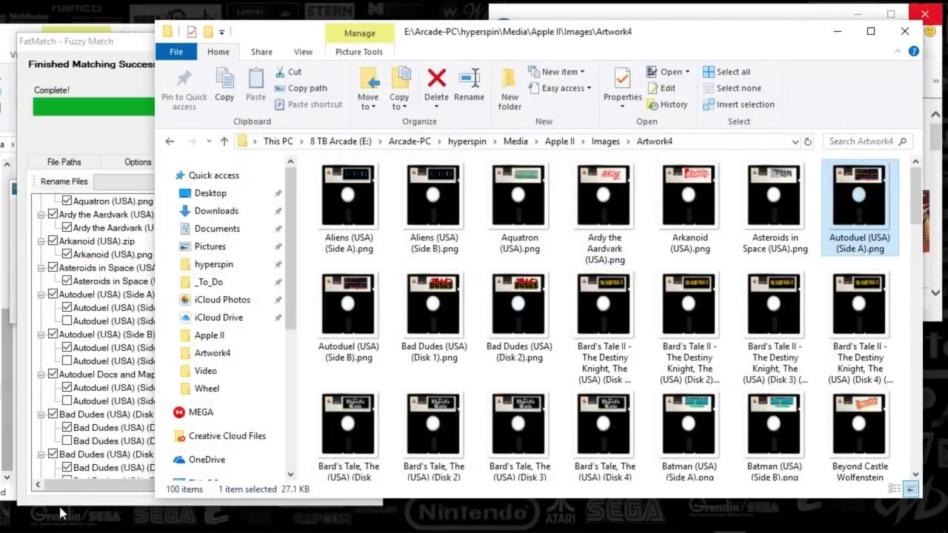
pyautogui.click(70, 501)
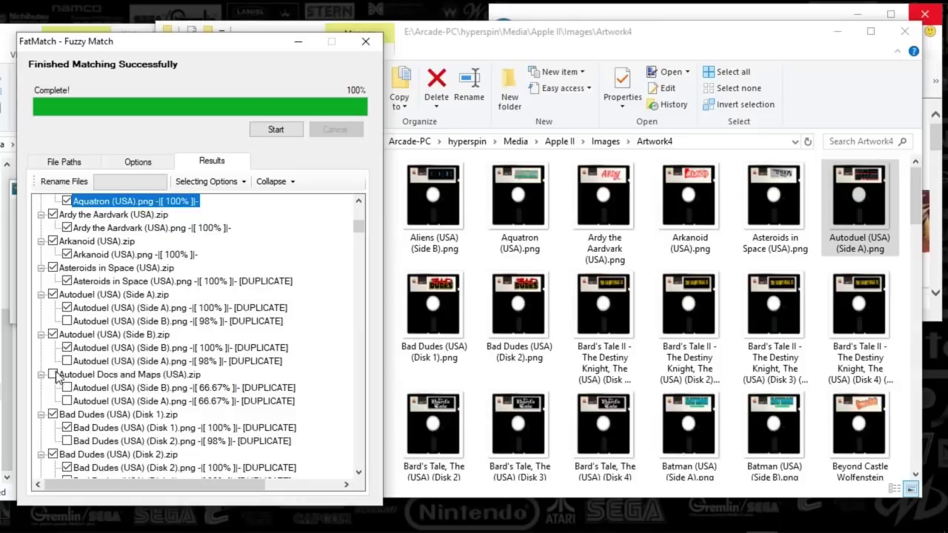
# - Examine the selected matches from the Bard's Tale II ROMs through the Galaxian and Galaxy! ROMs for wrong pairings
pyautogui.click(360, 471)
pyautogui.moveTo(360, 471); pyautogui.dragTo(360, 472)
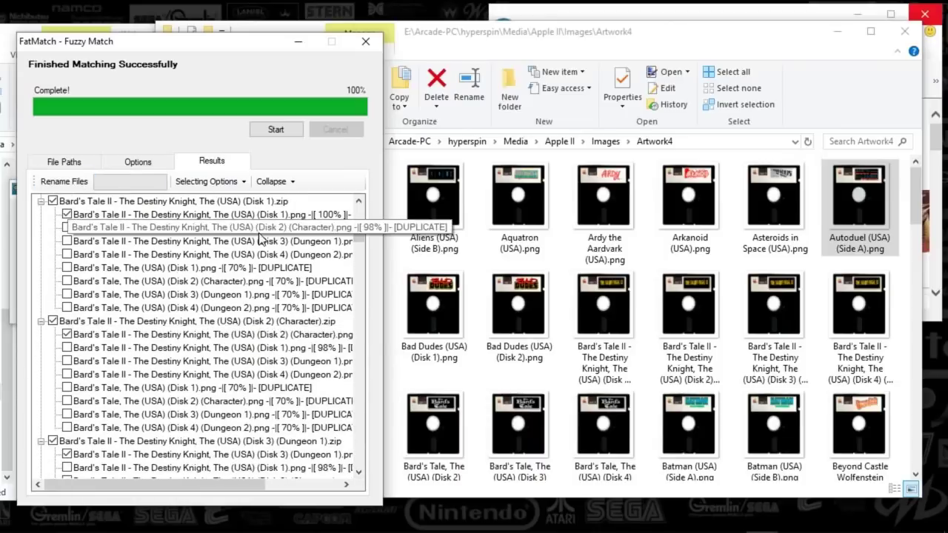
pyautogui.moveTo(360, 234); pyautogui.dragTo(362, 244)
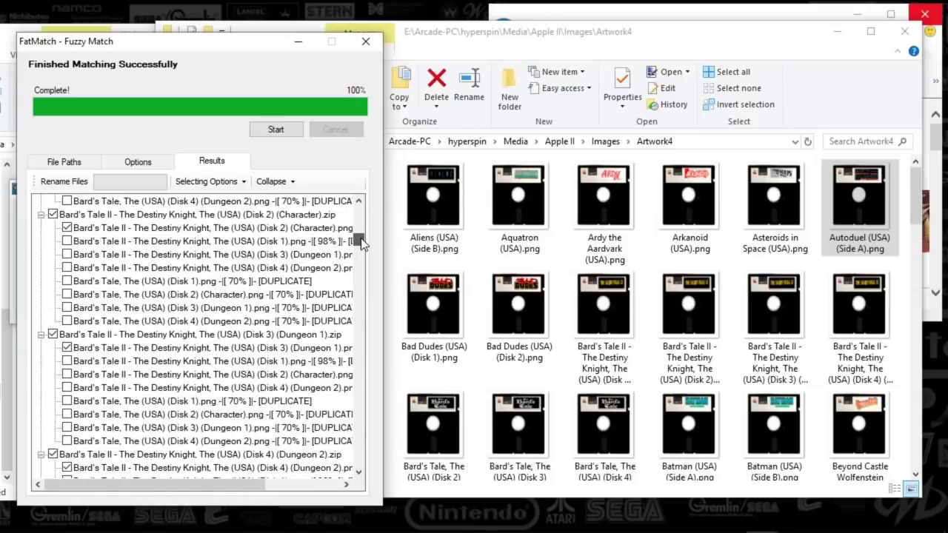
pyautogui.moveTo(362, 244); pyautogui.dragTo(363, 244)
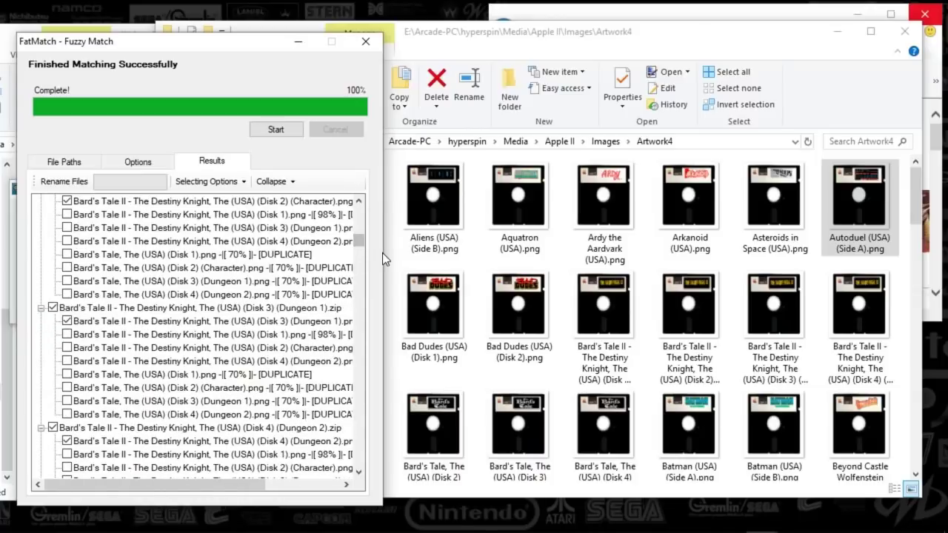
pyautogui.scroll(-8, 344, 437)
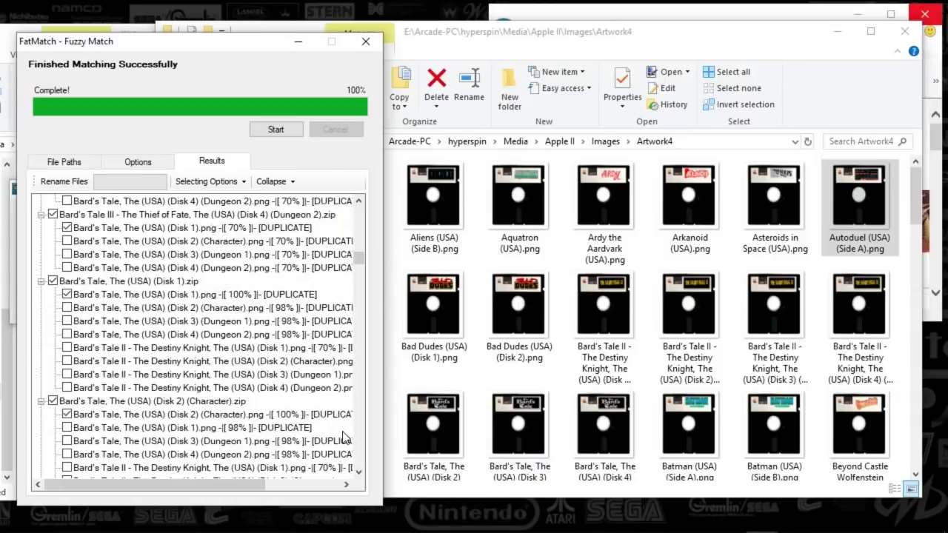
pyautogui.scroll(-12, 295, 422)
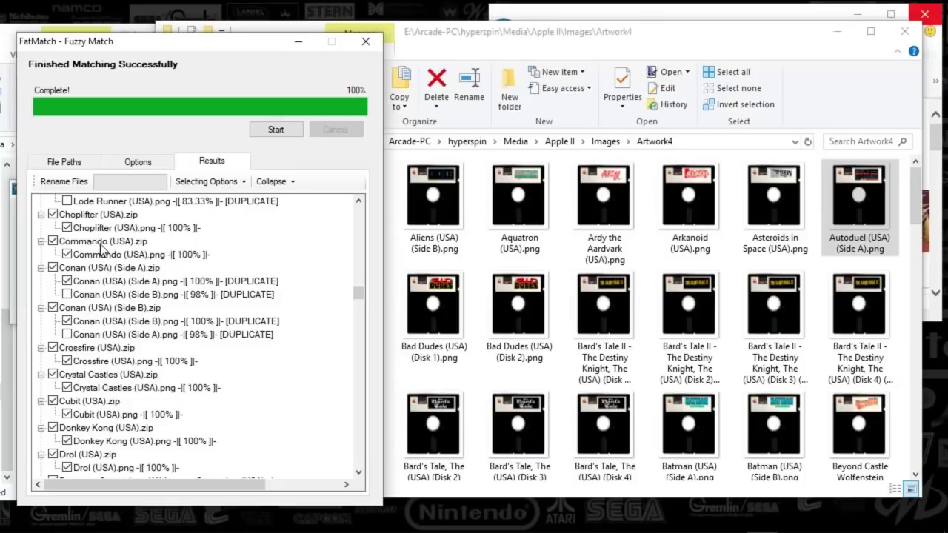
pyautogui.scroll(-6, 113, 235)
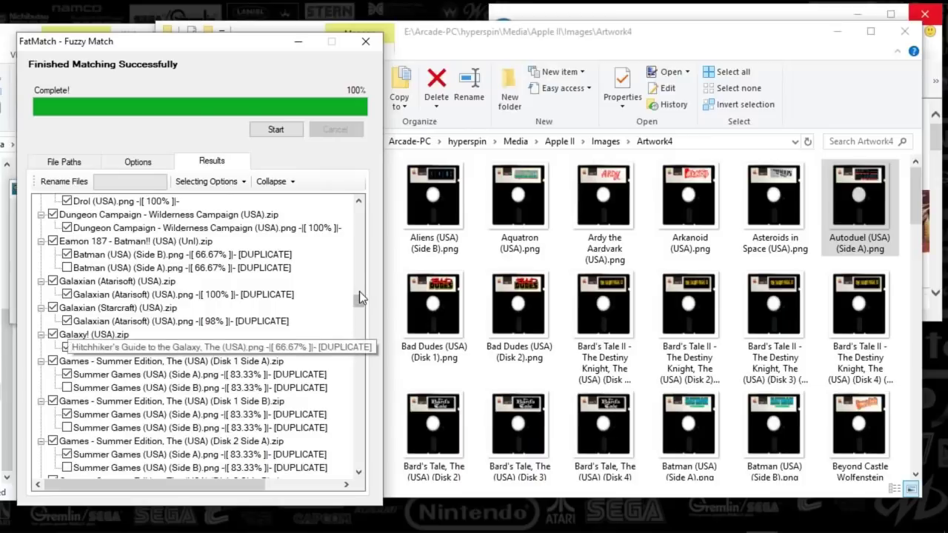
pyautogui.moveTo(359, 298); pyautogui.dragTo(359, 299)
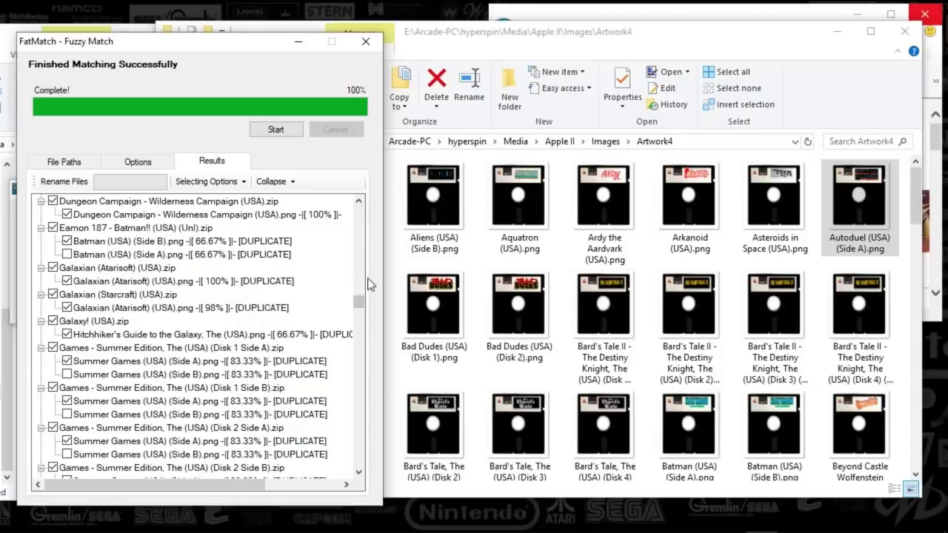
pyautogui.click(358, 472)
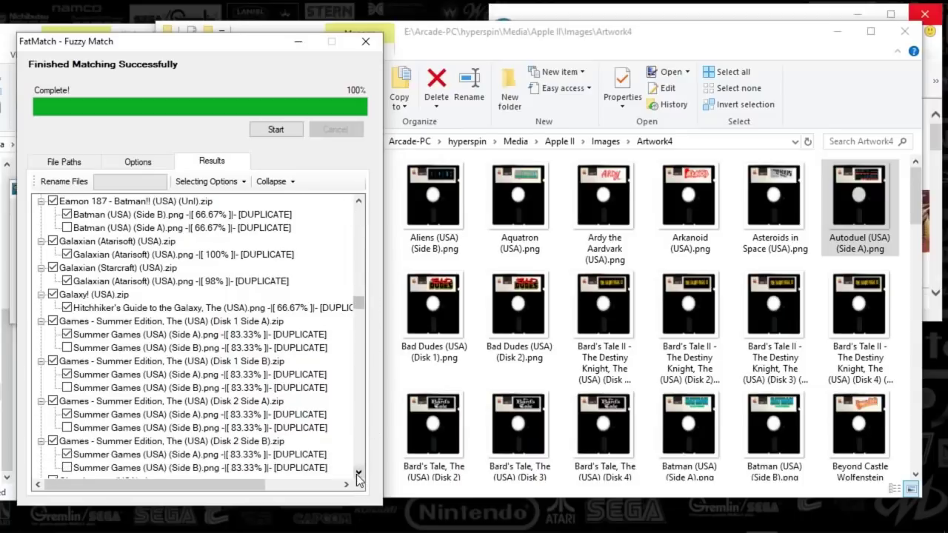
# - Examine the selected matches from Games - Summer Edition through the Indiana Jones and Karateka ROMs
pyautogui.click(359, 472)
pyautogui.click(359, 472)
pyautogui.click(358, 473)
pyautogui.click(358, 473)
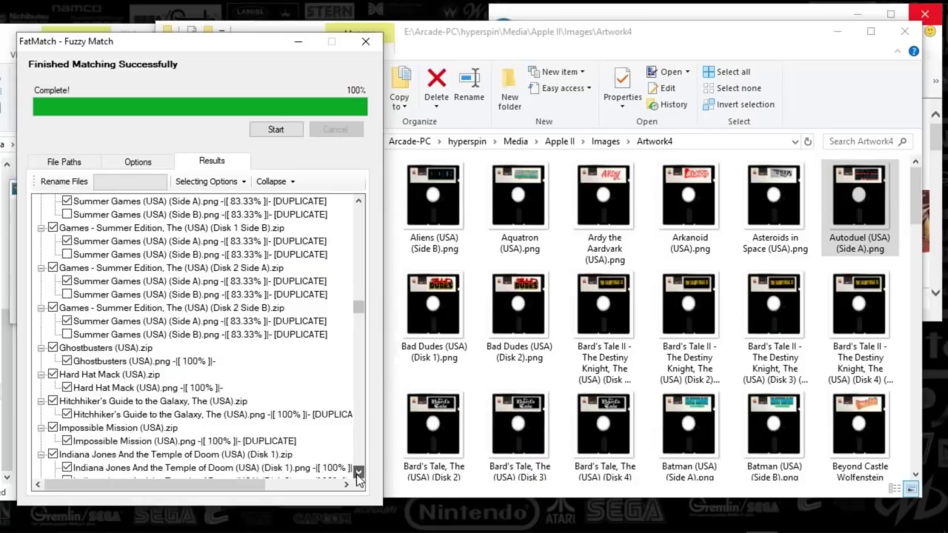
pyautogui.click(359, 473)
pyautogui.click(358, 474)
pyautogui.click(358, 473)
pyautogui.click(359, 474)
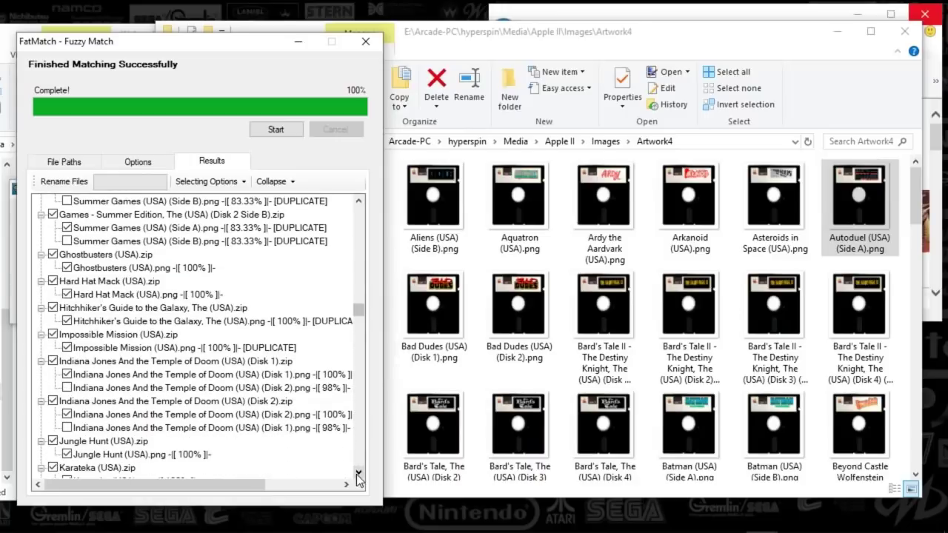
pyautogui.click(358, 473)
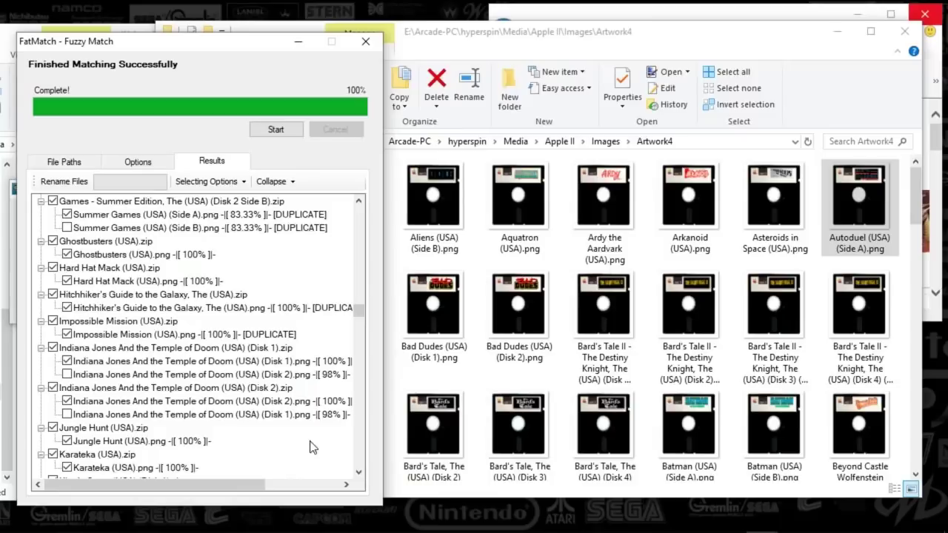
# - Examine the matches for the King's Quest and King's Quest II ROMs, comparing their disk numbers and match percentages
pyautogui.click(358, 474)
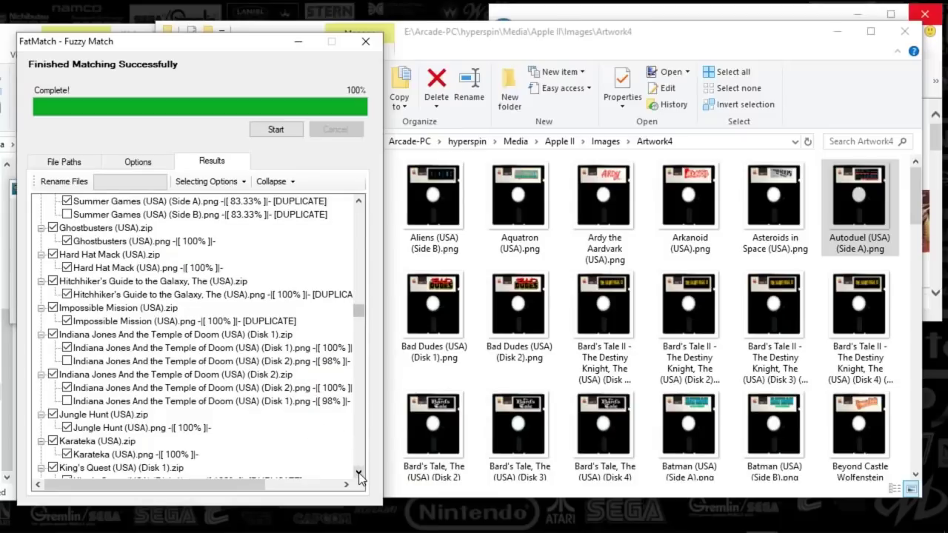
pyautogui.click(358, 474)
pyautogui.click(359, 474)
pyautogui.click(358, 474)
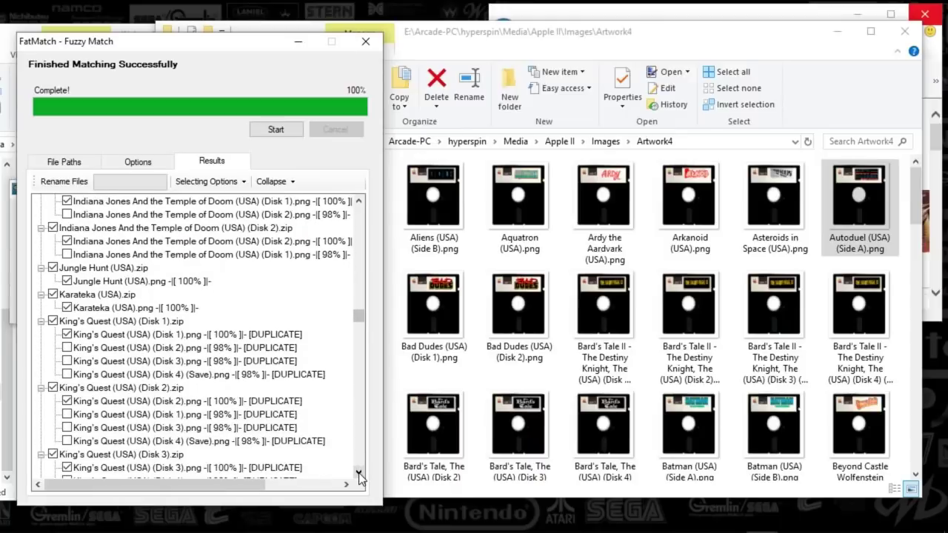
pyautogui.click(358, 474)
pyautogui.click(358, 474)
pyautogui.click(359, 474)
pyautogui.click(358, 474)
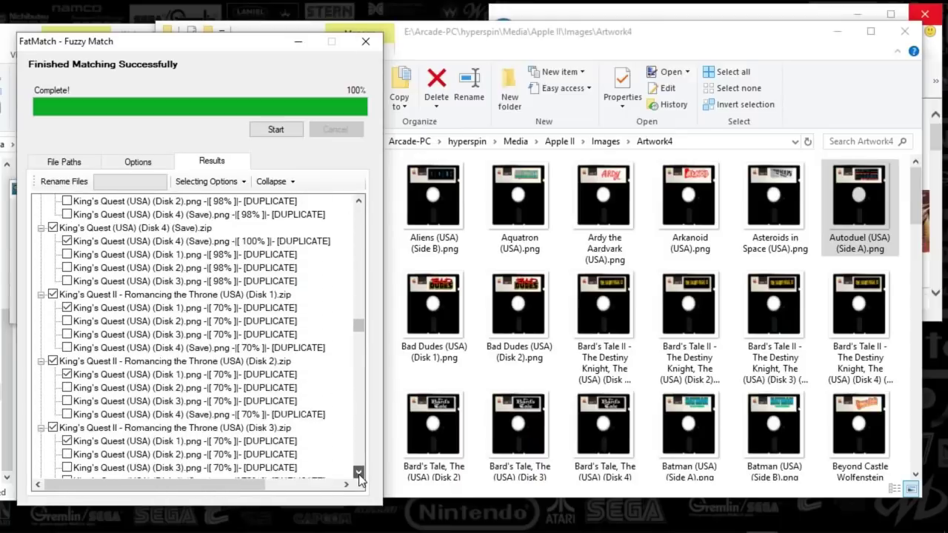
pyautogui.click(358, 474)
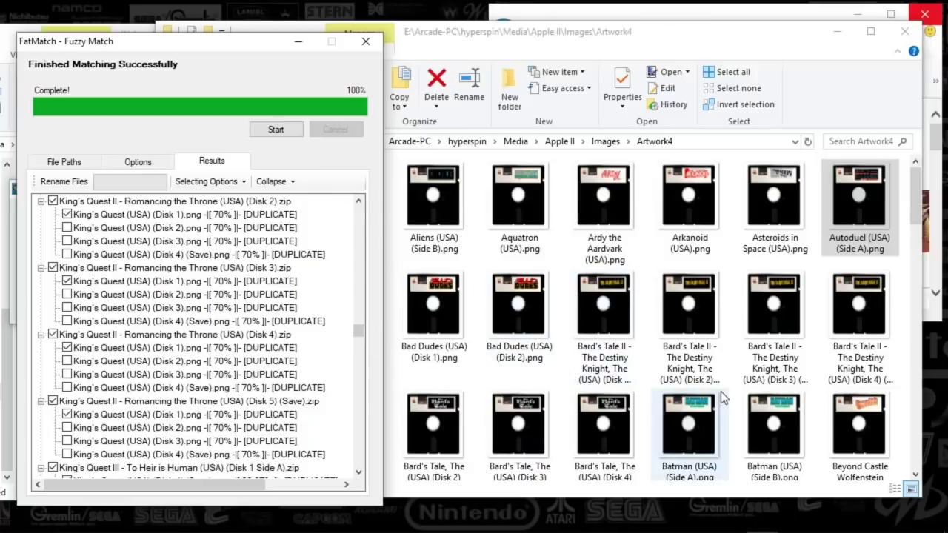
# - Locate the King's Quest images in the Artwork4 folder, view the Disk 1 image, and return to FatMatch
pyautogui.click(693, 392)
pyautogui.scroll(-10, 688, 389)
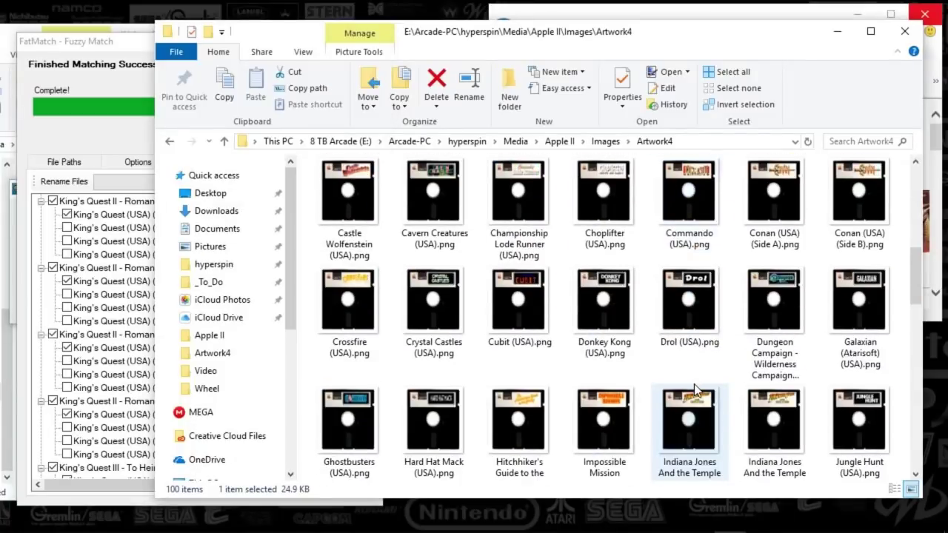
pyautogui.scroll(5, 688, 389)
pyautogui.scroll(3, 687, 387)
pyautogui.scroll(-6, 859, 415)
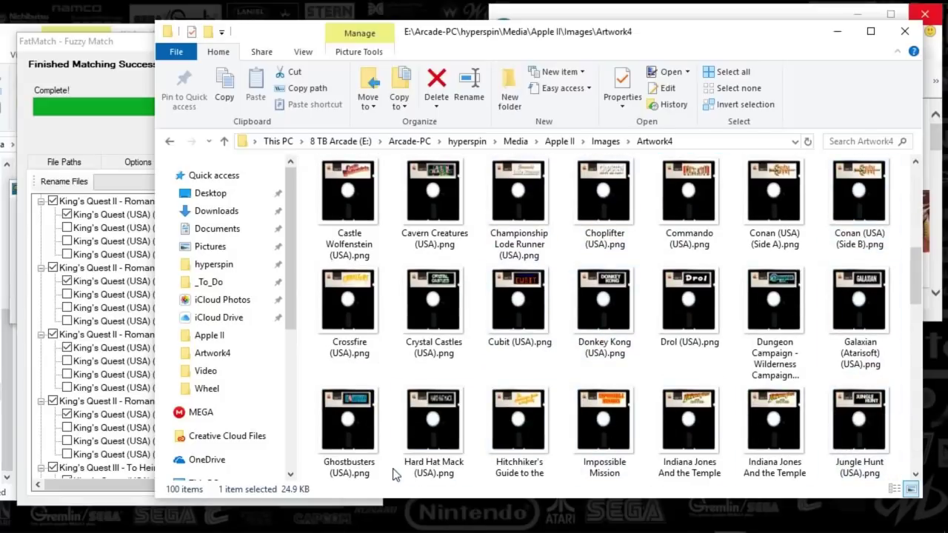
pyautogui.scroll(-3, 846, 469)
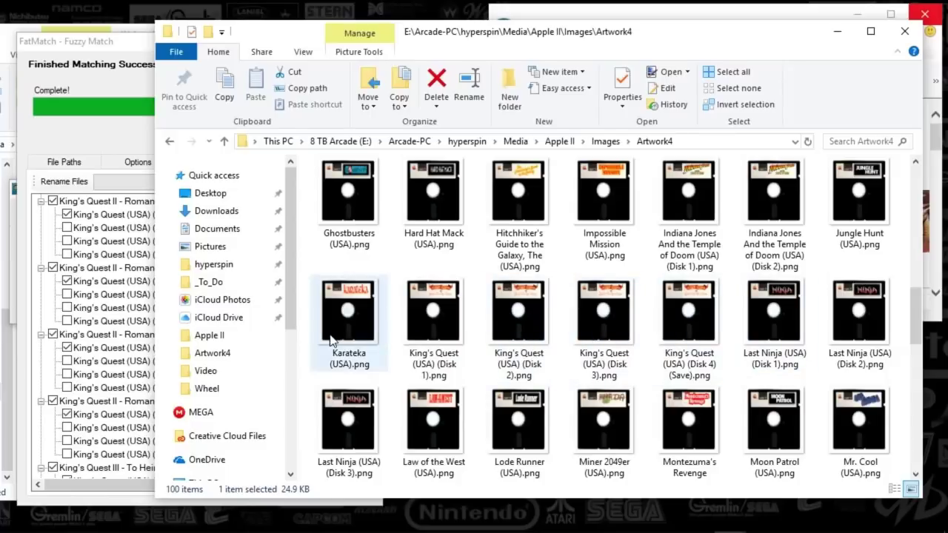
pyautogui.click(428, 338)
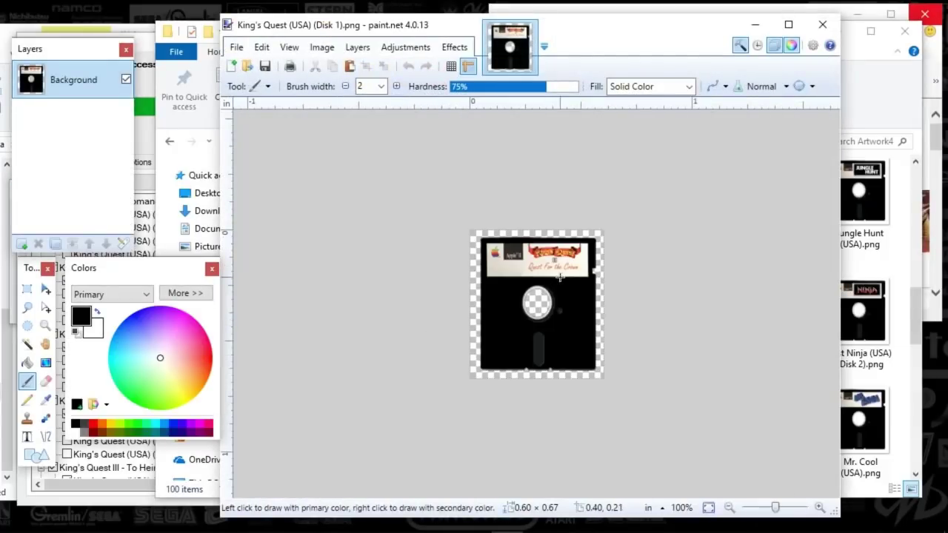
pyautogui.click(835, 32)
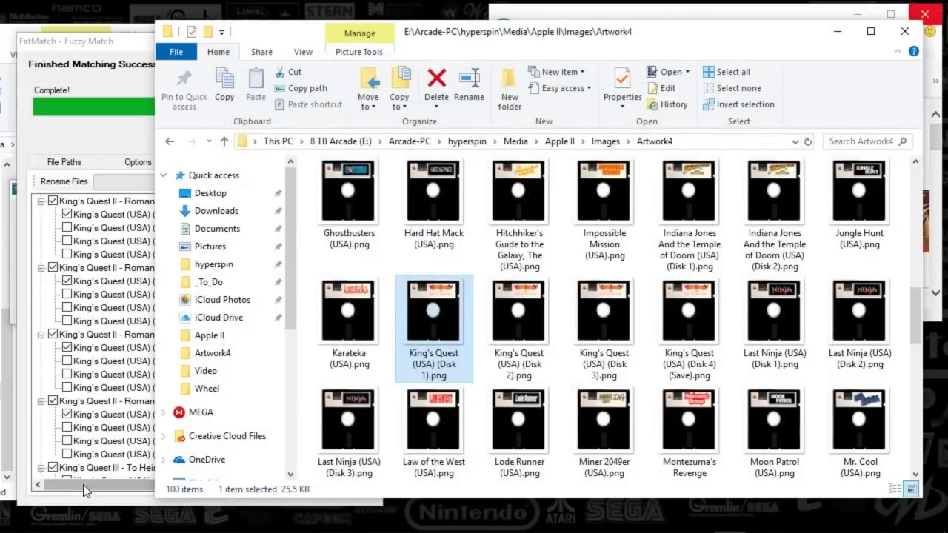
pyautogui.click(82, 489)
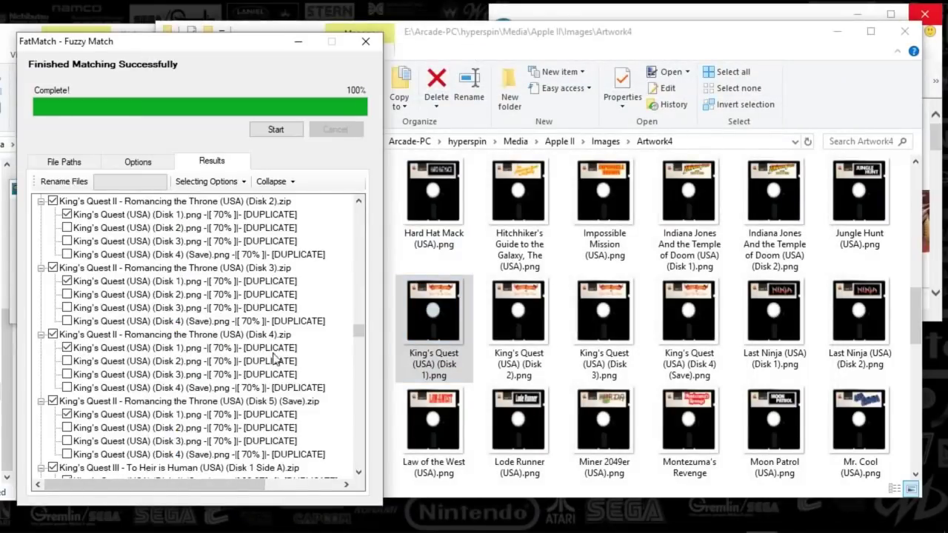
# - Examine the remaining matches from King's Quest III to Zork I at the end of the results
pyautogui.click(361, 473)
pyautogui.click(361, 473)
pyautogui.moveTo(362, 474); pyautogui.dragTo(362, 480)
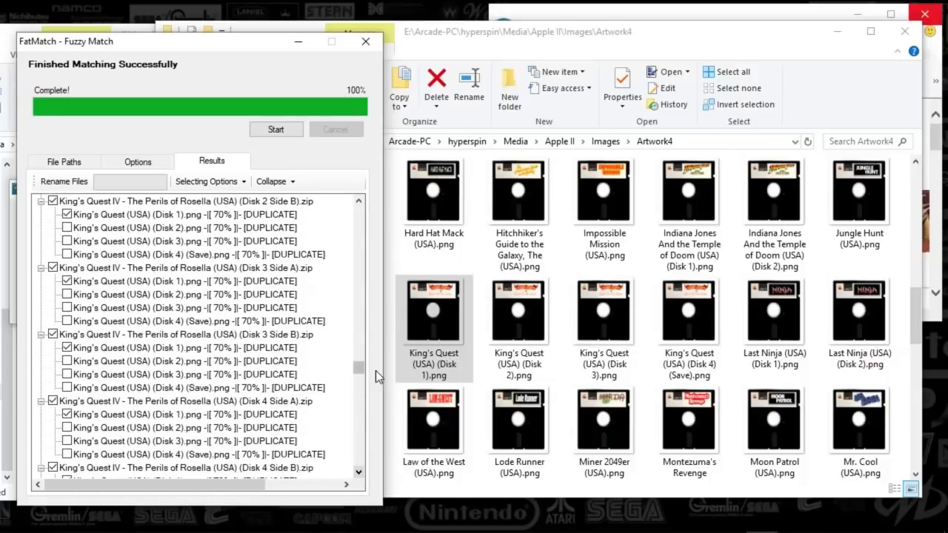
pyautogui.moveTo(358, 367); pyautogui.dragTo(359, 472)
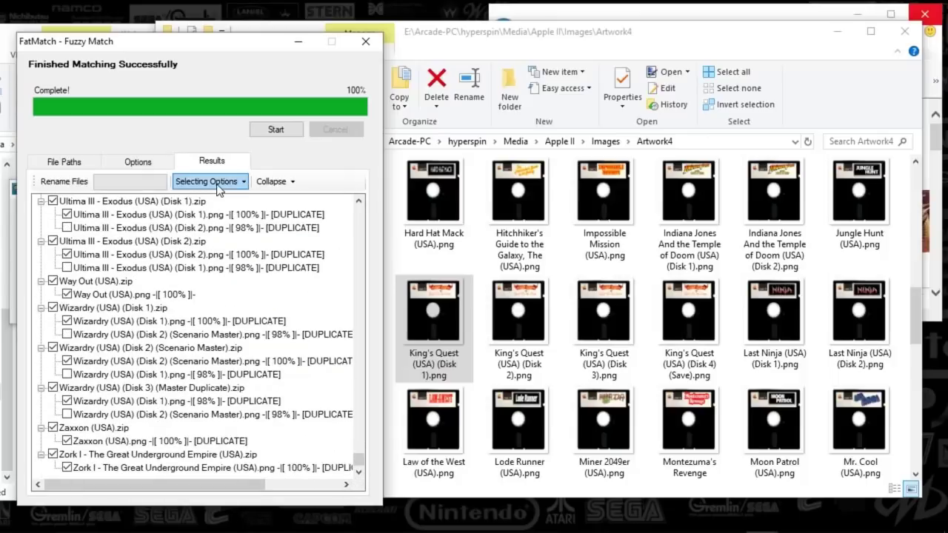
# - Rename the files for the selected matches in FatMatch, and open the FM_Renamed folder inside Artwork4
pyautogui.click(65, 182)
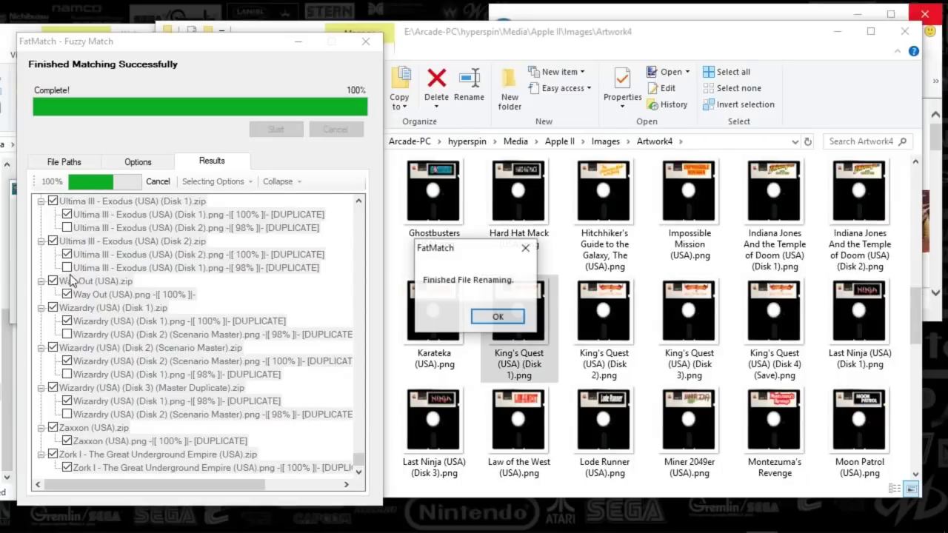
pyautogui.click(497, 317)
pyautogui.click(405, 204)
pyautogui.doubleClick(351, 202)
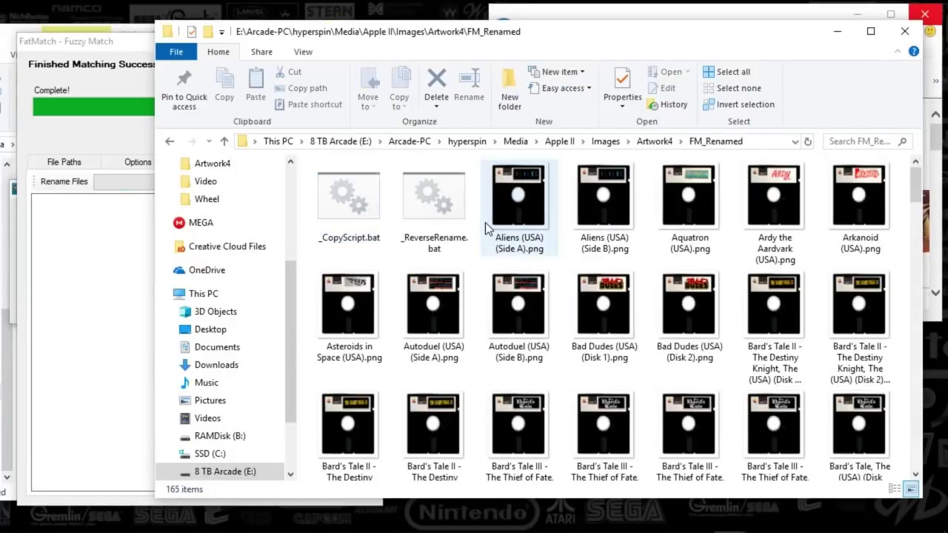
# - Move all renamed images from FM_Renamed into the Artwork4 folder, leaving out _CopyScript.bat and _ReverseRename.bat
pyautogui.hotkey('ctrl', 'a')
pyautogui.keyDown('ctrl'); pyautogui.click(465, 220); pyautogui.keyUp('ctrl')
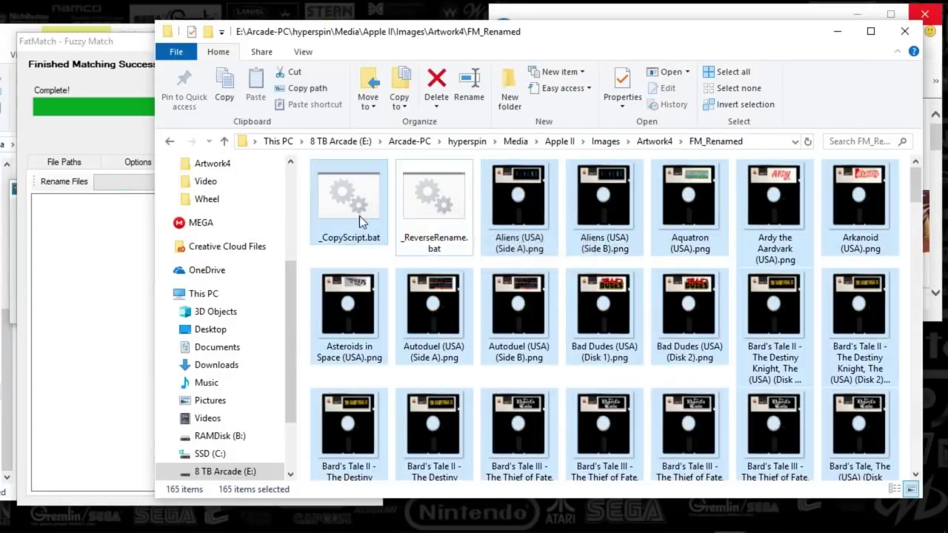
pyautogui.keyDown('ctrl'); pyautogui.click(377, 216); pyautogui.keyUp('ctrl')
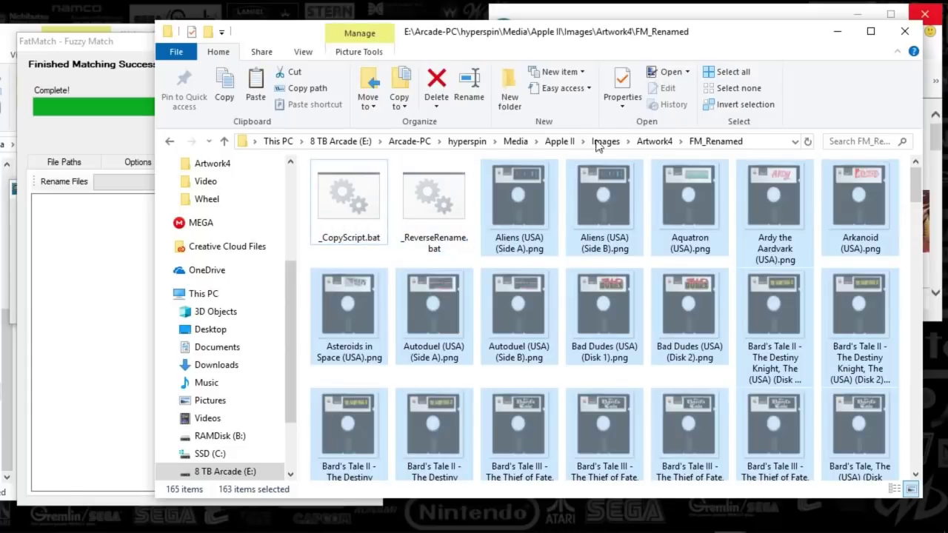
pyautogui.click(657, 142)
pyautogui.rightClick(485, 277)
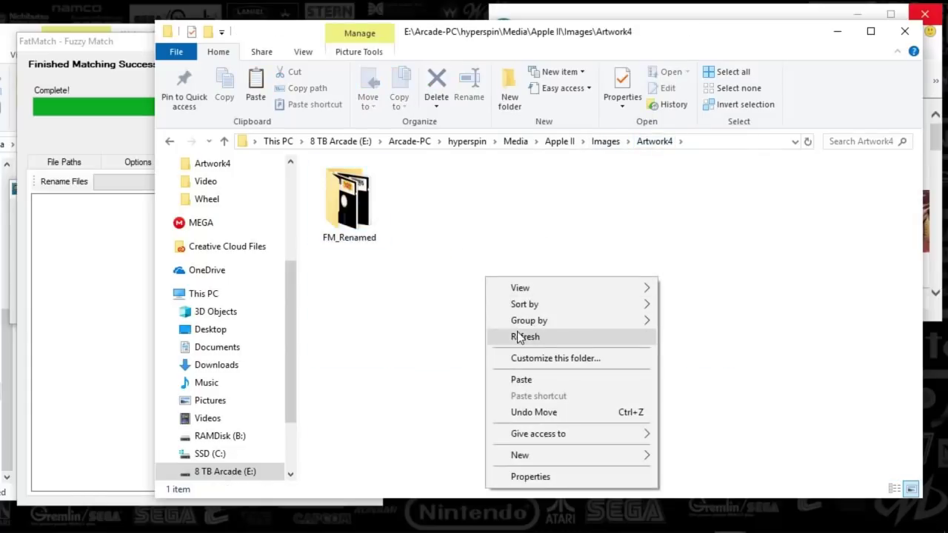
pyautogui.click(521, 379)
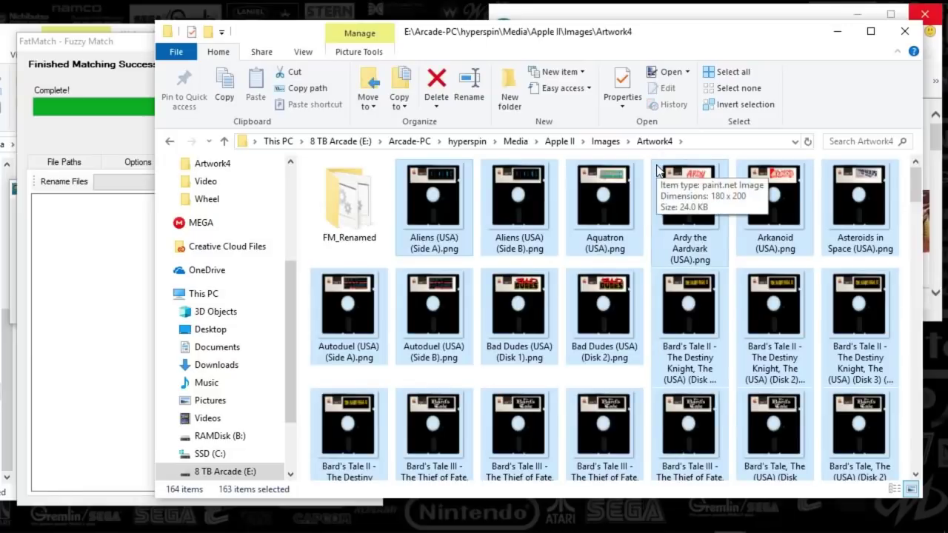
# - Go back to the Apple II Images folder and check the FatMatch window
pyautogui.click(603, 142)
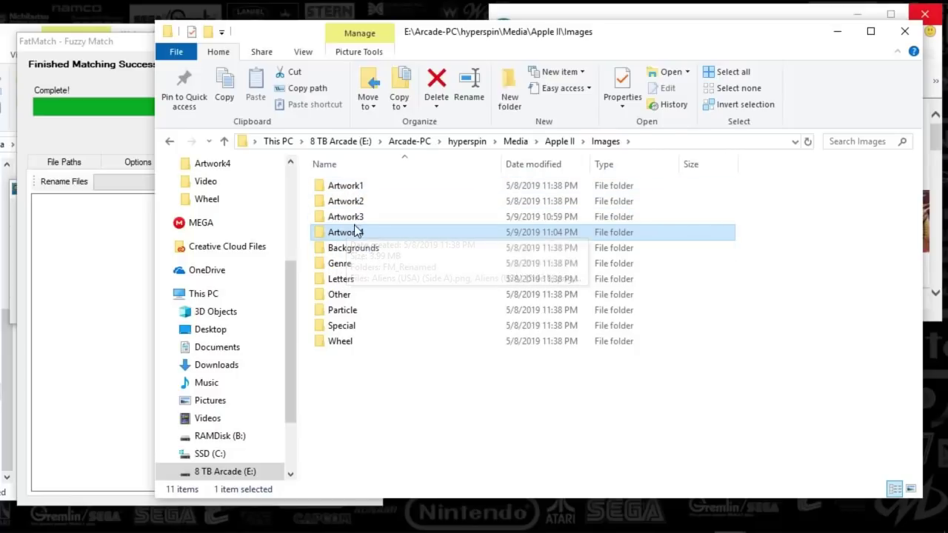
pyautogui.click(89, 302)
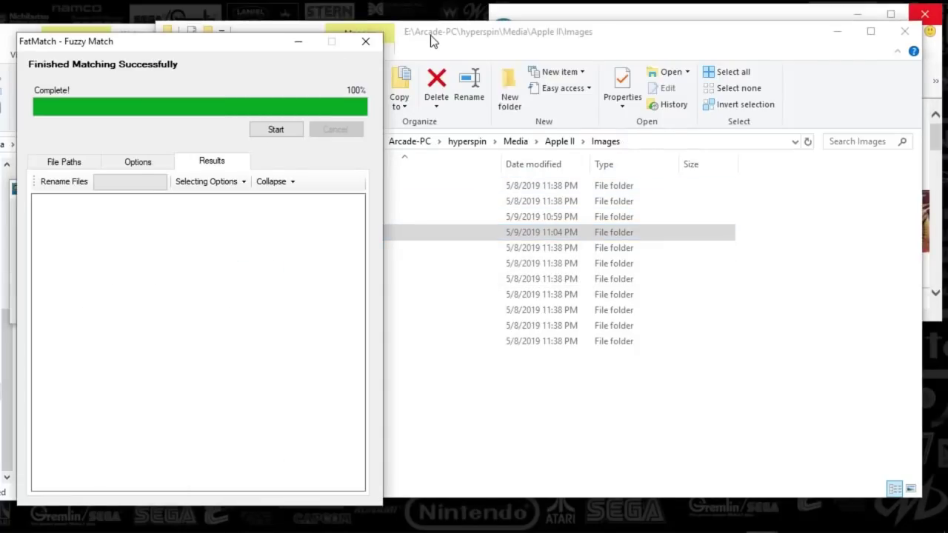
pyautogui.click(444, 398)
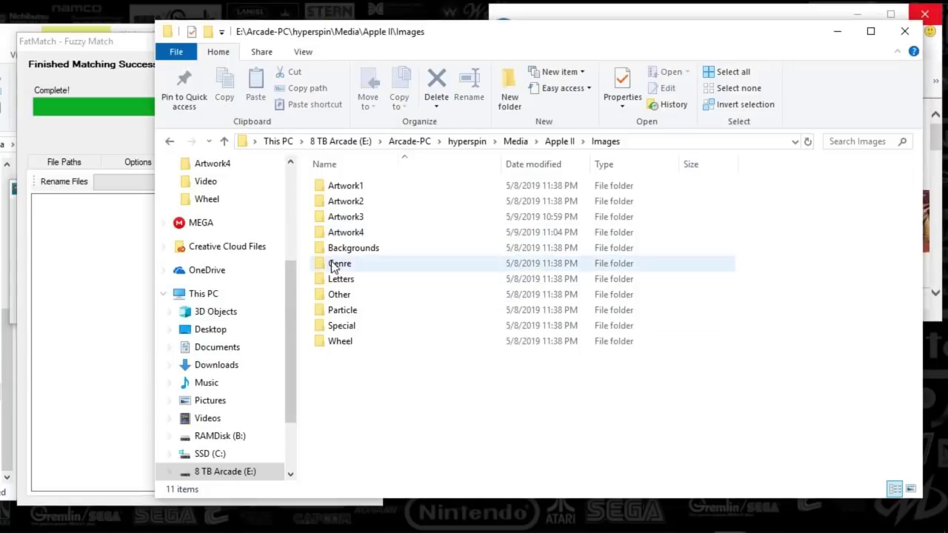
# - Close the FatMatch windows and return the K: source window to the Apple II Images folder
pyautogui.click(57, 277)
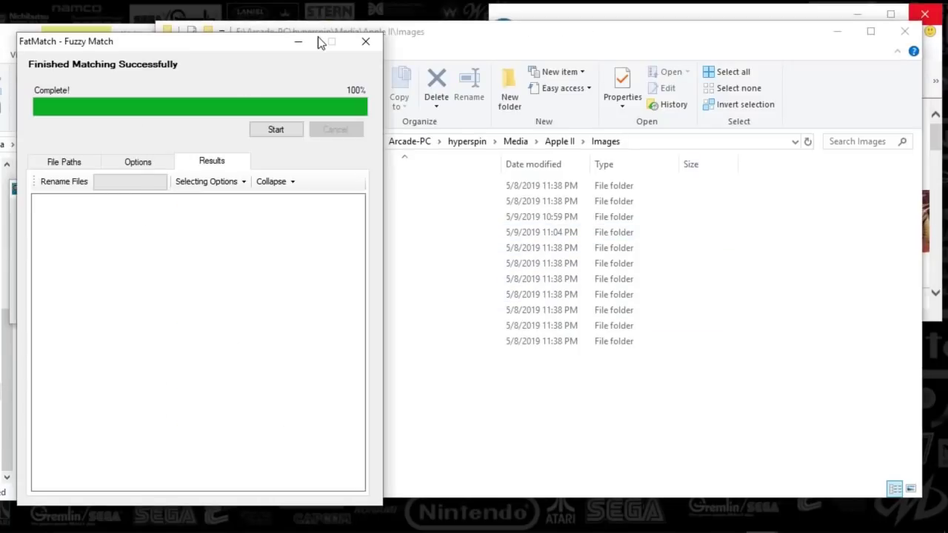
pyautogui.hotkey('alt', 'F4')
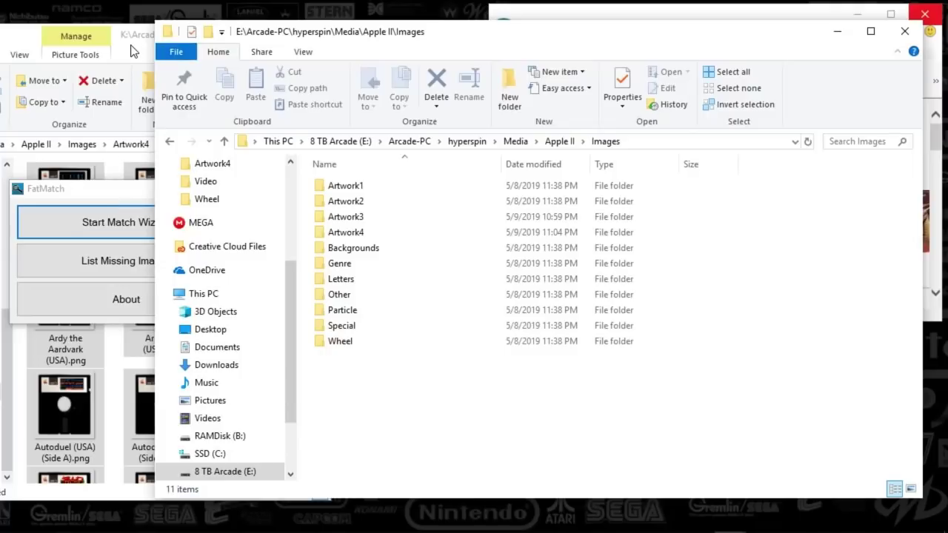
pyautogui.click(140, 177)
pyautogui.click(80, 144)
pyautogui.click(423, 408)
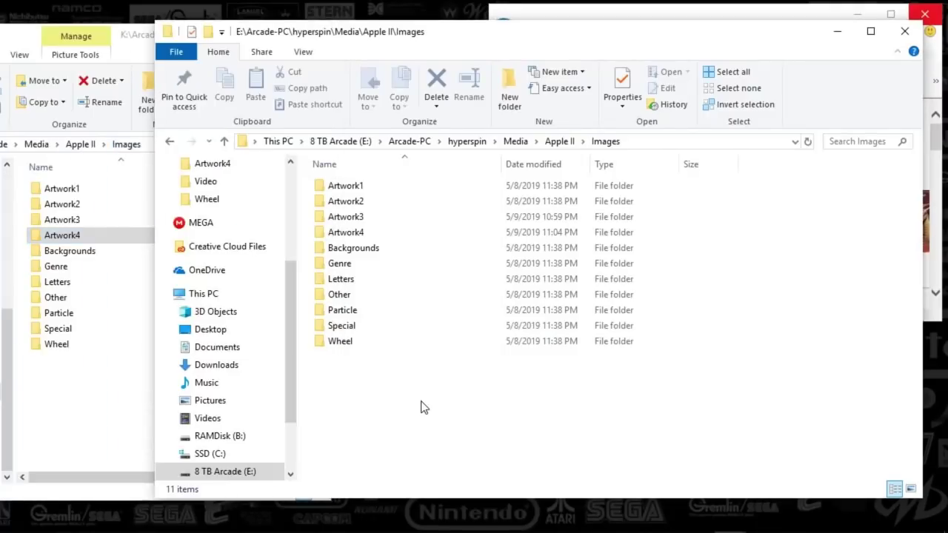
# - Check the Backgrounds folder in the E: Apple II Images folder, and open Genre\Backgrounds there
pyautogui.doubleClick(358, 252)
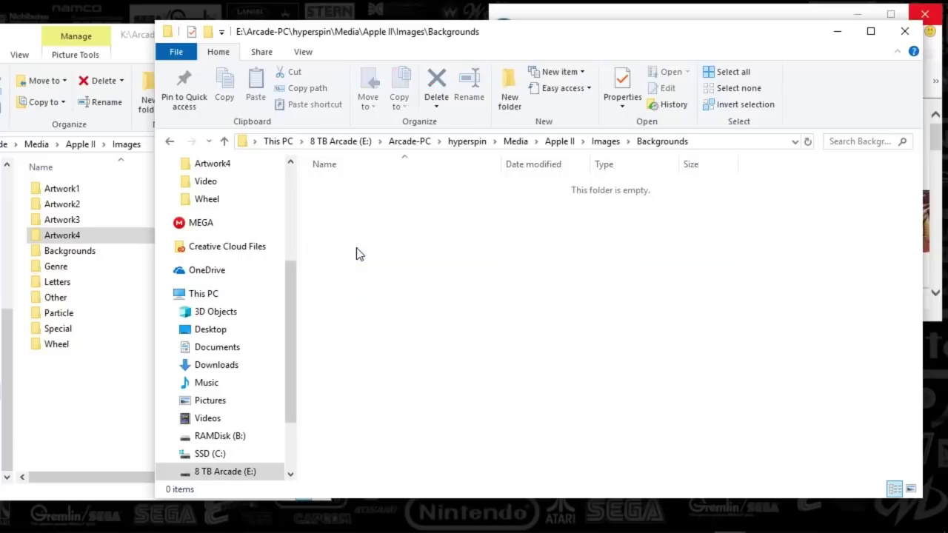
pyautogui.click(605, 141)
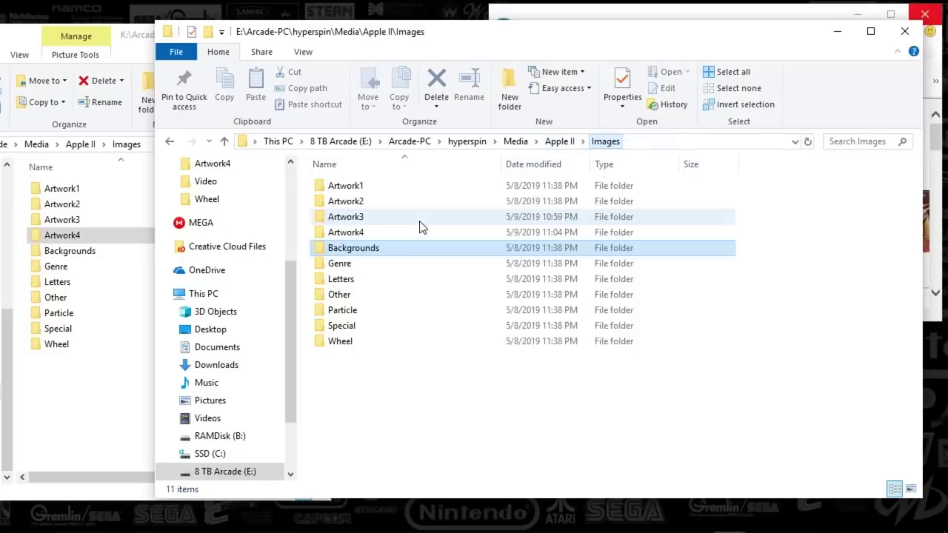
pyautogui.click(352, 268)
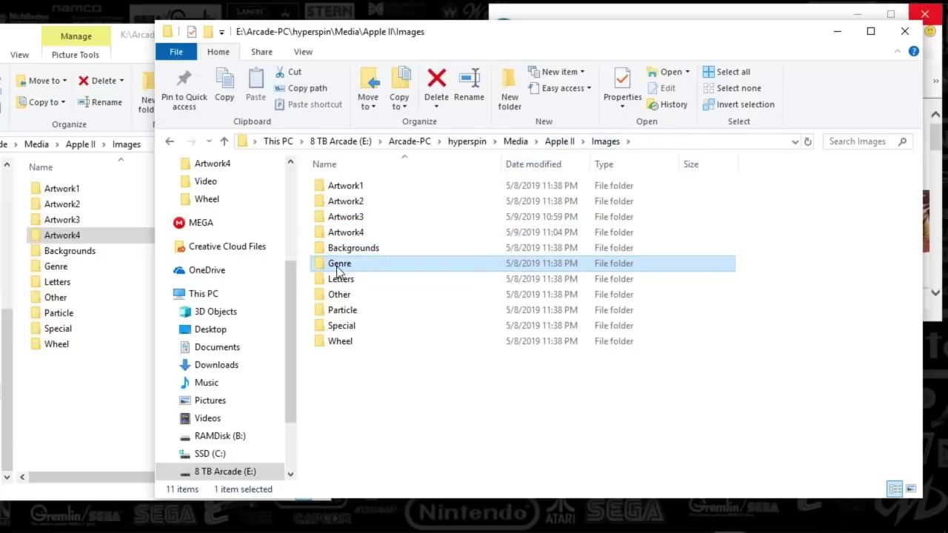
pyautogui.doubleClick(341, 268)
pyautogui.doubleClick(339, 190)
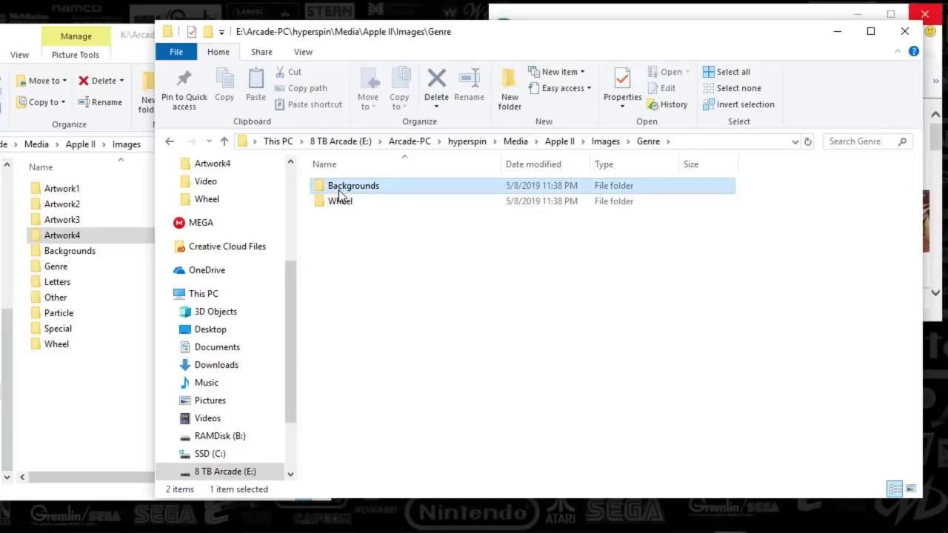
# - Move all genre background images from the K: drive's Apple II Genre\Backgrounds folder into the matching HyperSpin folder on E:
pyautogui.click(123, 403)
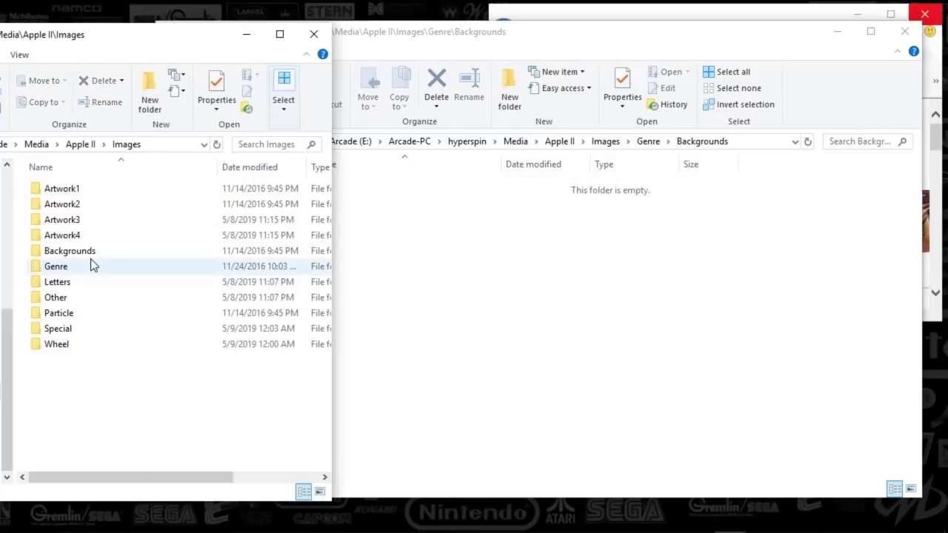
pyautogui.doubleClick(84, 252)
pyautogui.click(82, 144)
pyautogui.doubleClick(38, 268)
pyautogui.doubleClick(59, 189)
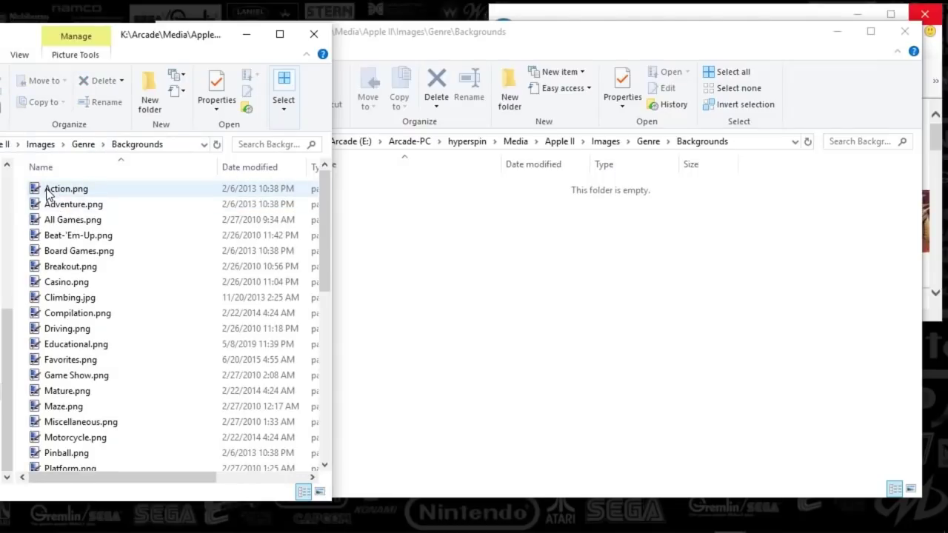
pyautogui.hotkey('ctrl', 'a')
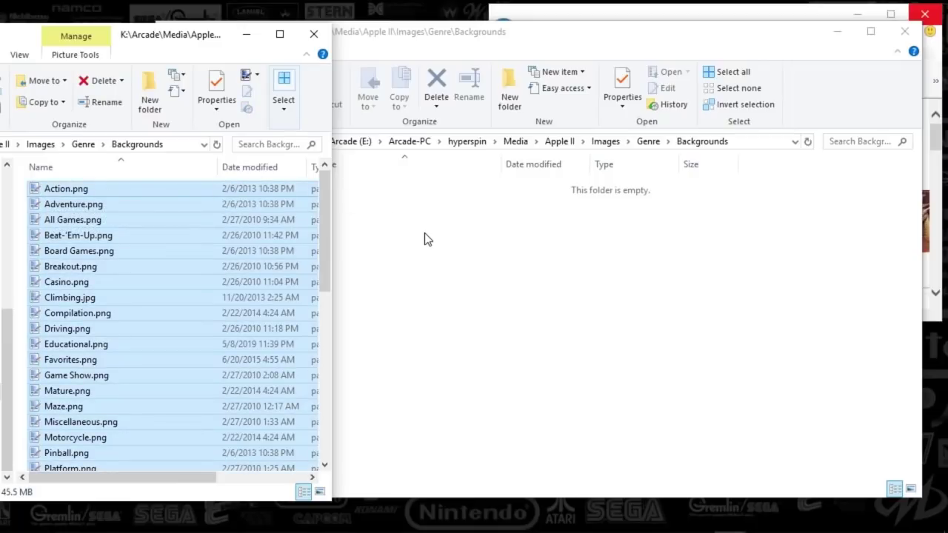
pyautogui.click(455, 280)
pyautogui.hotkey('ctrl', 'v')
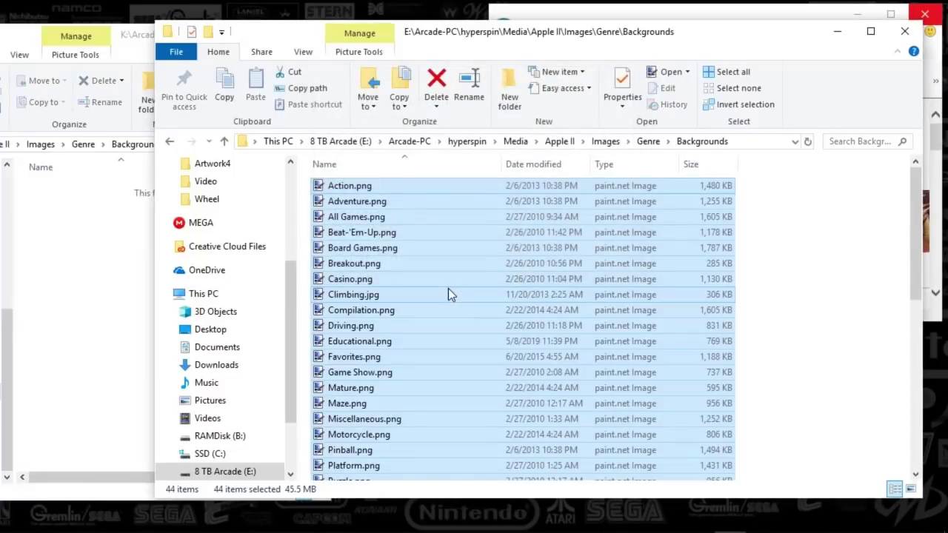
# - Display the images in the E: Genre\Backgrounds folder as thumbnails
pyautogui.rightClick(309, 268)
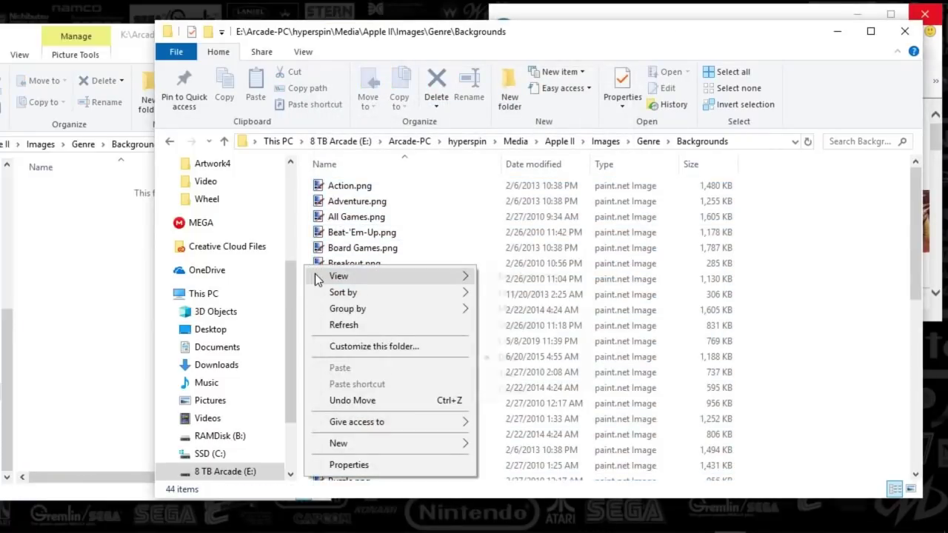
pyautogui.moveTo(337, 275)
pyautogui.click(516, 290)
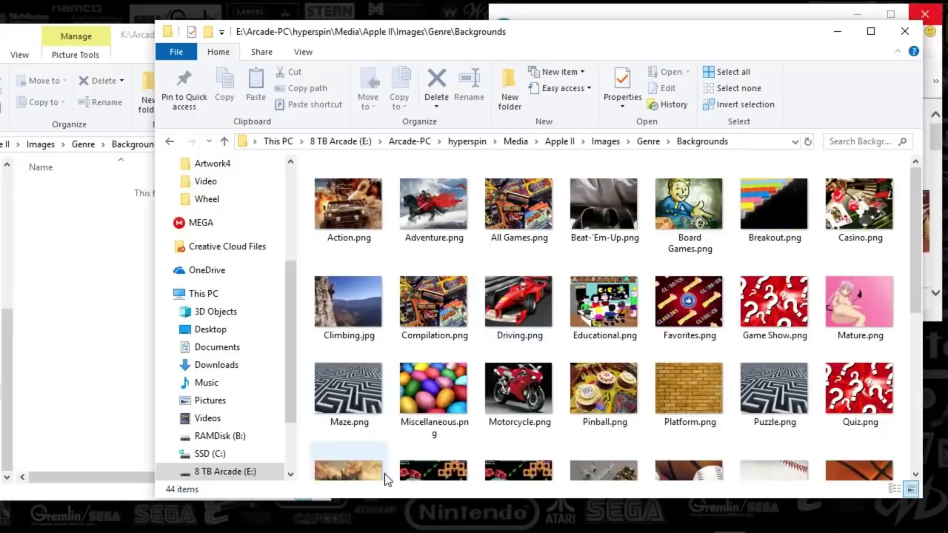
# - Open hyperspin\Databases\Apple II in a separate Explorer window and narrow it so the background images stay visible beside it
pyautogui.moveTo(774, 520)
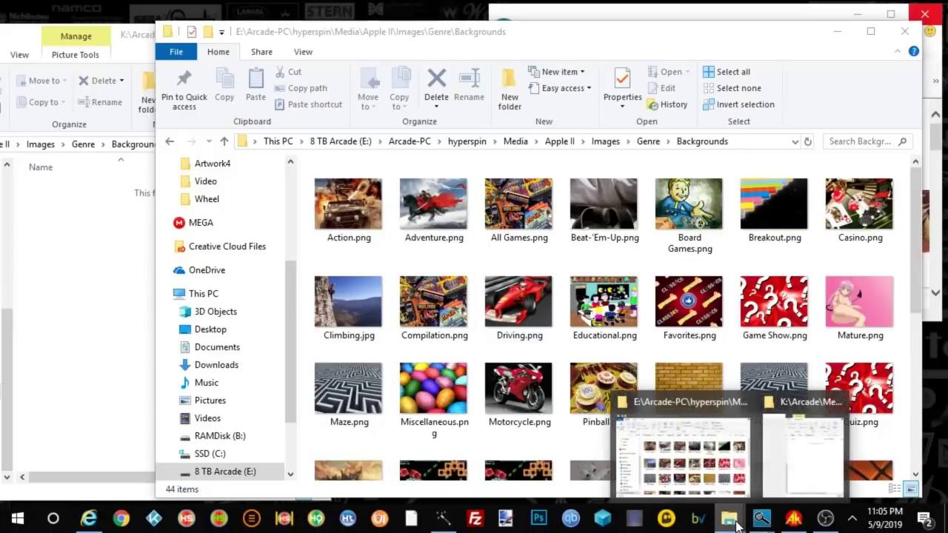
pyautogui.rightClick(740, 524)
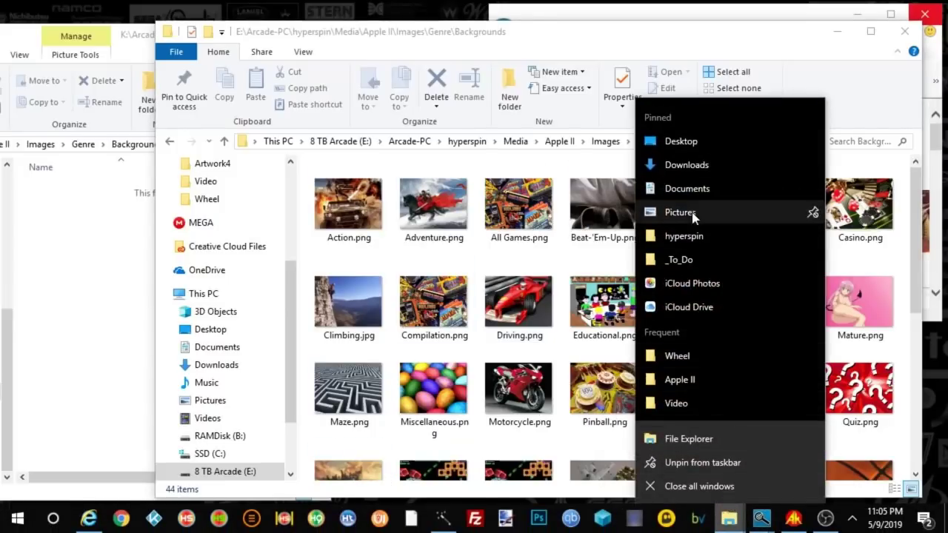
pyautogui.click(685, 236)
pyautogui.moveTo(545, 63); pyautogui.dragTo(403, 52)
pyautogui.doubleClick(238, 213)
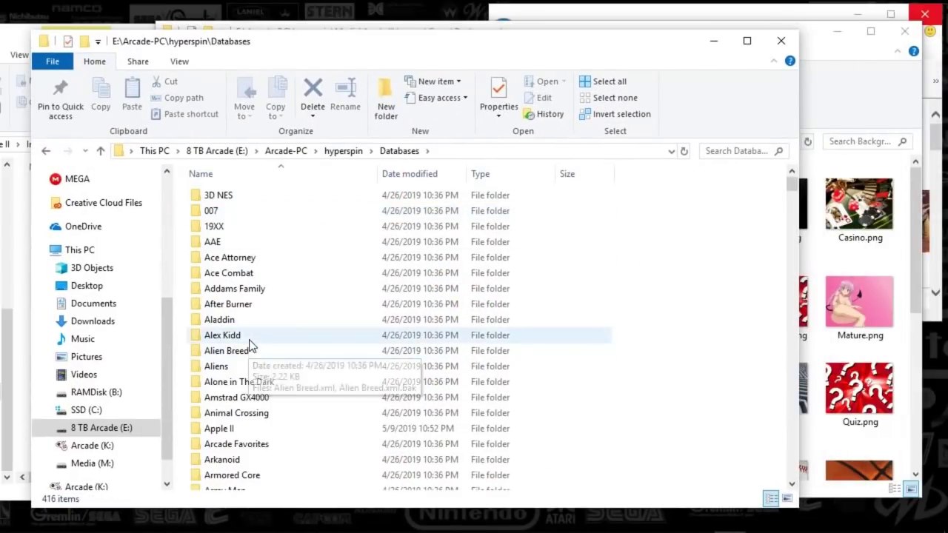
pyautogui.doubleClick(234, 430)
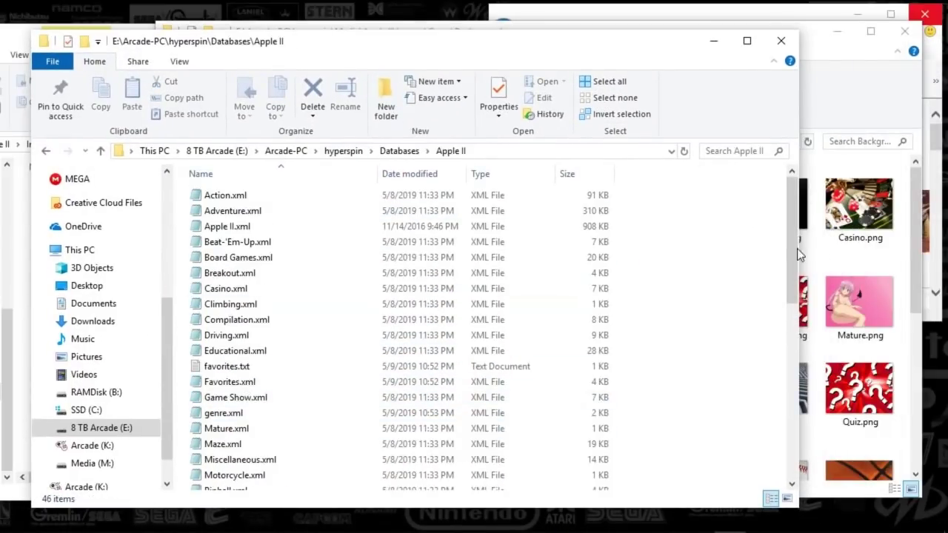
pyautogui.moveTo(799, 249); pyautogui.dragTo(345, 249)
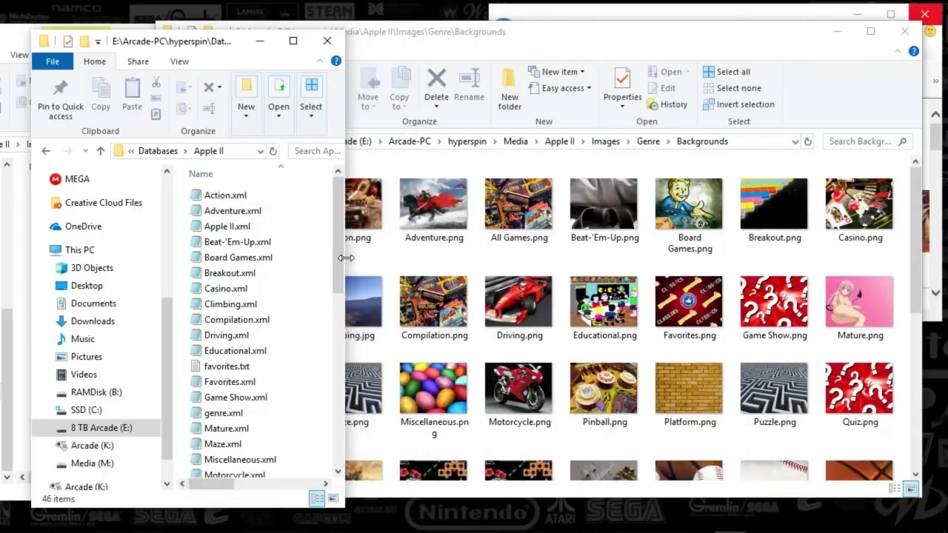
# - Compare the genre background images with the genre XML files in the Apple II database folder
pyautogui.click(683, 305)
pyautogui.scroll(-5, 614, 319)
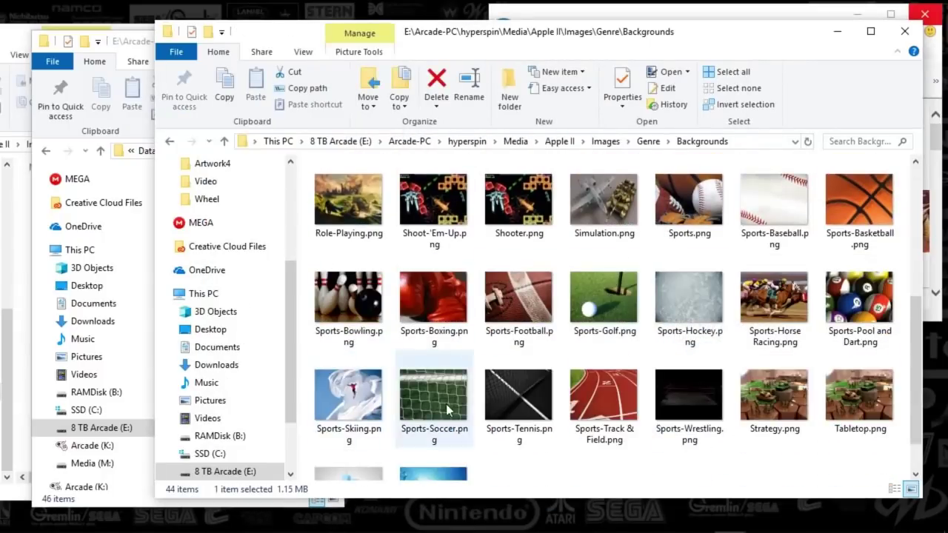
pyautogui.click(114, 30)
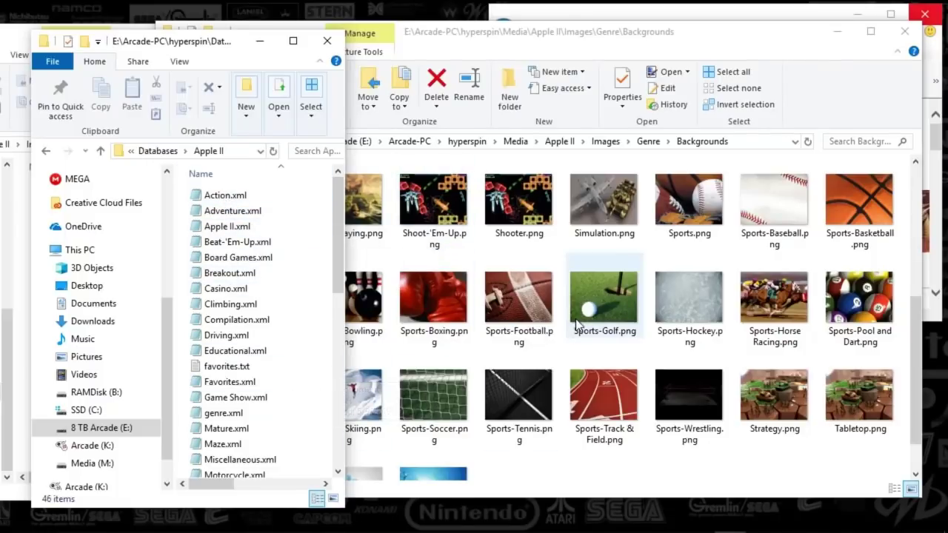
pyautogui.click(433, 400)
pyautogui.scroll(4, 478, 382)
pyautogui.click(519, 366)
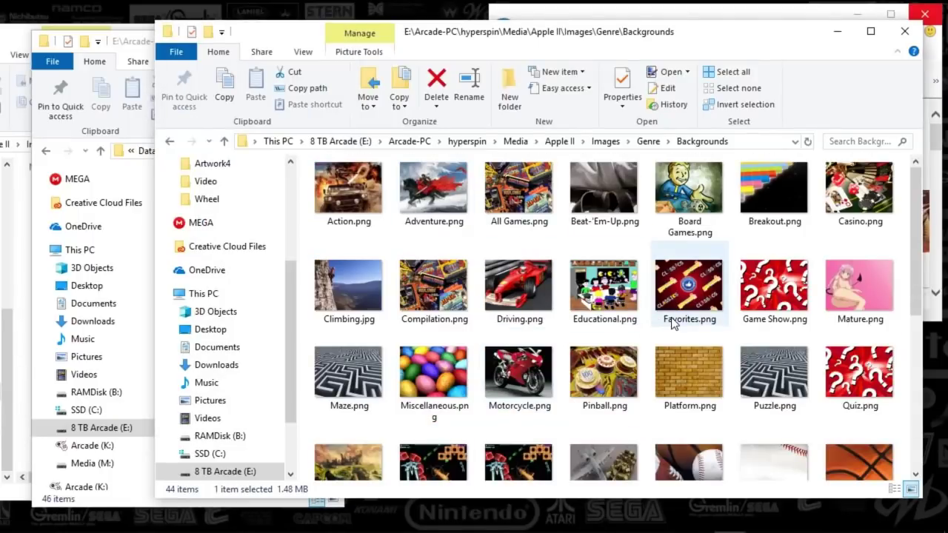
pyautogui.click(143, 49)
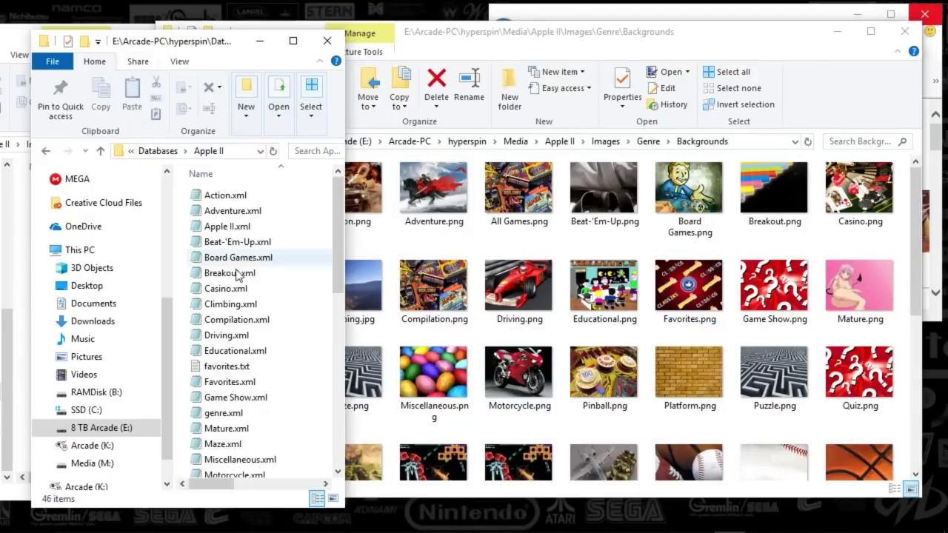
pyautogui.click(468, 357)
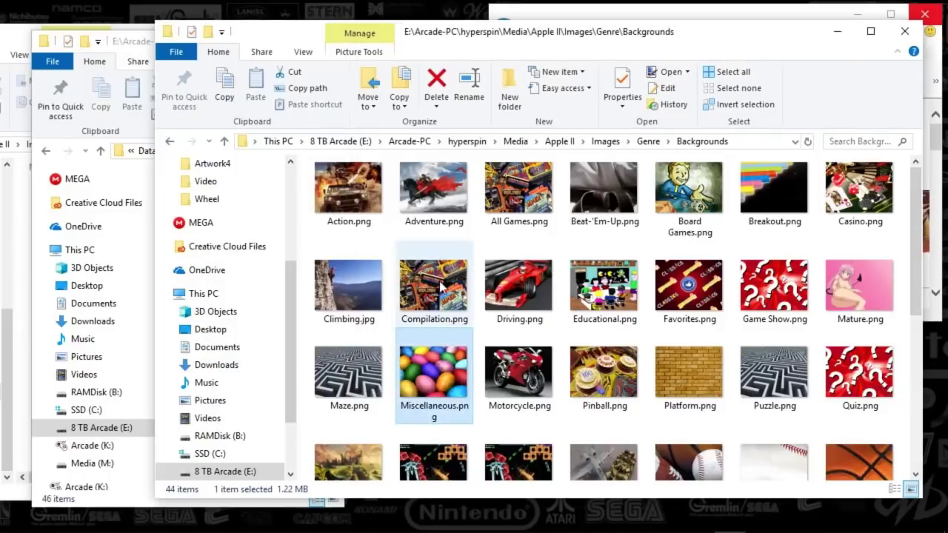
# - Move all genre wheel images from the K: drive's Apple II Genre\Wheel folder into the matching HyperSpin folder on E:
pyautogui.click(649, 141)
pyautogui.click(354, 206)
pyautogui.doubleClick(351, 205)
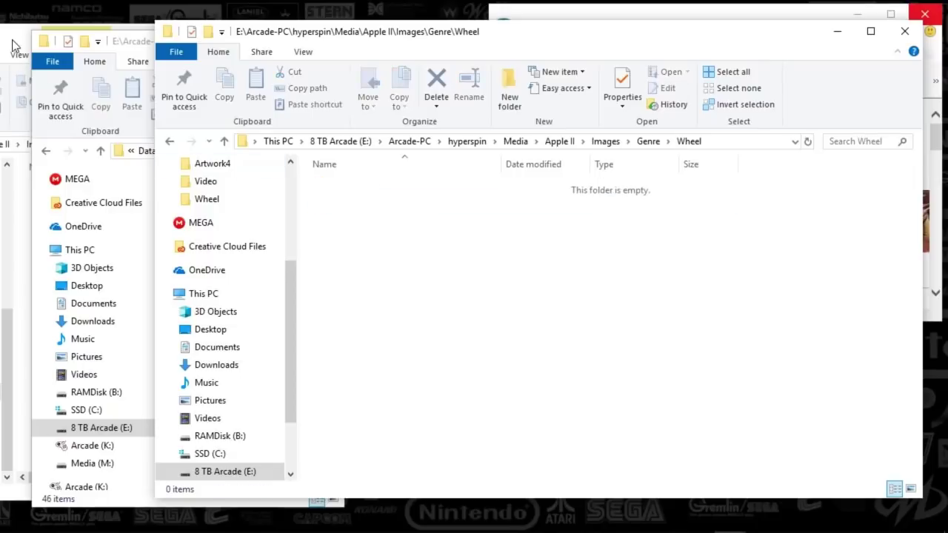
pyautogui.click(11, 41)
pyautogui.click(86, 144)
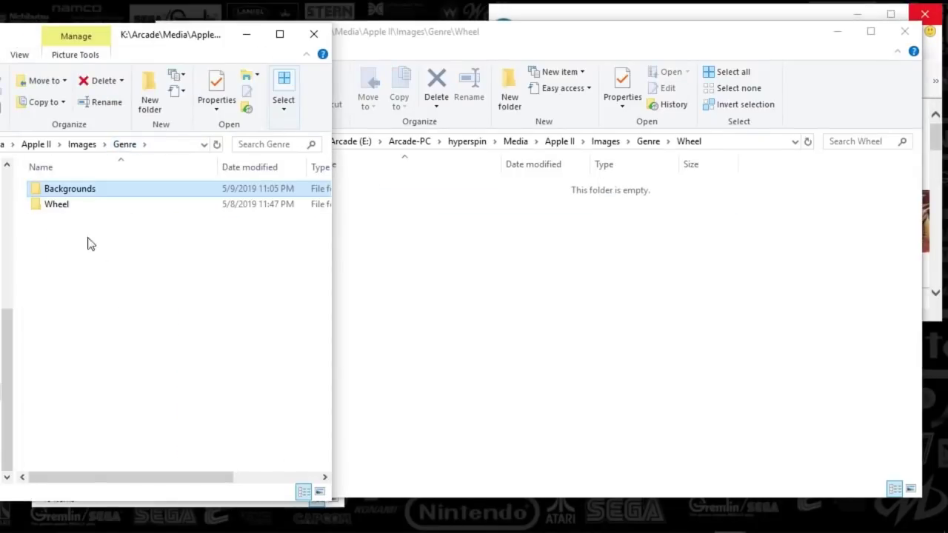
pyautogui.doubleClick(66, 203)
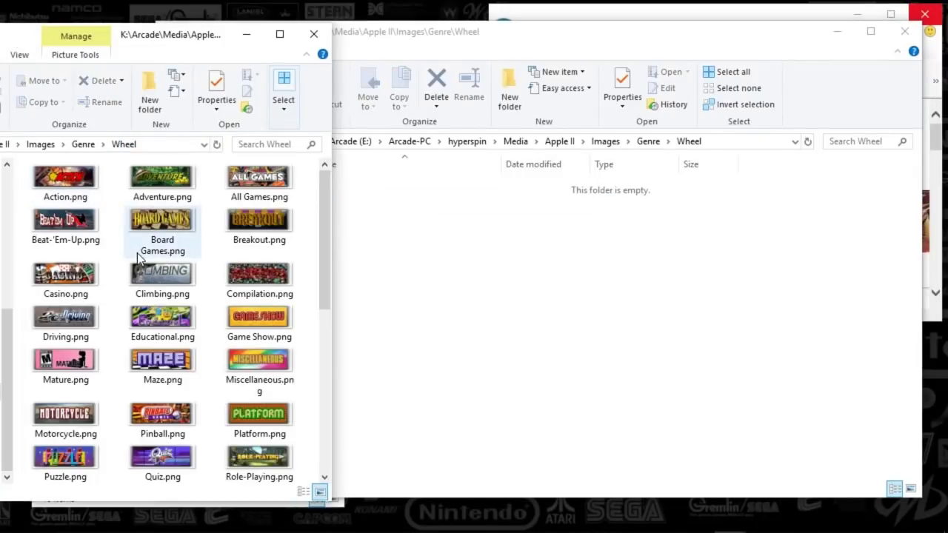
pyautogui.hotkey('ctrl', 'a')
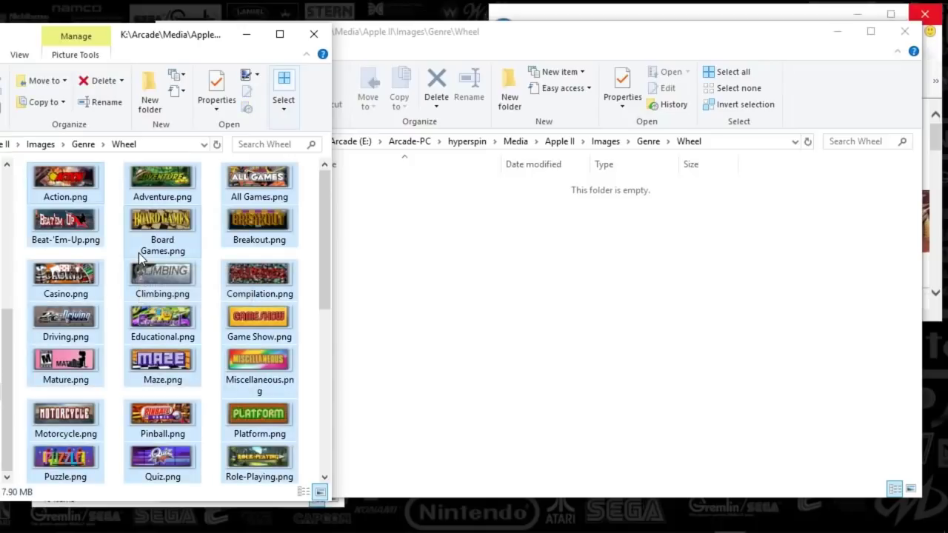
pyautogui.hotkey('ctrl', 'x')
pyautogui.click(474, 286)
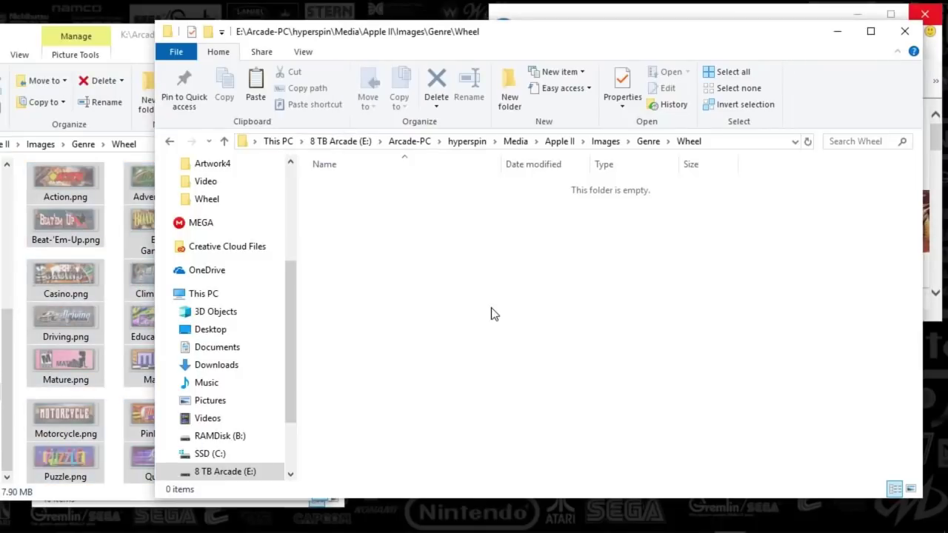
pyautogui.hotkey('ctrl', 'v')
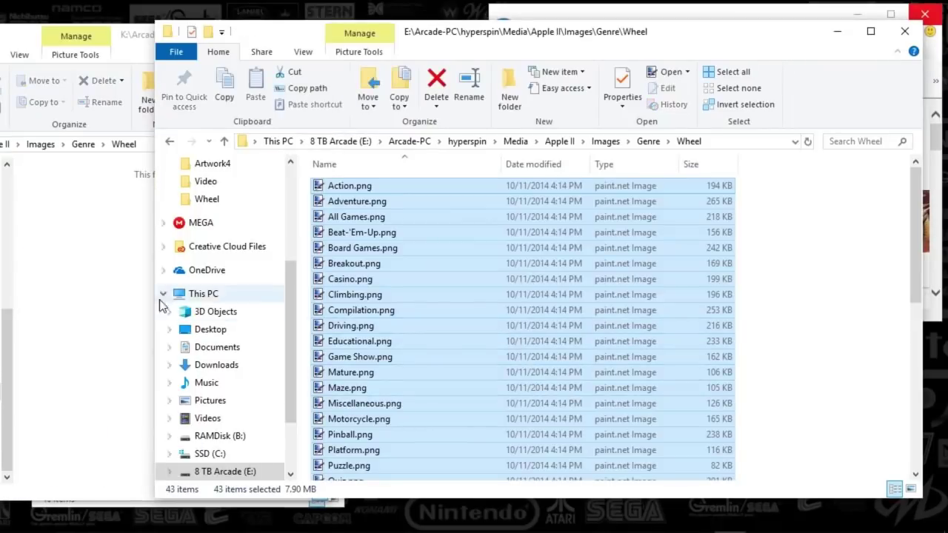
# - Arrange the Apple II database window beside the Genre\Wheel window and compare the XML file names with the wheel image names
pyautogui.click(105, 292)
pyautogui.click(296, 507)
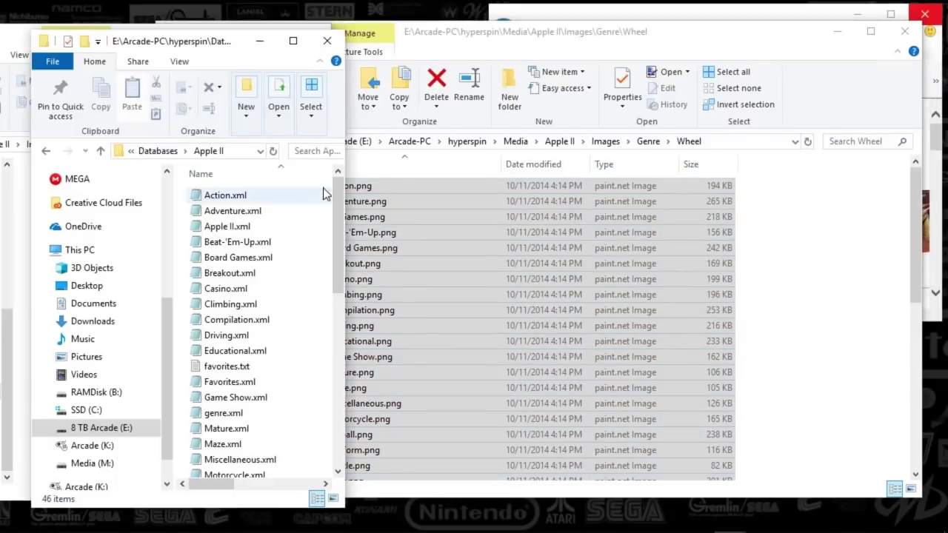
pyautogui.moveTo(419, 35); pyautogui.dragTo(485, 38)
pyautogui.click(186, 47)
pyautogui.moveTo(337, 223)
pyautogui.mouseDown()
pyautogui.moveTo(334, 412)
pyautogui.moveTo(334, 222)
pyautogui.mouseUp()
pyautogui.click(429, 327)
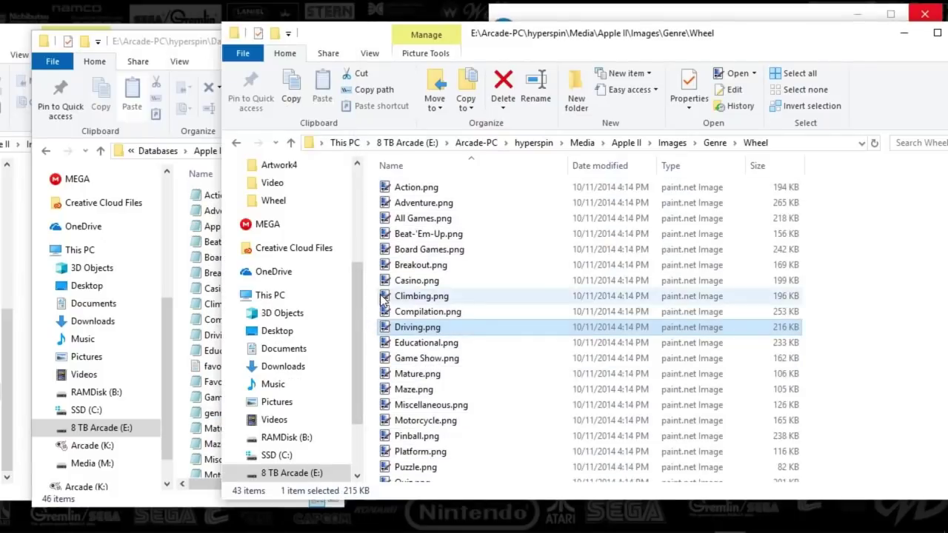
pyautogui.click(215, 274)
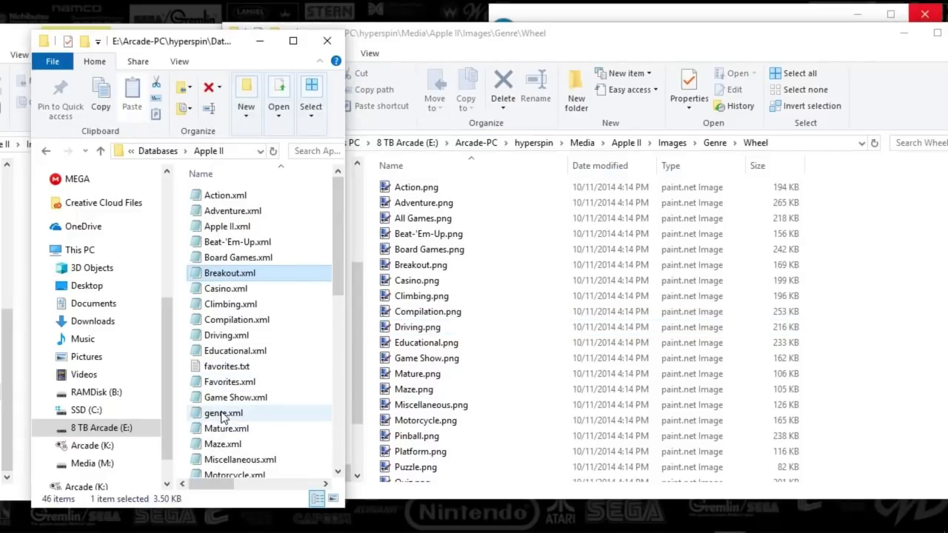
pyautogui.click(222, 413)
pyautogui.keyDown('ctrl'); pyautogui.click(227, 382); pyautogui.keyUp('ctrl')
pyautogui.click(446, 494)
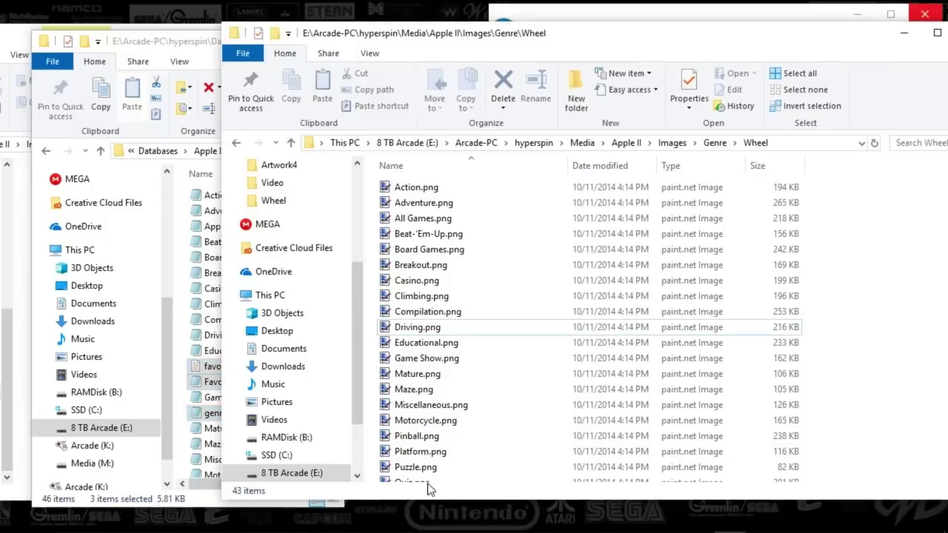
pyautogui.click(209, 337)
pyautogui.click(460, 296)
# - Open the Letters folder in the E: Apple II Images folder, and bring the Databases window to the front
pyautogui.click(673, 143)
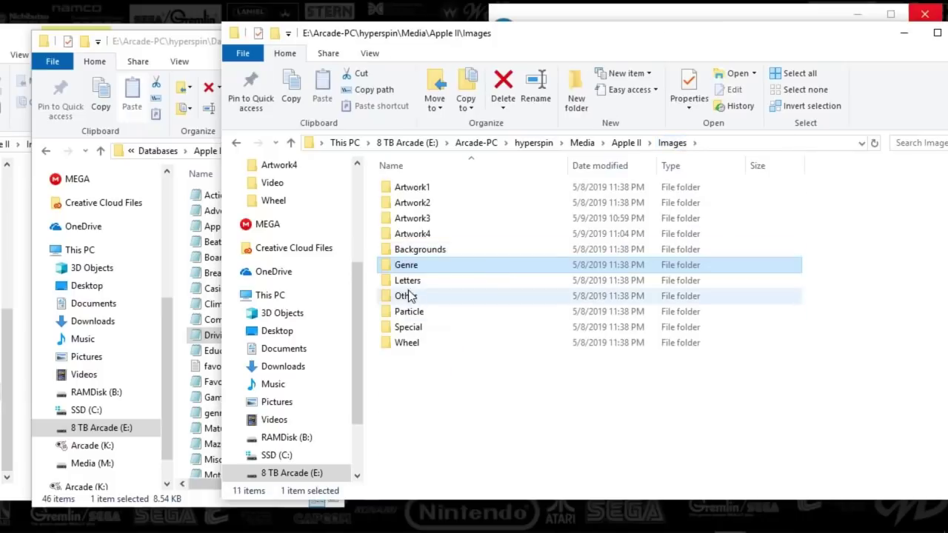
pyautogui.doubleClick(408, 282)
pyautogui.click(172, 104)
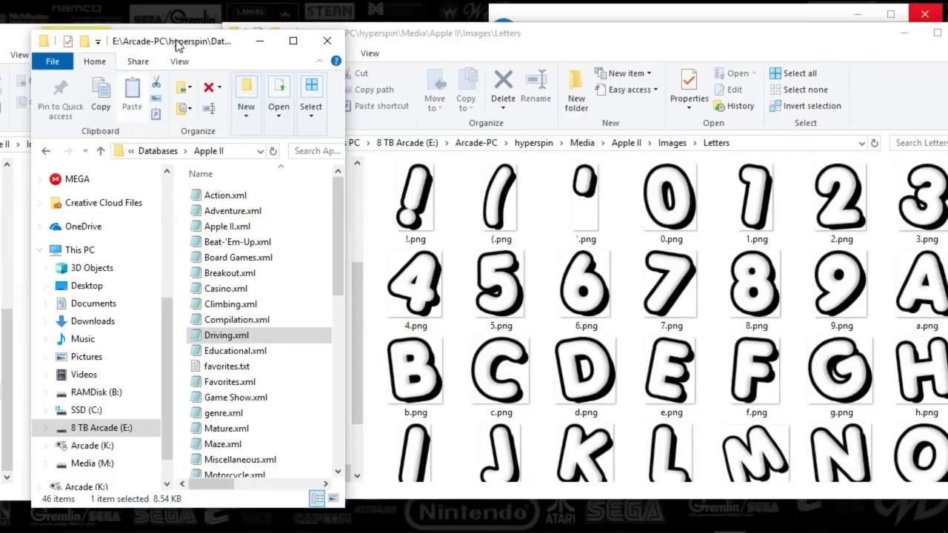
# - Minimize the Databases window and open the Letters folder in the K: drive's Apple II Images folder
pyautogui.click(253, 35)
pyautogui.click(169, 43)
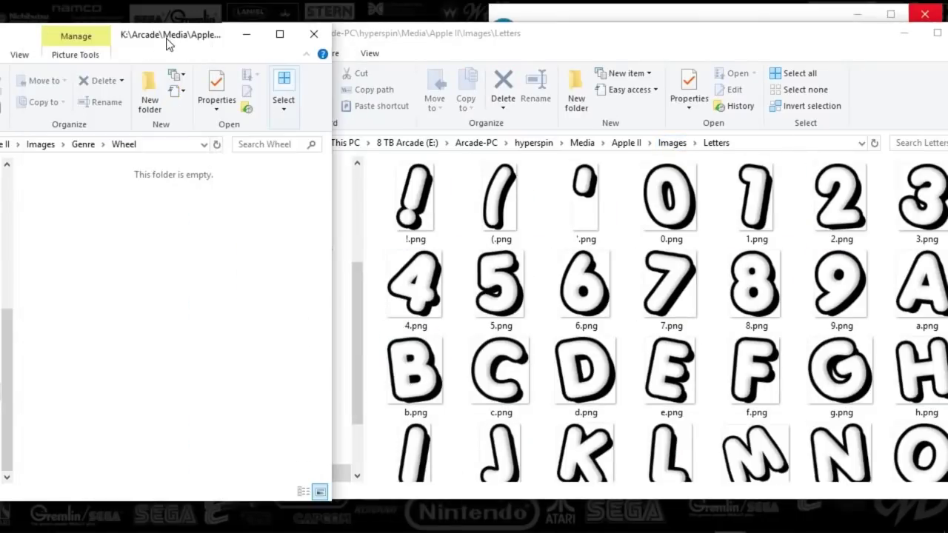
pyautogui.click(84, 145)
pyautogui.click(83, 146)
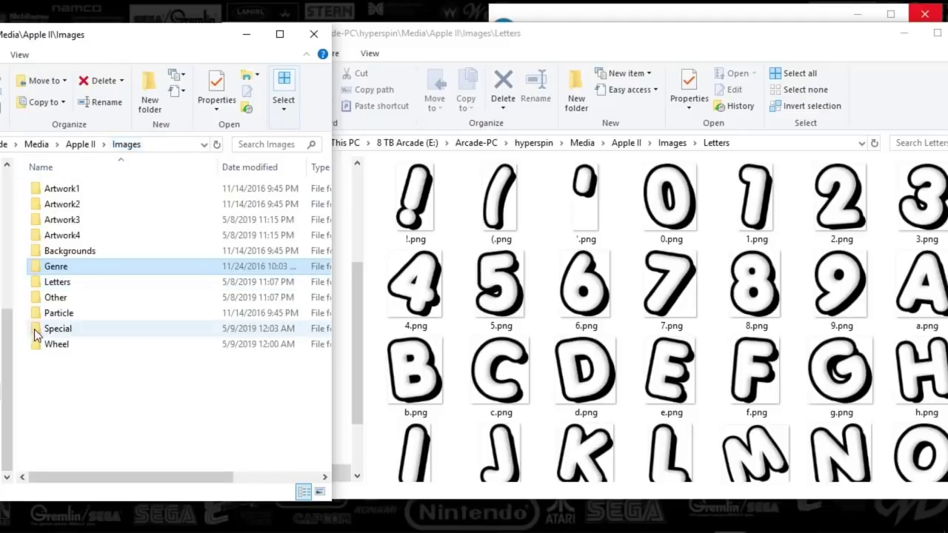
pyautogui.doubleClick(50, 286)
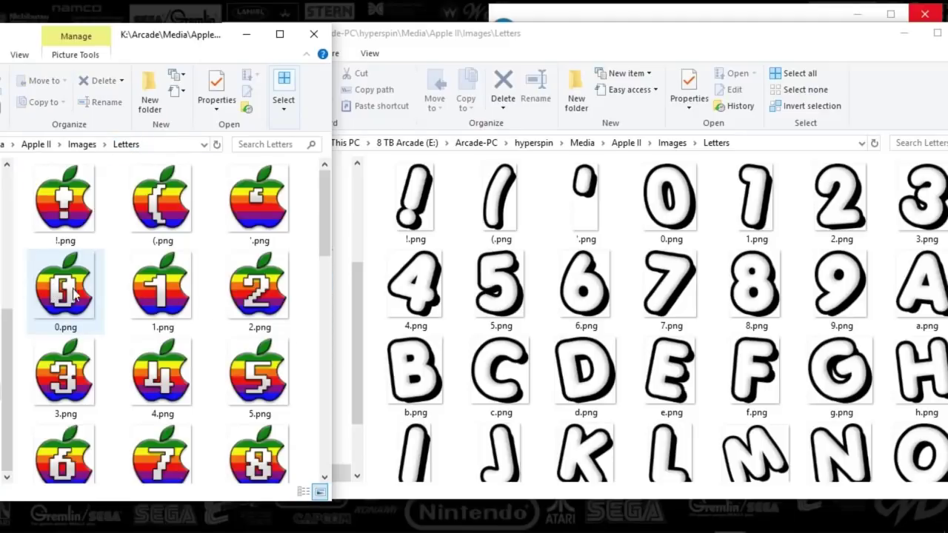
# - Move all letter images from the K: Letters folder into the E: Apple II Images\Letters folder, replacing the existing files
pyautogui.click(89, 288)
pyautogui.hotkey('ctrl', 'a')
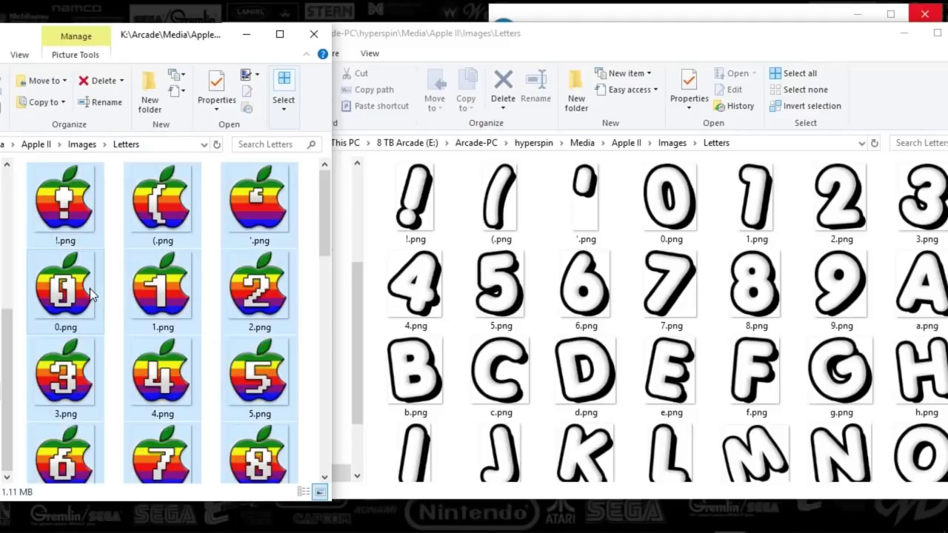
pyautogui.click(374, 231)
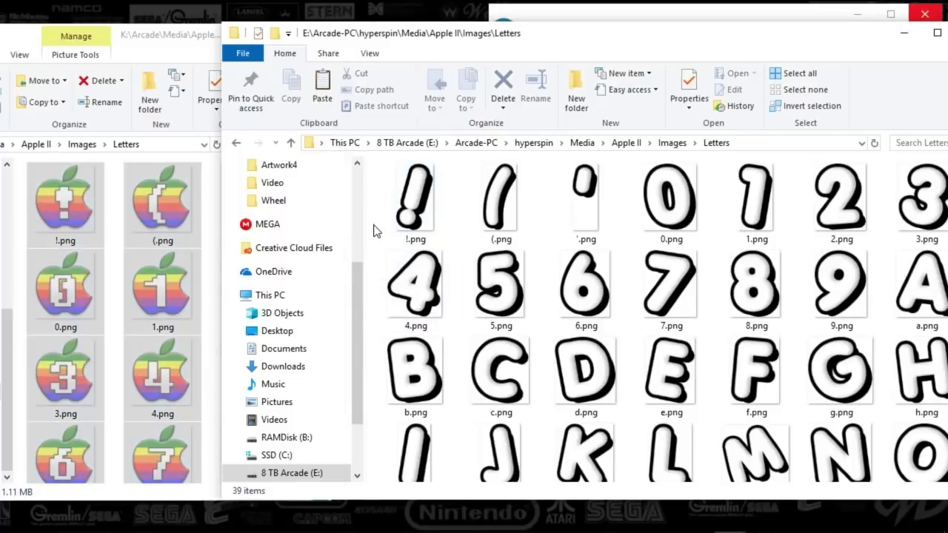
pyautogui.hotkey('ctrl', 'v')
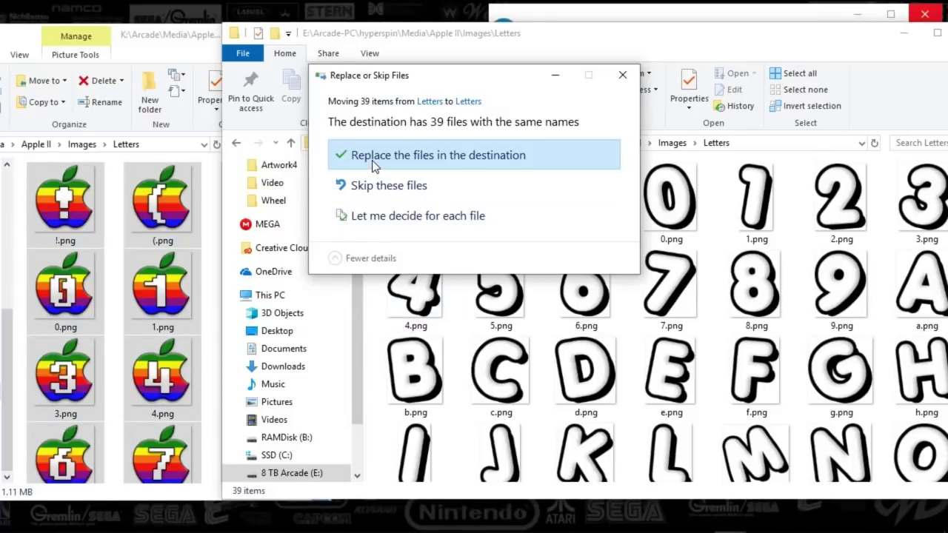
pyautogui.click(374, 159)
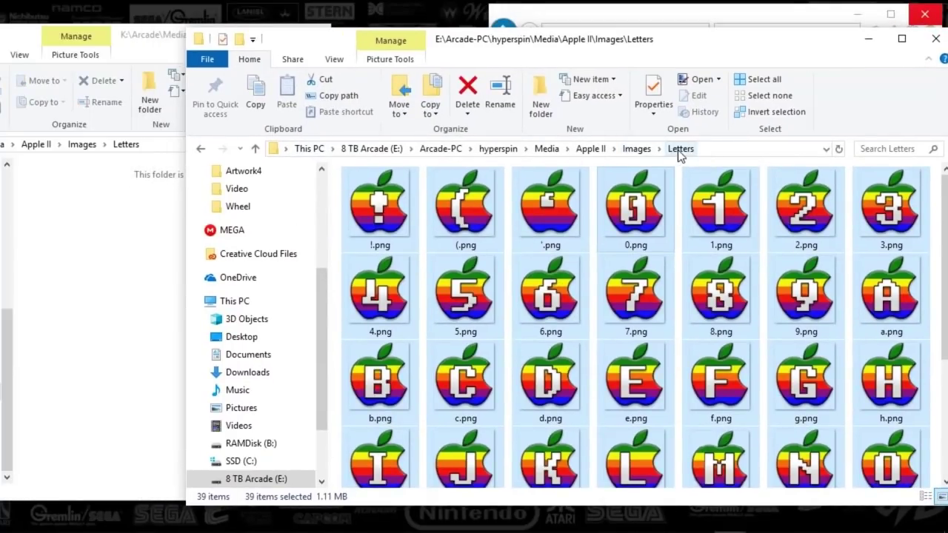
# - Open the Other folder under Apple II\Images in both the E: and K: windows
pyautogui.click(635, 149)
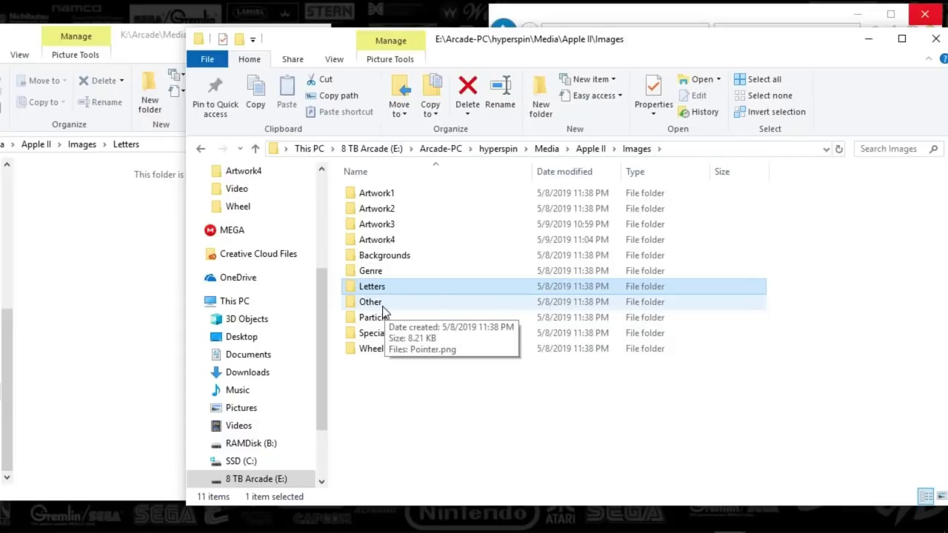
pyautogui.doubleClick(380, 310)
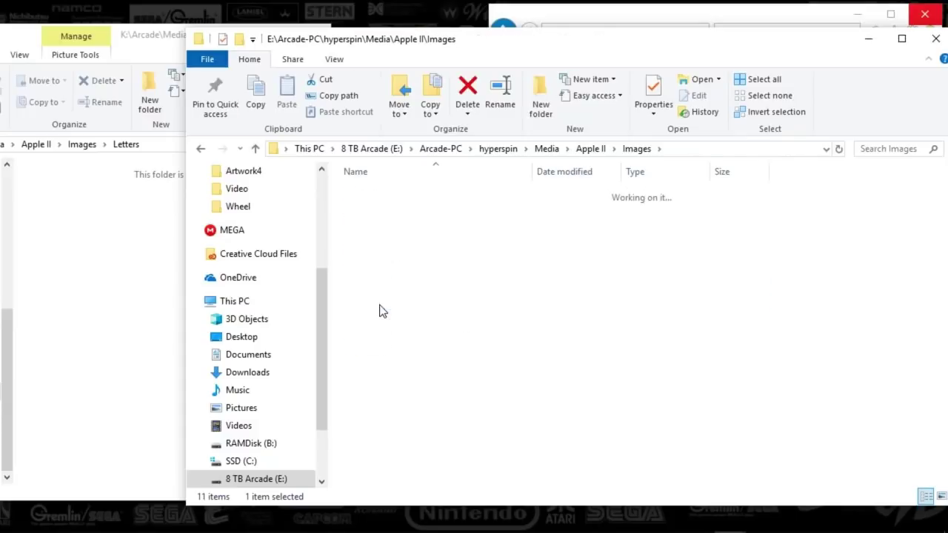
pyautogui.click(92, 268)
pyautogui.click(82, 147)
pyautogui.doubleClick(57, 298)
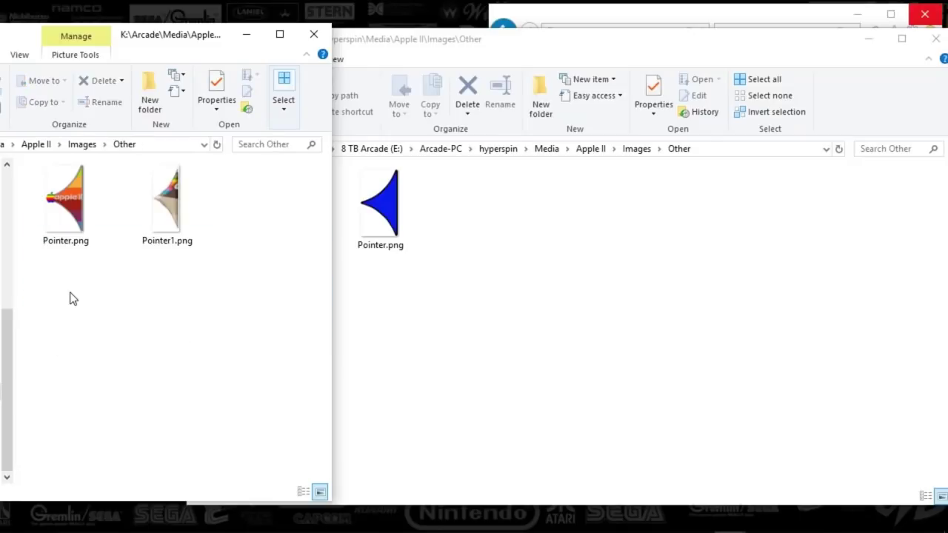
# - Move Pointer.png from the K: Other folder into the E: Other folder, replacing the existing file, and view the new pointer image
pyautogui.click(78, 224)
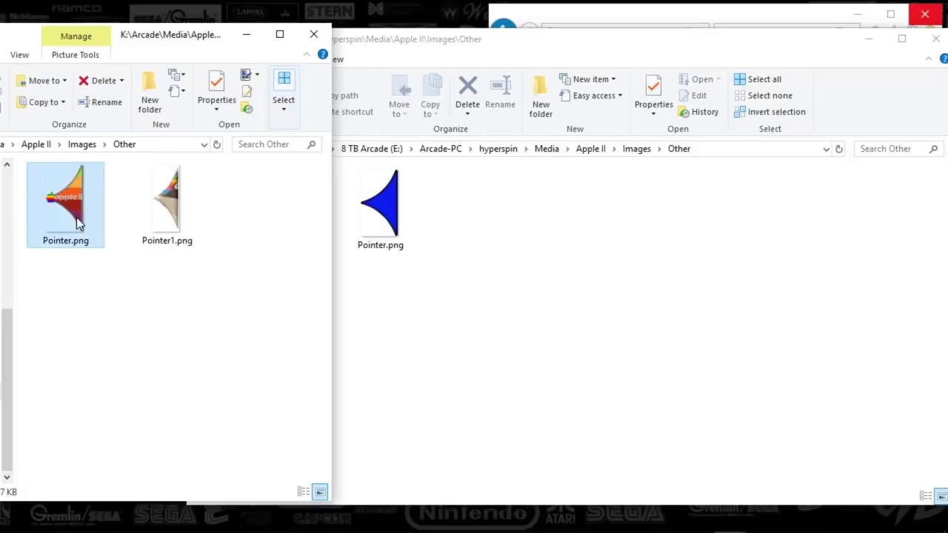
pyautogui.click(408, 282)
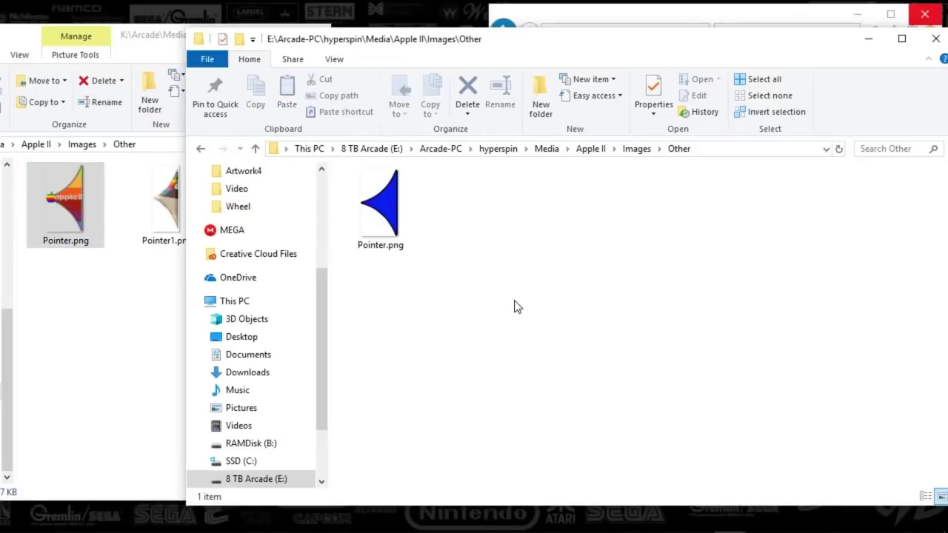
pyautogui.hotkey('ctrl', 'v')
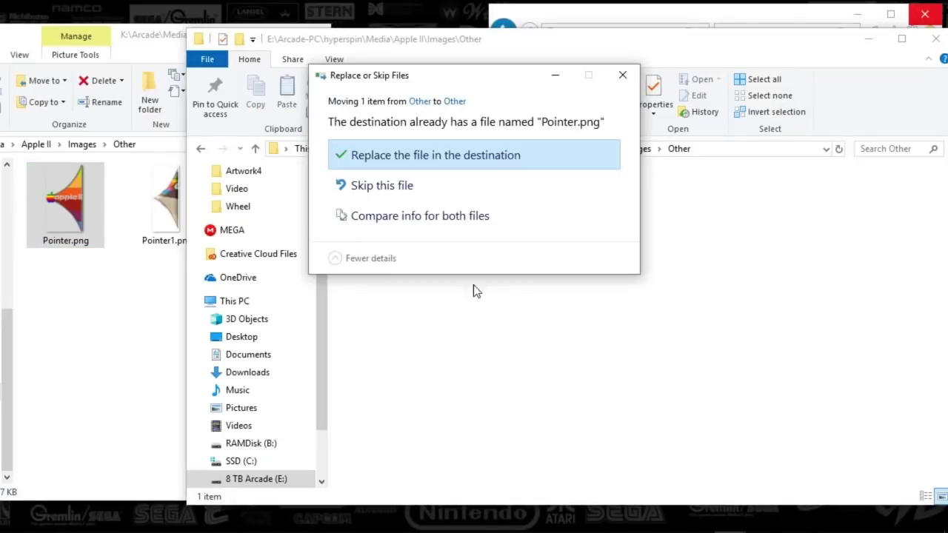
pyautogui.click(418, 155)
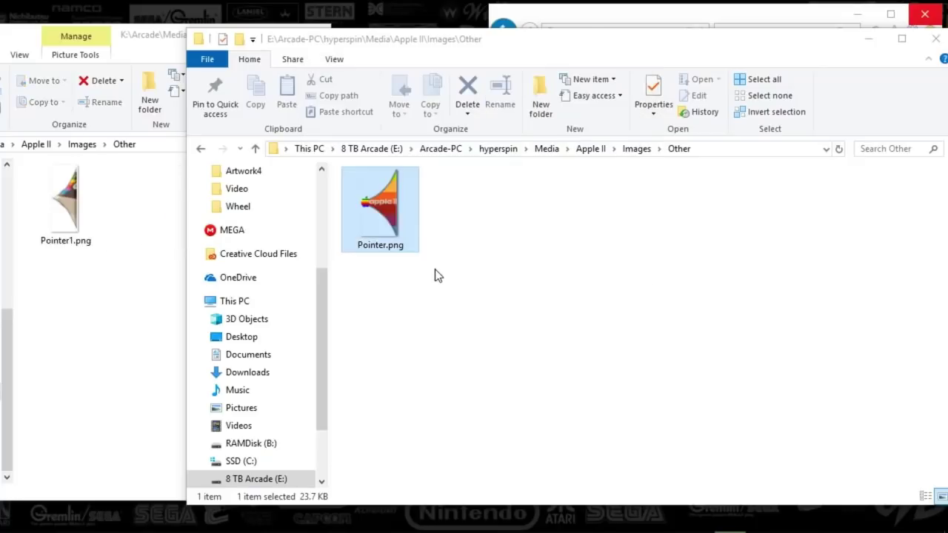
pyautogui.doubleClick(379, 228)
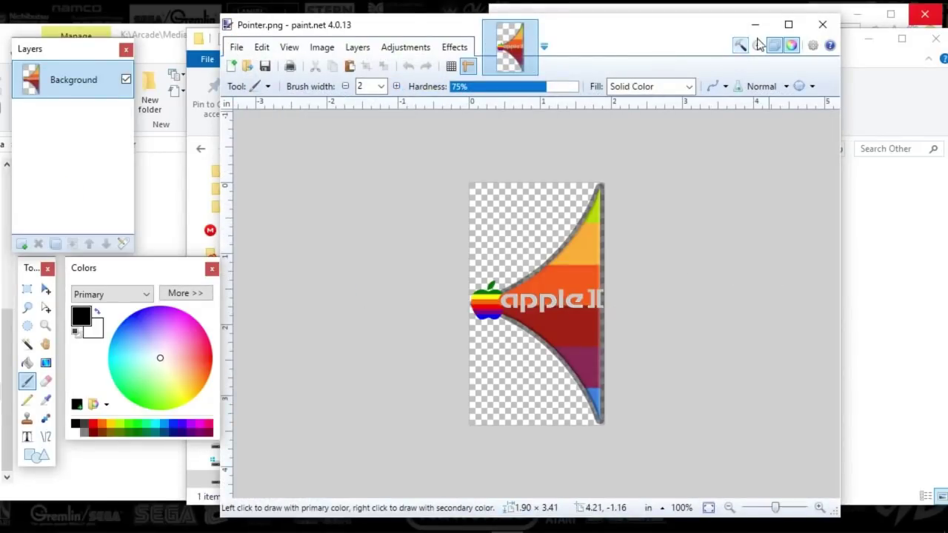
pyautogui.click(823, 27)
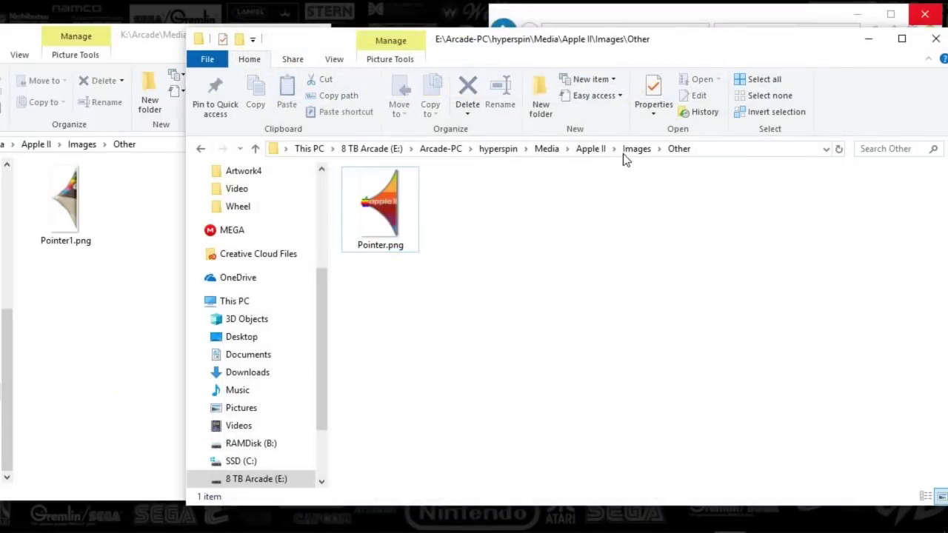
# - Open the Special folder in the E: Apple II Images folder and return the K: window to its Apple II Images folder
pyautogui.click(635, 149)
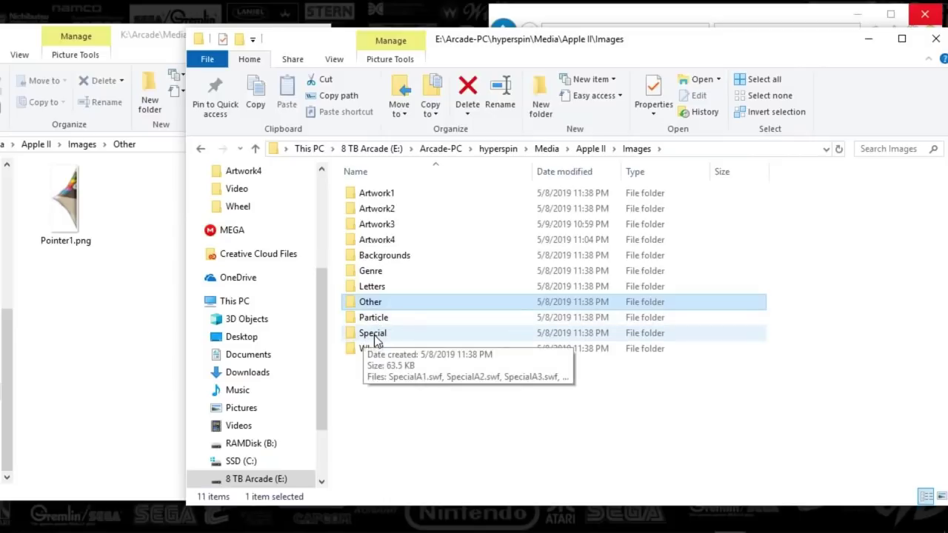
pyautogui.doubleClick(370, 334)
pyautogui.click(99, 299)
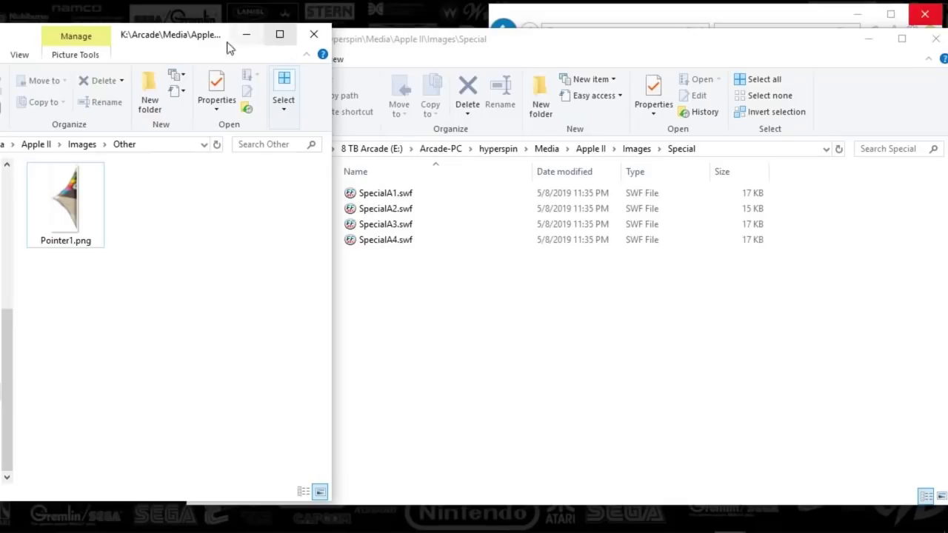
pyautogui.click(83, 145)
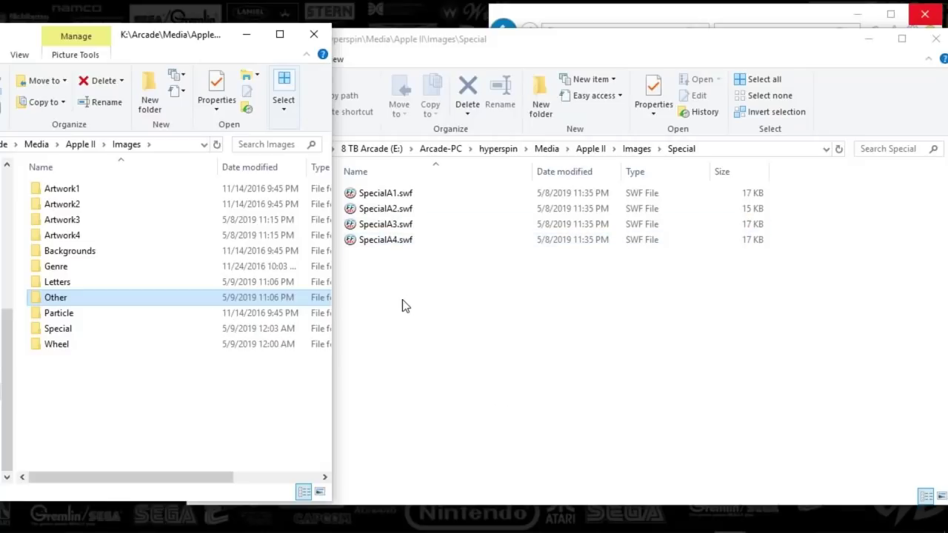
pyautogui.click(518, 407)
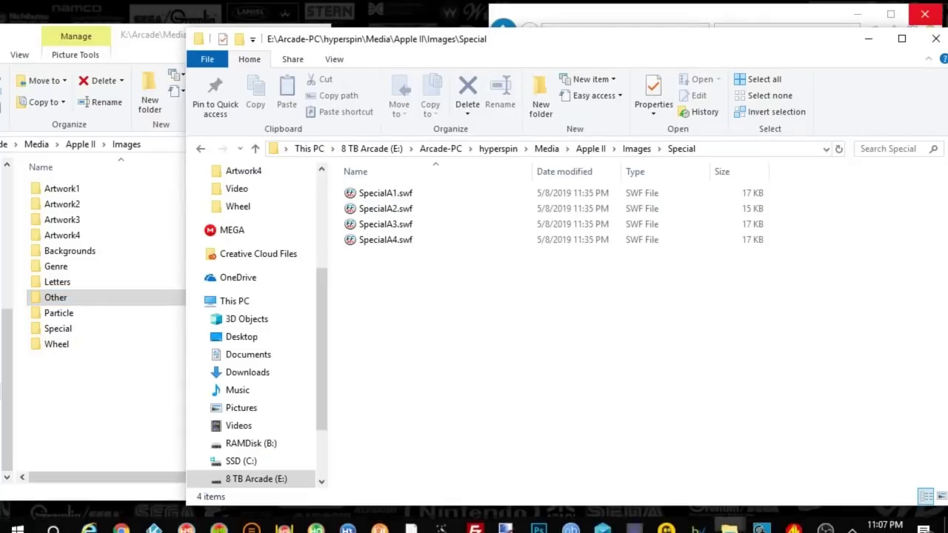
# - Open the Atari 7800 Images\Special folder from the HyperSpin Media folder in a separate window
pyautogui.rightClick(730, 518)
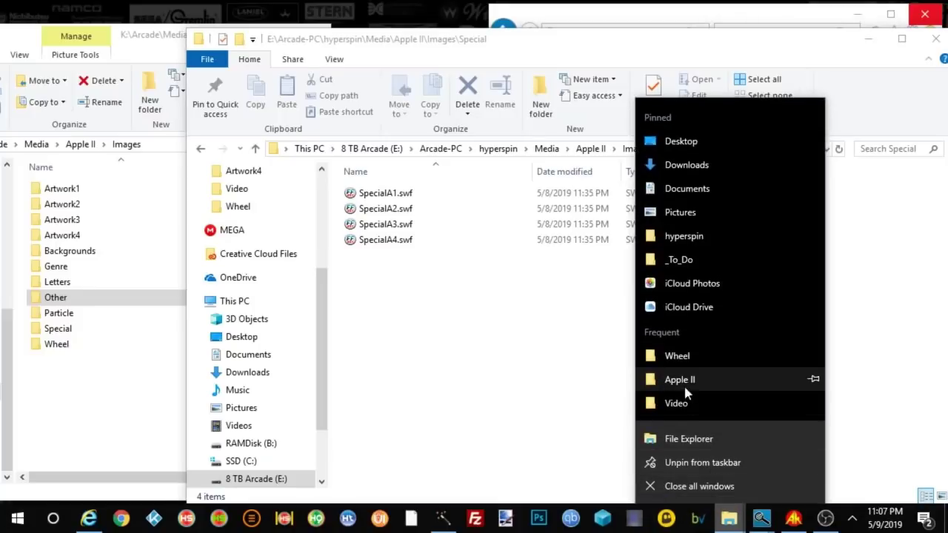
pyautogui.click(661, 248)
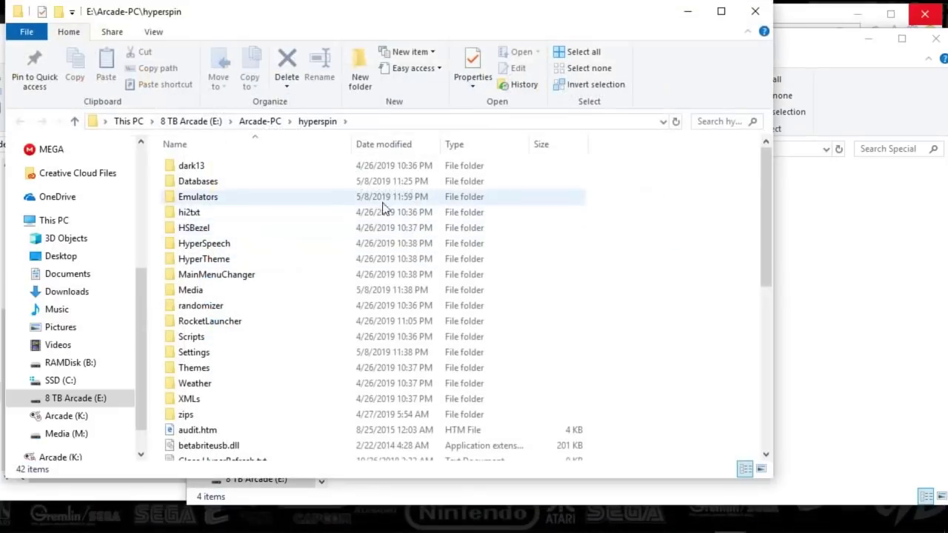
pyautogui.doubleClick(201, 294)
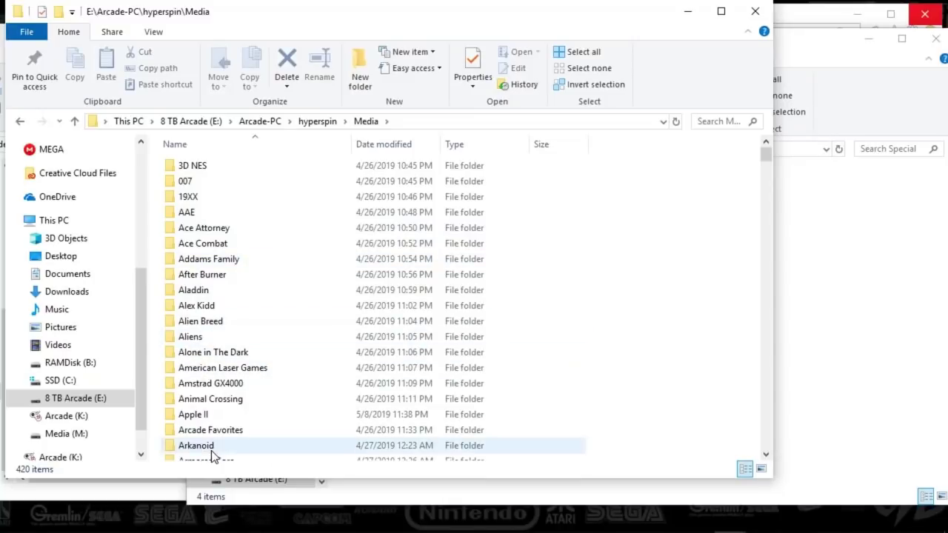
pyautogui.scroll(-6, 213, 453)
pyautogui.doubleClick(194, 301)
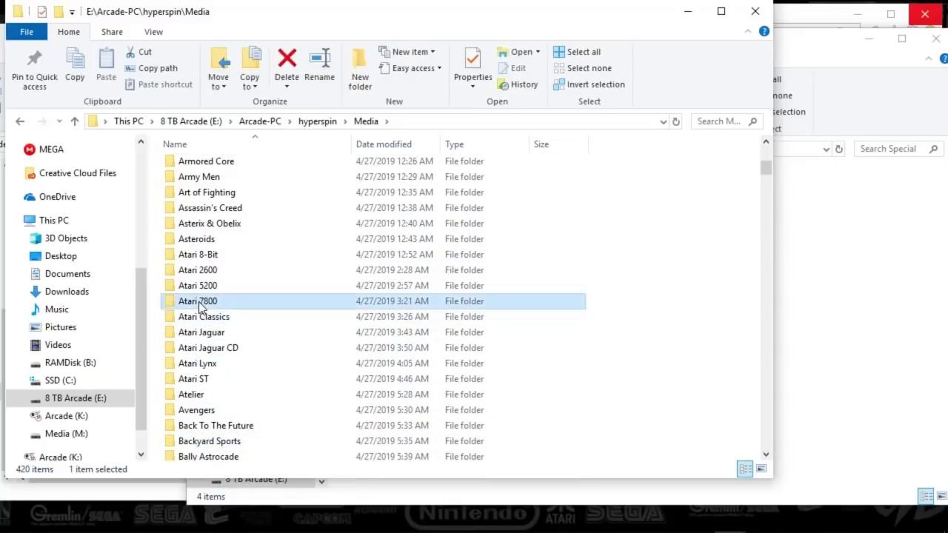
pyautogui.doubleClick(186, 169)
pyautogui.click(202, 323)
pyautogui.doubleClick(201, 323)
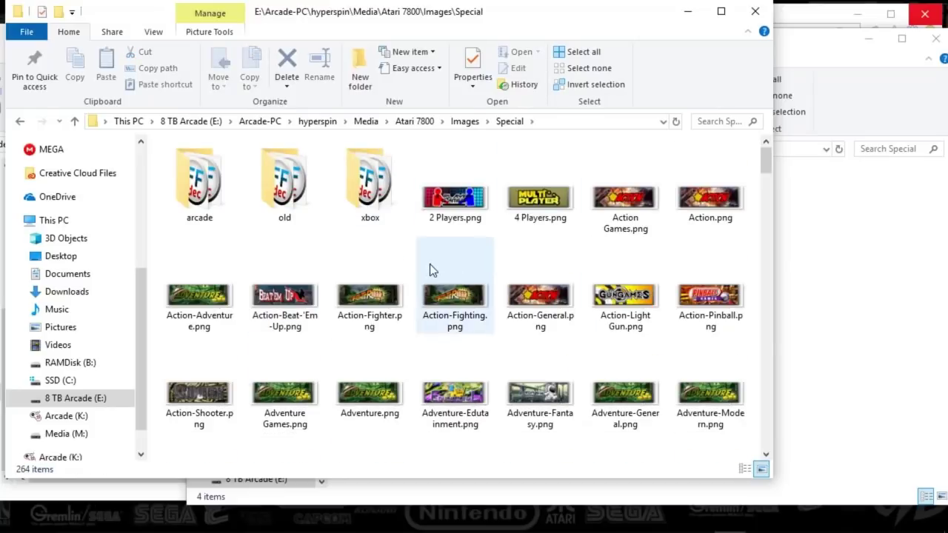
# - Find SpecialA1.swf and SpecialB1.swf through SpecialB4.swf in the Atari 7800 Special folder and copy these files
pyautogui.scroll(-10, 432, 269)
pyautogui.scroll(10, 434, 270)
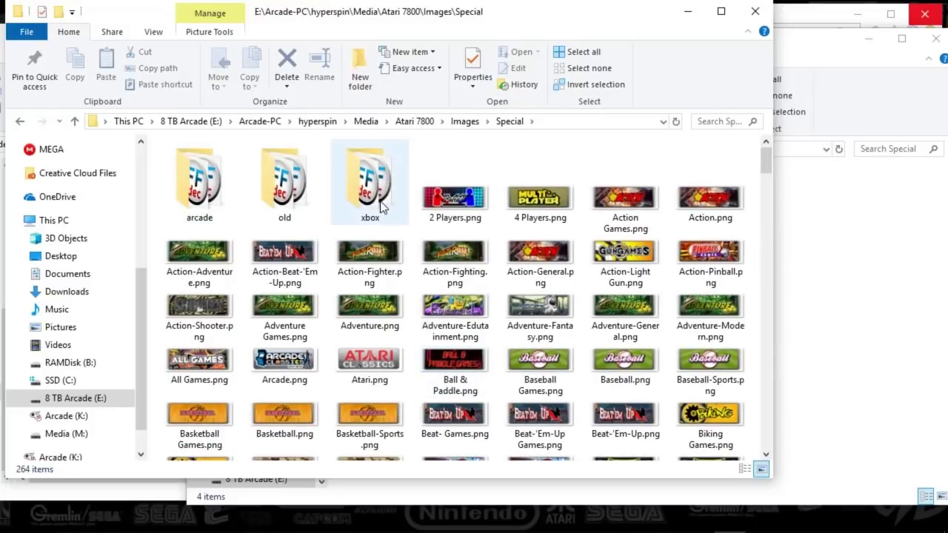
pyautogui.scroll(-15, 415, 266)
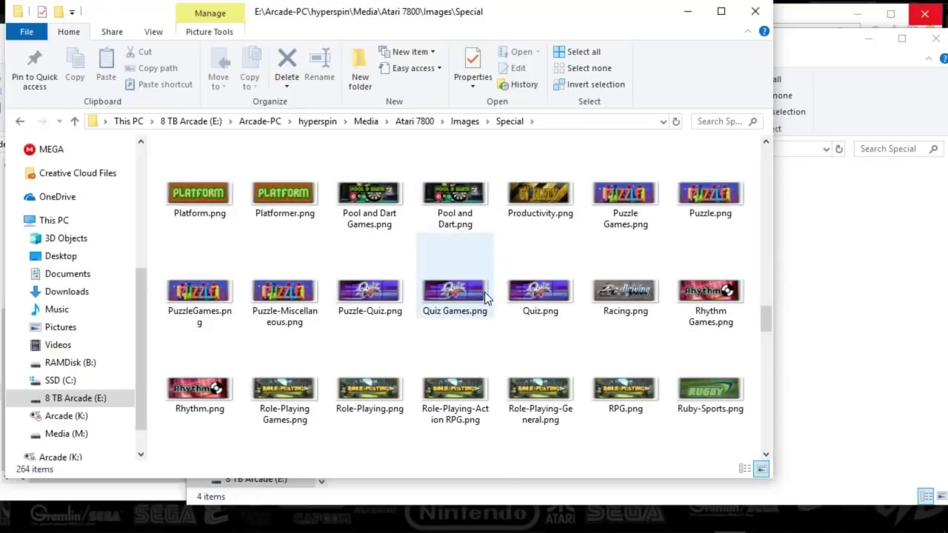
pyautogui.scroll(-5, 503, 311)
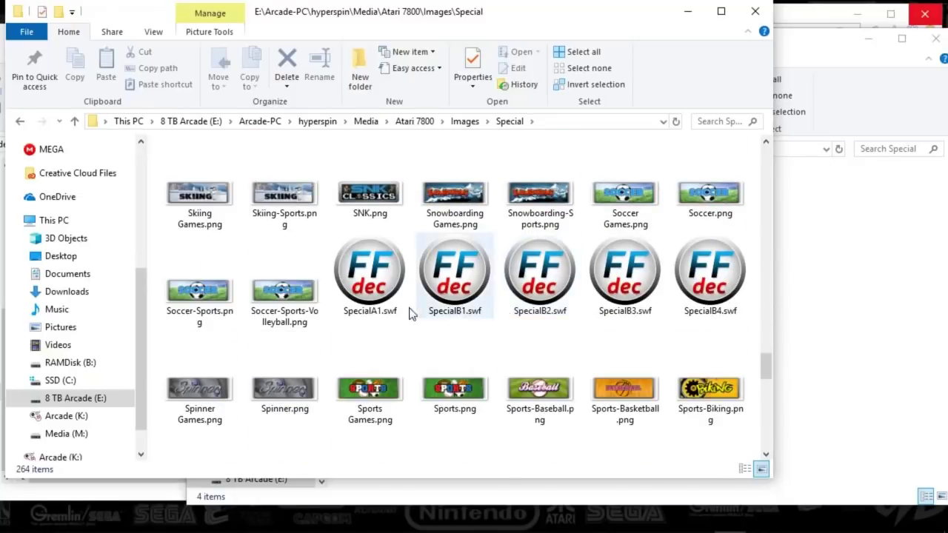
pyautogui.click(404, 300)
pyautogui.keyDown('shift'); pyautogui.click(722, 300); pyautogui.keyUp('shift')
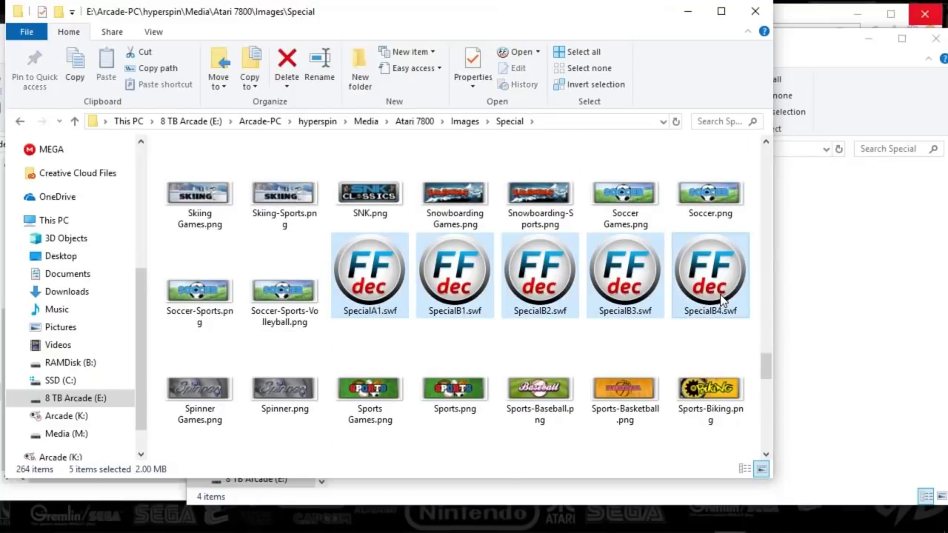
pyautogui.hotkey('ctrl', 'c')
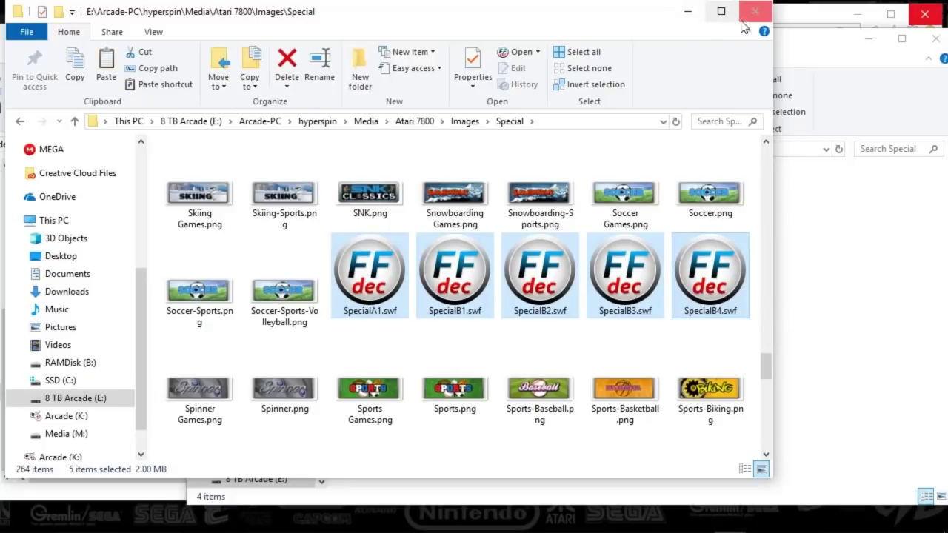
# - Minimize the Atari 7800 window and delete SpecialA1.swf through SpecialA4.swf from the Apple II Special folder
pyautogui.click(687, 11)
pyautogui.moveTo(363, 310); pyautogui.dragTo(383, 196)
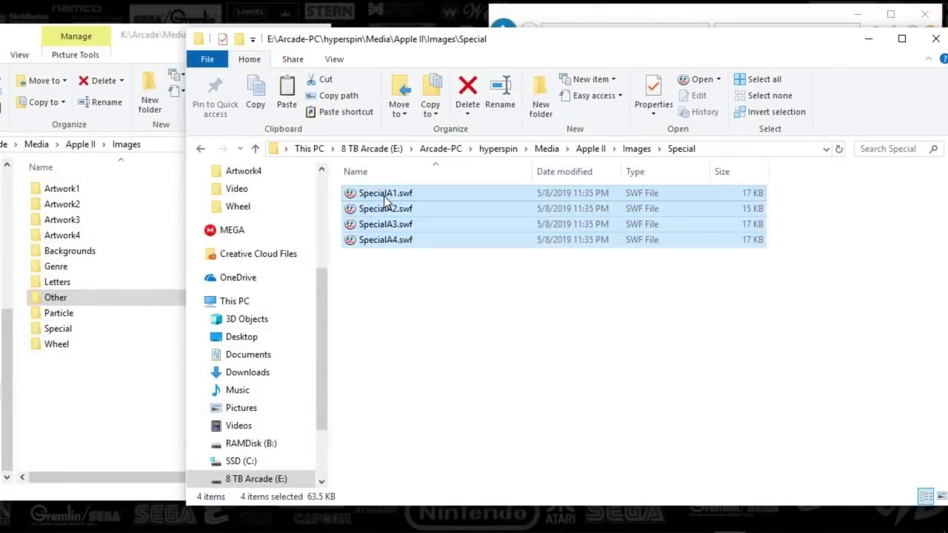
pyautogui.press('Delete')
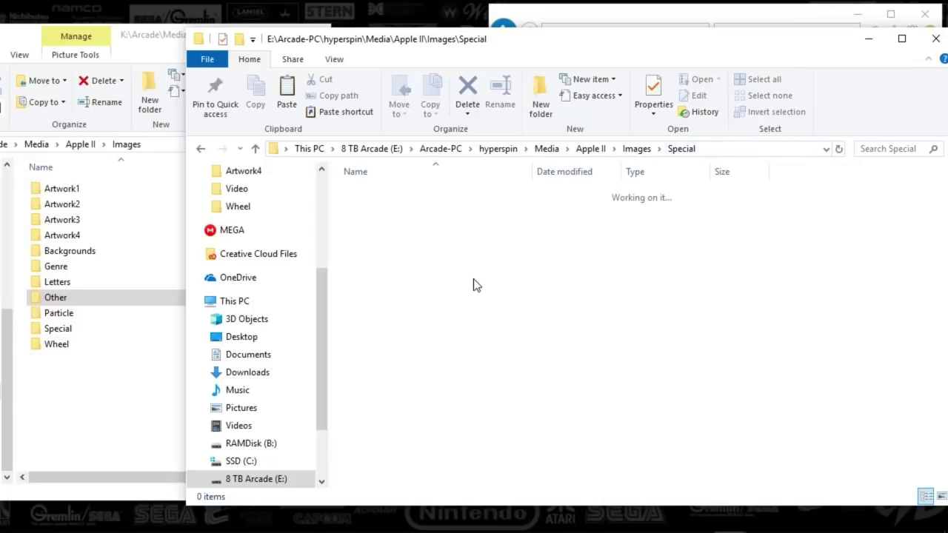
pyautogui.hotkey('ctrl', 'a')
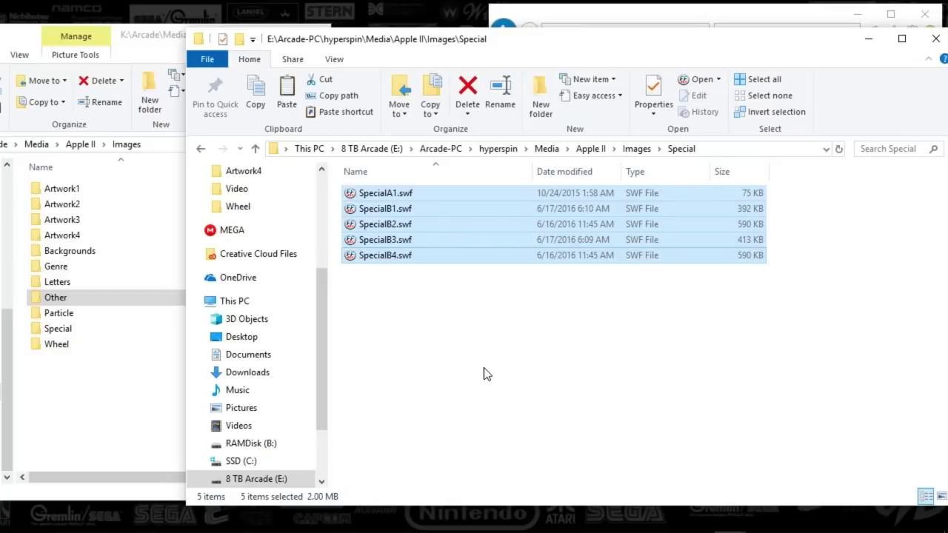
pyautogui.click(509, 367)
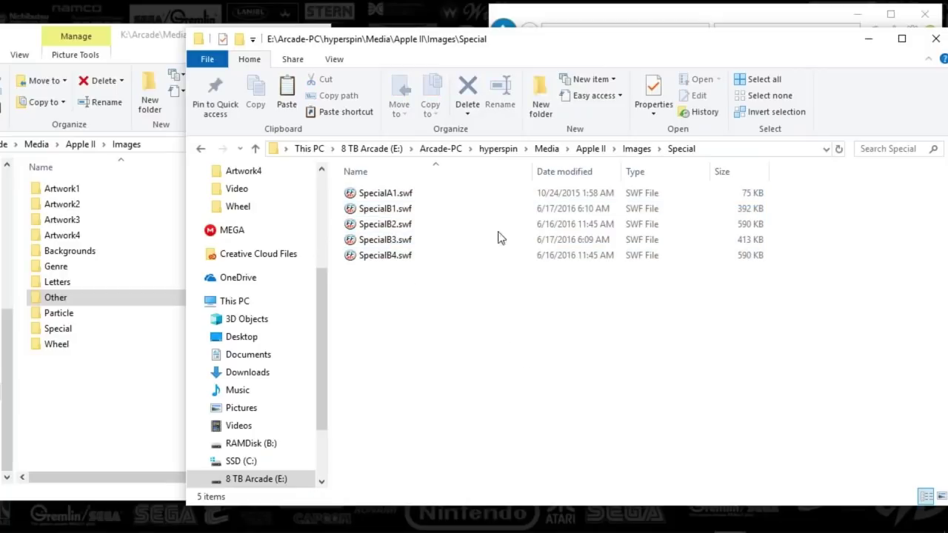
pyautogui.moveTo(460, 529)
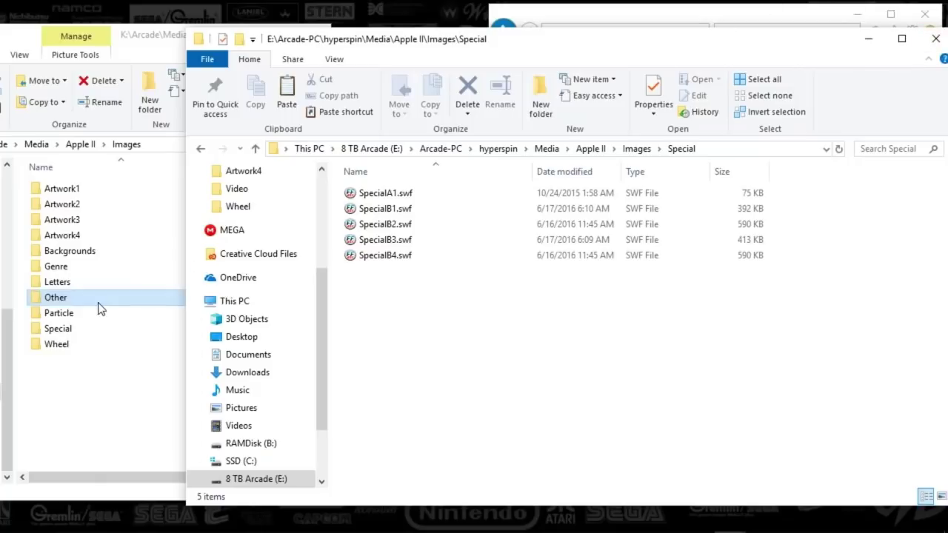
# - Open the Genre\Wheel folder inside the Apple II Images folder
pyautogui.click(636, 150)
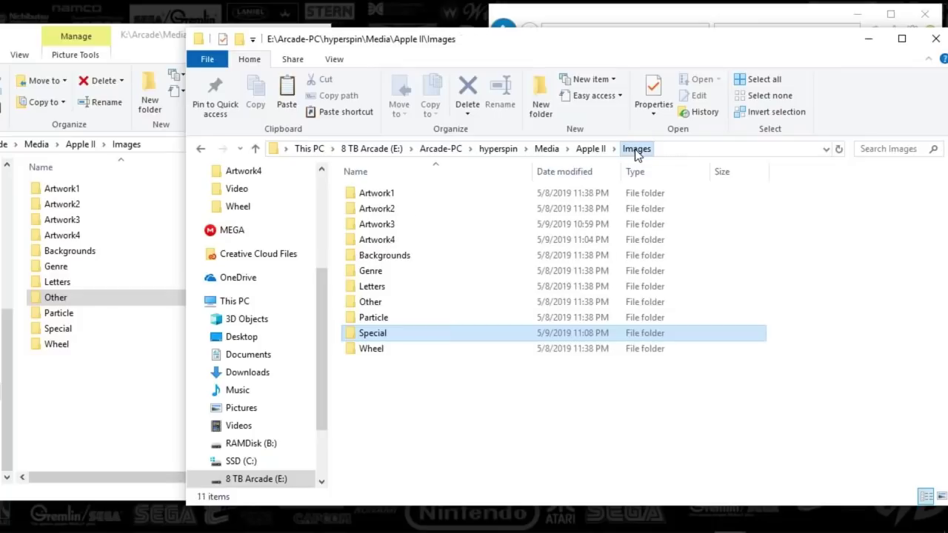
pyautogui.doubleClick(367, 274)
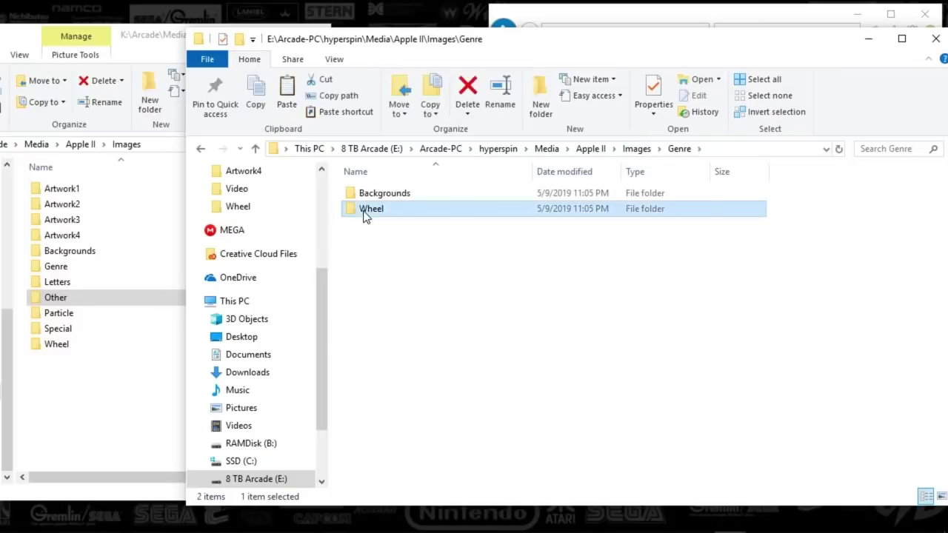
pyautogui.doubleClick(364, 215)
# - View Action.png at full size in paint.net and close it without saving
pyautogui.click(385, 219)
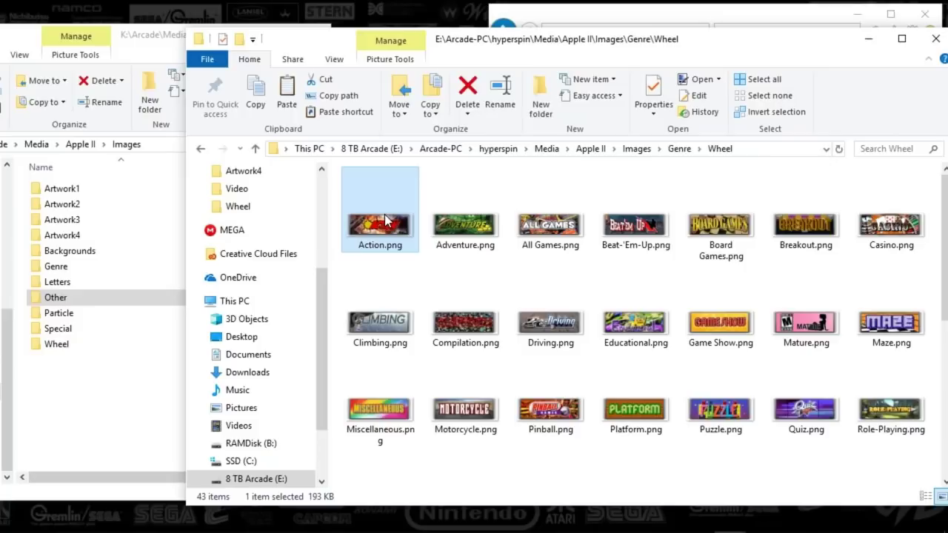
pyautogui.doubleClick(398, 226)
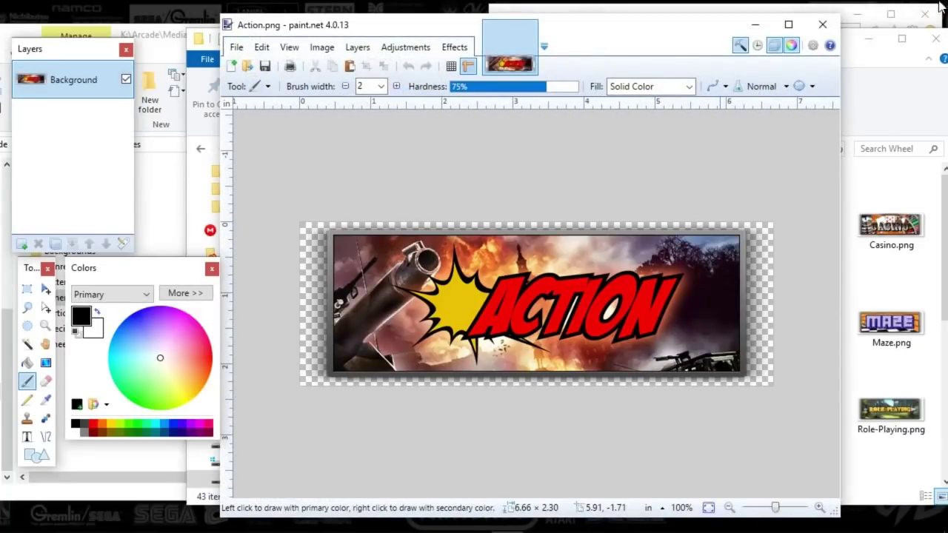
pyautogui.click(822, 30)
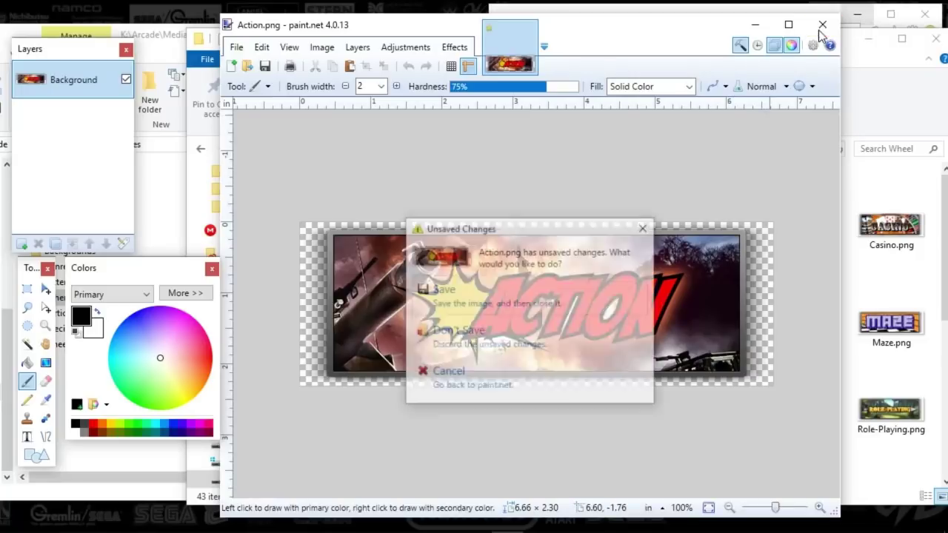
pyautogui.click(506, 346)
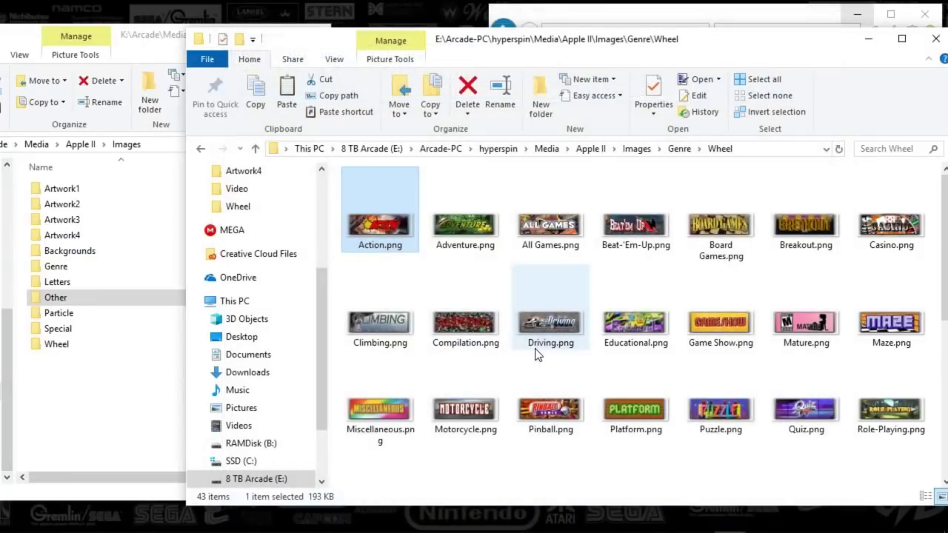
# - Copy all the genre wheel images from Genre\Wheel into the Apple II Images\Special folder
pyautogui.hotkey('ctrl', 'a')
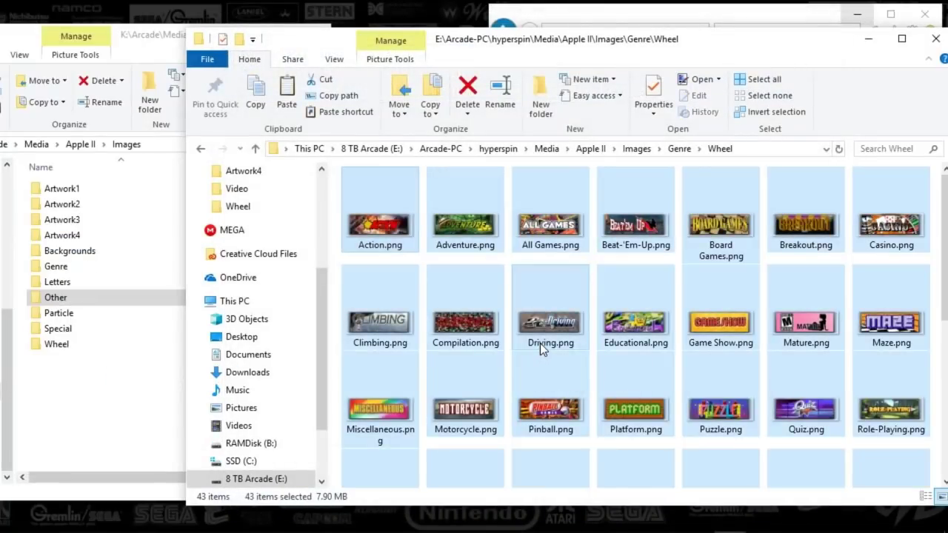
pyautogui.scroll(-5, 612, 332)
pyautogui.scroll(5, 612, 335)
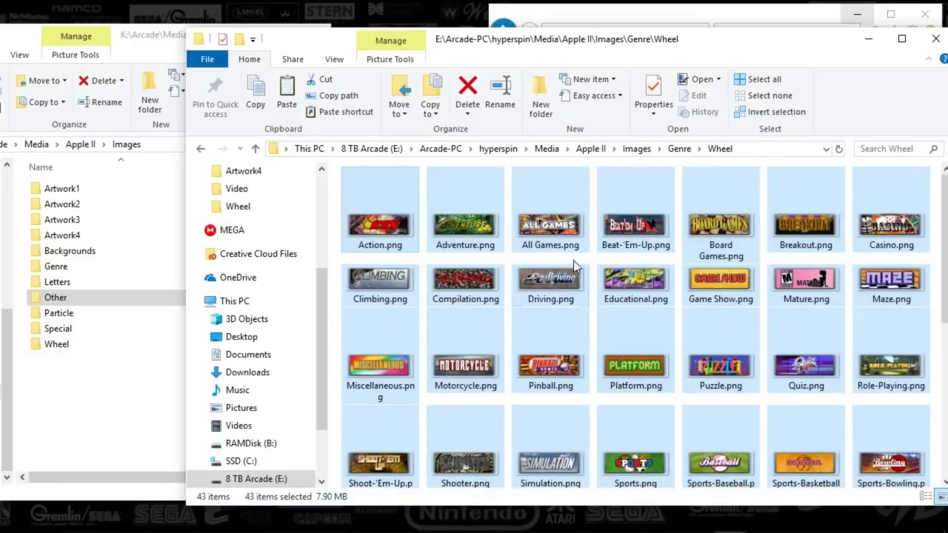
pyautogui.click(679, 149)
pyautogui.click(637, 149)
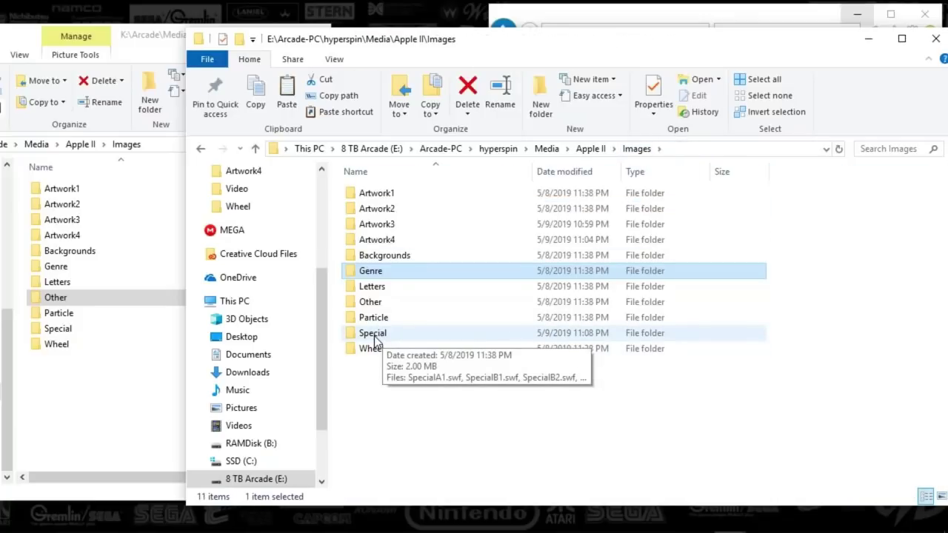
pyautogui.doubleClick(376, 337)
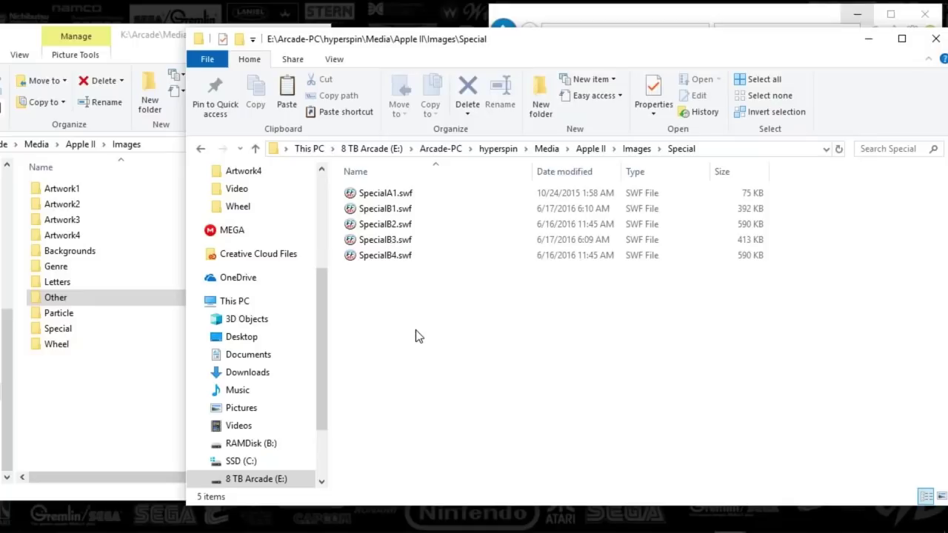
pyautogui.hotkey('ctrl', 'v')
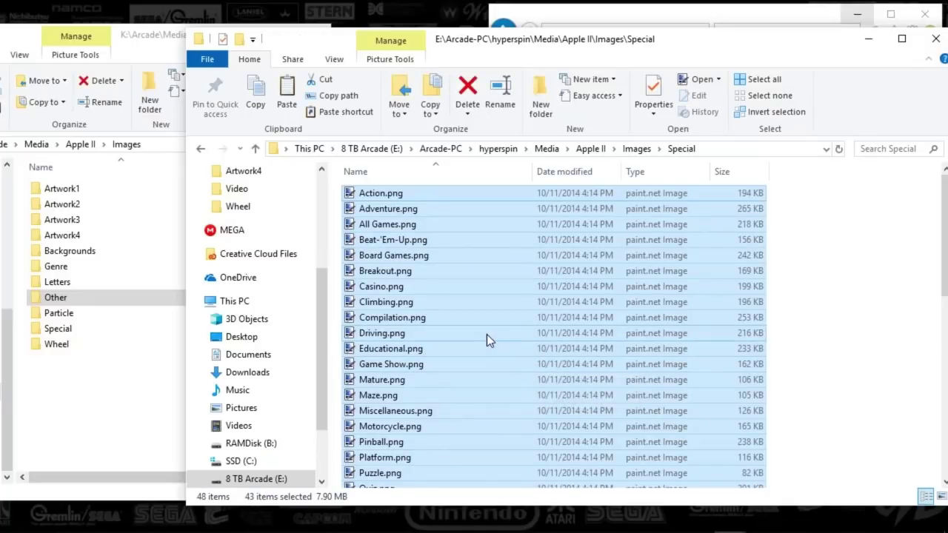
pyautogui.click(338, 246)
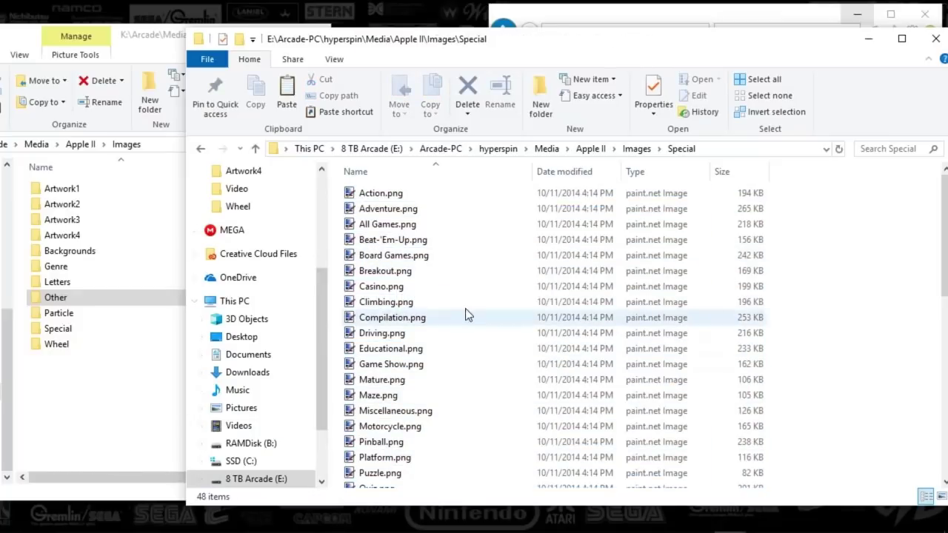
# - Display the contents of the Special folder as large icons
pyautogui.rightClick(340, 278)
pyautogui.moveTo(374, 285)
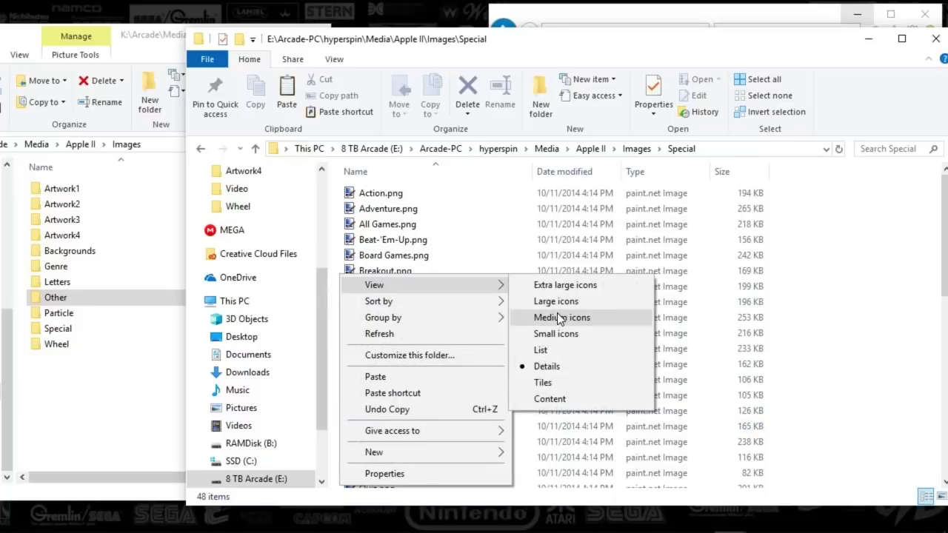
pyautogui.click(562, 318)
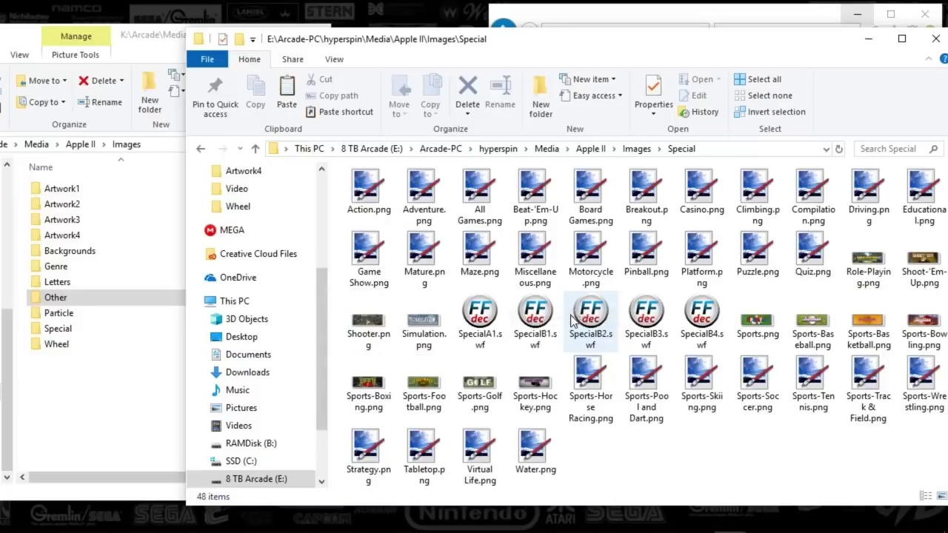
pyautogui.rightClick(337, 291)
pyautogui.moveTo(378, 296)
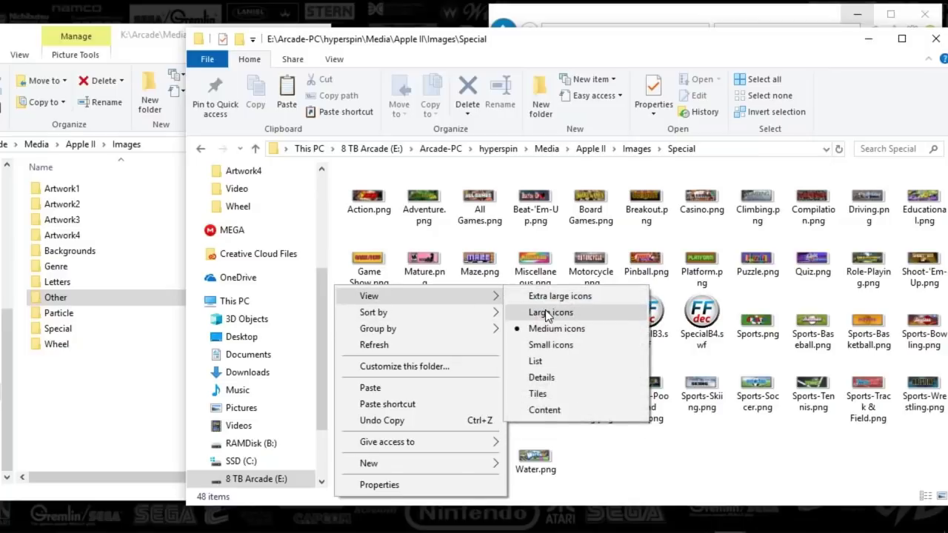
pyautogui.click(548, 314)
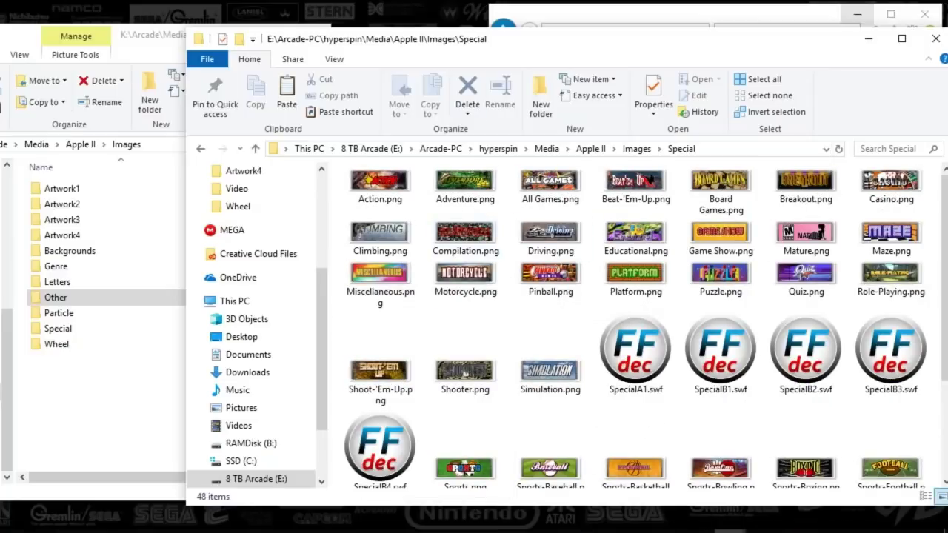
# - Open a new File Explorer window and go to the hyperspin\zips\tools\Fotosizer folder
pyautogui.rightClick(730, 519)
pyautogui.click(718, 437)
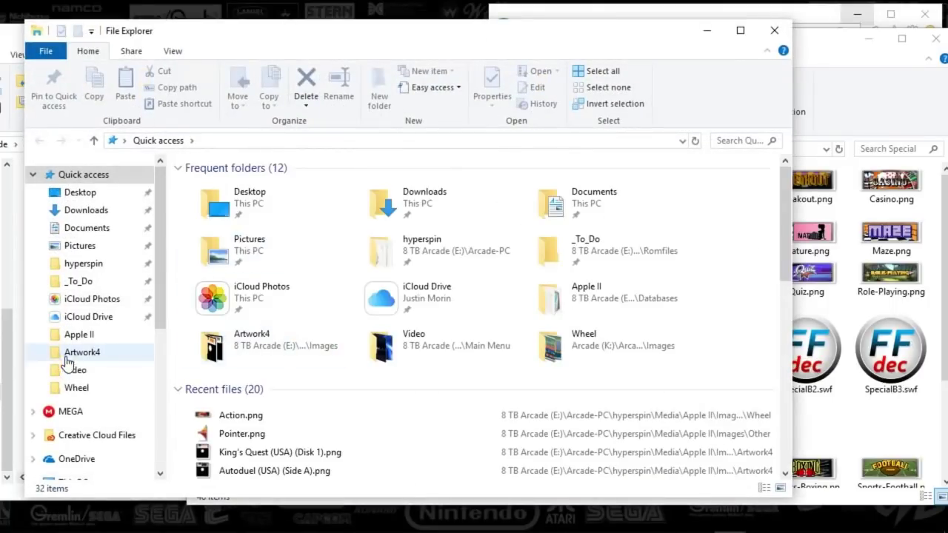
pyautogui.click(78, 265)
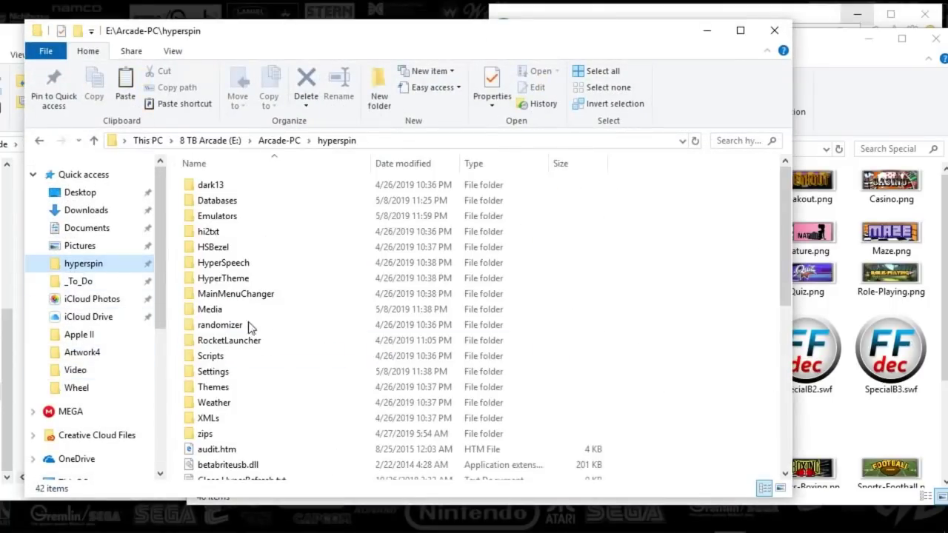
pyautogui.doubleClick(223, 434)
pyautogui.doubleClick(223, 253)
pyautogui.scroll(-5, 254, 404)
pyautogui.scroll(-2, 253, 403)
pyautogui.doubleClick(213, 264)
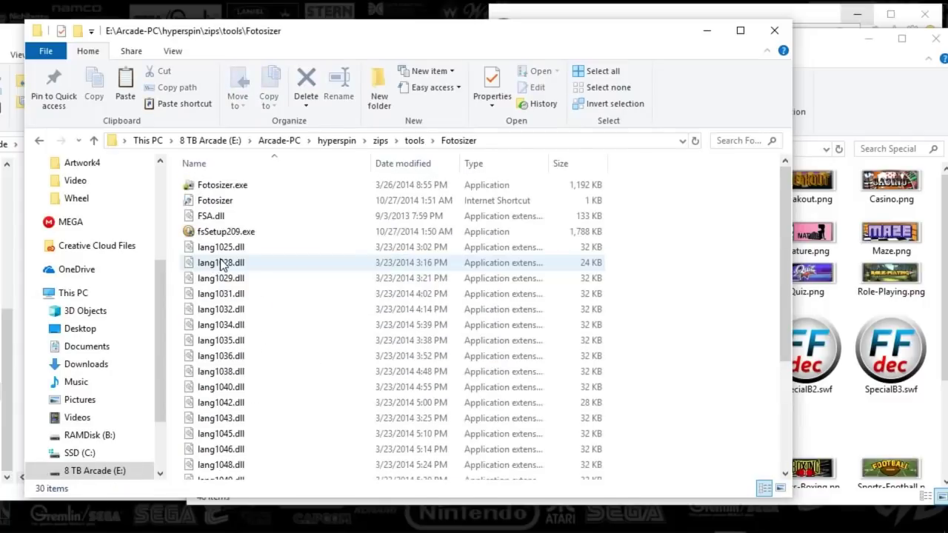
# - Launch Fotosizer.exe, close its folder window and continue with the Standard Edition
pyautogui.doubleClick(211, 189)
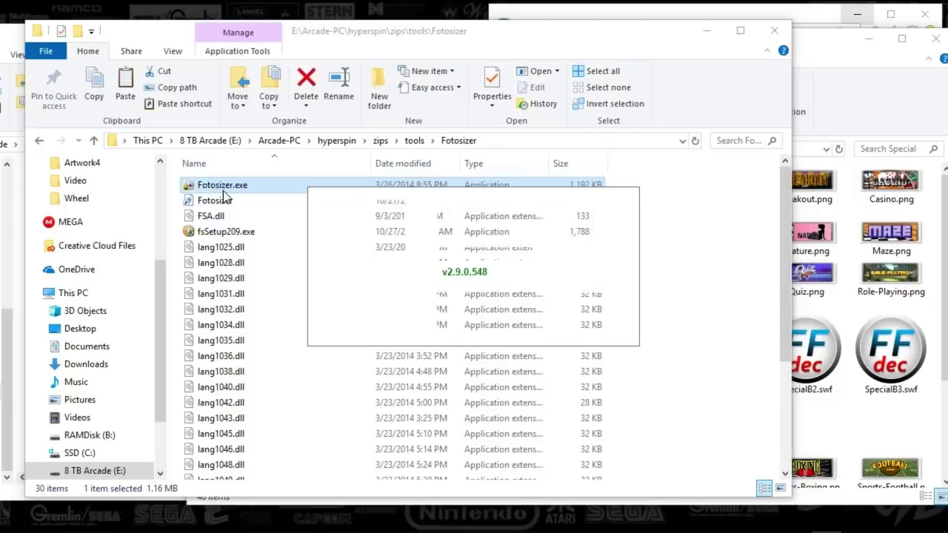
pyautogui.click(774, 31)
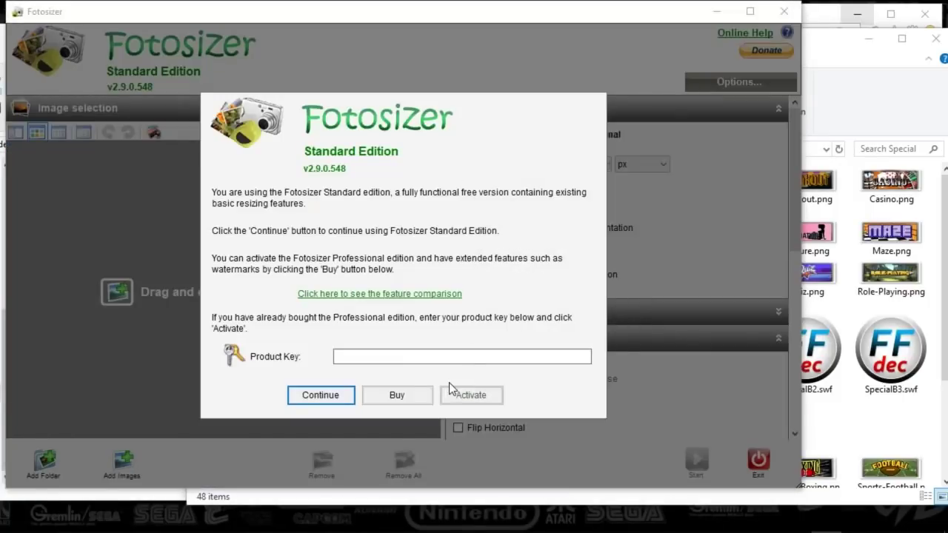
pyautogui.click(335, 399)
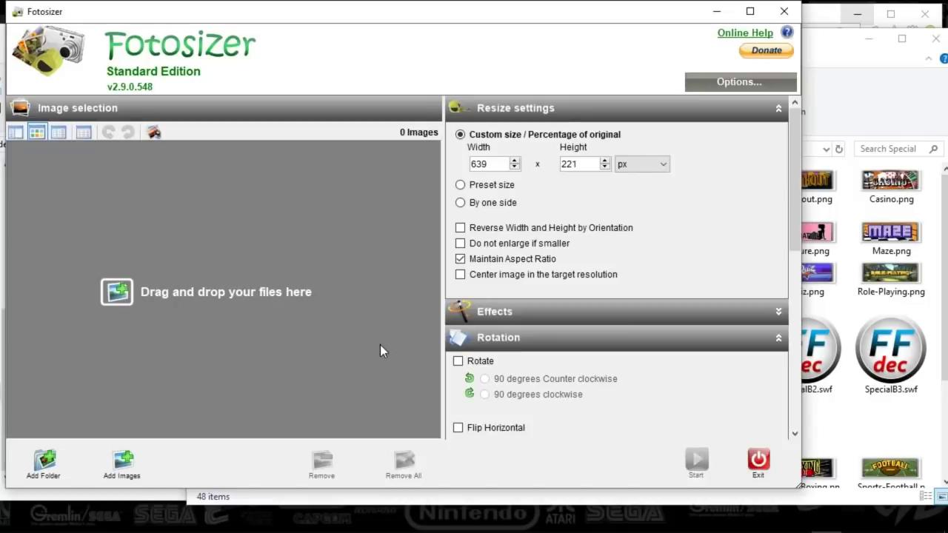
# - Add all PNG images from the Apple II Special folder to Fotosizer's image selection, leaving out the five Special SWF files
pyautogui.click(847, 67)
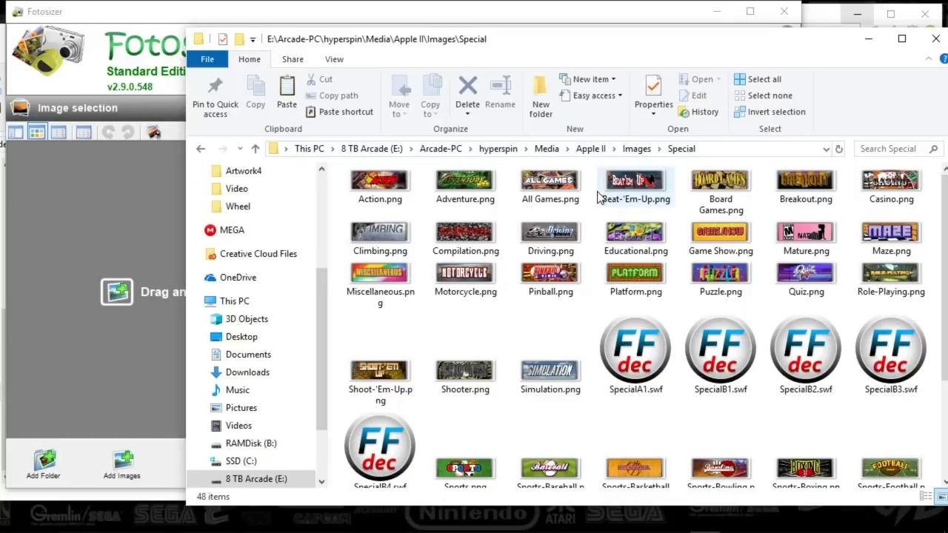
pyautogui.hotkey('ctrl', 'a')
pyautogui.keyDown('ctrl'); pyautogui.click(635, 348); pyautogui.keyUp('ctrl')
pyautogui.keyDown('ctrl'); pyautogui.click(721, 348); pyautogui.keyUp('ctrl')
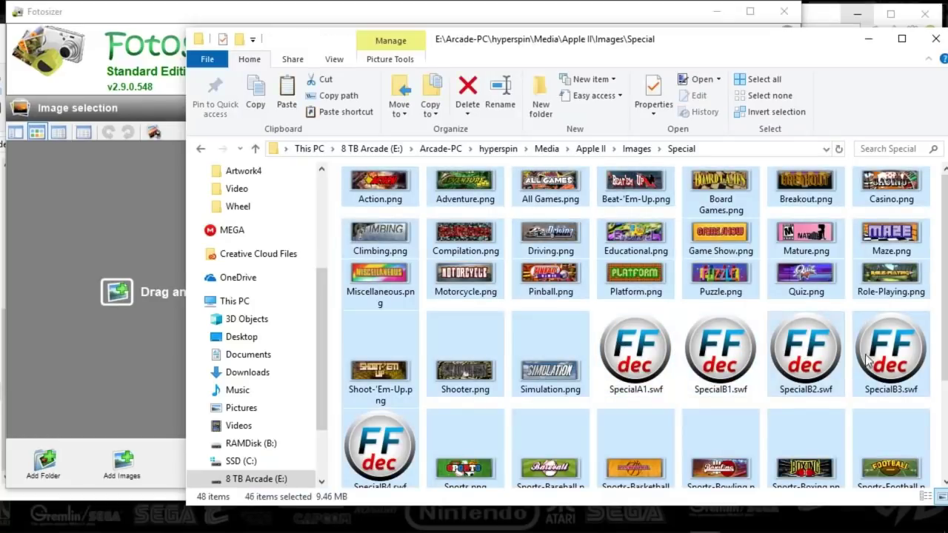
pyautogui.keyDown('ctrl'); pyautogui.click(806, 348); pyautogui.keyUp('ctrl')
pyautogui.keyDown('ctrl'); pyautogui.click(380, 445); pyautogui.keyUp('ctrl')
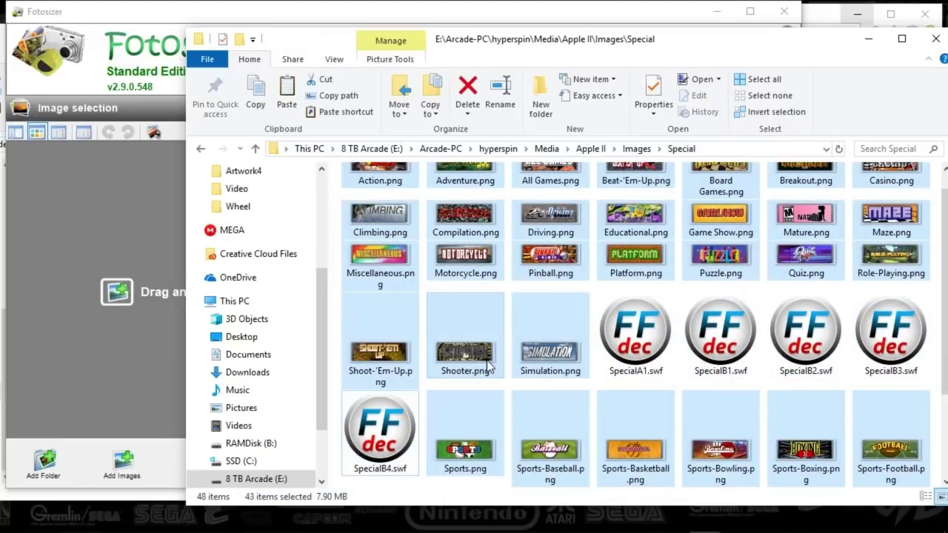
pyautogui.moveTo(487, 364); pyautogui.dragTo(136, 349)
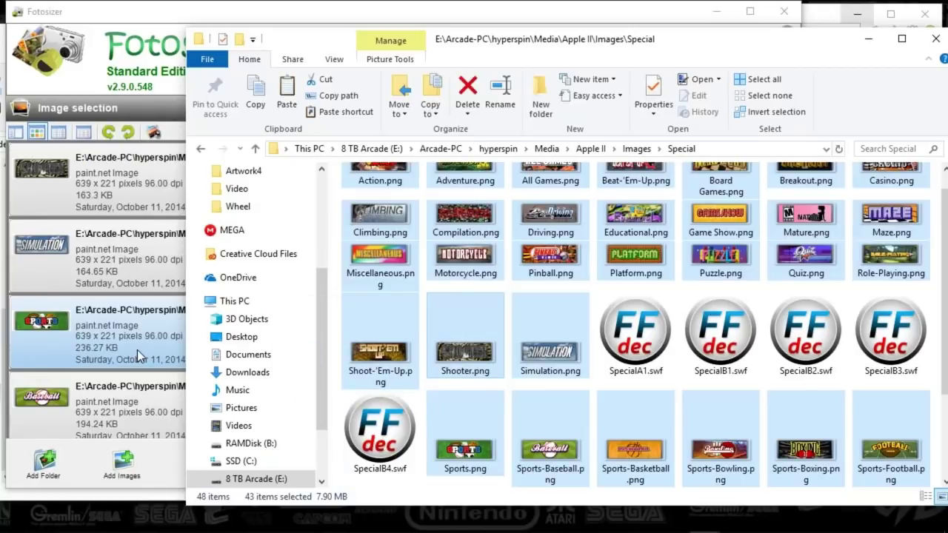
pyautogui.click(110, 21)
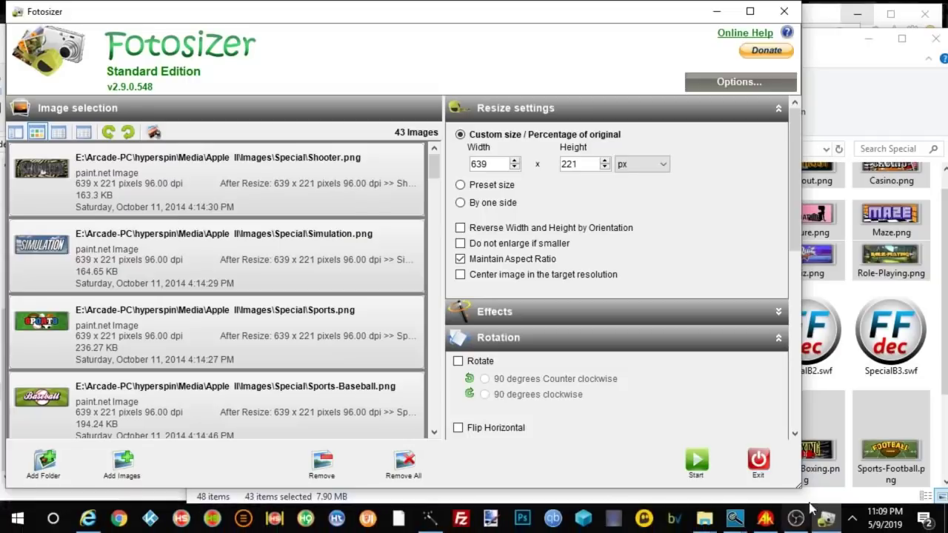
# - Bring the other hyperspin File Explorer window forward, move it over Fotosizer and widen it
pyautogui.click(705, 522)
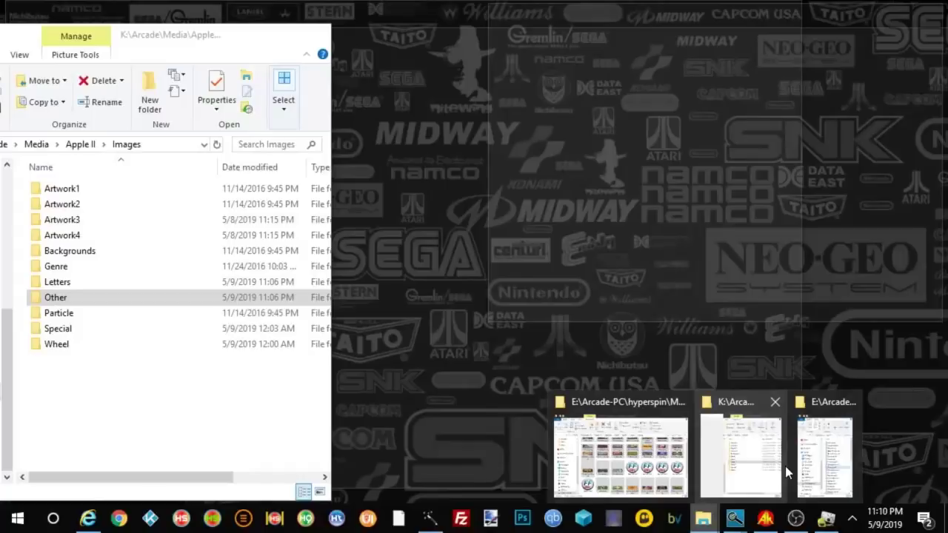
pyautogui.click(842, 468)
pyautogui.moveTo(211, 47); pyautogui.dragTo(733, 55)
pyautogui.moveTo(554, 226); pyautogui.dragTo(241, 229)
# - Open the Fujitsu FM Towns\Images\Special folder under hyperspin\Media to examine its existing genre images
pyautogui.click(560, 165)
pyautogui.click(445, 331)
pyautogui.doubleClick(445, 332)
pyautogui.scroll(-20, 445, 363)
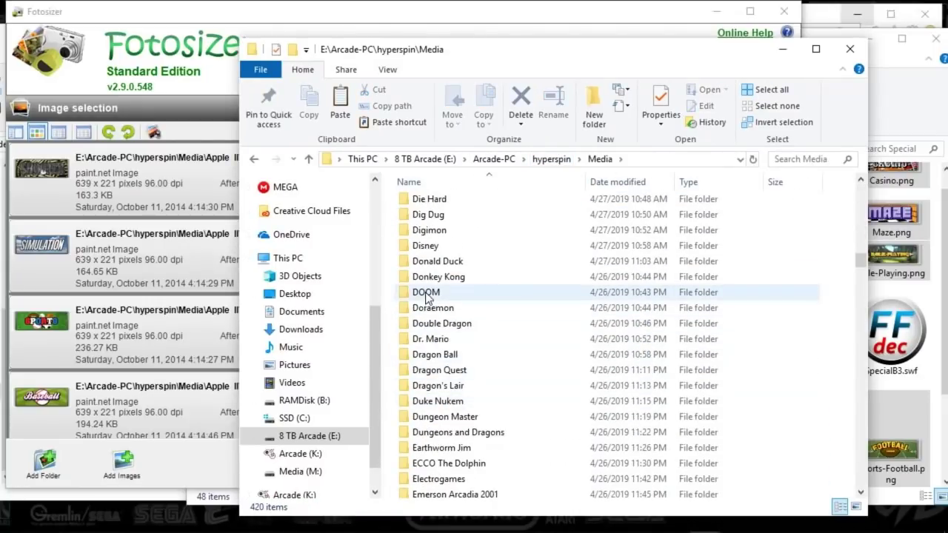
pyautogui.scroll(-6, 446, 296)
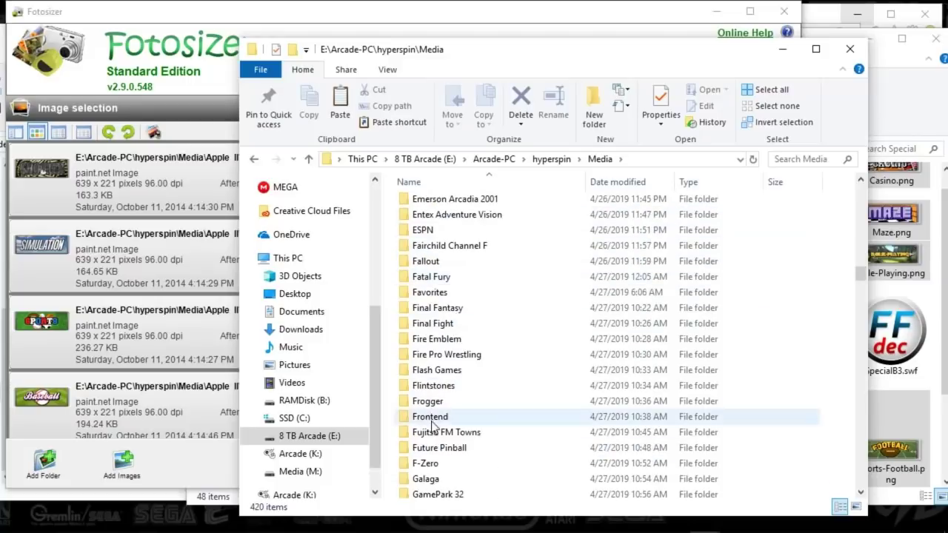
pyautogui.doubleClick(448, 437)
pyautogui.doubleClick(426, 204)
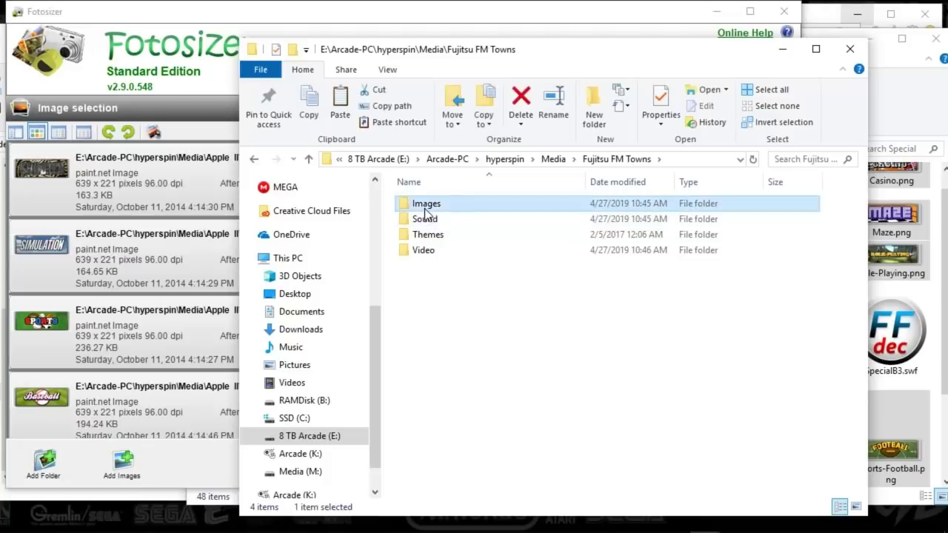
pyautogui.click(434, 344)
pyautogui.doubleClick(435, 344)
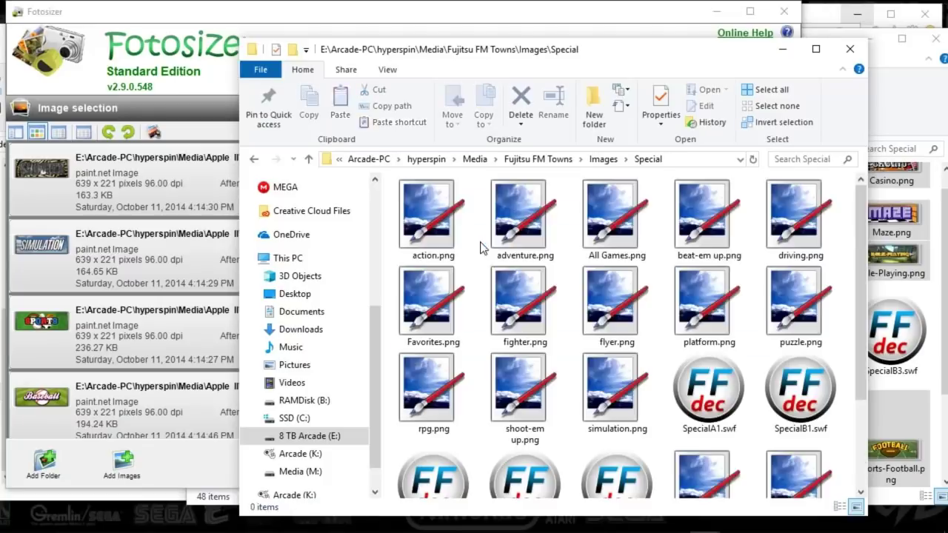
# - Open shoot-em up.png from the Fujitsu FM Towns Special folder in paint.net, check its pixel dimensions and close it
pyautogui.doubleClick(518, 365)
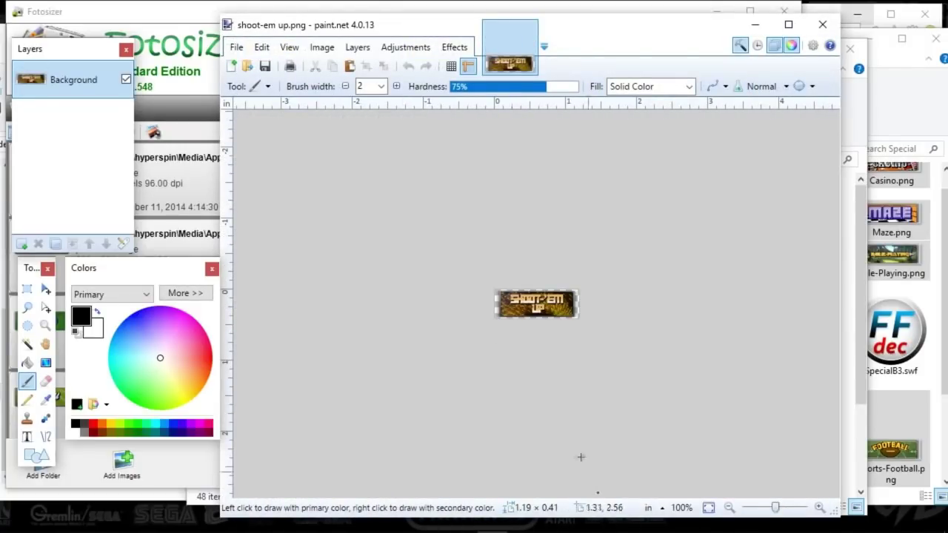
pyautogui.hotkey('ctrl', 'a')
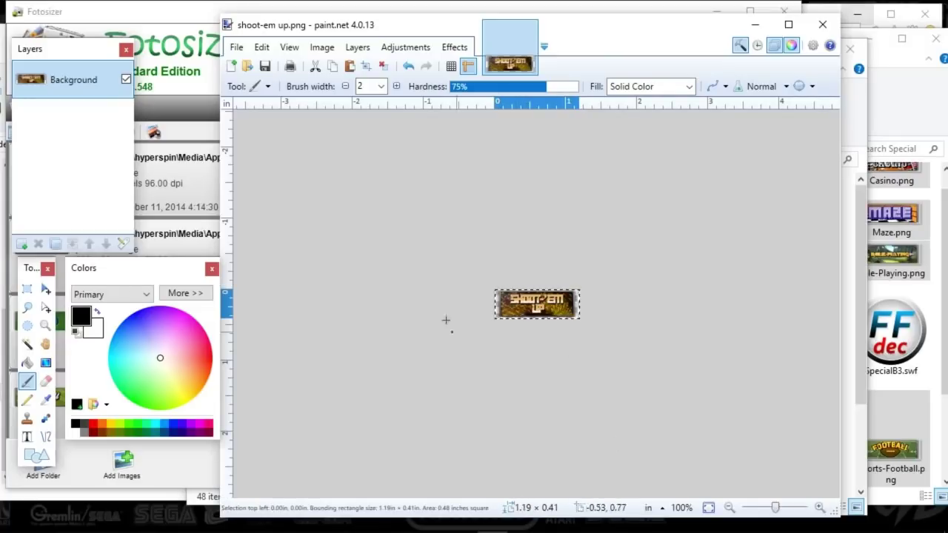
pyautogui.hotkey('ctrl', 'n')
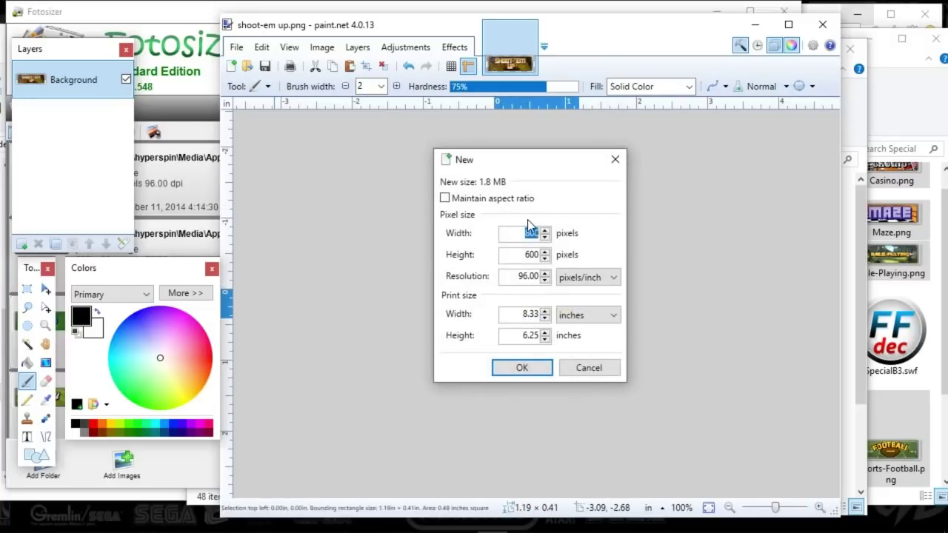
pyautogui.click(570, 367)
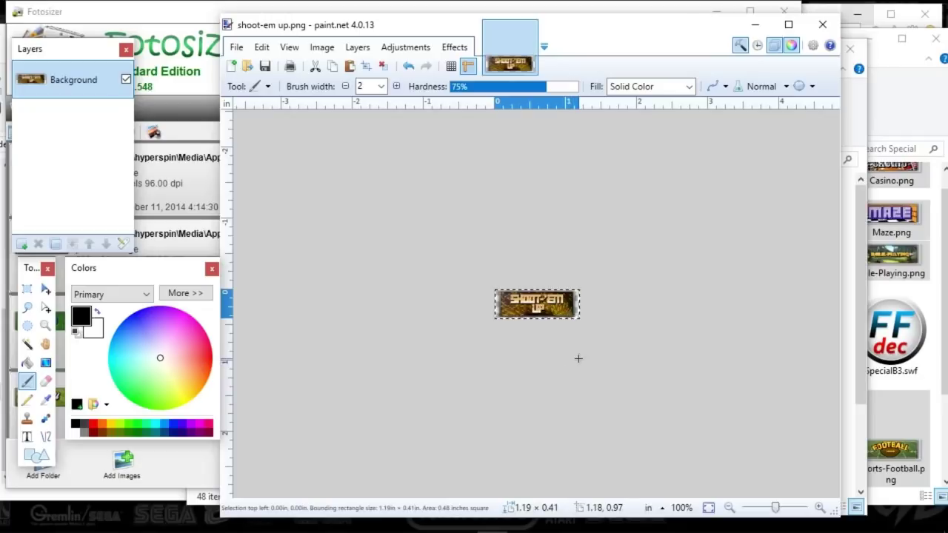
pyautogui.click(231, 65)
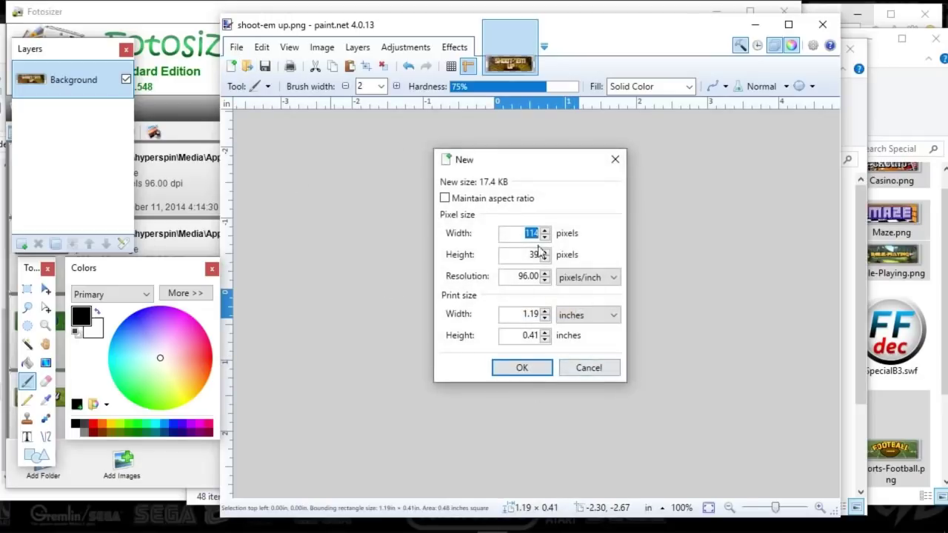
pyautogui.click(587, 370)
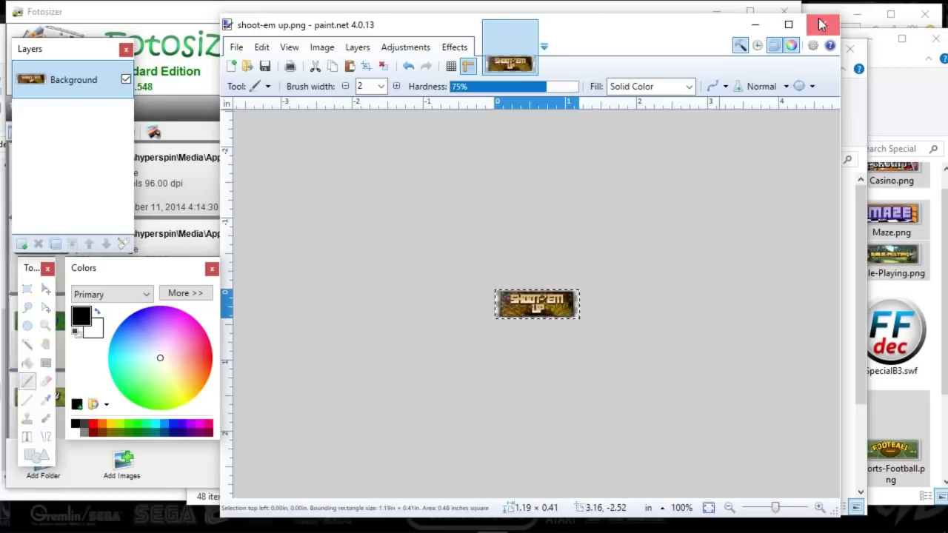
pyautogui.click(822, 24)
# - In Fotosizer, set the custom resize to 114 x 39 px with aspect ratio maintained and select all listed images
pyautogui.hotkey('alt', 'Tab')
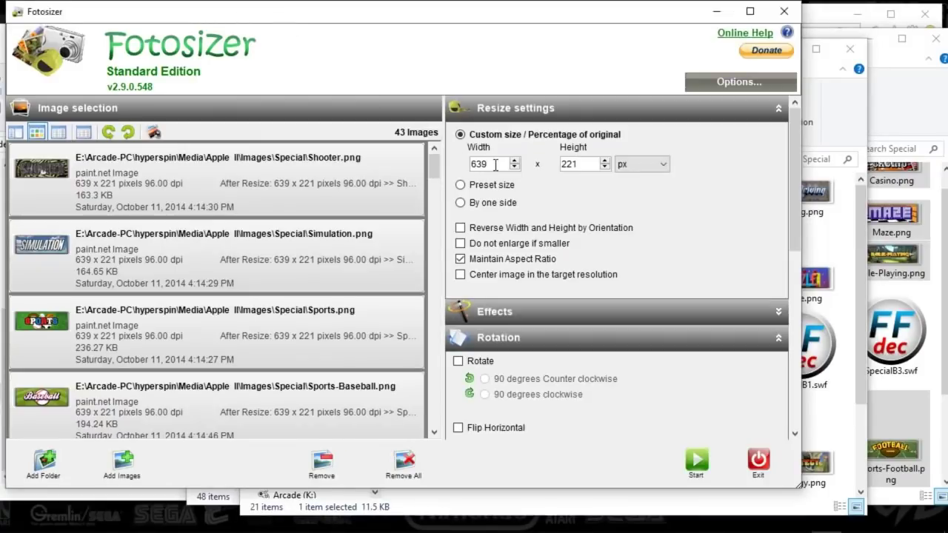
pyautogui.click(311, 180)
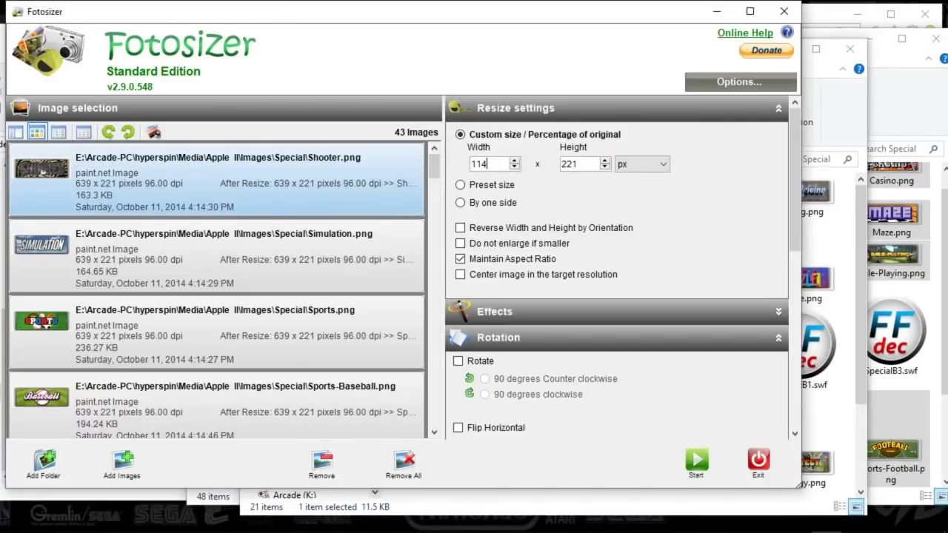
pyautogui.write('114')
pyautogui.click(563, 164)
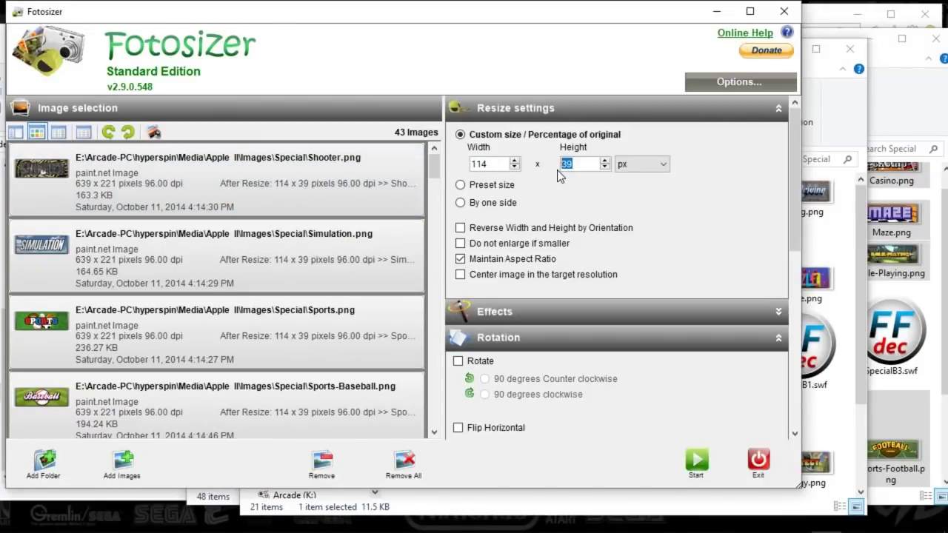
pyautogui.click(239, 190)
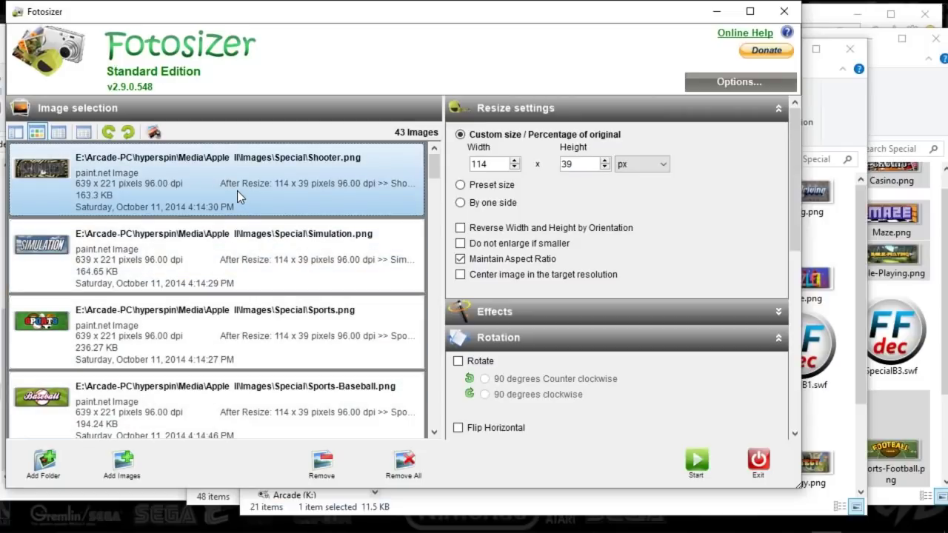
pyautogui.hotkey('ctrl', 'a')
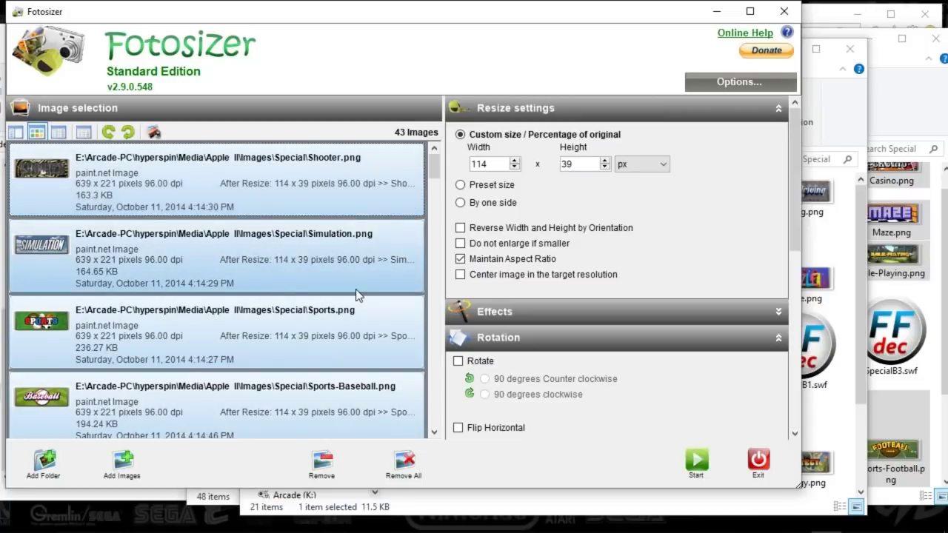
# - Close the Fujitsu FM Towns Special folder window and reduce the Apple II Special folder selection to Simulation.png
pyautogui.click(850, 113)
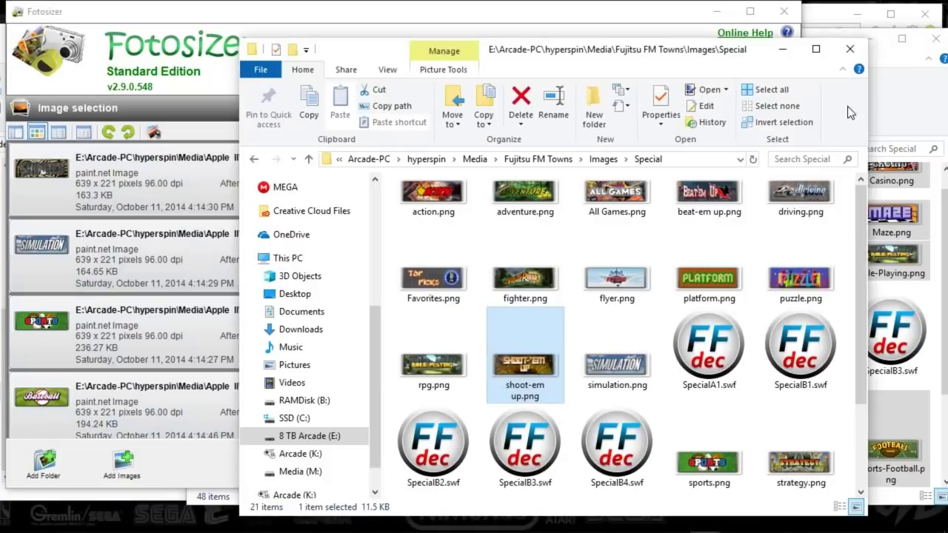
pyautogui.click(850, 49)
pyautogui.click(844, 40)
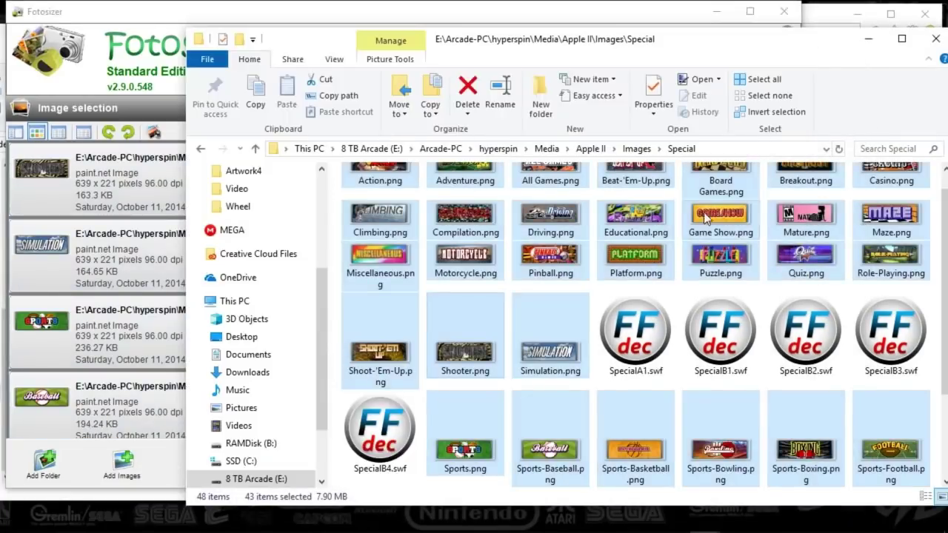
pyautogui.click(556, 323)
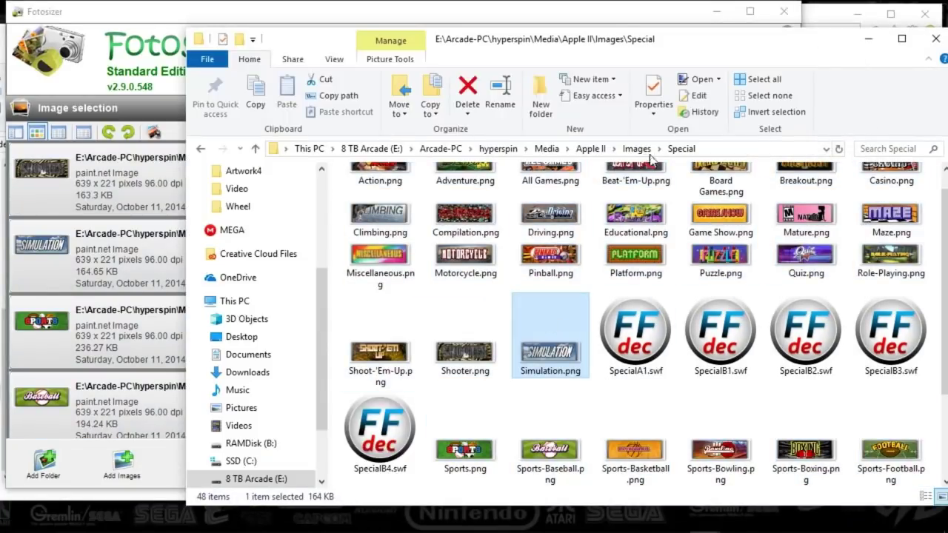
# - Run the Fotosizer batch resize on the Apple II Special images and dismiss the finished progress dialog
pyautogui.click(95, 34)
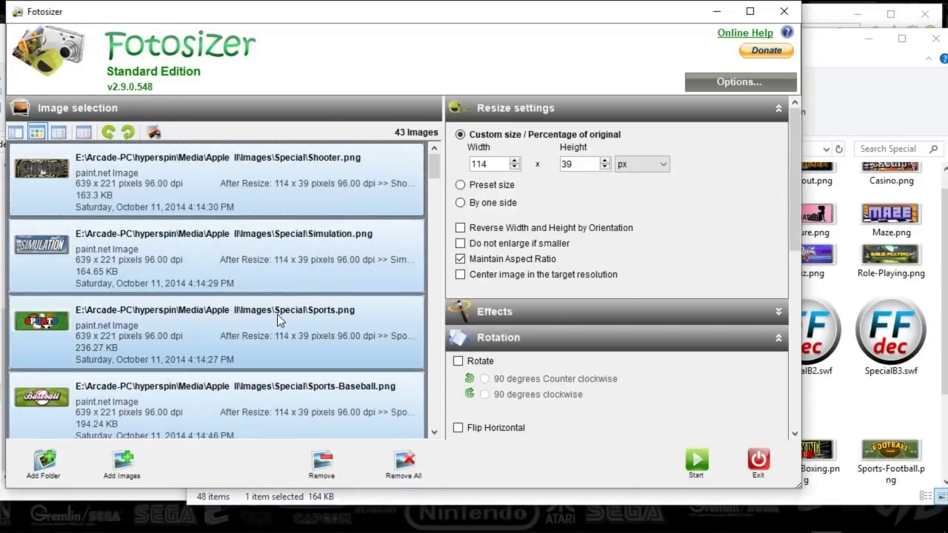
pyautogui.click(700, 465)
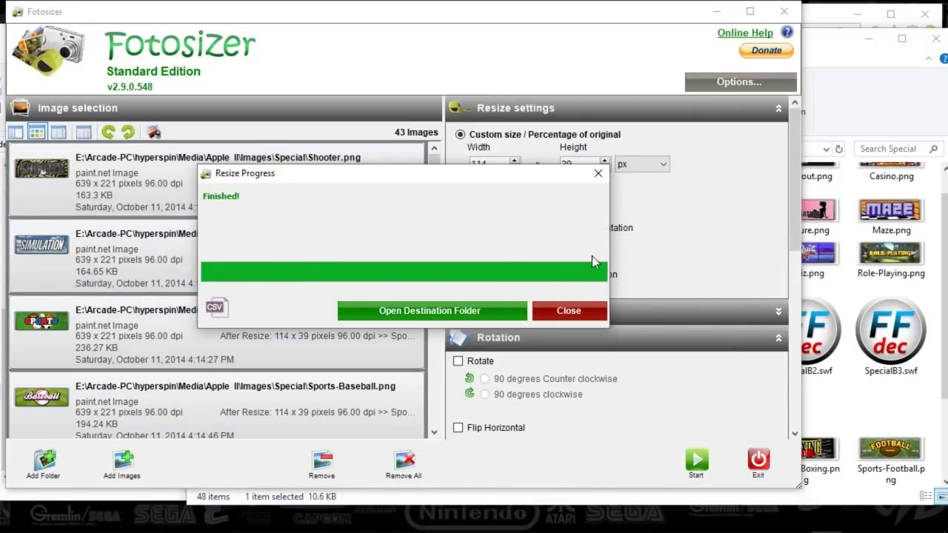
pyautogui.click(576, 315)
# - Open the resized Driving.png from the Apple II Special folder in paint.net to check its size, and close it
pyautogui.click(844, 92)
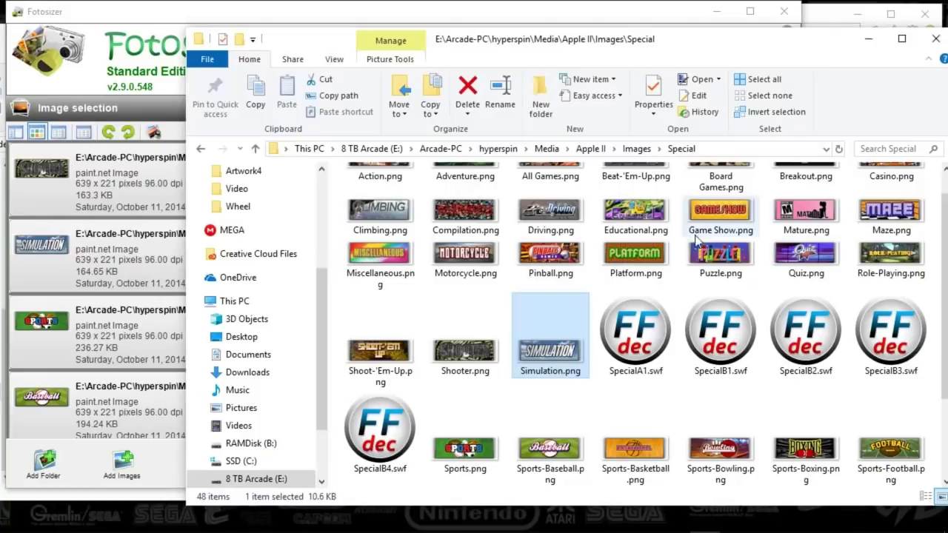
pyautogui.click(537, 214)
pyautogui.doubleClick(537, 214)
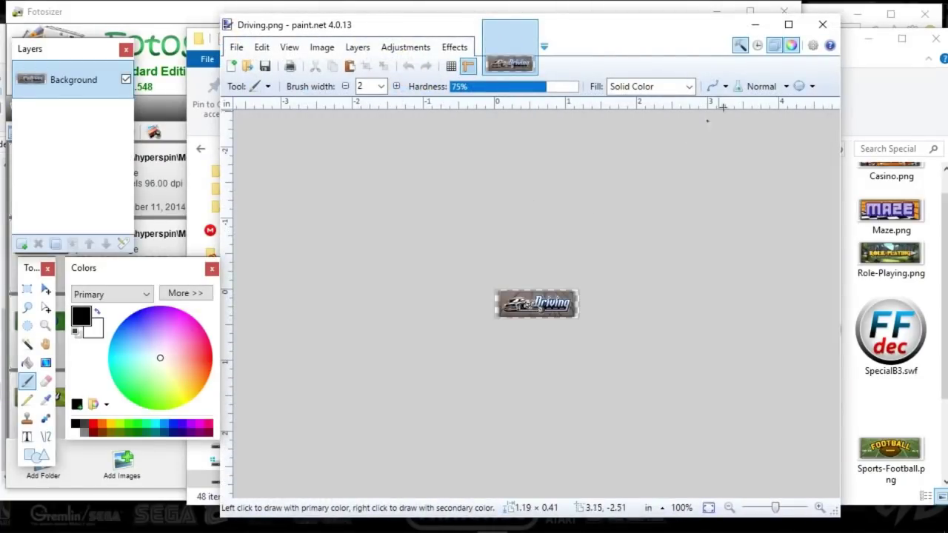
pyautogui.click(822, 24)
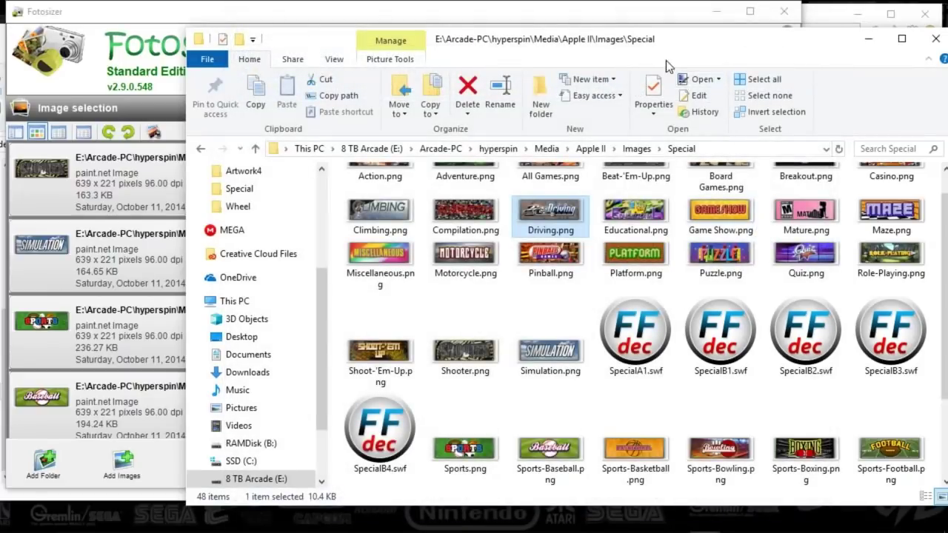
# - Return the hyperspin folder window to Apple II\Images and close Fotosizer
pyautogui.click(636, 148)
pyautogui.click(156, 14)
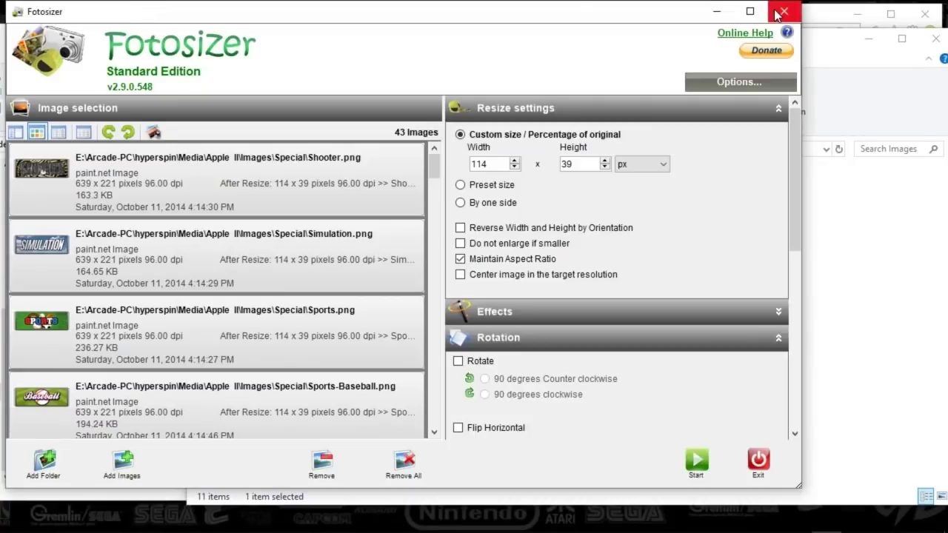
pyautogui.click(778, 13)
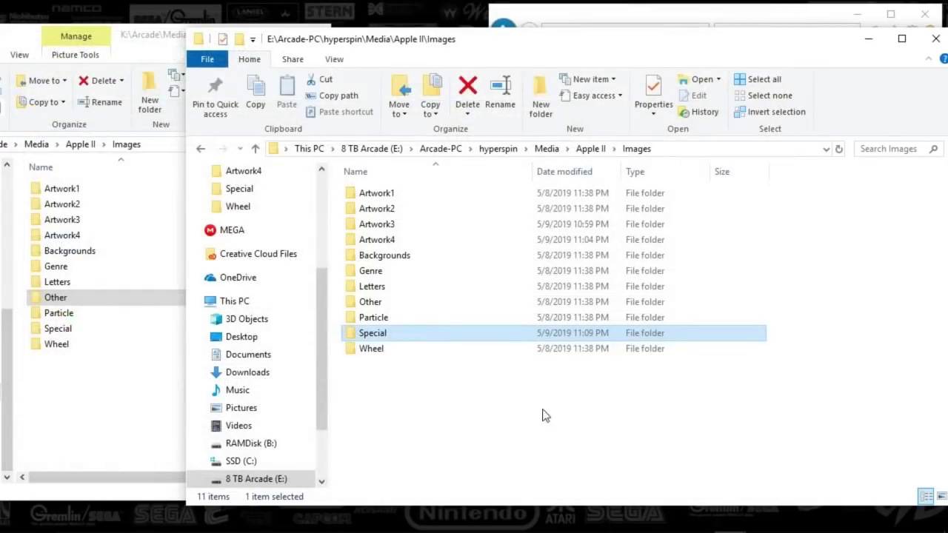
# - Copy all images from the K: drive's Apple II\Images\Wheel folder into the hyperspin Apple II\Images\Wheel folder on drive E
pyautogui.click(454, 396)
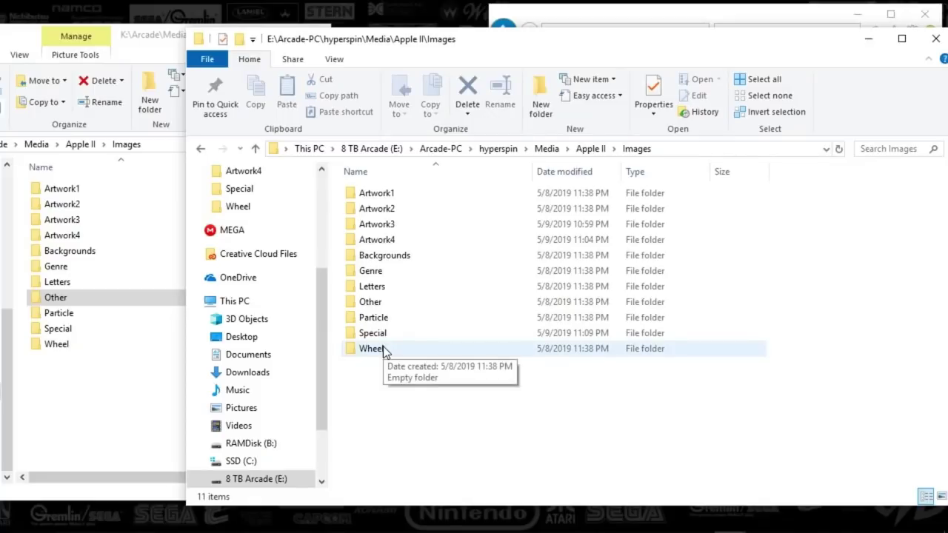
pyautogui.click(383, 351)
pyautogui.doubleClick(384, 351)
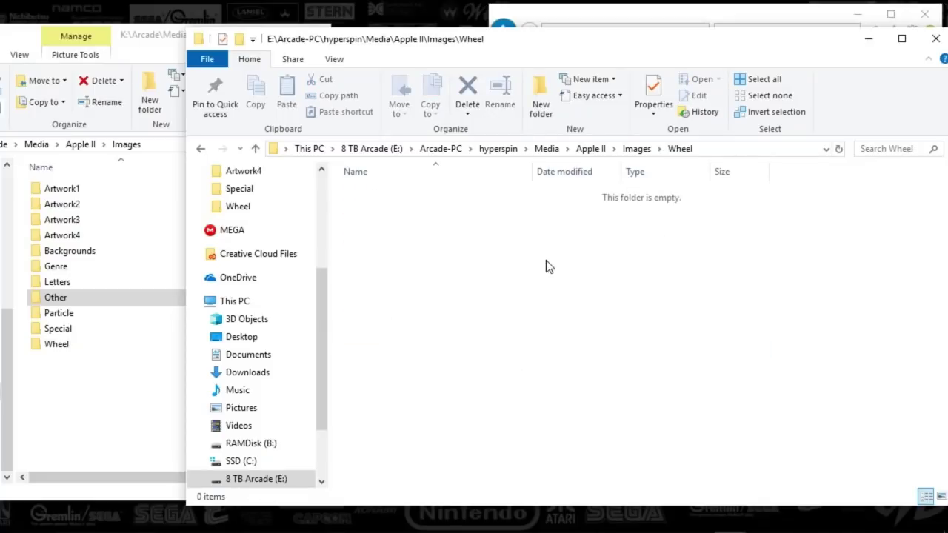
pyautogui.doubleClick(69, 348)
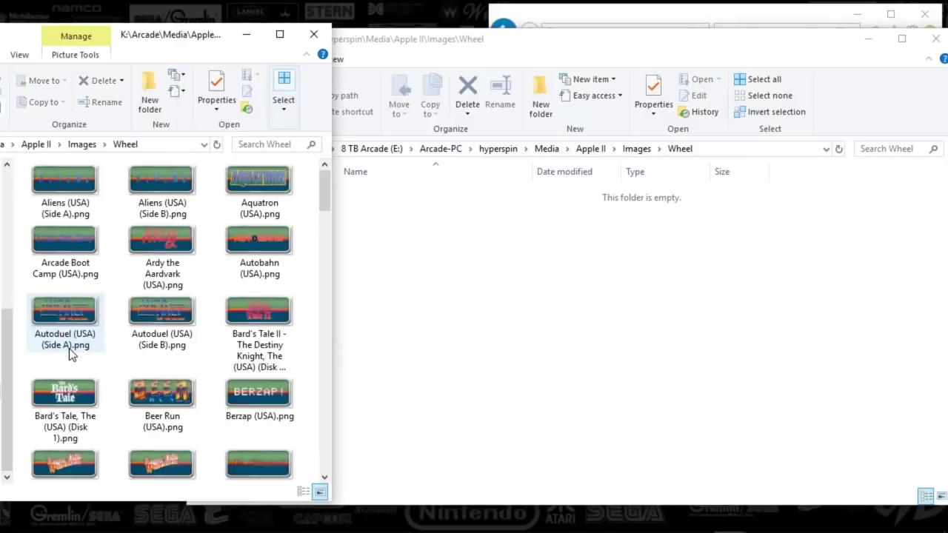
pyautogui.click(144, 256)
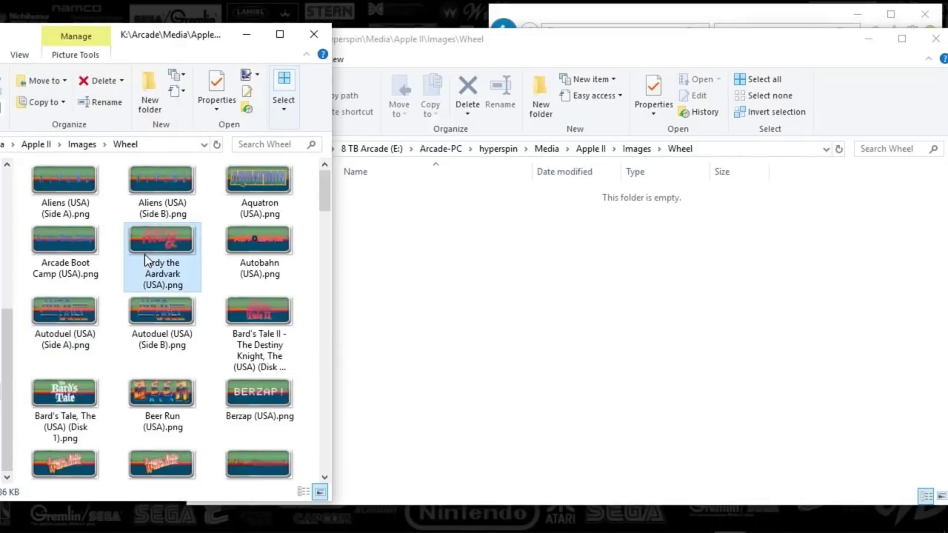
pyautogui.hotkey('ctrl', 'a')
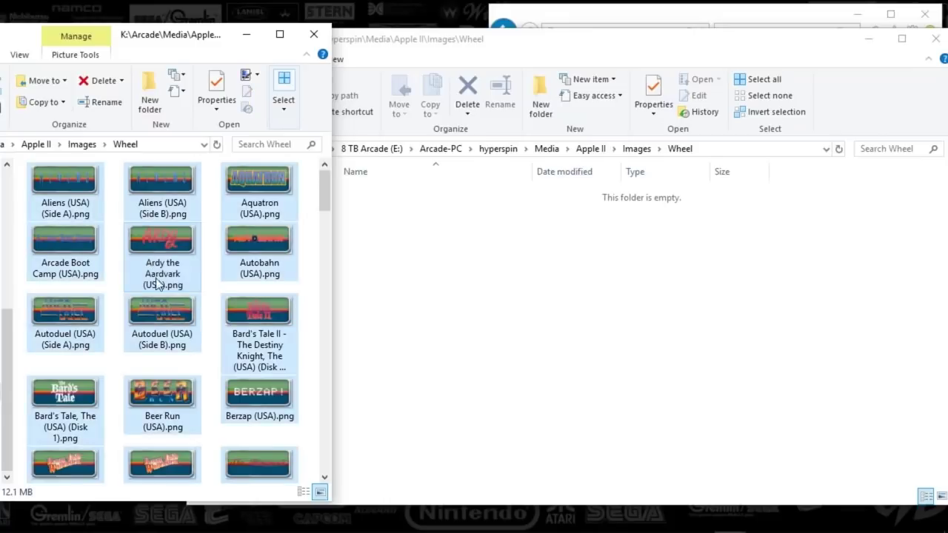
pyautogui.click(487, 330)
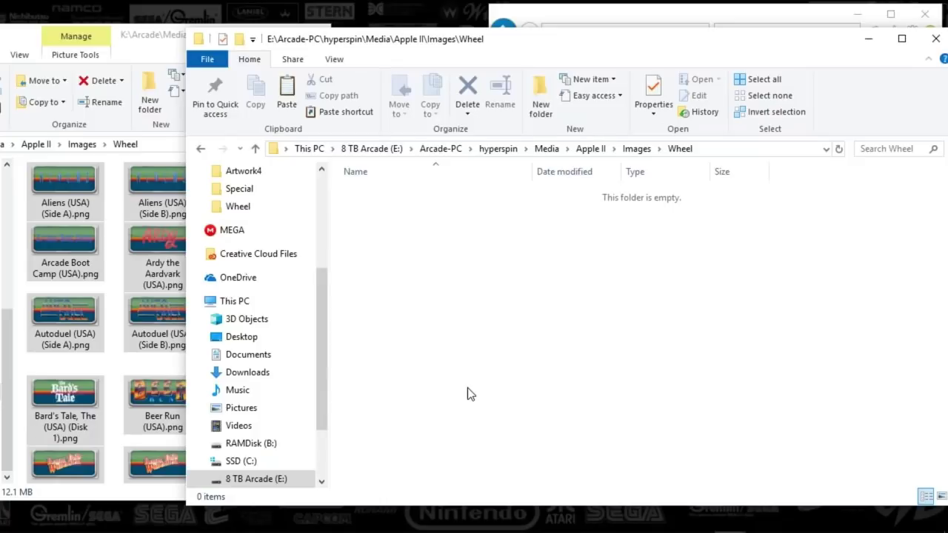
pyautogui.hotkey('ctrl', 'v')
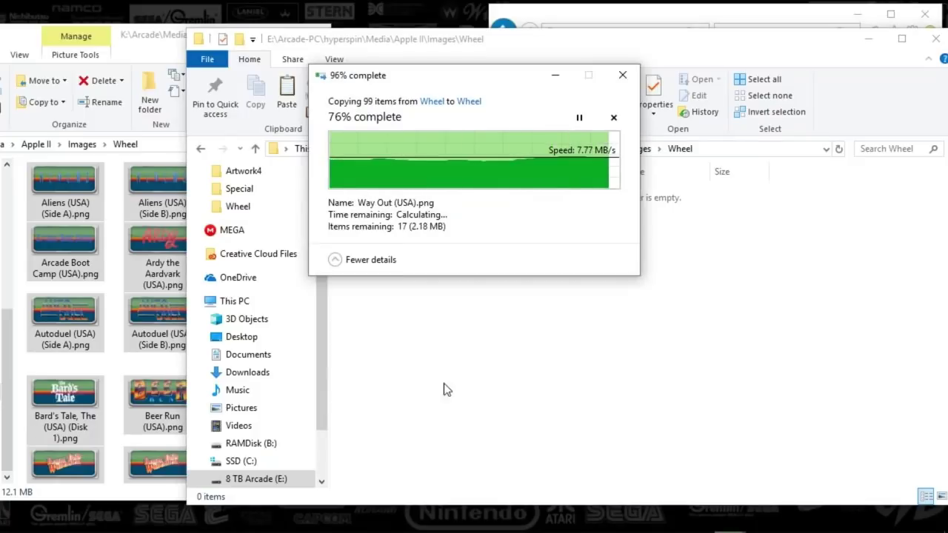
# - Return the K: drive window to Apple II\Images and deselect the copied wheel images in the hyperspin Wheel folder
pyautogui.click(126, 275)
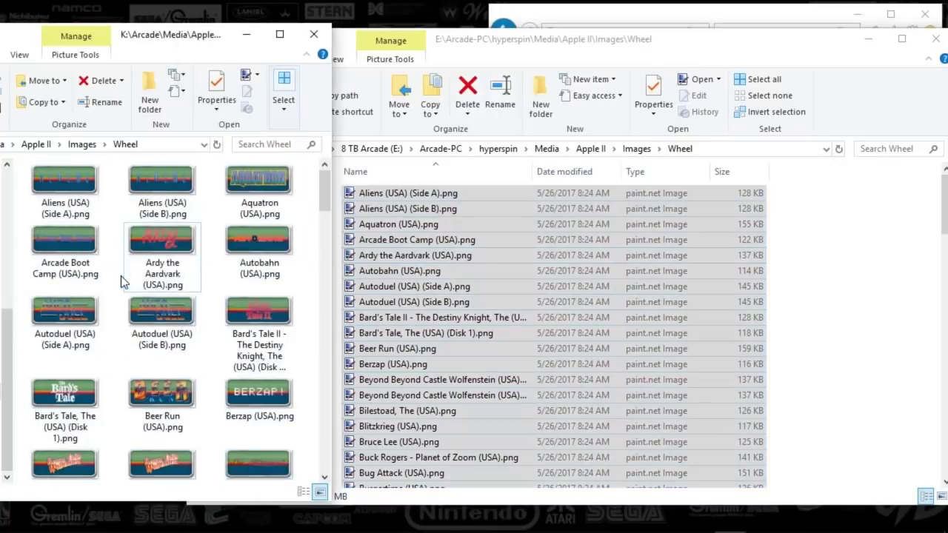
pyautogui.click(74, 146)
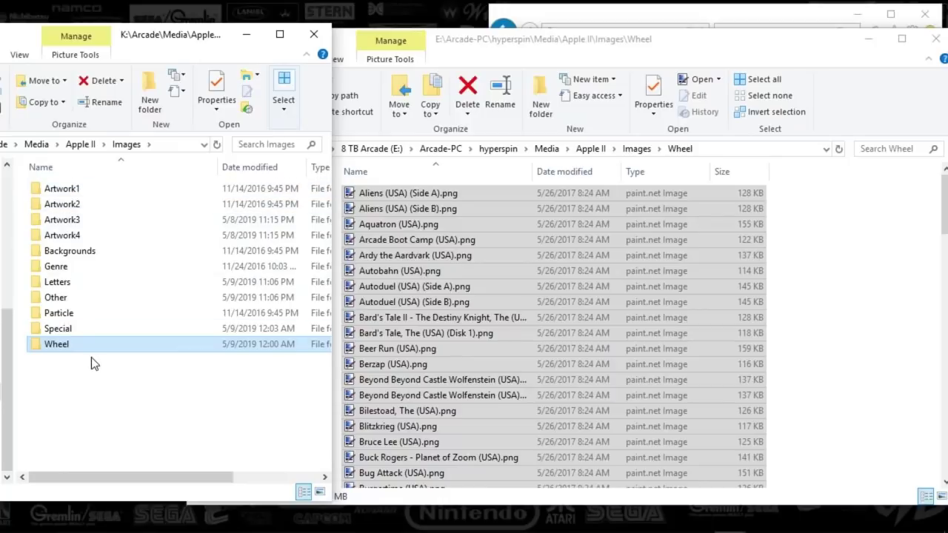
pyautogui.click(804, 297)
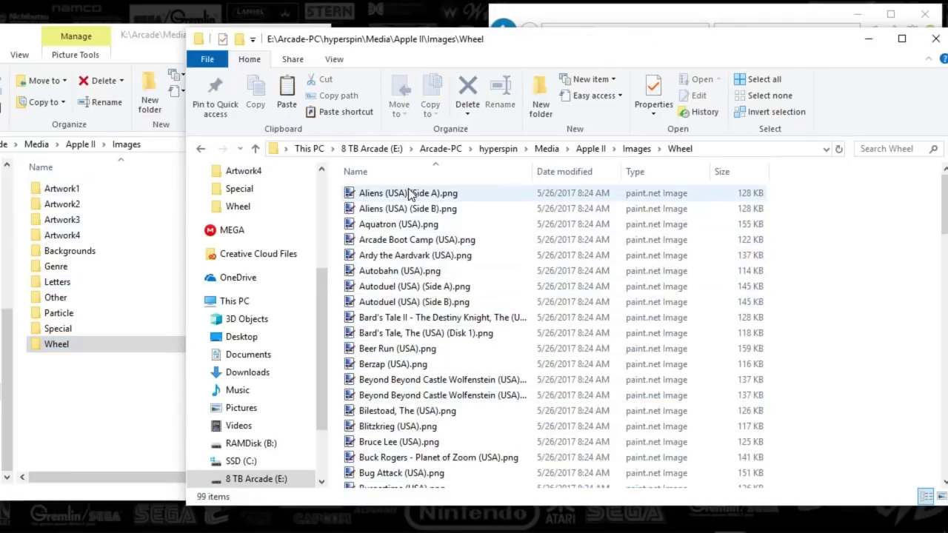
# - Switch to FatMatch and set its images directory to E:\Arcade-PC\hyperspin\Media\Apple II\Images\Wheel
pyautogui.moveTo(839, 525)
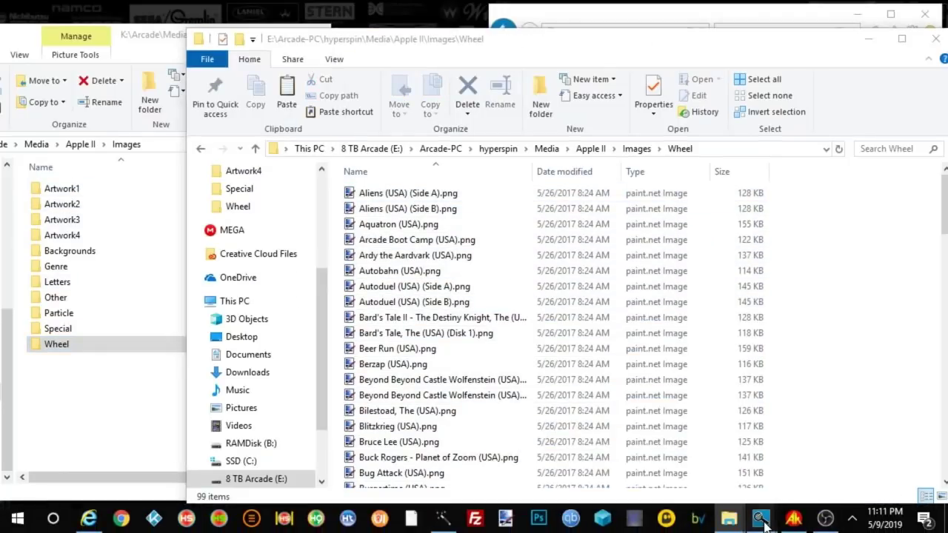
pyautogui.click(861, 478)
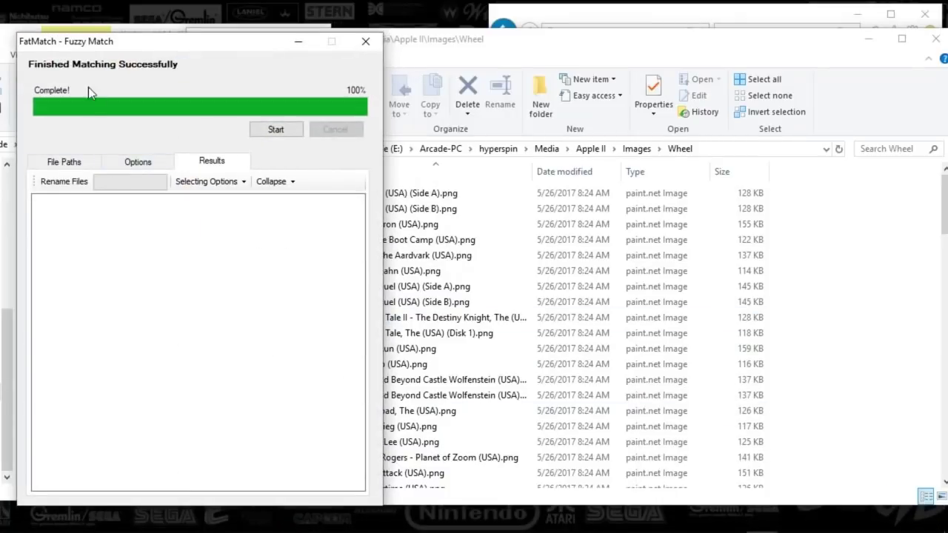
pyautogui.click(67, 163)
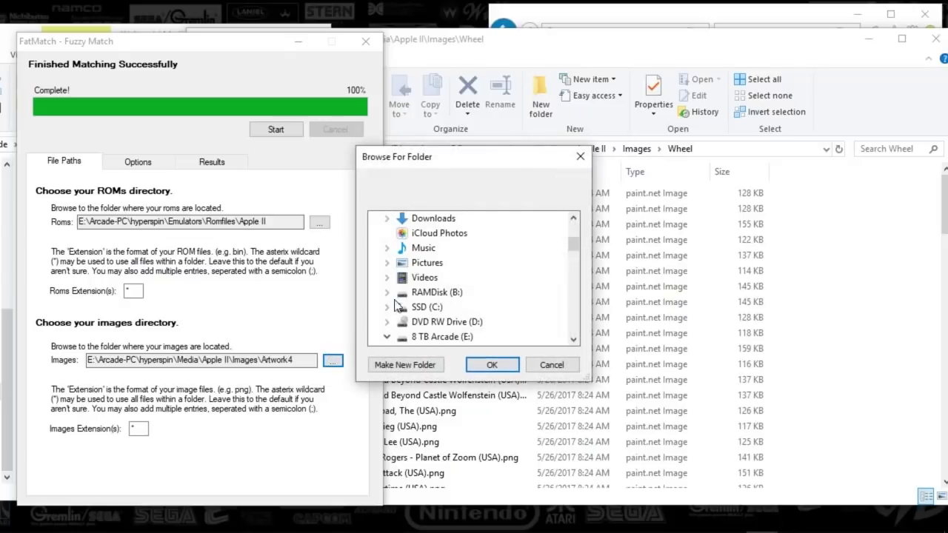
pyautogui.scroll(-3, 534, 320)
pyautogui.scroll(3, 535, 320)
pyautogui.click(508, 334)
pyautogui.click(511, 368)
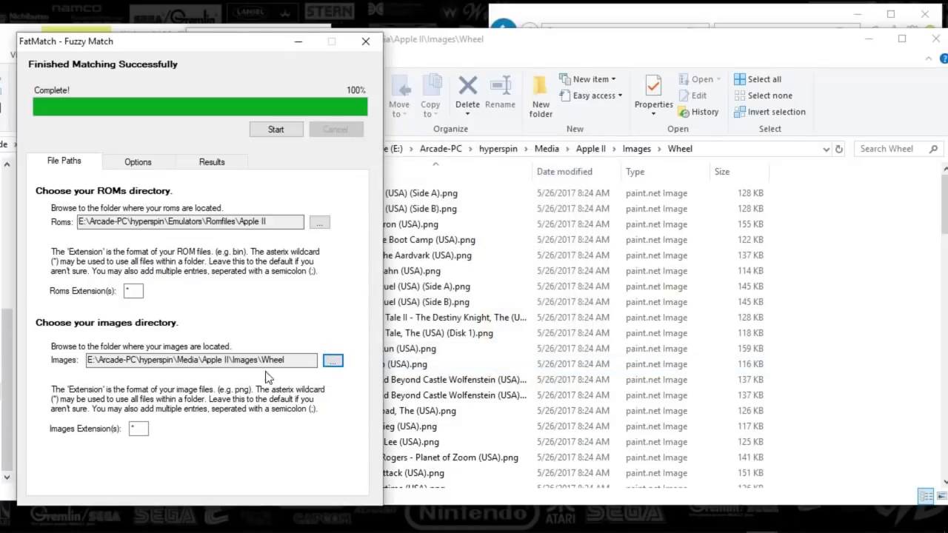
# - Run the fuzzy match of the Apple II ROMs against the Wheel images and dismiss the completion notice
pyautogui.click(269, 135)
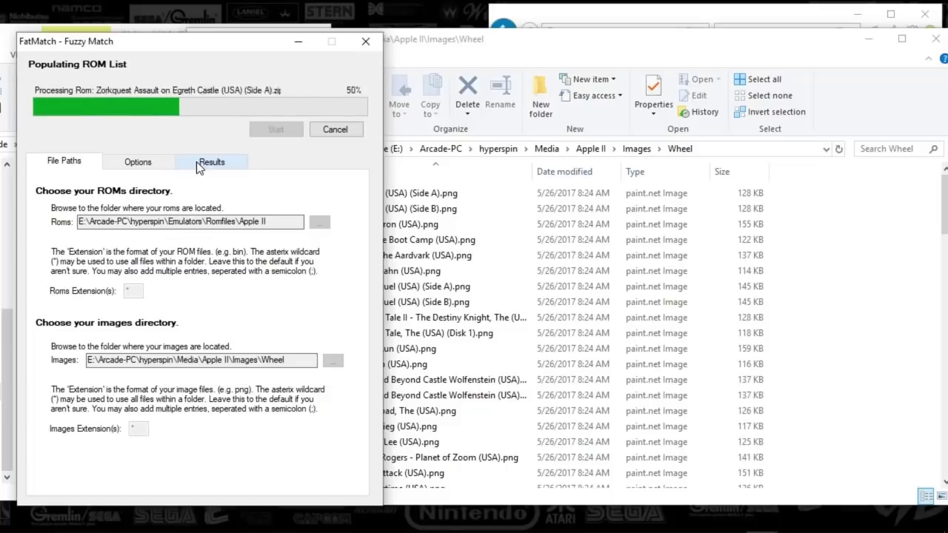
pyautogui.click(197, 161)
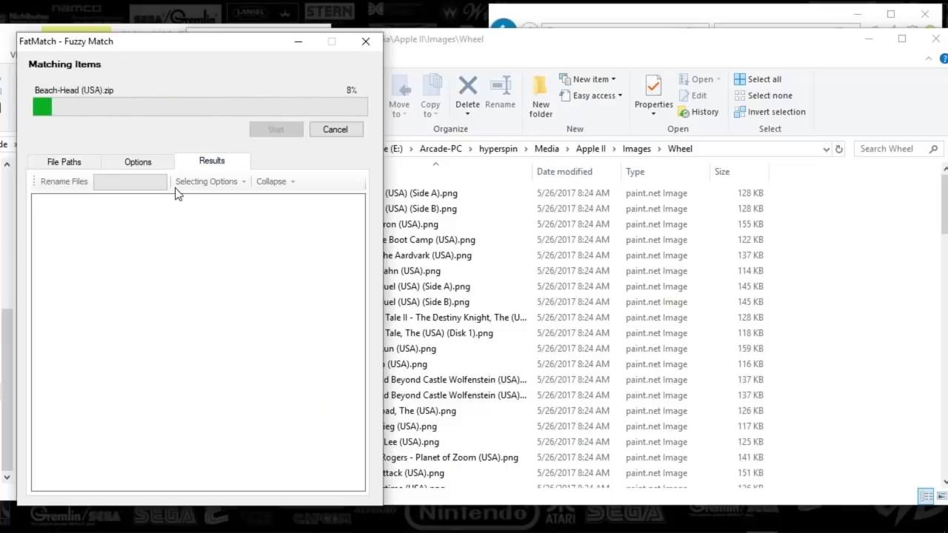
pyautogui.click(531, 259)
pyautogui.moveTo(470, 44); pyautogui.dragTo(483, 51)
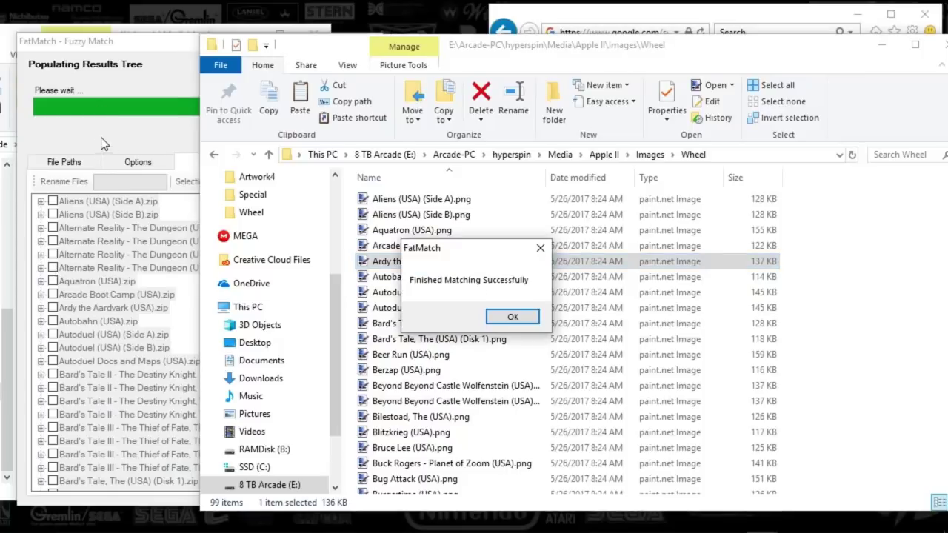
pyautogui.click(516, 320)
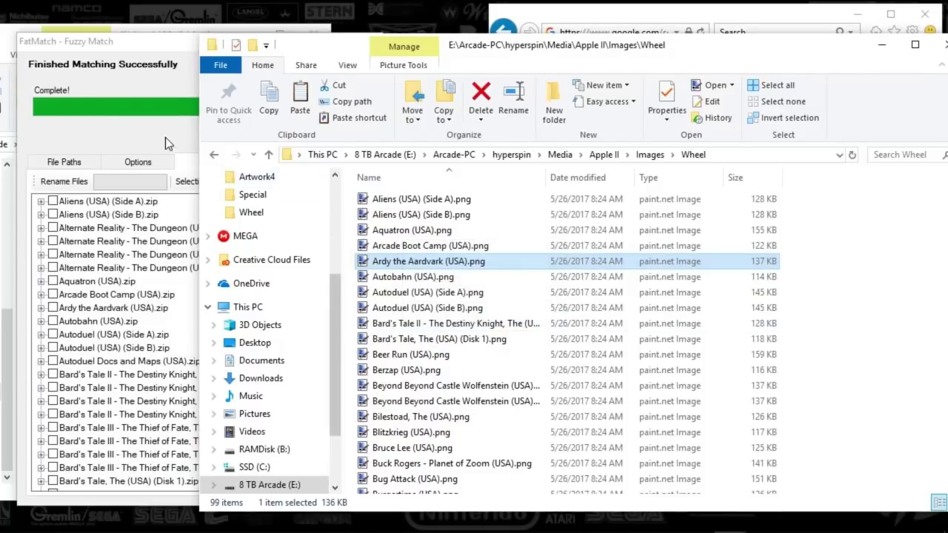
# - Check the best-matching wheel image for every ROM in the match results
pyautogui.click(194, 180)
pyautogui.click(208, 181)
pyautogui.click(222, 198)
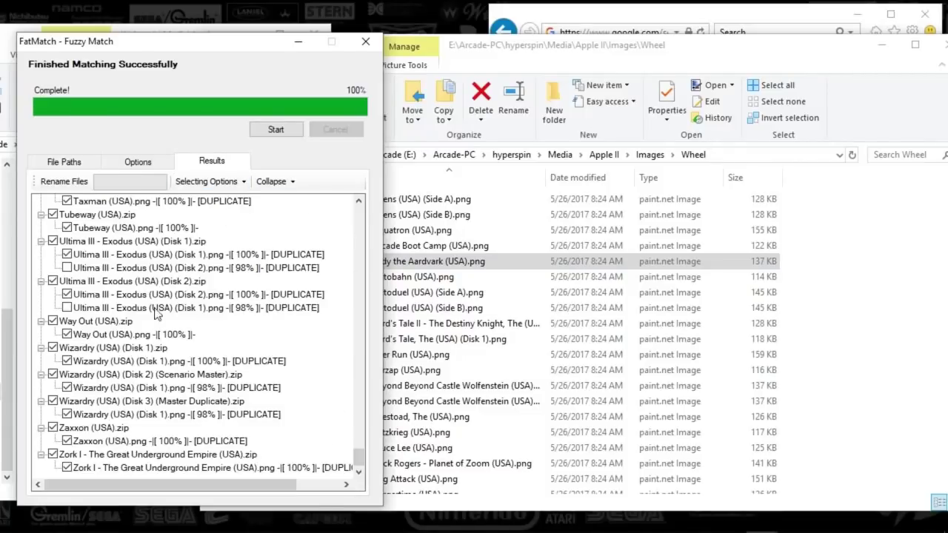
# - Review the checked matches and rename the wheel image files to their matching ROM names
pyautogui.moveTo(362, 457); pyautogui.dragTo(340, 237)
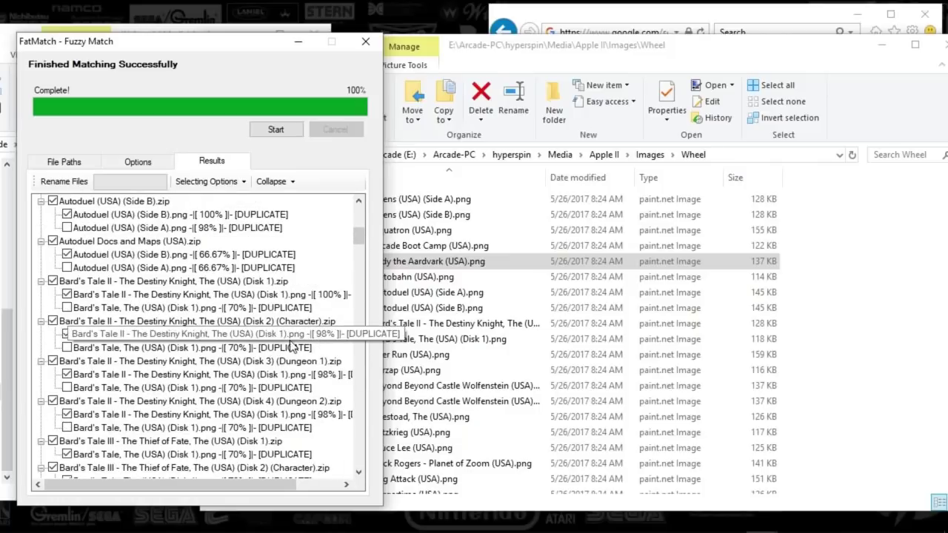
pyautogui.scroll(9, 241, 313)
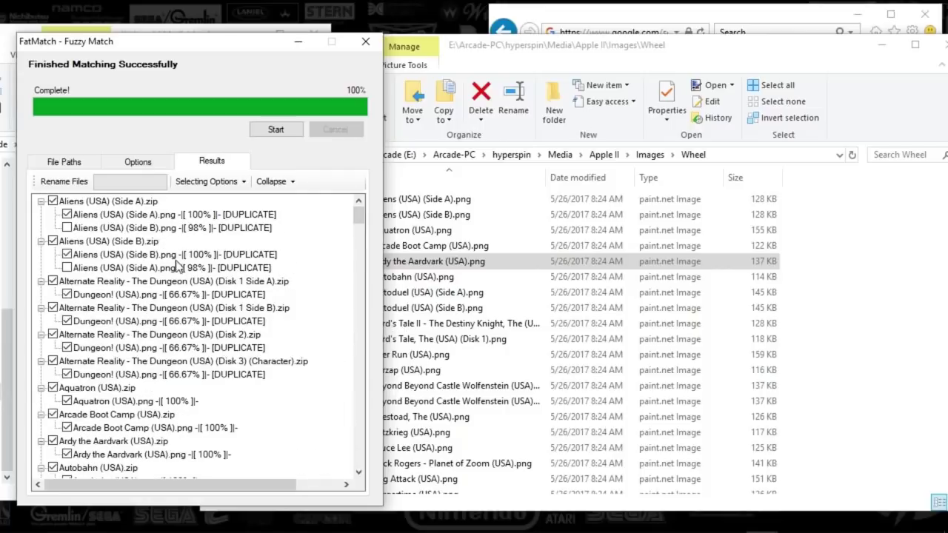
pyautogui.scroll(-7, 195, 348)
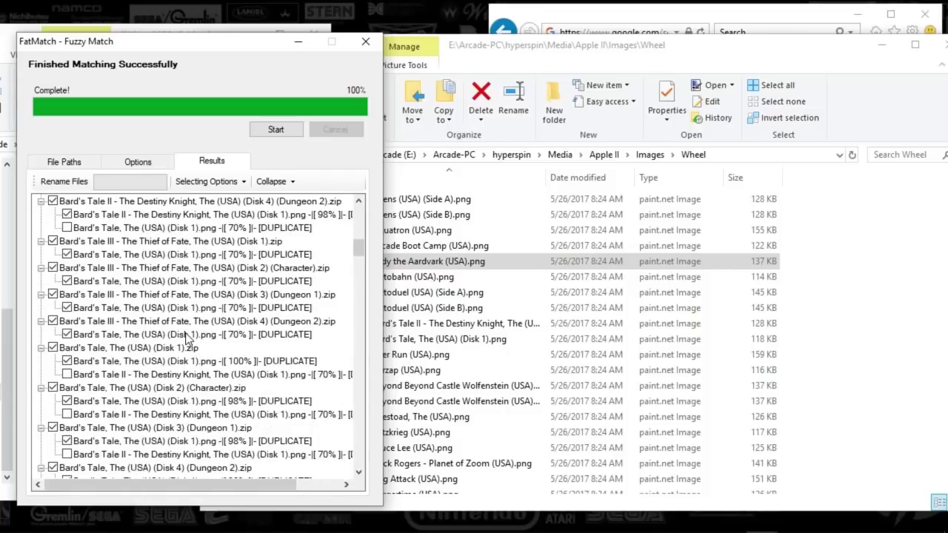
pyautogui.scroll(7, 127, 207)
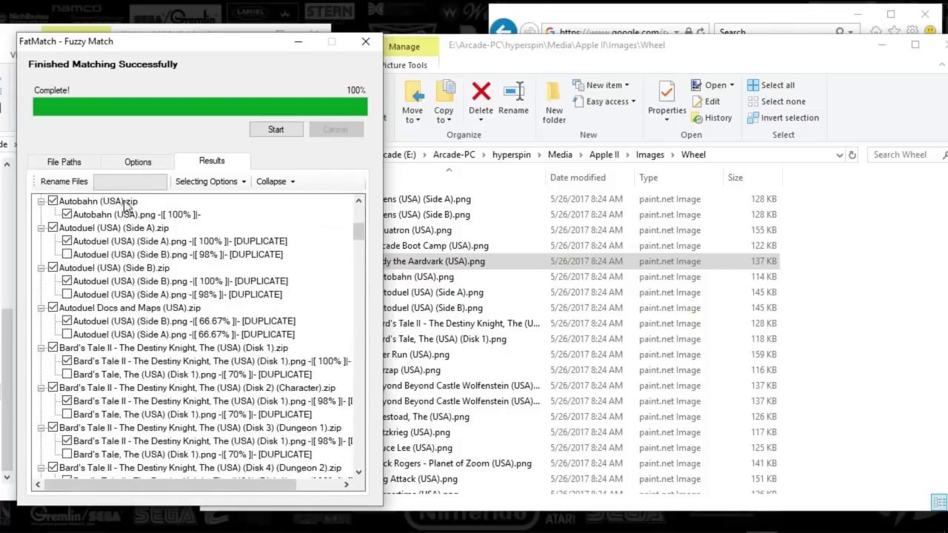
pyautogui.click(80, 184)
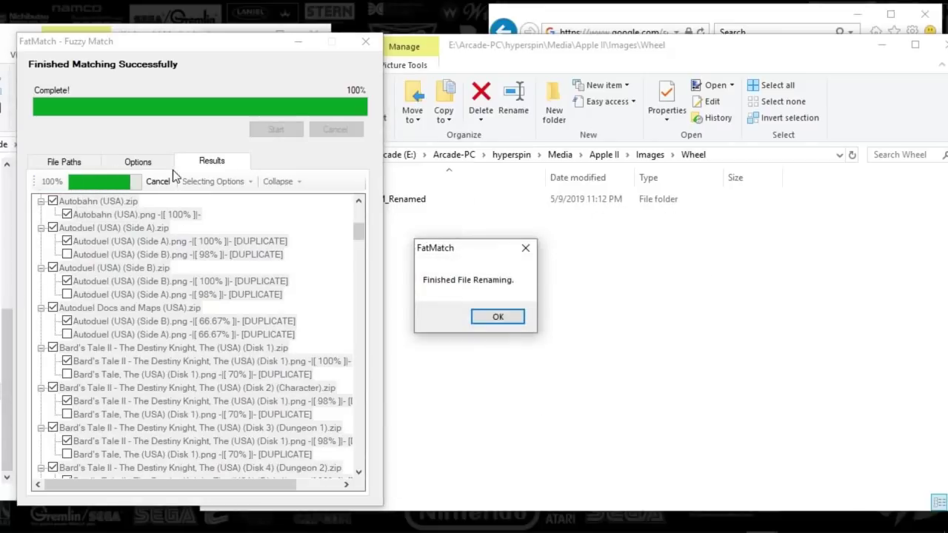
pyautogui.click(493, 316)
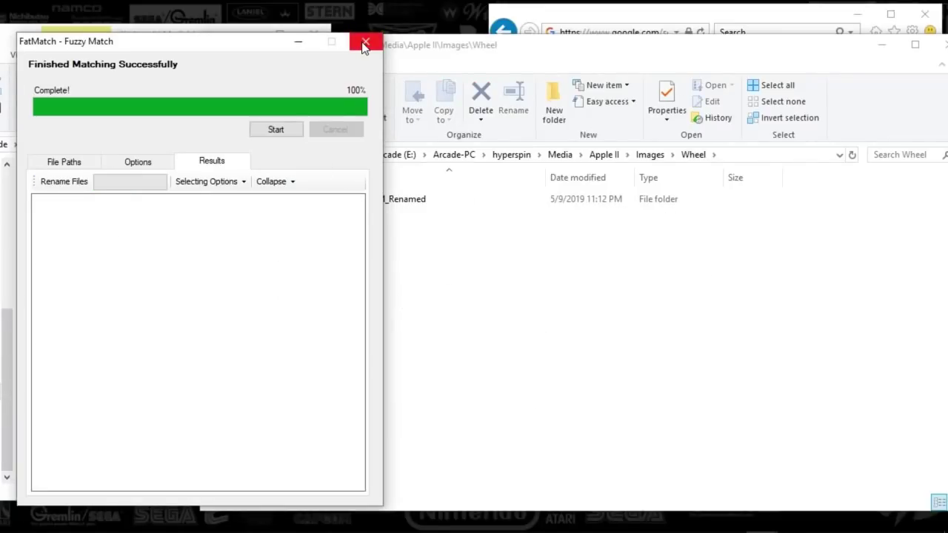
# - Move all PNG images from FM_Renamed into the parent Wheel folder, leaving _CopyScript.bat and _ReverseRename.bat behind
pyautogui.click(404, 199)
pyautogui.doubleClick(404, 200)
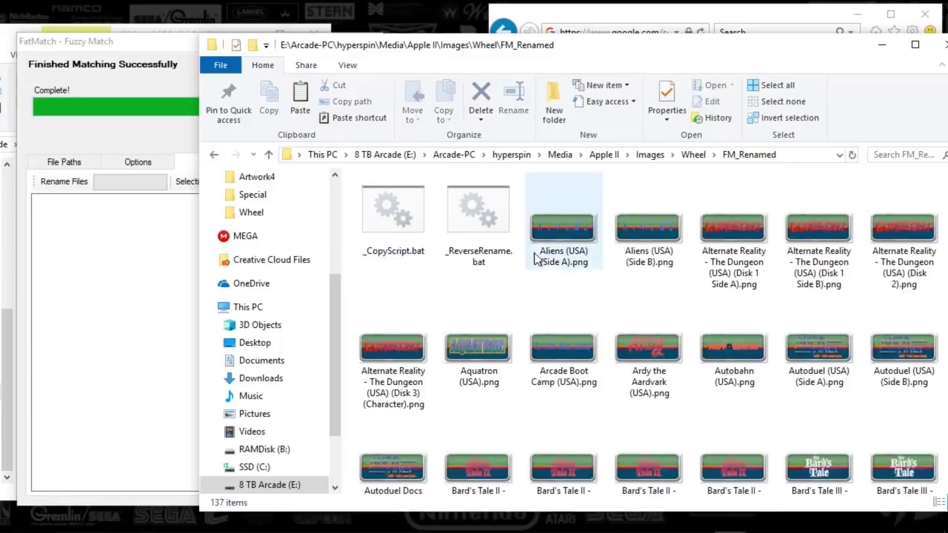
pyautogui.hotkey('ctrl', 'a')
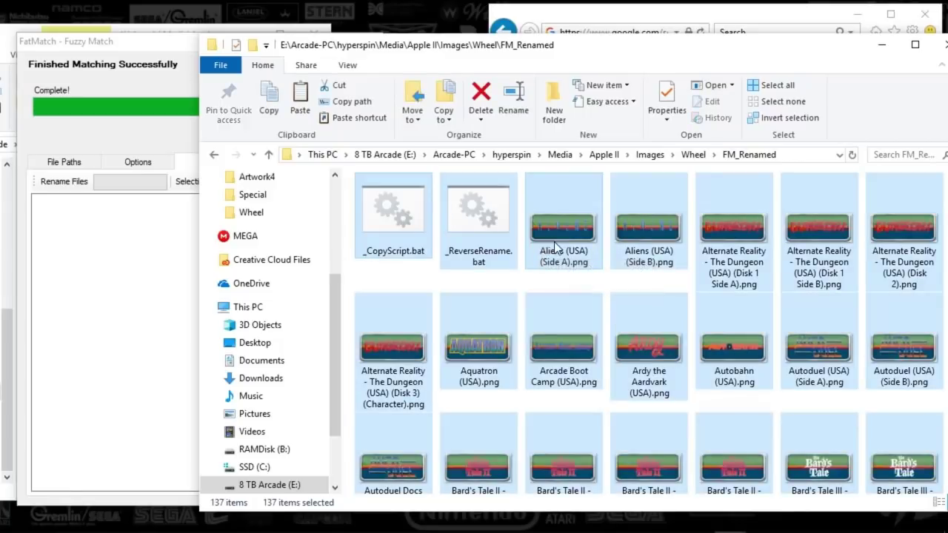
pyautogui.keyDown('ctrl'); pyautogui.click(469, 237); pyautogui.keyUp('ctrl')
pyautogui.keyDown('ctrl'); pyautogui.click(422, 228); pyautogui.keyUp('ctrl')
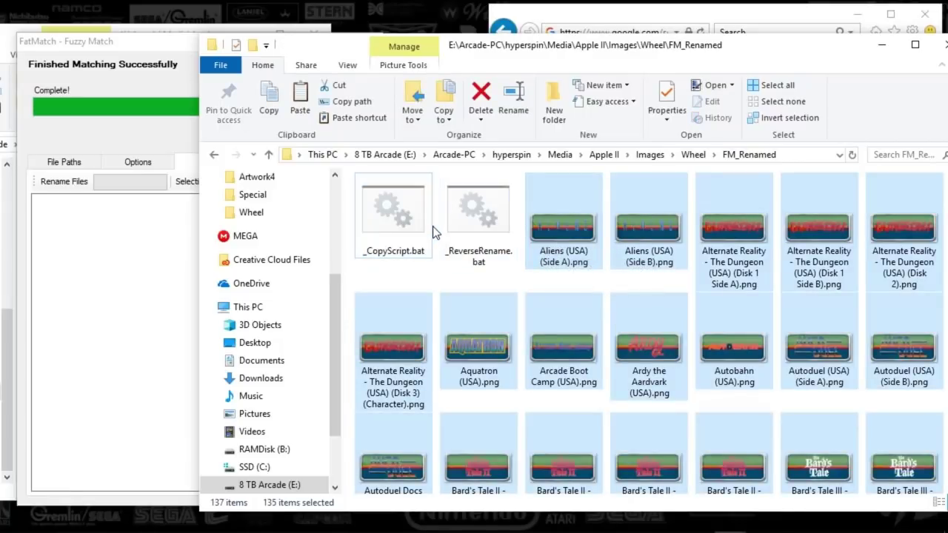
pyautogui.click(693, 156)
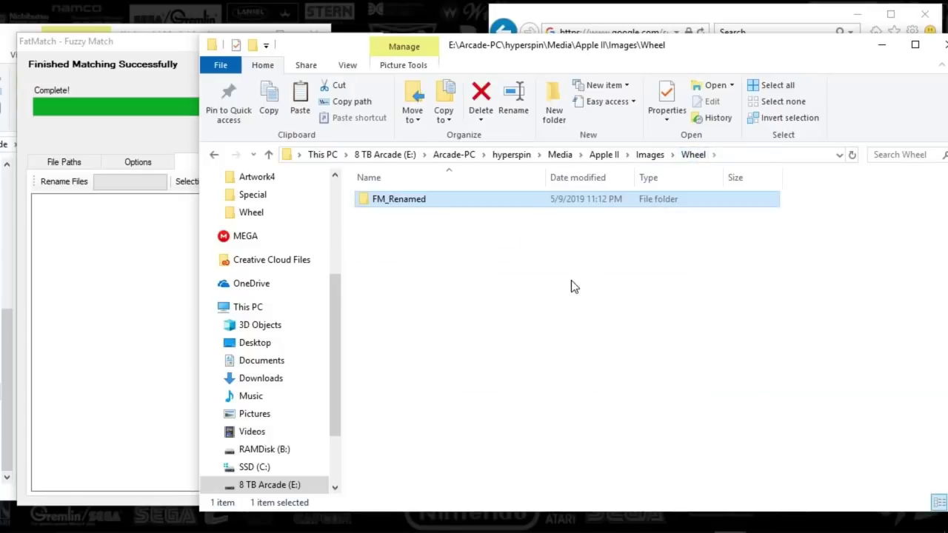
pyautogui.hotkey('ctrl', 'v')
# - Display the hyperspin Wheel folder's contents as large icons
pyautogui.rightClick(355, 257)
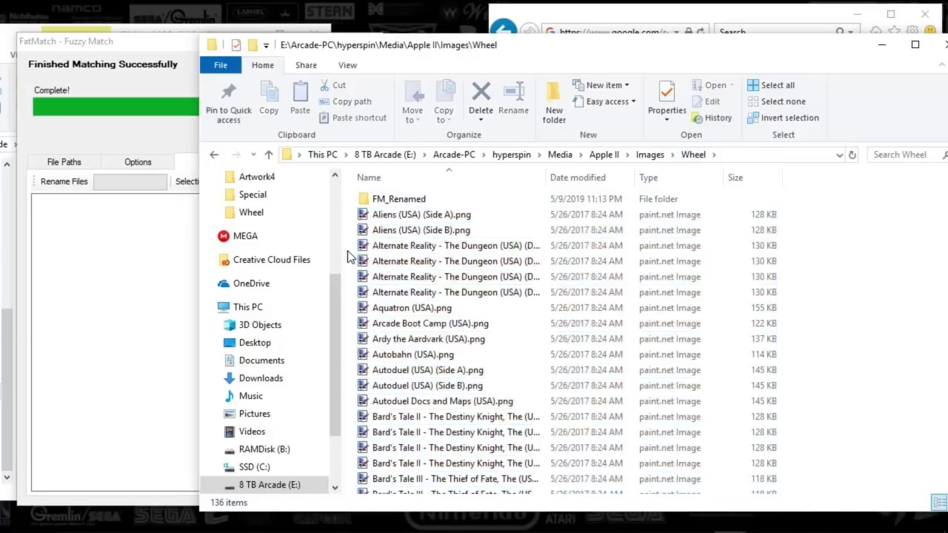
pyautogui.moveTo(382, 262)
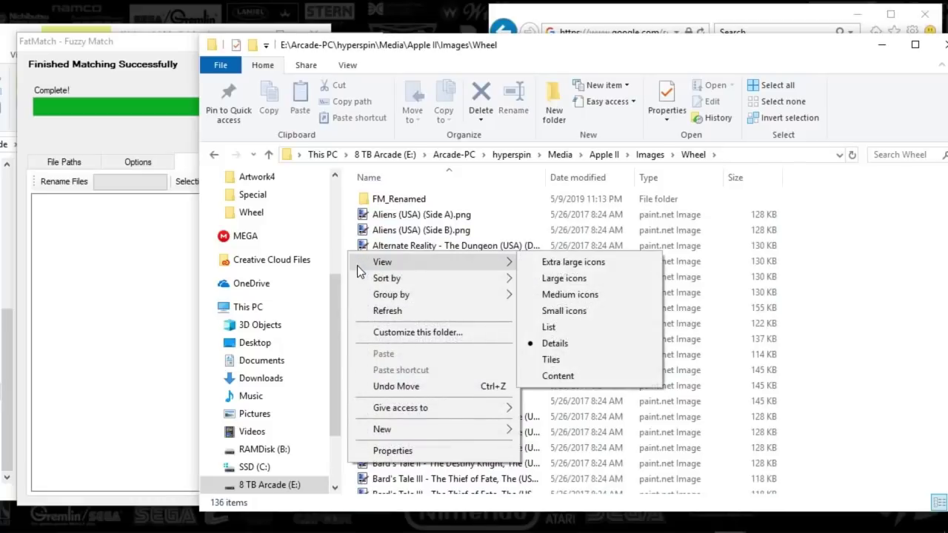
pyautogui.click(550, 298)
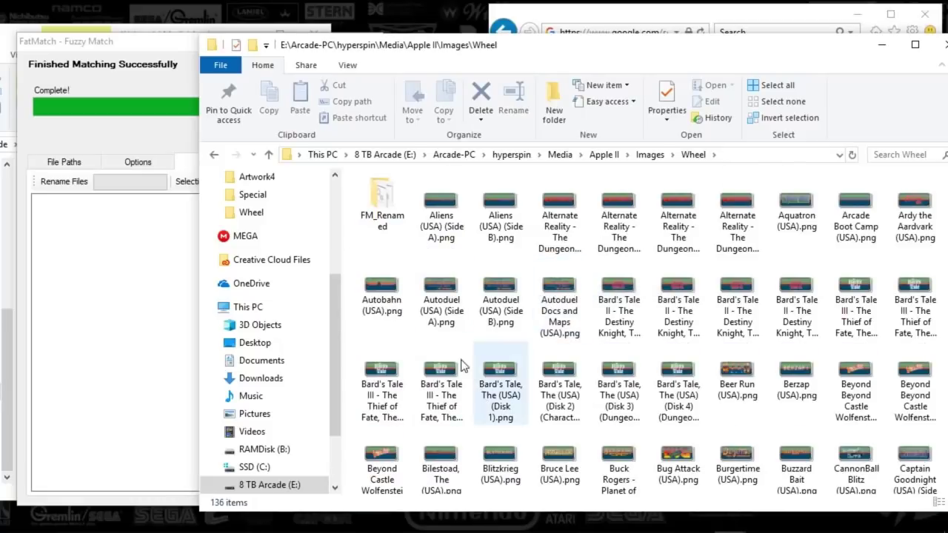
pyautogui.rightClick(349, 249)
pyautogui.moveTo(503, 261)
pyautogui.click(570, 277)
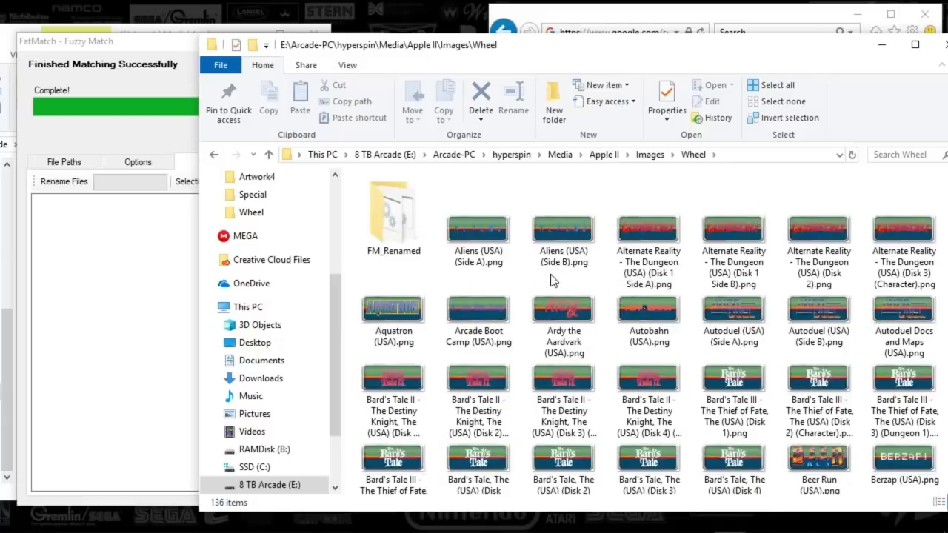
# - View the wheel image Aquatron (USA).png in paint.net and close it again
pyautogui.click(400, 319)
pyautogui.doubleClick(399, 319)
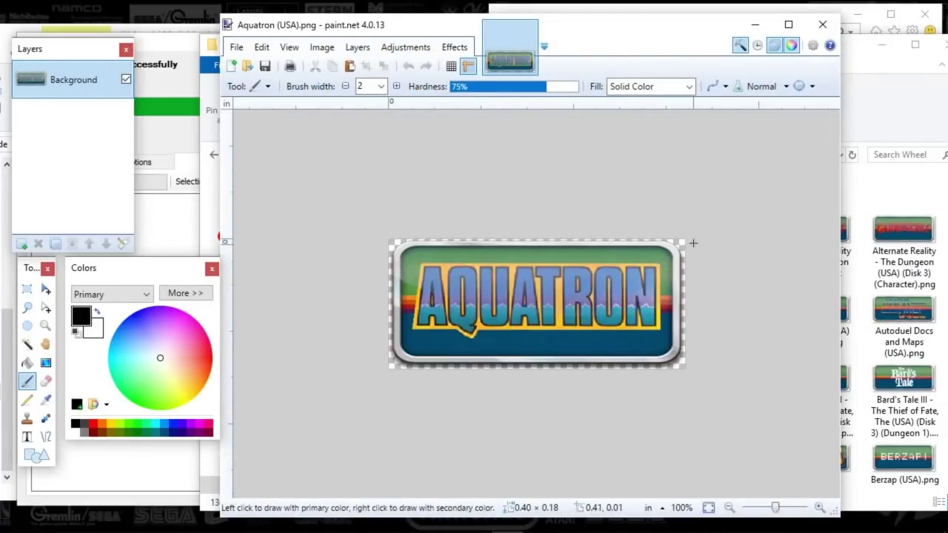
pyautogui.click(814, 28)
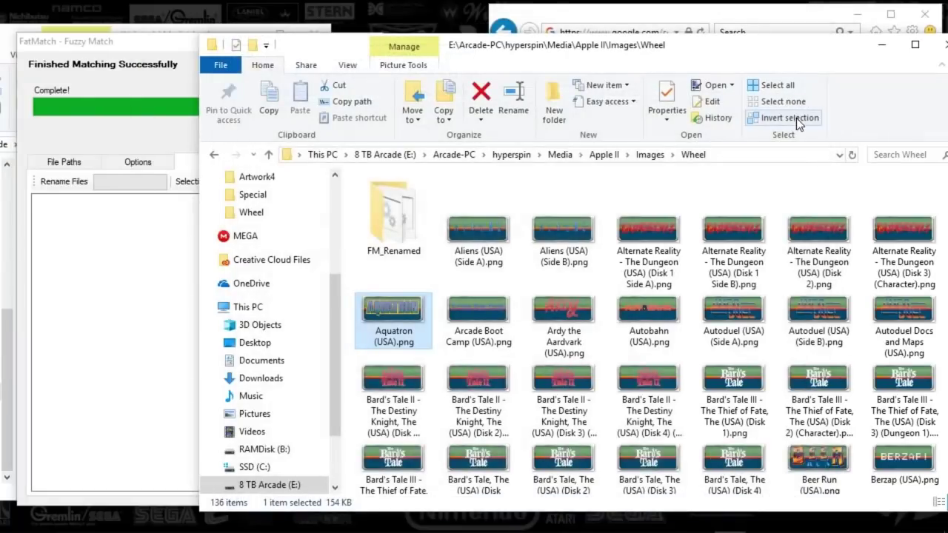
# - Switch to AutoKustom and expand E:\Arcade-PC\hyperspin\Media while browsing for the wheel image folder
pyautogui.click(793, 518)
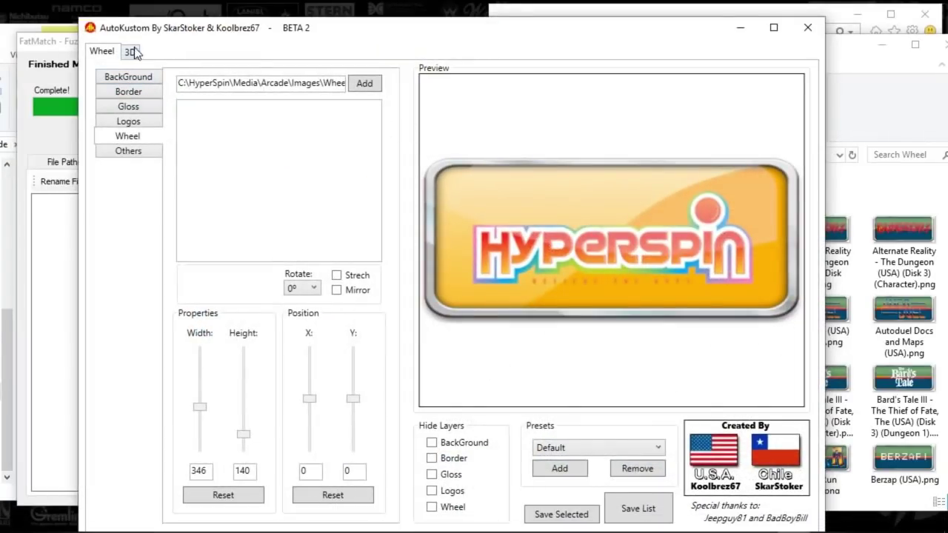
pyautogui.click(364, 84)
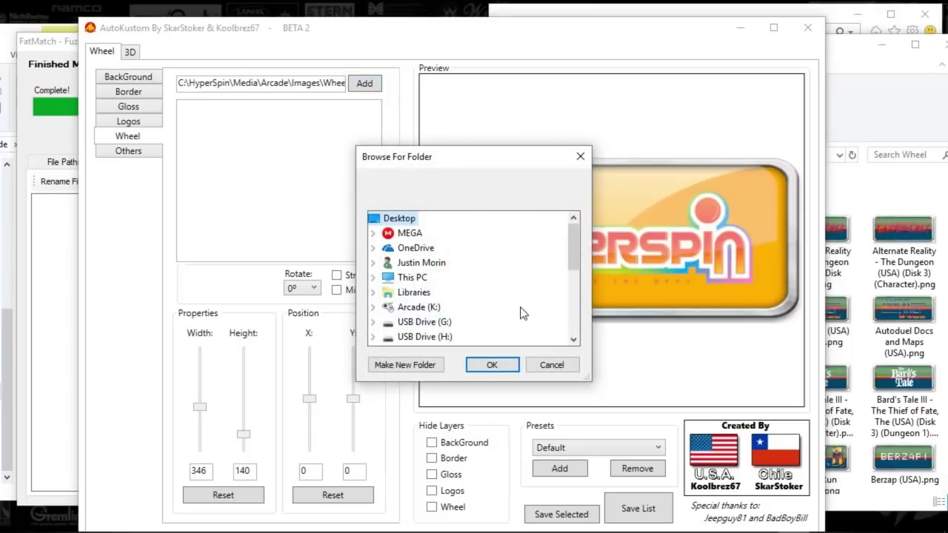
pyautogui.moveTo(579, 252)
pyautogui.mouseDown()
pyautogui.moveTo(578, 268)
pyautogui.moveTo(578, 258)
pyautogui.mouseUp()
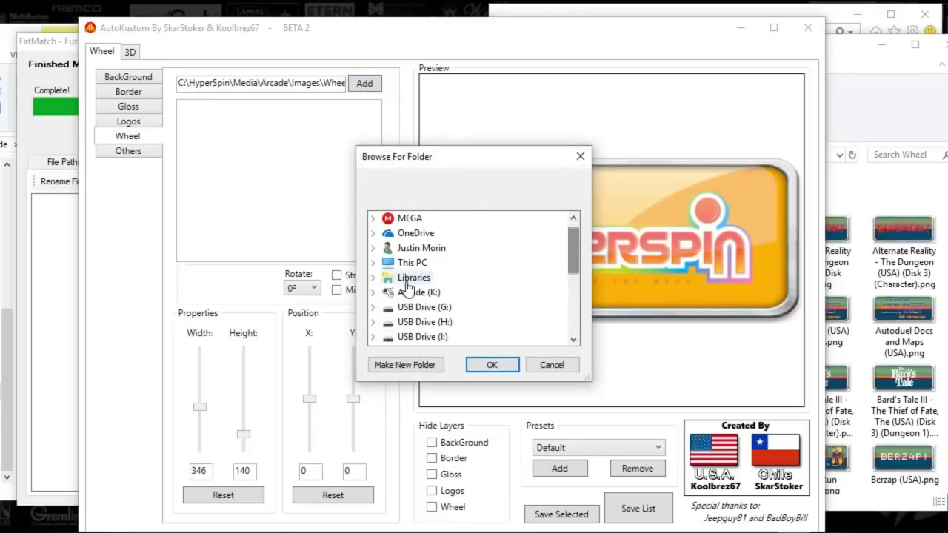
pyautogui.click(403, 267)
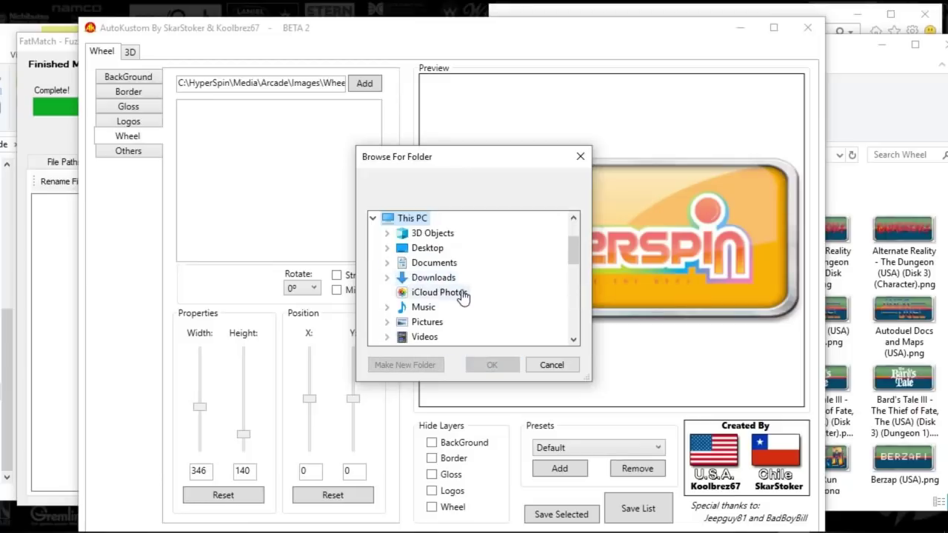
pyautogui.scroll(-3, 454, 295)
pyautogui.click(443, 277)
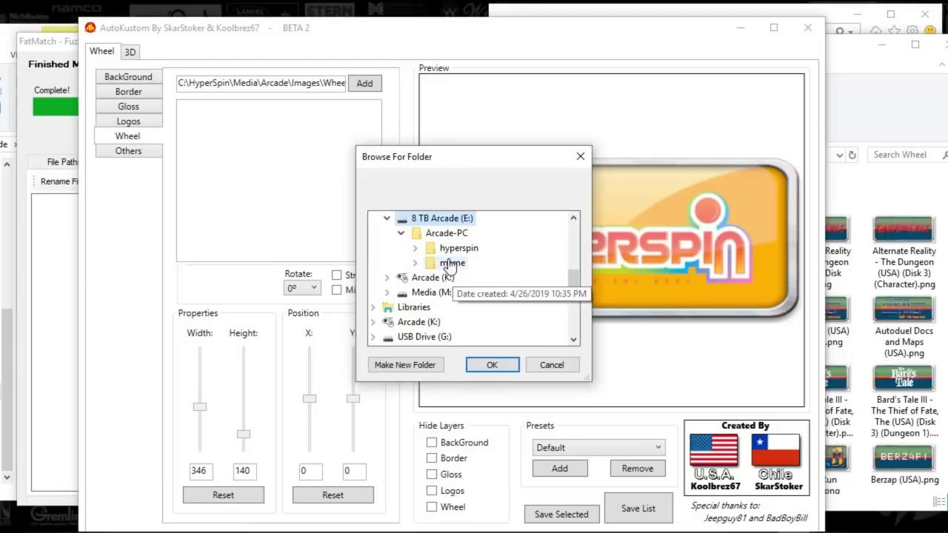
pyautogui.click(453, 249)
pyautogui.scroll(-3, 476, 300)
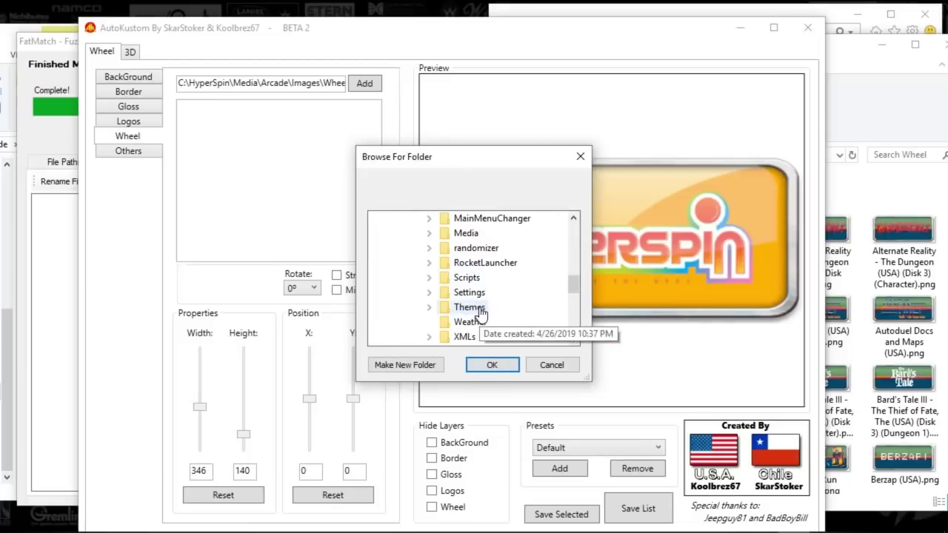
pyautogui.click(465, 238)
# - Load the Apple II\Images\Wheel folder from the hyperspin Media directory as the wheel image source
pyautogui.scroll(-12, 488, 266)
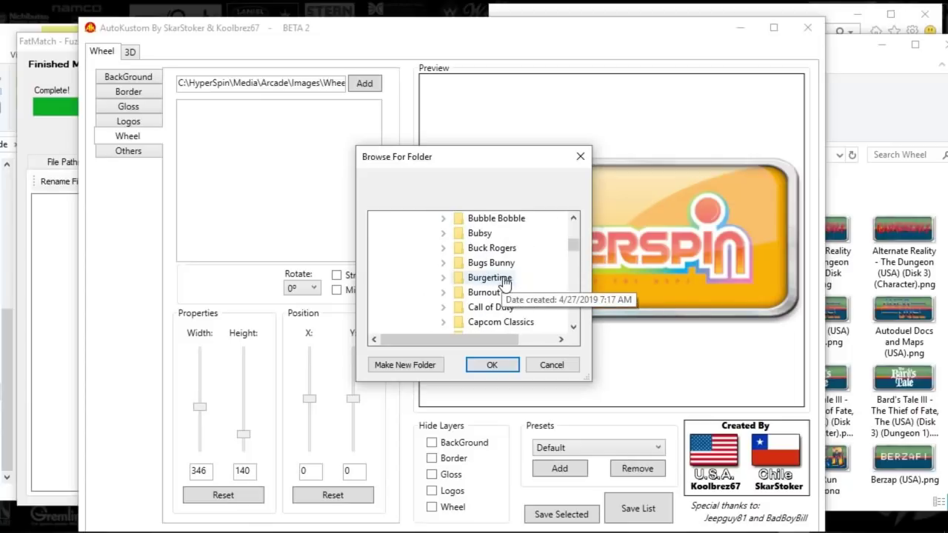
pyautogui.scroll(5, 503, 282)
pyautogui.scroll(-2, 508, 304)
pyautogui.scroll(3, 508, 304)
pyautogui.doubleClick(483, 263)
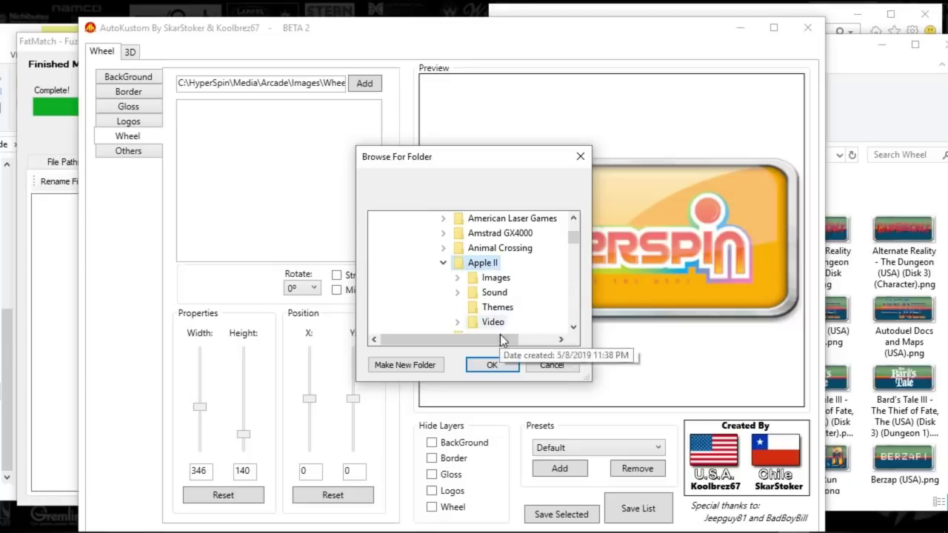
pyautogui.click(496, 278)
pyautogui.scroll(-2, 503, 326)
pyautogui.click(508, 277)
pyautogui.click(492, 366)
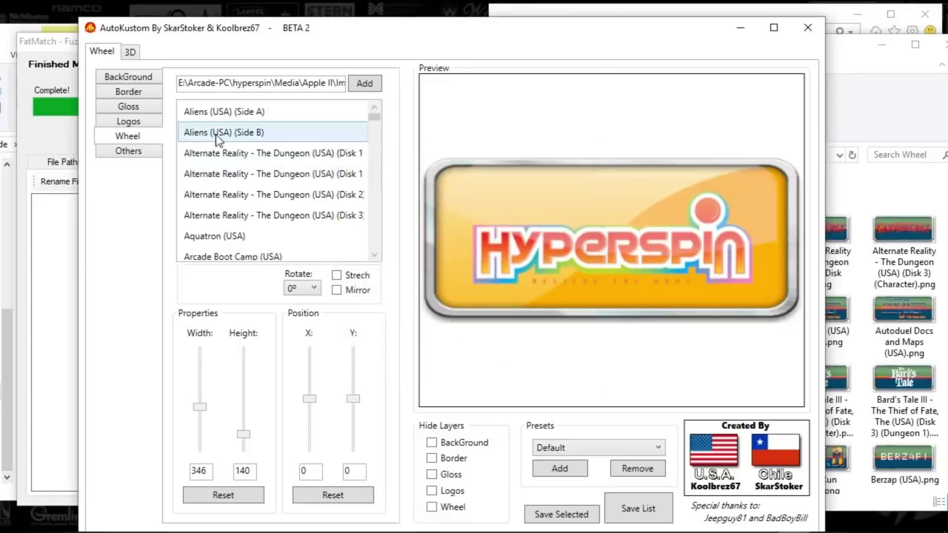
# - Preview the wheel image Aliens (USA) (Side B) and set the gloss layer to NoGloss
pyautogui.click(208, 131)
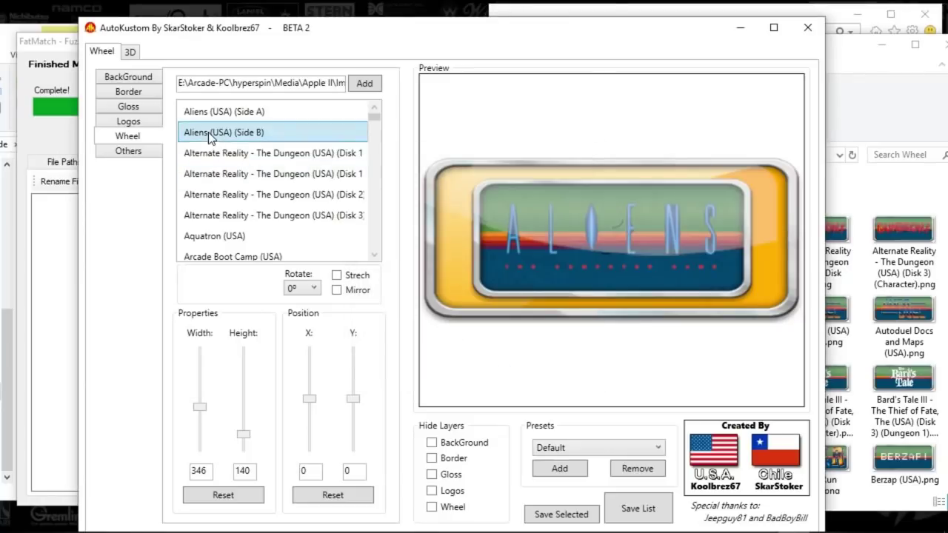
pyautogui.click(126, 121)
pyautogui.click(132, 109)
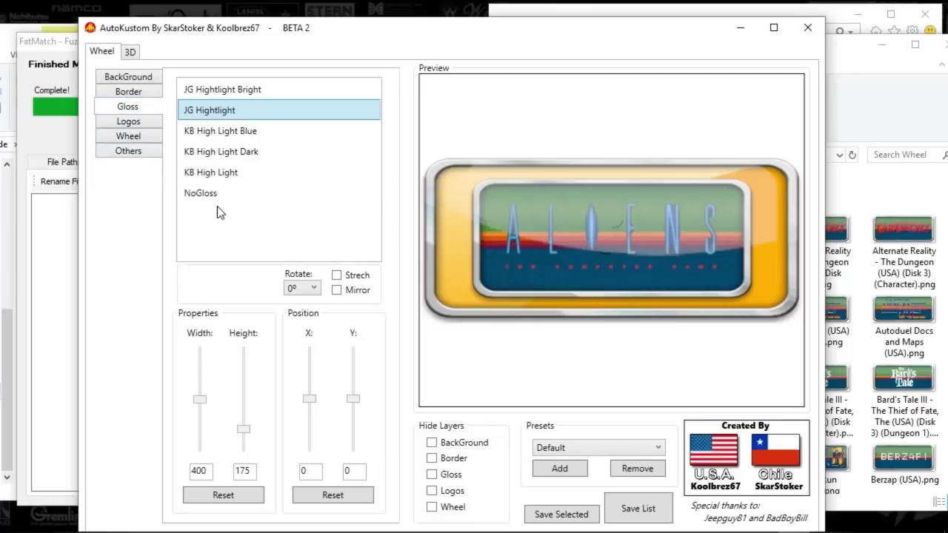
pyautogui.click(373, 197)
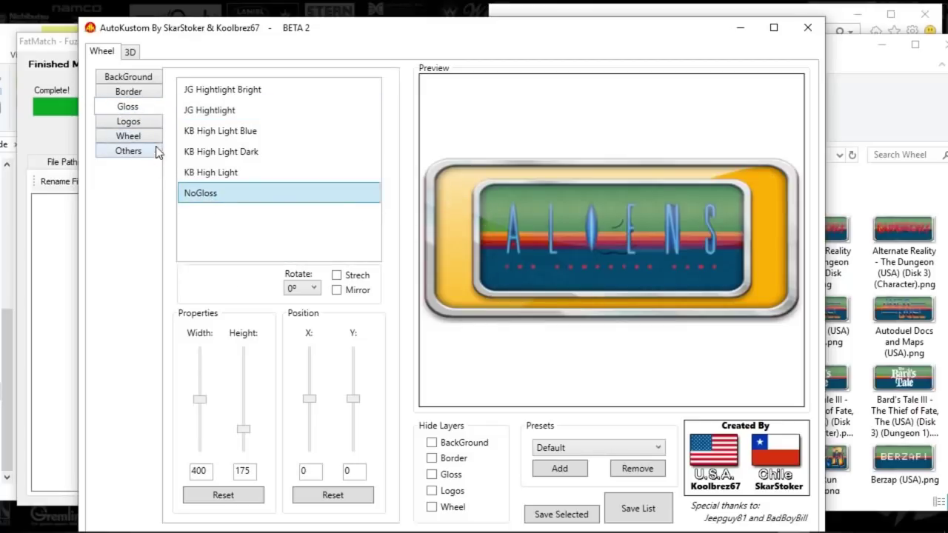
# - Set the wheel's border layer to KB Subzero no gloss Border
pyautogui.click(131, 90)
pyautogui.scroll(-5, 337, 194)
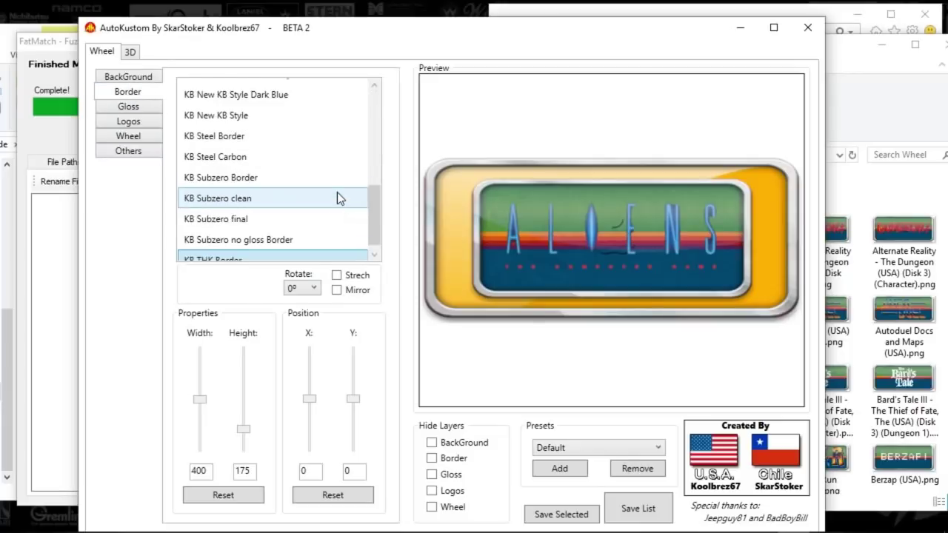
pyautogui.click(278, 230)
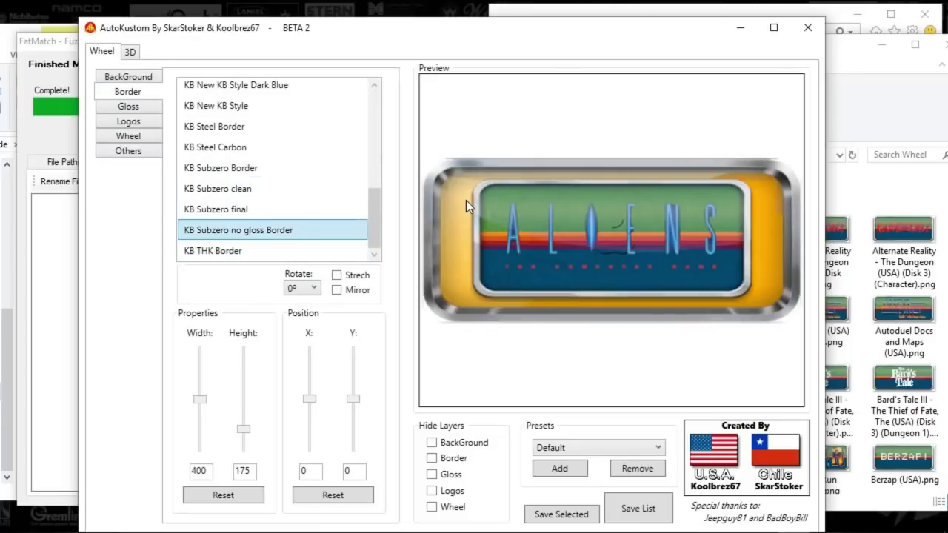
# - Set the wheel's border layer to KB Subzero final and try the stretch option on it, leaving stretching off
pyautogui.click(263, 211)
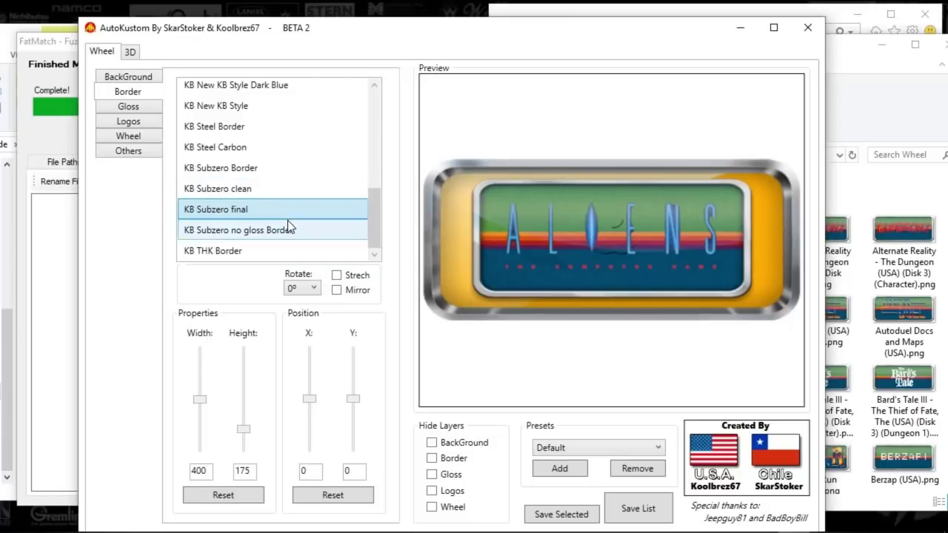
pyautogui.click(337, 276)
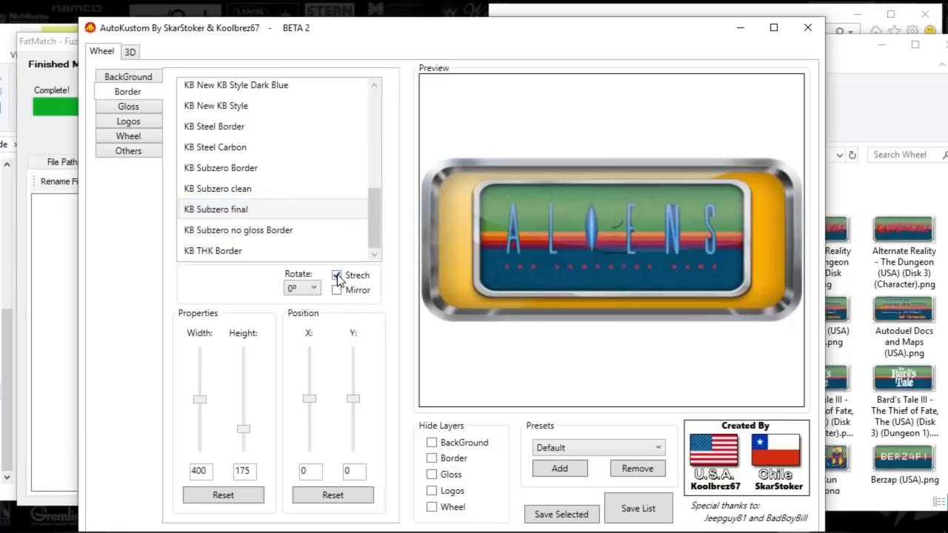
pyautogui.click(337, 275)
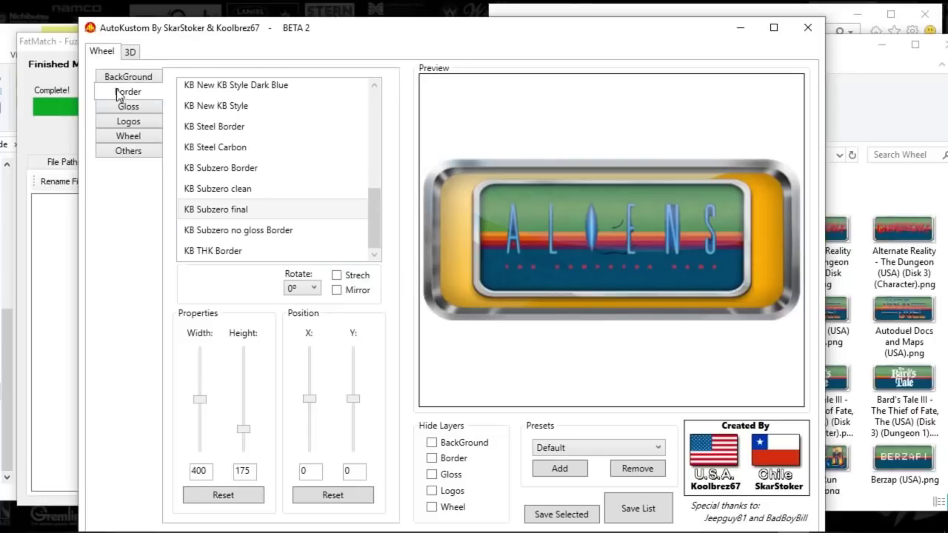
# - Enable stretching for the wheel image layer and resize it to 363 wide by 174 high, previewing Alternate Reality - The Dungeon (USA) (Disk 3)
pyautogui.click(122, 137)
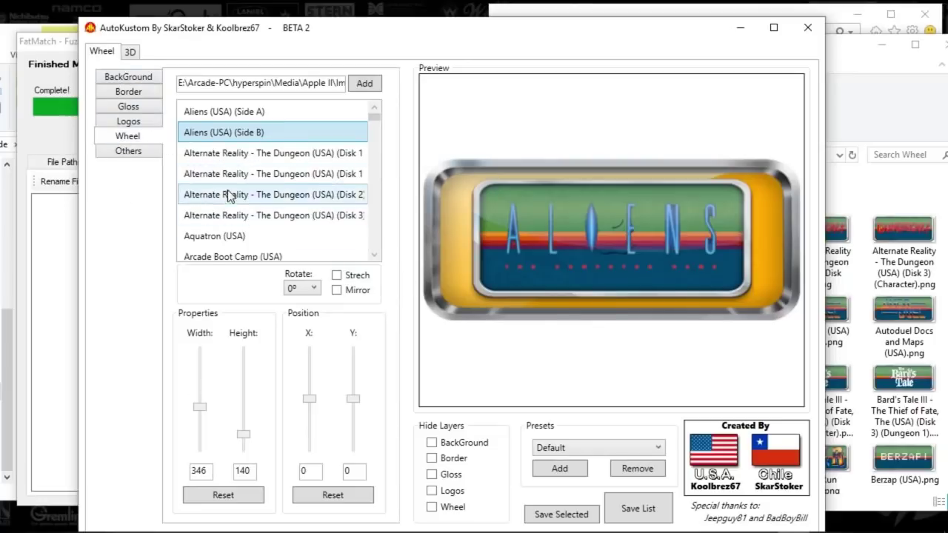
pyautogui.moveTo(195, 409); pyautogui.dragTo(200, 389)
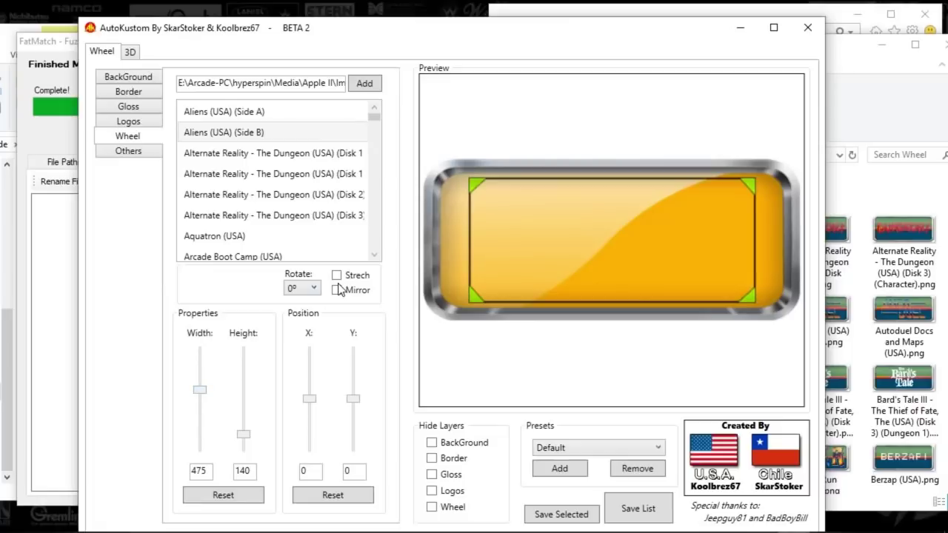
pyautogui.click(337, 274)
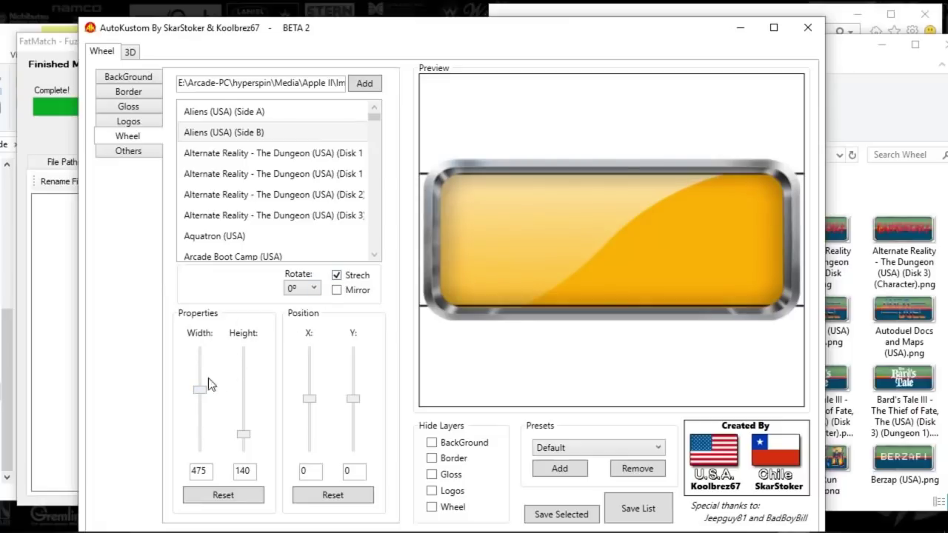
pyautogui.moveTo(198, 391); pyautogui.dragTo(204, 402)
pyautogui.moveTo(243, 434); pyautogui.dragTo(244, 430)
pyautogui.moveTo(201, 402); pyautogui.dragTo(202, 407)
pyautogui.click(213, 215)
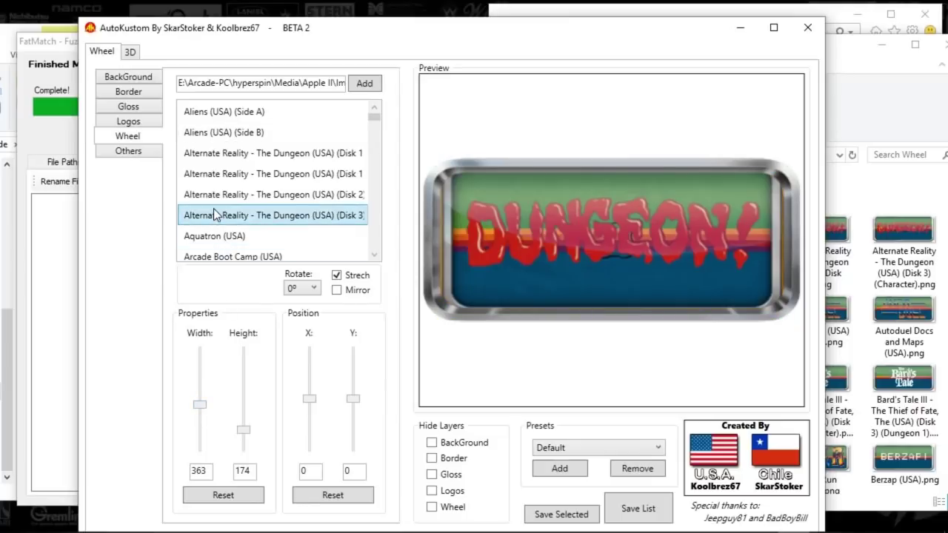
# - Fine-tune the wheel image layer to 388 wide by 170 high, checking the fit on the Alternate Reality and Aquatron (USA) wheels
pyautogui.moveTo(196, 408); pyautogui.dragTo(202, 402)
pyautogui.click(215, 236)
pyautogui.click(202, 405)
pyautogui.click(225, 219)
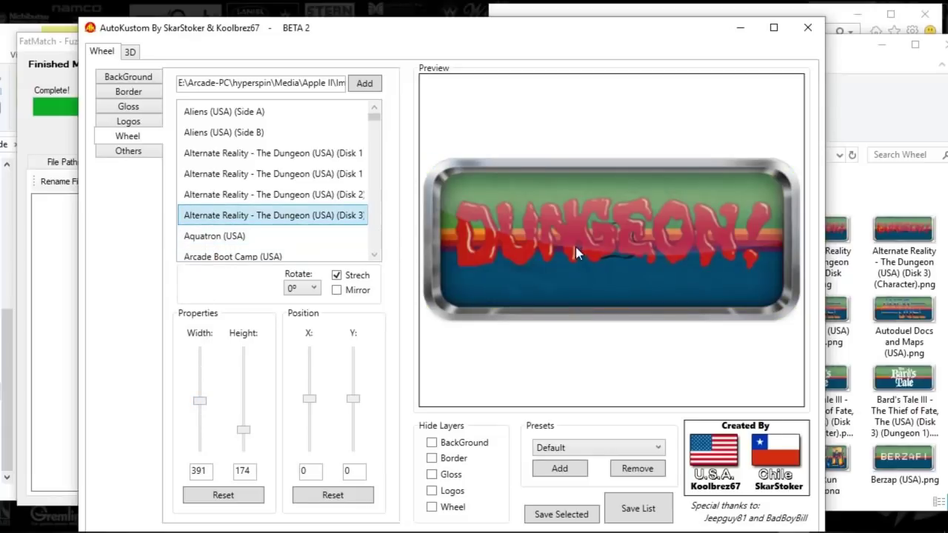
pyautogui.moveTo(200, 391); pyautogui.dragTo(200, 390)
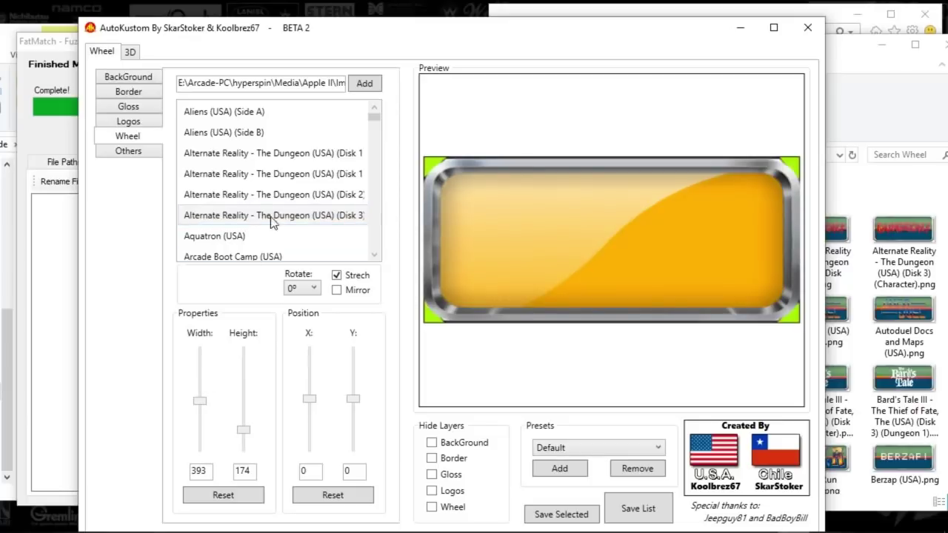
pyautogui.click(318, 196)
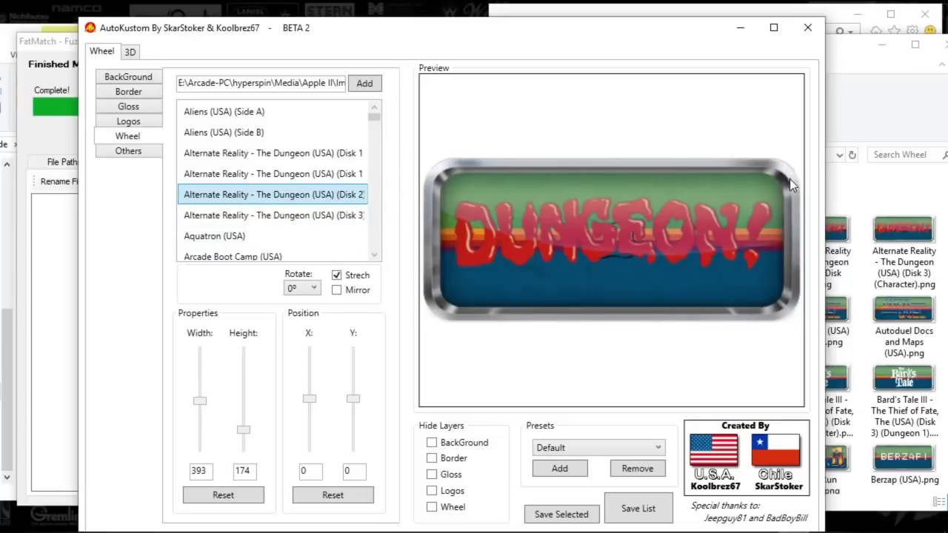
pyautogui.click(206, 441)
pyautogui.click(204, 237)
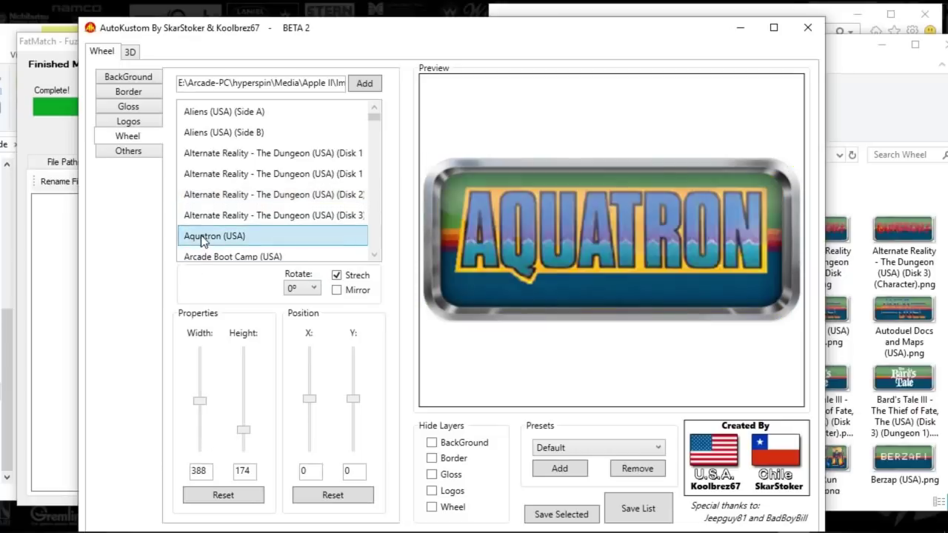
pyautogui.click(244, 442)
pyautogui.click(244, 442)
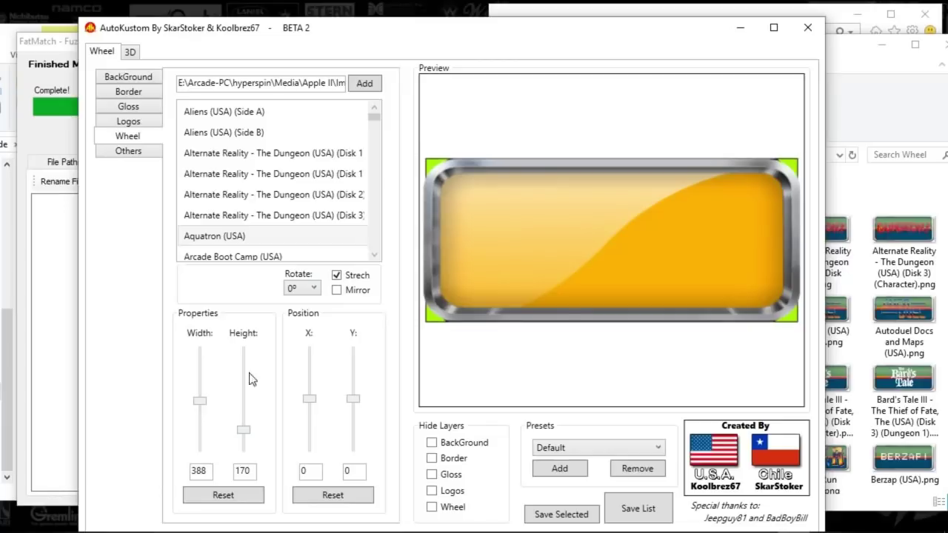
pyautogui.click(237, 195)
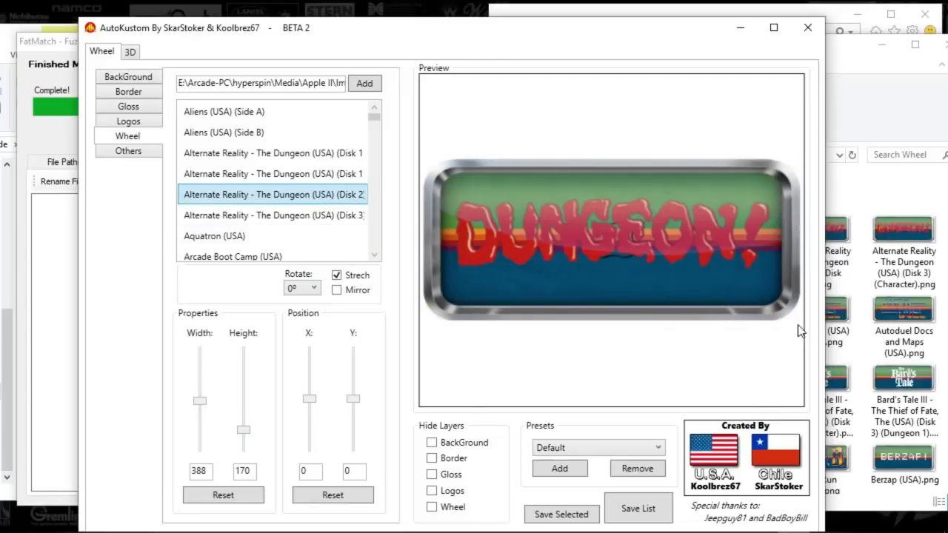
# - Hide and show the background and border layers to compare how the wheel artwork fits inside the new border
pyautogui.click(432, 444)
pyautogui.click(432, 444)
pyautogui.click(431, 459)
pyautogui.click(432, 460)
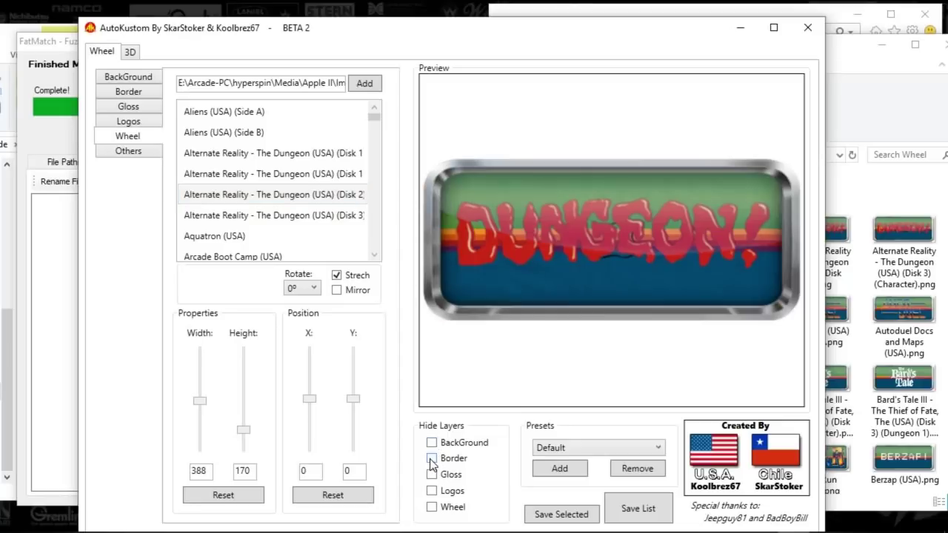
pyautogui.click(432, 460)
pyautogui.click(431, 459)
pyautogui.click(432, 460)
pyautogui.click(431, 459)
pyautogui.click(432, 459)
pyautogui.click(432, 459)
# - Set the wheel image layer's height to 166 and repeatedly hide and show the border layer to check its alignment
pyautogui.click(245, 446)
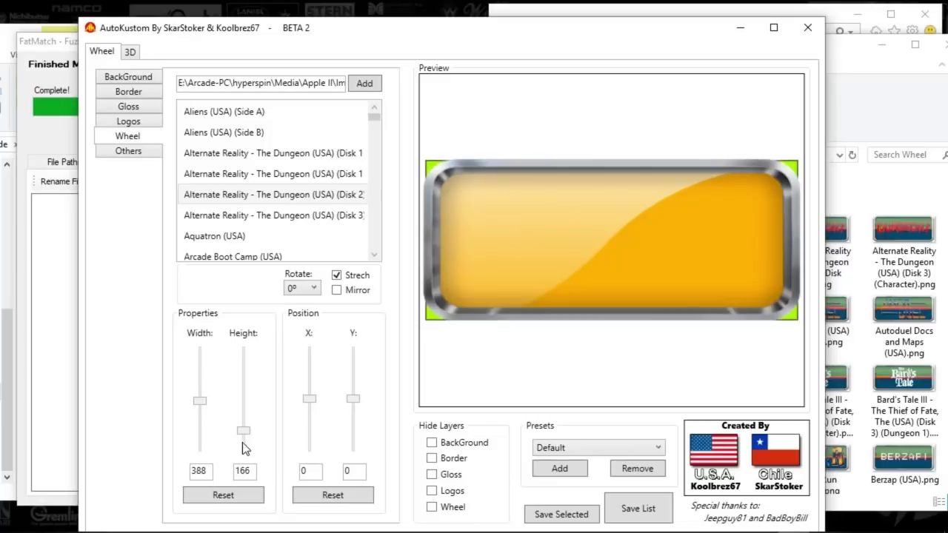
pyautogui.click(431, 459)
pyautogui.click(431, 460)
pyautogui.click(431, 459)
pyautogui.click(431, 459)
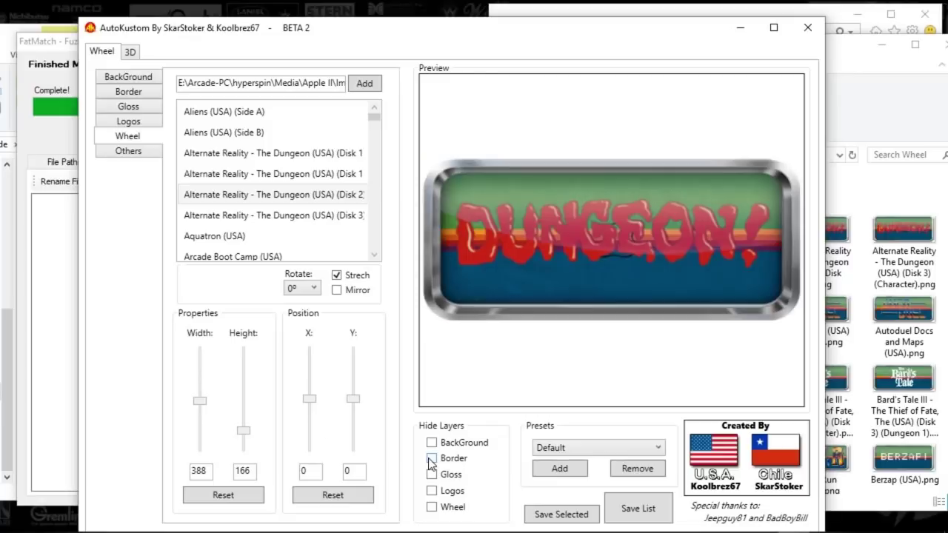
pyautogui.click(431, 459)
pyautogui.click(431, 459)
pyautogui.click(432, 459)
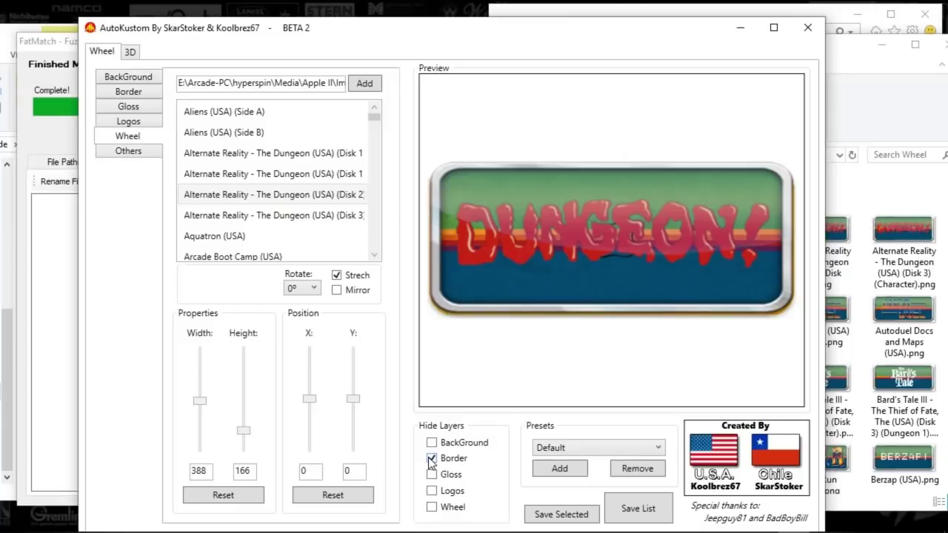
pyautogui.click(431, 459)
pyautogui.click(431, 460)
pyautogui.click(431, 459)
pyautogui.click(431, 459)
pyautogui.click(431, 459)
pyautogui.click(431, 460)
pyautogui.click(431, 459)
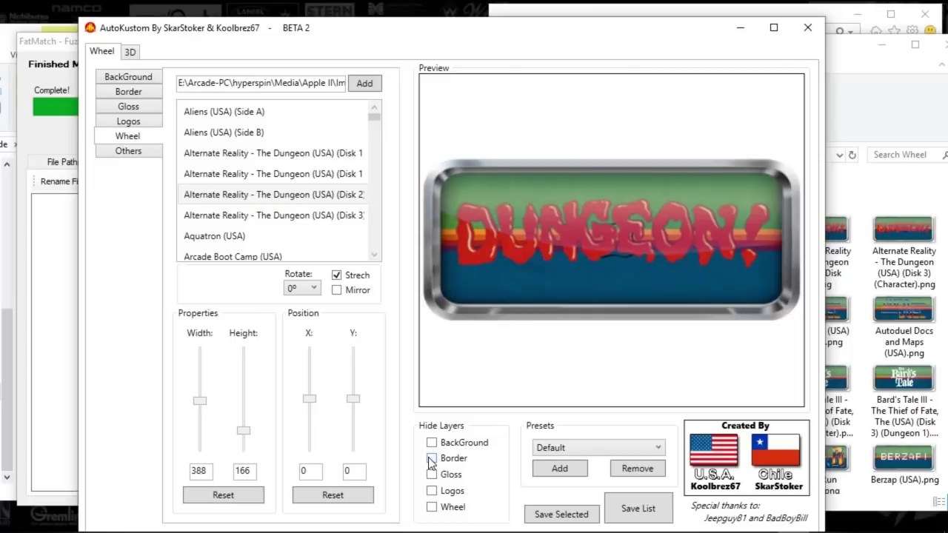
pyautogui.click(431, 459)
pyautogui.click(431, 459)
pyautogui.click(431, 459)
pyautogui.click(431, 460)
pyautogui.click(431, 460)
pyautogui.click(431, 460)
pyautogui.click(431, 460)
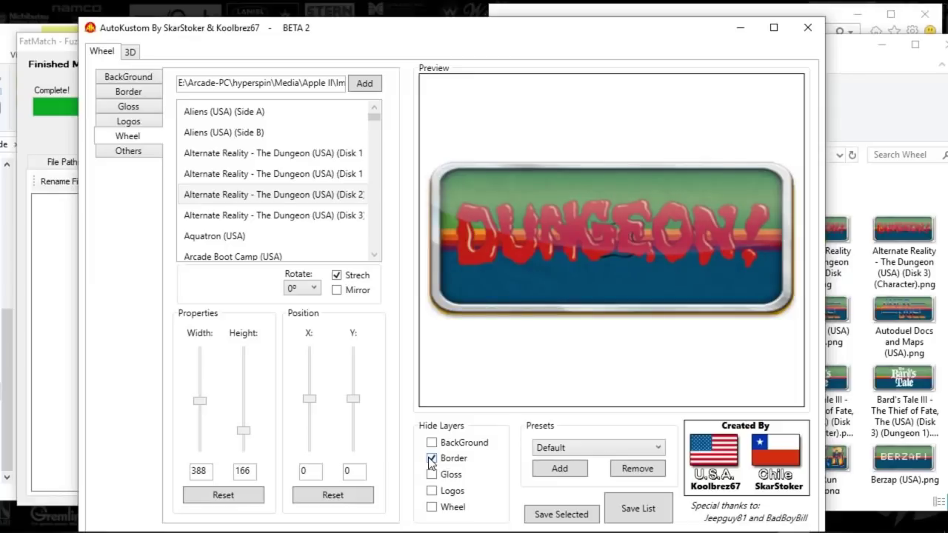
pyautogui.click(431, 460)
pyautogui.click(431, 460)
pyautogui.click(431, 460)
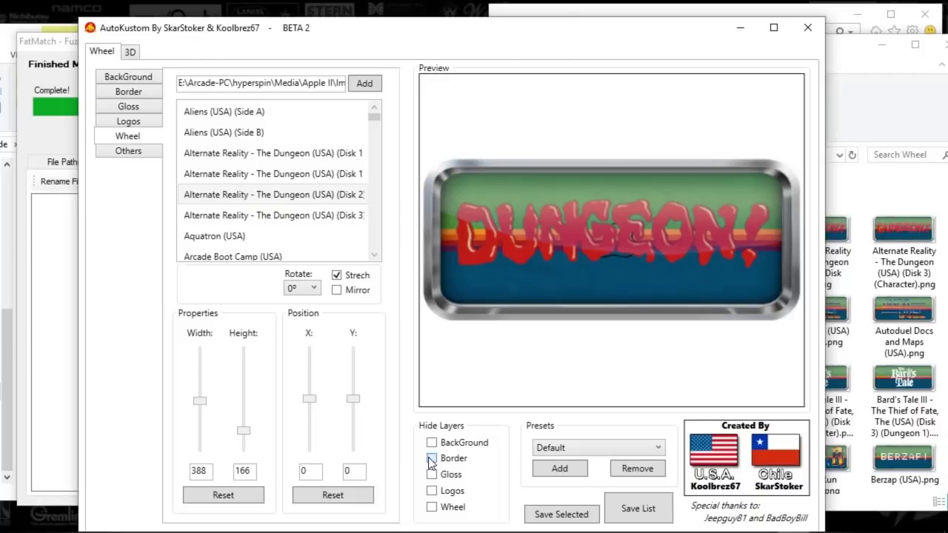
pyautogui.click(431, 460)
pyautogui.click(431, 460)
pyautogui.click(431, 459)
pyautogui.click(431, 459)
pyautogui.click(431, 459)
pyautogui.click(431, 460)
pyautogui.click(431, 460)
pyautogui.click(431, 460)
pyautogui.click(431, 460)
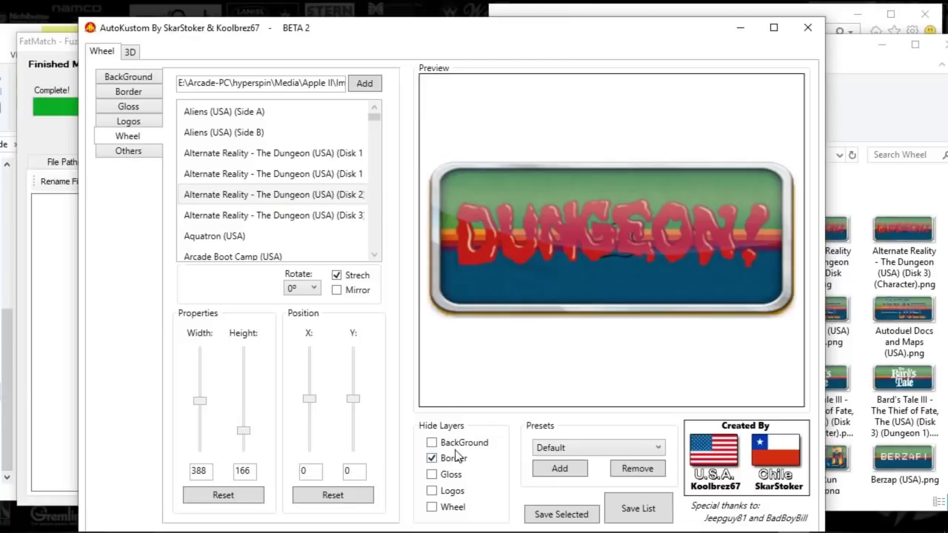
pyautogui.click(432, 458)
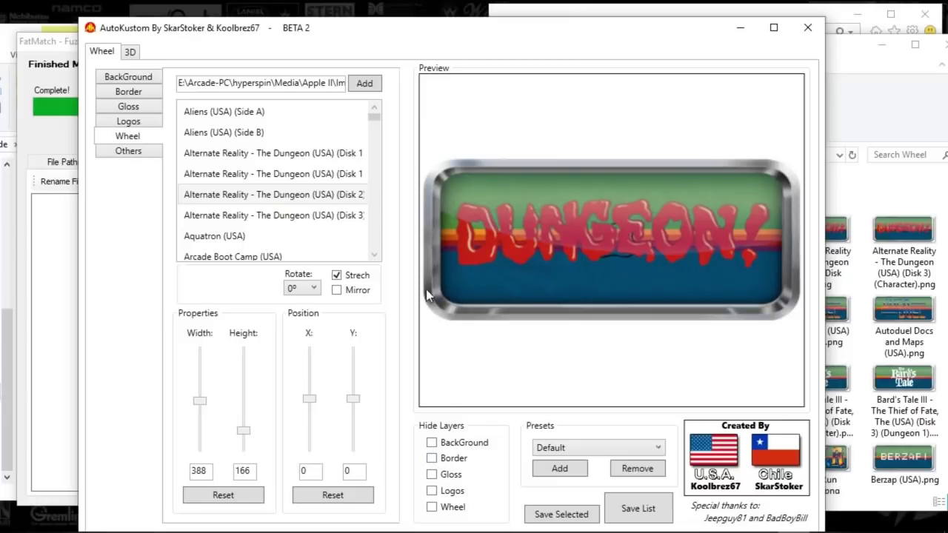
pyautogui.click(432, 458)
pyautogui.click(433, 459)
pyautogui.click(433, 459)
pyautogui.click(432, 459)
pyautogui.click(432, 459)
pyautogui.click(432, 459)
pyautogui.click(432, 459)
pyautogui.click(432, 459)
pyautogui.click(433, 459)
pyautogui.click(433, 459)
pyautogui.click(432, 459)
pyautogui.click(433, 460)
pyautogui.click(432, 459)
pyautogui.click(433, 459)
pyautogui.click(433, 459)
pyautogui.click(432, 459)
pyautogui.click(433, 460)
pyautogui.click(433, 459)
pyautogui.click(433, 460)
pyautogui.click(432, 460)
pyautogui.click(433, 459)
# - Set the wheel image layer's X position to 2 and compare the horizontal alignment with the border layer hidden and shown
pyautogui.click(310, 372)
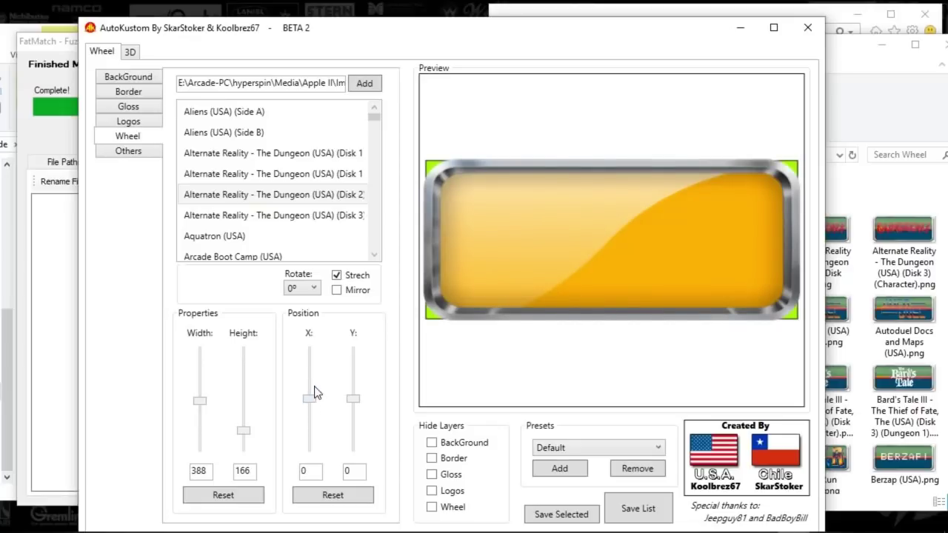
pyautogui.click(312, 383)
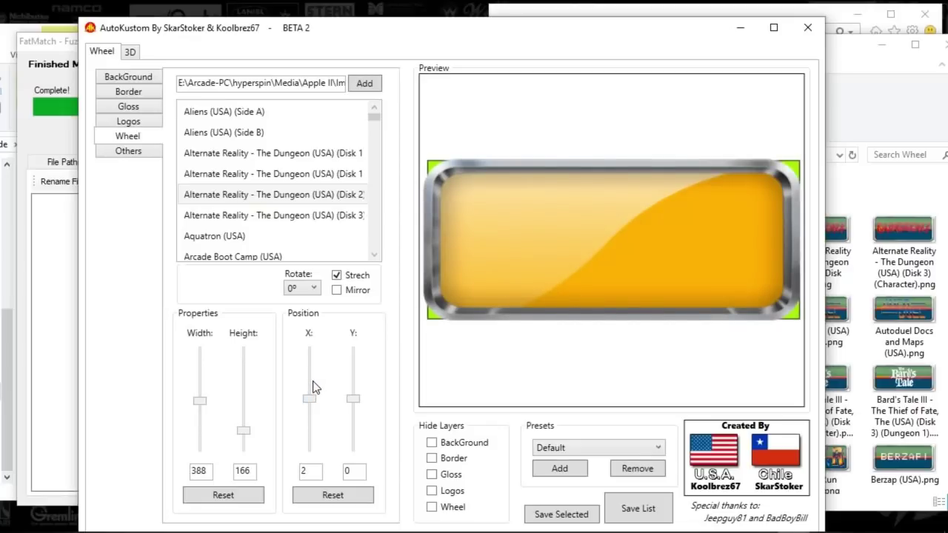
pyautogui.click(432, 459)
pyautogui.click(432, 459)
pyautogui.click(432, 459)
pyautogui.click(432, 459)
pyautogui.click(431, 459)
pyautogui.click(431, 459)
pyautogui.click(431, 460)
pyautogui.click(432, 459)
pyautogui.click(432, 459)
pyautogui.click(431, 459)
pyautogui.click(432, 458)
pyautogui.click(431, 459)
pyautogui.click(432, 459)
pyautogui.click(432, 459)
pyautogui.click(432, 459)
pyautogui.click(433, 459)
pyautogui.click(432, 459)
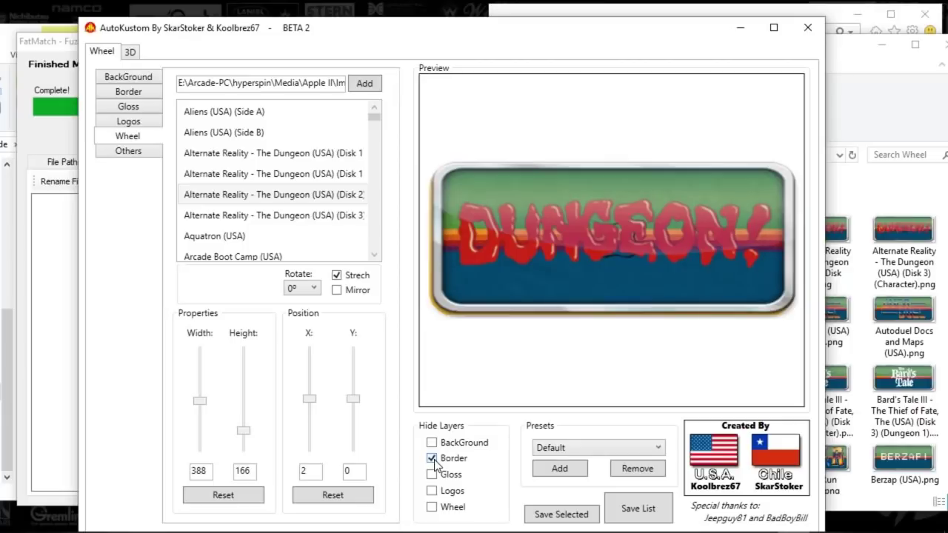
pyautogui.click(433, 459)
# - Set the wheel image layer's Y position to -2 and compare the vertical alignment with the border layer hidden and shown
pyautogui.scroll(-2, 356, 427)
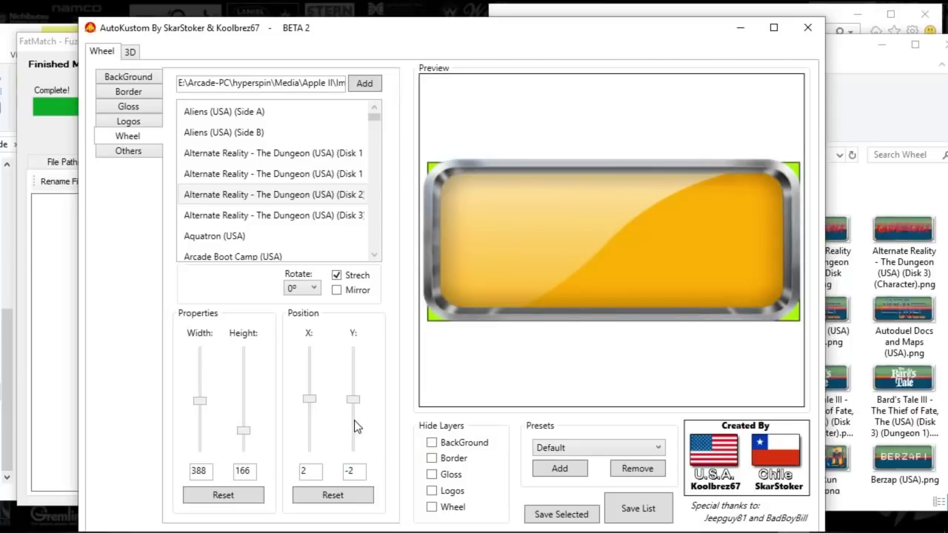
pyautogui.click(433, 459)
pyautogui.click(433, 459)
pyautogui.click(432, 459)
pyautogui.click(433, 459)
pyautogui.click(433, 459)
pyautogui.click(432, 459)
pyautogui.click(432, 460)
# - Move the wheel image layer to Y position -4 and recheck it against the border layer
pyautogui.scroll(-2, 350, 419)
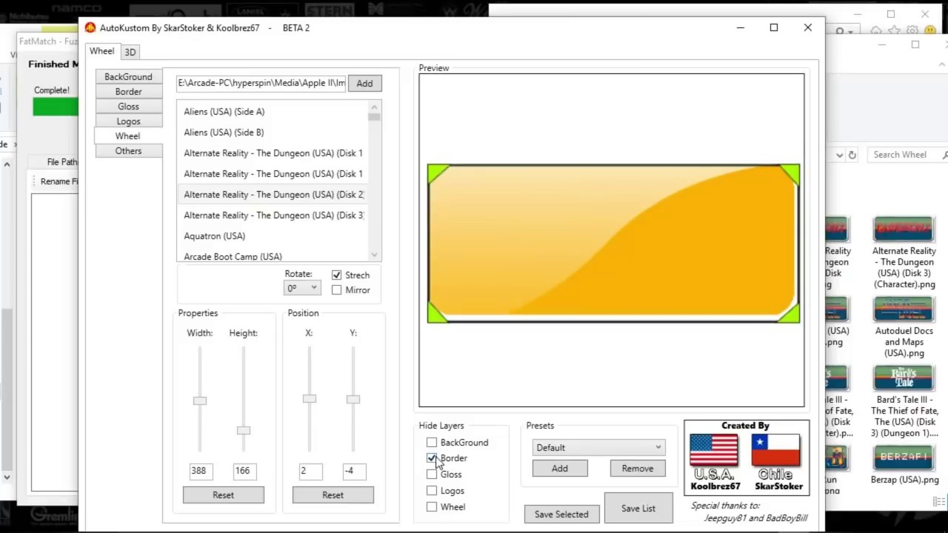
pyautogui.click(433, 460)
pyautogui.click(434, 459)
pyautogui.click(434, 459)
pyautogui.click(434, 459)
pyautogui.click(433, 459)
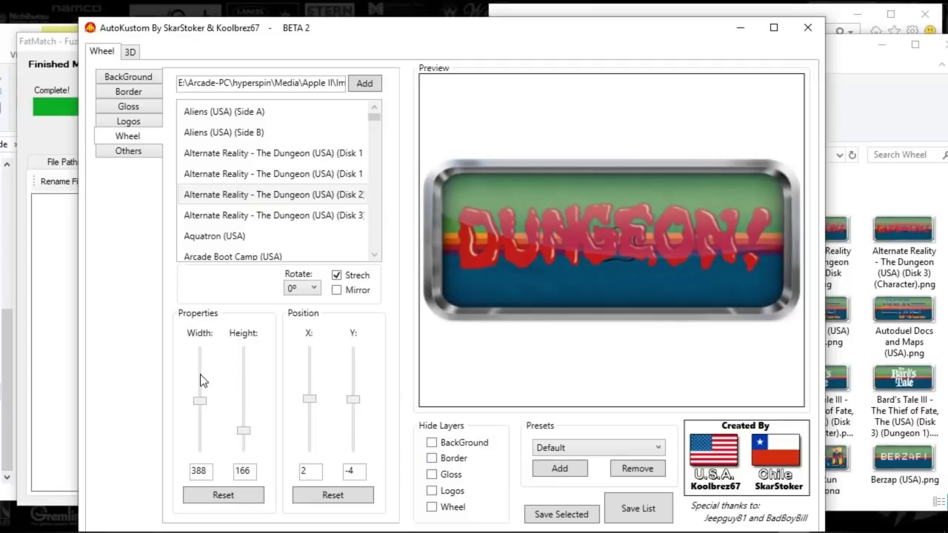
# - Set the wheel image layer's width to 390 and toggle the border layer to check the side edges
pyautogui.click(203, 380)
pyautogui.click(432, 459)
pyautogui.click(432, 459)
pyautogui.click(432, 460)
pyautogui.click(432, 459)
pyautogui.click(432, 459)
pyautogui.click(432, 459)
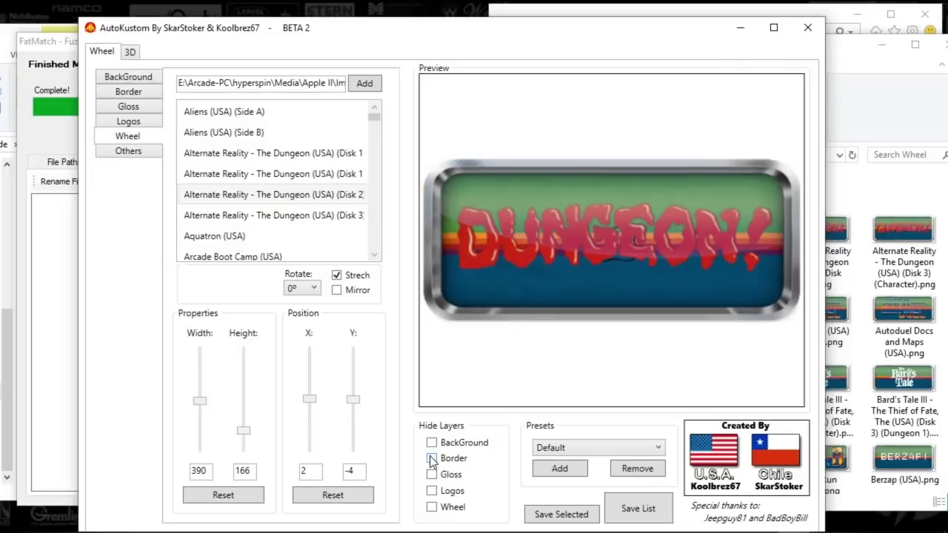
pyautogui.click(432, 459)
pyautogui.click(432, 460)
pyautogui.click(432, 459)
pyautogui.click(432, 460)
pyautogui.click(432, 459)
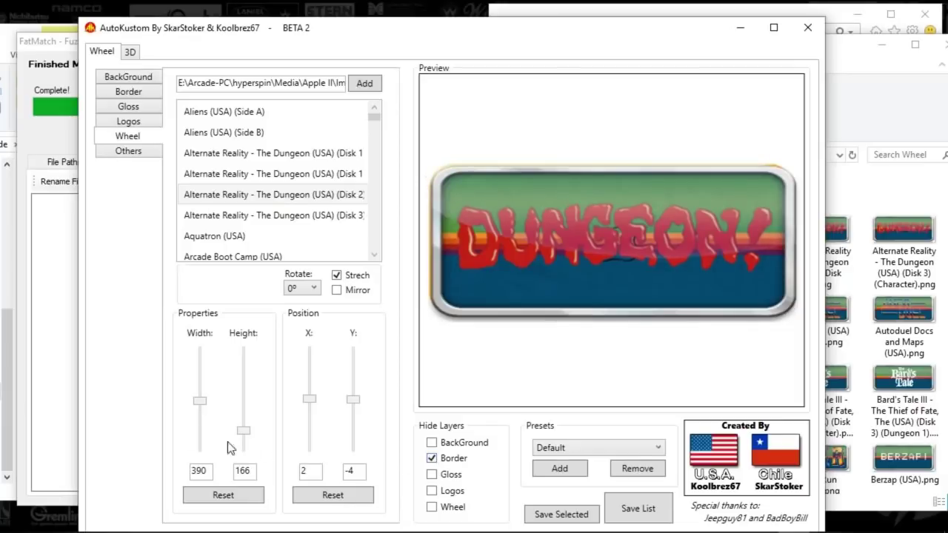
# - Widen the wheel image layer to 392 and compare its edges with the border layer hidden and shown
pyautogui.click(203, 377)
pyautogui.click(203, 378)
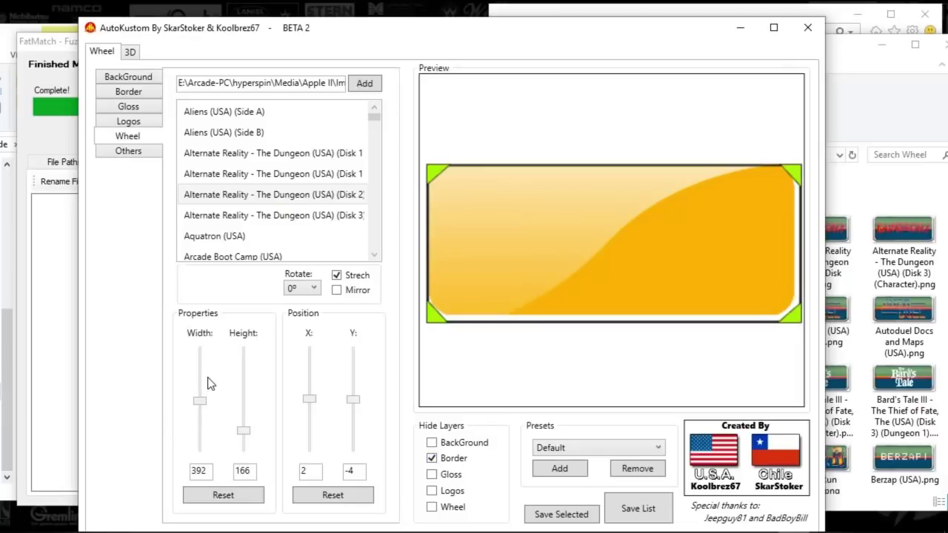
pyautogui.click(431, 460)
pyautogui.click(432, 459)
pyautogui.click(432, 459)
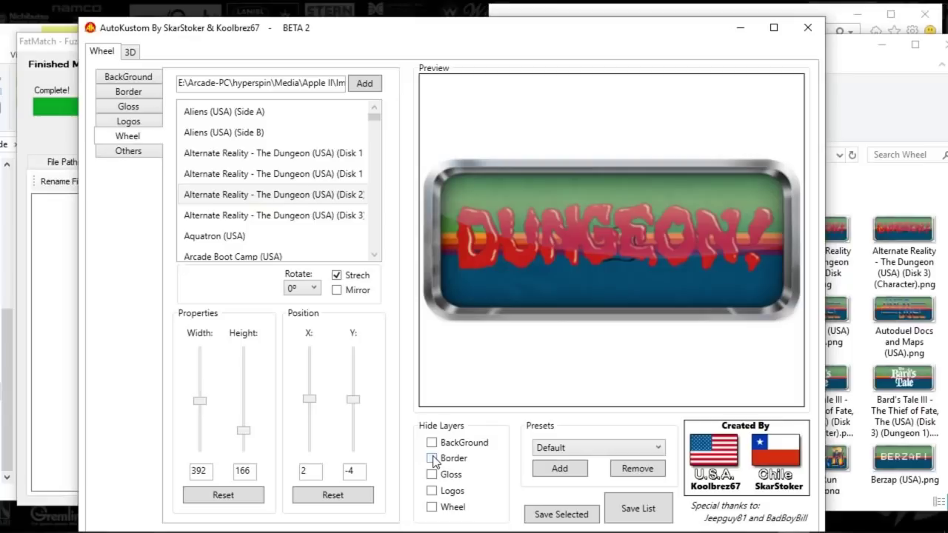
pyautogui.click(432, 460)
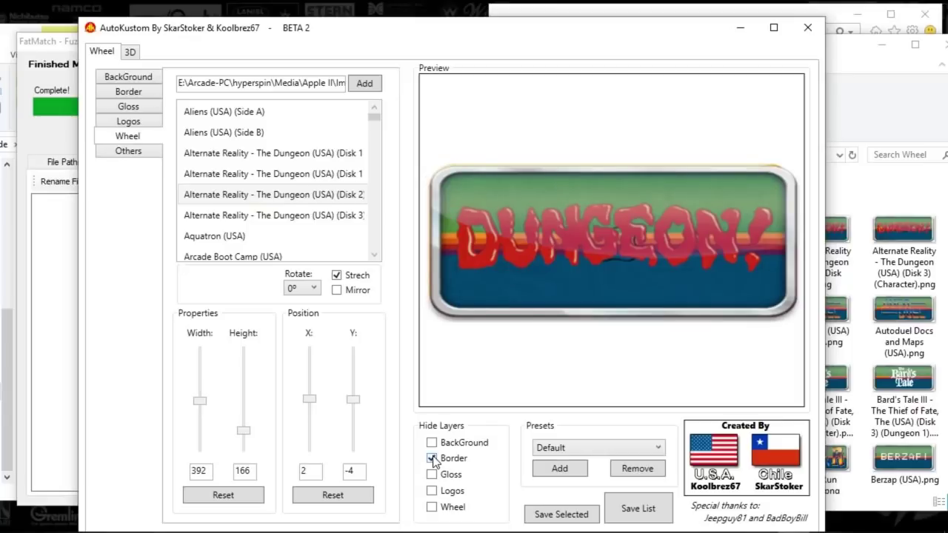
pyautogui.click(433, 460)
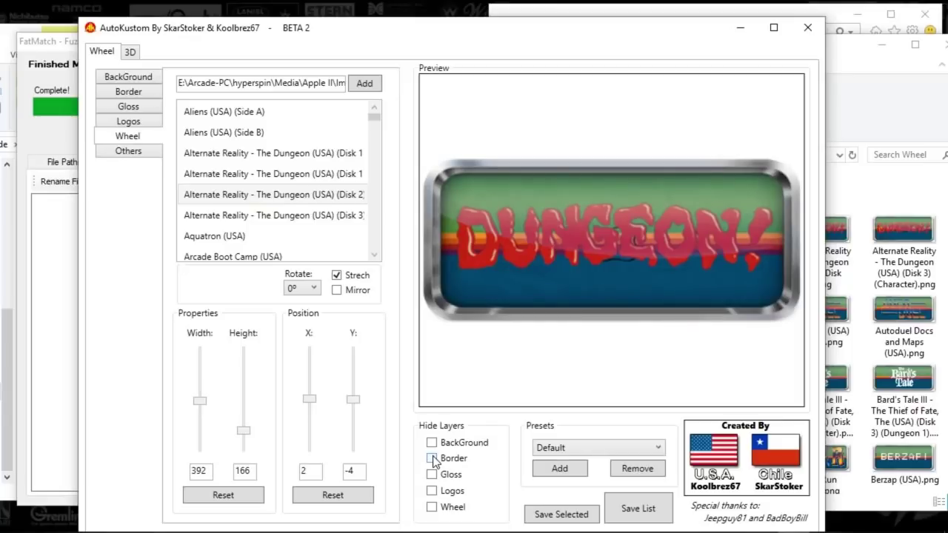
pyautogui.click(432, 459)
pyautogui.click(432, 459)
pyautogui.click(433, 459)
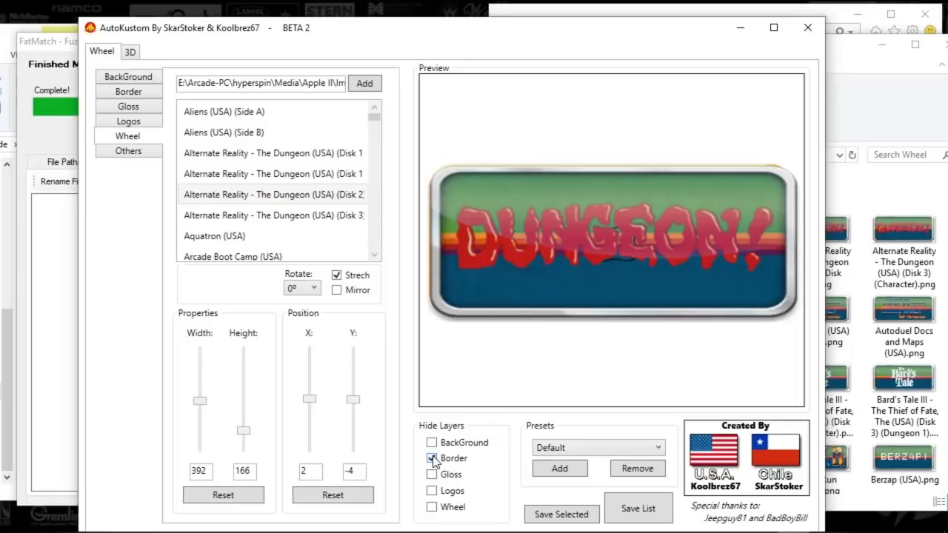
# - Repeatedly hide and show the border layer to compare the wheel image's edges with the new border, leaving the border shown
pyautogui.click(432, 460)
pyautogui.click(432, 459)
pyautogui.click(432, 459)
pyautogui.click(432, 459)
pyautogui.click(432, 459)
pyautogui.click(432, 460)
pyautogui.click(432, 459)
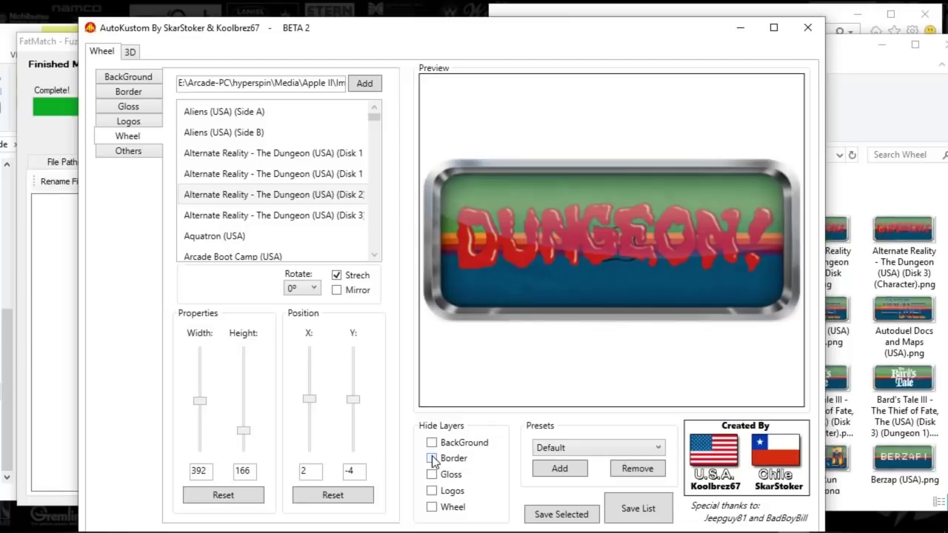
pyautogui.click(432, 459)
pyautogui.click(432, 459)
pyautogui.click(432, 459)
pyautogui.click(432, 459)
pyautogui.click(433, 459)
pyautogui.click(433, 459)
pyautogui.click(432, 459)
pyautogui.click(432, 459)
pyautogui.click(432, 459)
pyautogui.click(433, 459)
pyautogui.click(432, 459)
pyautogui.click(432, 459)
pyautogui.click(433, 460)
pyautogui.click(433, 459)
pyautogui.click(433, 459)
pyautogui.click(433, 459)
# - Preview the new border on successive wheel images from Alternate Reality - The Dungeon (USA) (Disk 3) through Drol (USA)
pyautogui.click(247, 134)
pyautogui.press('Down')
pyautogui.press('Down')
pyautogui.press('Down')
pyautogui.press('Down')
pyautogui.press('Down')
pyautogui.press('Down')
pyautogui.press('Down')
pyautogui.press('Down')
pyautogui.press('Down')
pyautogui.press('Down')
pyautogui.press('Down')
pyautogui.press('Down')
pyautogui.press('Down')
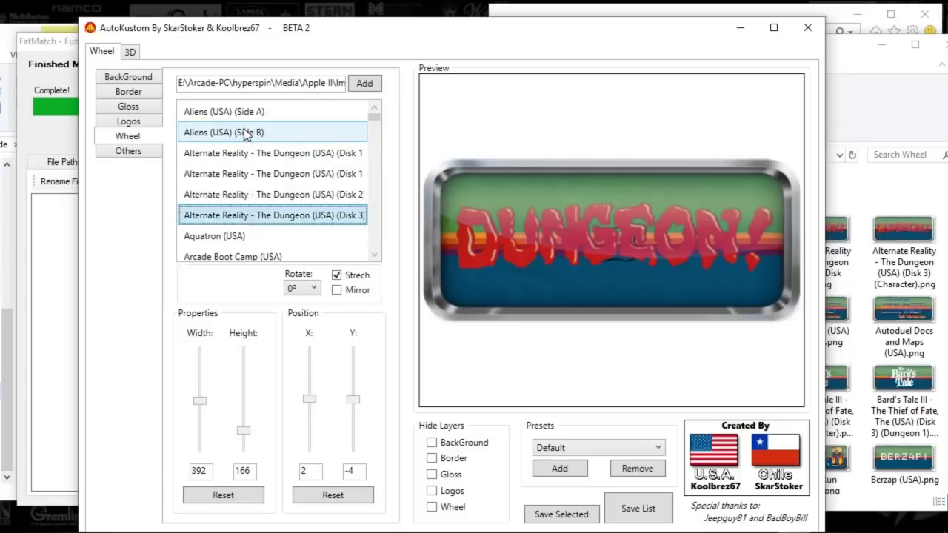
pyautogui.press('Down')
pyautogui.press('Down')
pyautogui.press('Down')
pyautogui.press('Down')
pyautogui.press('Down')
pyautogui.press('Down')
pyautogui.press('Down')
pyautogui.press('Down')
pyautogui.press('Down')
pyautogui.press('Down')
pyautogui.press('Down')
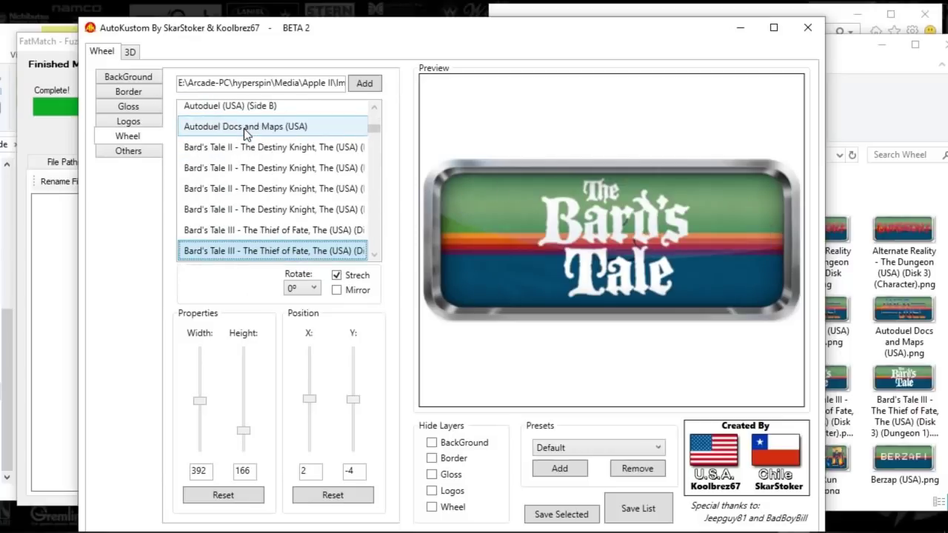
pyautogui.press('Down')
pyautogui.press('Down')
pyautogui.press('Down')
pyautogui.press('Down')
pyautogui.press('Down')
pyautogui.press('Down')
pyautogui.press('Down')
pyautogui.press('Down')
pyautogui.press('Down')
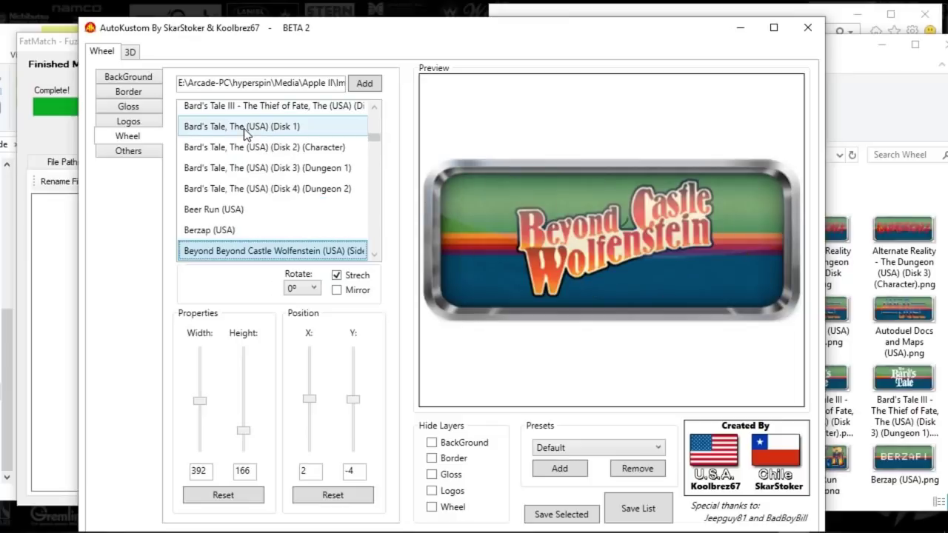
pyautogui.press('Down')
pyautogui.press('Down')
pyautogui.press('Down')
pyautogui.press('Down')
pyautogui.press('Down')
pyautogui.press('Down')
pyautogui.press('Down')
pyautogui.press('Down')
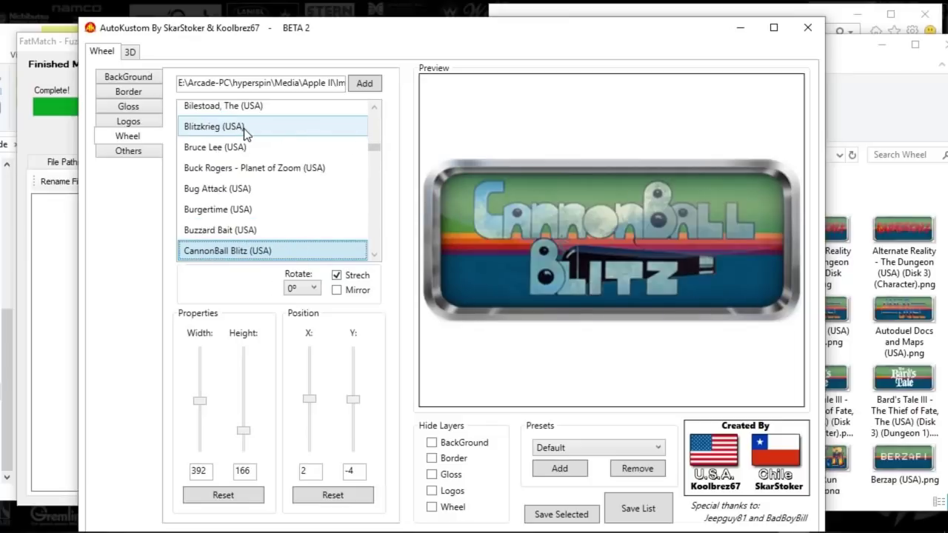
pyautogui.press('Down')
pyautogui.press('Down')
pyautogui.press('Down')
pyautogui.press('Down')
pyautogui.press('Down')
pyautogui.press('Down')
pyautogui.press('Down')
pyautogui.press('Down')
pyautogui.press('Down')
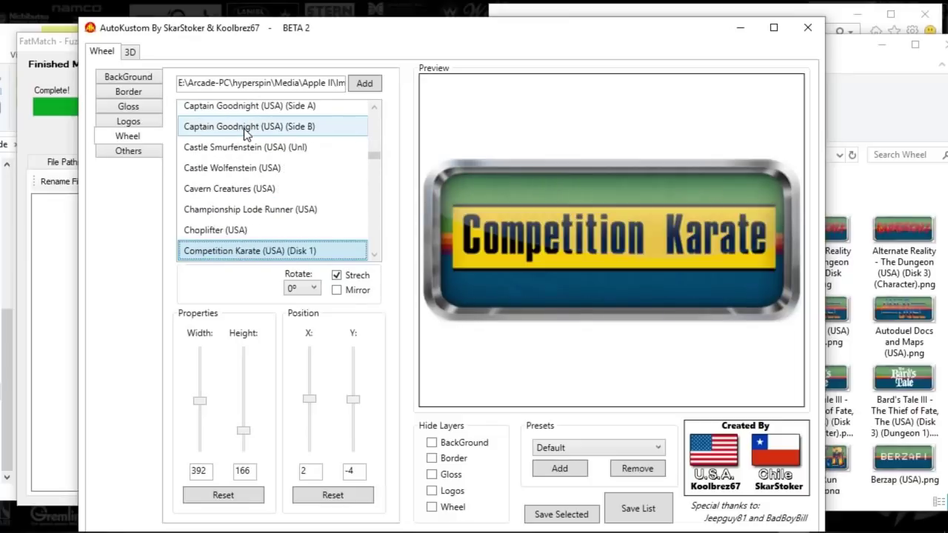
pyautogui.press('Down')
pyautogui.press('Down')
pyautogui.press('Down')
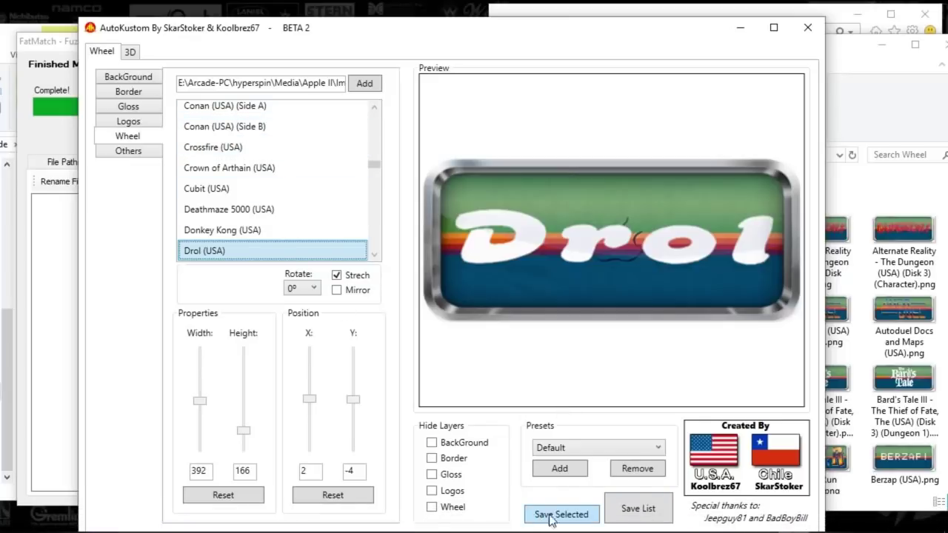
# - Save the whole list of restyled wheels into the hyperspin Media\Apple II\Images\Wheel folder
pyautogui.click(635, 511)
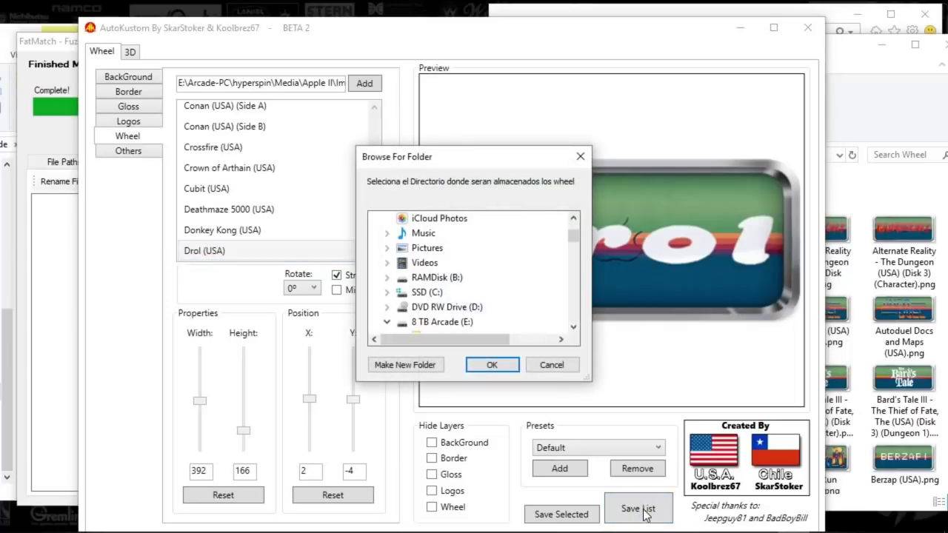
pyautogui.scroll(-5, 485, 307)
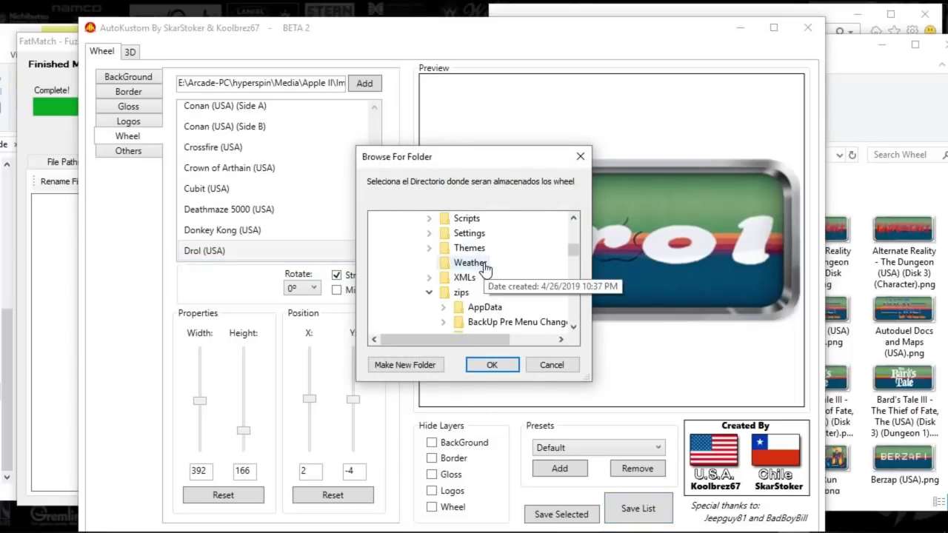
pyautogui.scroll(2, 483, 296)
pyautogui.doubleClick(466, 277)
pyautogui.scroll(-5, 477, 279)
pyautogui.doubleClick(482, 262)
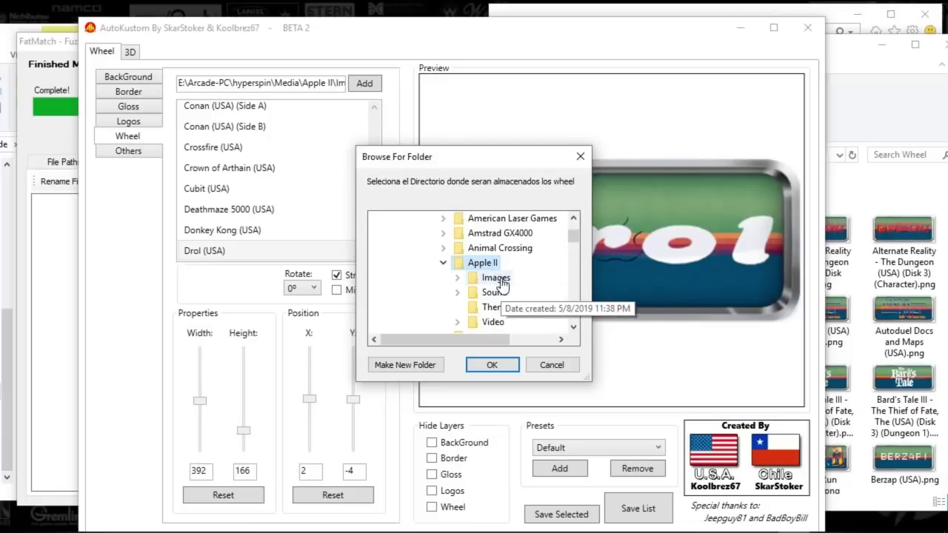
pyautogui.doubleClick(495, 277)
pyautogui.scroll(-3, 509, 291)
pyautogui.scroll(1, 511, 294)
pyautogui.click(508, 321)
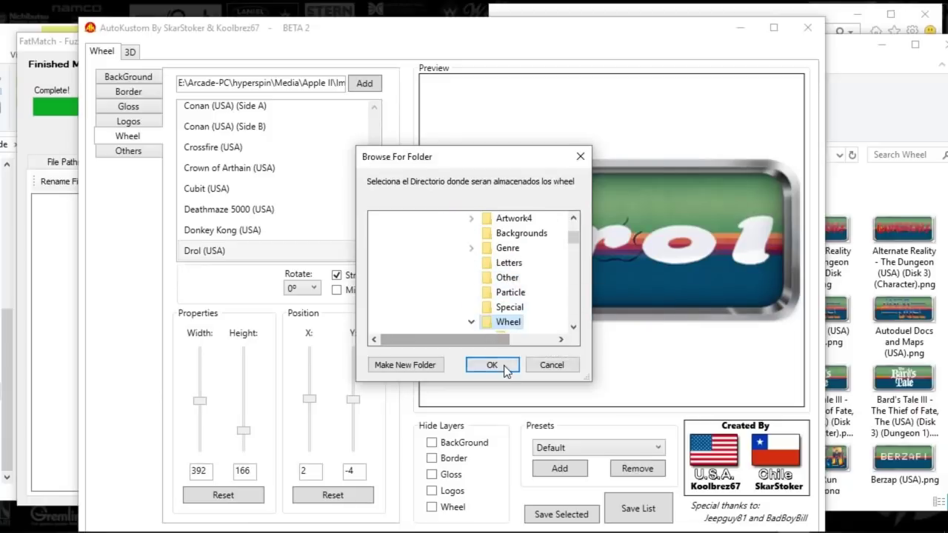
pyautogui.doubleClick(525, 320)
pyautogui.click(492, 365)
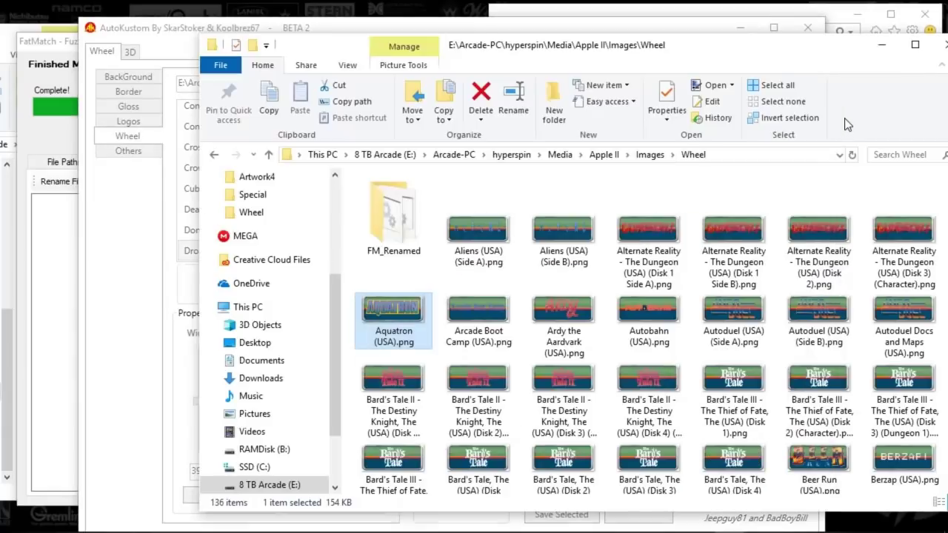
# - Check the restyled thumbnails in the Wheel folder, dismiss the save completion message, and close AutoKustom
pyautogui.click(846, 126)
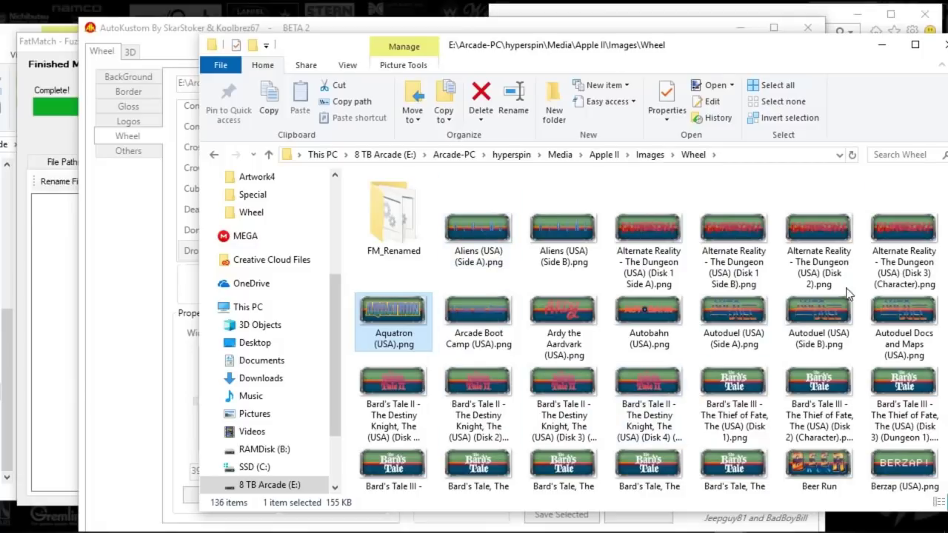
pyautogui.click(133, 389)
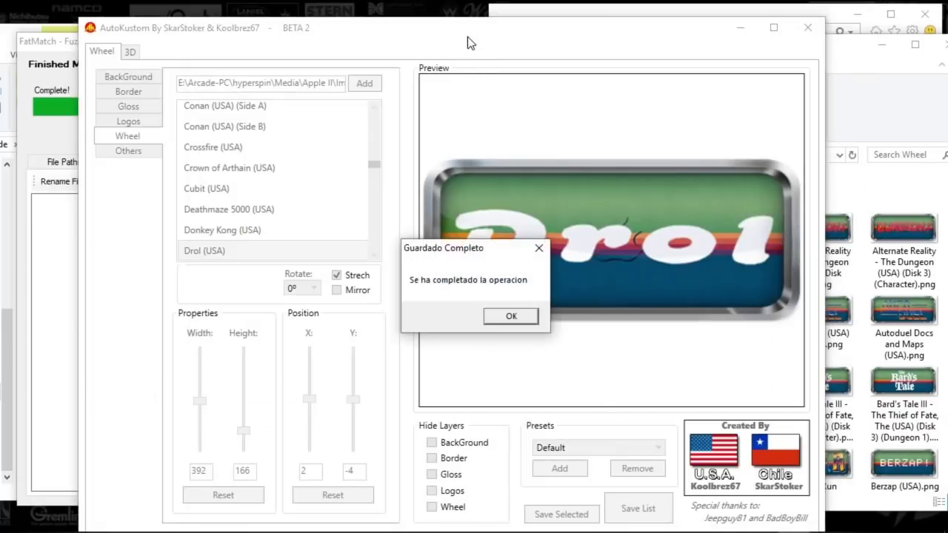
pyautogui.click(512, 314)
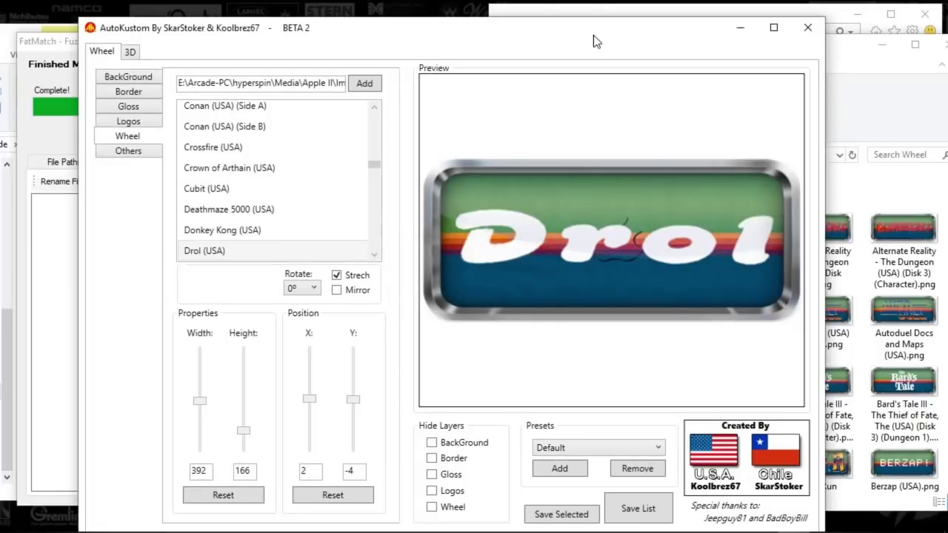
pyautogui.moveTo(594, 41); pyautogui.dragTo(581, 25)
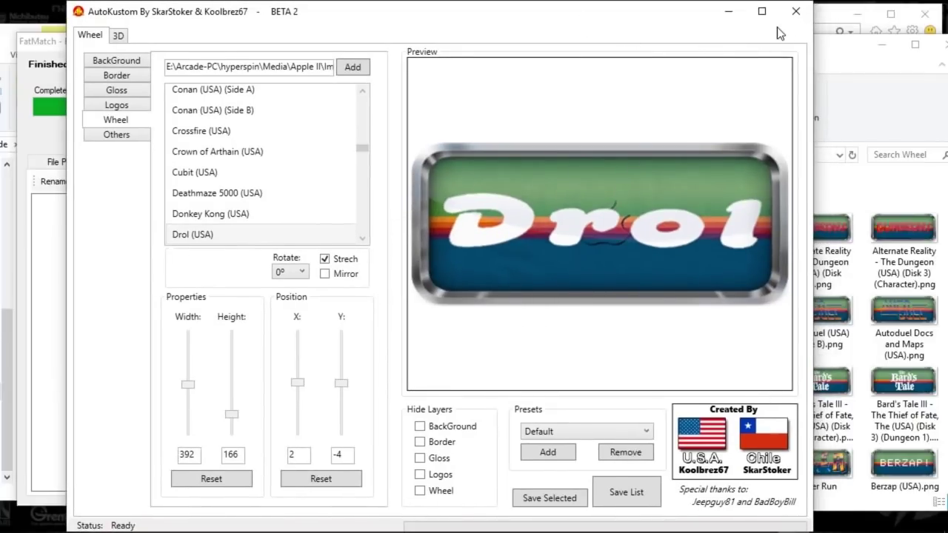
pyautogui.click(796, 11)
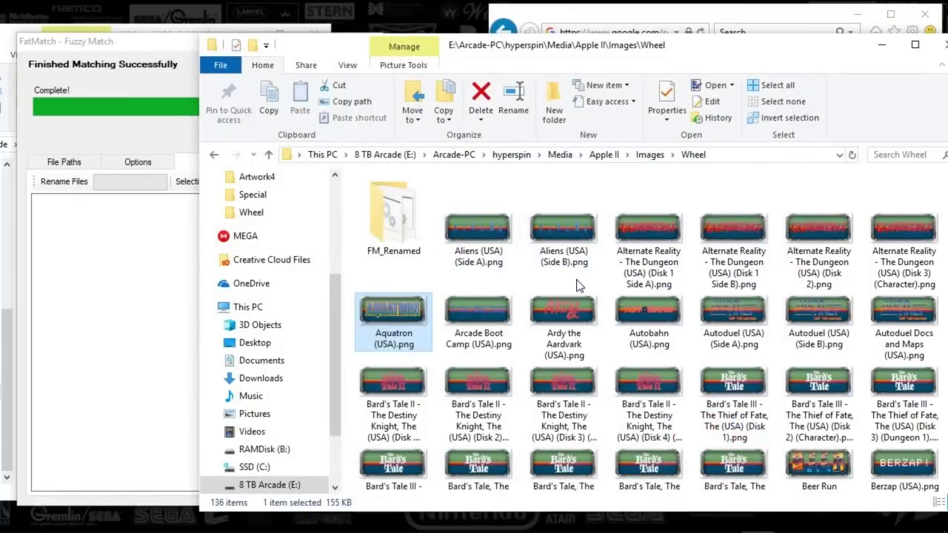
# - Inspect the Bard's Tale II (Disk 3) wheel image in paint.net, close it, and review the remaining images in the Wheel folder
pyautogui.click(580, 388)
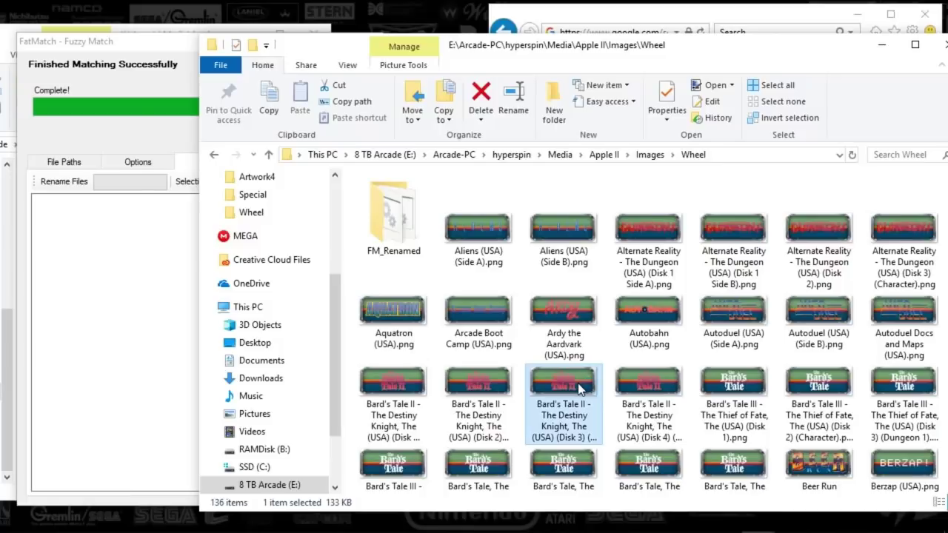
pyautogui.doubleClick(581, 388)
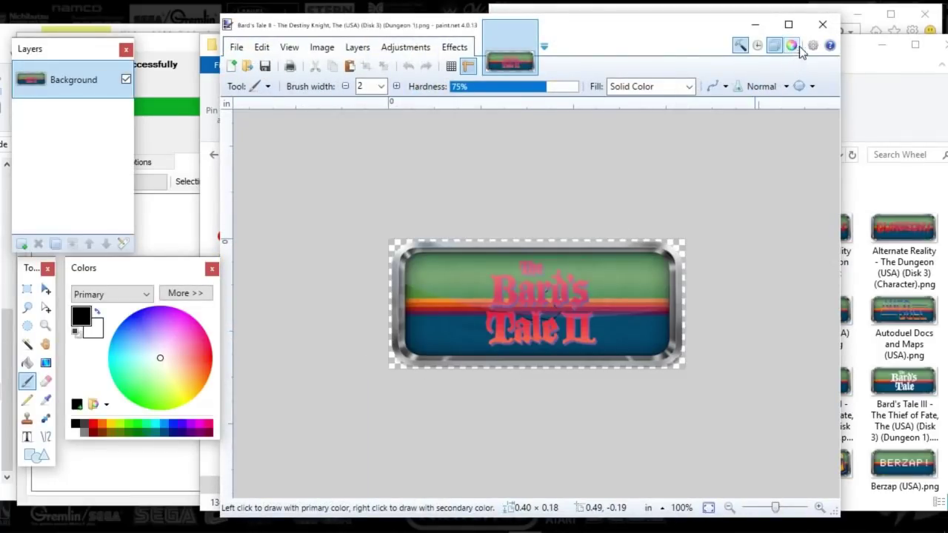
pyautogui.click(822, 26)
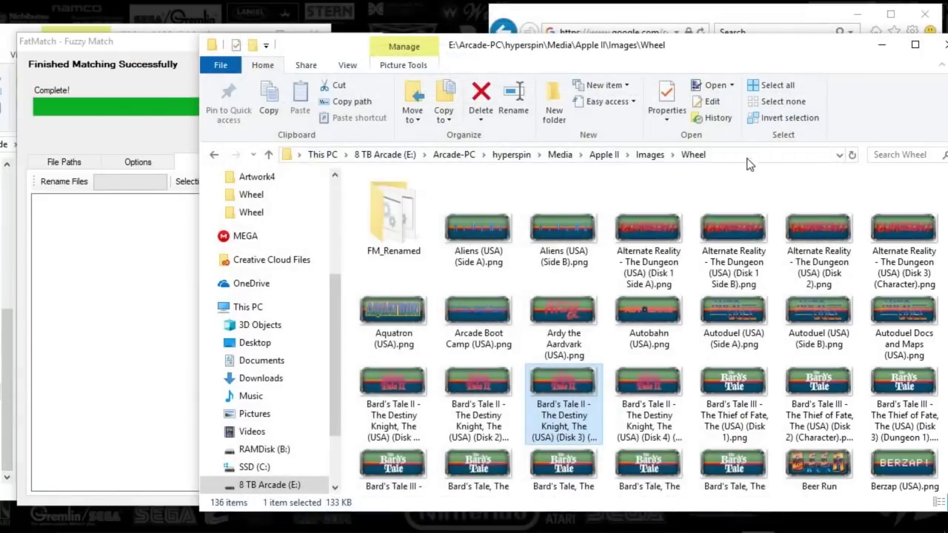
pyautogui.scroll(-5, 713, 259)
pyautogui.scroll(-15, 713, 253)
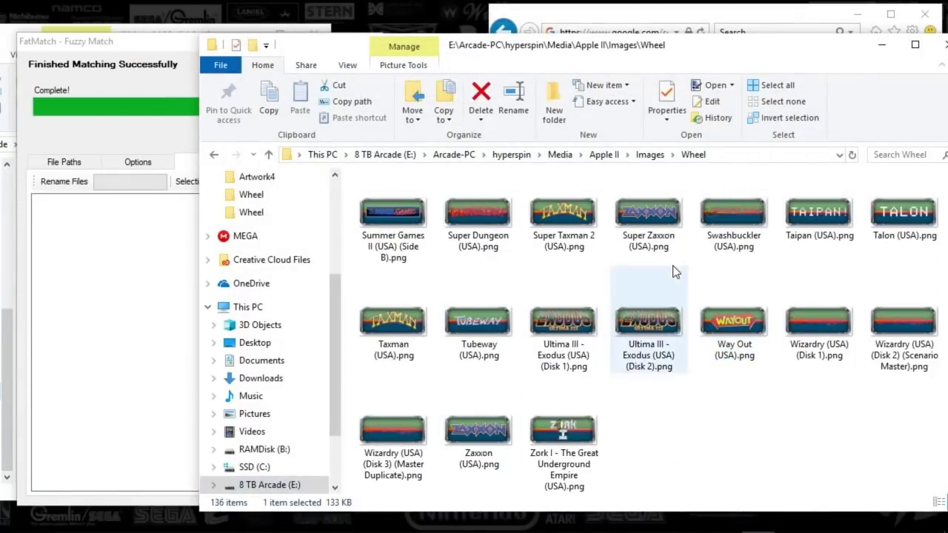
pyautogui.scroll(20, 673, 271)
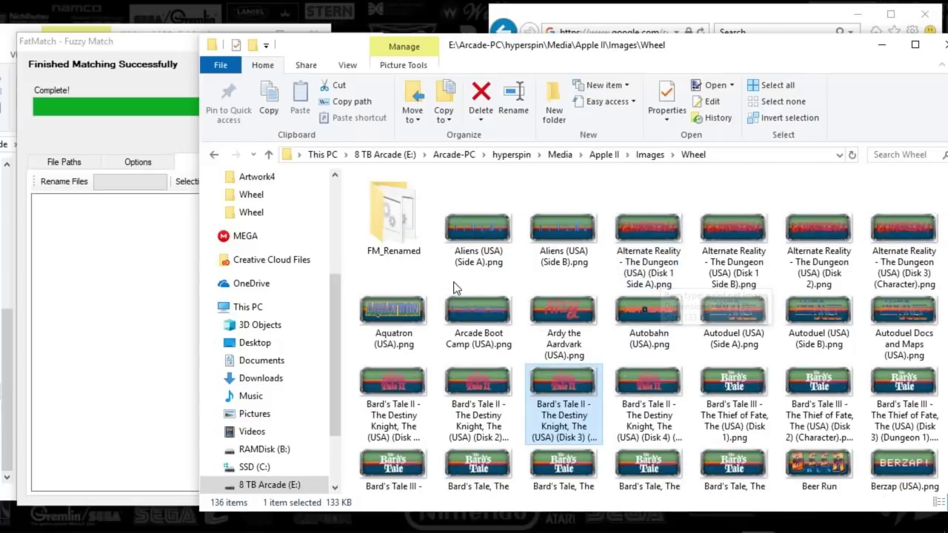
pyautogui.click(478, 236)
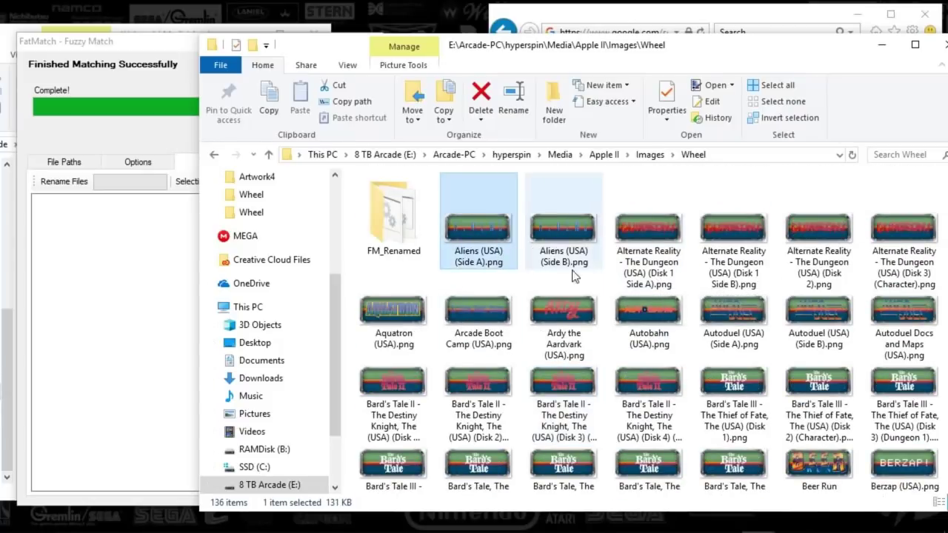
# - Copy Default.zip from K:\Arcade\Media\Apple II\Themes into E:\Arcade-PC\hyperspin\Media\Apple II\Themes
pyautogui.click(637, 156)
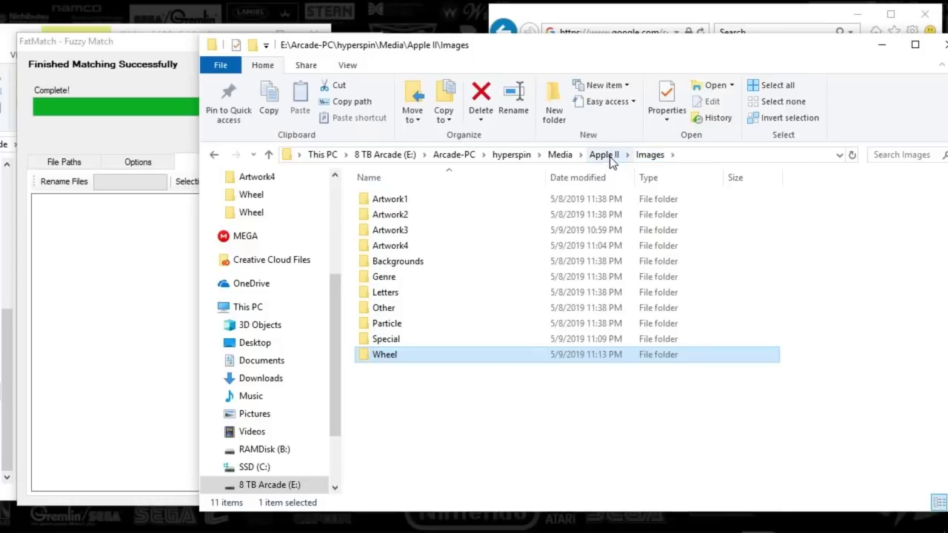
pyautogui.click(605, 155)
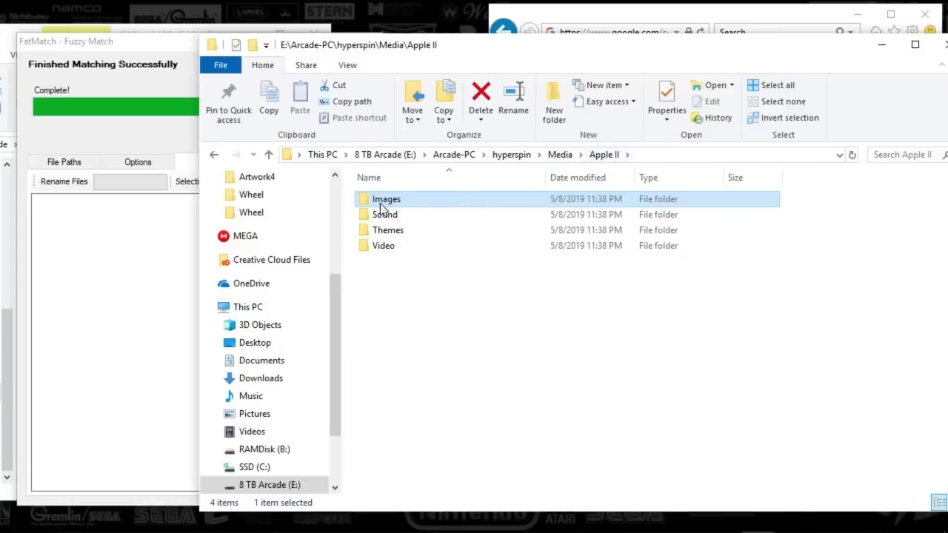
pyautogui.doubleClick(389, 231)
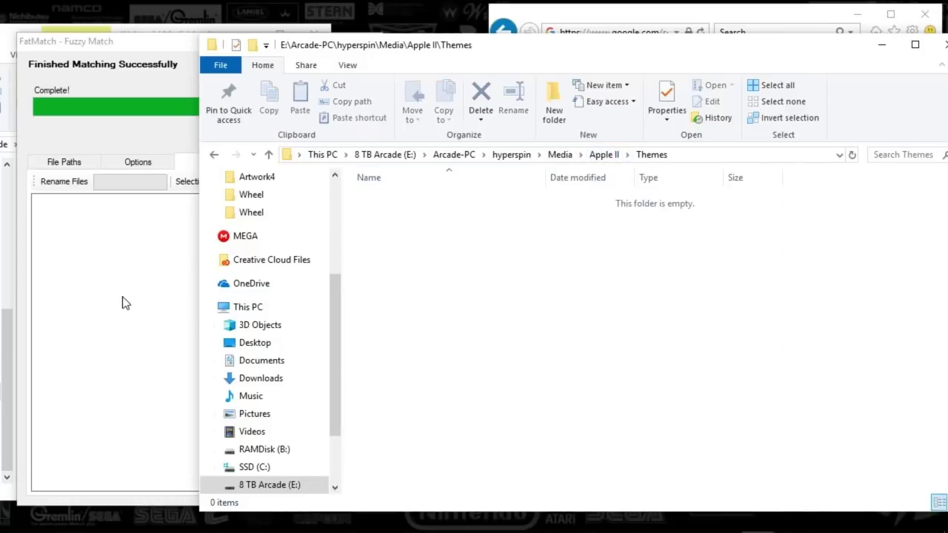
pyautogui.click(121, 248)
pyautogui.click(5, 41)
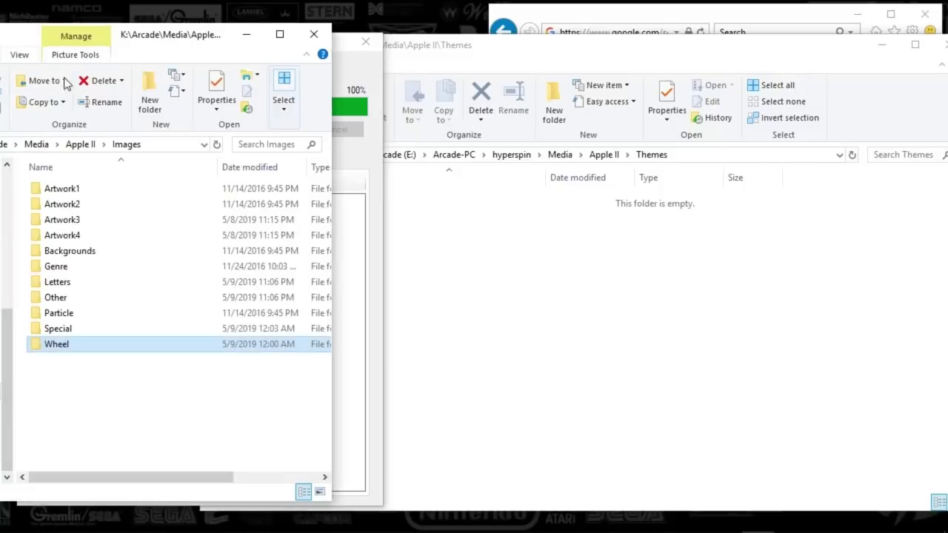
pyautogui.click(82, 145)
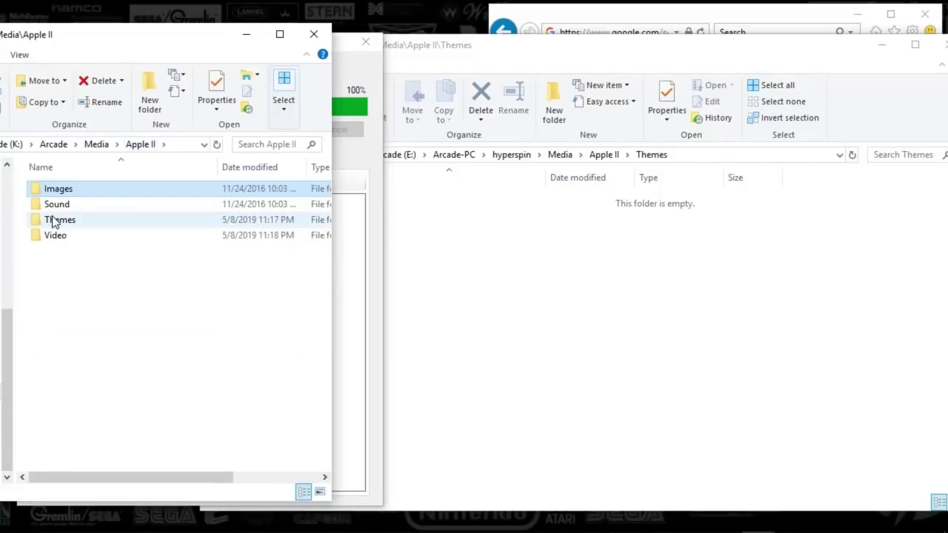
pyautogui.doubleClick(55, 220)
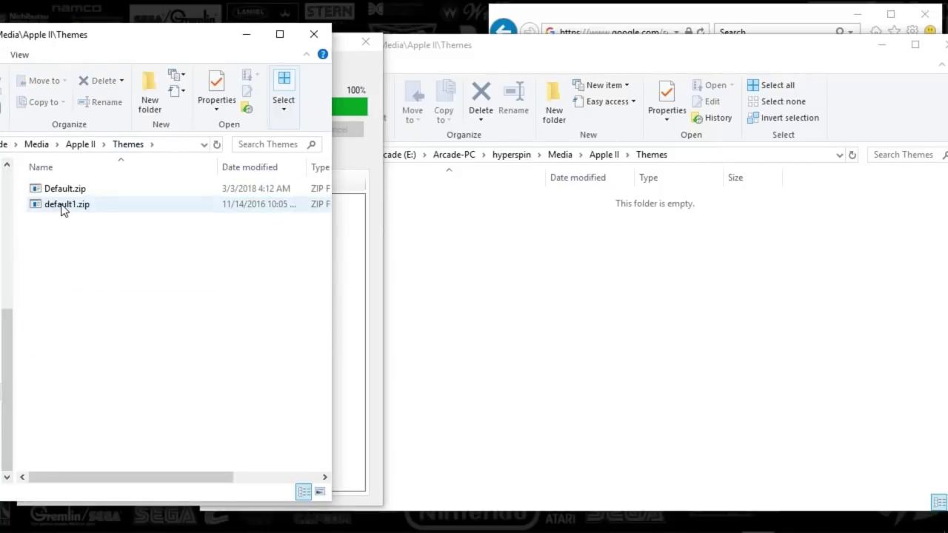
pyautogui.click(64, 189)
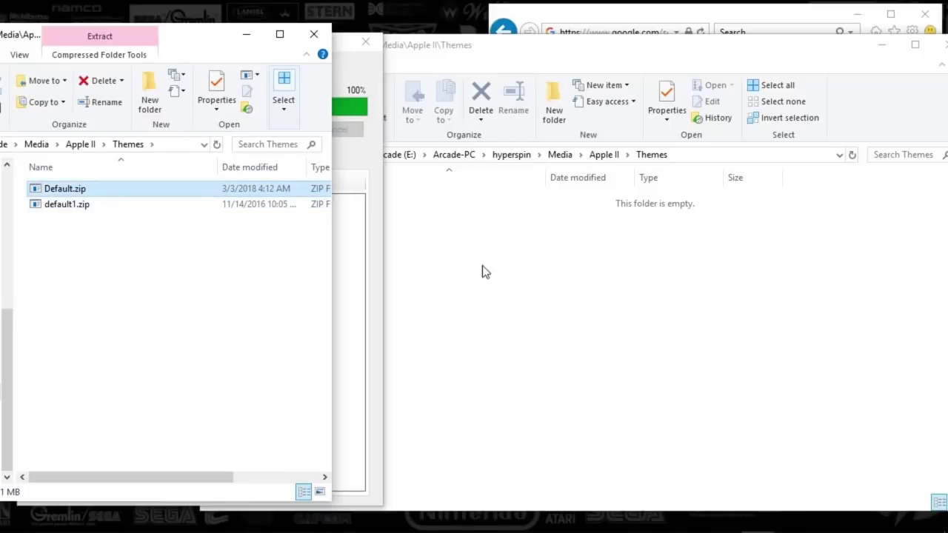
pyautogui.click(585, 280)
pyautogui.hotkey('ctrl', 'v')
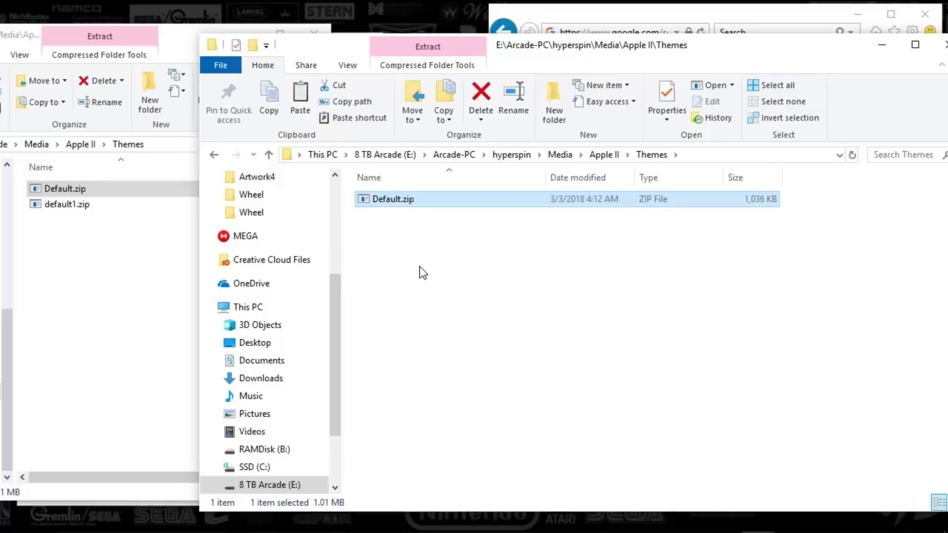
# - Copy everything except the Override Transitions folder from K:\Arcade\Media\Apple II\Video into E:\Arcade-PC\hyperspin\Media\Apple II\Video
pyautogui.click(612, 158)
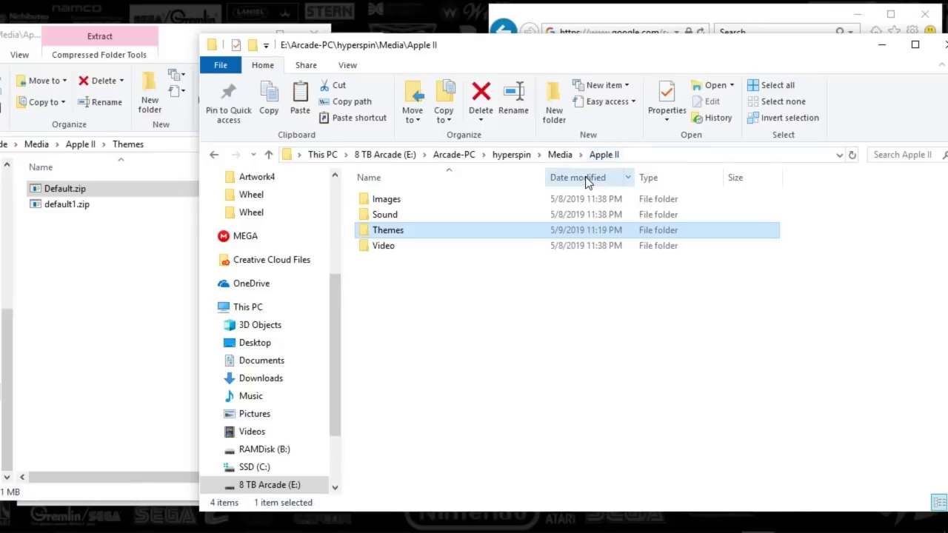
pyautogui.doubleClick(383, 249)
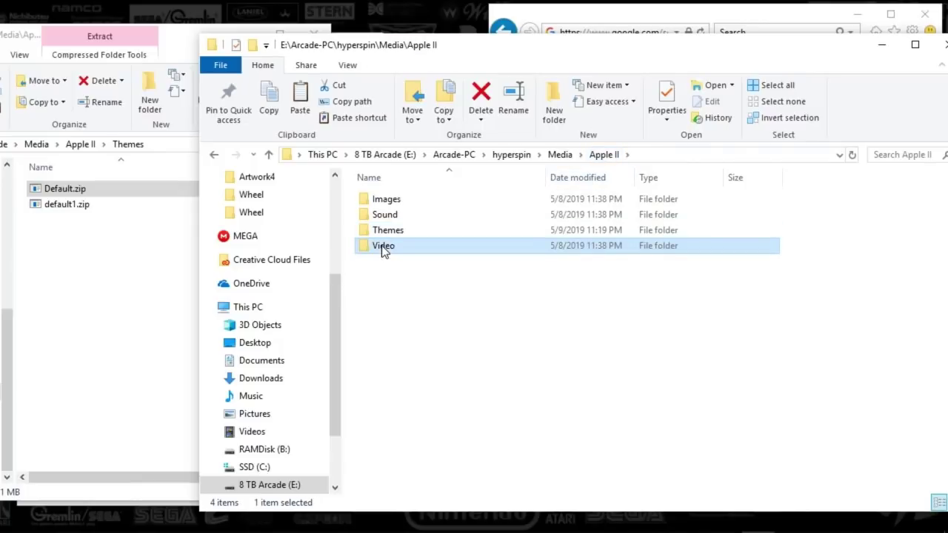
pyautogui.click(119, 289)
pyautogui.click(77, 144)
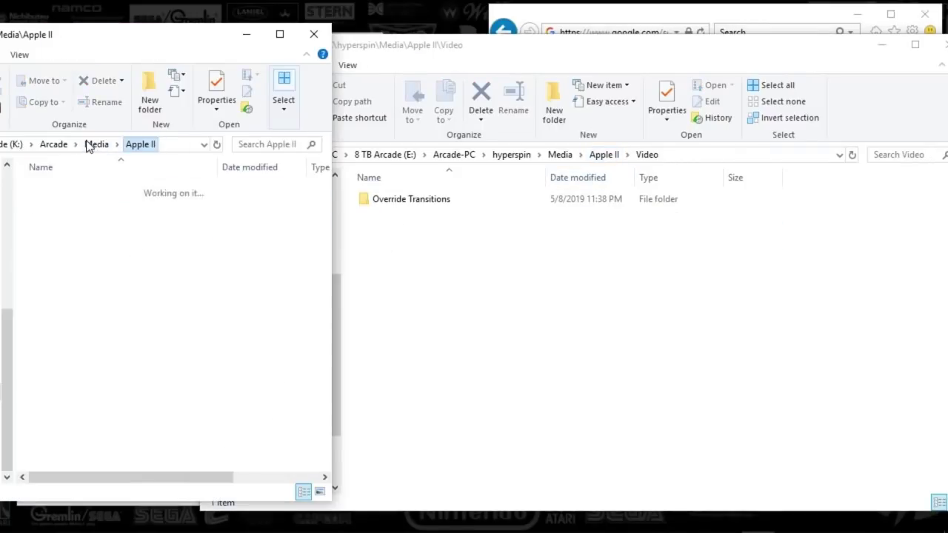
pyautogui.doubleClick(58, 235)
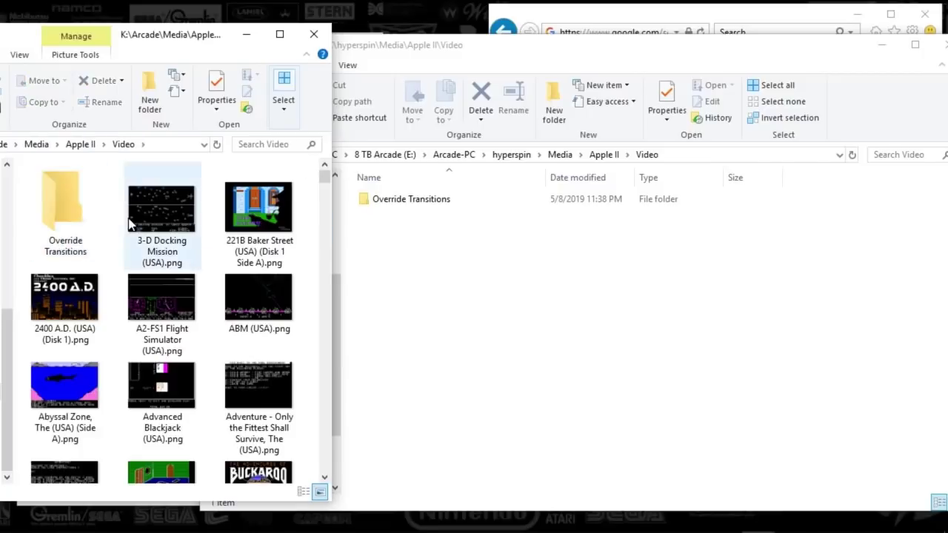
pyautogui.click(131, 225)
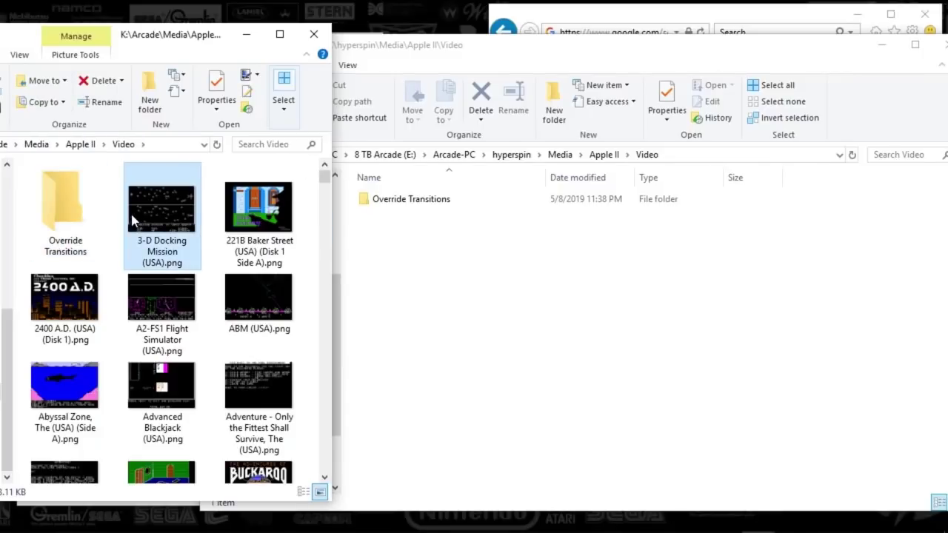
pyautogui.hotkey('ctrl', 'a')
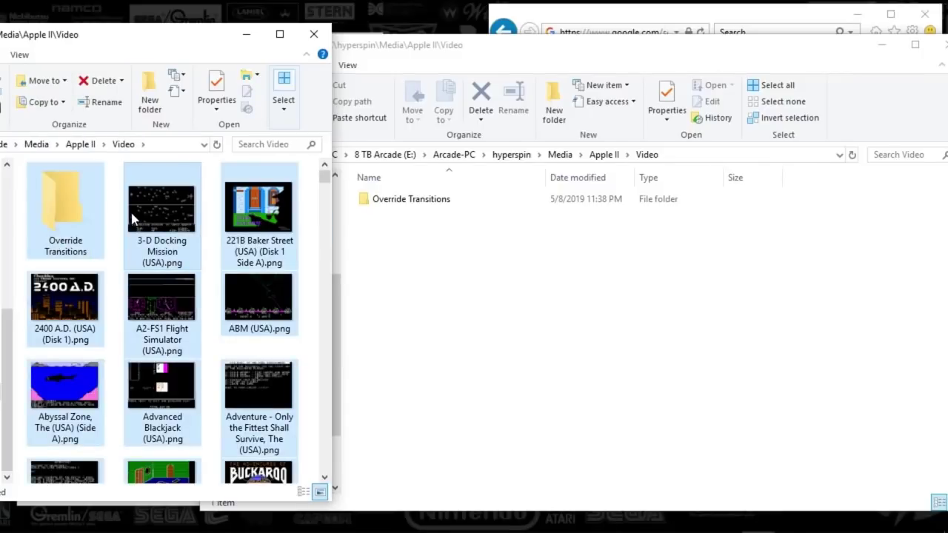
pyautogui.keyDown('ctrl'); pyautogui.click(75, 213); pyautogui.keyUp('ctrl')
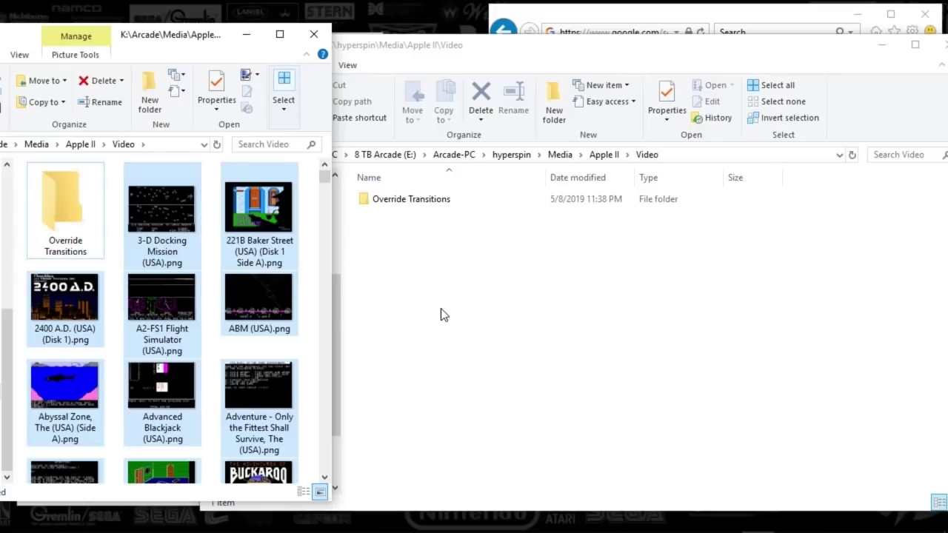
pyautogui.click(442, 315)
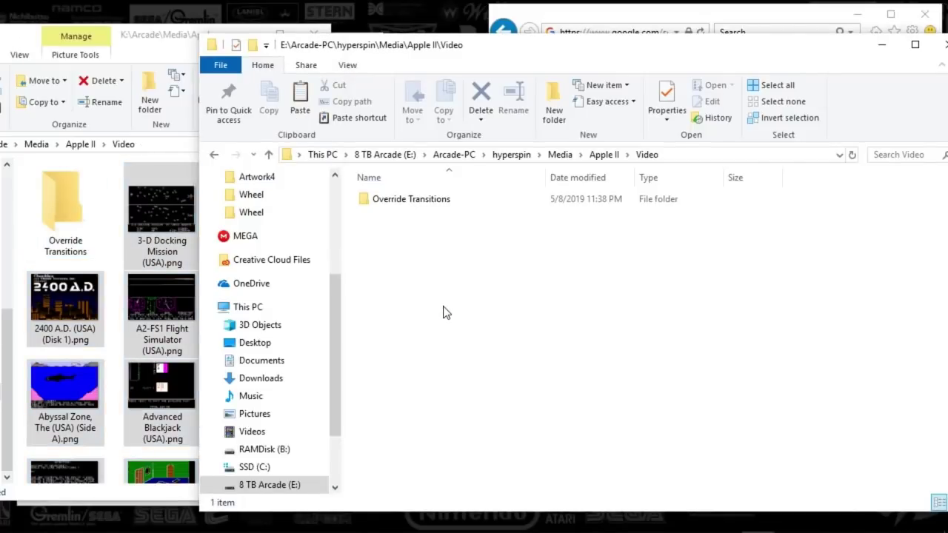
pyautogui.hotkey('ctrl', 'v')
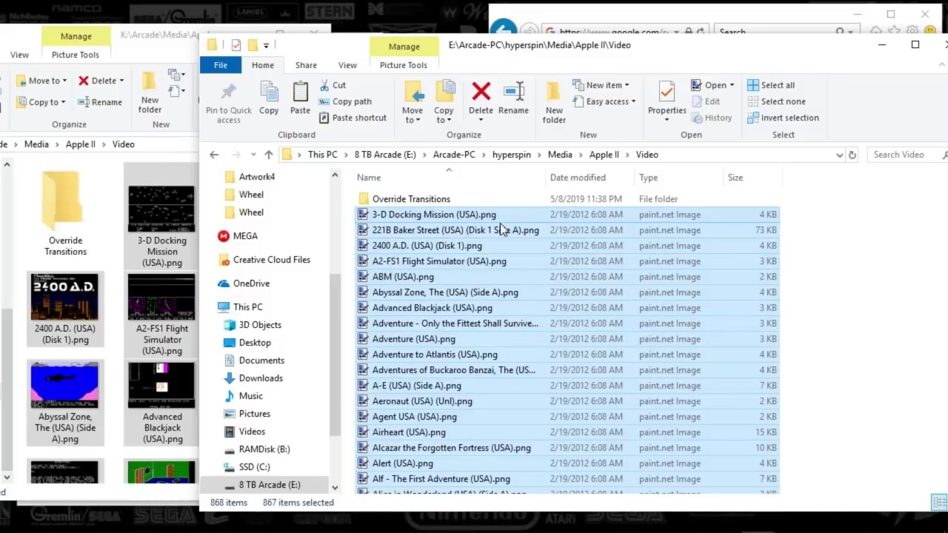
# - Inspect the copied Aeronaut (USA) (Unl).png image in paint.net and put its window away
pyautogui.doubleClick(452, 401)
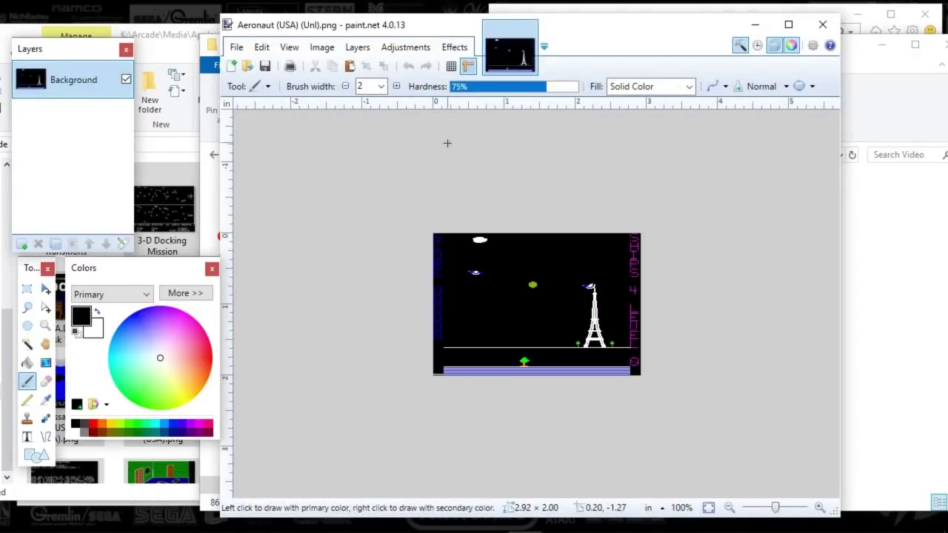
pyautogui.click(765, 25)
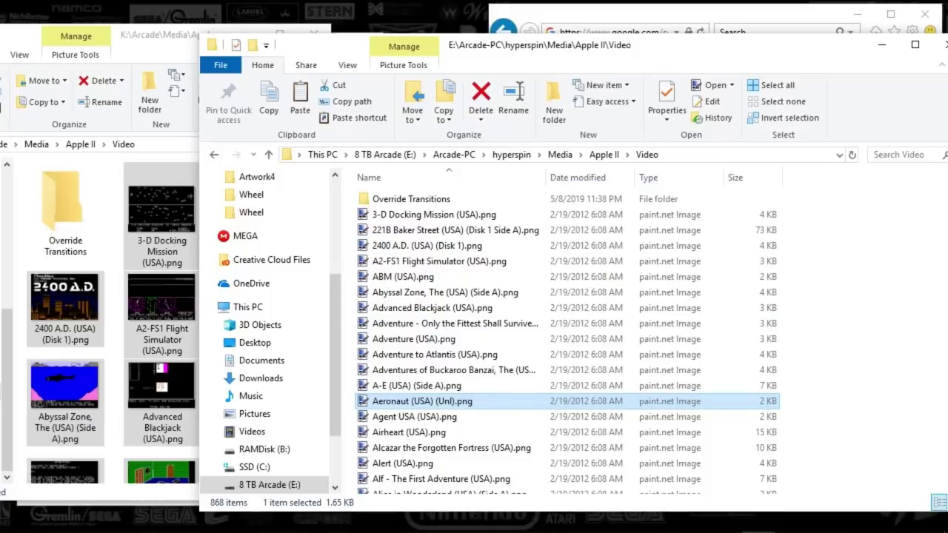
# - In FatMatch, set the images directory to E:\Arcade-PC\hyperspin\Media\Apple II\Video and start fuzzy matching against the Apple II ROMs
pyautogui.moveTo(789, 525)
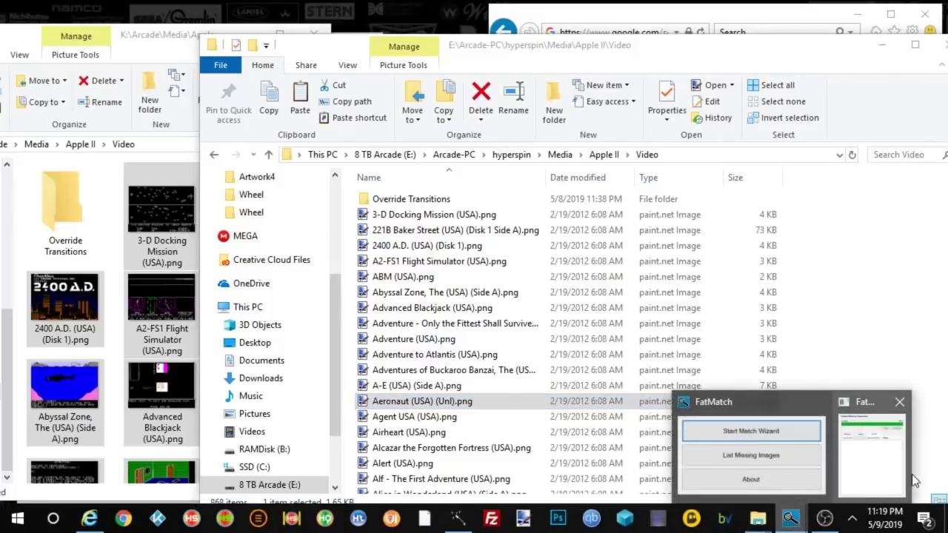
pyautogui.click(880, 473)
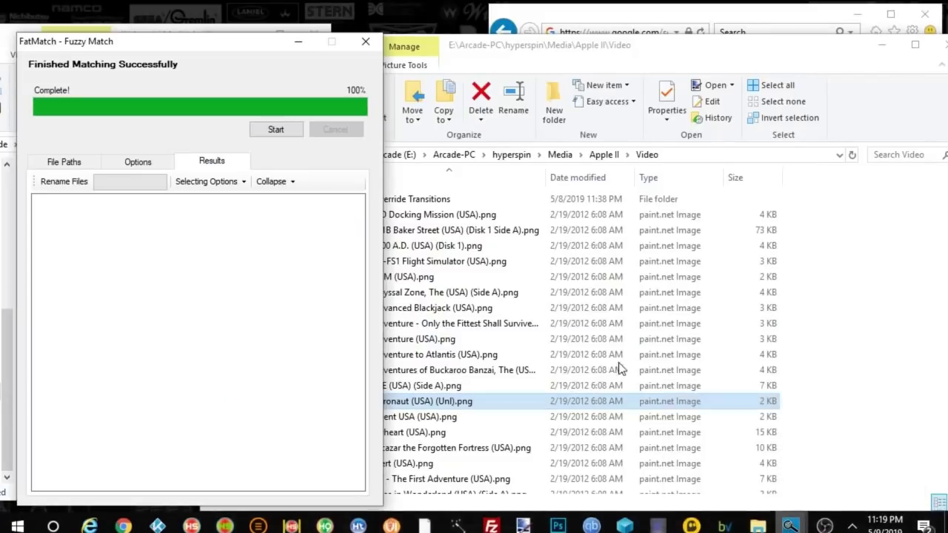
pyautogui.click(64, 162)
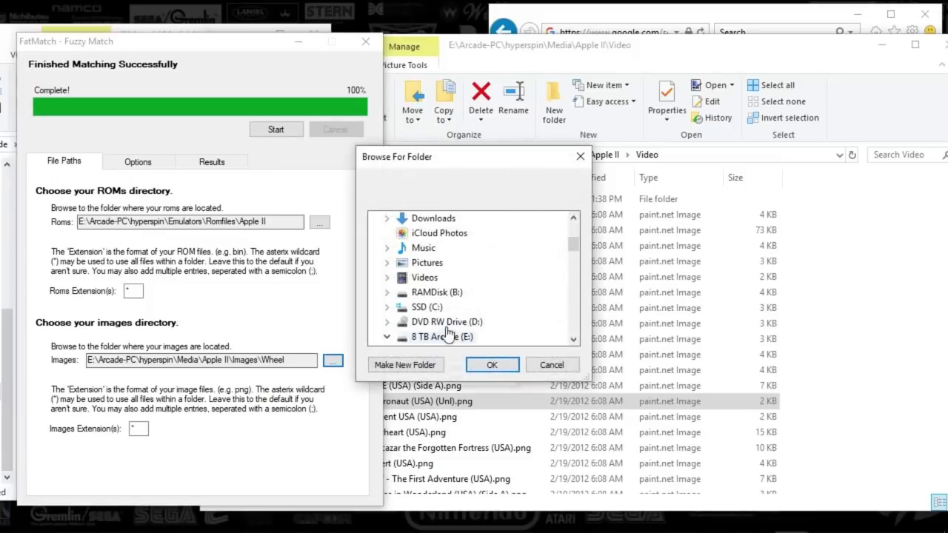
pyautogui.moveTo(570, 252); pyautogui.dragTo(578, 287)
pyautogui.scroll(-1, 569, 337)
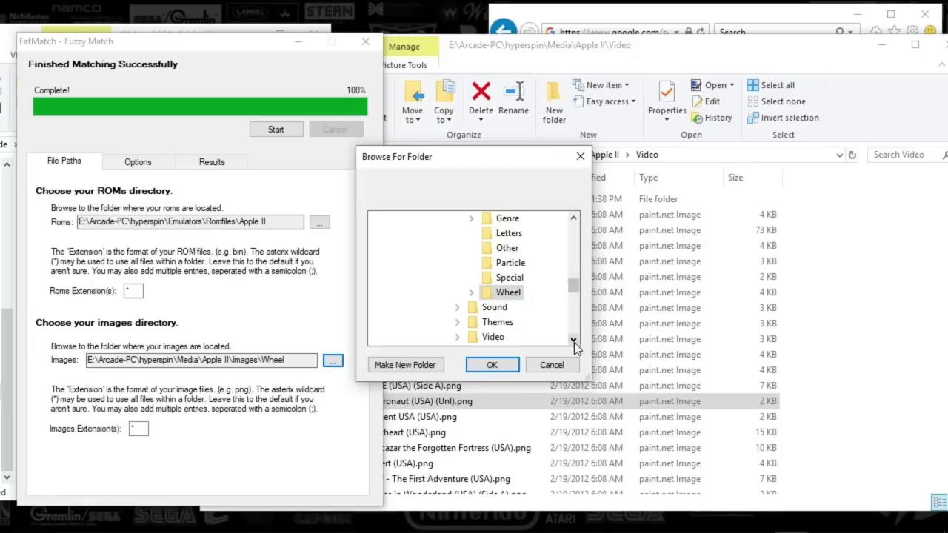
pyautogui.click(497, 323)
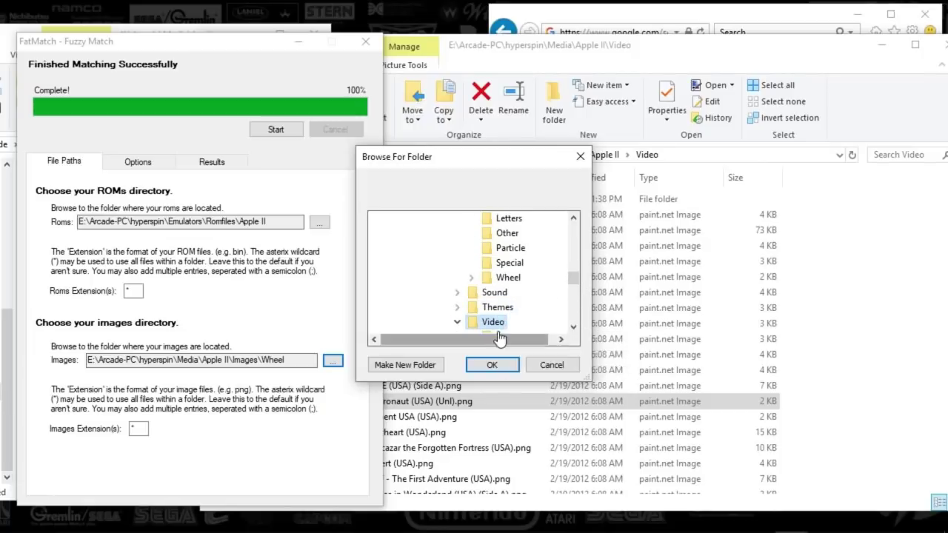
pyautogui.click(492, 365)
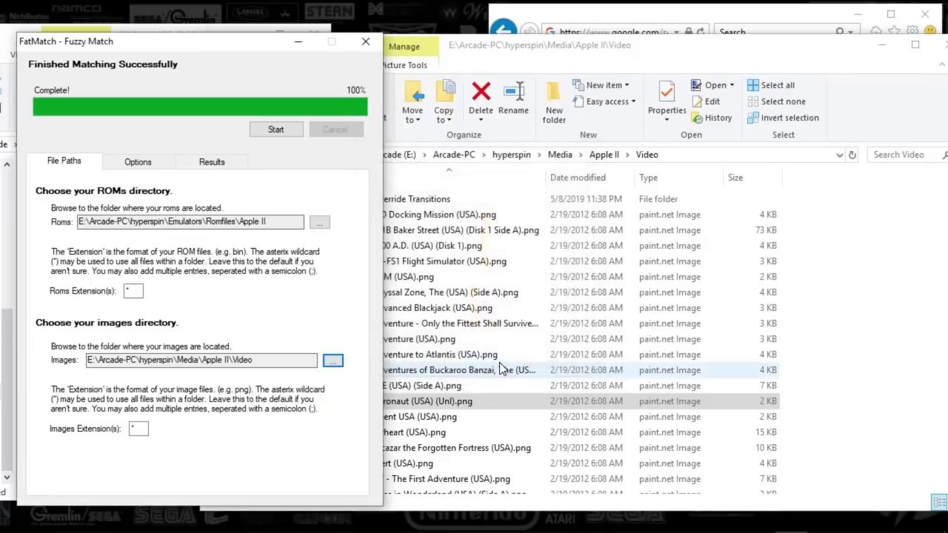
pyautogui.click(265, 130)
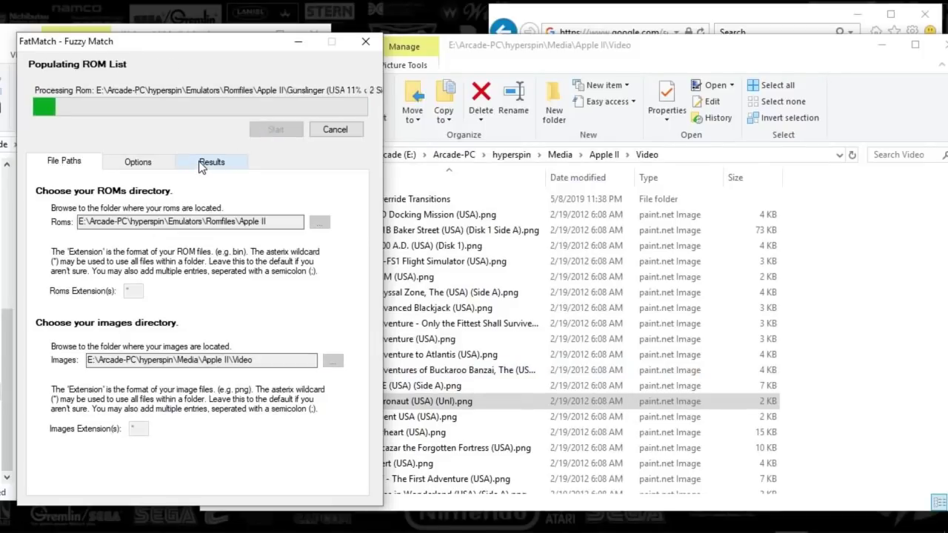
pyautogui.click(200, 165)
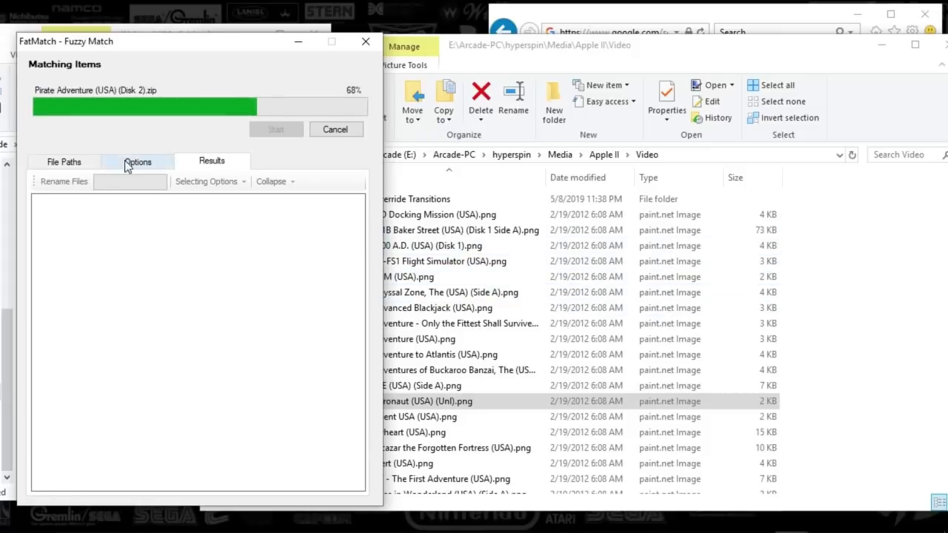
# - Look through the hyperspin Apple II Video folder, sorting by file type to examine its MP4 videos and PNG images
pyautogui.click(525, 325)
pyautogui.scroll(-15, 525, 327)
pyautogui.scroll(-20, 525, 328)
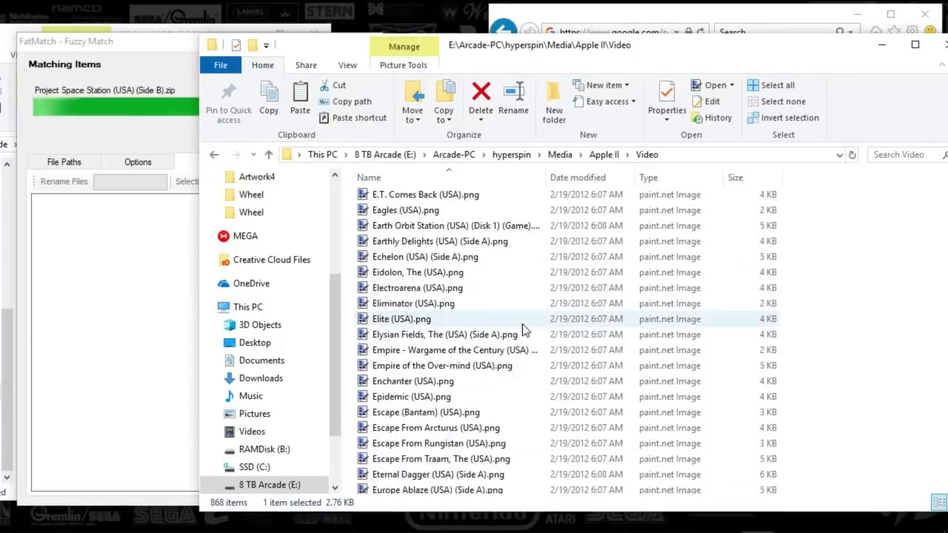
pyautogui.click(655, 177)
pyautogui.click(656, 177)
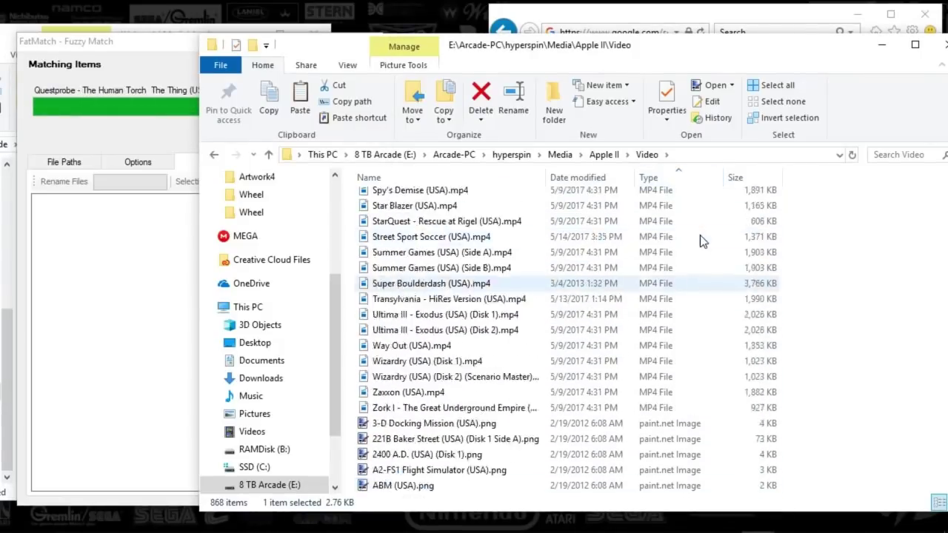
pyautogui.scroll(20, 700, 235)
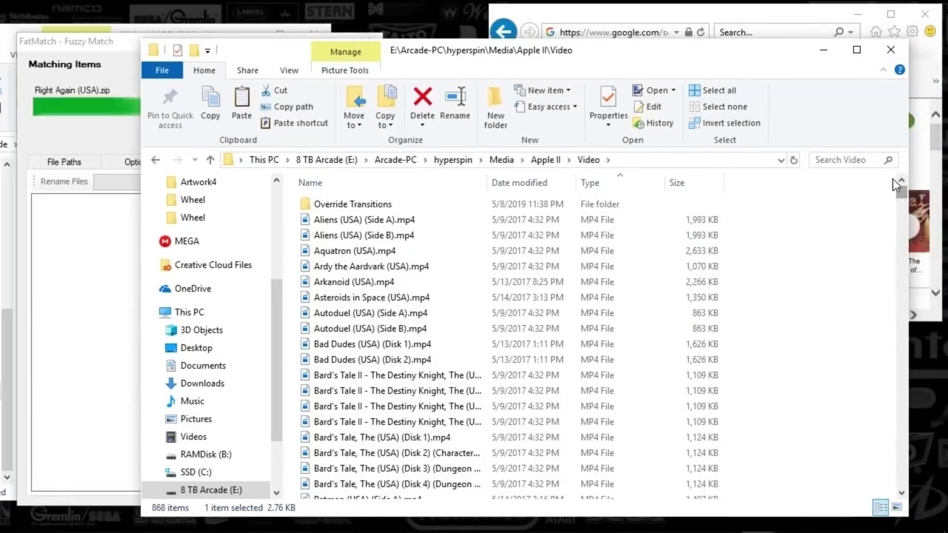
pyautogui.click(606, 185)
pyautogui.click(606, 185)
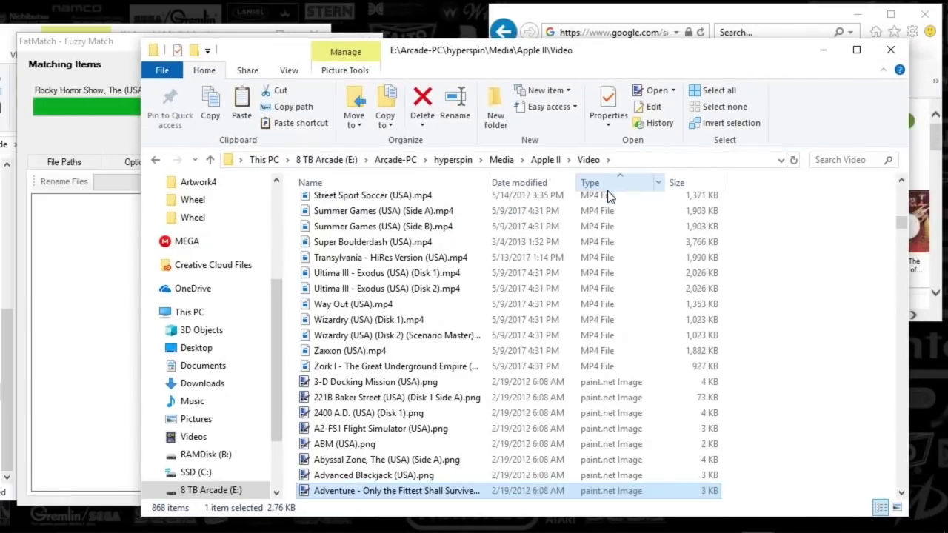
pyautogui.scroll(20, 444, 296)
# - Return to FatMatch, dismiss the matching completion message, and tick the best match for every ROM in the results
pyautogui.click(101, 261)
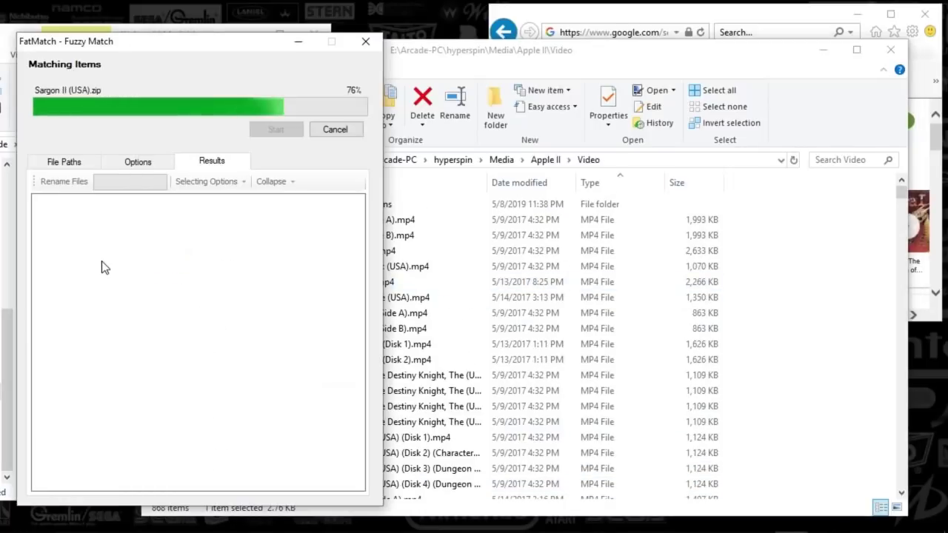
pyautogui.click(67, 162)
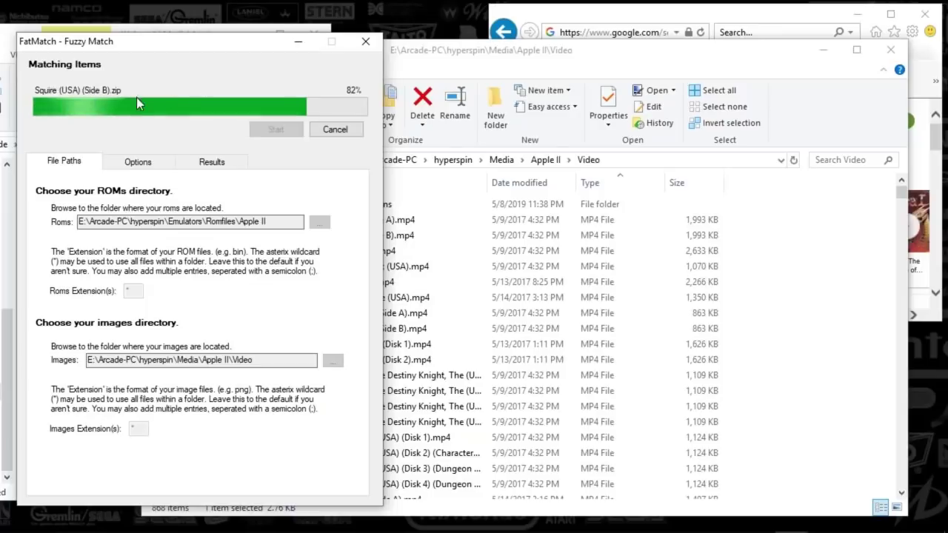
pyautogui.click(224, 167)
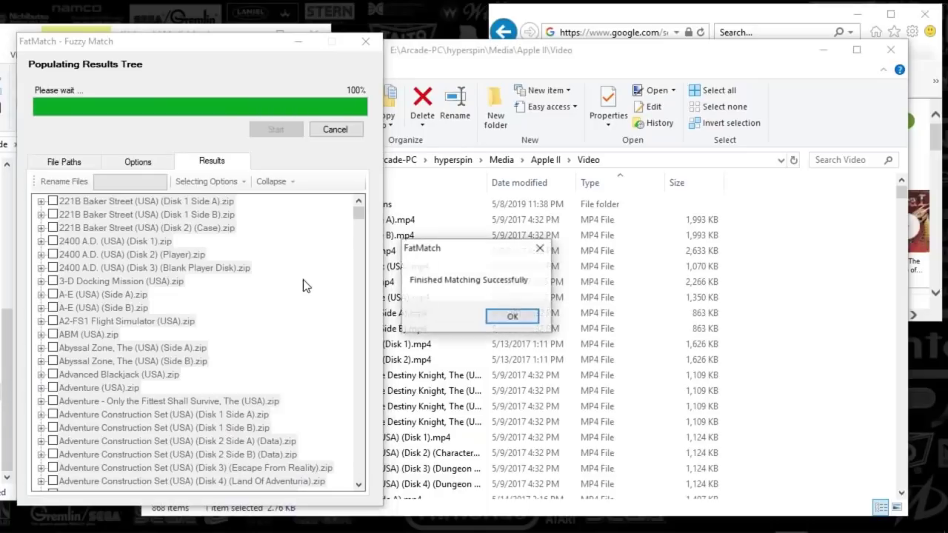
pyautogui.click(512, 317)
pyautogui.click(207, 182)
pyautogui.click(244, 195)
# - Review the ticked video and image matches, rename the matched files, and dismiss the renaming completion message
pyautogui.scroll(-3, 203, 250)
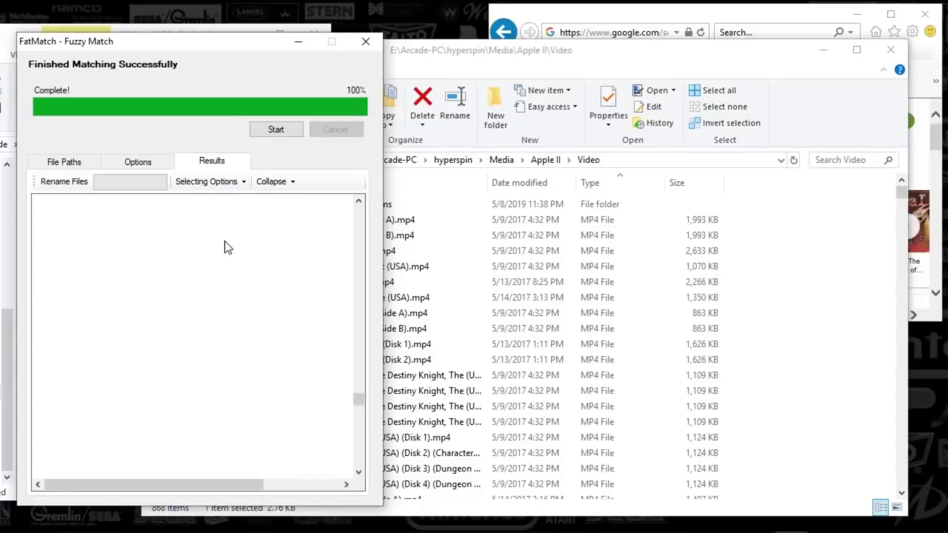
pyautogui.scroll(-5, 230, 348)
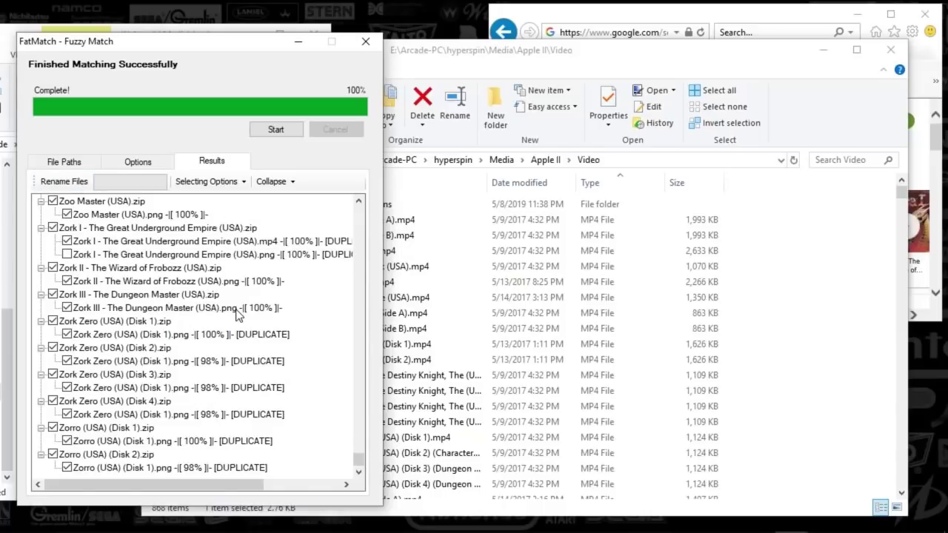
pyautogui.scroll(20, 348, 450)
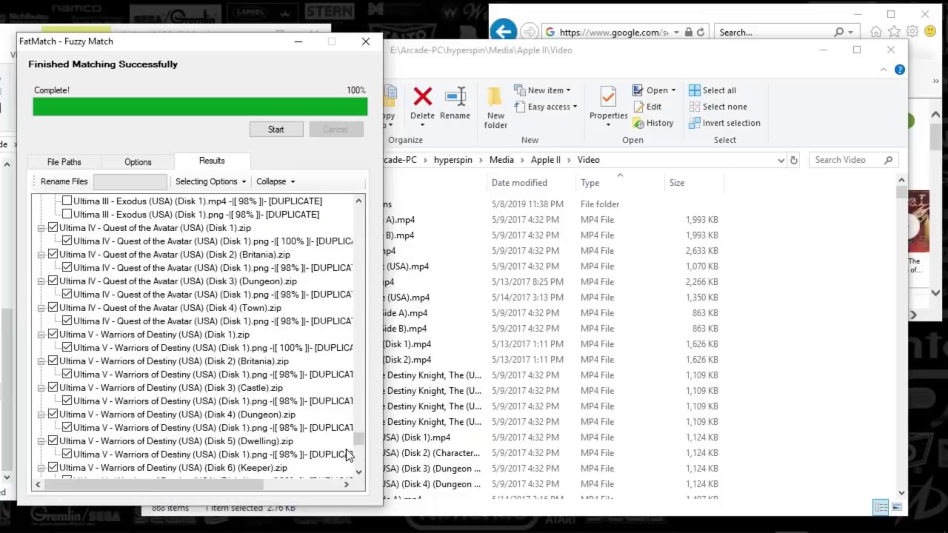
pyautogui.scroll(20, 348, 451)
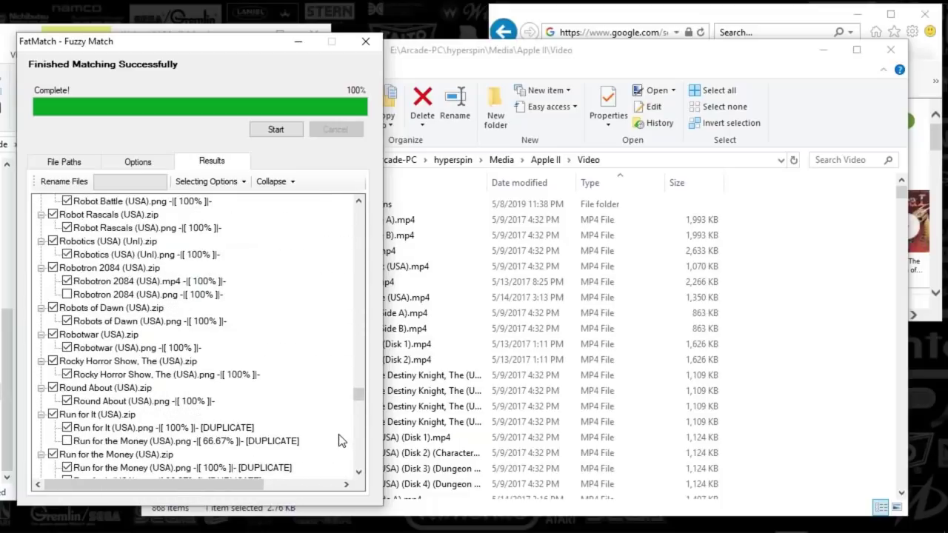
pyautogui.scroll(5, 335, 431)
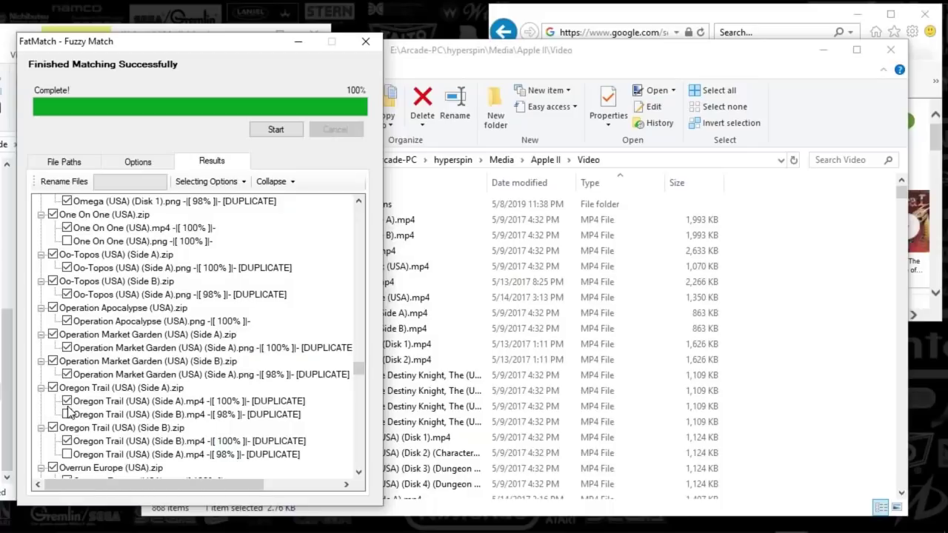
pyautogui.click(64, 181)
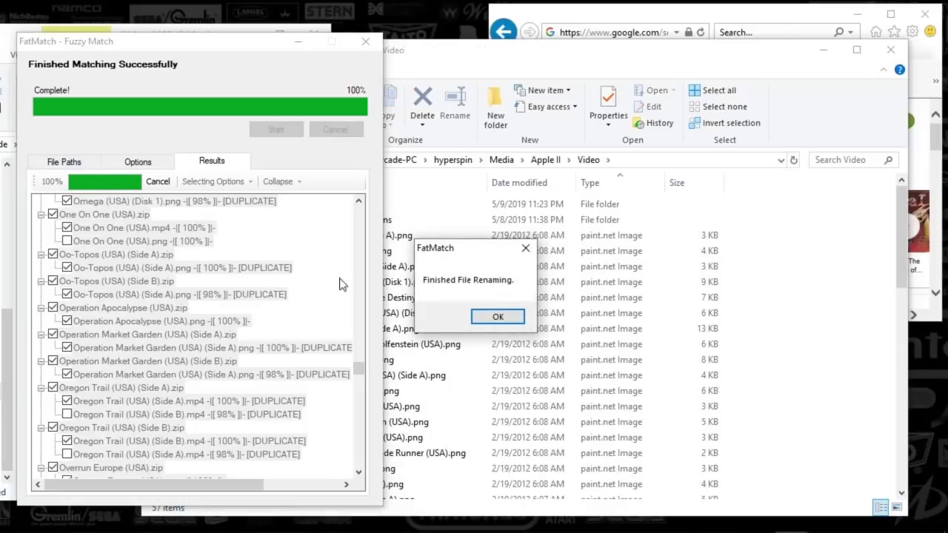
pyautogui.click(483, 318)
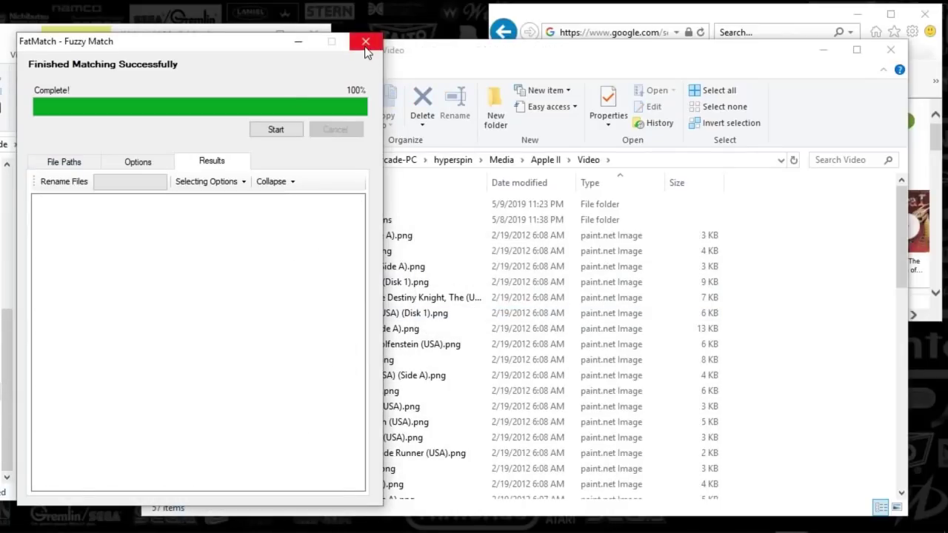
# - Close the Fuzzy Match window and review the remaining images in the hyperspin Apple II Video folder
pyautogui.click(365, 46)
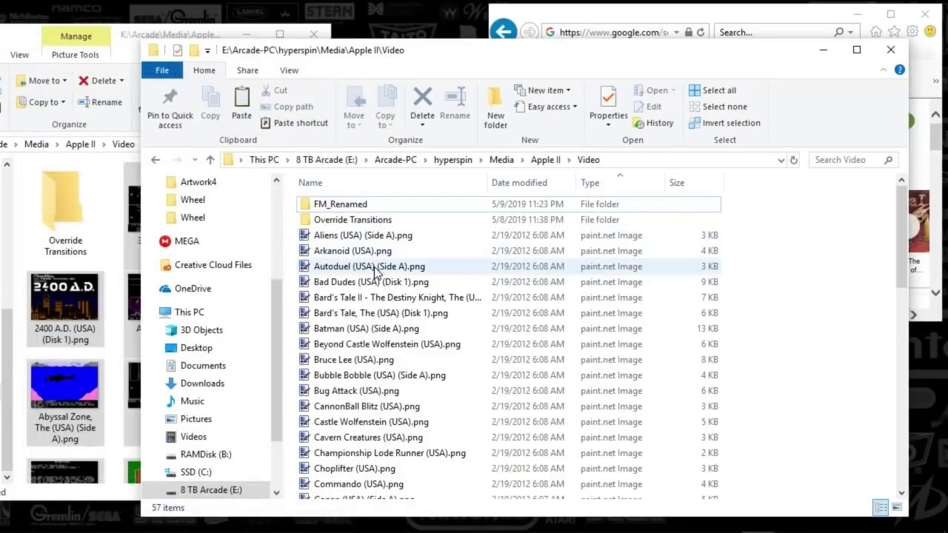
pyautogui.scroll(-13, 370, 282)
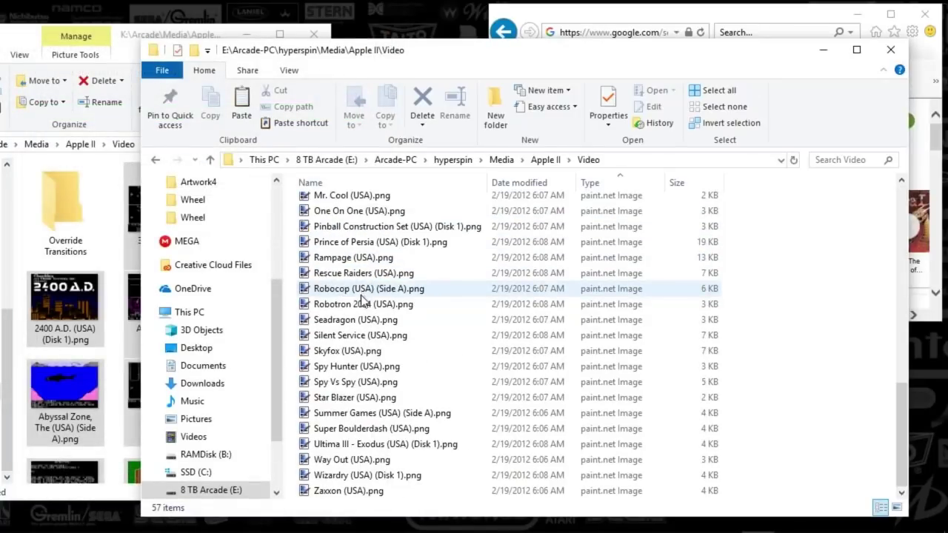
# - Delete all leftover PNG images from the hyperspin Apple II Video folder, from Aliens through Zaxxon, keeping the two subfolders
pyautogui.scroll(13, 363, 351)
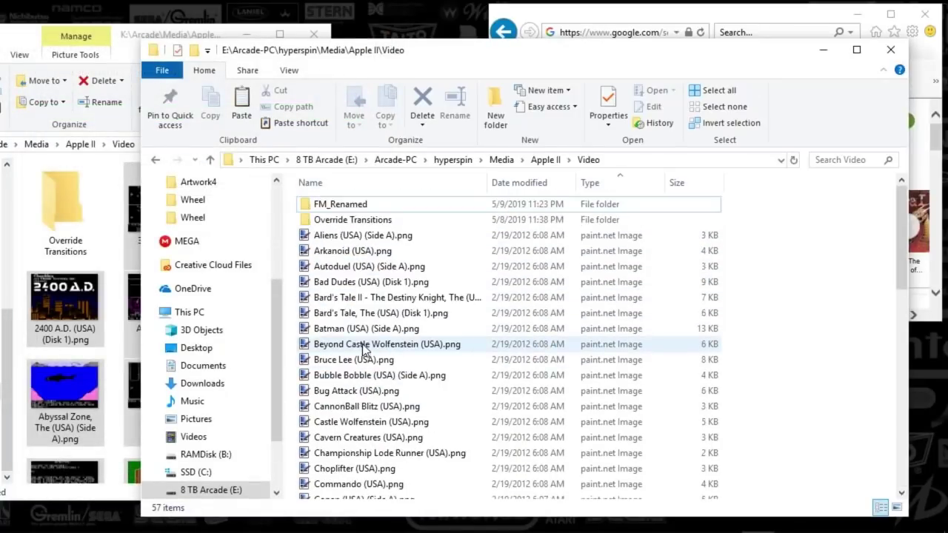
pyautogui.click(343, 238)
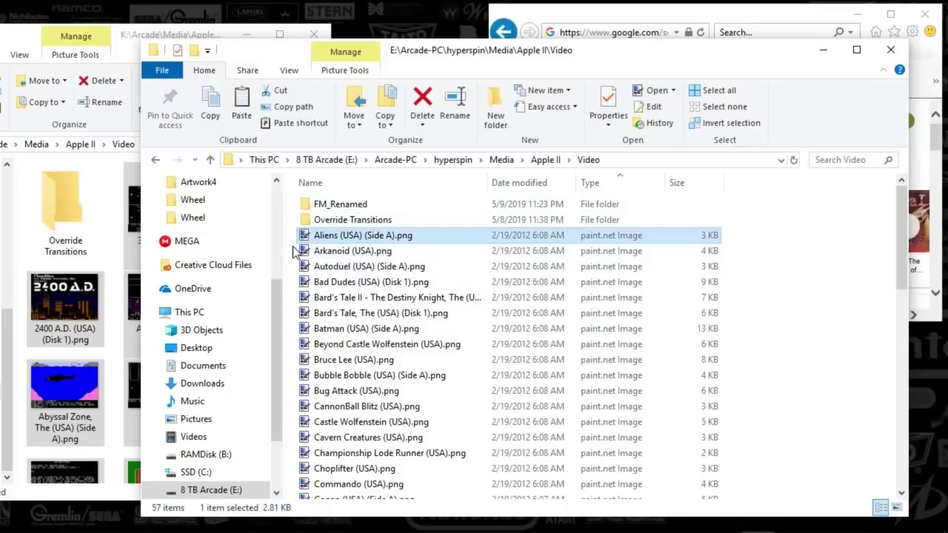
pyautogui.scroll(-13, 370, 273)
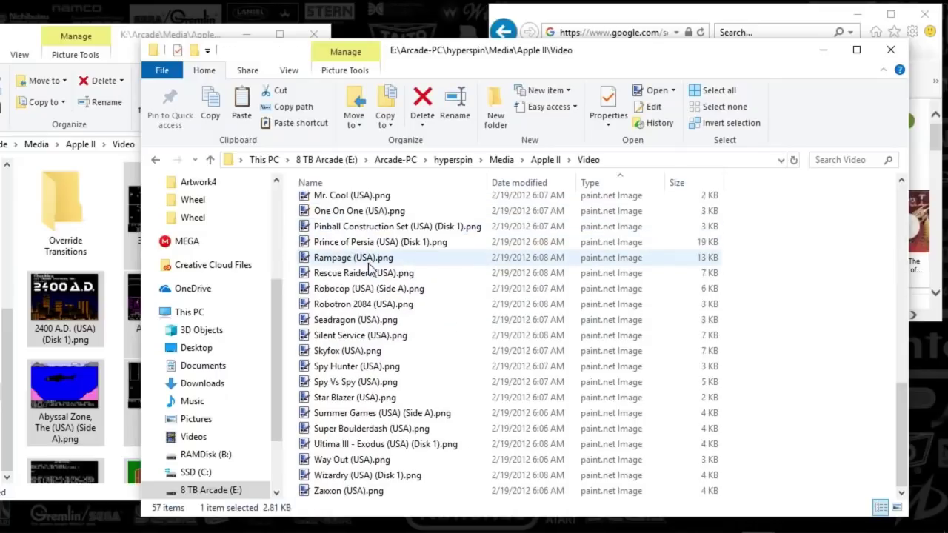
pyautogui.keyDown('shift'); pyautogui.click(370, 491); pyautogui.keyUp('shift')
pyautogui.scroll(12, 400, 388)
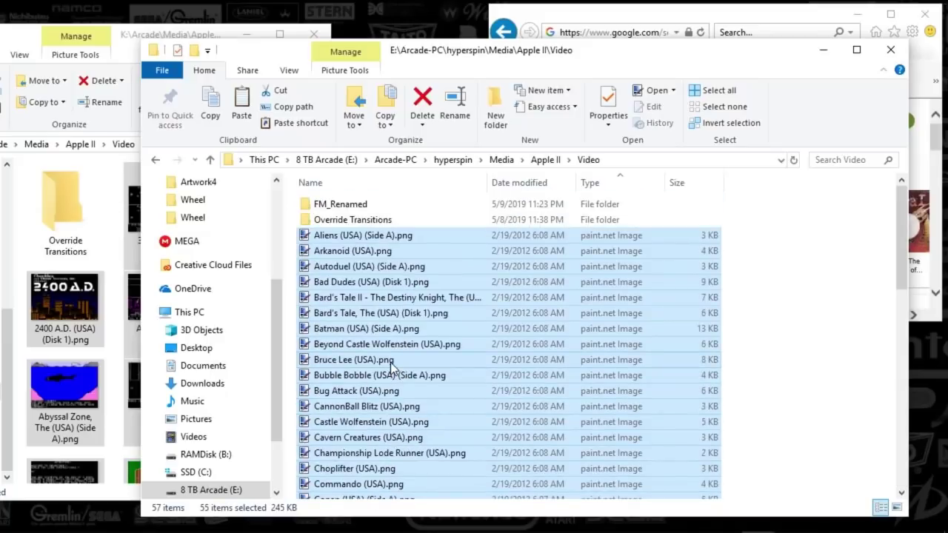
pyautogui.press('Delete')
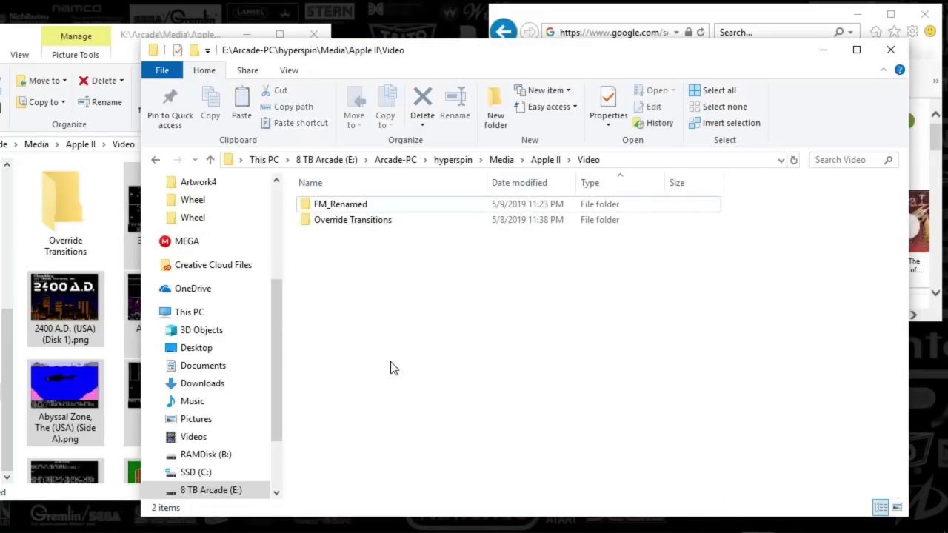
# - Move all media from FM_Renamed into the parent Video folder, leaving out _CopyScript.bat and _ReverseRename.bat
pyautogui.click(339, 208)
pyautogui.doubleClick(338, 208)
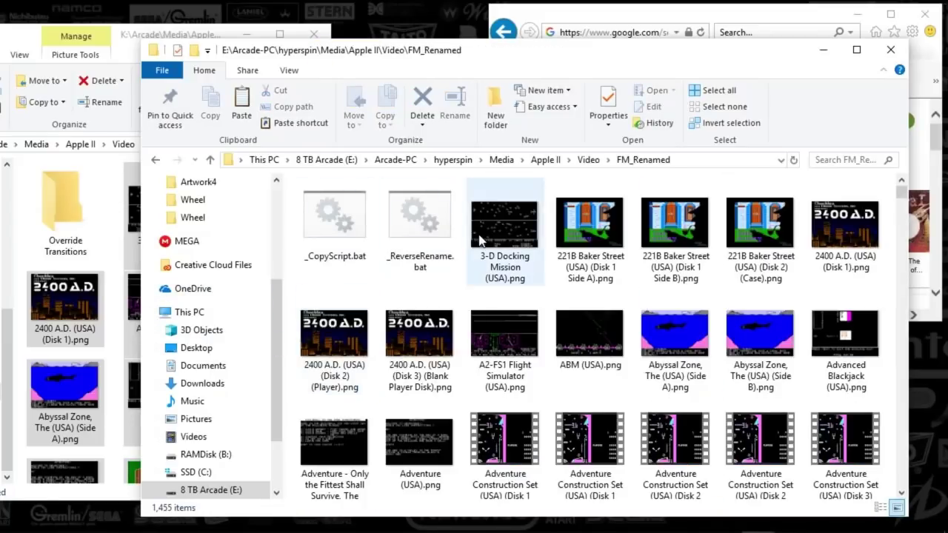
pyautogui.hotkey('ctrl', 'a')
pyautogui.keyDown('ctrl'); pyautogui.click(445, 231); pyautogui.keyUp('ctrl')
pyautogui.keyDown('ctrl'); pyautogui.click(342, 231); pyautogui.keyUp('ctrl')
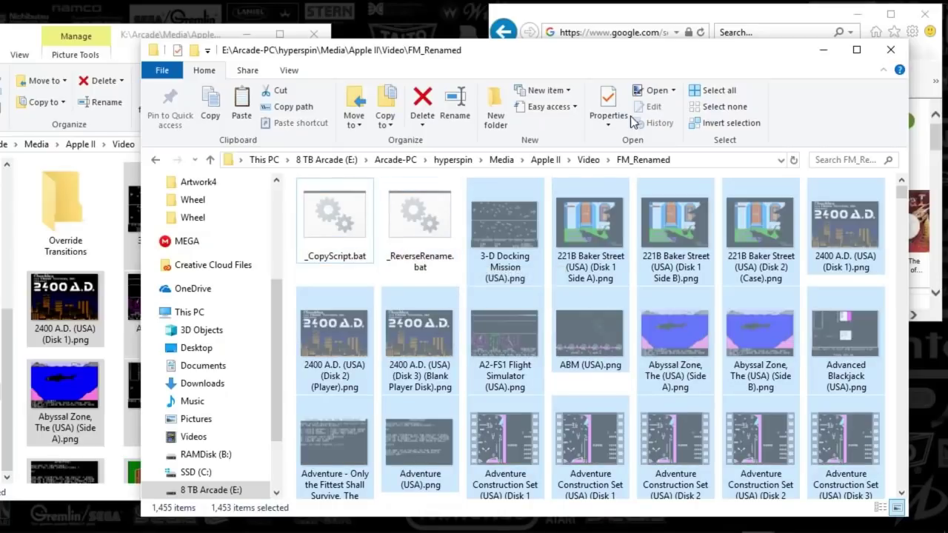
pyautogui.click(590, 160)
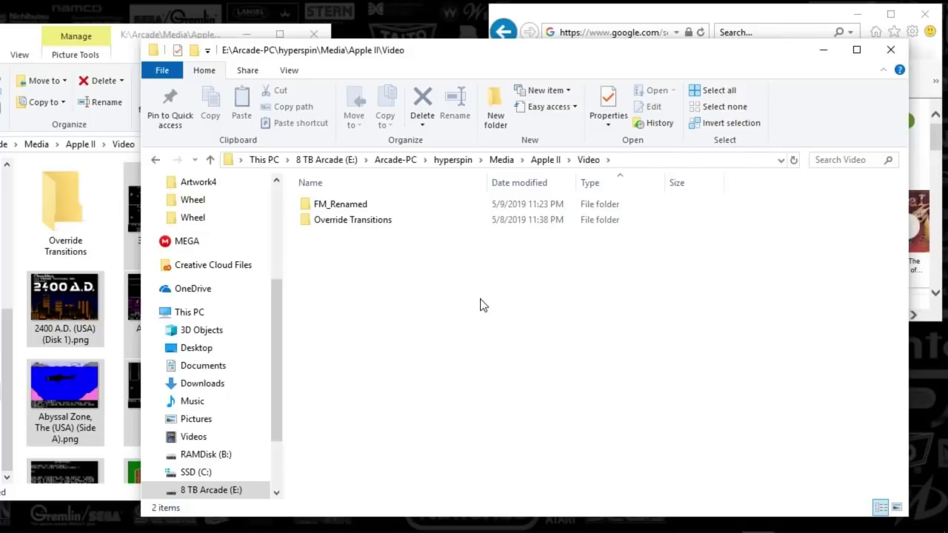
pyautogui.hotkey('ctrl', 'v')
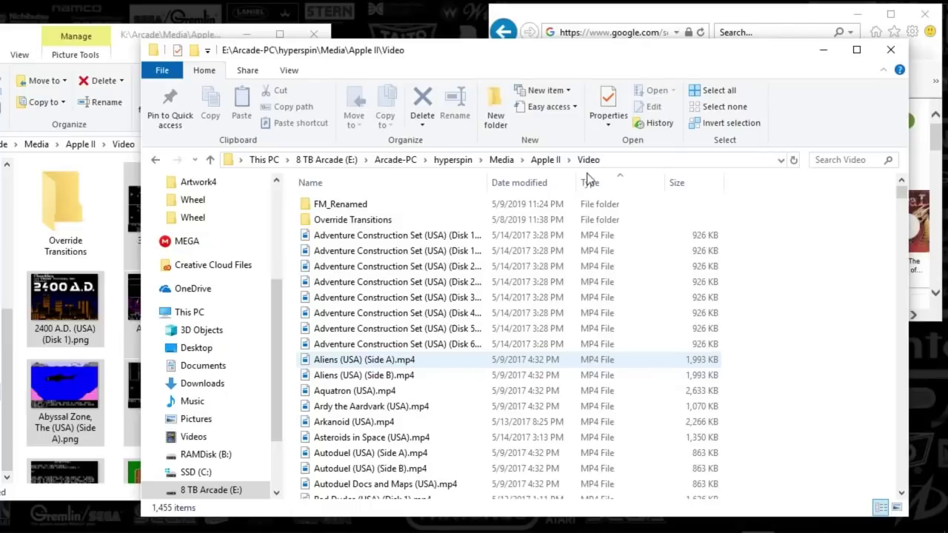
# - Switch to HyperMint with the Apple II media scanned, and widen its window to show more audit columns
pyautogui.click(465, 521)
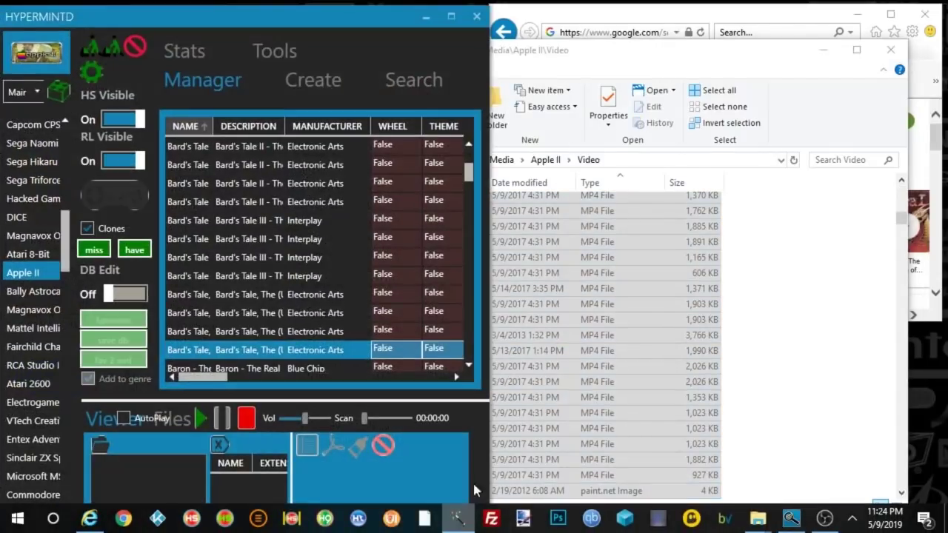
pyautogui.moveTo(157, 14); pyautogui.dragTo(322, 19)
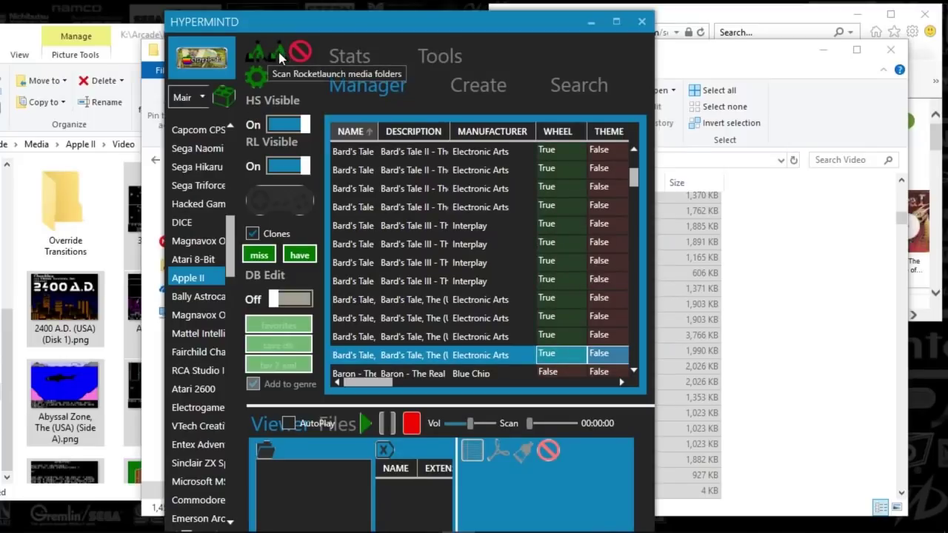
pyautogui.moveTo(655, 197); pyautogui.dragTo(925, 199)
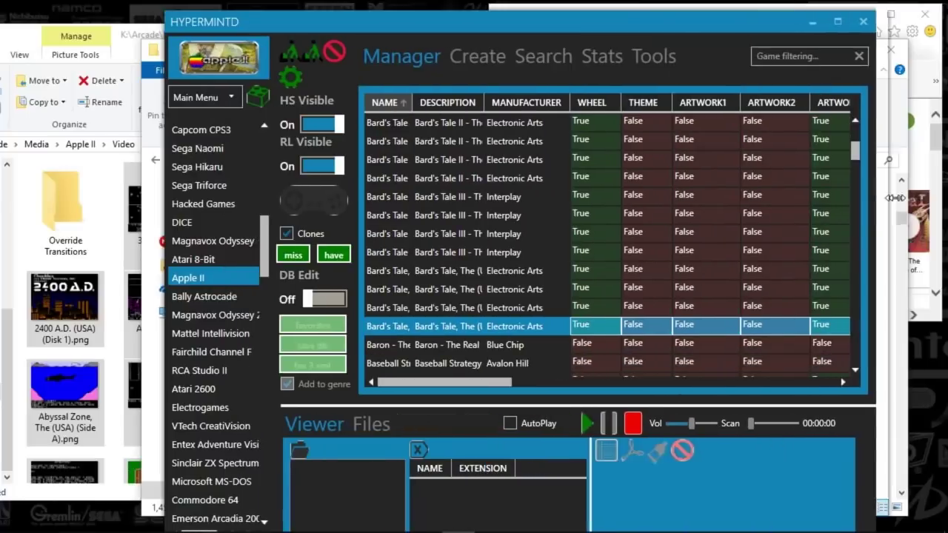
pyautogui.moveTo(666, 22); pyautogui.dragTo(547, 25)
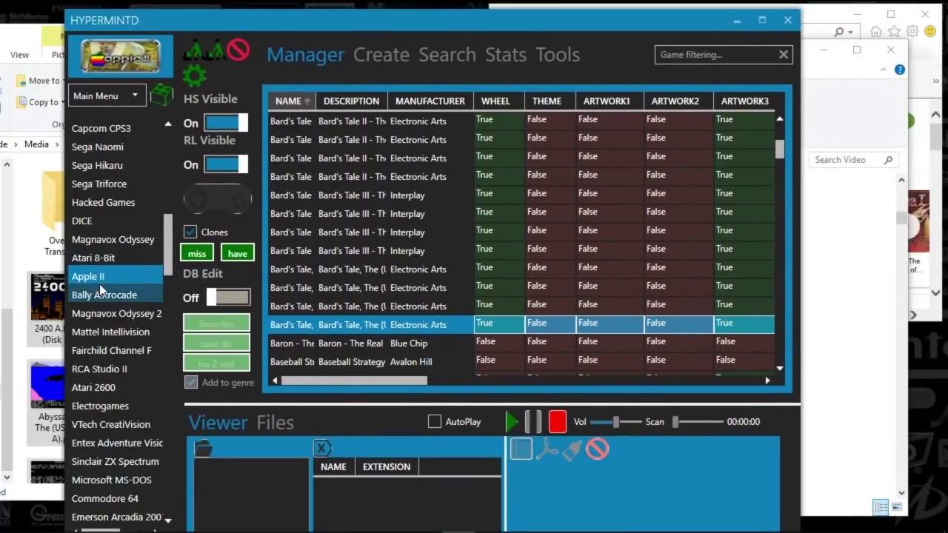
# - Place the VIDEO, ARTWORK3 and ARTWORK4 columns directly after WHEEL in the Apple II audit table, then leave HyperMint
pyautogui.moveTo(709, 109); pyautogui.dragTo(529, 107)
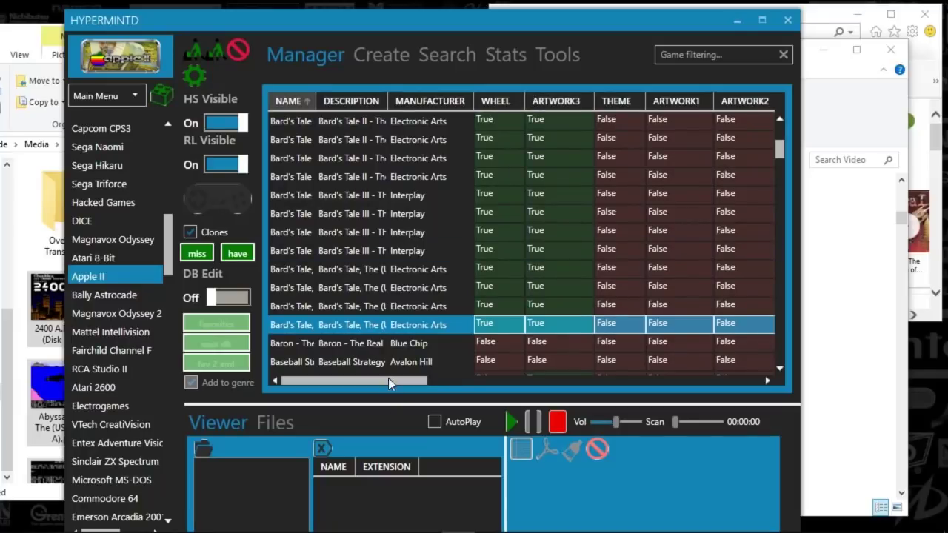
pyautogui.moveTo(390, 384); pyautogui.dragTo(451, 385)
pyautogui.moveTo(570, 101); pyautogui.dragTo(362, 100)
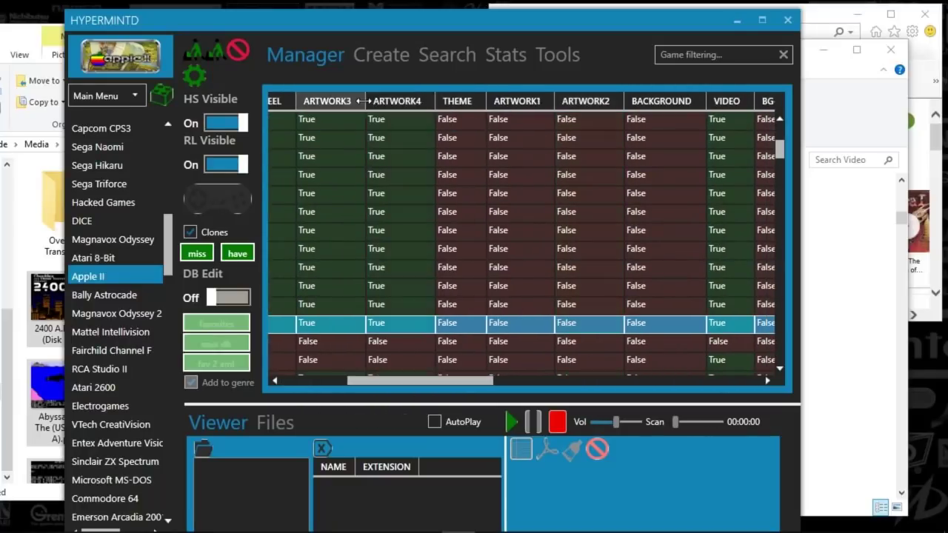
pyautogui.moveTo(518, 107); pyautogui.dragTo(275, 99)
pyautogui.moveTo(413, 380); pyautogui.dragTo(348, 380)
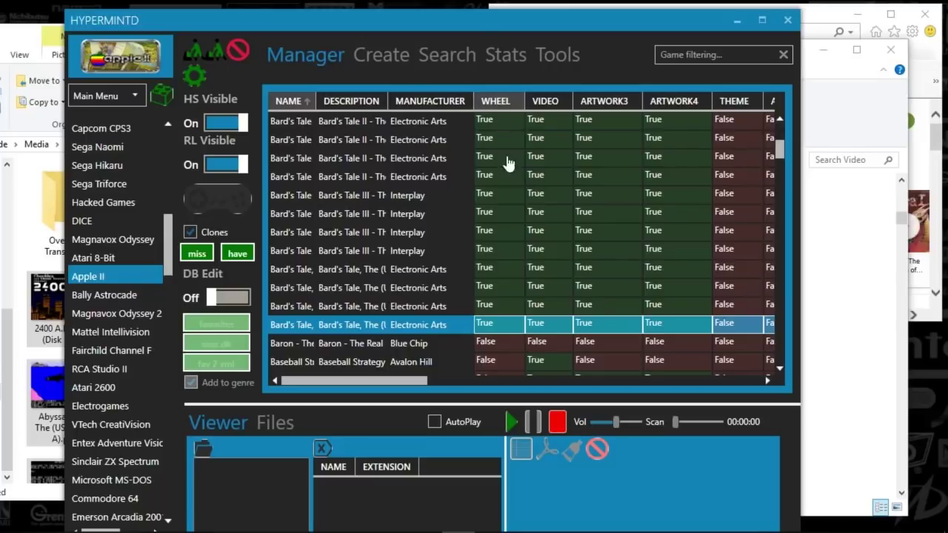
pyautogui.hotkey('alt', 'Tab')
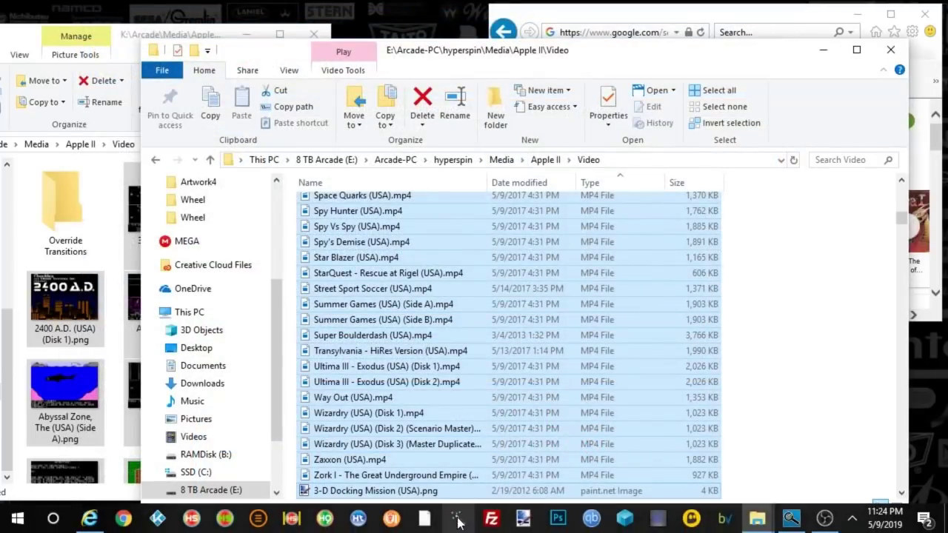
# - Open HyperMint afresh, select the Apple II system, and scan its HyperSpin and RocketLauncher media folders
pyautogui.click(459, 521)
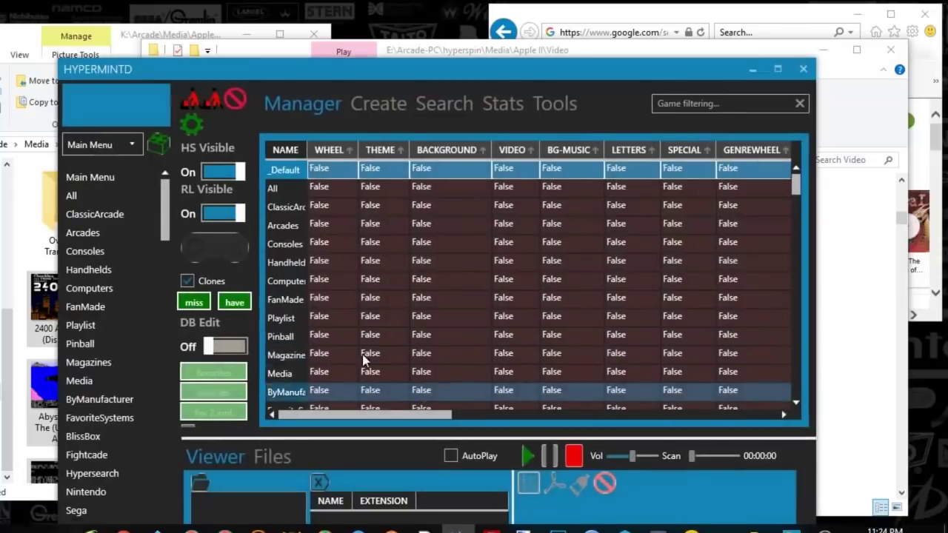
pyautogui.moveTo(166, 195); pyautogui.dragTo(167, 264)
pyautogui.click(102, 418)
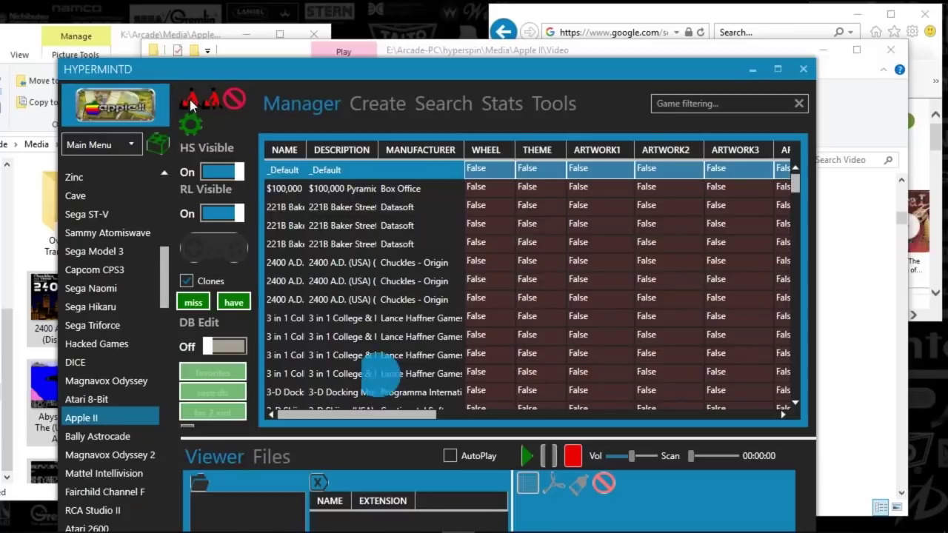
pyautogui.click(213, 100)
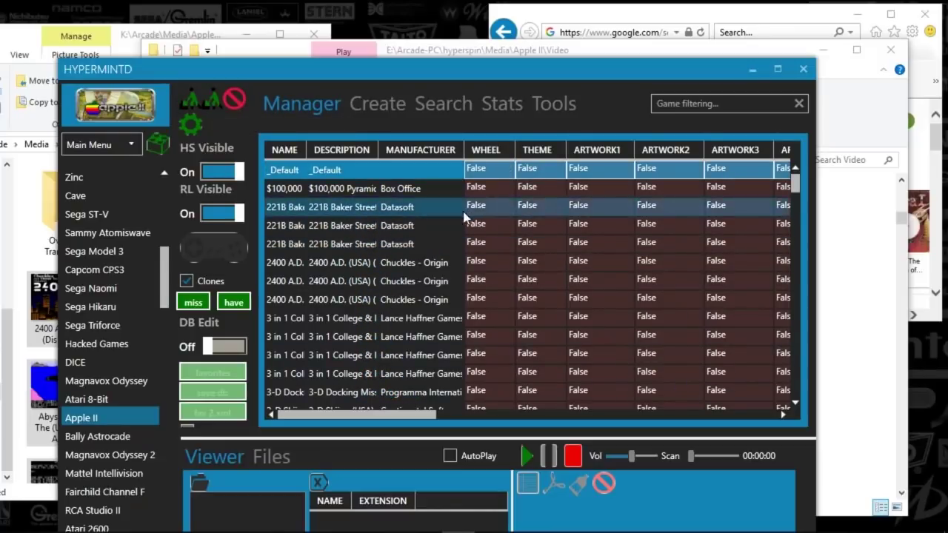
# - Sort the Apple II games with existing wheels first, and move the VIDEO, ARTWORK3 and ARTWORK4 columns beside WHEEL
pyautogui.click(486, 150)
pyautogui.click(486, 150)
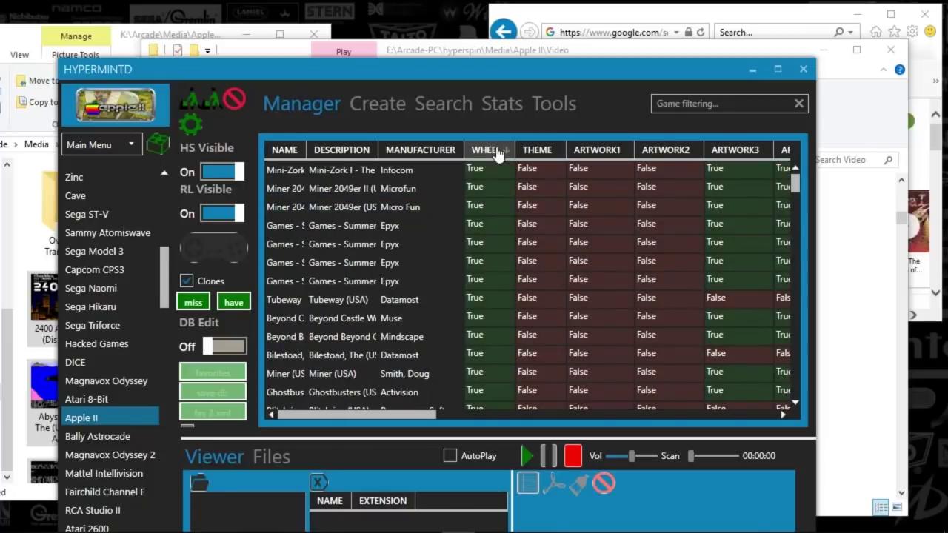
pyautogui.moveTo(367, 414); pyautogui.dragTo(407, 414)
pyautogui.moveTo(596, 150); pyautogui.dragTo(389, 150)
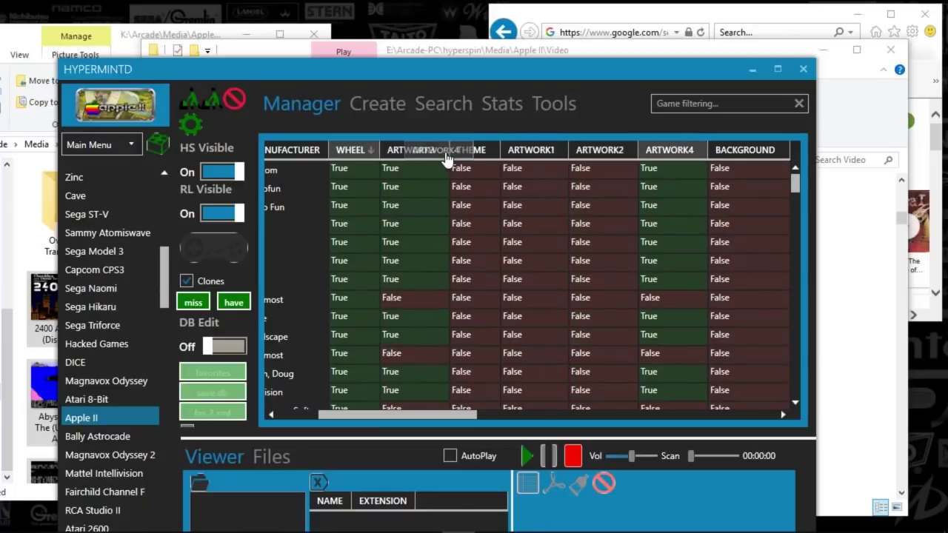
pyautogui.moveTo(446, 159); pyautogui.dragTo(442, 152)
pyautogui.moveTo(397, 414); pyautogui.dragTo(501, 414)
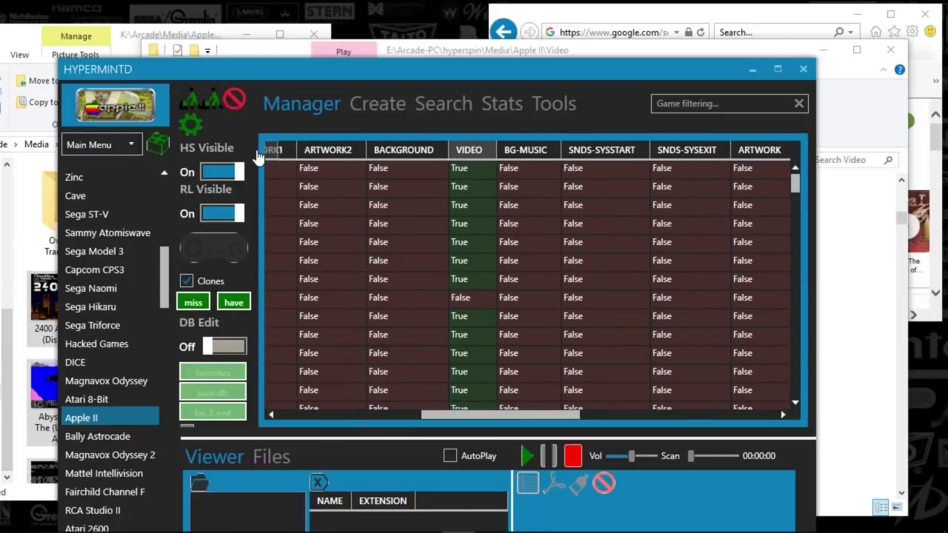
pyautogui.moveTo(469, 149); pyautogui.dragTo(304, 149)
pyautogui.moveTo(518, 414); pyautogui.dragTo(412, 417)
pyautogui.moveTo(693, 149); pyautogui.dragTo(412, 152)
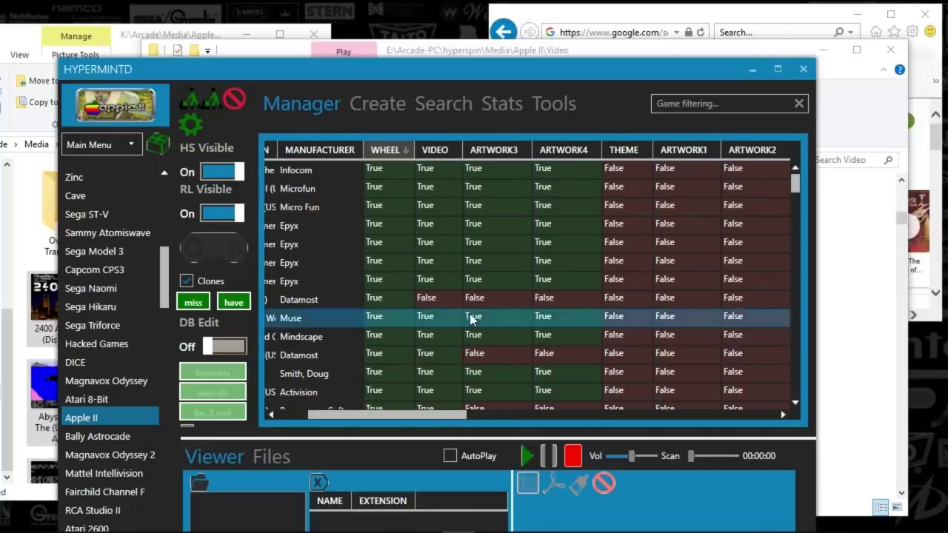
pyautogui.moveTo(415, 416); pyautogui.dragTo(385, 416)
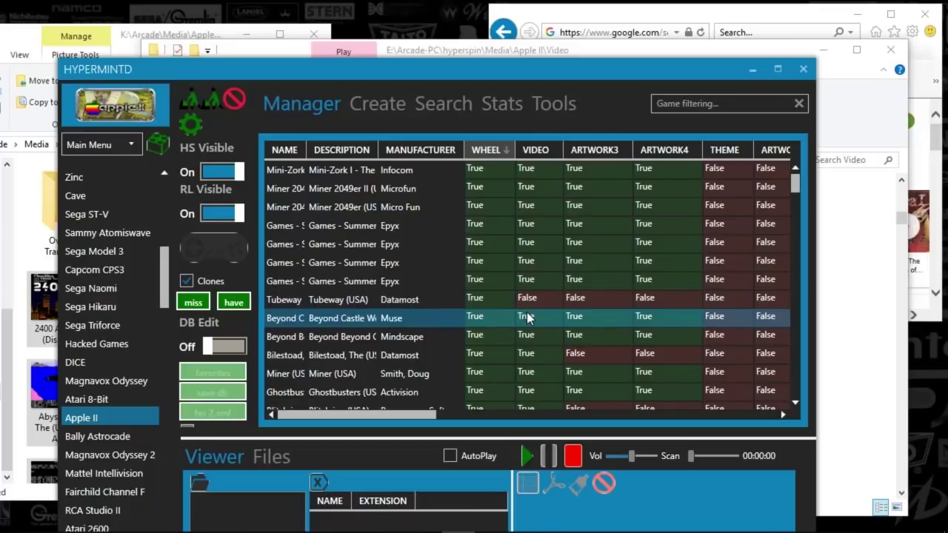
pyautogui.scroll(-3, 528, 317)
pyautogui.scroll(-1, 527, 317)
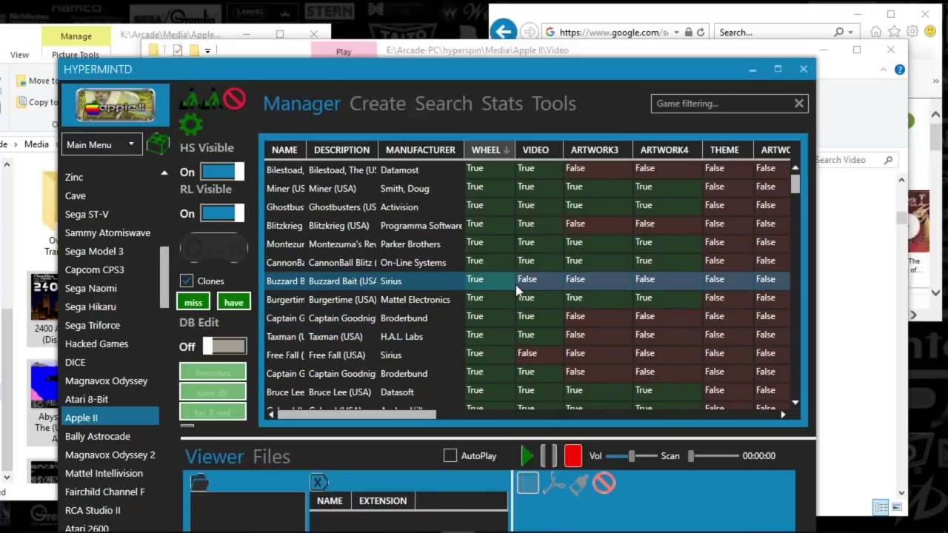
# - Move the K:\Arcade\Media\Apple II\Video folder window aside and show the desktop icons
pyautogui.click(28, 47)
pyautogui.moveTo(222, 62); pyautogui.dragTo(837, 51)
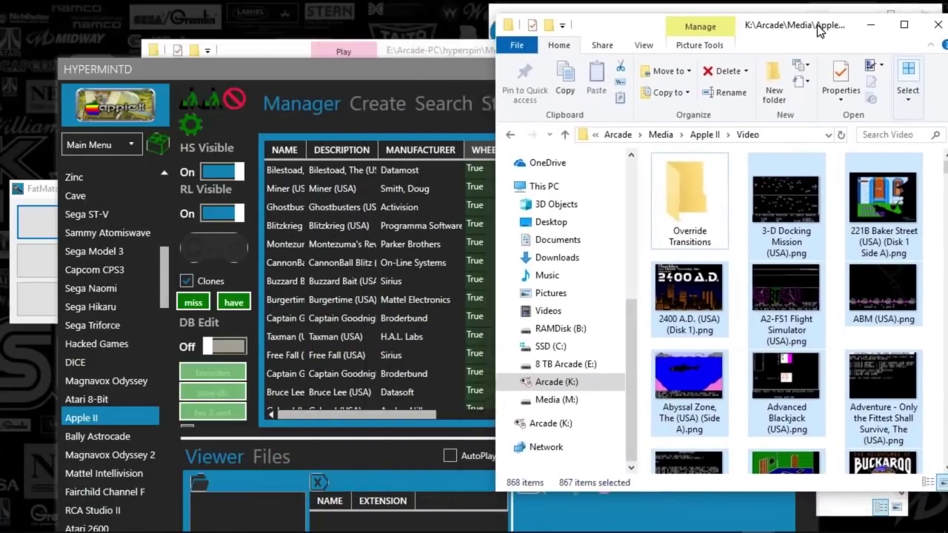
pyautogui.rightClick(18, 84)
pyautogui.moveTo(49, 104)
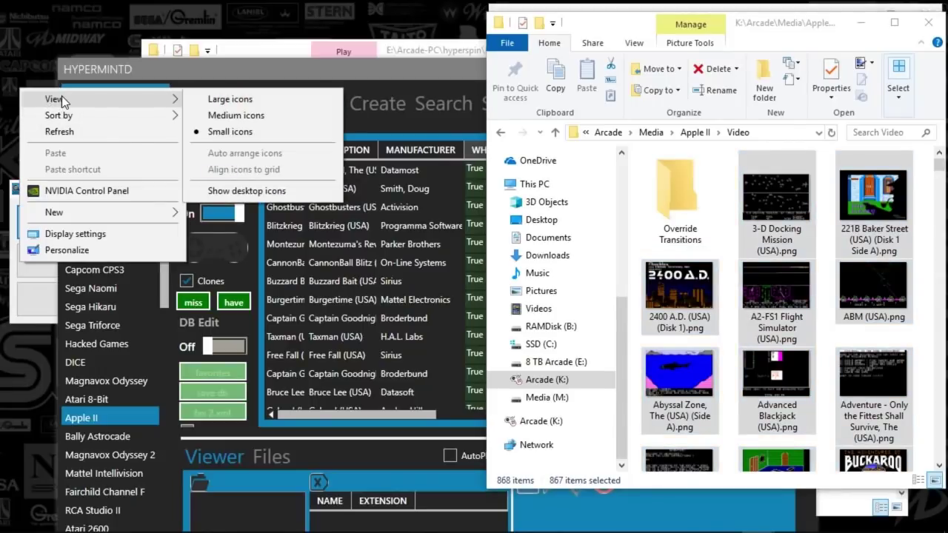
pyautogui.click(246, 190)
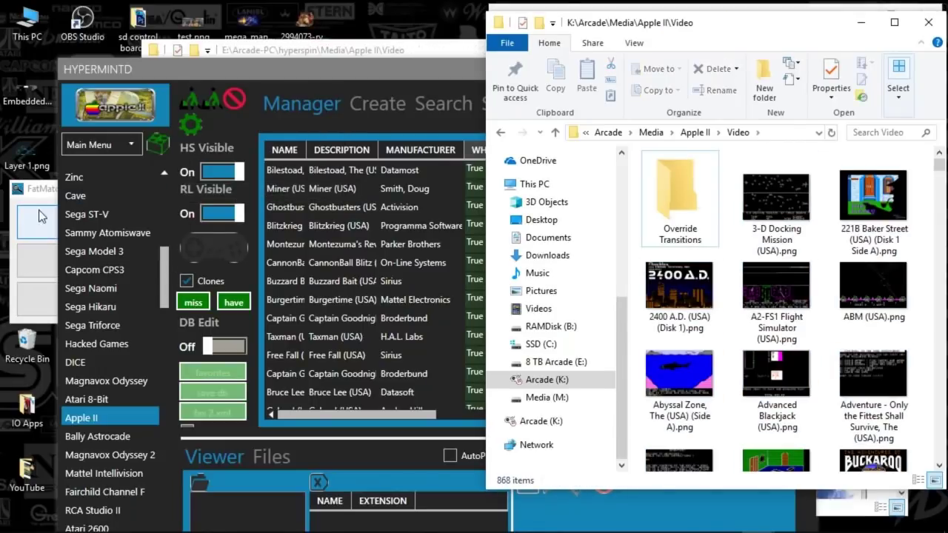
# - Open the Recycle Bin from the desktop, shift its window edge inward, and hide the desktop icons again
pyautogui.doubleClick(26, 342)
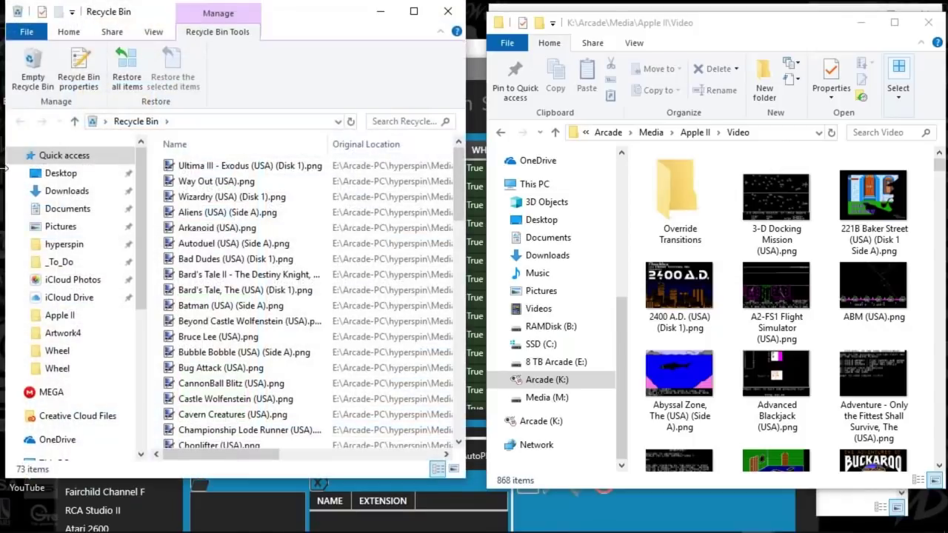
pyautogui.moveTo(6, 188); pyautogui.dragTo(27, 185)
pyautogui.click(3, 174)
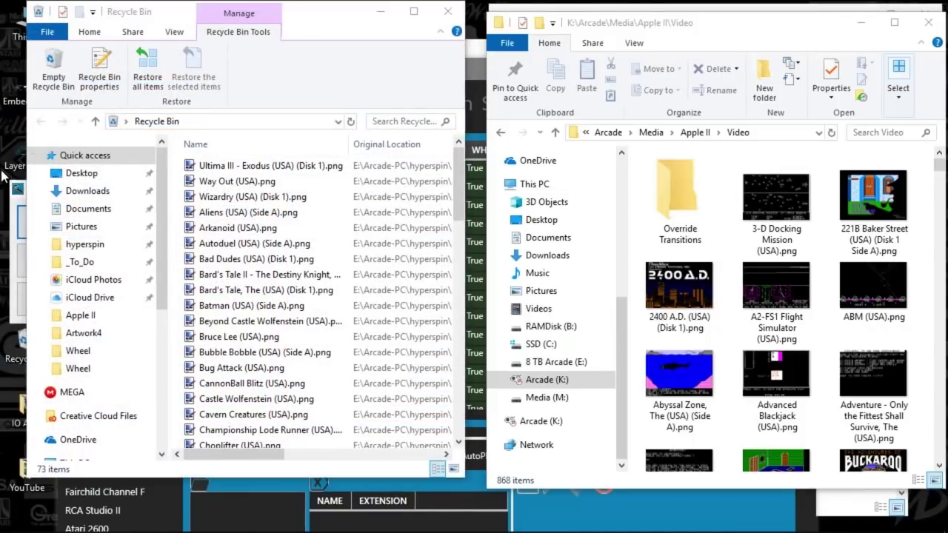
pyautogui.rightClick(4, 175)
pyautogui.moveTo(44, 180)
pyautogui.click(189, 281)
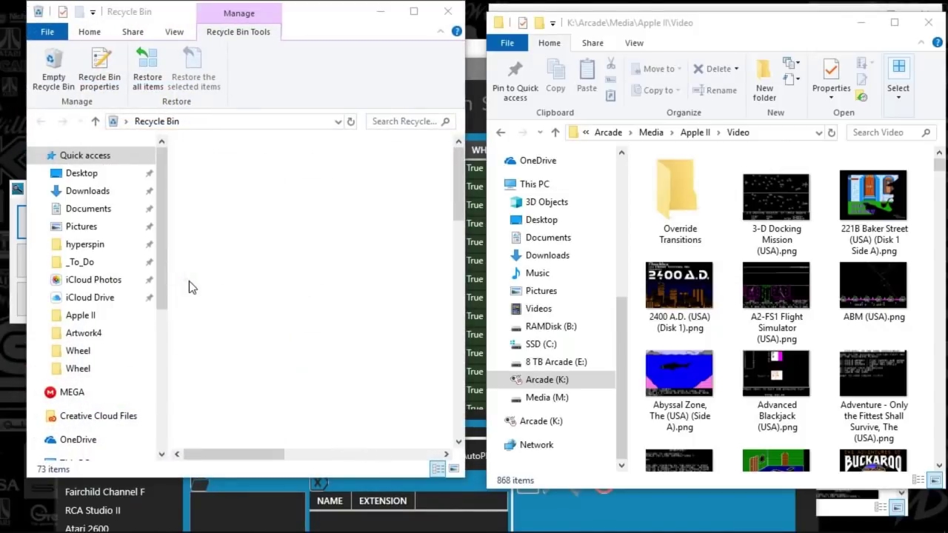
# - Return to HyperMint and look through the wheel, video and artwork status of the Apple II games
pyautogui.moveTo(331, 15); pyautogui.dragTo(294, 23)
pyautogui.moveTo(471, 70); pyautogui.dragTo(536, 42)
pyautogui.scroll(-8, 666, 252)
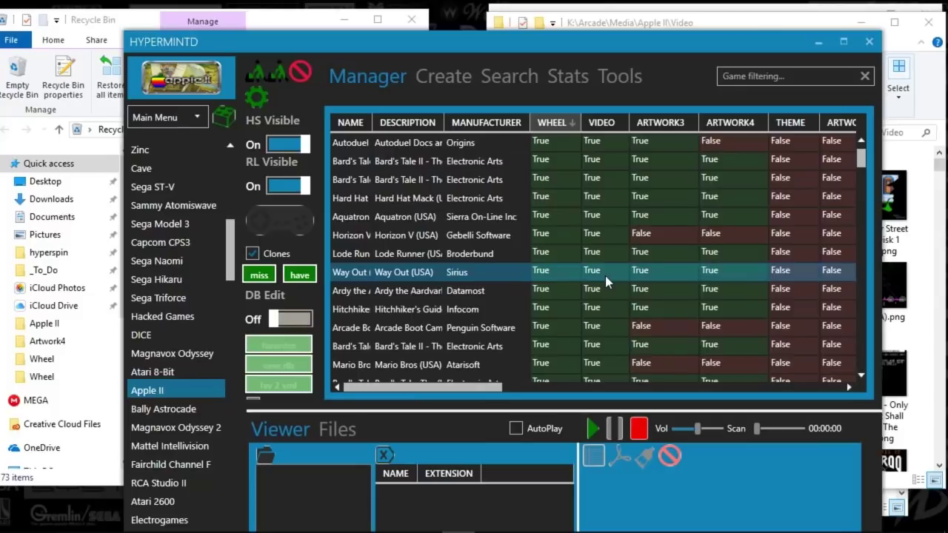
pyautogui.scroll(-10, 605, 276)
pyautogui.scroll(-4, 596, 289)
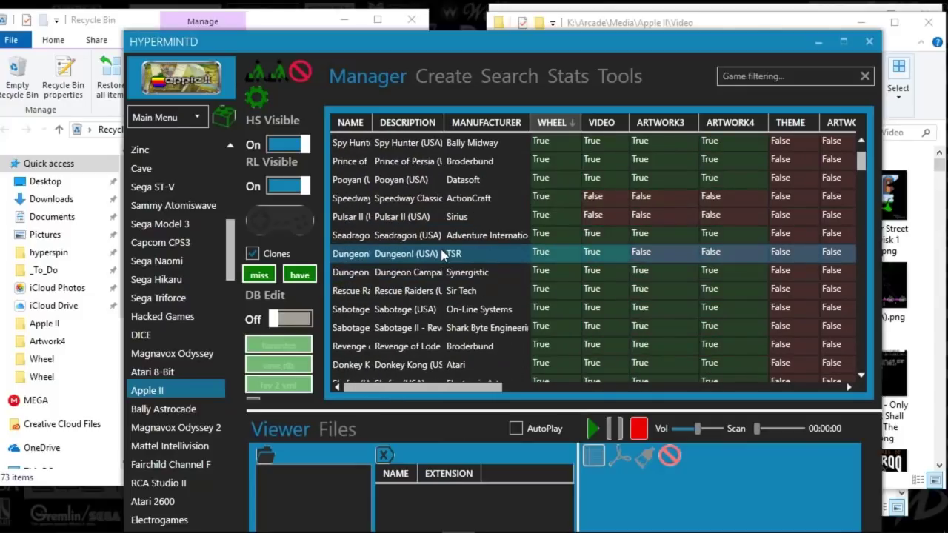
pyautogui.scroll(-9, 563, 244)
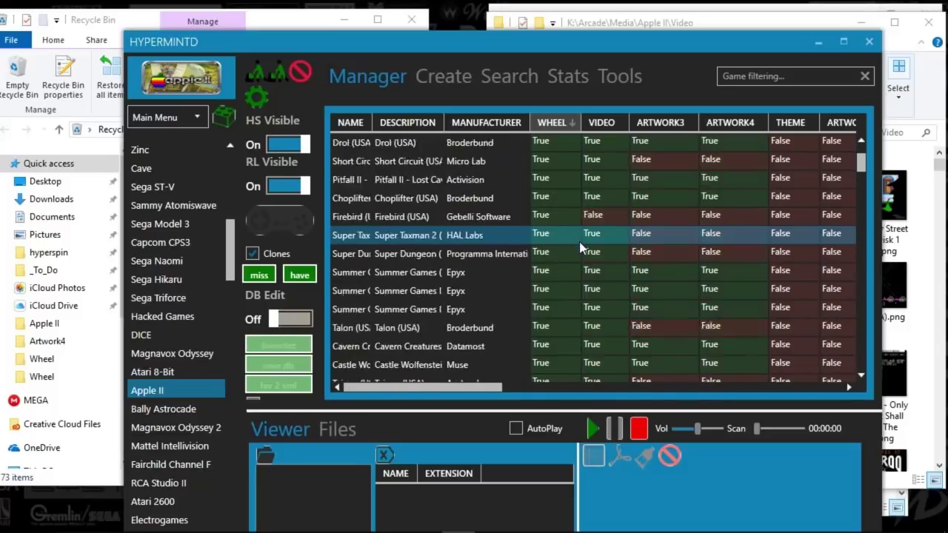
# - Look through the Apple II games that have wheels for entries still missing a video or artwork
pyautogui.scroll(-8, 583, 252)
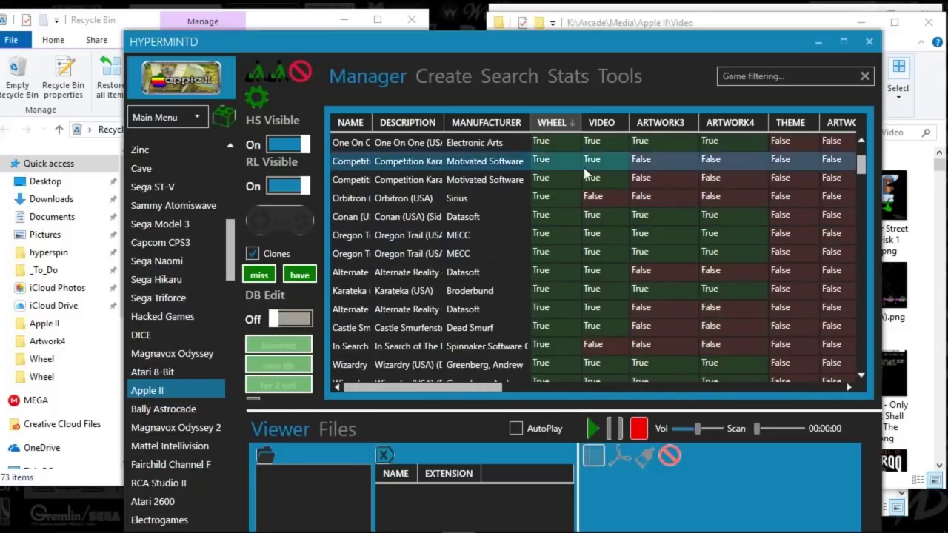
pyautogui.scroll(-7, 577, 244)
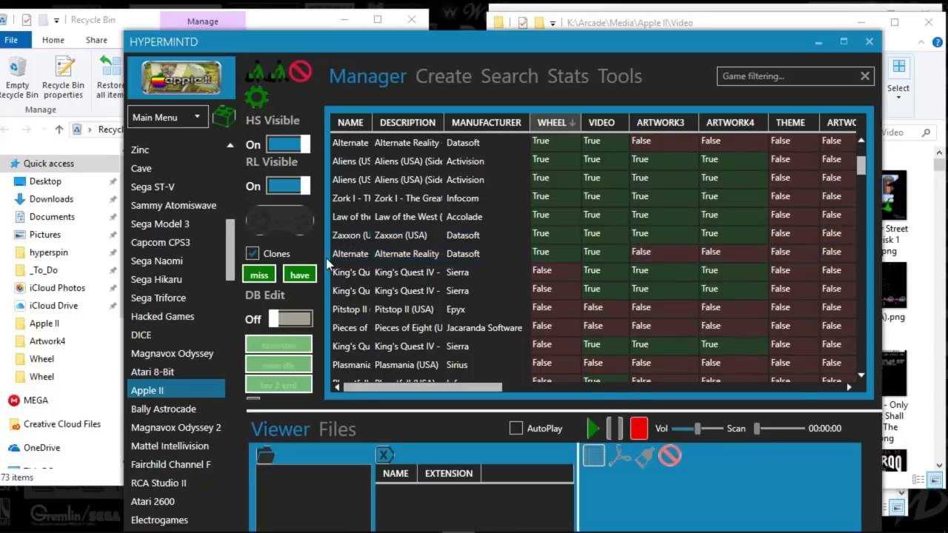
pyautogui.scroll(-2, 557, 256)
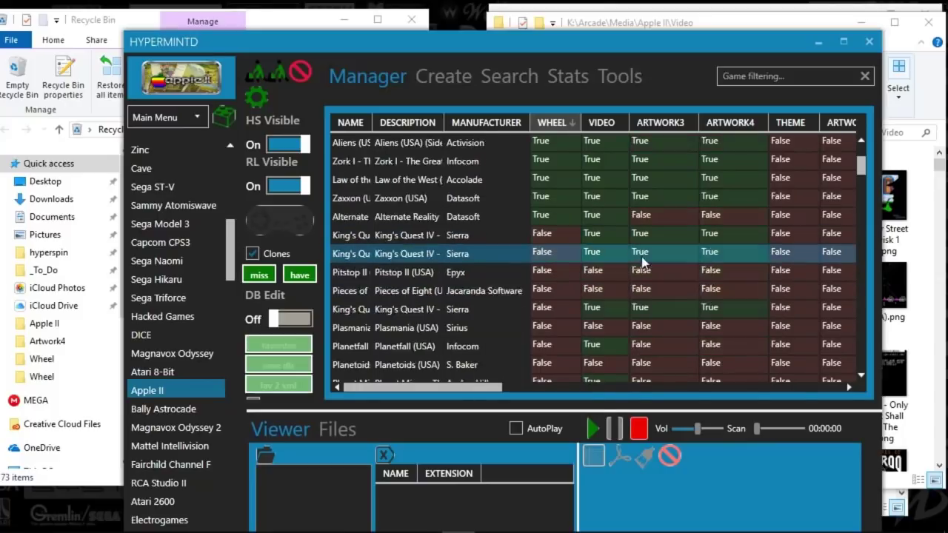
pyautogui.scroll(-1, 556, 252)
pyautogui.moveTo(862, 171); pyautogui.dragTo(839, 164)
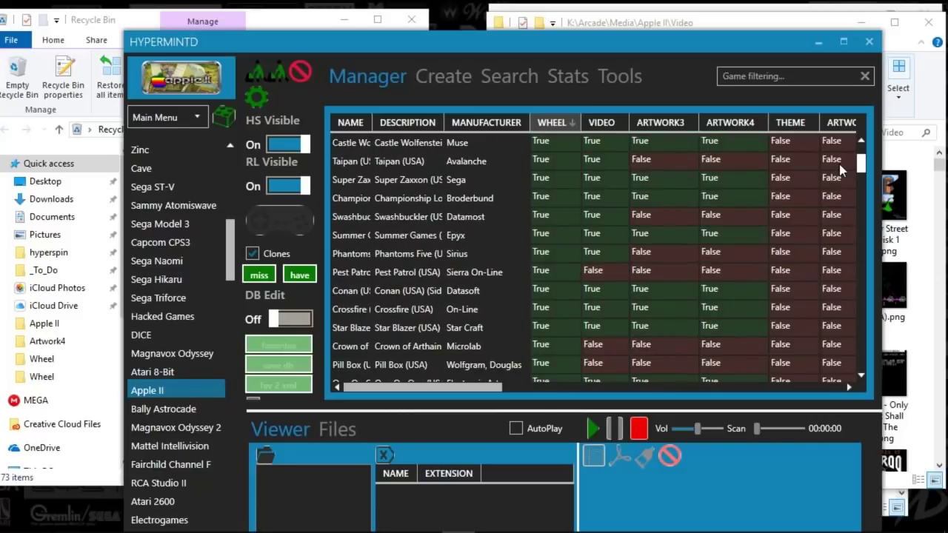
pyautogui.scroll(3, 778, 208)
pyautogui.scroll(7, 722, 229)
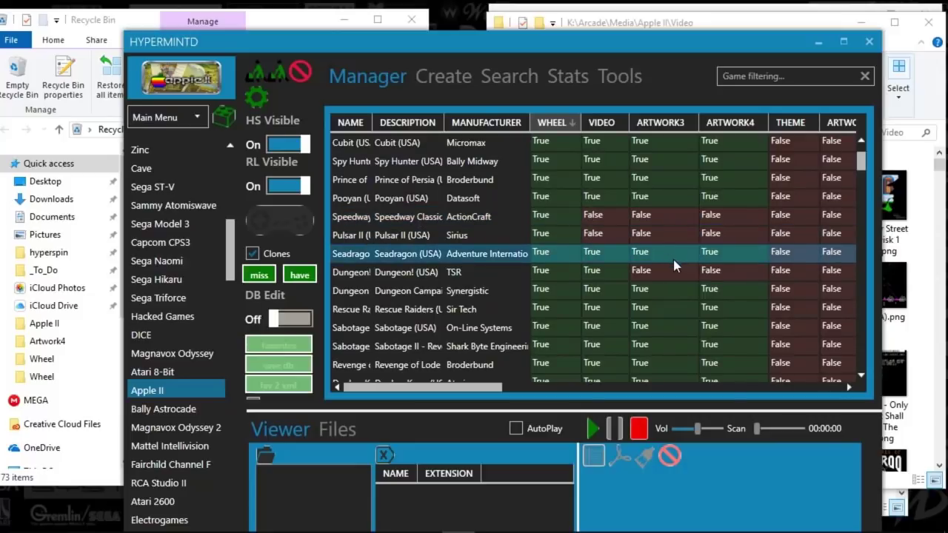
pyautogui.scroll(-3, 593, 292)
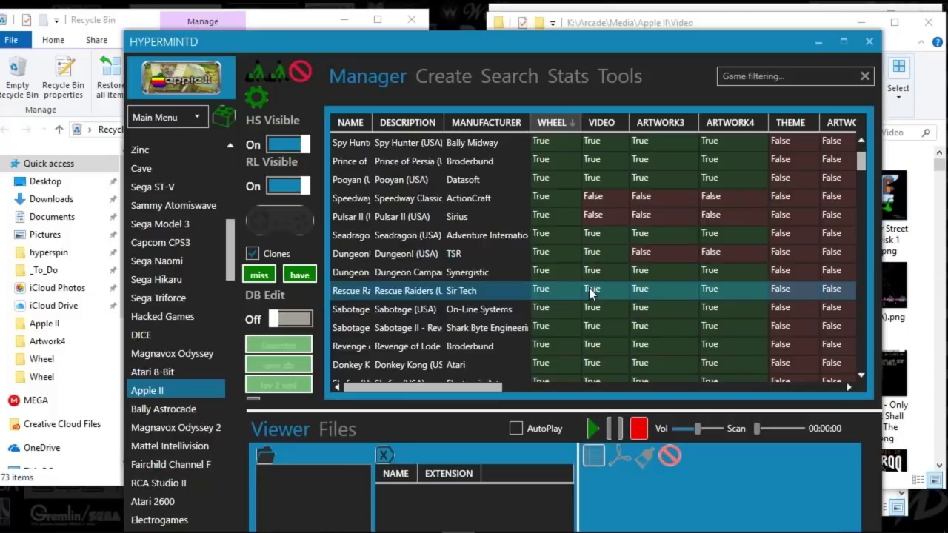
pyautogui.scroll(10, 585, 293)
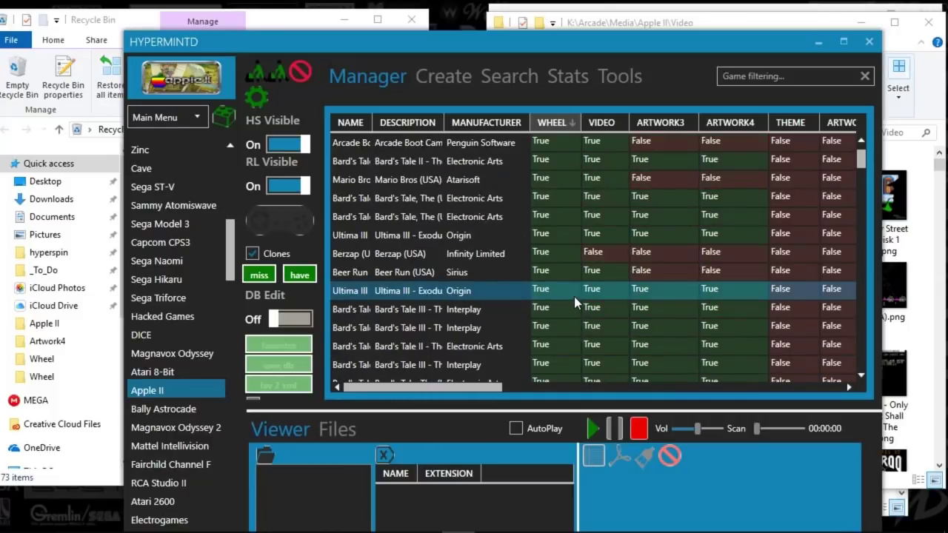
pyautogui.scroll(10, 571, 300)
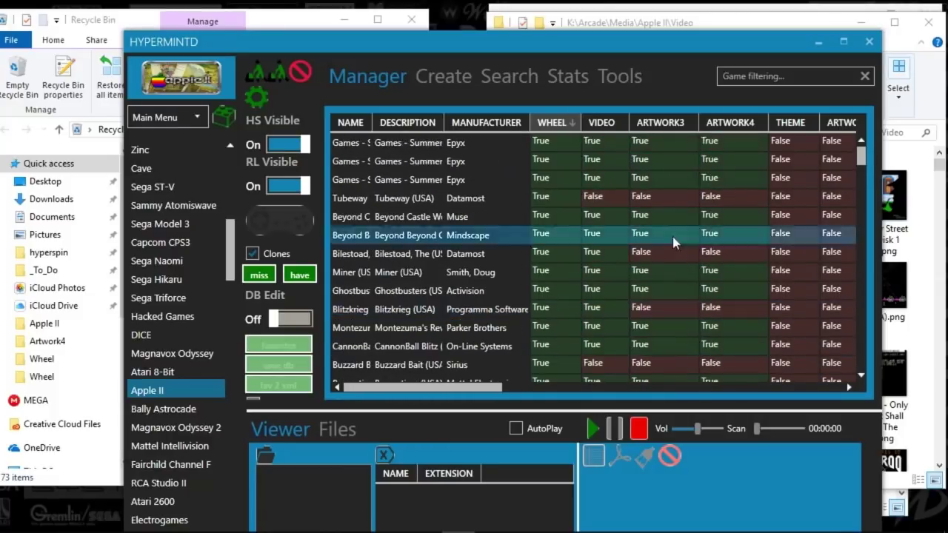
pyautogui.scroll(-4, 564, 168)
pyautogui.scroll(5, 565, 168)
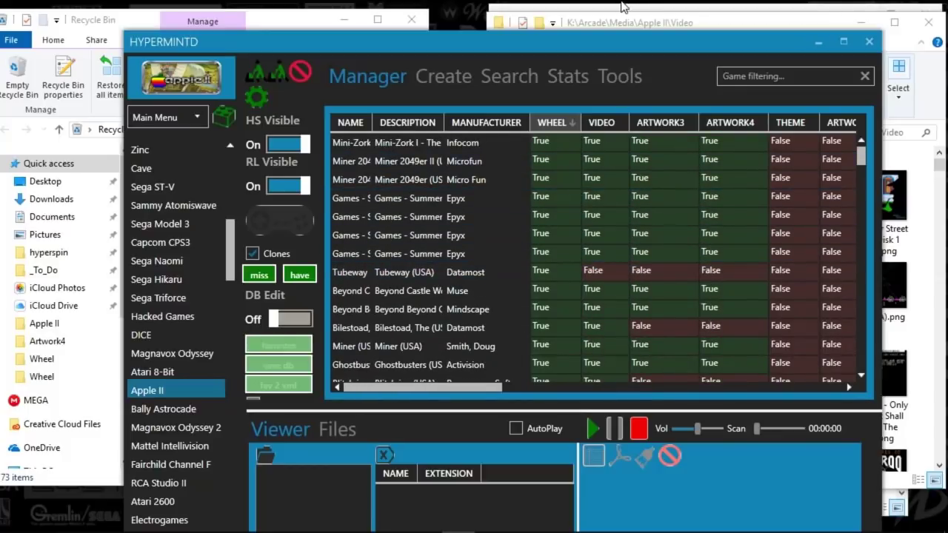
# - Open 3-D Docking Mission (USA).png from the Apple II Video folder in paint.net and shift the editor window aside
pyautogui.moveTo(621, 27); pyautogui.dragTo(603, 34)
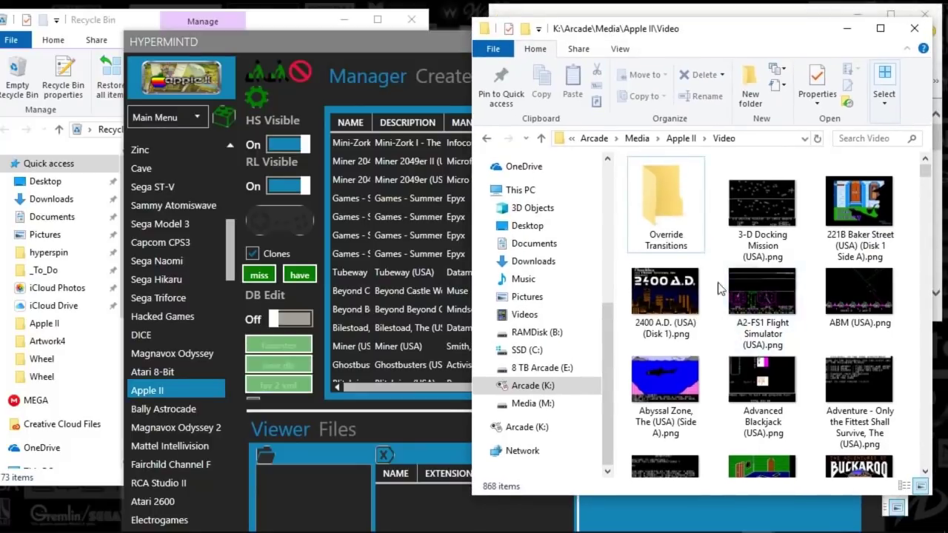
pyautogui.doubleClick(751, 222)
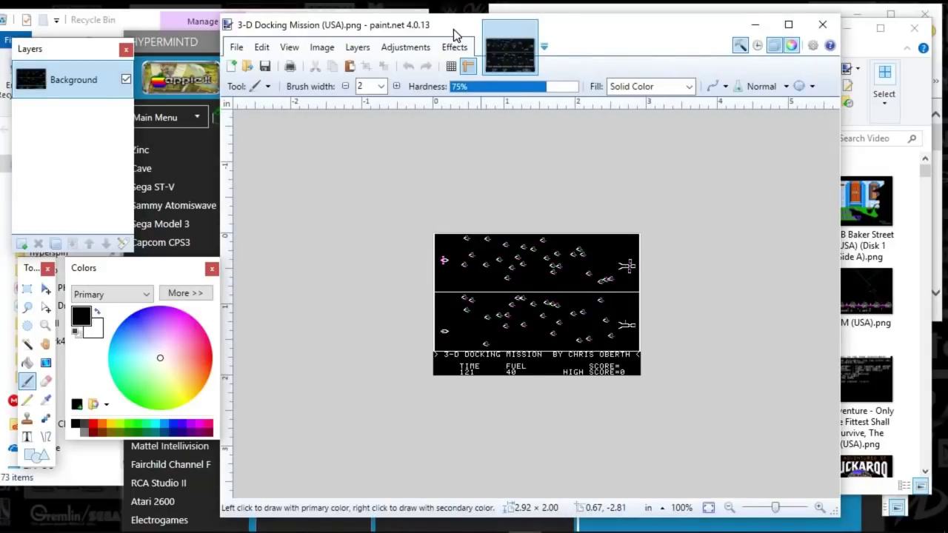
pyautogui.moveTo(453, 28); pyautogui.dragTo(499, 32)
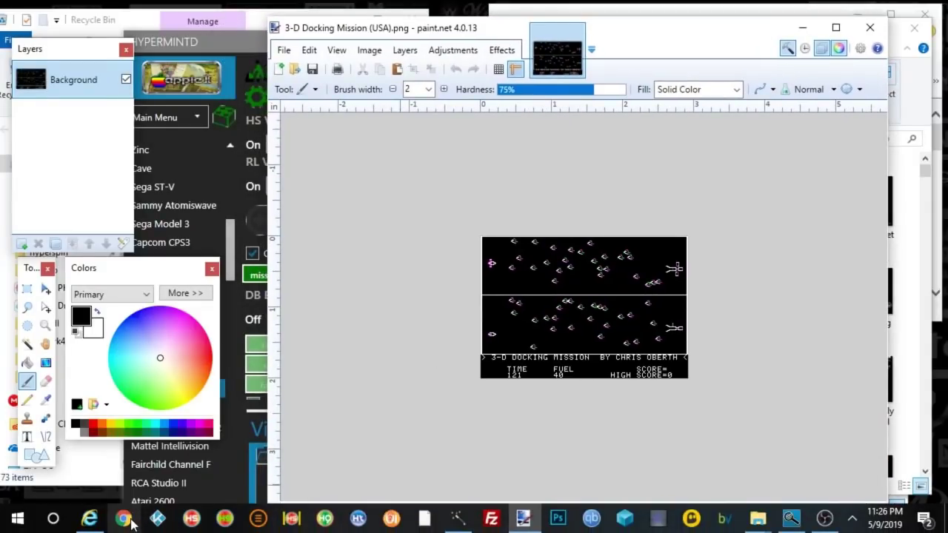
# - Switch to Chrome and search Google Images for "tubeway apple II gameplay"
pyautogui.click(131, 522)
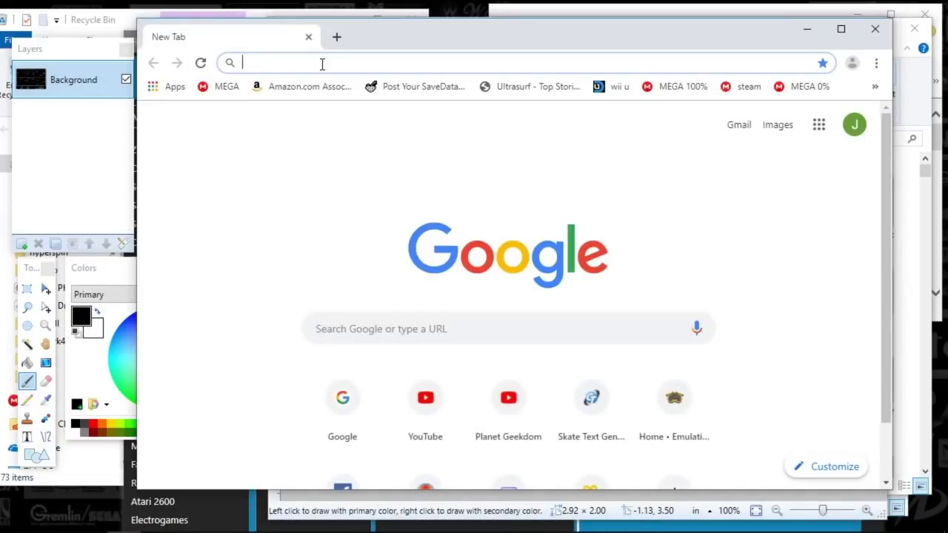
pyautogui.write('tubeway apple II gameplay')
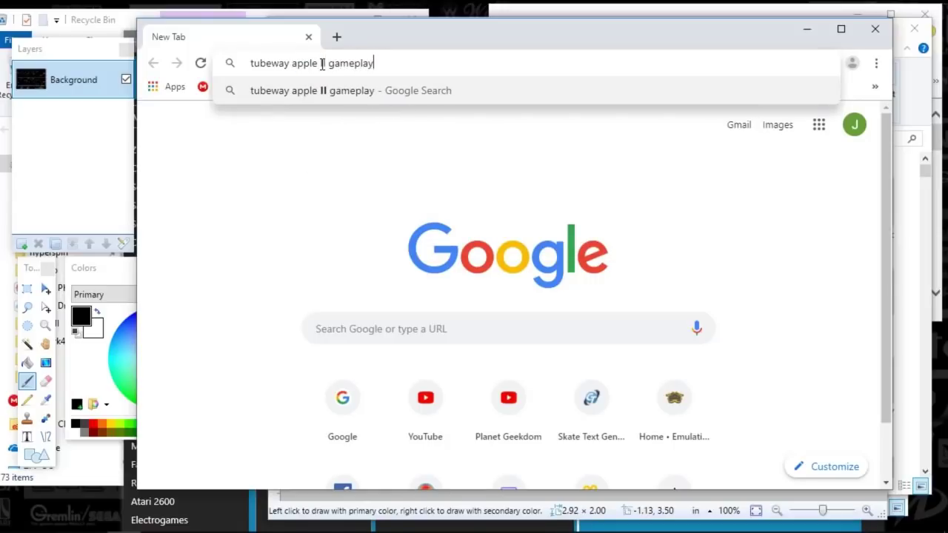
pyautogui.press('Return')
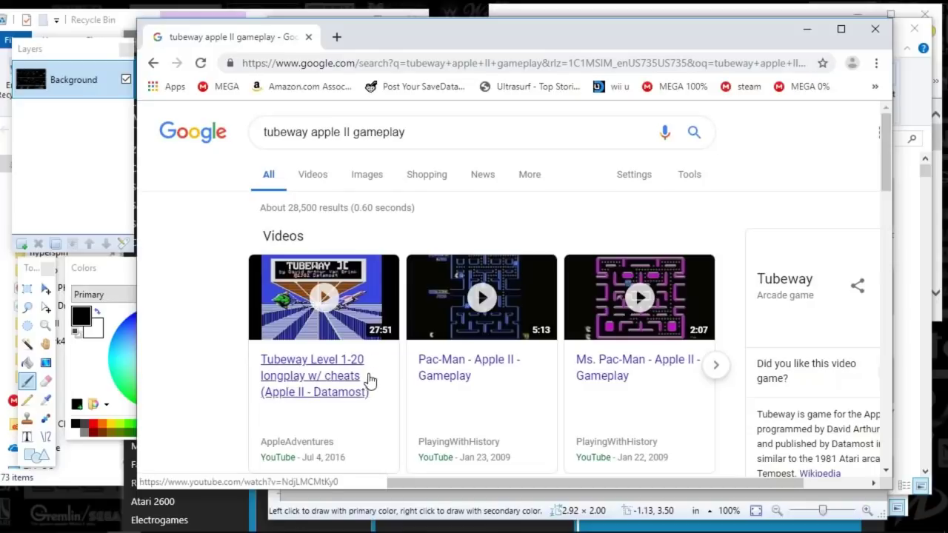
pyautogui.click(354, 180)
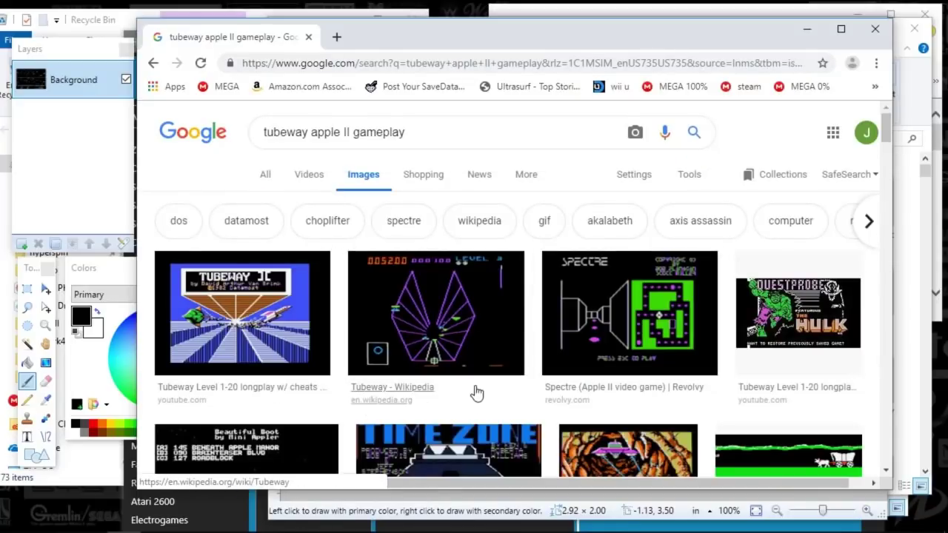
# - Look through the image results, copy the Wikipedia Tubeway gameplay screenshot, and minimize the browser
pyautogui.click(427, 339)
pyautogui.scroll(4, 271, 335)
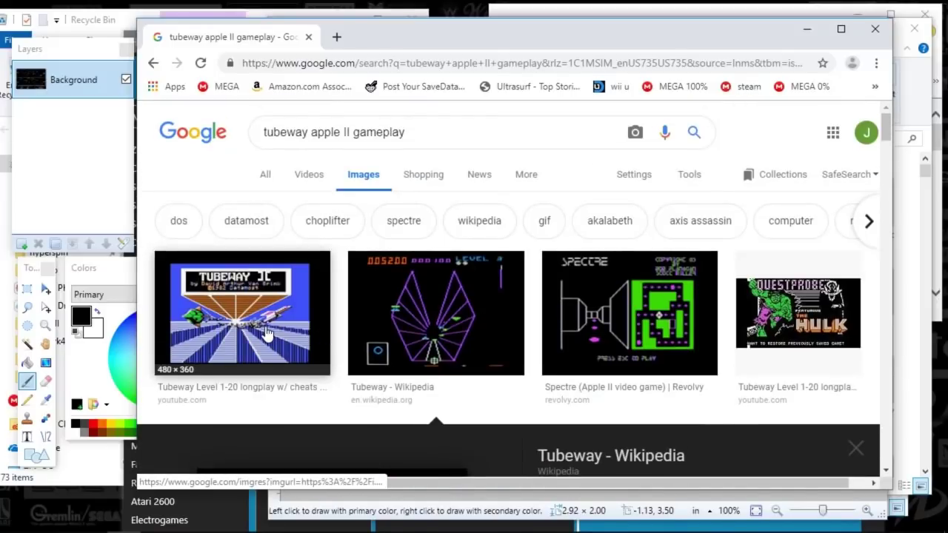
pyautogui.click(432, 329)
pyautogui.scroll(-4, 433, 329)
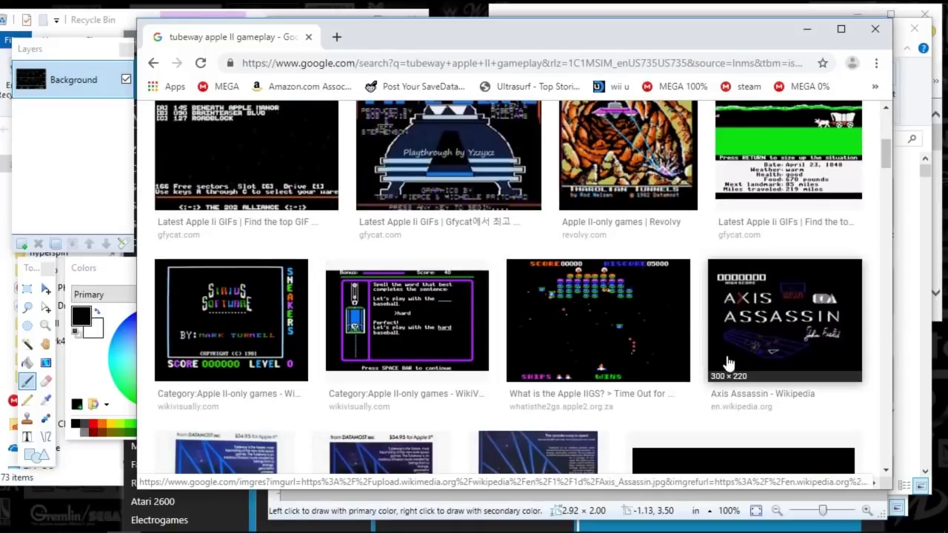
pyautogui.scroll(-5, 456, 361)
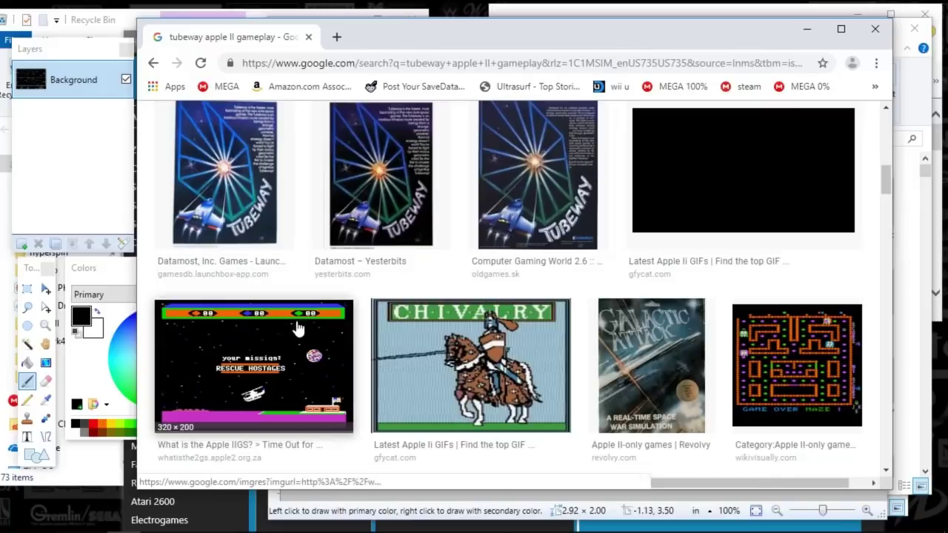
pyautogui.scroll(10, 525, 237)
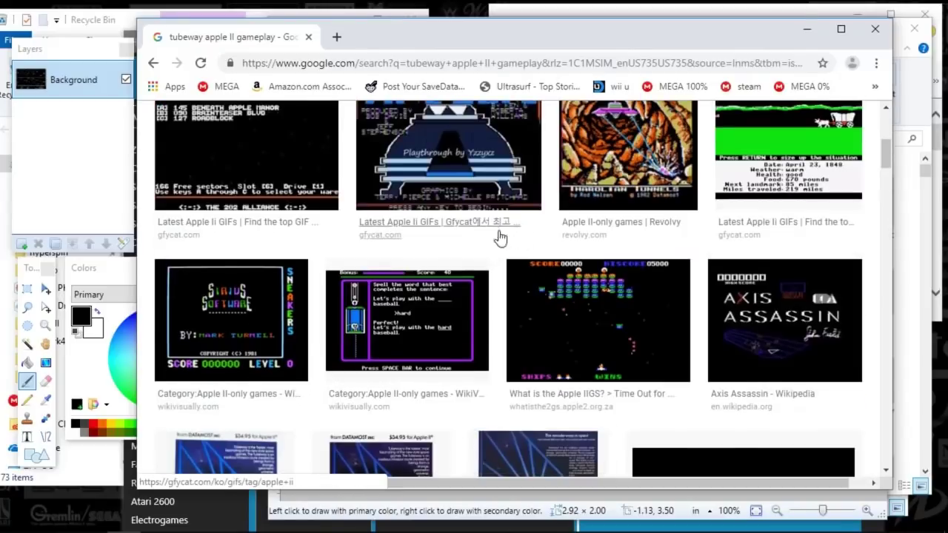
pyautogui.click(433, 311)
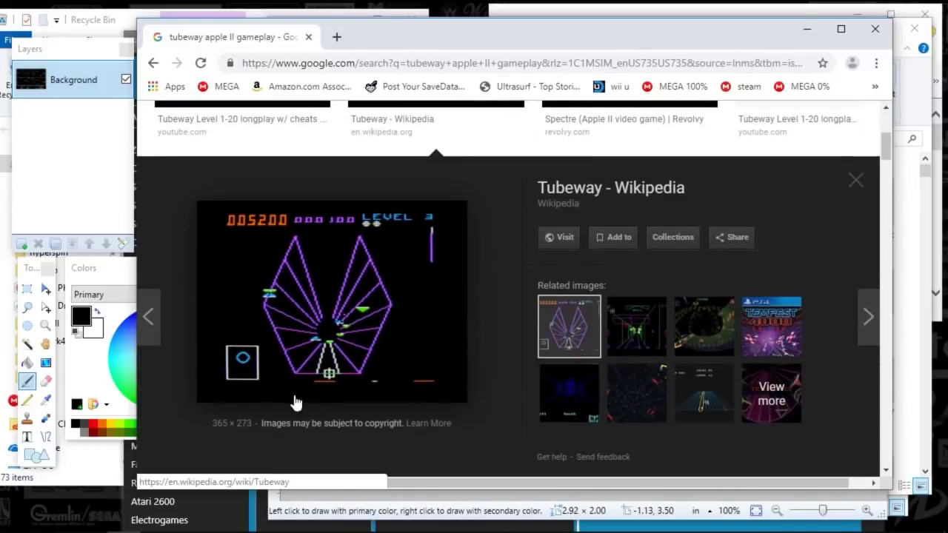
pyautogui.rightClick(335, 297)
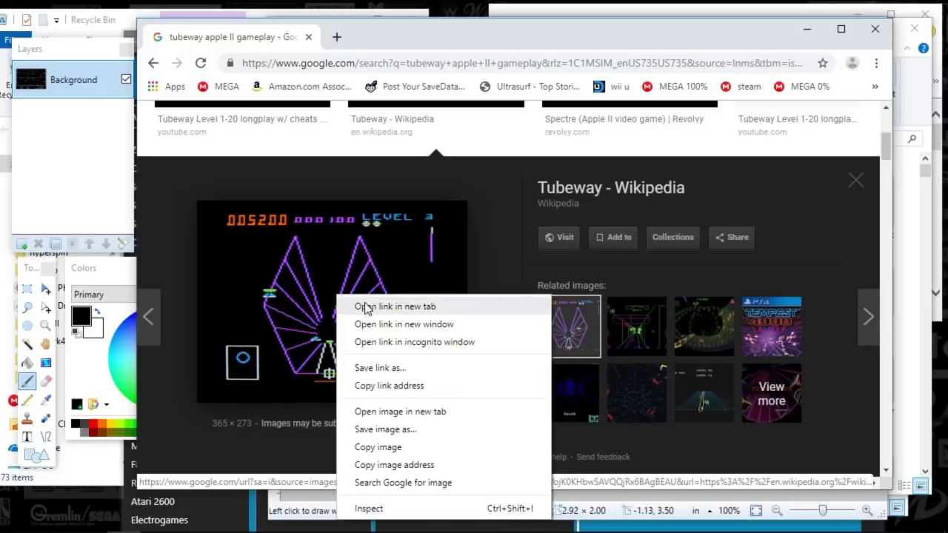
pyautogui.click(384, 465)
pyautogui.click(806, 29)
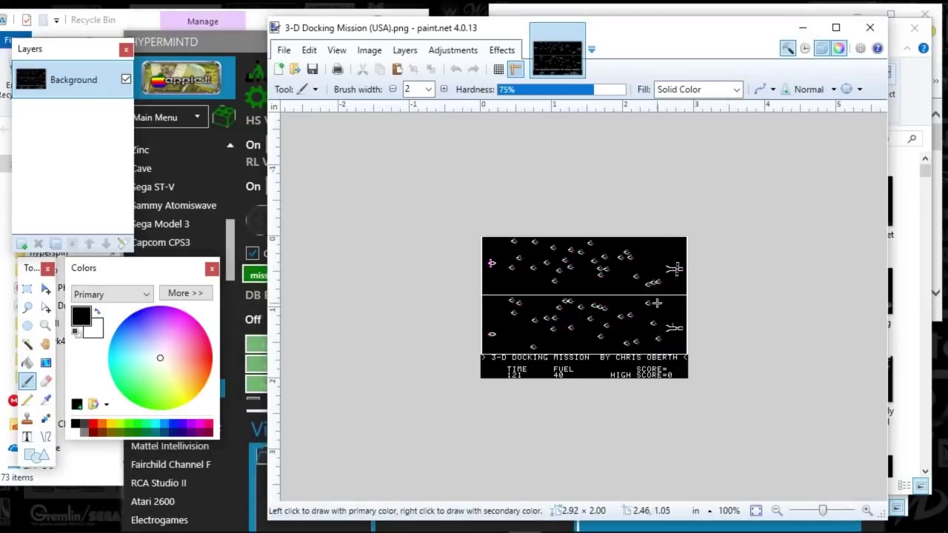
# - Paste the Tubeway screenshot over the 3-D Docking Mission image, keeping the canvas size, and scale it down to cover the canvas
pyautogui.hotkey('ctrl', 'v')
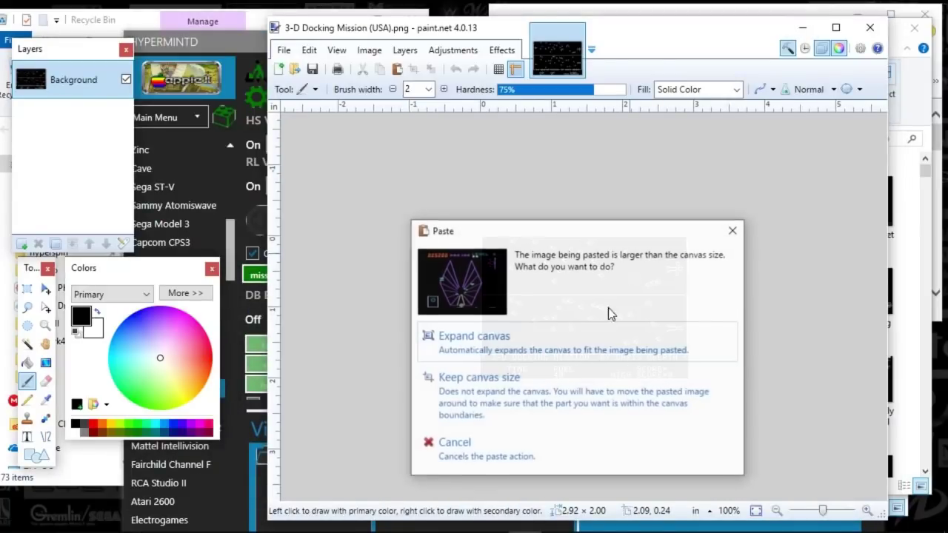
pyautogui.click(511, 403)
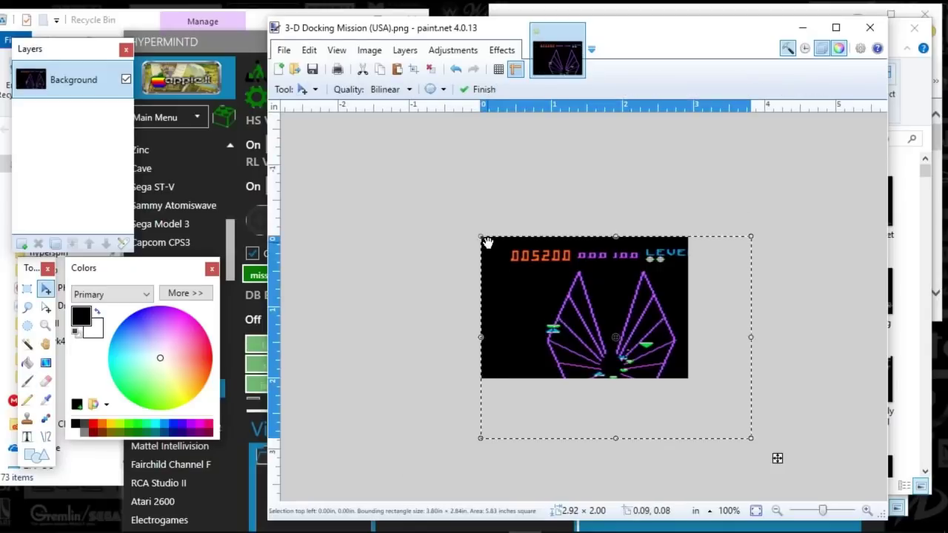
pyautogui.moveTo(501, 260); pyautogui.dragTo(524, 277)
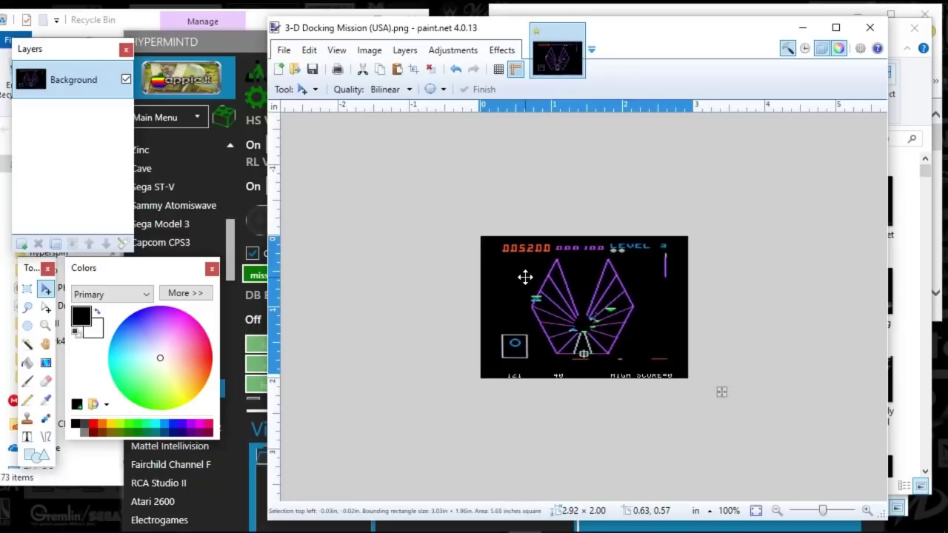
pyautogui.moveTo(696, 372); pyautogui.dragTo(691, 380)
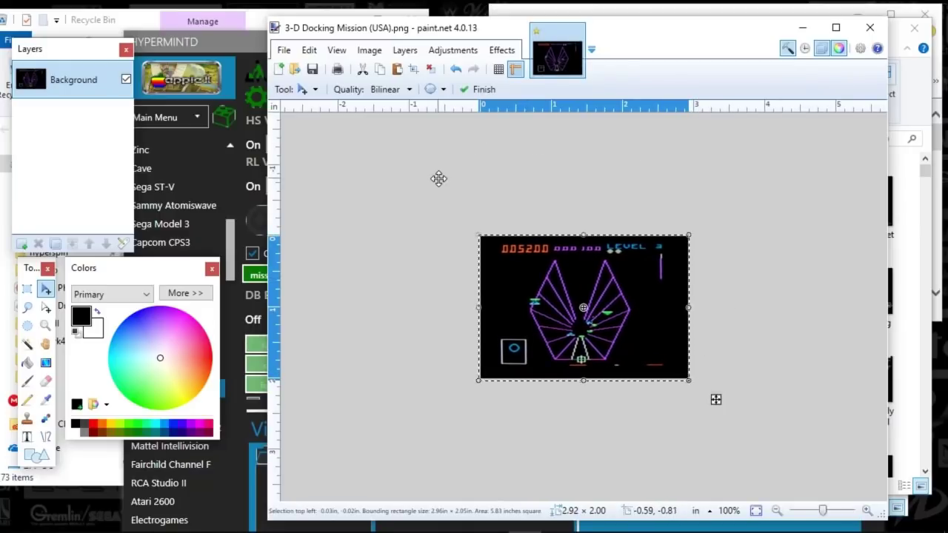
# - Save the image as Tubeway (USA).png in the Apple II Video folder, matching HyperMint's game name and keeping auto-detect bit depth
pyautogui.click(285, 50)
pyautogui.click(327, 170)
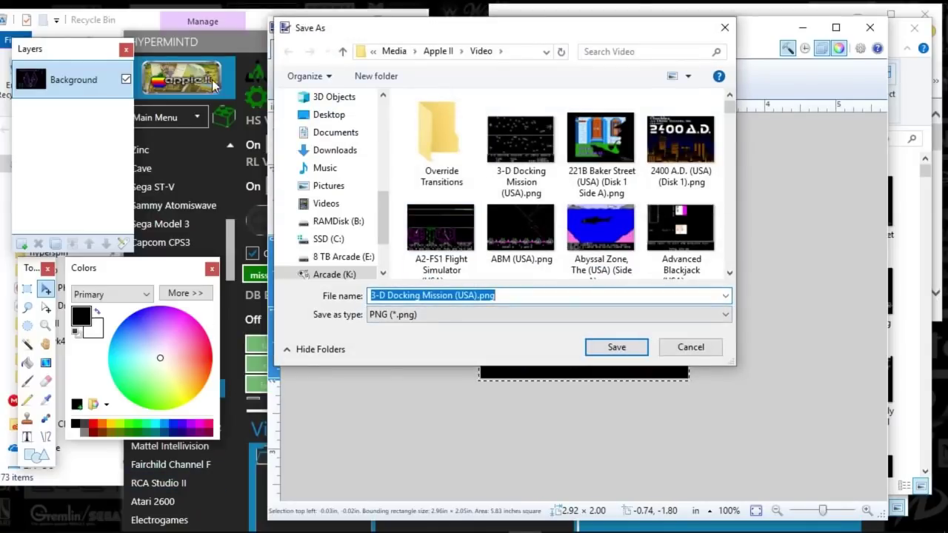
pyautogui.click(217, 45)
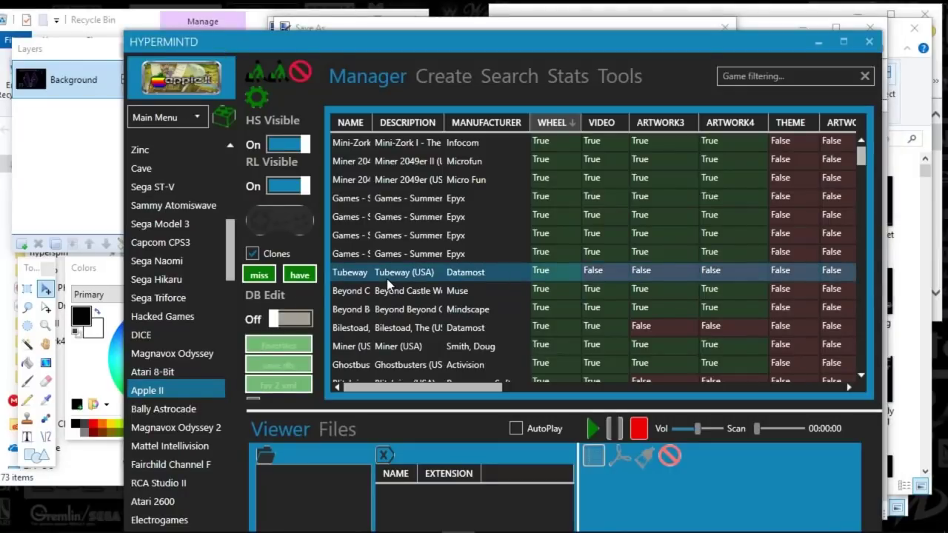
pyautogui.click(497, 27)
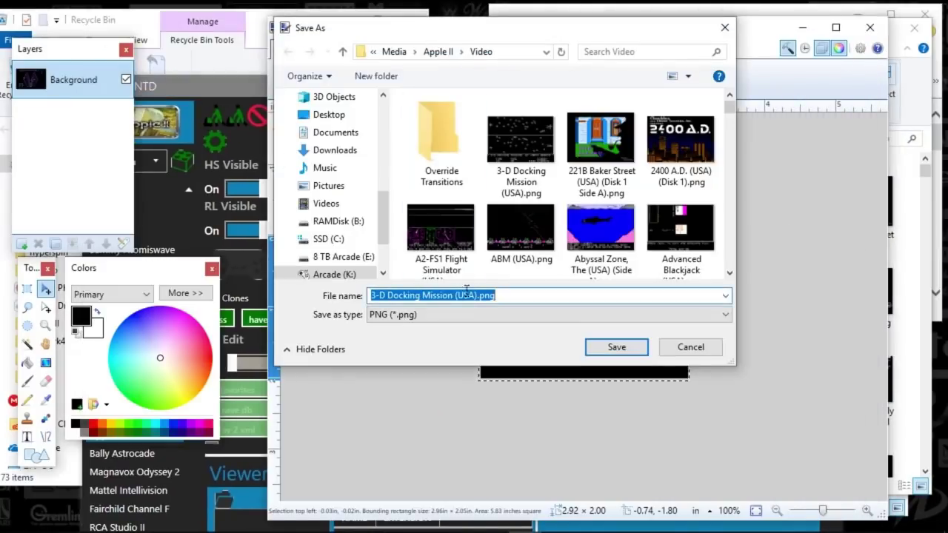
pyautogui.moveTo(454, 296); pyautogui.dragTo(415, 296)
pyautogui.write('Tubeway')
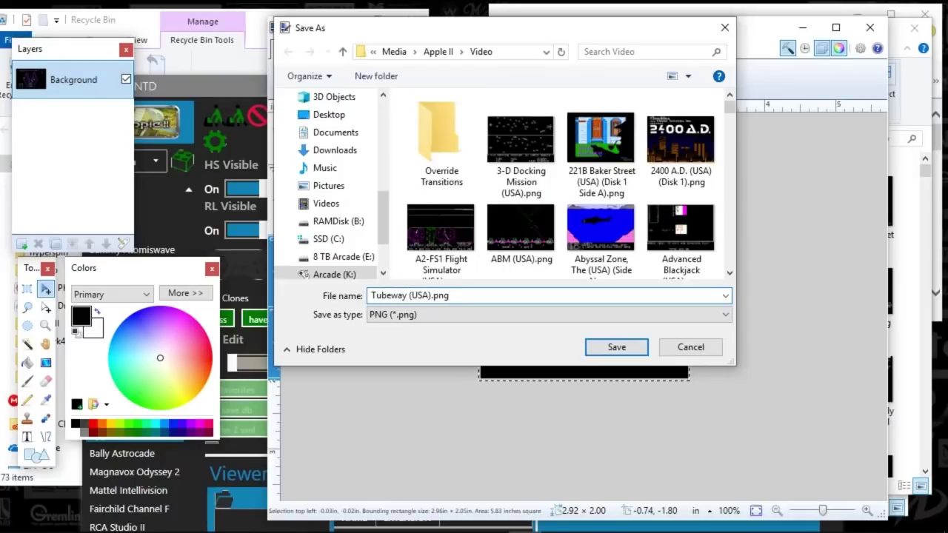
pyautogui.press('Return')
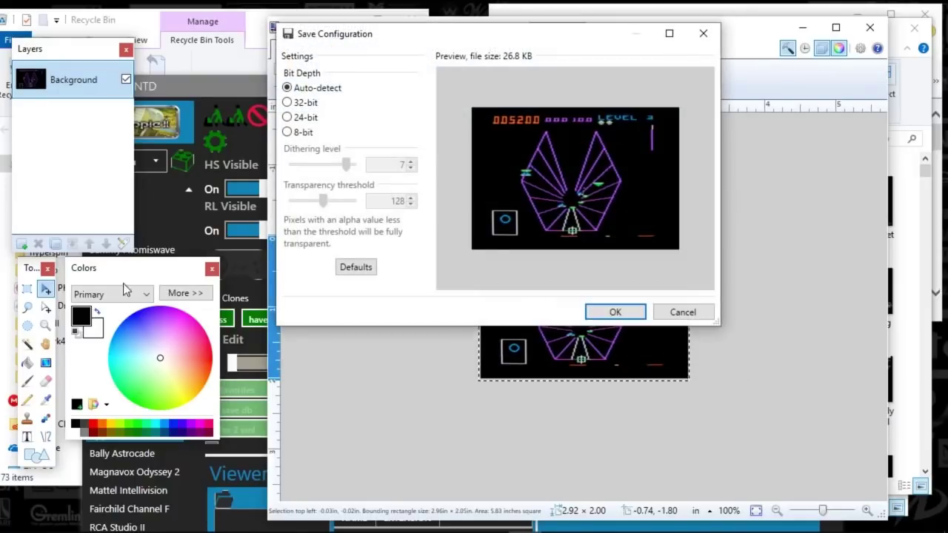
pyautogui.click(592, 312)
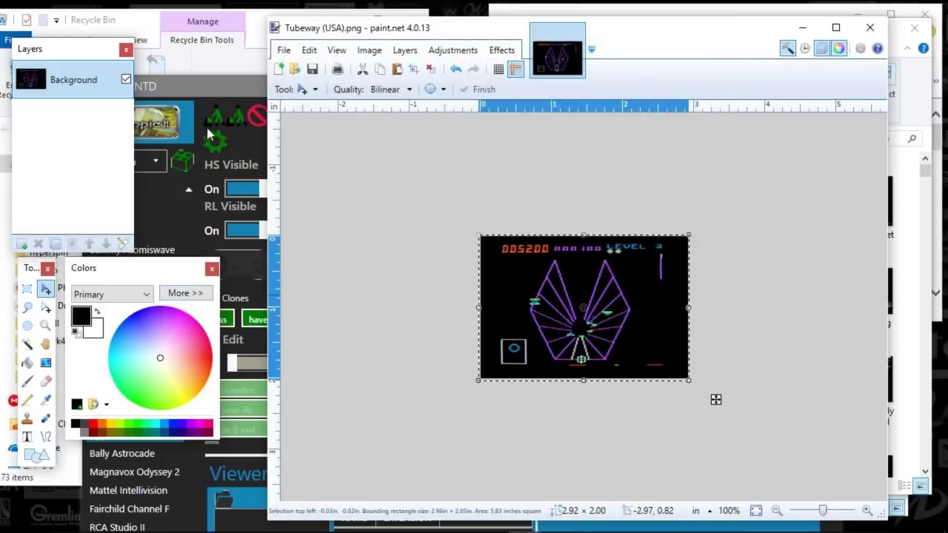
# - Return to HyperMint and check the video status of the Tubeway (USA) entry
pyautogui.click(216, 89)
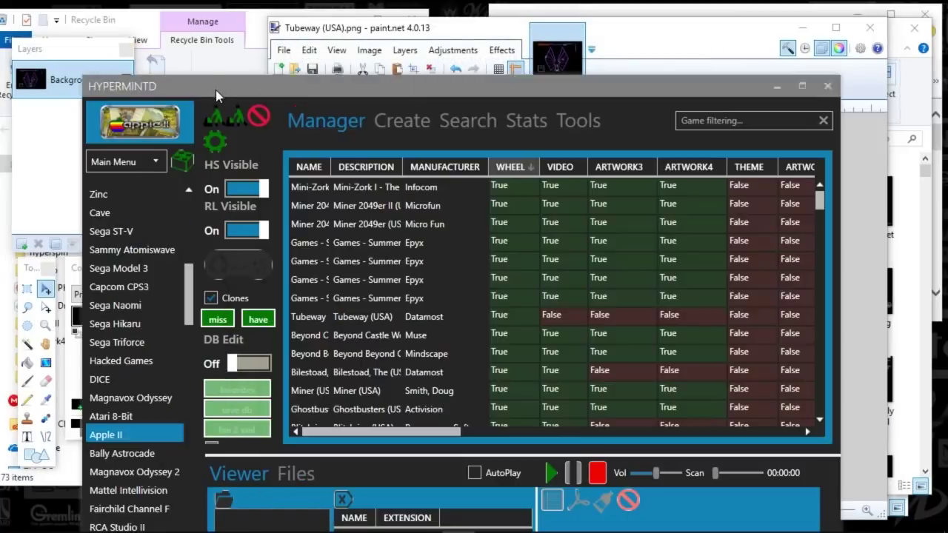
pyautogui.click(541, 315)
pyautogui.click(557, 336)
pyautogui.press('Up')
pyautogui.press('Down')
pyautogui.click(353, 325)
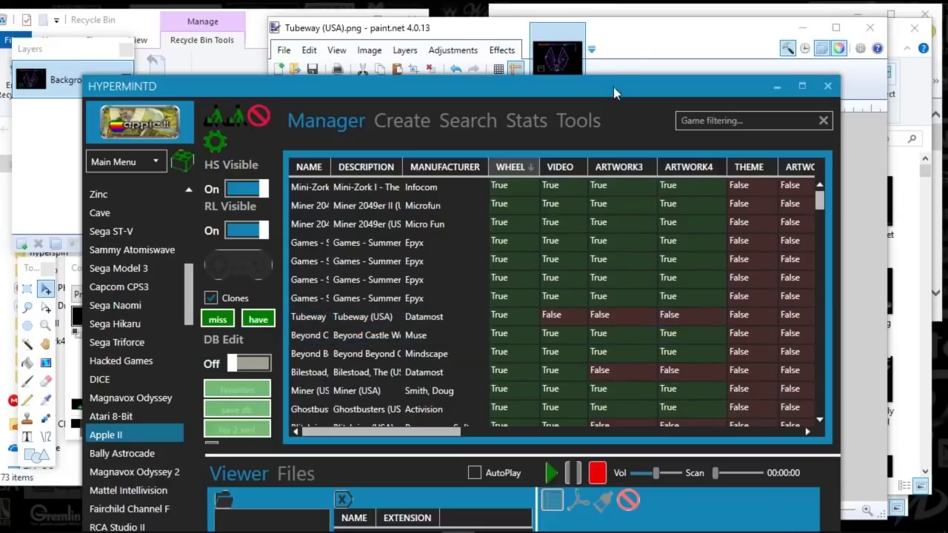
# - Move the paint.net window aside, widen HyperMint's Name column, and re-run the Apple II media audit
pyautogui.click(633, 45)
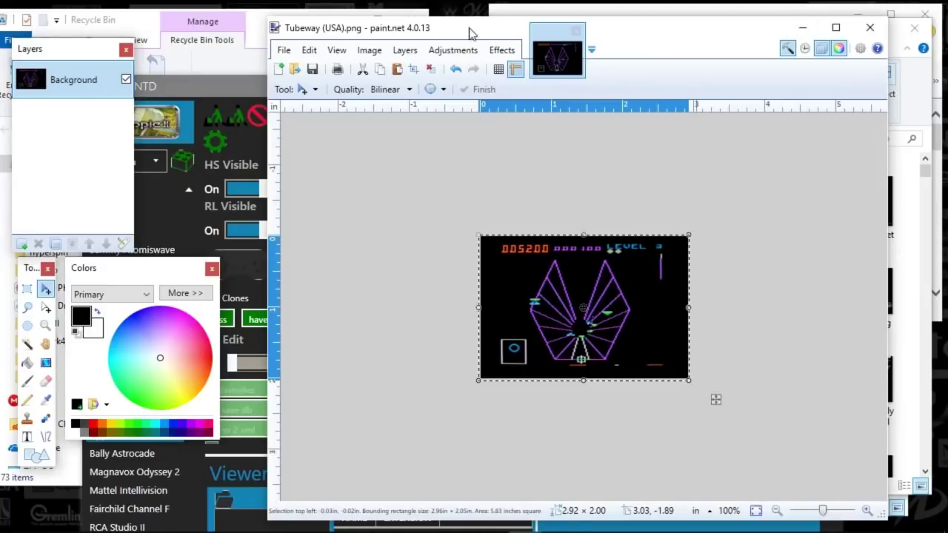
pyautogui.moveTo(393, 28)
pyautogui.mouseDown()
pyautogui.moveTo(601, 51)
pyautogui.moveTo(619, 83)
pyautogui.mouseUp()
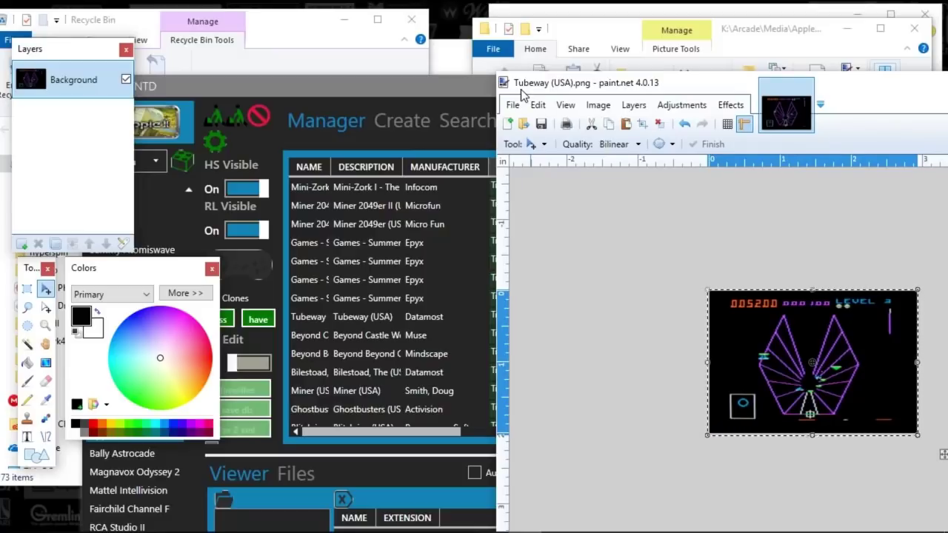
pyautogui.moveTo(331, 167)
pyautogui.mouseDown()
pyautogui.moveTo(378, 167)
pyautogui.moveTo(368, 167)
pyautogui.mouseUp()
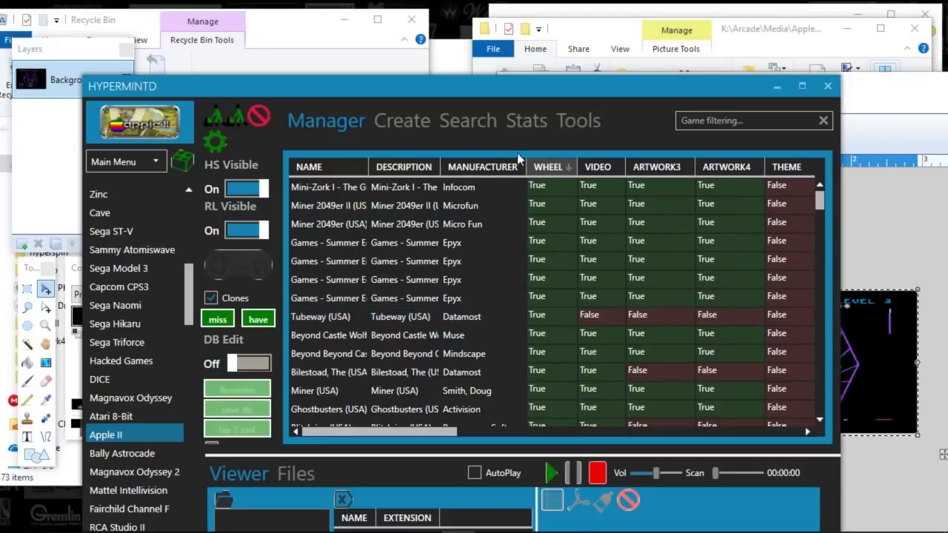
pyautogui.click(601, 60)
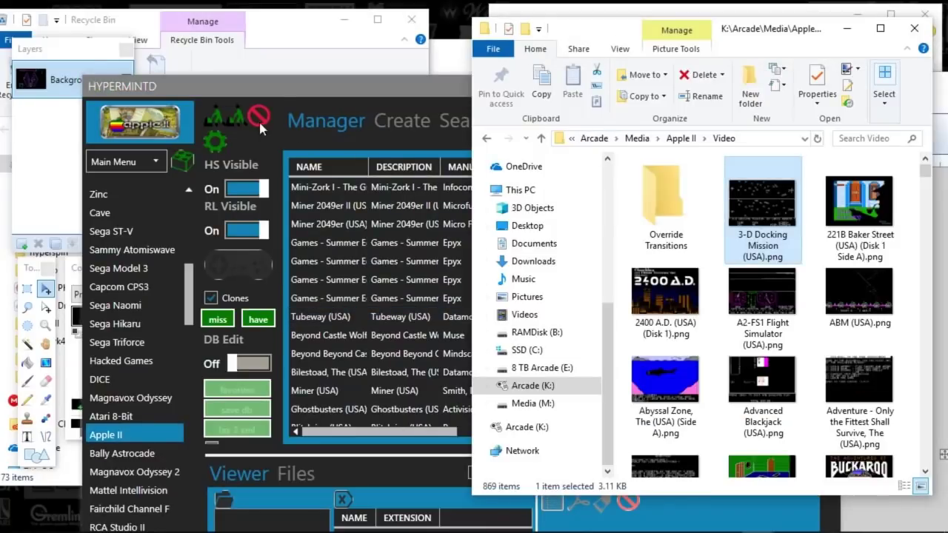
pyautogui.click(236, 115)
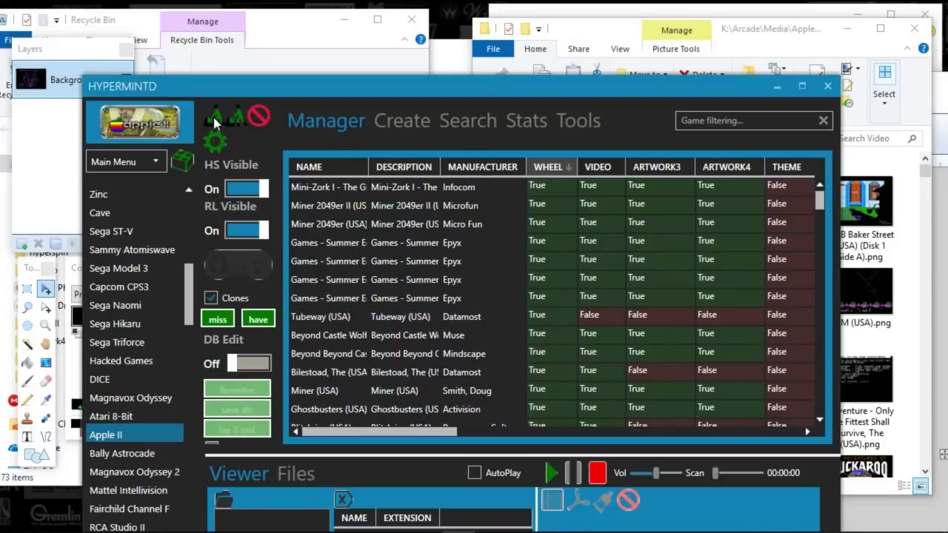
# - Bring the Apple II Video folder window on the K: drive forward and check its full path
pyautogui.click(600, 35)
pyautogui.moveTo(600, 34); pyautogui.dragTo(604, 90)
pyautogui.click(619, 22)
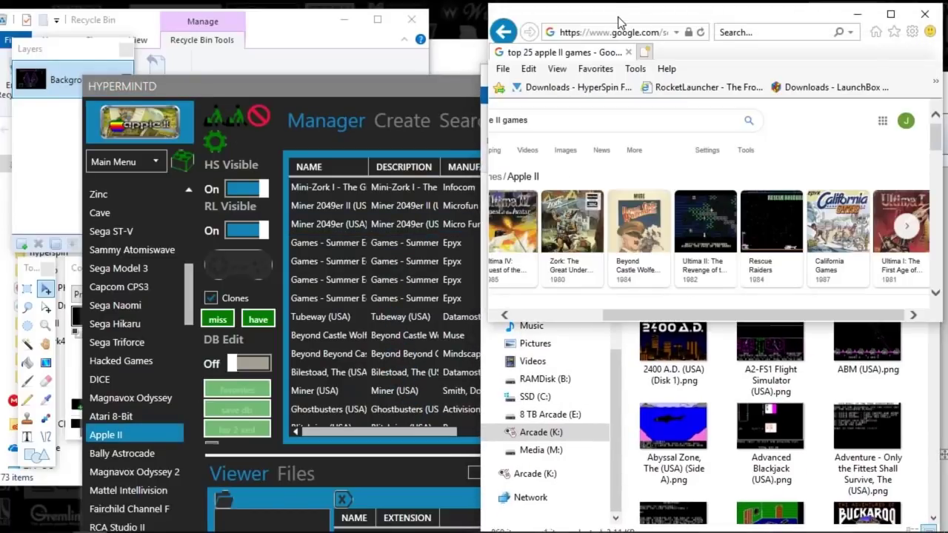
pyautogui.click(622, 357)
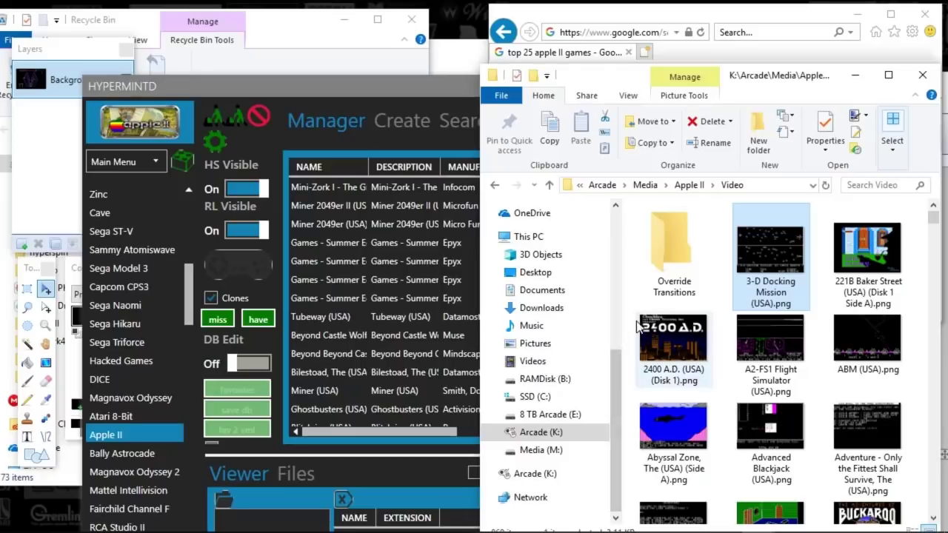
pyautogui.click(768, 183)
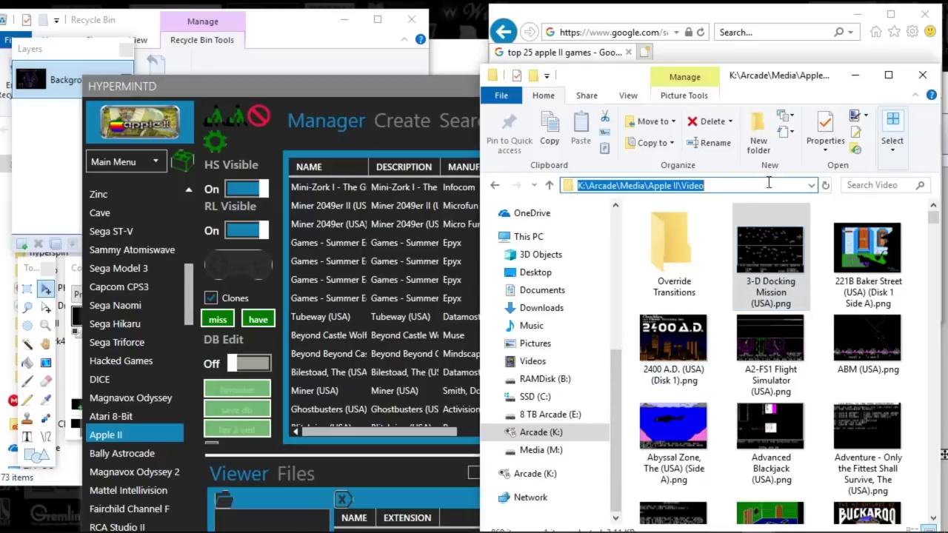
pyautogui.click(726, 252)
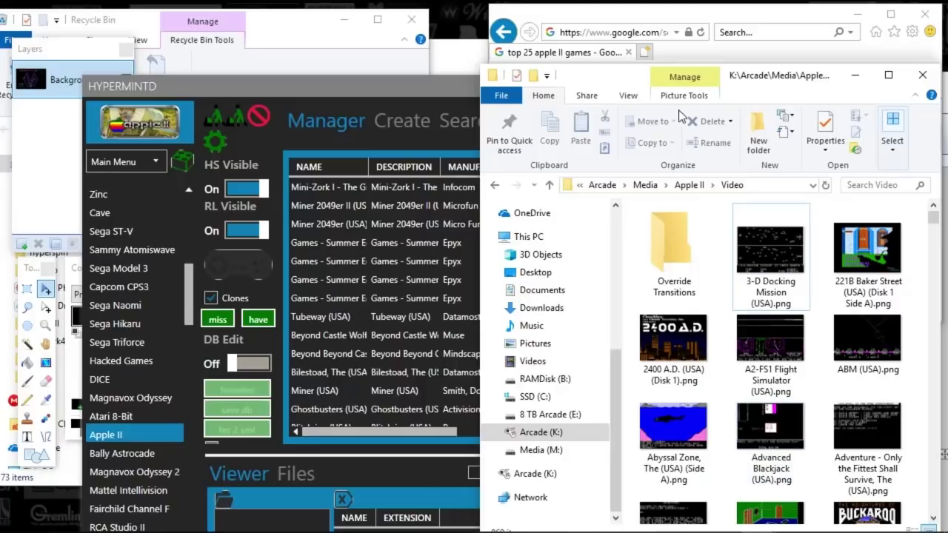
# - Show the K: drive's Apple II Video folder as a detailed list sorted by date, newest first
pyautogui.moveTo(770, 83); pyautogui.dragTo(763, 81)
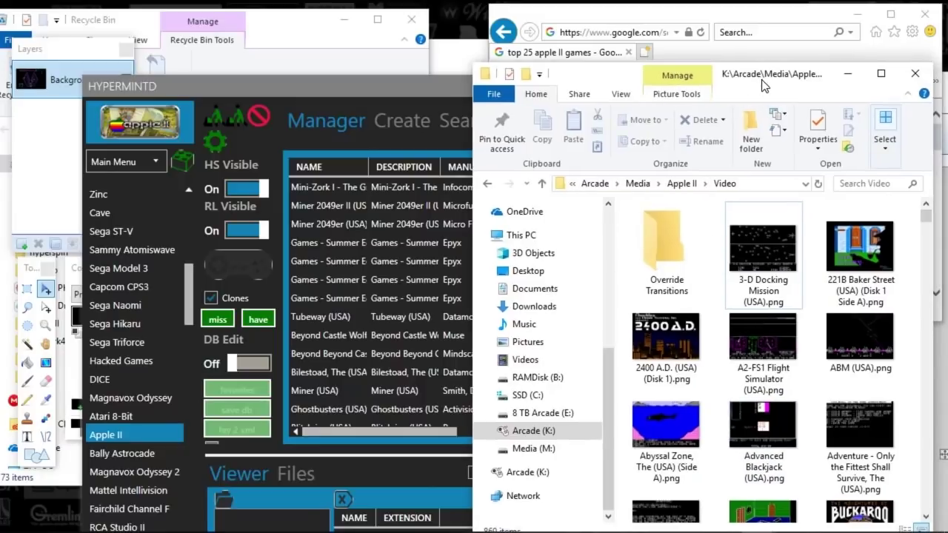
pyautogui.moveTo(932, 222); pyautogui.dragTo(936, 234)
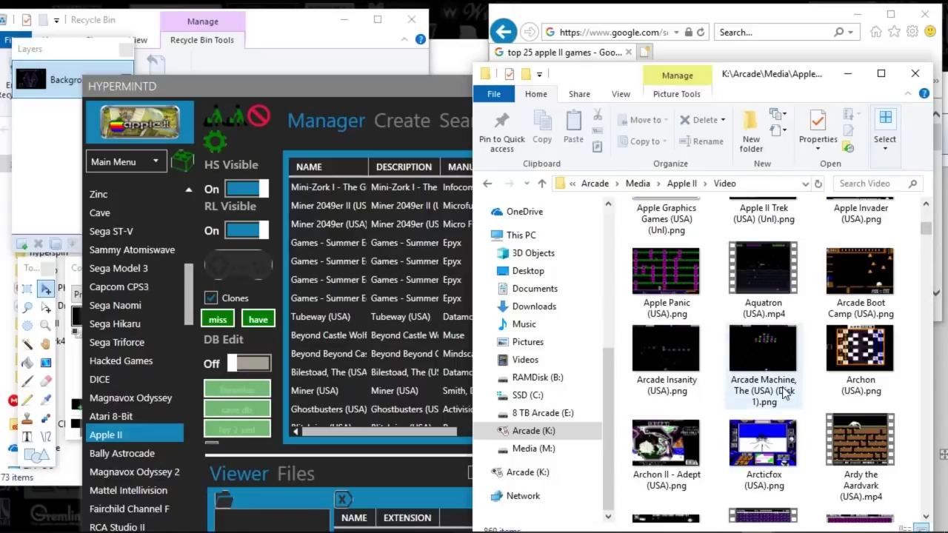
pyautogui.scroll(-5, 785, 394)
pyautogui.scroll(15, 807, 307)
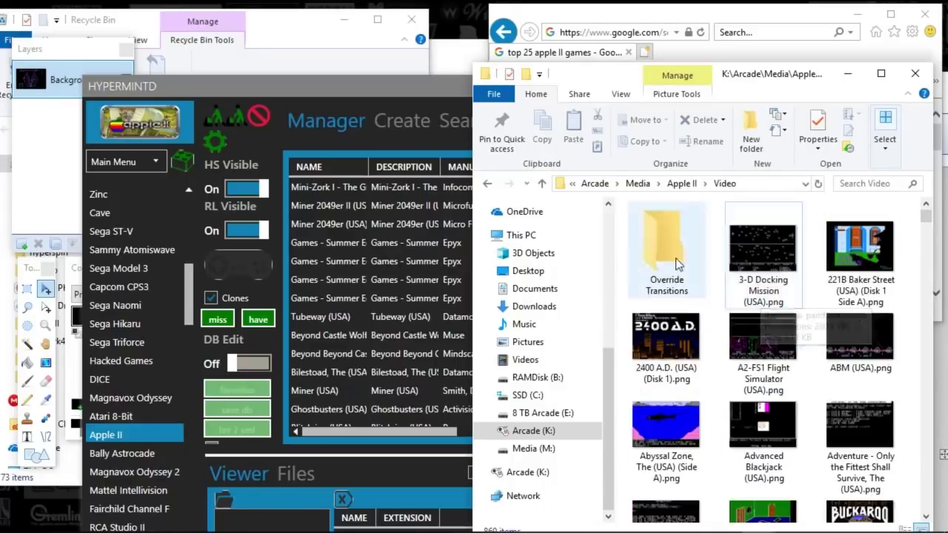
pyautogui.rightClick(623, 246)
pyautogui.moveTo(645, 249)
pyautogui.click(822, 334)
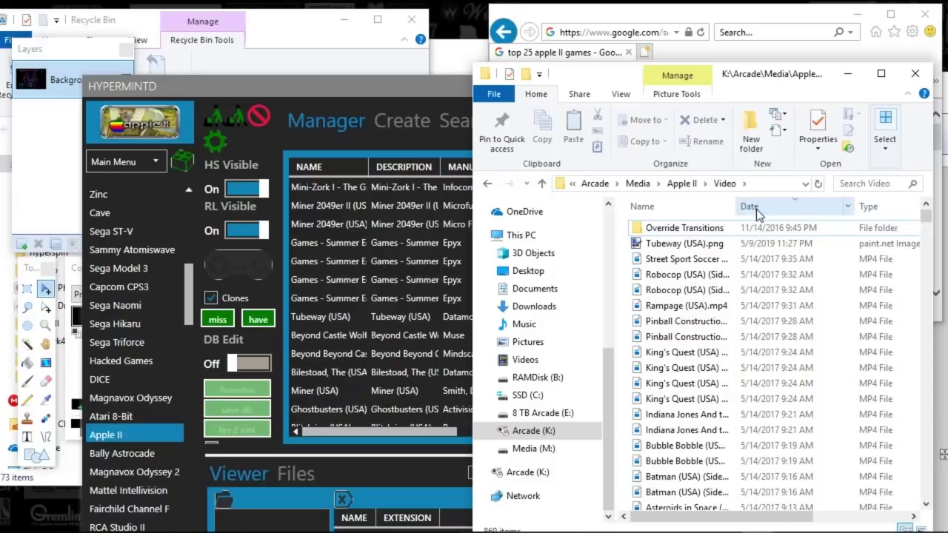
# - Transfer Tubeway (USA).png from the K: drive's Video folder into E:\Arcade-PC\hyperspin\Media\Apple II\Video and close the K: folder window
pyautogui.click(711, 245)
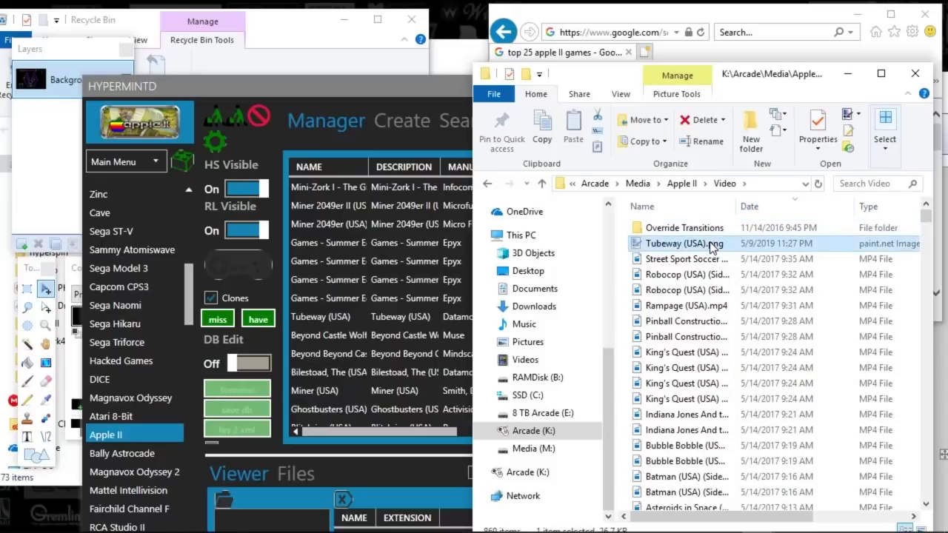
pyautogui.click(916, 74)
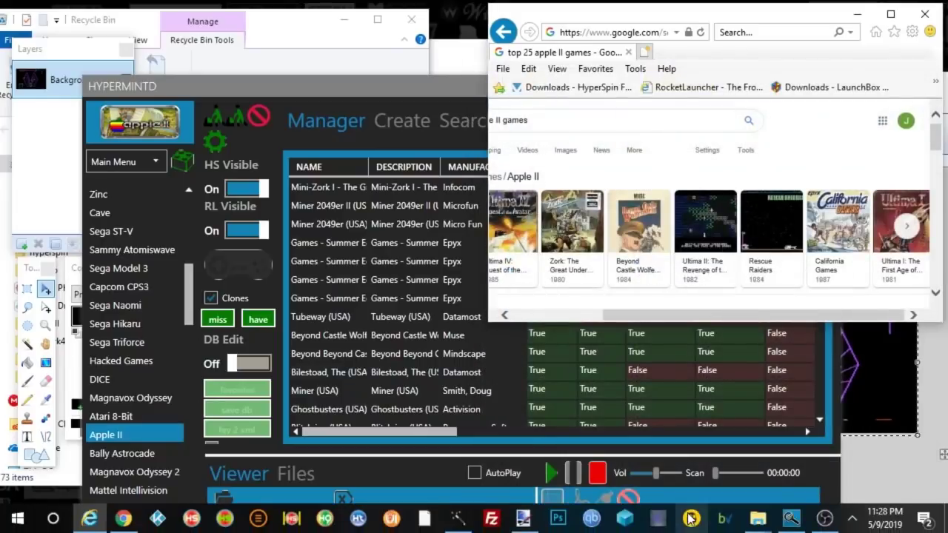
pyautogui.click(758, 518)
pyautogui.click(726, 466)
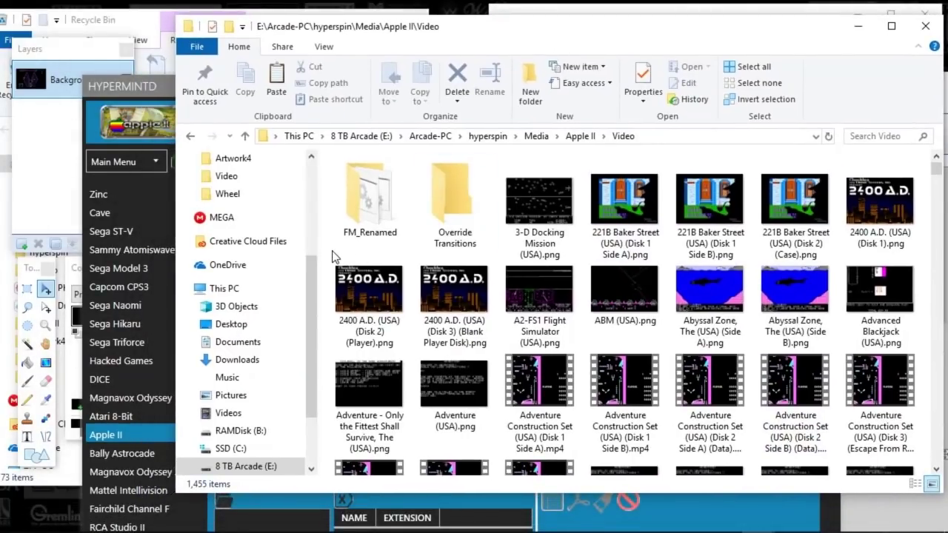
pyautogui.hotkey('ctrl', 'v')
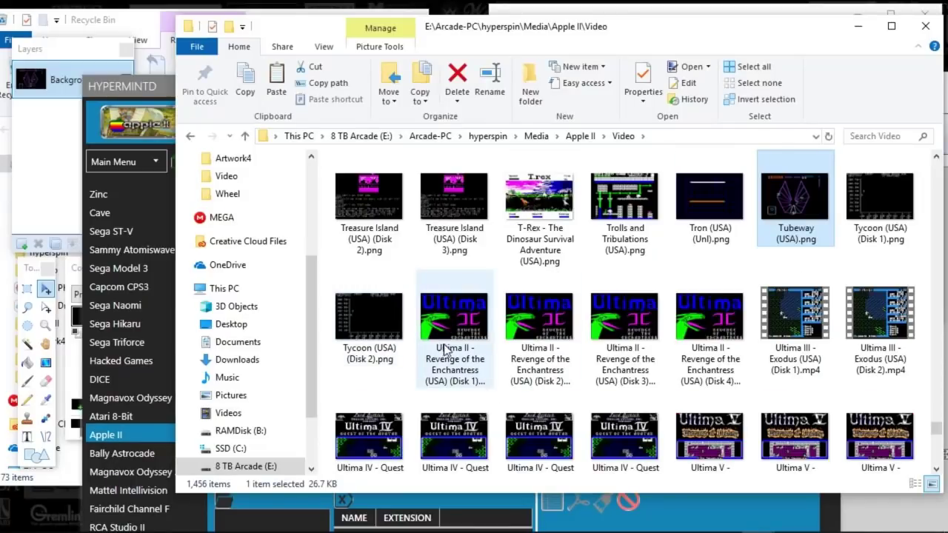
# - Re-audit the Apple II media in HyperMint and look down the game list for missing wheels, videos and artwork
pyautogui.click(163, 87)
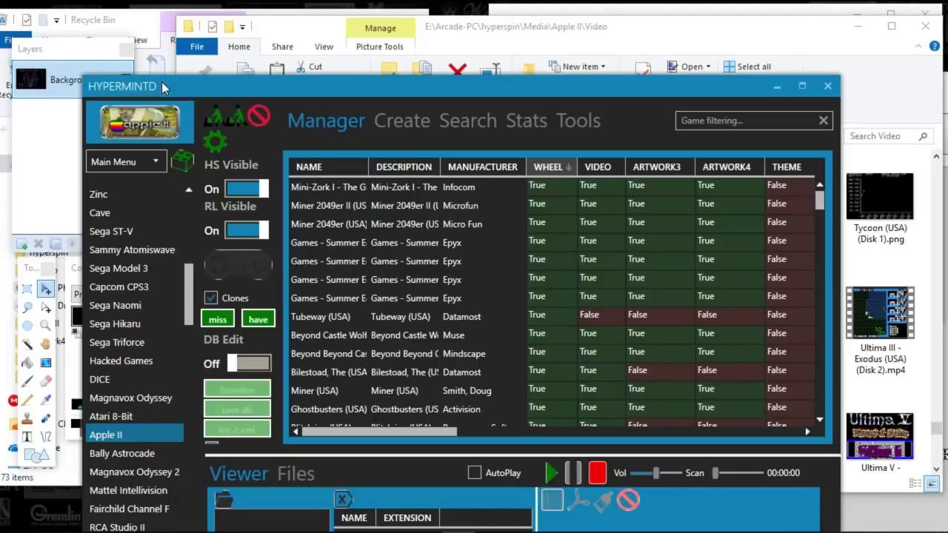
pyautogui.click(217, 121)
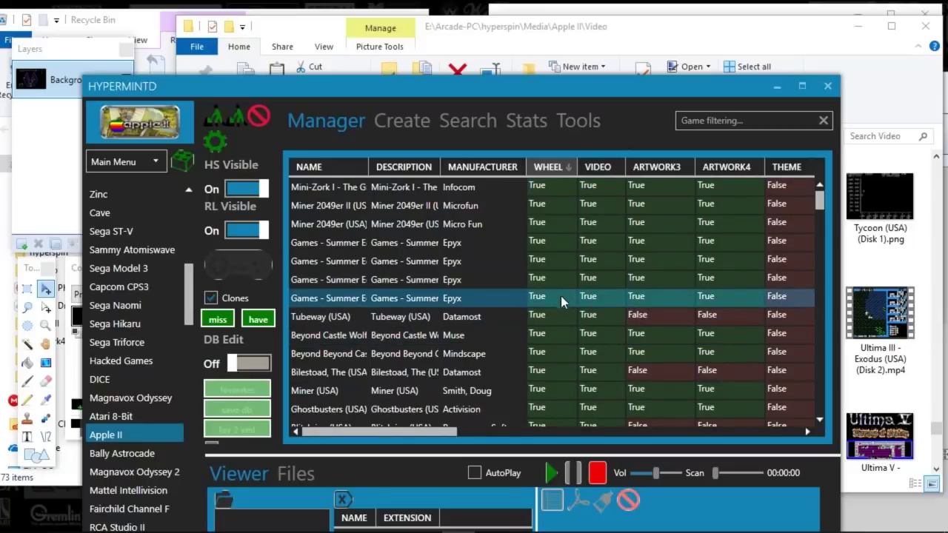
pyautogui.scroll(-8, 561, 296)
pyautogui.scroll(-8, 561, 314)
pyautogui.scroll(-10, 561, 314)
pyautogui.scroll(-10, 563, 338)
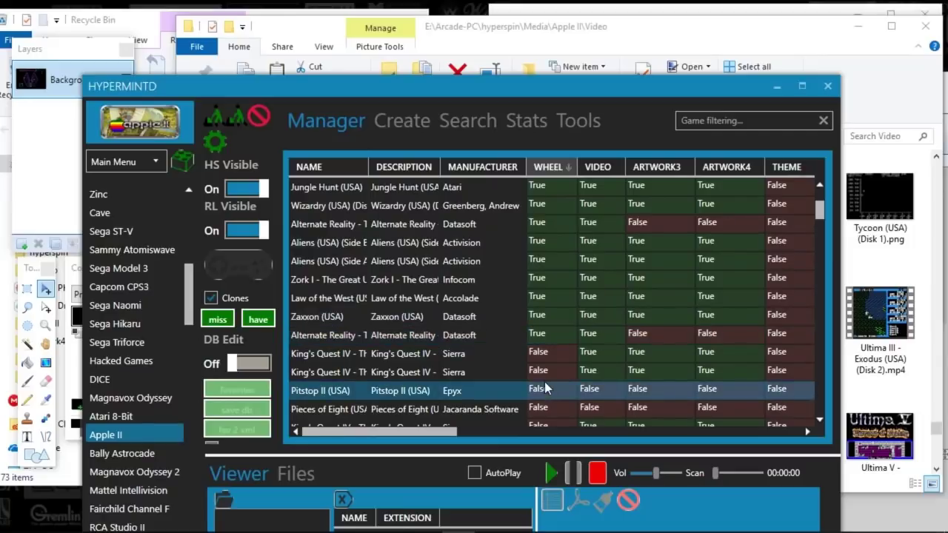
# - Minimize HyperMint and the Recycle Bin, and go up from the Apple II Video folder to hyperspin's Media folder
pyautogui.click(769, 86)
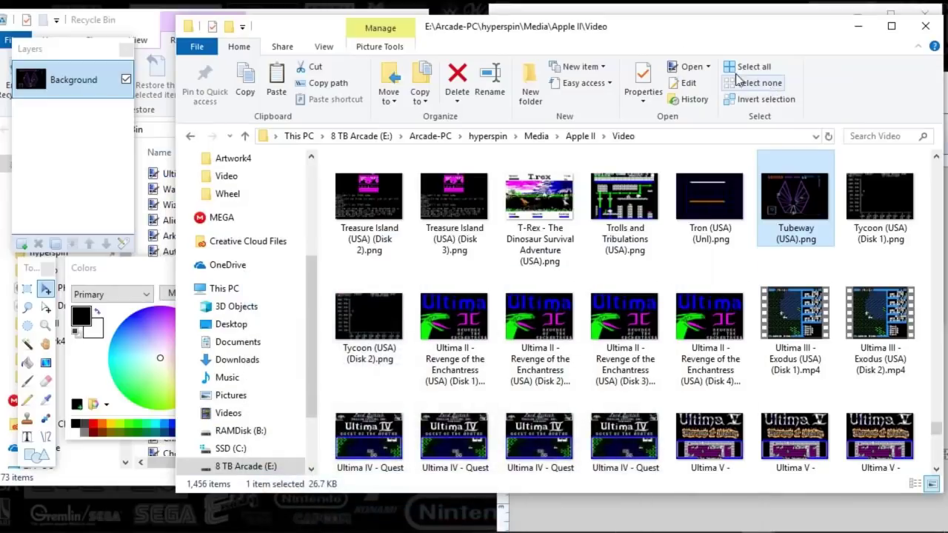
pyautogui.moveTo(643, 38); pyautogui.dragTo(599, 49)
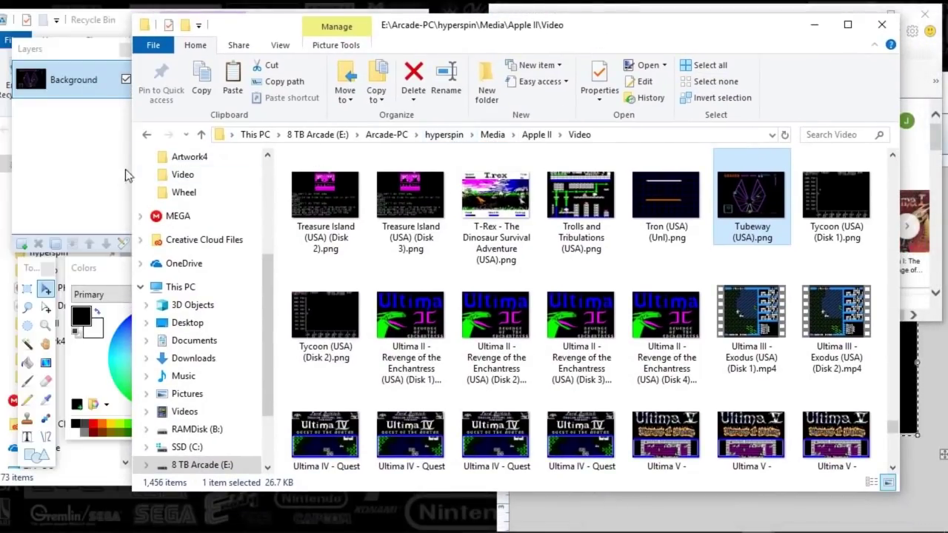
pyautogui.click(115, 483)
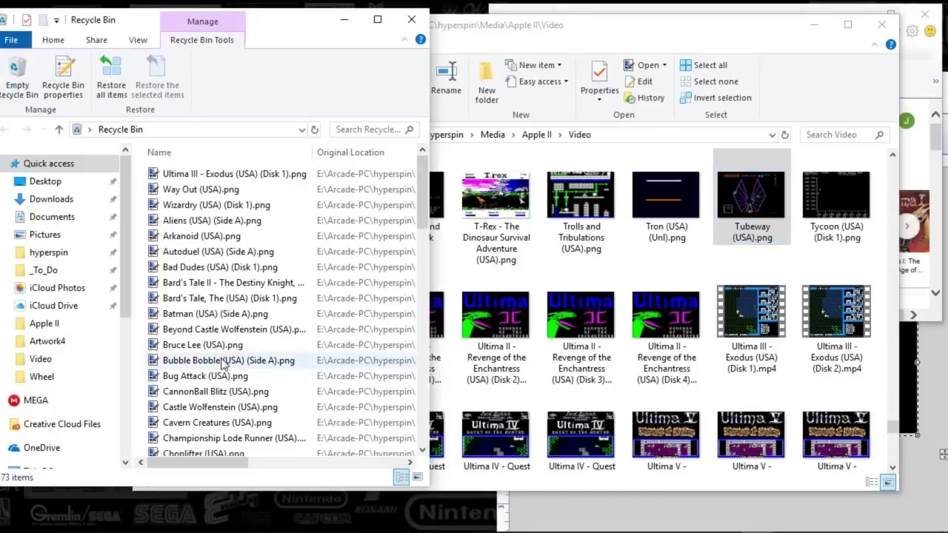
pyautogui.click(344, 20)
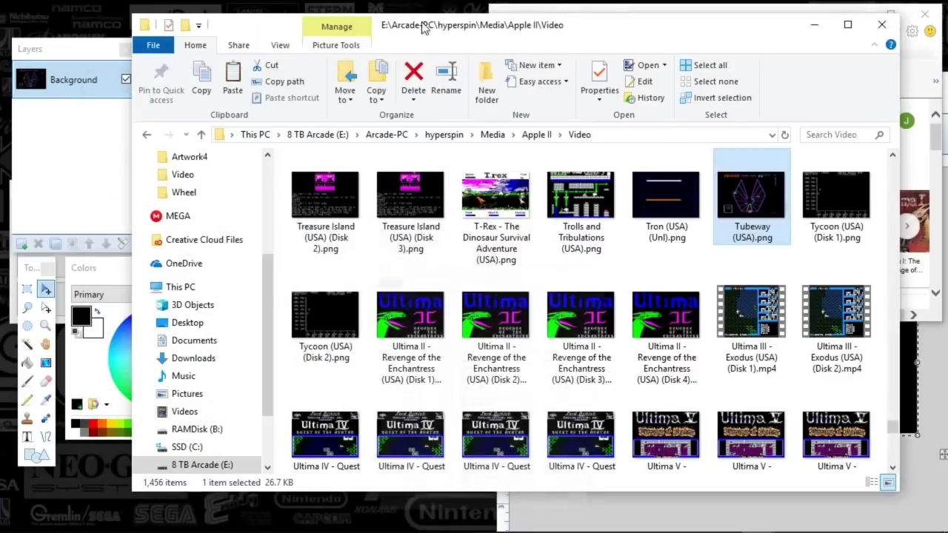
pyautogui.moveTo(474, 32); pyautogui.dragTo(459, 41)
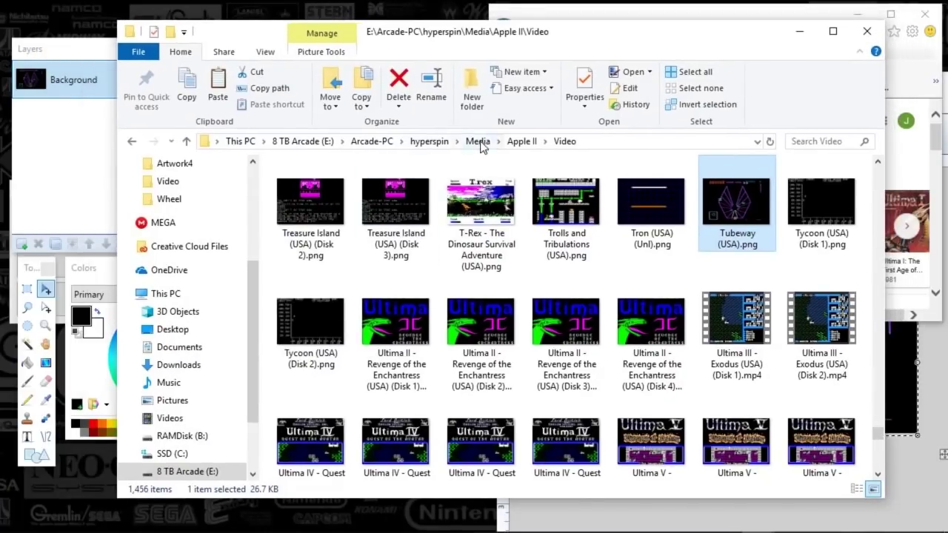
pyautogui.click(521, 141)
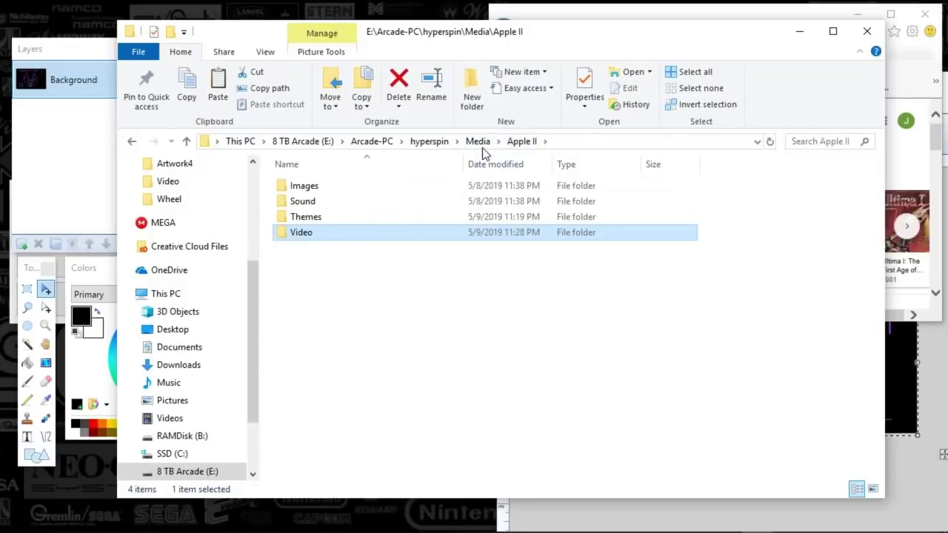
pyautogui.click(477, 141)
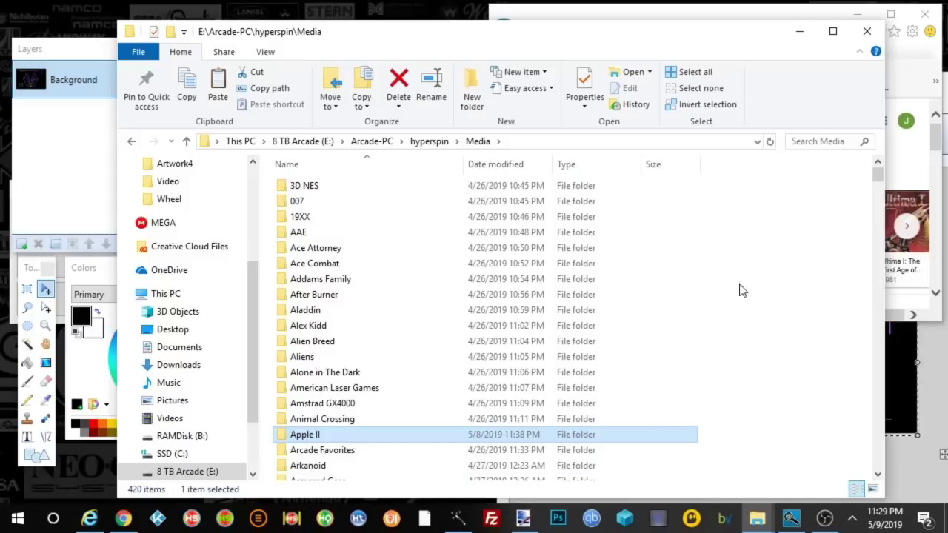
# - Show the desktop, launch HyperSpin to view its main menu, and exit it
pyautogui.press('super+d')
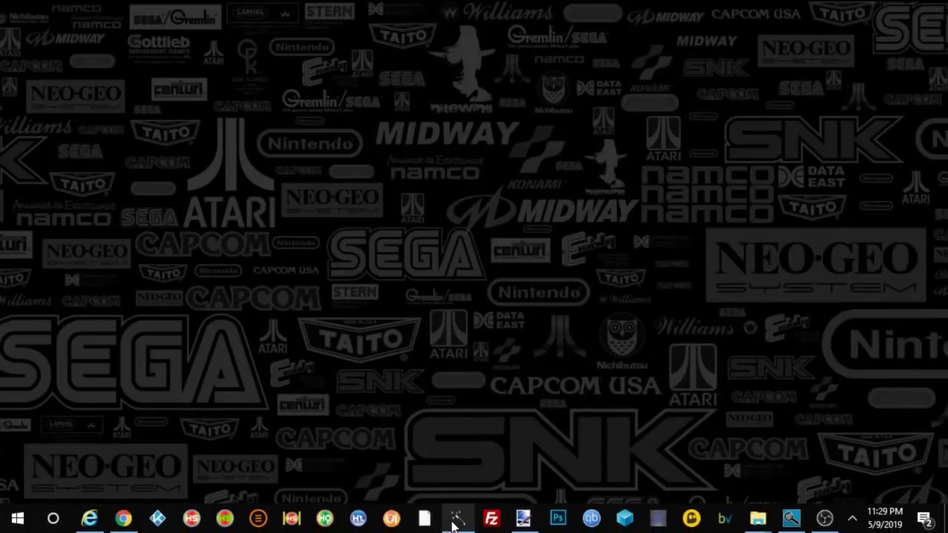
pyautogui.click(202, 522)
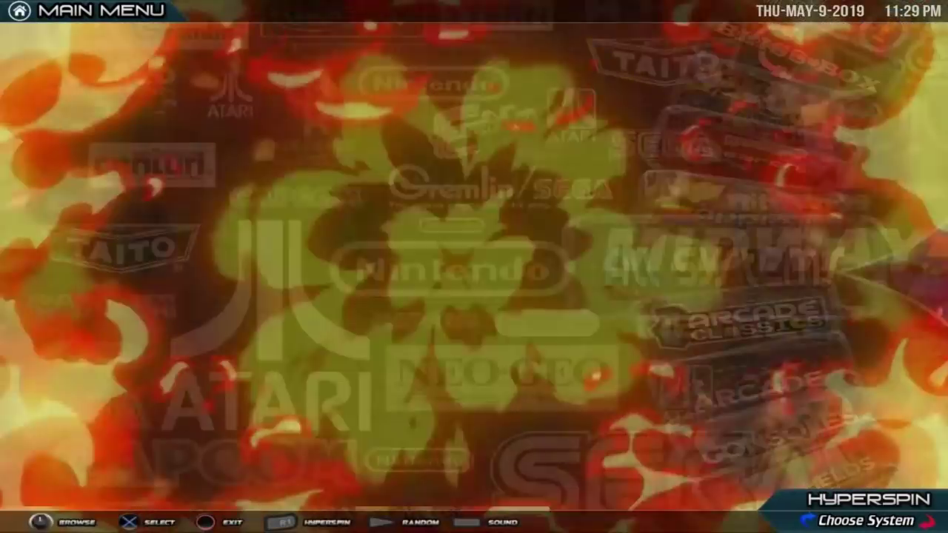
pyautogui.press('Escape')
pyautogui.press('Return')
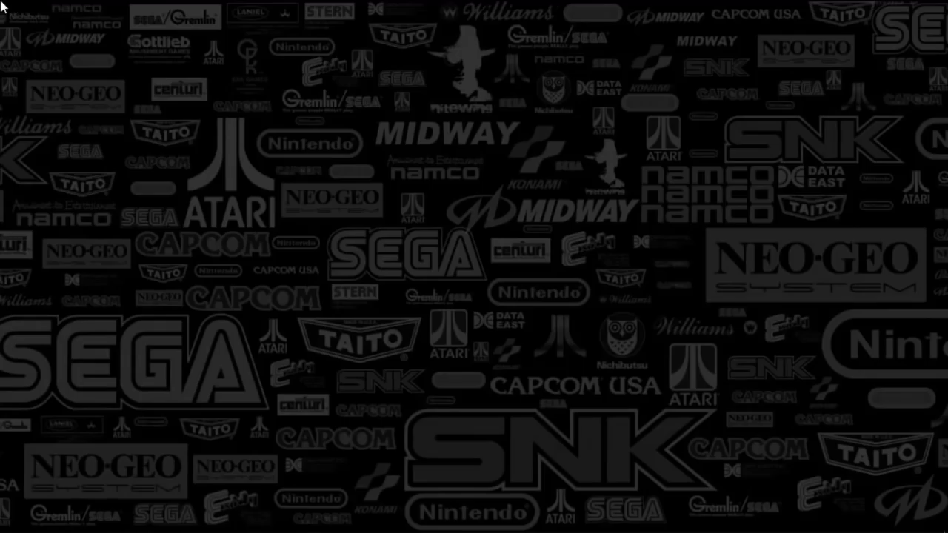
# - Bring up the Recycle Bin window and close it
pyautogui.moveTo(714, 517)
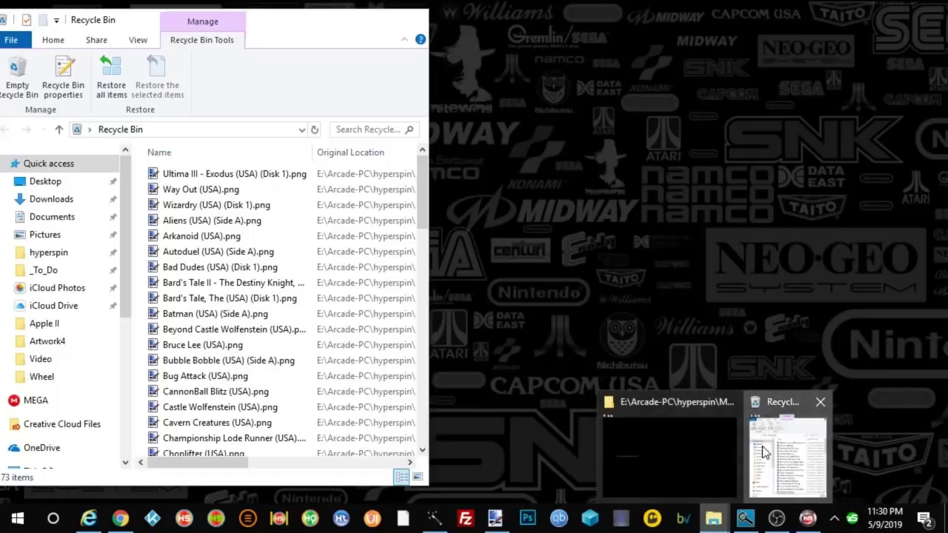
pyautogui.click(765, 452)
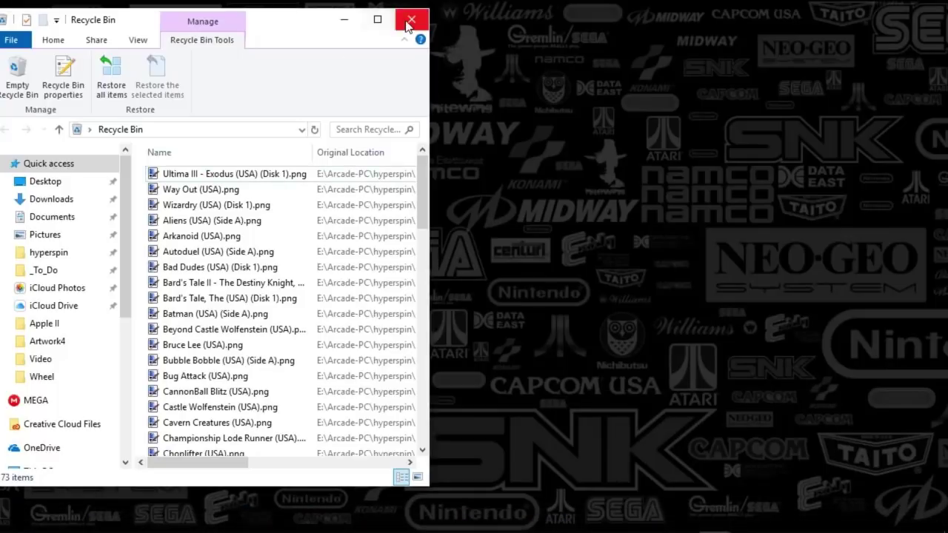
pyautogui.click(410, 20)
# - Go up from the Media folder to hyperspin and open the Main Menu folder inside Databases
pyautogui.click(720, 522)
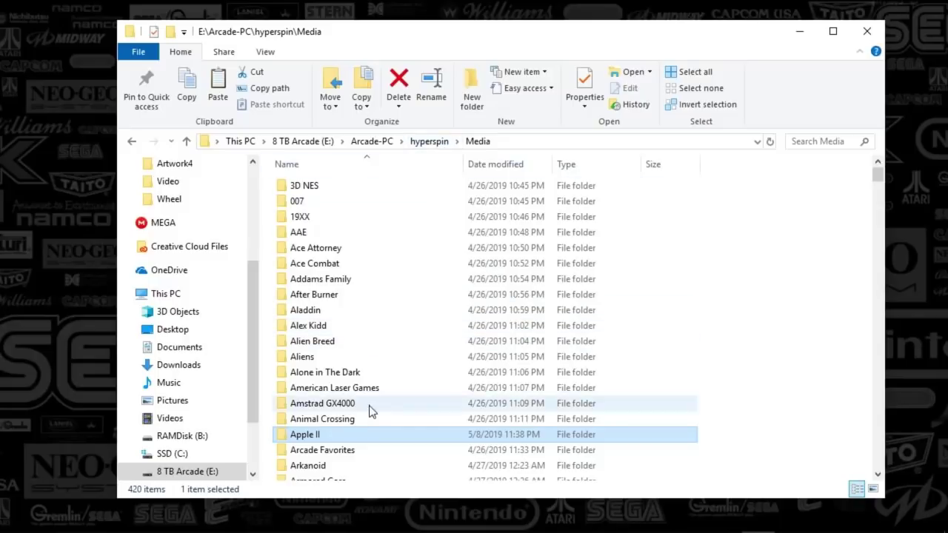
pyautogui.click(429, 141)
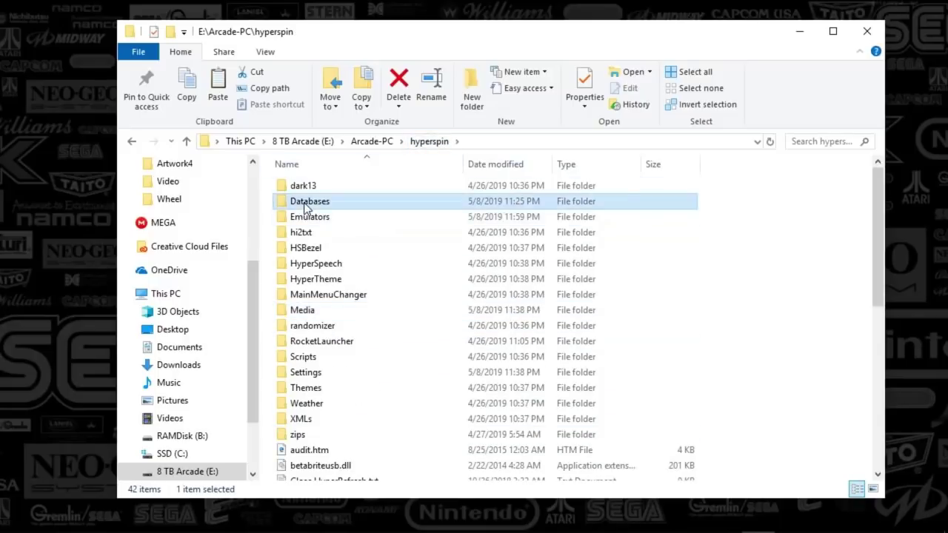
pyautogui.doubleClick(305, 202)
pyautogui.scroll(-15, 333, 420)
pyautogui.scroll(-20, 333, 420)
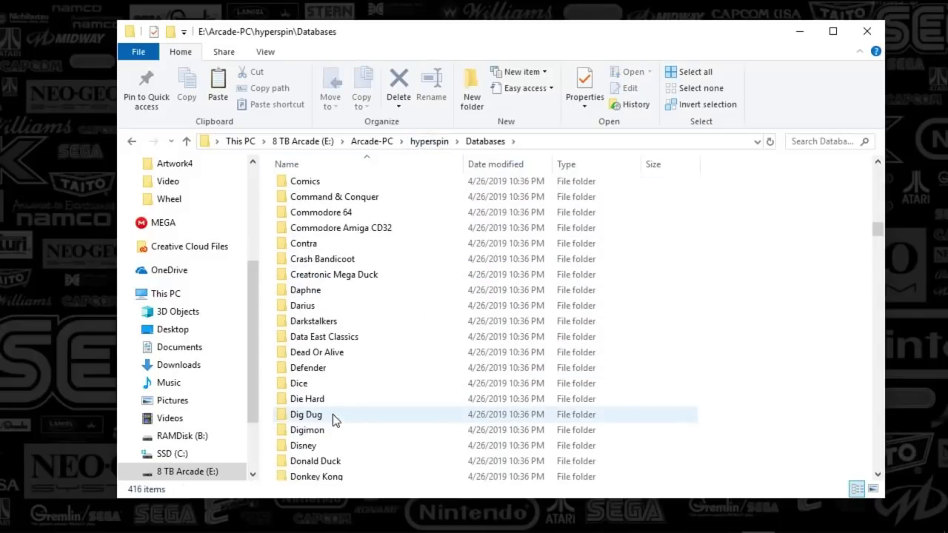
pyautogui.scroll(-6, 335, 417)
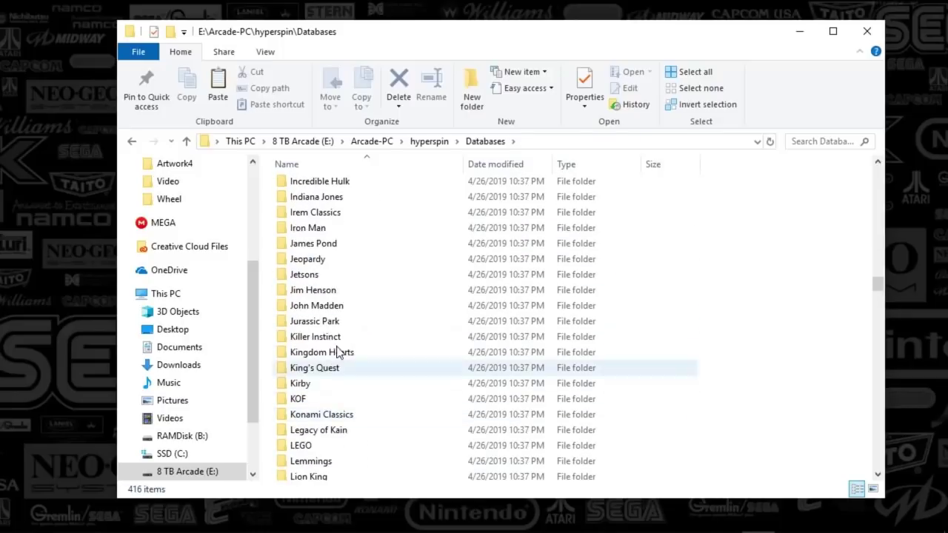
pyautogui.scroll(-6, 333, 402)
pyautogui.doubleClick(354, 326)
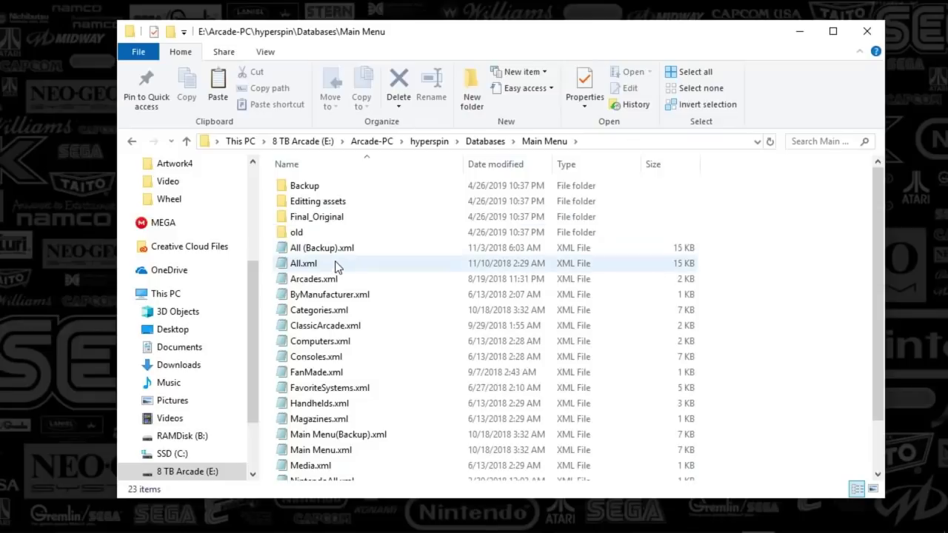
# - Open All.xml from the Main Menu folder in Notepad and move its window aside to view the other XML files
pyautogui.click(315, 266)
pyautogui.rightClick(315, 267)
pyautogui.click(342, 191)
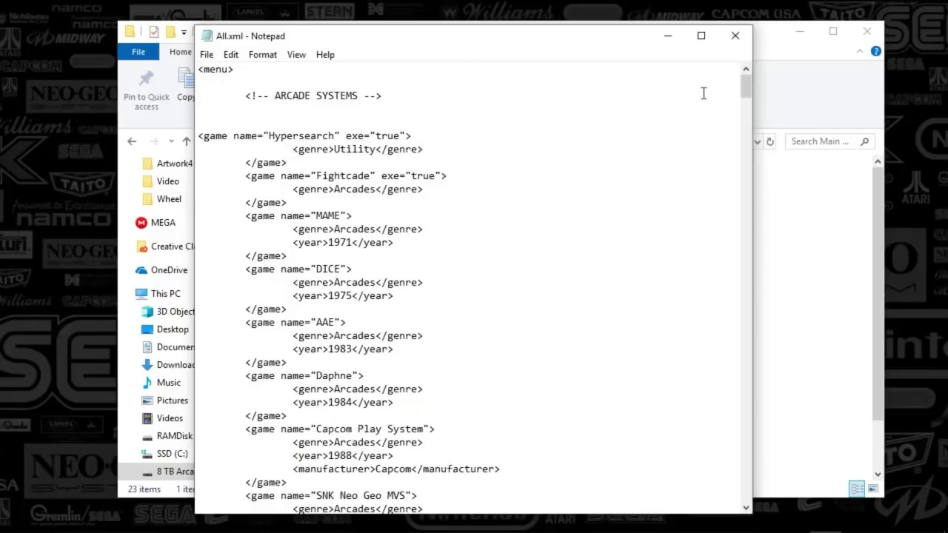
pyautogui.moveTo(552, 43); pyautogui.dragTo(374, 39)
pyautogui.click(658, 40)
pyautogui.scroll(-1, 570, 377)
pyautogui.scroll(-1, 518, 386)
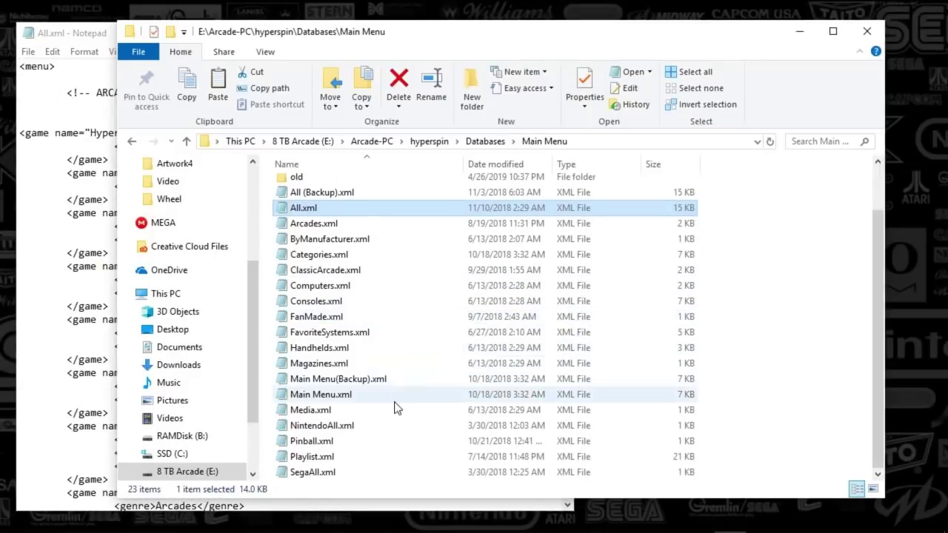
pyautogui.click(19, 321)
pyautogui.moveTo(19, 319); pyautogui.dragTo(77, 326)
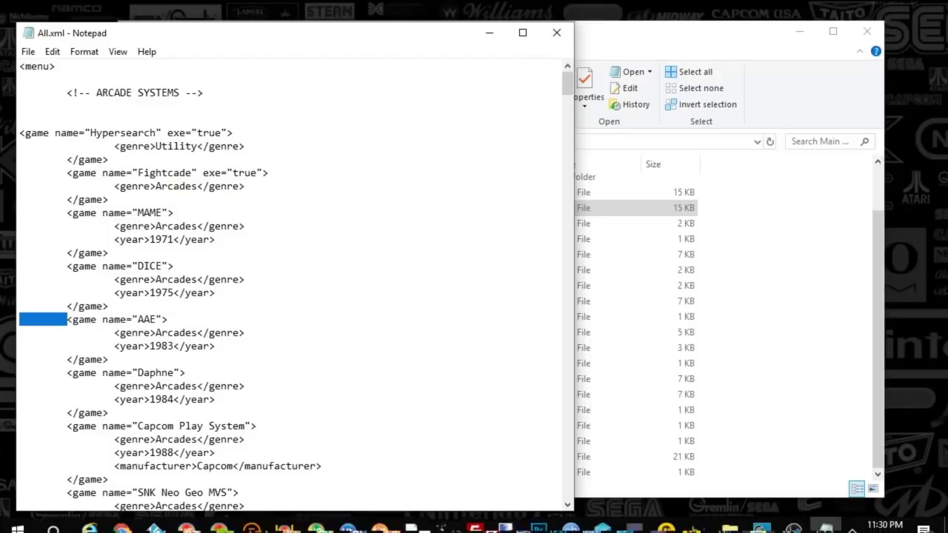
# - Switch to Chrome, search Google for "apple II year" in all results, and move the browser window beside Notepad
pyautogui.click(122, 518)
pyautogui.scroll(4, 457, 268)
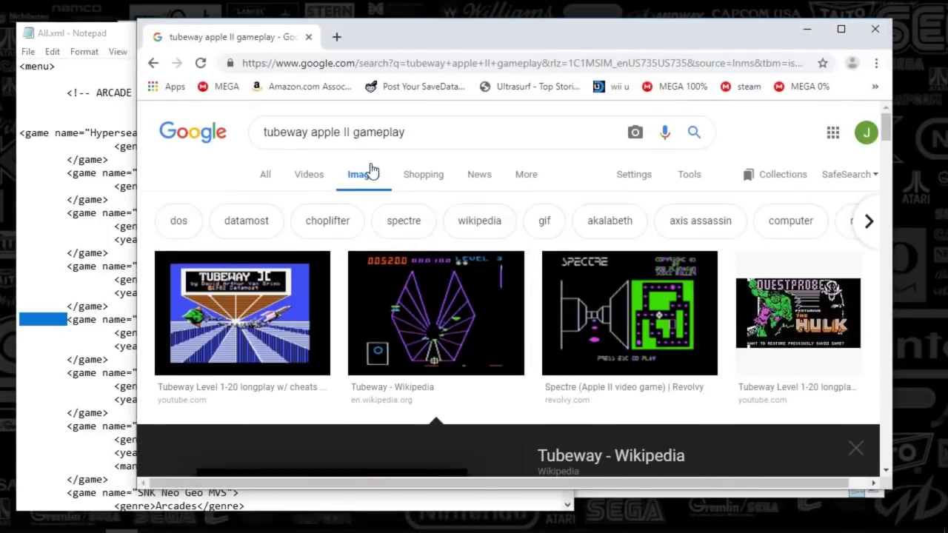
pyautogui.moveTo(314, 132); pyautogui.dragTo(190, 137)
pyautogui.press('BackSpace')
pyautogui.moveTo(398, 136); pyautogui.dragTo(302, 132)
pyautogui.press('BackSpace')
pyautogui.write('year')
pyautogui.press('Return')
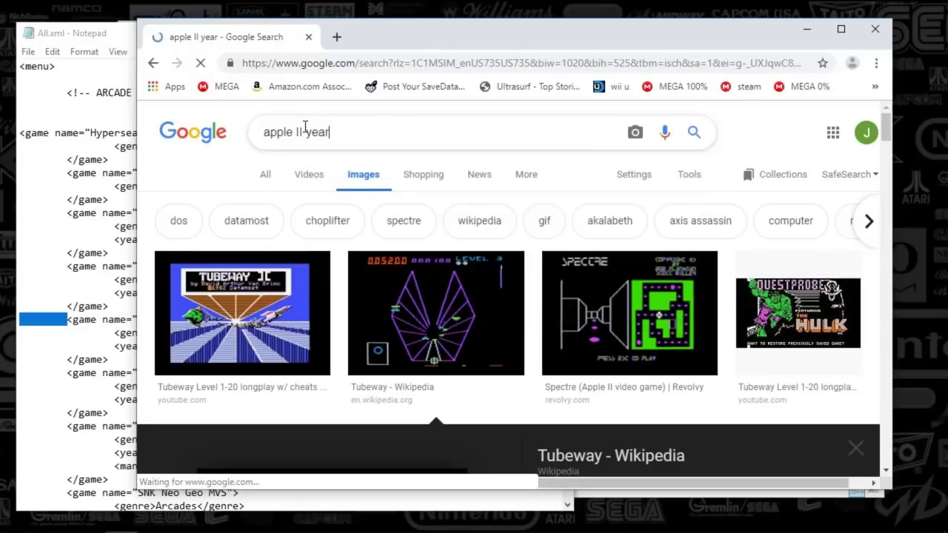
pyautogui.click(266, 178)
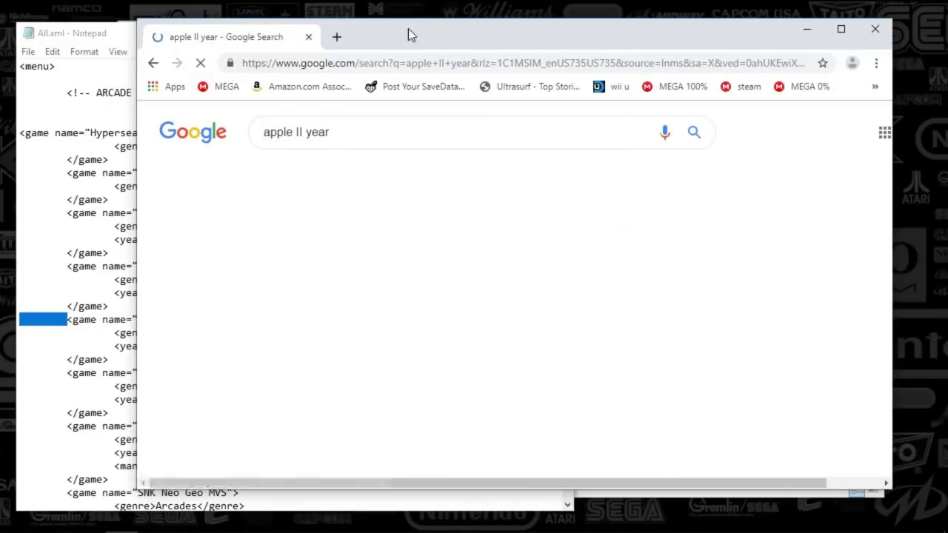
pyautogui.moveTo(408, 30); pyautogui.dragTo(833, 29)
# - Duplicate the complete DICE game entry in All.xml directly below the original
pyautogui.click(344, 271)
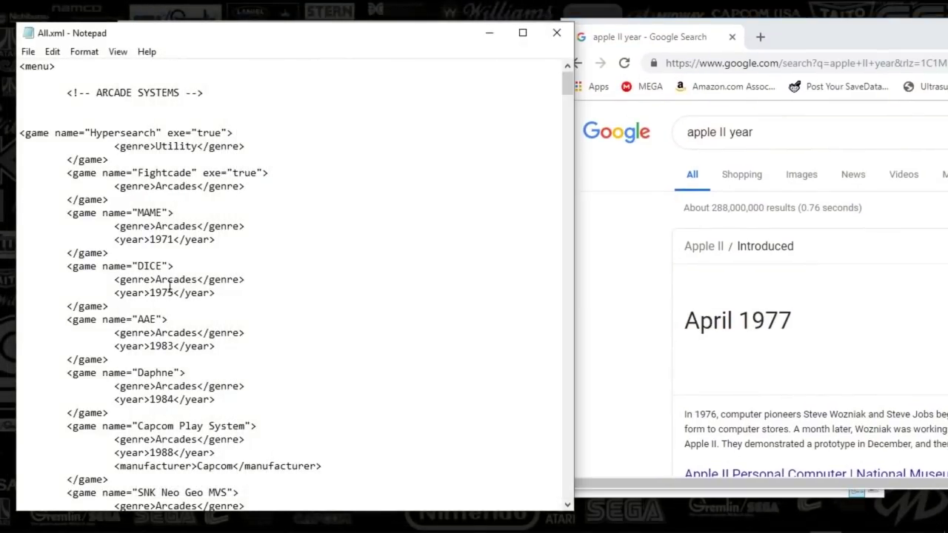
pyautogui.moveTo(227, 299); pyautogui.dragTo(31, 289)
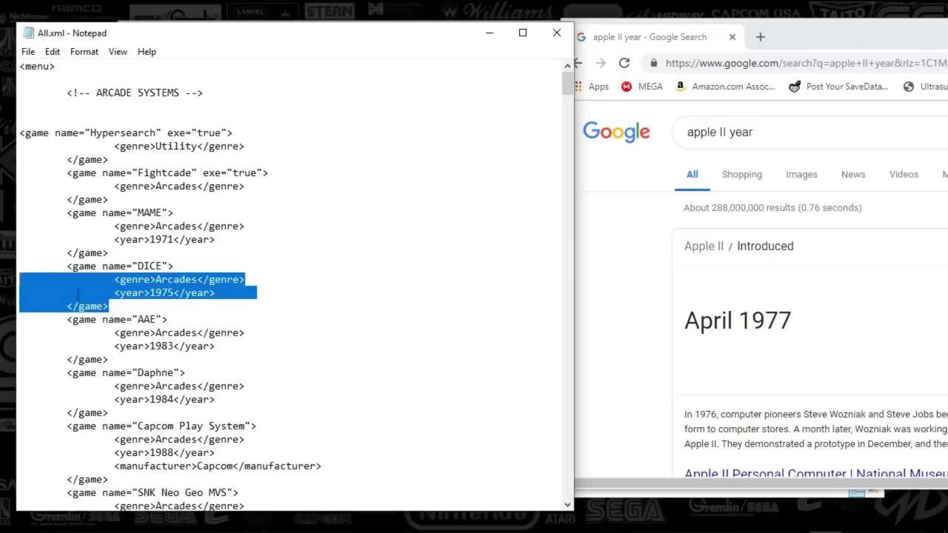
pyautogui.click(232, 295)
pyautogui.moveTo(232, 296); pyautogui.dragTo(24, 271)
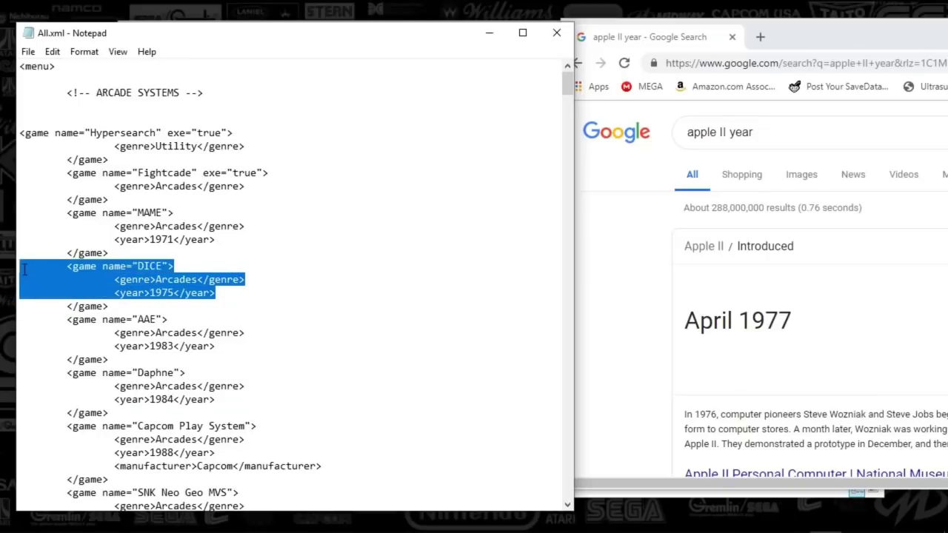
pyautogui.moveTo(117, 307); pyautogui.dragTo(1, 270)
pyautogui.hotkey('ctrl', 'c')
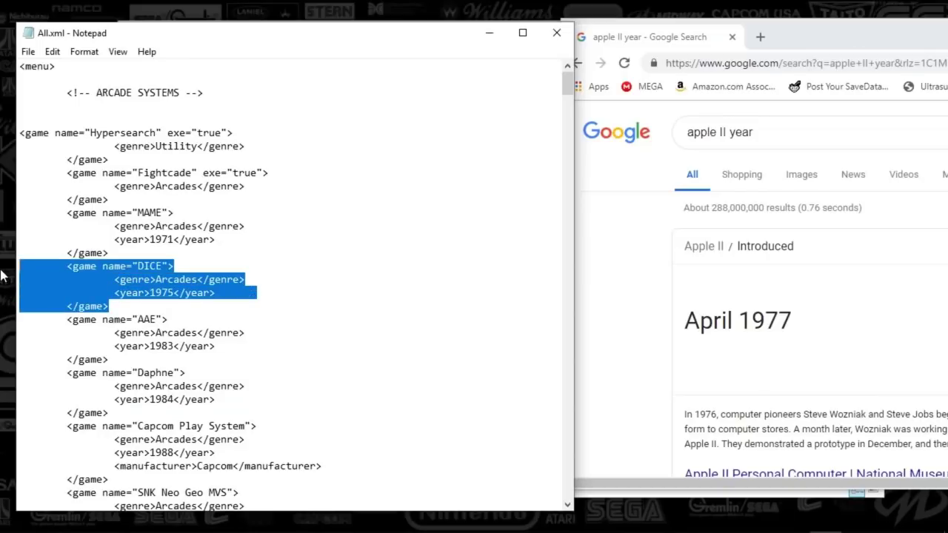
pyautogui.click(120, 306)
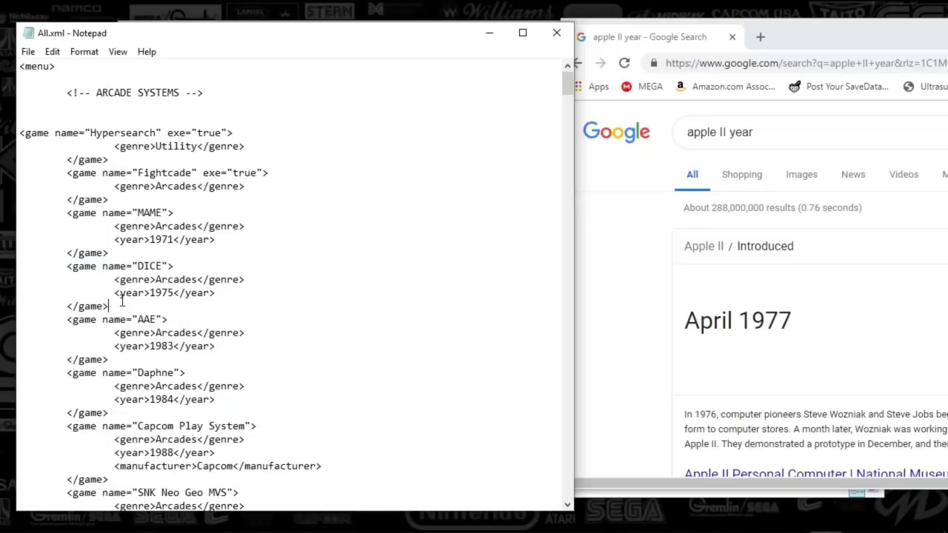
pyautogui.press('Return')
pyautogui.hotkey('ctrl', 'v')
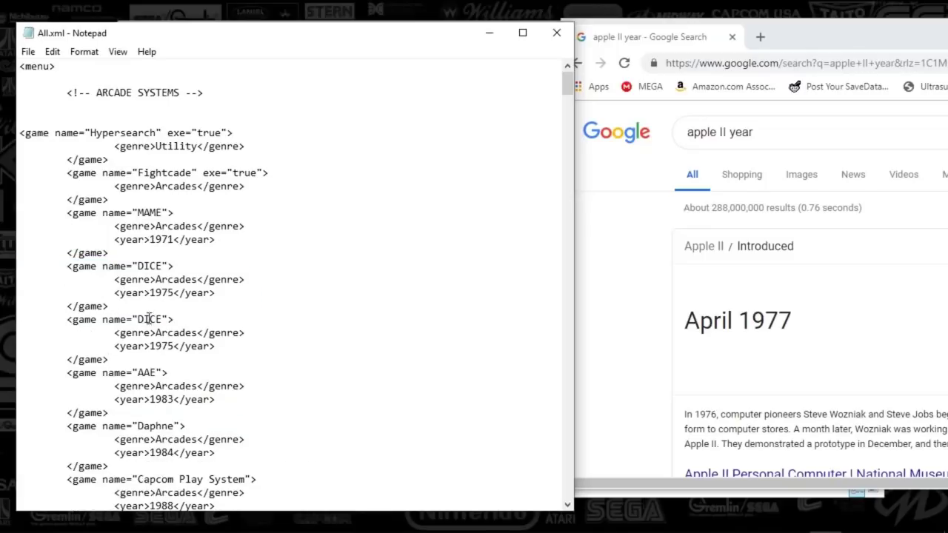
# - Change the duplicated entry's name to Apple II, its genre to Computers and its year to 1977
pyautogui.moveTo(161, 321); pyautogui.dragTo(138, 317)
pyautogui.write('Apple II')
pyautogui.moveTo(197, 333); pyautogui.dragTo(158, 333)
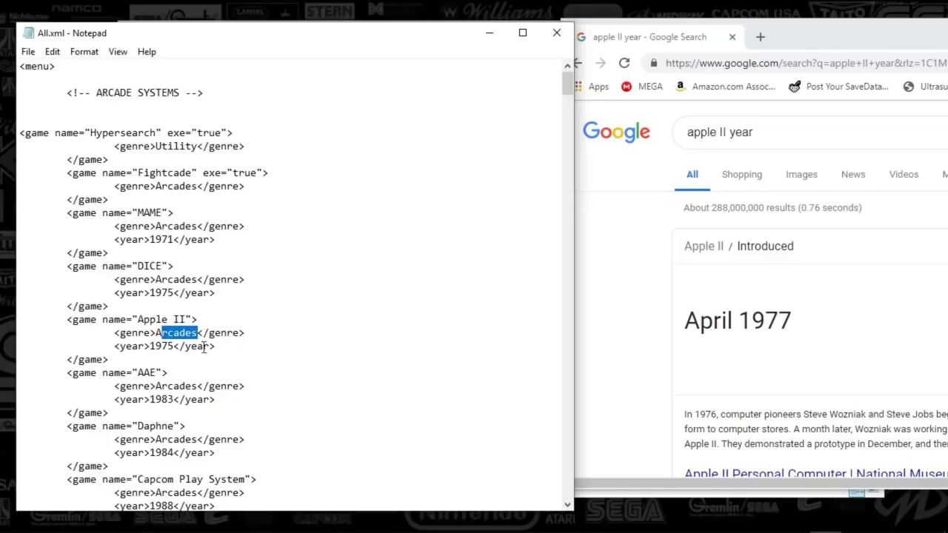
pyautogui.press('BackSpace')
pyautogui.press('BackSpace')
pyautogui.write('Computer')
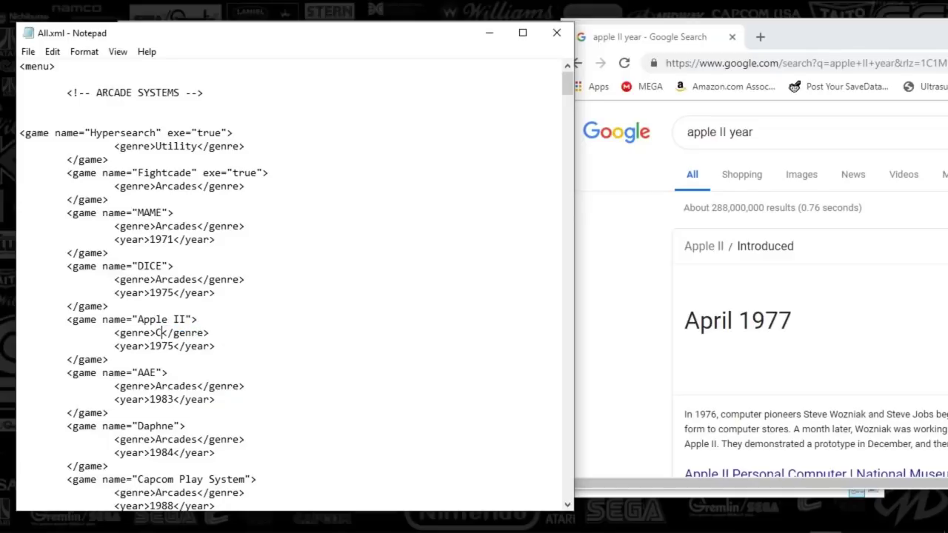
pyautogui.write('s')
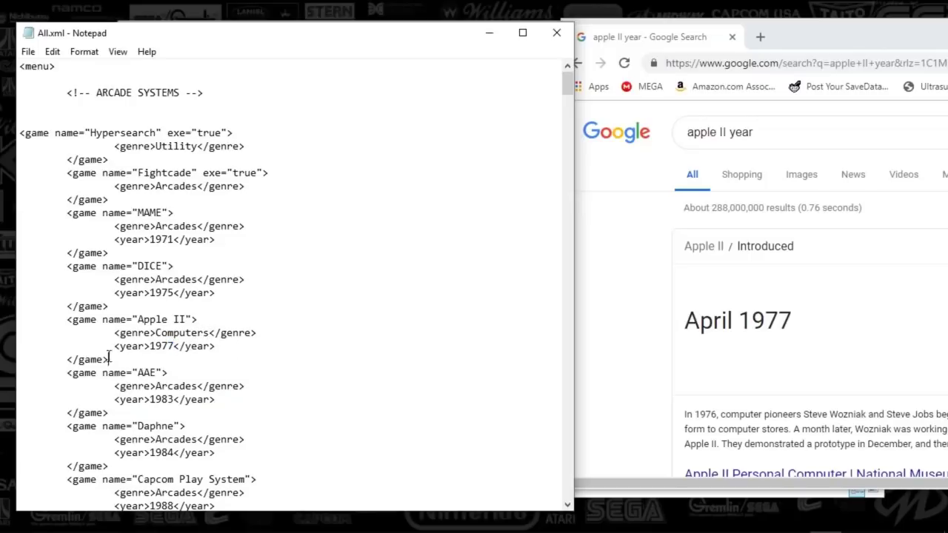
# - Copy the Apple II entry and delete it from the arcade systems section of All.xml
pyautogui.moveTo(119, 359); pyautogui.dragTo(43, 319)
pyautogui.hotkey('ctrl', 'c')
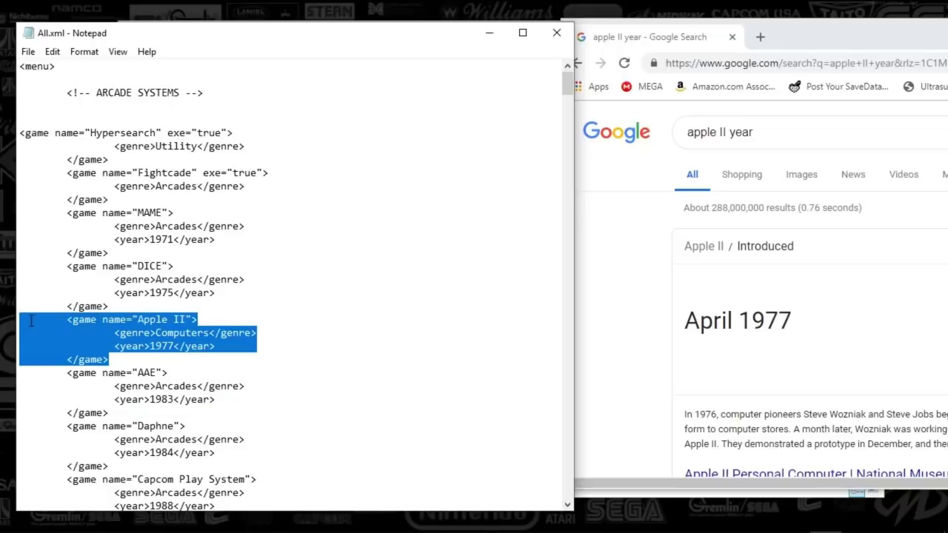
pyautogui.press('Delete')
pyautogui.press('BackSpace')
pyautogui.moveTo(197, 279); pyautogui.dragTo(168, 279)
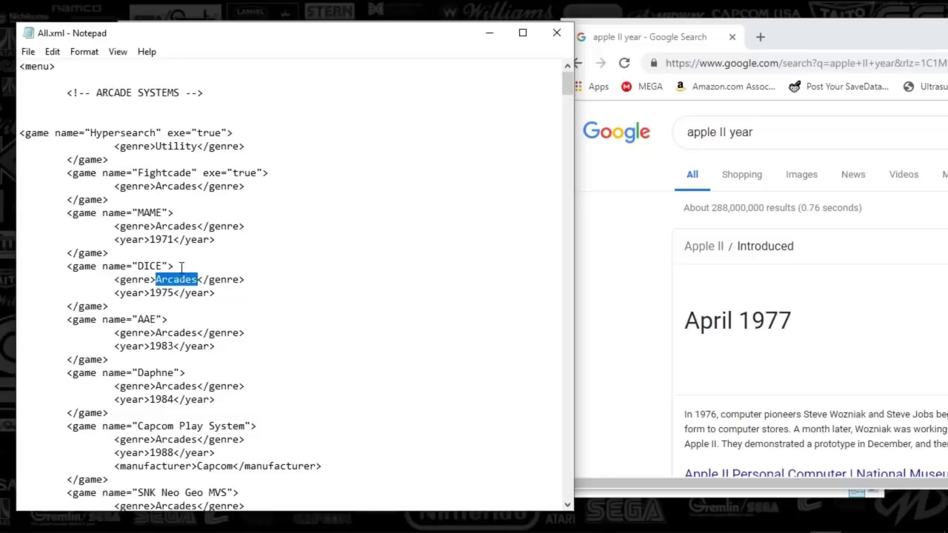
pyautogui.moveTo(196, 341); pyautogui.dragTo(128, 332)
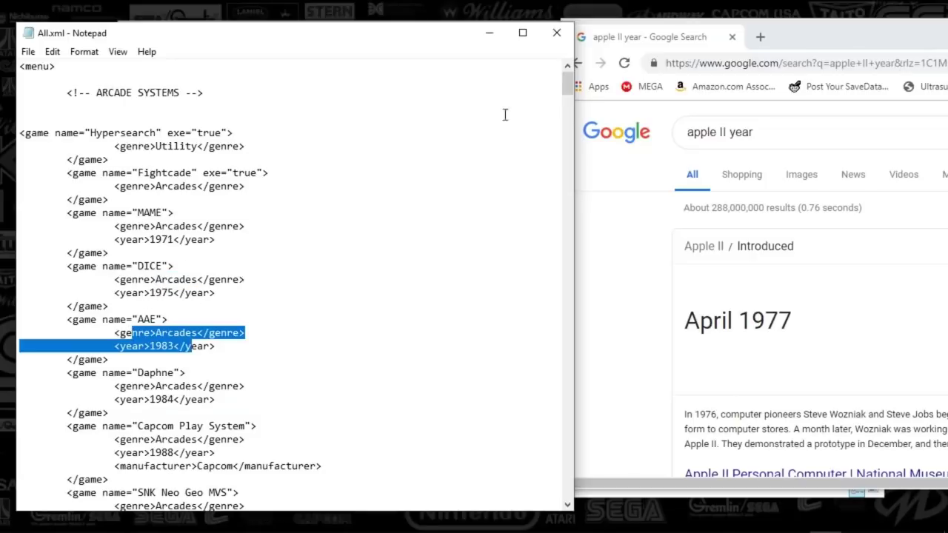
pyautogui.moveTo(565, 88); pyautogui.dragTo(510, 75)
pyautogui.click(356, 259)
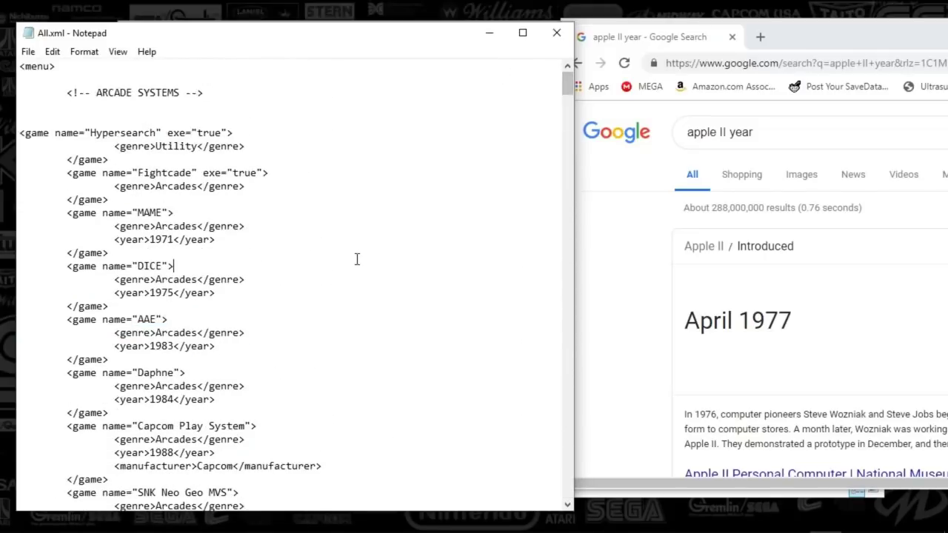
# - Search All.xml for "computer" to reach the home computer systems section, and close the search
pyautogui.hotkey('ctrl', 'f')
pyautogui.write('compute')
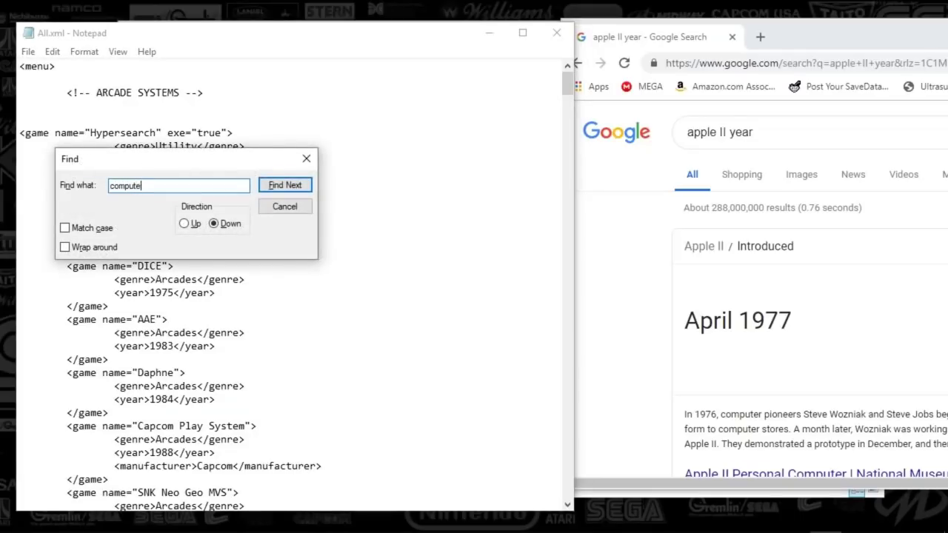
pyautogui.write('r')
pyautogui.press('Return')
pyautogui.click(306, 159)
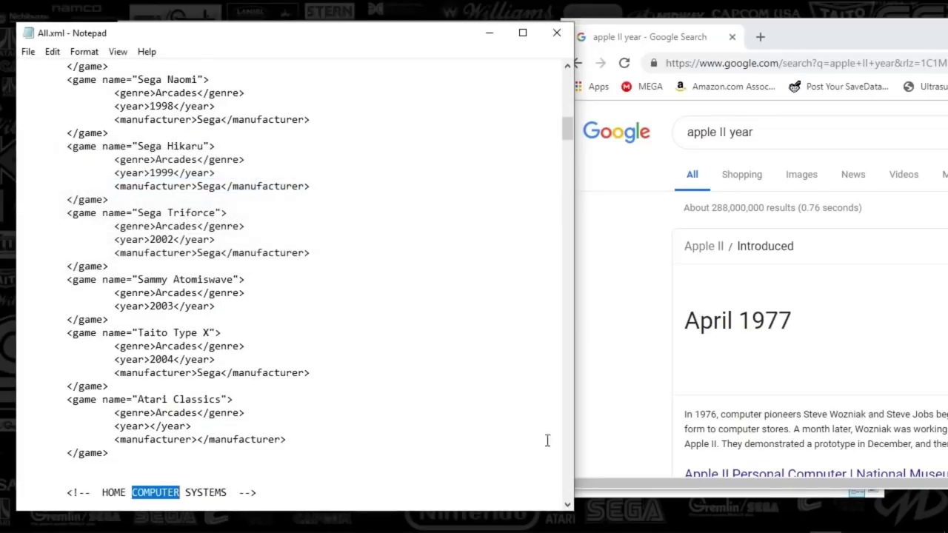
# - Paste the Apple II entry between the PC Games and Microsoft MS-DOS entries in the home computer systems section
pyautogui.click(569, 507)
pyautogui.click(569, 506)
pyautogui.scroll(-10, 449, 466)
pyautogui.scroll(10, 446, 462)
pyautogui.click(568, 507)
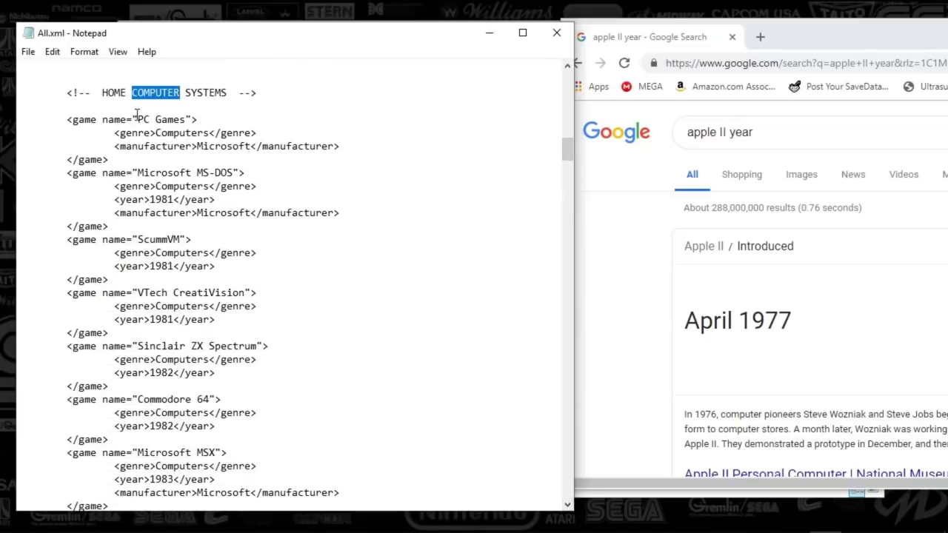
pyautogui.click(111, 159)
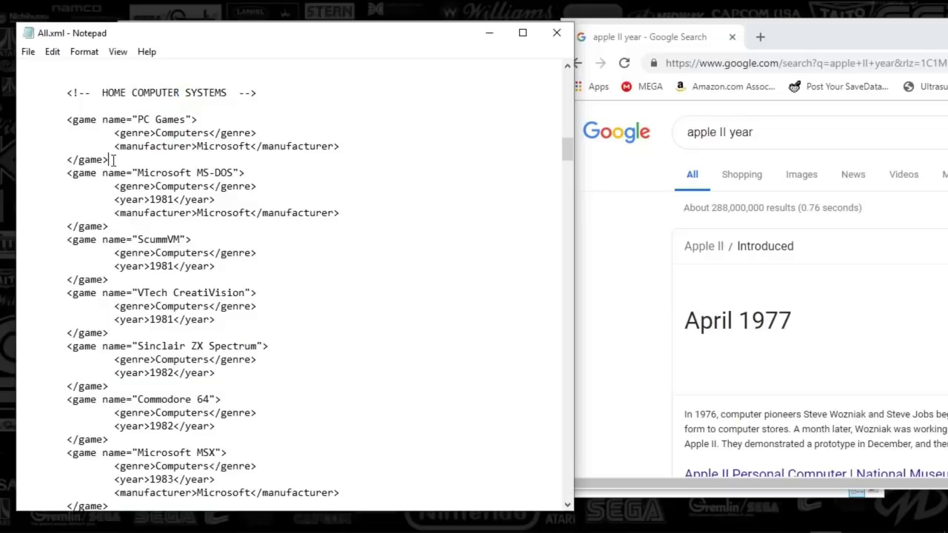
pyautogui.press('Return')
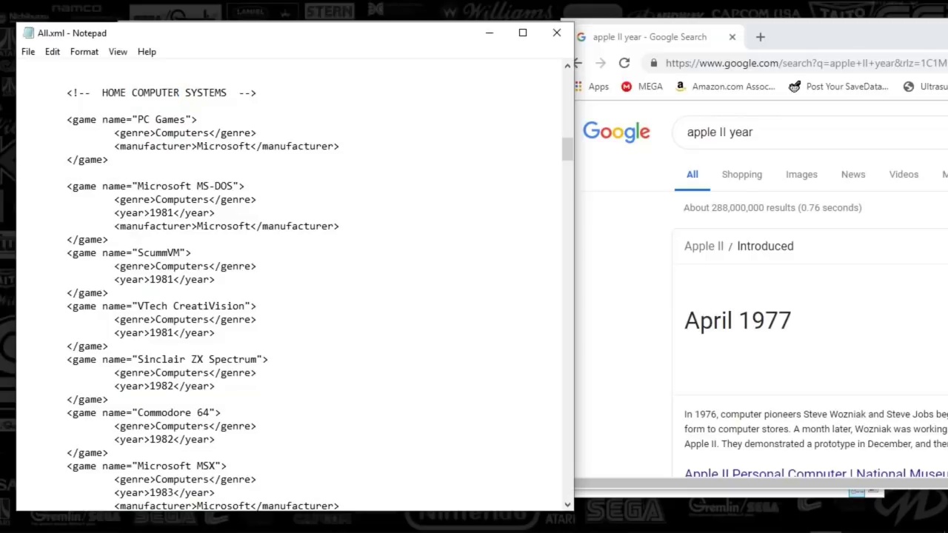
pyautogui.hotkey('ctrl', 'v')
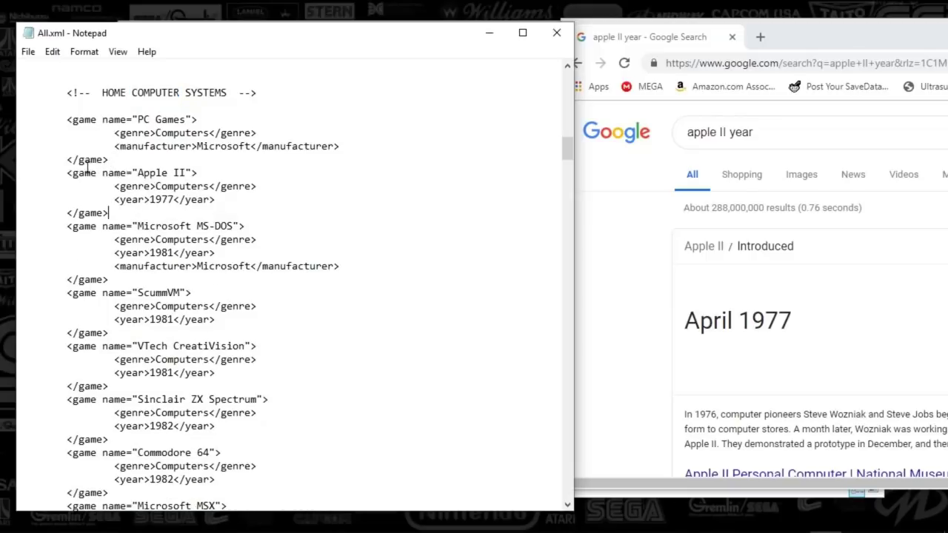
# - Check the Apple II entry's tags, name, genre and year, and copy the whole entry
pyautogui.moveTo(77, 159); pyautogui.dragTo(110, 157)
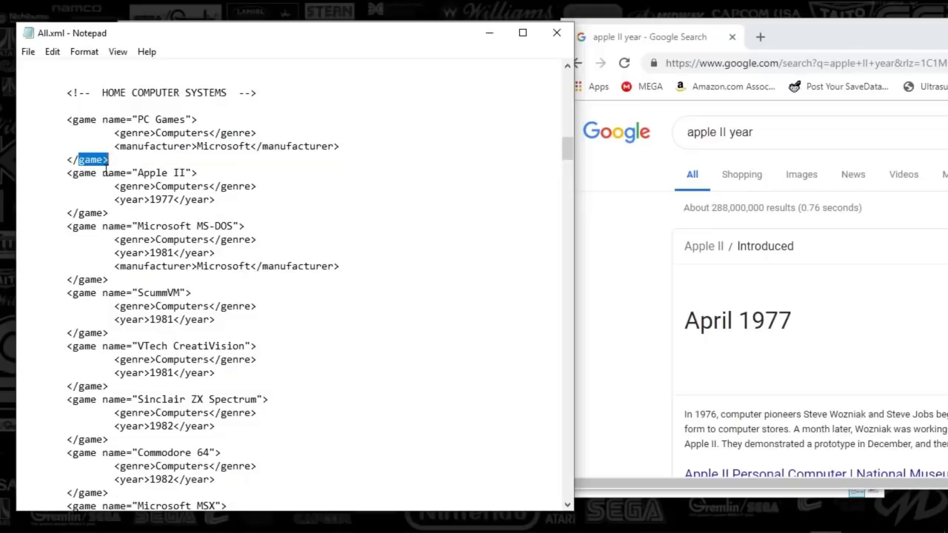
pyautogui.moveTo(77, 212); pyautogui.dragTo(127, 213)
pyautogui.moveTo(130, 172); pyautogui.dragTo(228, 187)
pyautogui.moveTo(145, 199); pyautogui.dragTo(197, 199)
pyautogui.moveTo(110, 213); pyautogui.dragTo(4, 177)
pyautogui.hotkey('ctrl', 'c')
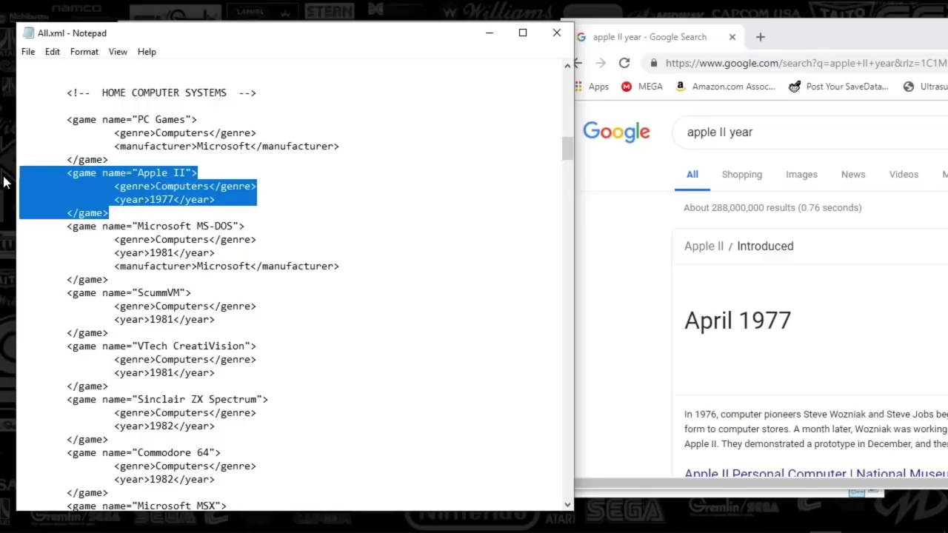
# - Save the changes to All.xml and close the file
pyautogui.click(141, 174)
pyautogui.click(28, 52)
pyautogui.click(41, 101)
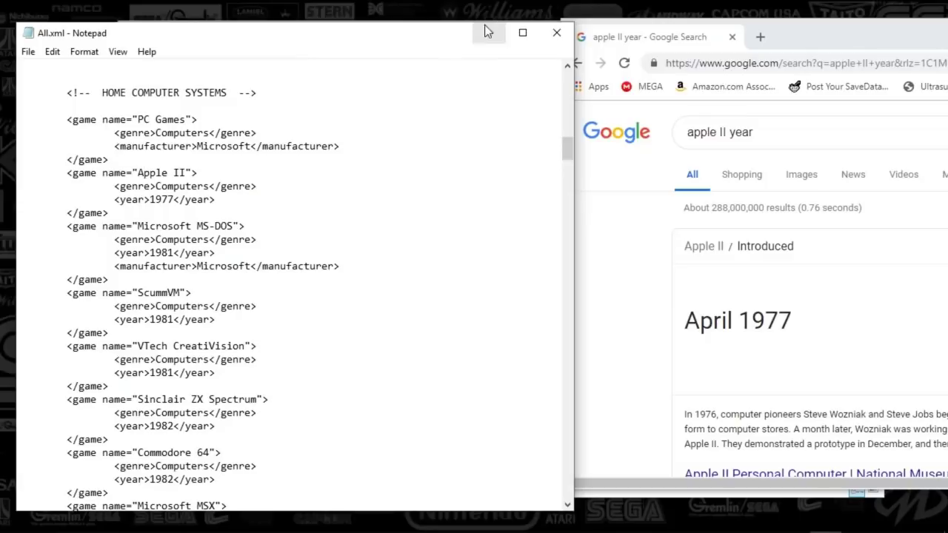
pyautogui.click(557, 32)
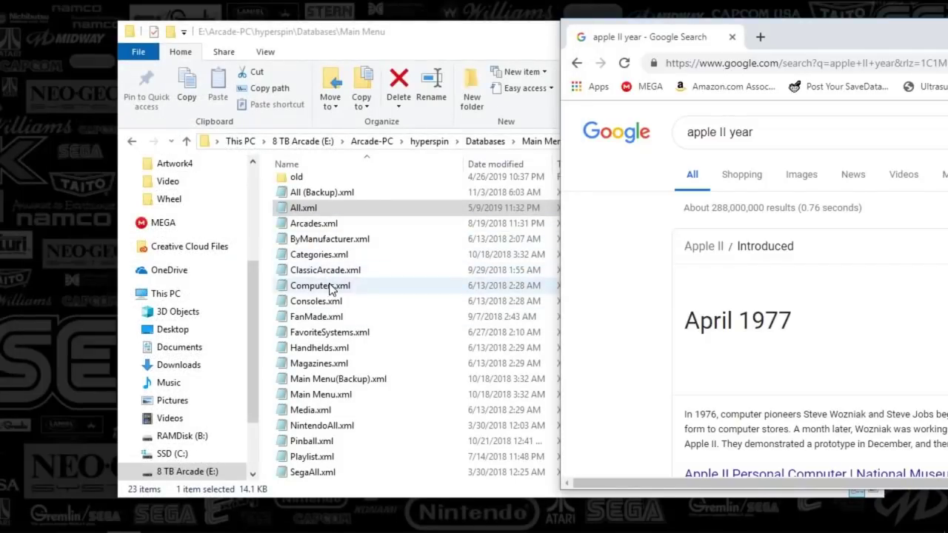
# - Open Computers.xml from the Main Menu folder for editing in Notepad
pyautogui.click(320, 286)
pyautogui.rightClick(327, 285)
pyautogui.click(358, 194)
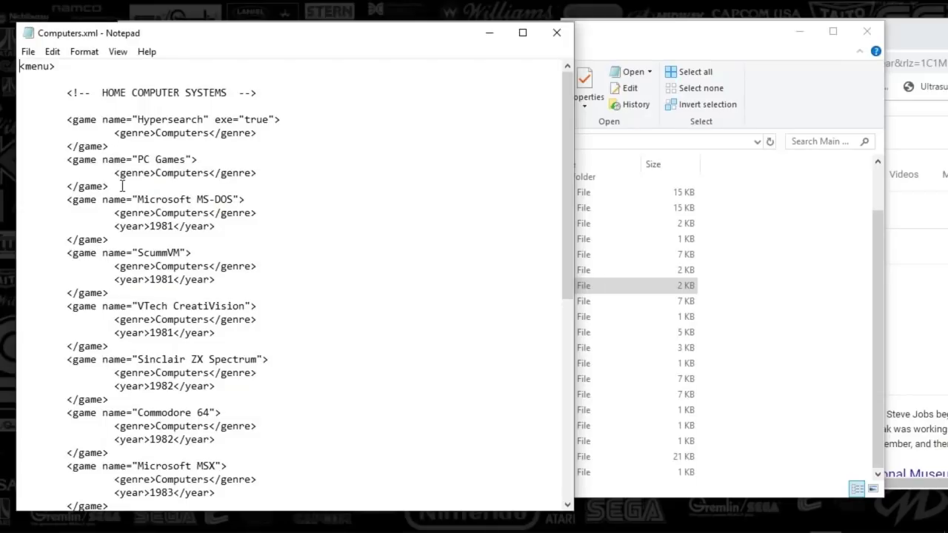
# - Paste the Apple II entry between the PC Games and Microsoft MS-DOS entries and check its opening and closing tags
pyautogui.hotkey('ctrl', 'v')
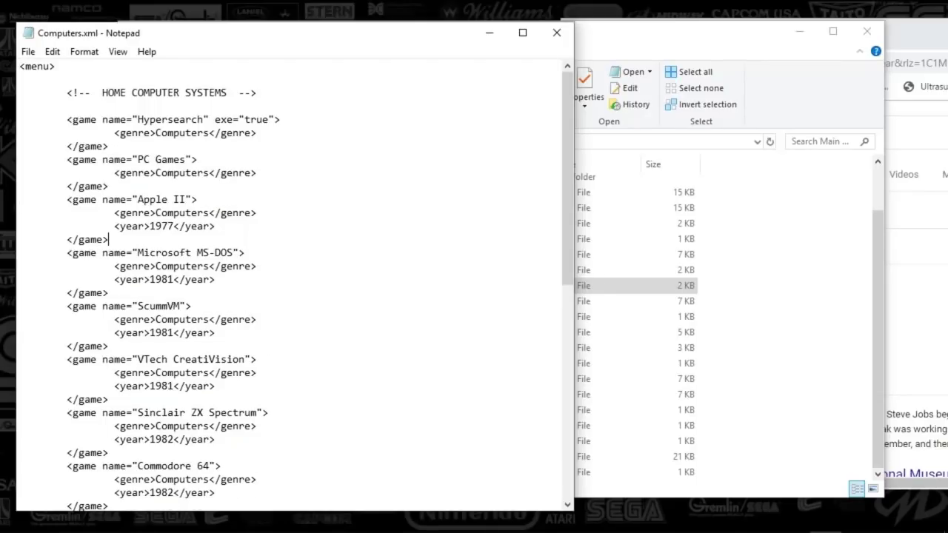
pyautogui.moveTo(126, 186); pyautogui.dragTo(63, 190)
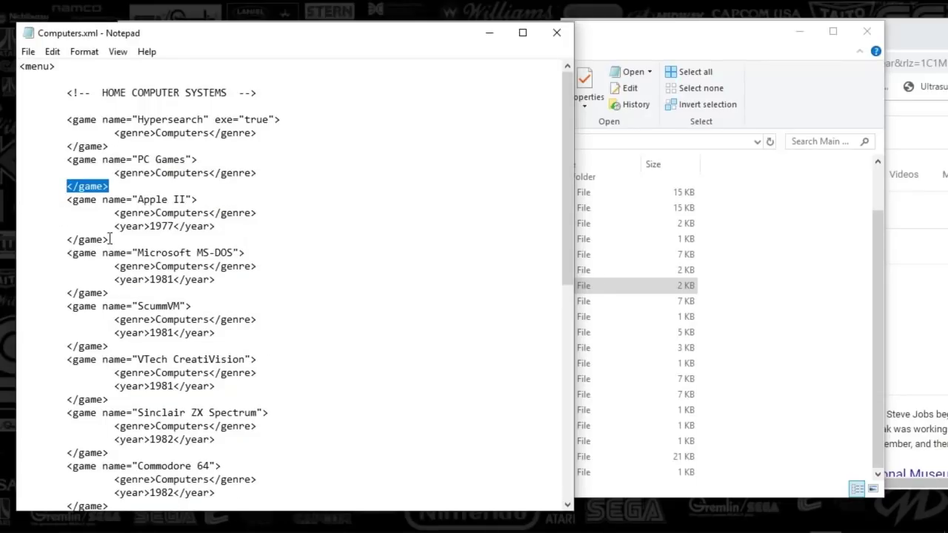
pyautogui.moveTo(114, 239); pyautogui.dragTo(57, 240)
pyautogui.moveTo(72, 199); pyautogui.dragTo(197, 222)
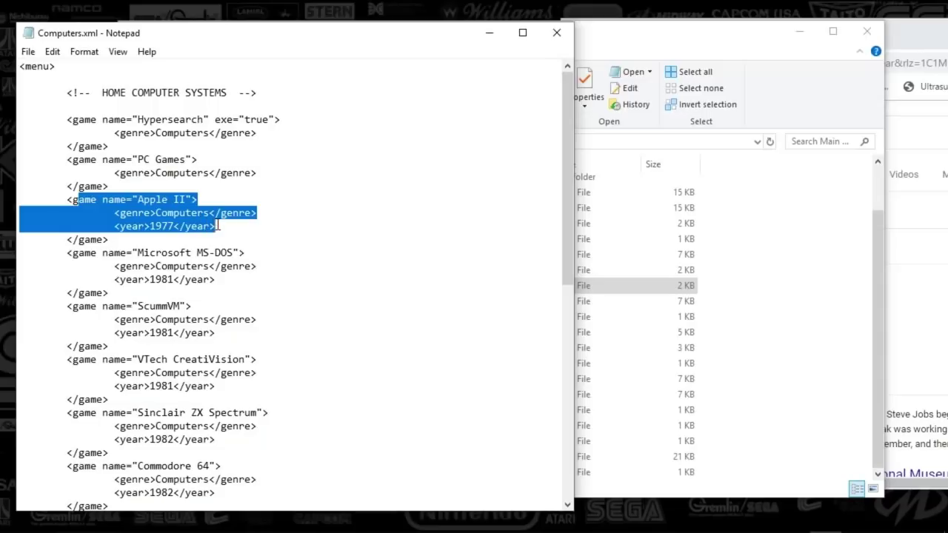
pyautogui.click(219, 226)
pyautogui.moveTo(150, 199); pyautogui.dragTo(229, 226)
pyautogui.click(247, 253)
# - Save the changes to Computers.xml and close the file
pyautogui.click(34, 55)
pyautogui.click(34, 99)
pyautogui.click(558, 34)
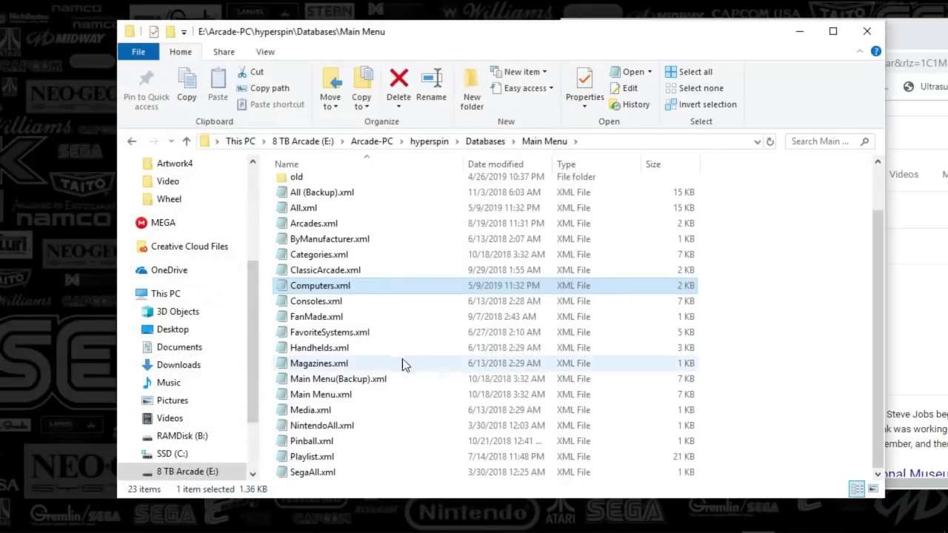
# - Open Main Menu.xml from the Main Menu folder for editing in Notepad
pyautogui.click(319, 395)
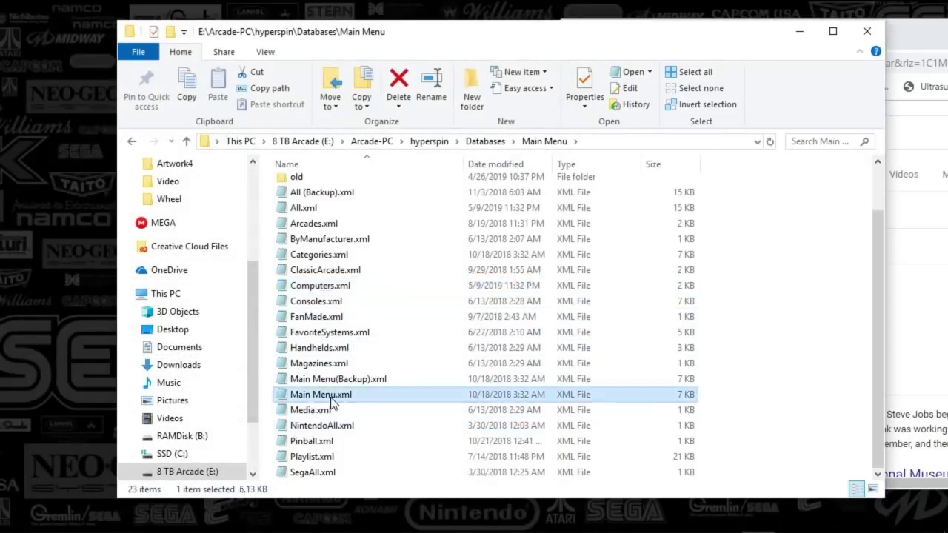
pyautogui.rightClick(326, 396)
pyautogui.click(366, 58)
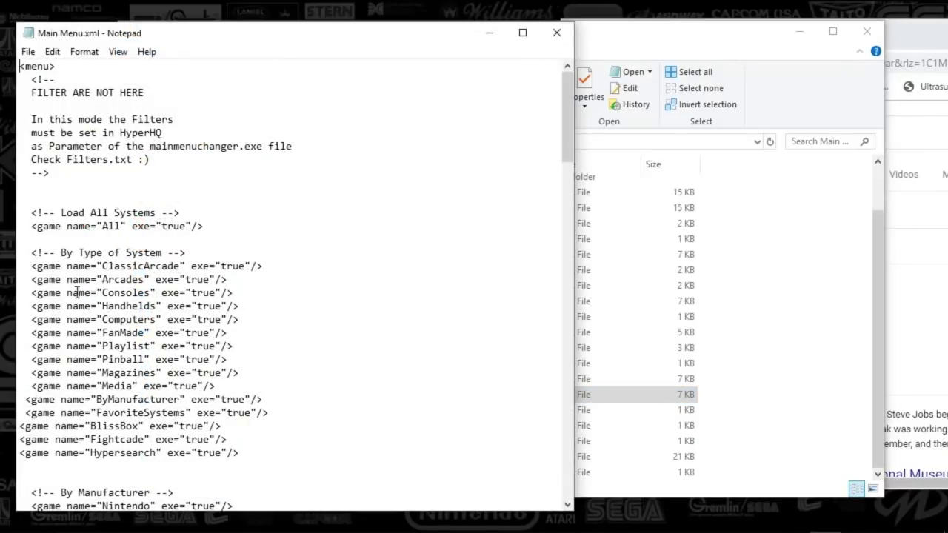
# - Add the line <game name="Apple II" enabled="0"/> below the 3D NES entry at the end of the Enable Hypersearch list
pyautogui.moveTo(94, 319); pyautogui.dragTo(191, 311)
pyautogui.moveTo(567, 132); pyautogui.dragTo(560, 249)
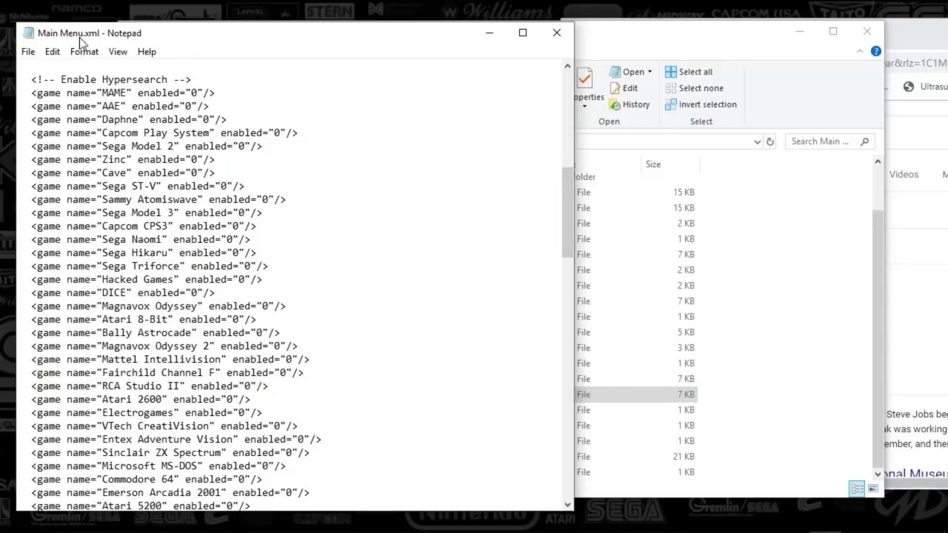
pyautogui.moveTo(569, 199); pyautogui.dragTo(527, 460)
pyautogui.moveTo(20, 479); pyautogui.dragTo(3, 471)
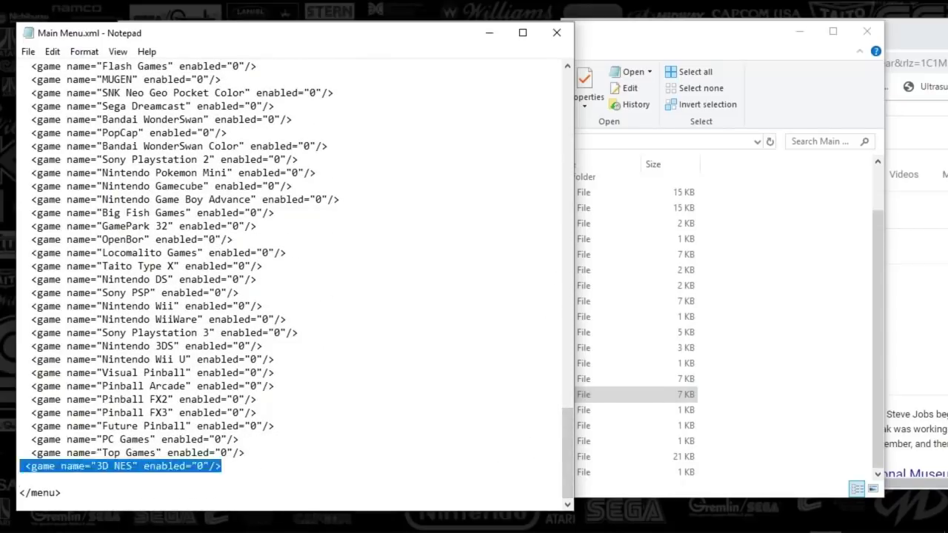
pyautogui.click(30, 483)
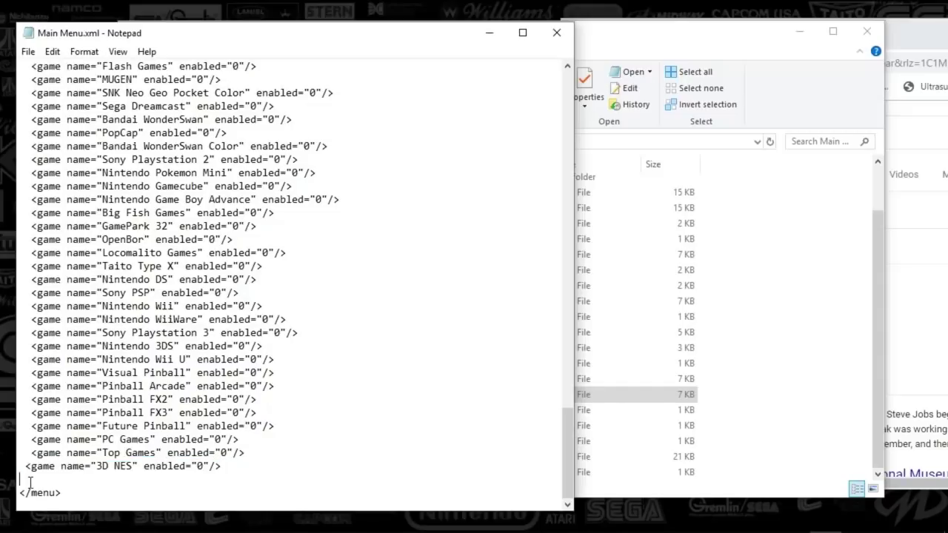
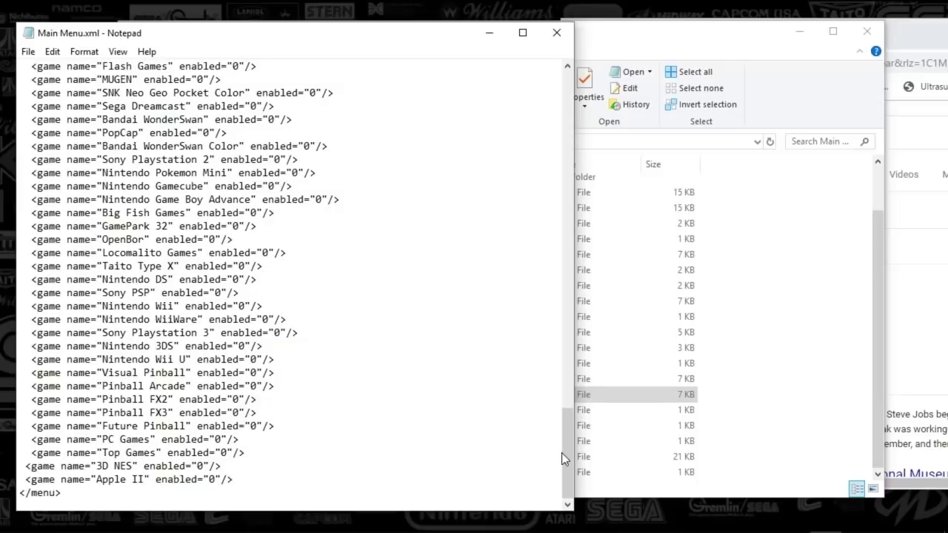
# - Save the changes to Main Menu.xml and close the file
pyautogui.moveTo(564, 455); pyautogui.dragTo(601, 157)
pyautogui.click(27, 51)
pyautogui.click(48, 97)
pyautogui.click(556, 32)
# - Go up from the Main Menu database folder to the main hyperspin folder
pyautogui.moveTo(506, 34); pyautogui.dragTo(398, 40)
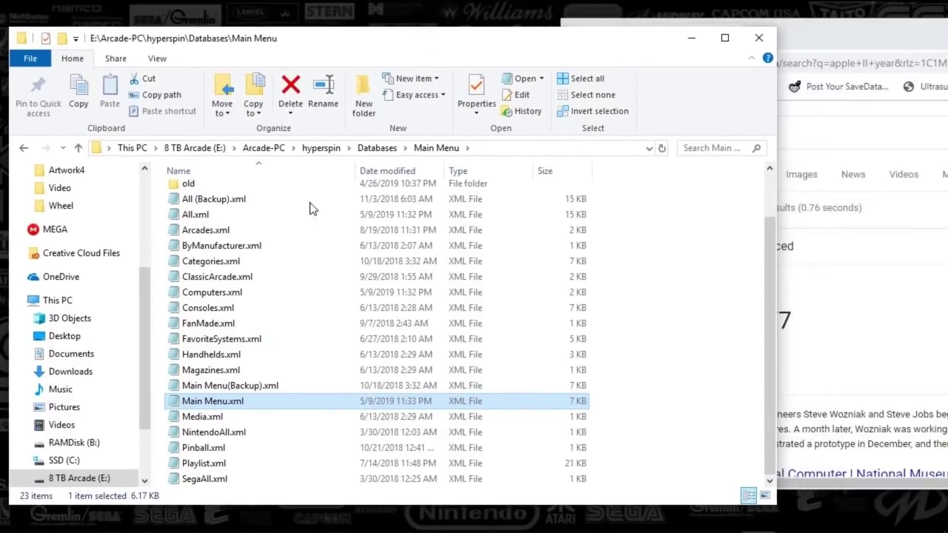
pyautogui.click(379, 149)
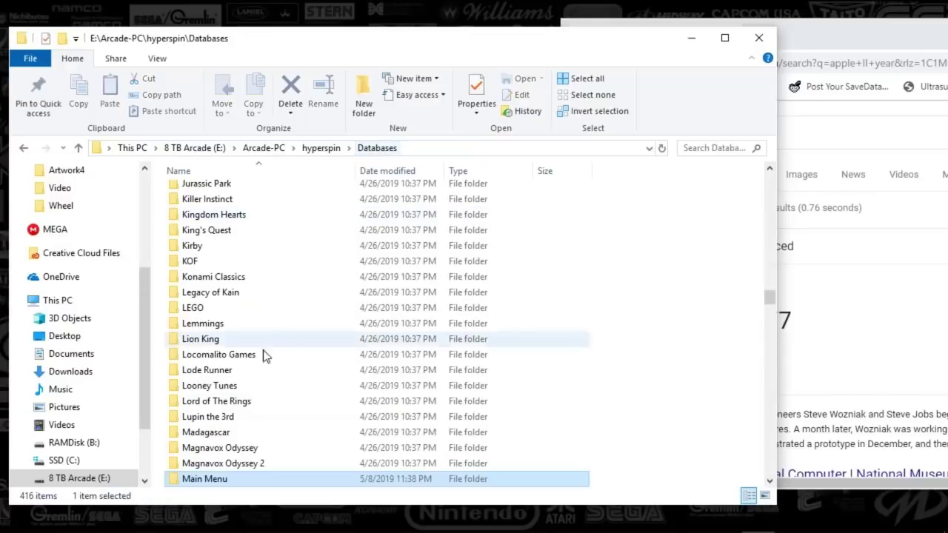
pyautogui.click(321, 148)
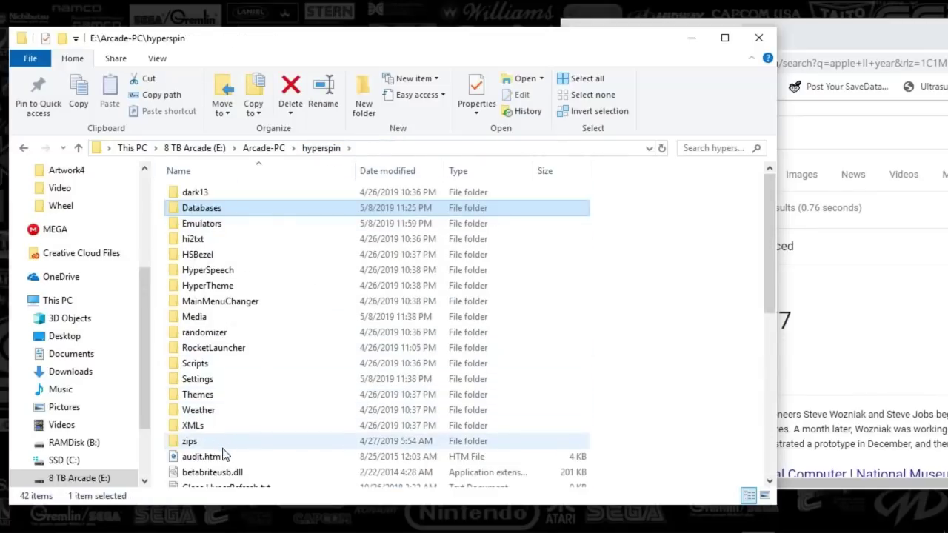
# - Open the hyperspin Settings folder and review the emulator paths and options in Microsoft MS-DOS.ini, closing the file without changes
pyautogui.click(207, 379)
pyautogui.doubleClick(208, 379)
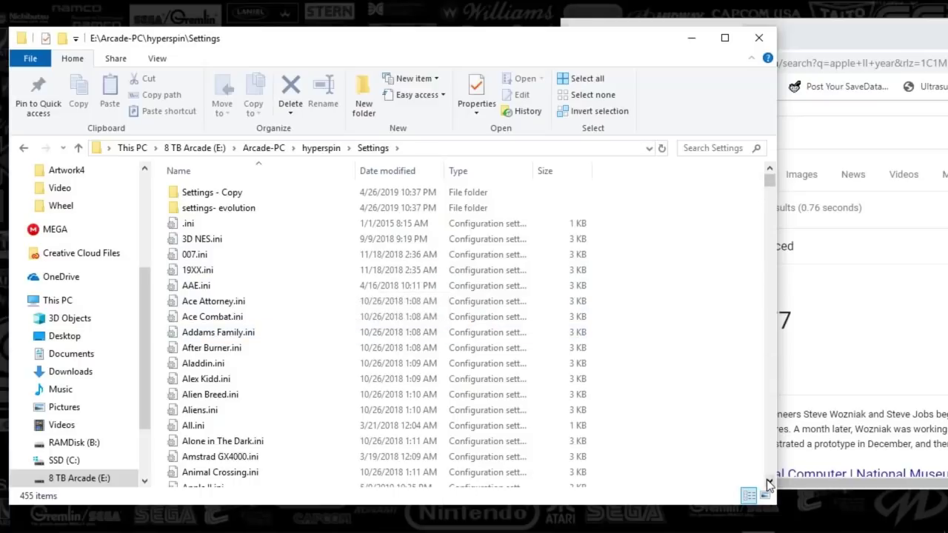
pyautogui.moveTo(770, 485); pyautogui.dragTo(769, 485)
pyautogui.scroll(-6, 622, 419)
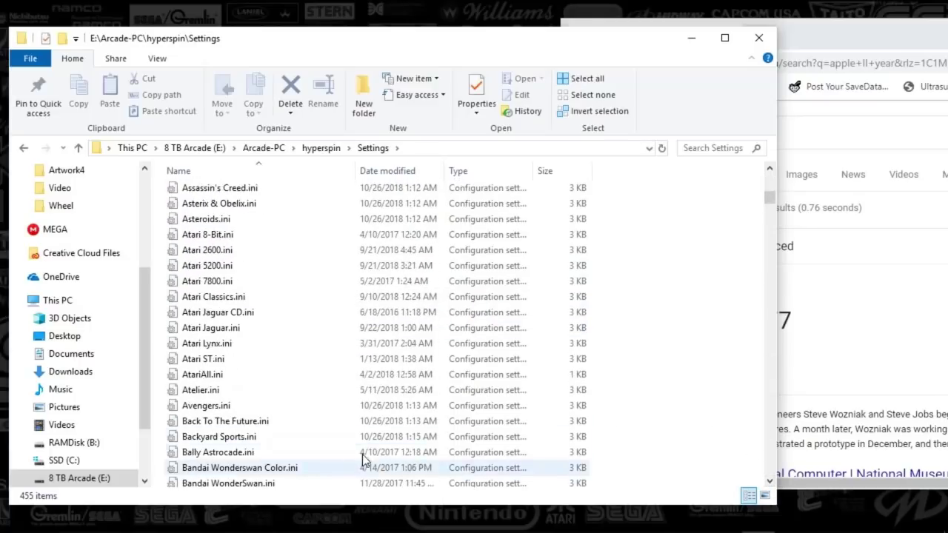
pyautogui.scroll(-6, 319, 429)
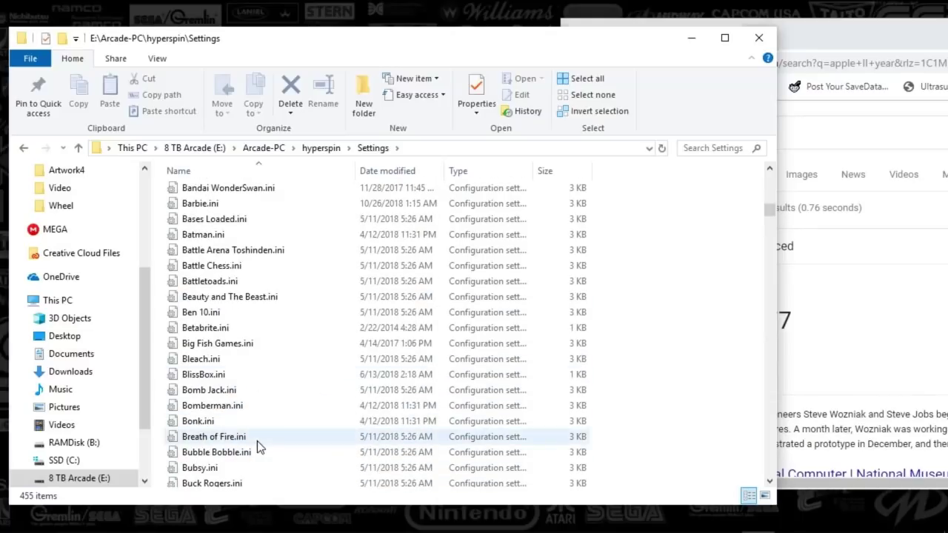
pyautogui.scroll(-6, 258, 442)
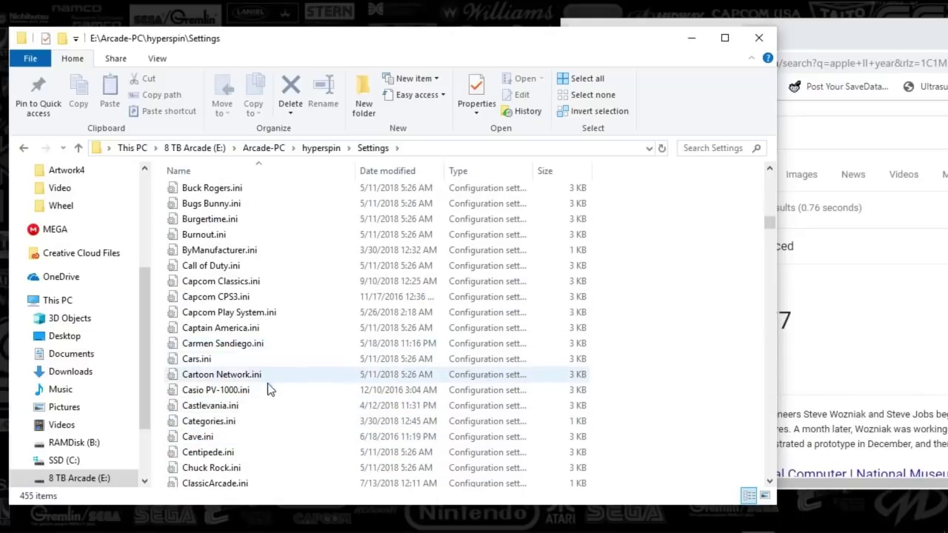
pyautogui.scroll(-10, 261, 356)
pyautogui.scroll(-2, 255, 348)
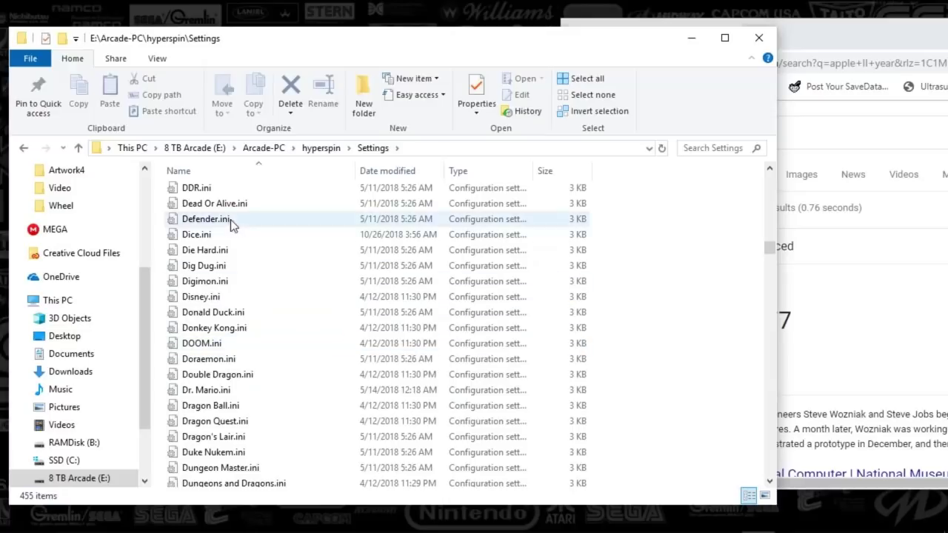
pyautogui.scroll(2, 217, 234)
pyautogui.scroll(4, 217, 234)
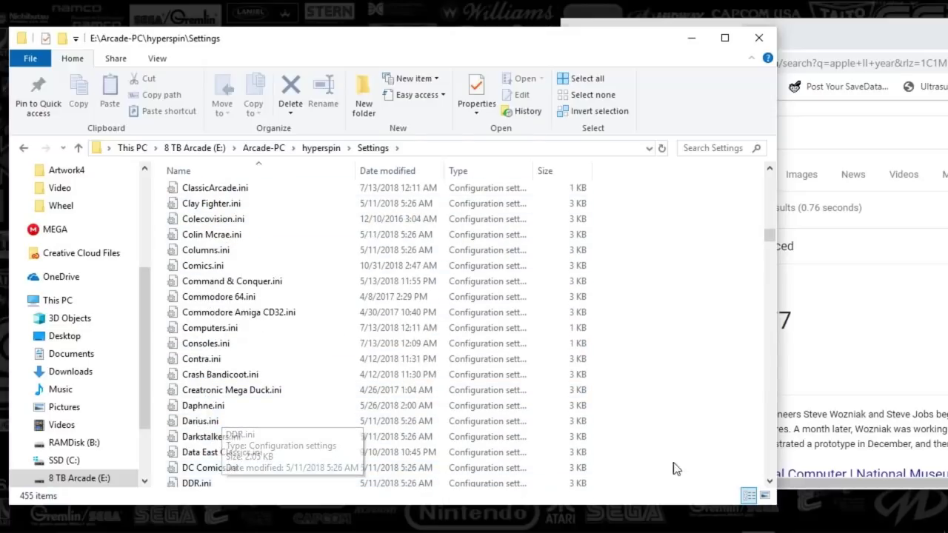
pyautogui.scroll(-20, 726, 383)
pyautogui.scroll(-6, 292, 385)
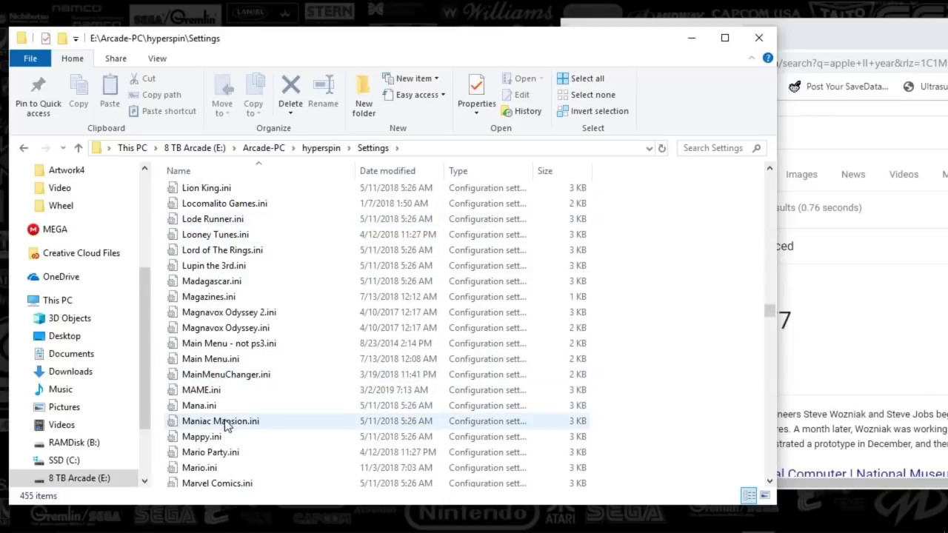
pyautogui.scroll(-6, 221, 415)
pyautogui.scroll(-6, 233, 349)
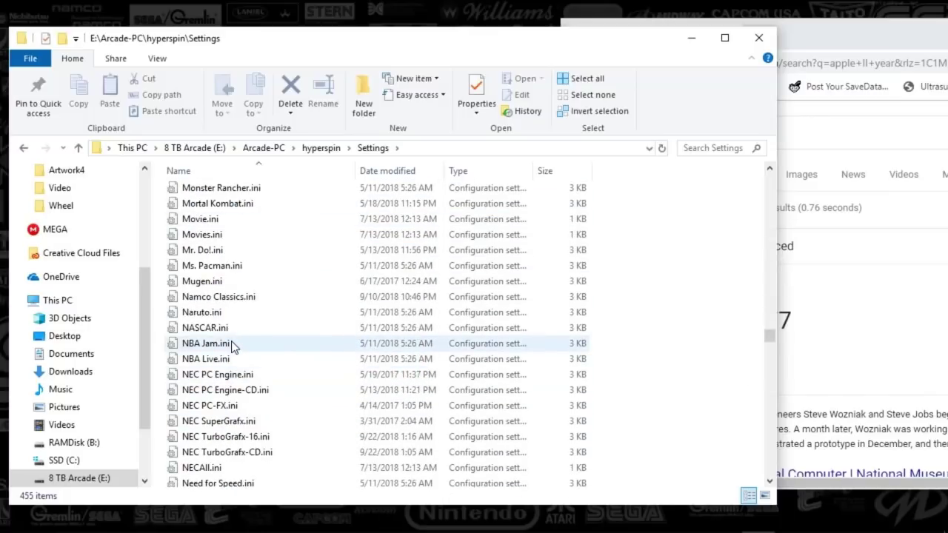
pyautogui.scroll(-6, 252, 430)
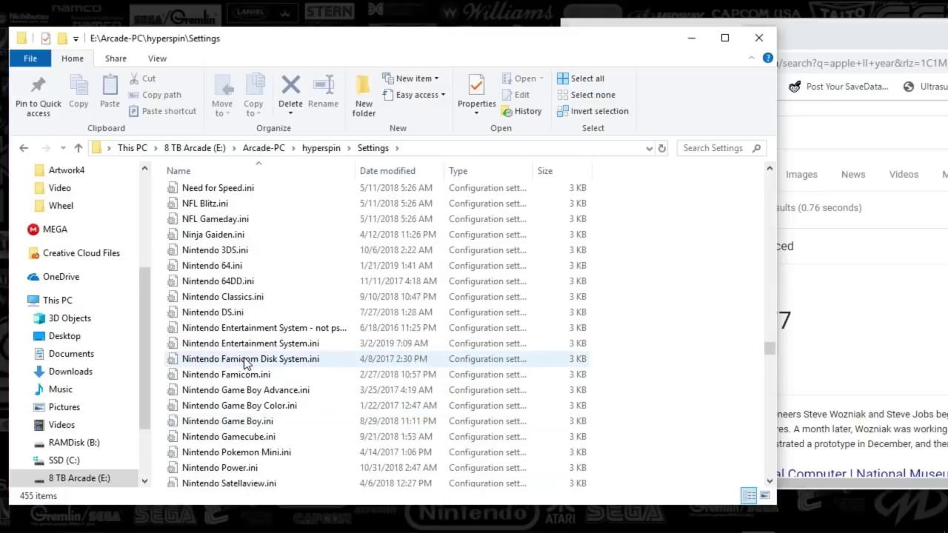
pyautogui.scroll(-6, 247, 361)
pyautogui.scroll(18, 247, 362)
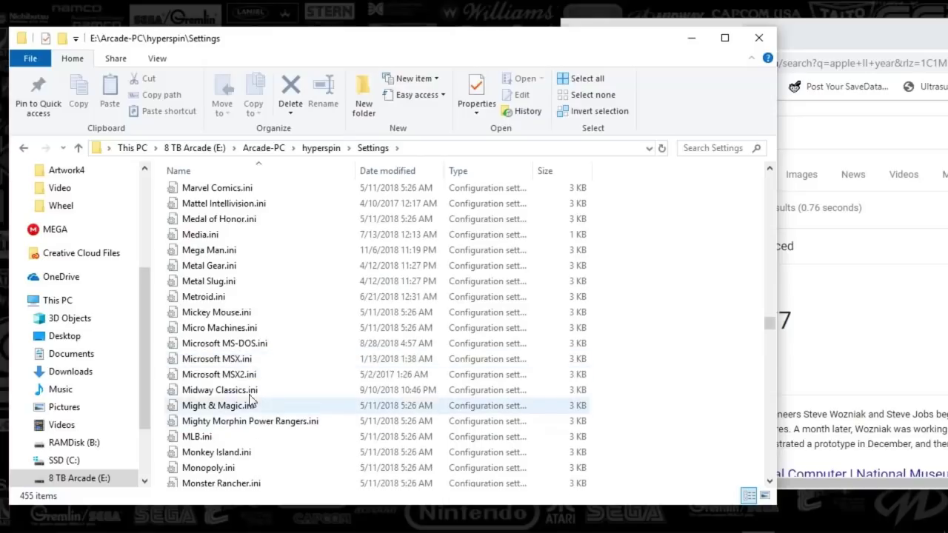
pyautogui.doubleClick(241, 346)
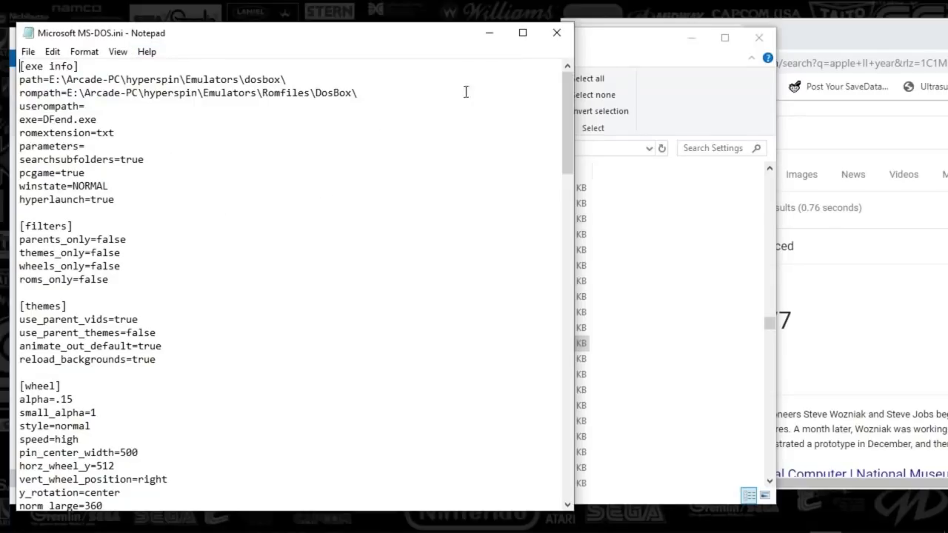
pyautogui.click(557, 33)
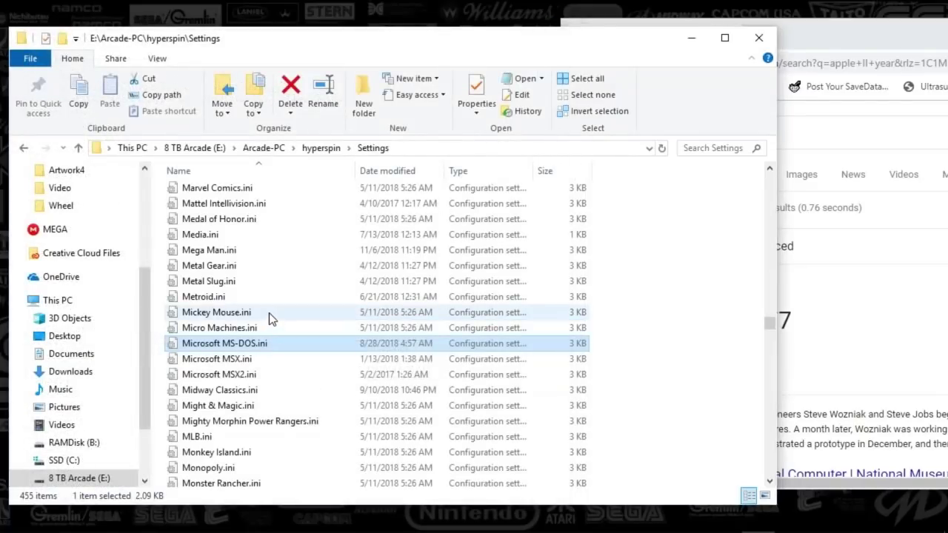
# - Examine the exe info section of Computers.ini in the Settings folder and close the file without changes
pyautogui.scroll(7, 271, 316)
pyautogui.scroll(20, 272, 318)
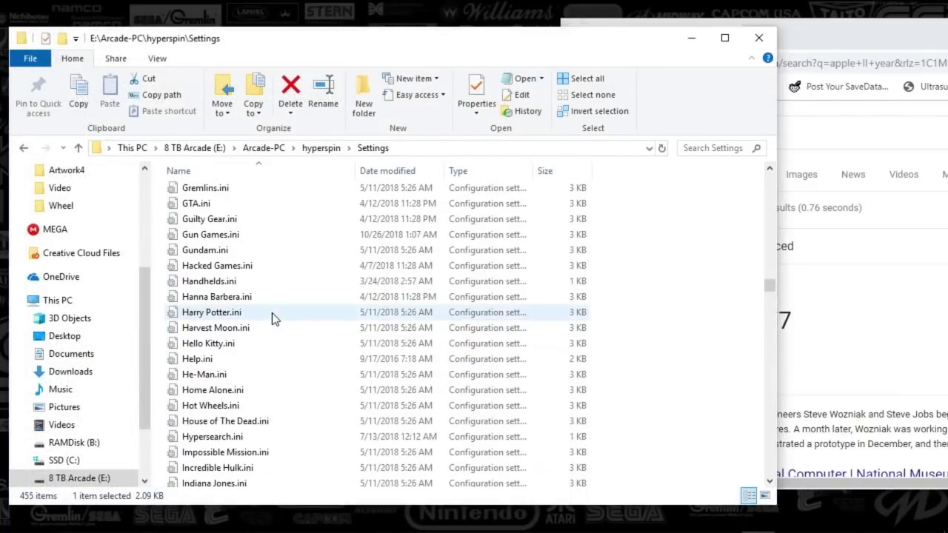
pyautogui.scroll(12, 272, 314)
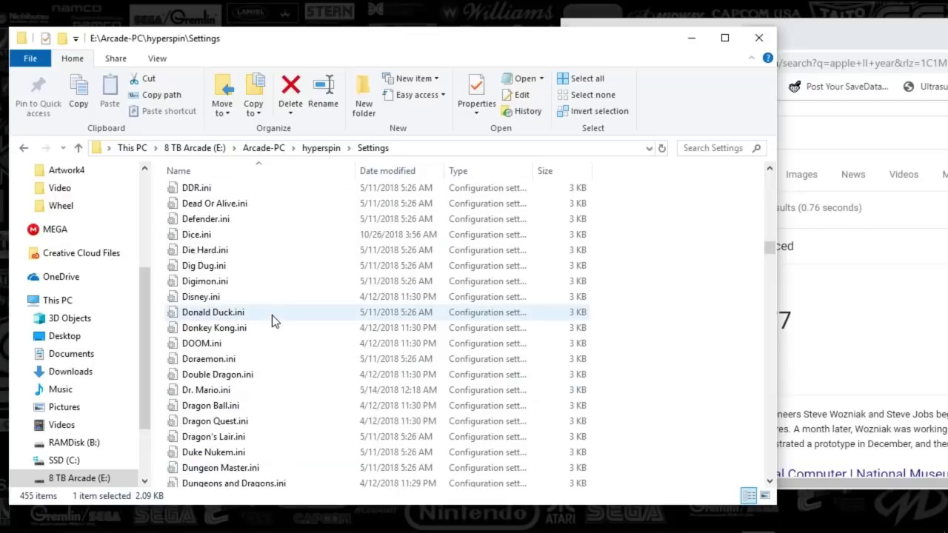
pyautogui.doubleClick(235, 328)
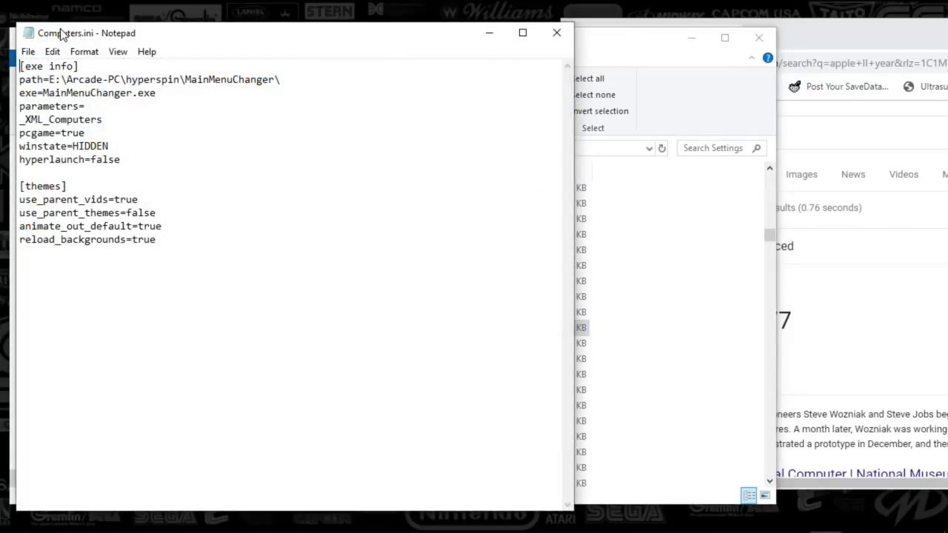
pyautogui.moveTo(32, 92); pyautogui.dragTo(190, 186)
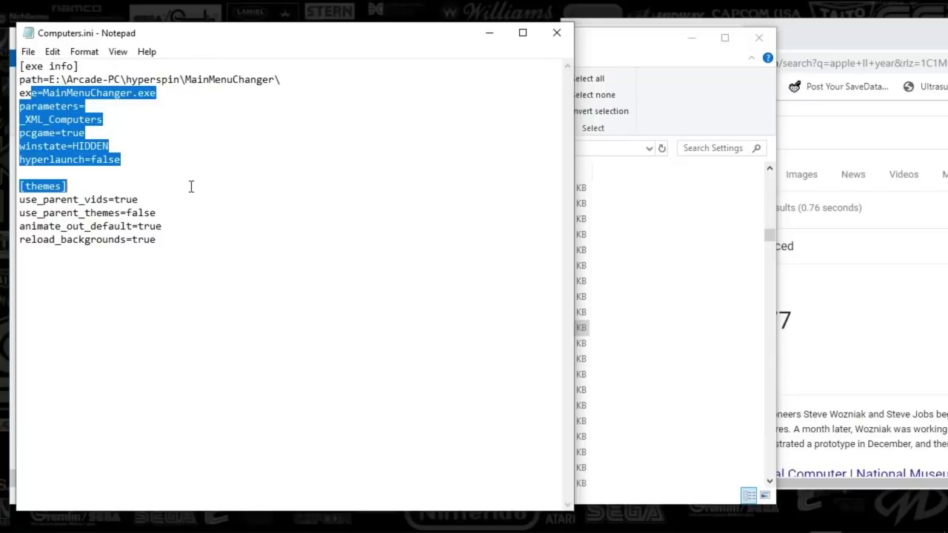
pyautogui.click(282, 182)
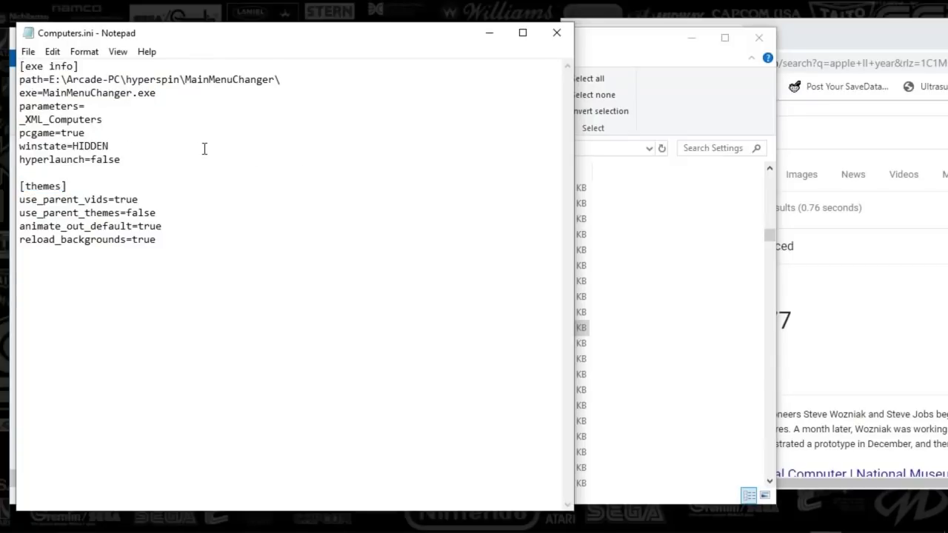
pyautogui.moveTo(37, 67); pyautogui.dragTo(154, 163)
pyautogui.click(155, 163)
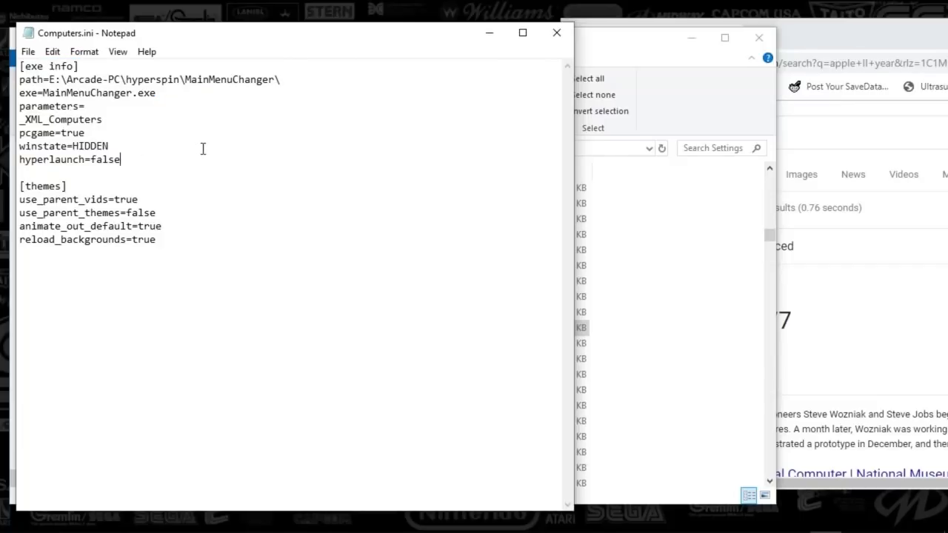
pyautogui.click(556, 33)
# - Minimize the Settings folder window, close the Google search window and launch HyperSpin
pyautogui.click(691, 39)
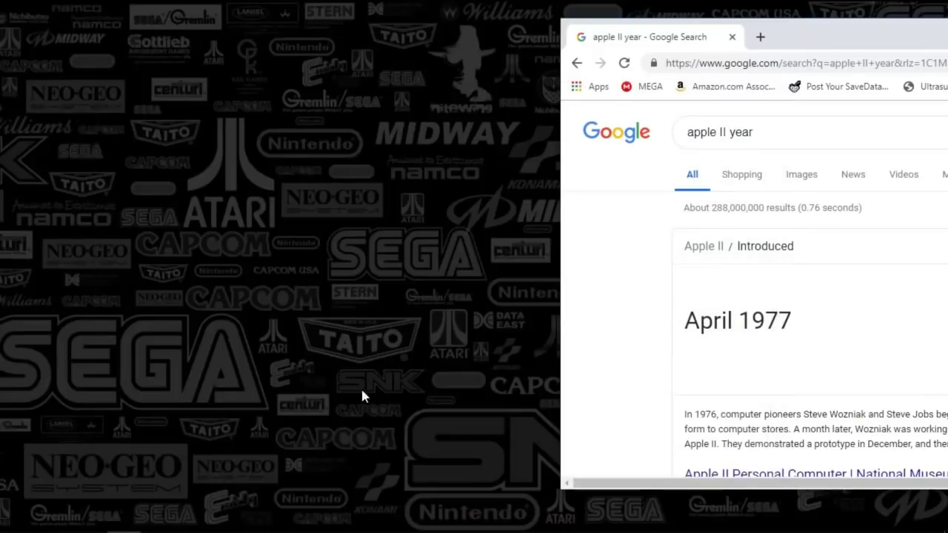
pyautogui.moveTo(787, 27); pyautogui.dragTo(308, 37)
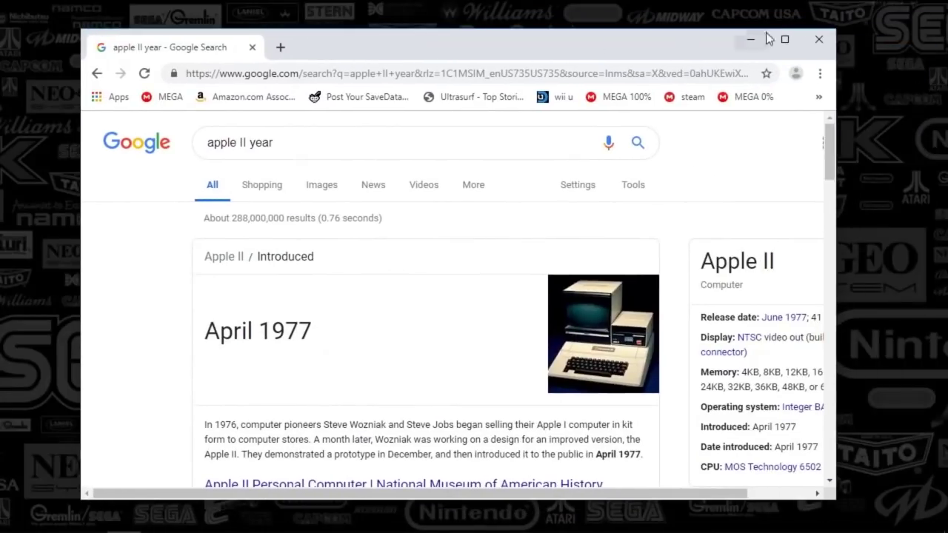
pyautogui.click(818, 39)
pyautogui.moveTo(215, 522)
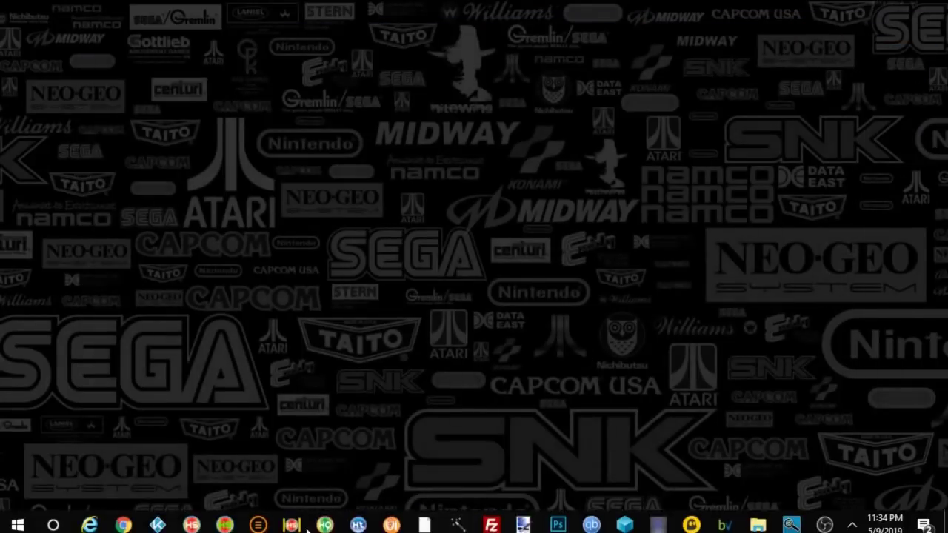
pyautogui.click(194, 520)
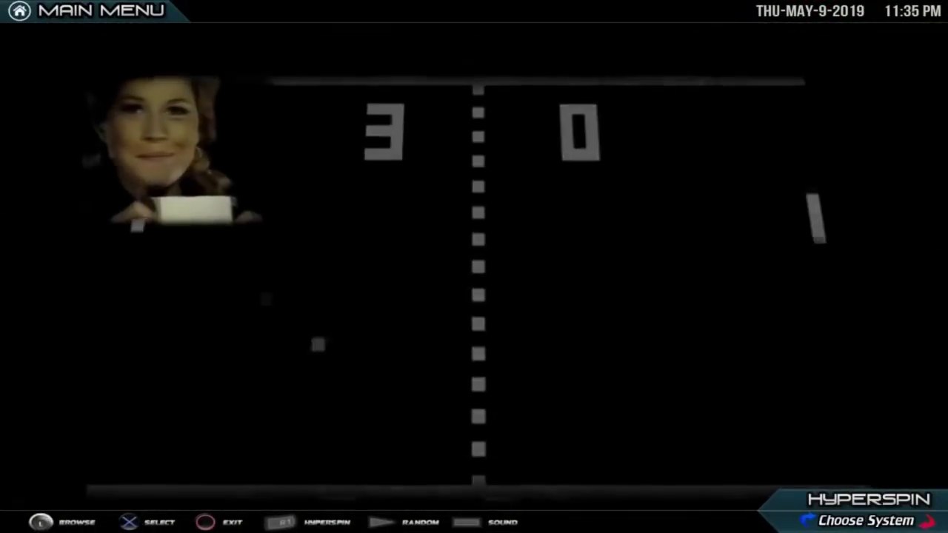
# - Skip the HyperSpin intro, select Apple II on the main menu wheel and enter its game list
pyautogui.press('Return')
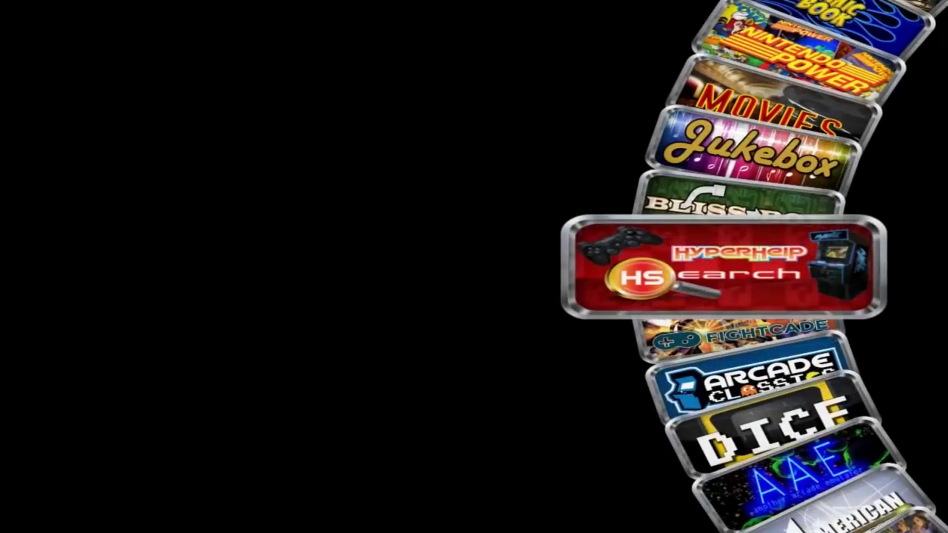
pyautogui.press('Down')
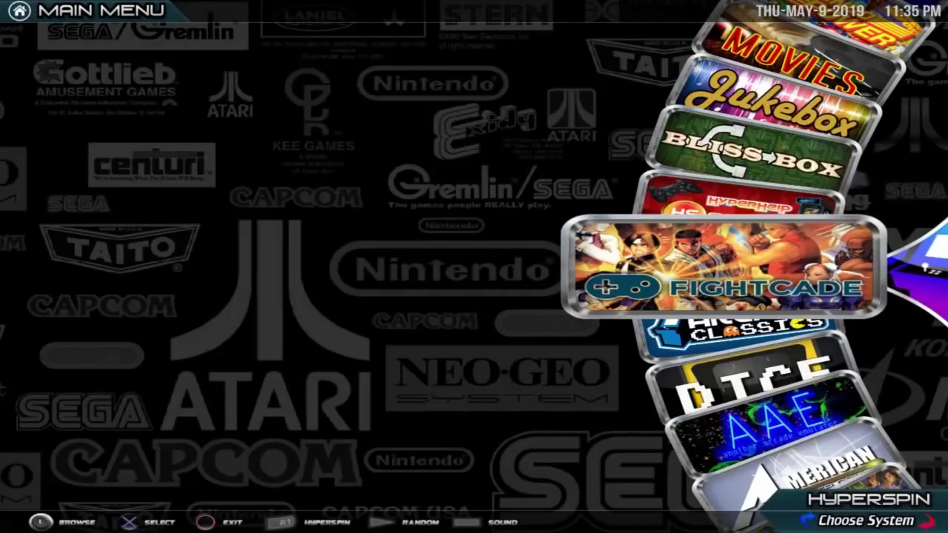
pyautogui.press('Down')
pyautogui.press('Down')
pyautogui.press('Down')
pyautogui.press('Down')
pyautogui.press('Down')
pyautogui.press('Down')
pyautogui.press('Down')
pyautogui.press('Down')
pyautogui.press('Down')
pyautogui.press('Down')
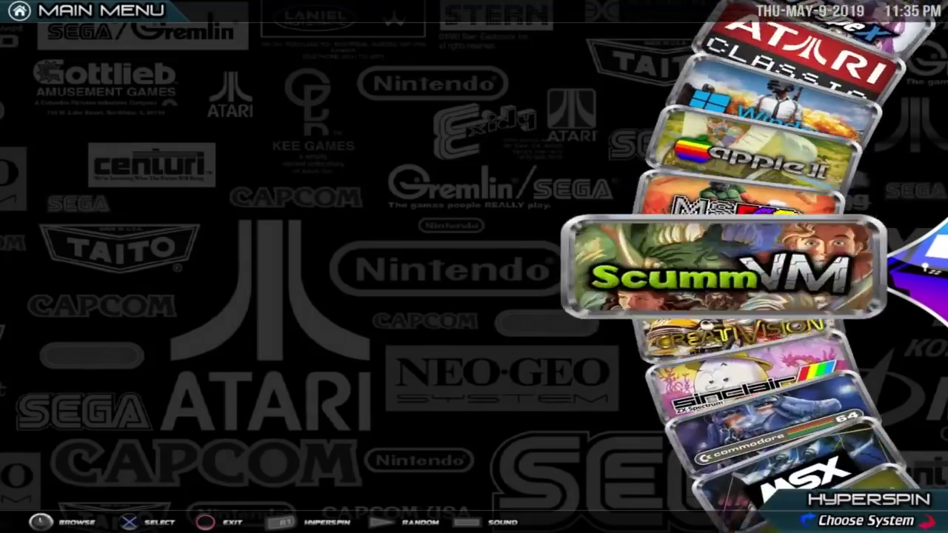
pyautogui.press('Up')
pyautogui.press('Up')
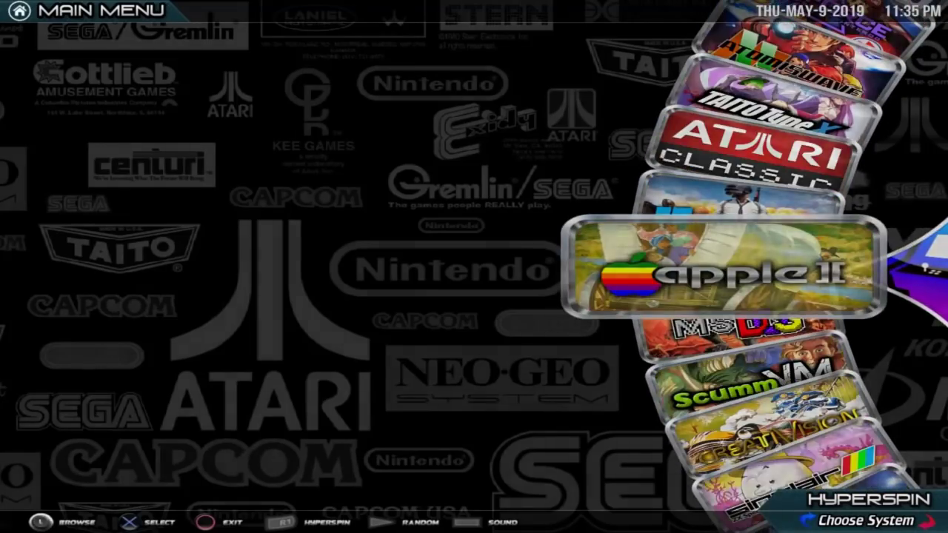
pyautogui.press('Return')
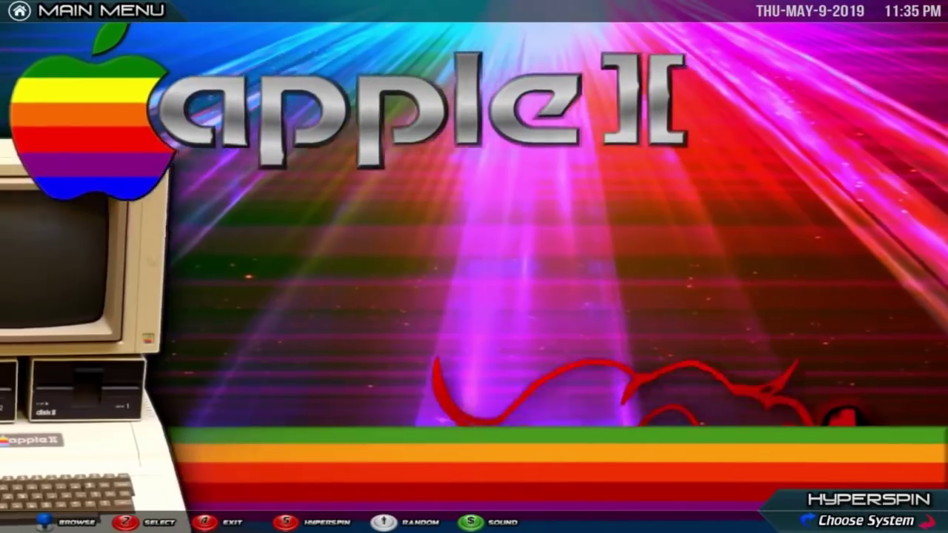
pyautogui.press('Return')
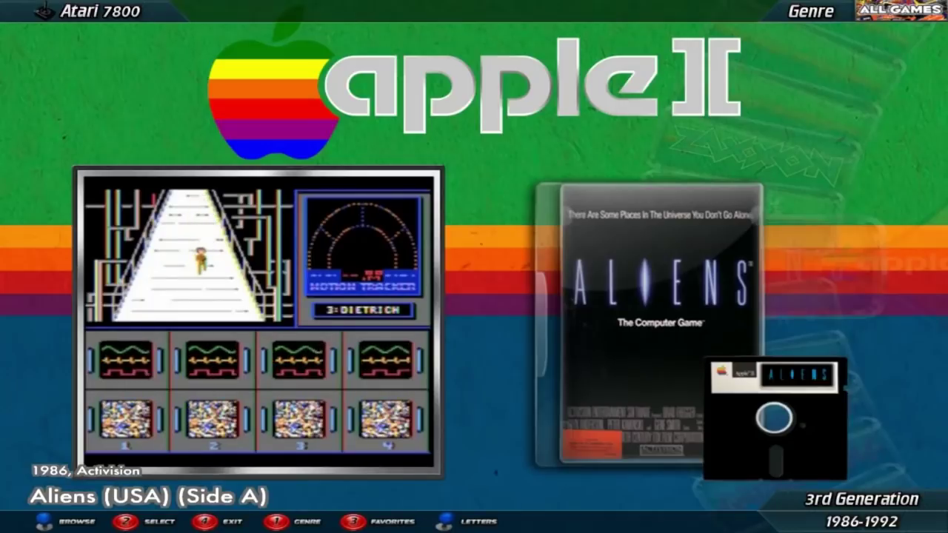
# - Browse the Apple II game wheel back and forth and stop on Ghostbusters (USA) to view its theme
pyautogui.press('Down')
pyautogui.press('Down')
pyautogui.press('Down')
pyautogui.press('Down')
pyautogui.press('Down')
pyautogui.press('Down')
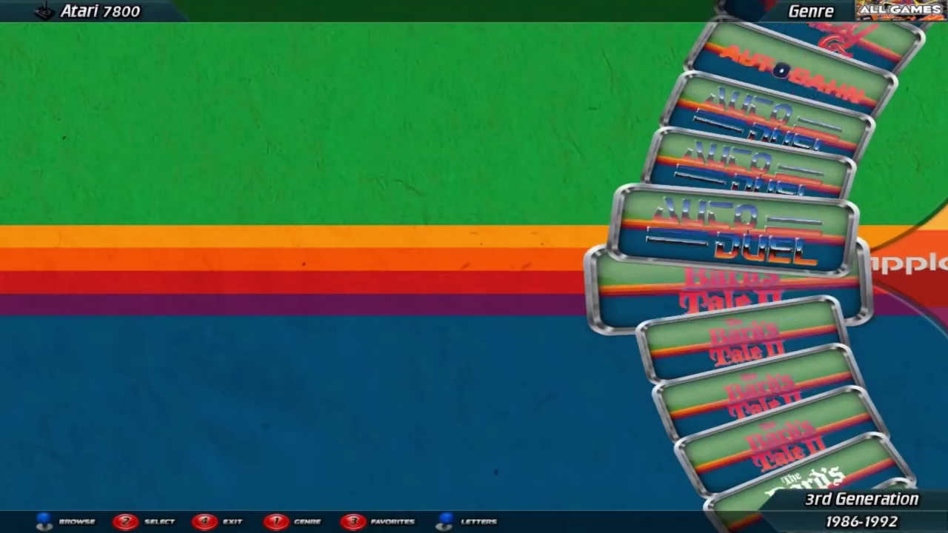
pyautogui.press('Down')
pyautogui.press('Down')
pyautogui.press('Down')
pyautogui.press('Down')
pyautogui.press('Down')
pyautogui.press('Down')
pyautogui.press('Down')
pyautogui.press('Down')
pyautogui.press('Down')
pyautogui.press('Down')
pyautogui.press('Down')
pyautogui.press('Down')
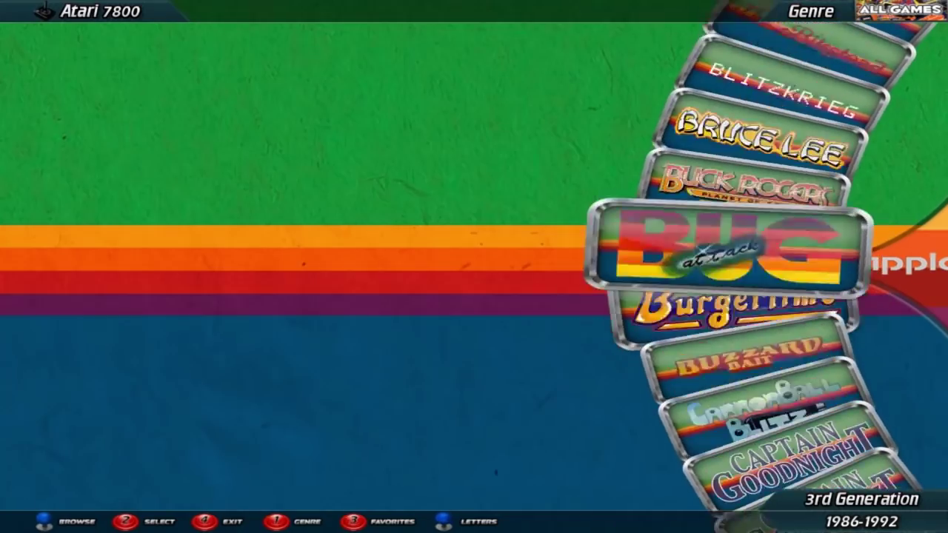
pyautogui.press('Up')
pyautogui.press('Up')
pyautogui.press('Up')
pyautogui.press('Down')
pyautogui.press('Down')
pyautogui.press('Down')
pyautogui.press('Down')
pyautogui.press('Down')
pyautogui.press('Down')
pyautogui.press('Down')
pyautogui.press('Down')
pyautogui.press('Down')
pyautogui.press('Down')
pyautogui.press('Down')
pyautogui.press('Down')
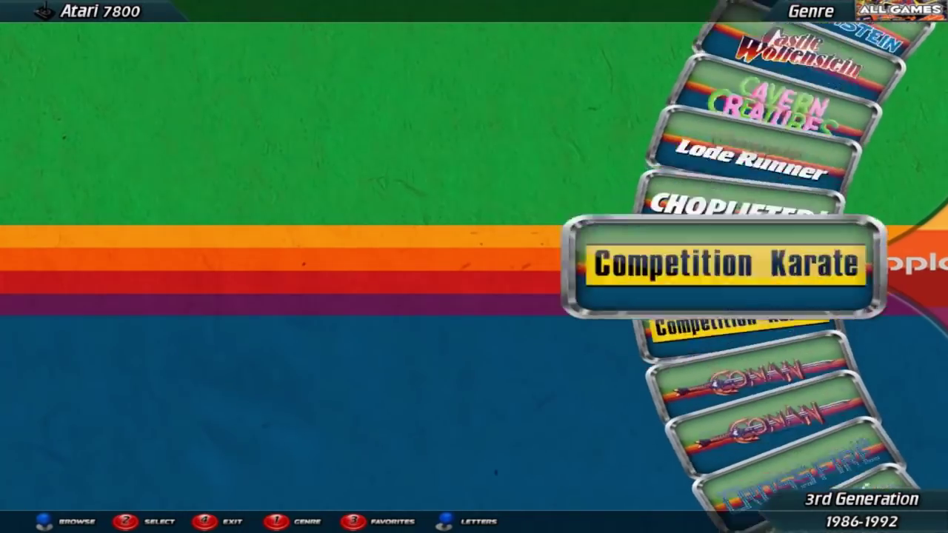
pyautogui.press('Down')
pyautogui.press('Down')
pyautogui.press('Down')
pyautogui.press('Down')
pyautogui.press('Down')
pyautogui.press('Down')
pyautogui.press('Down')
pyautogui.press('Down')
pyautogui.press('Down')
pyautogui.press('Down')
pyautogui.press('Down')
pyautogui.press('Down')
pyautogui.press('Down')
pyautogui.press('Down')
pyautogui.press('Down')
pyautogui.press('Down')
pyautogui.press('Down')
pyautogui.press('Down')
pyautogui.press('Down')
pyautogui.press('Down')
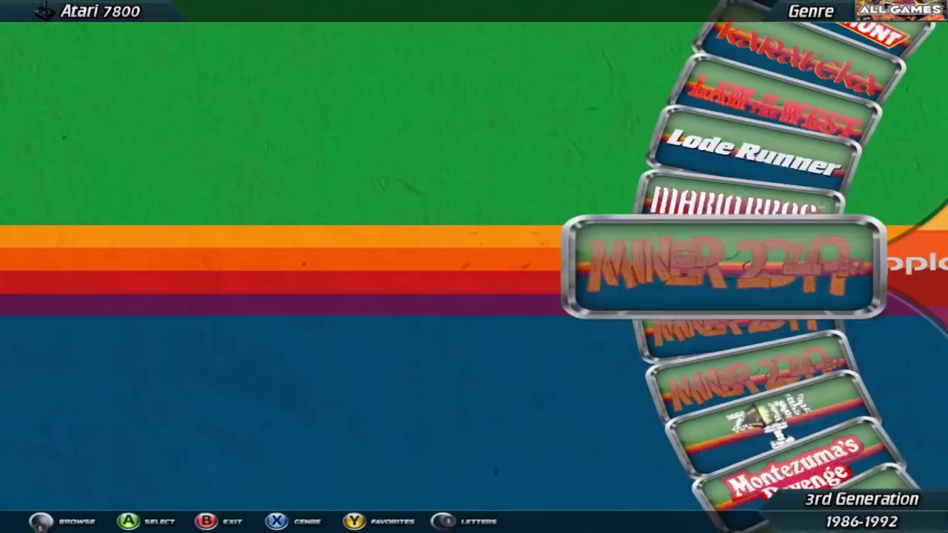
pyautogui.press('Down')
pyautogui.press('Down')
pyautogui.press('Down')
pyautogui.press('Down')
pyautogui.press('Up')
pyautogui.press('Up')
pyautogui.press('Up')
pyautogui.press('Up')
pyautogui.press('Up')
pyautogui.press('Up')
pyautogui.press('Up')
pyautogui.press('Up')
pyautogui.press('Up')
pyautogui.press('Up')
pyautogui.press('Up')
pyautogui.press('Up')
pyautogui.press('Up')
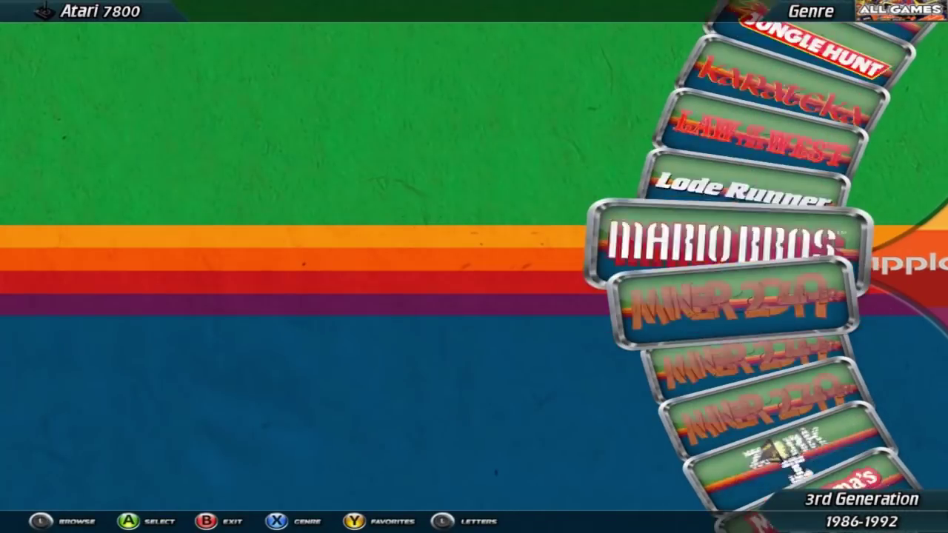
pyautogui.press('Up')
pyautogui.press('Up')
pyautogui.press('Up')
pyautogui.press('Up')
pyautogui.press('Up')
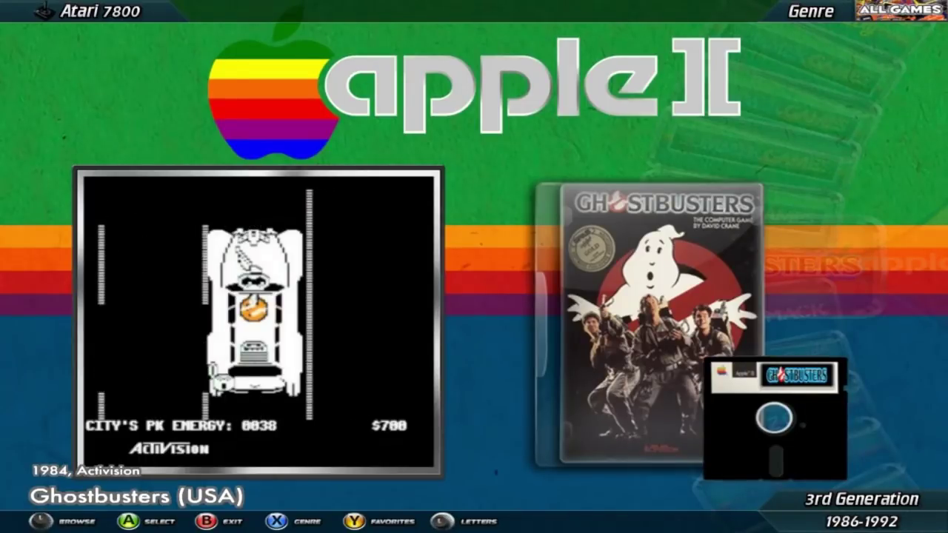
pyautogui.press('Down')
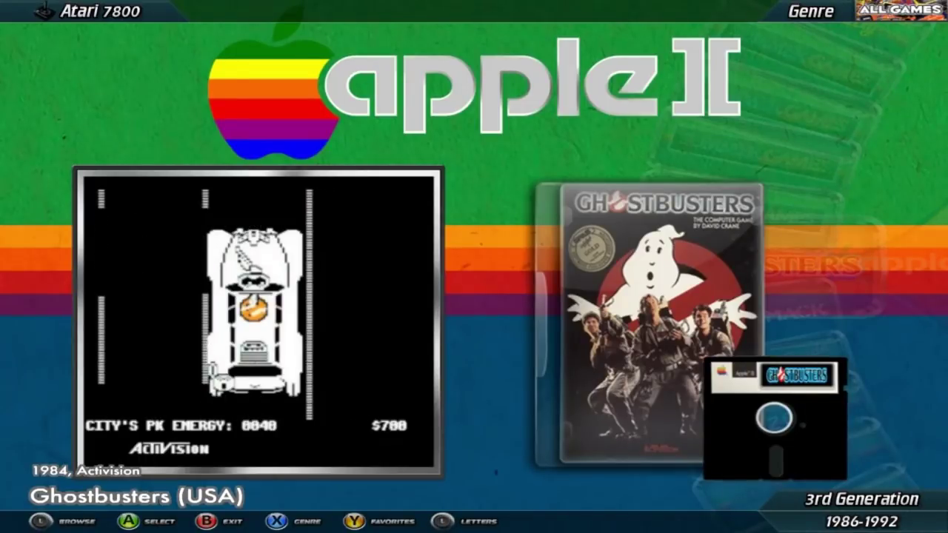
# - Browse the Apple II game wheel forward to One On One (USA) and back to the Summer Games disks
pyautogui.press('Down')
pyautogui.press('Down')
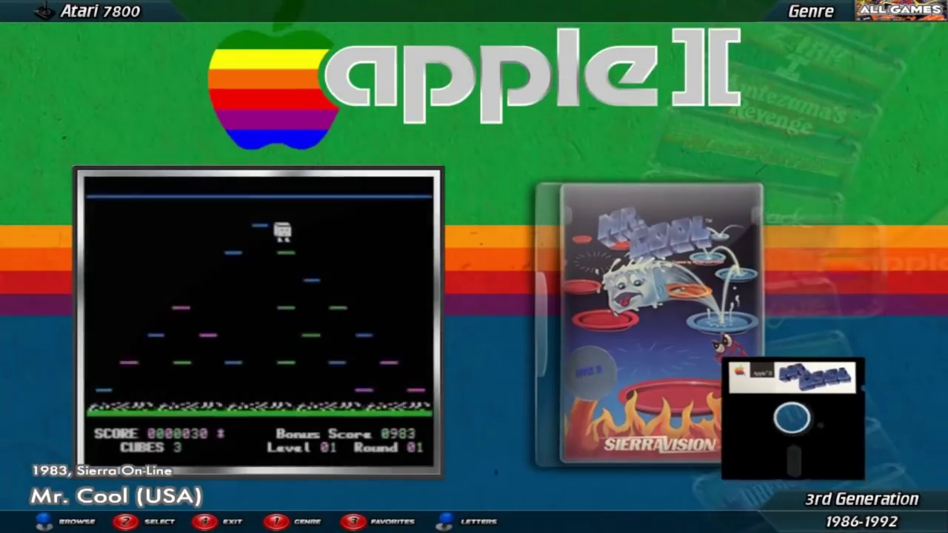
pyautogui.press('Down')
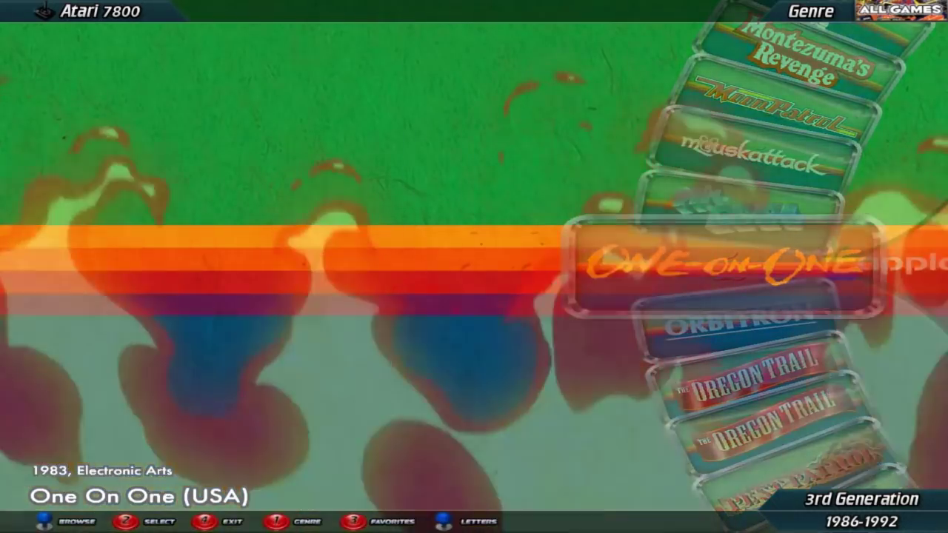
pyautogui.press('Up')
pyautogui.press('Up')
pyautogui.press('Up')
pyautogui.press('Up')
pyautogui.press('Up')
pyautogui.press('Up')
pyautogui.press('Up')
pyautogui.press('Up')
pyautogui.press('Up')
pyautogui.press('Up')
pyautogui.press('Up')
pyautogui.press('Up')
pyautogui.press('Up')
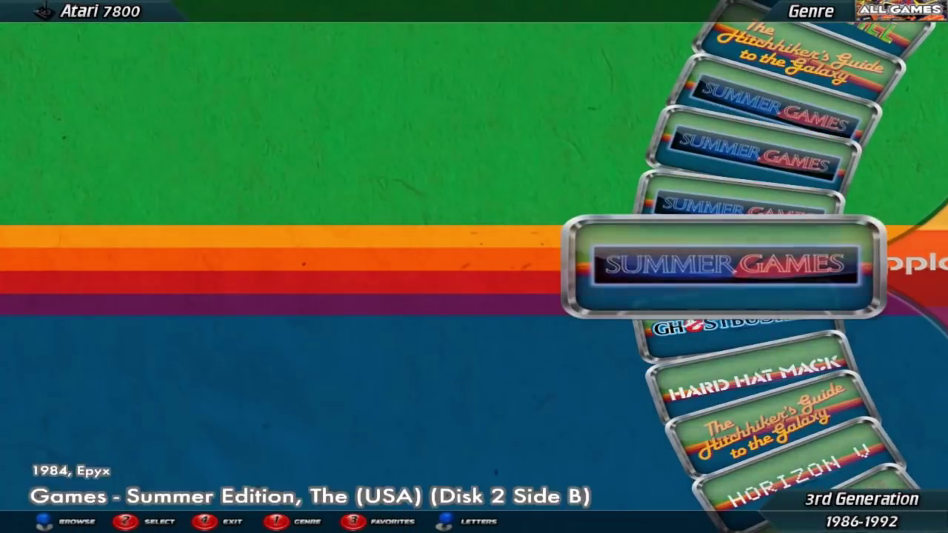
# - Jump to the games starting with T and stop on Taipan (USA) to view its theme
pyautogui.press('Down')
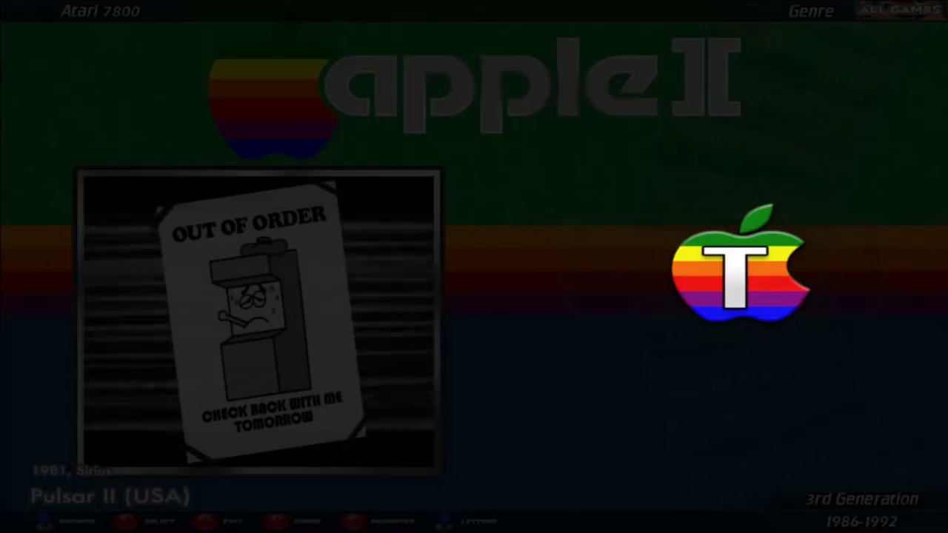
pyautogui.press('Down')
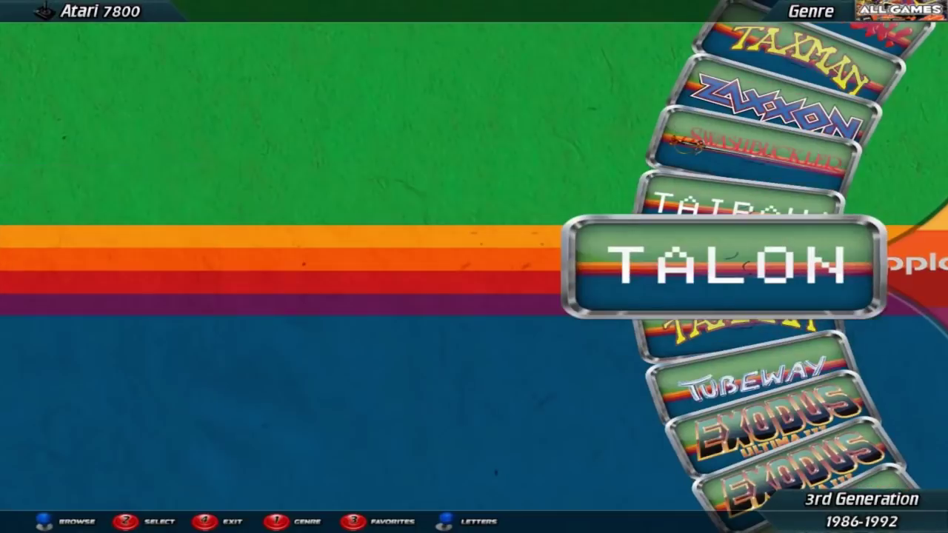
pyautogui.press('Up')
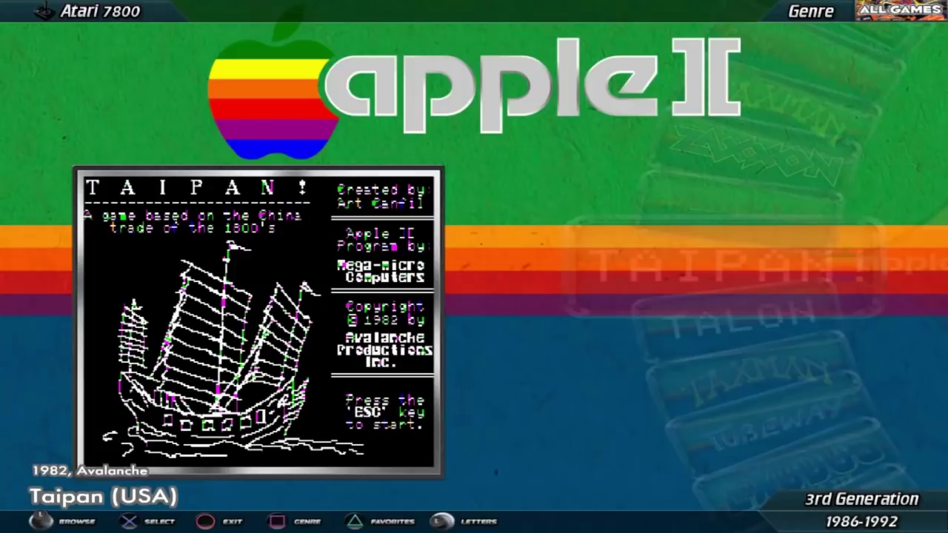
# - Open the Apple II genre wheel, step through its genres from Action to Compilation and return to Climbing to check its background
pyautogui.press('g')
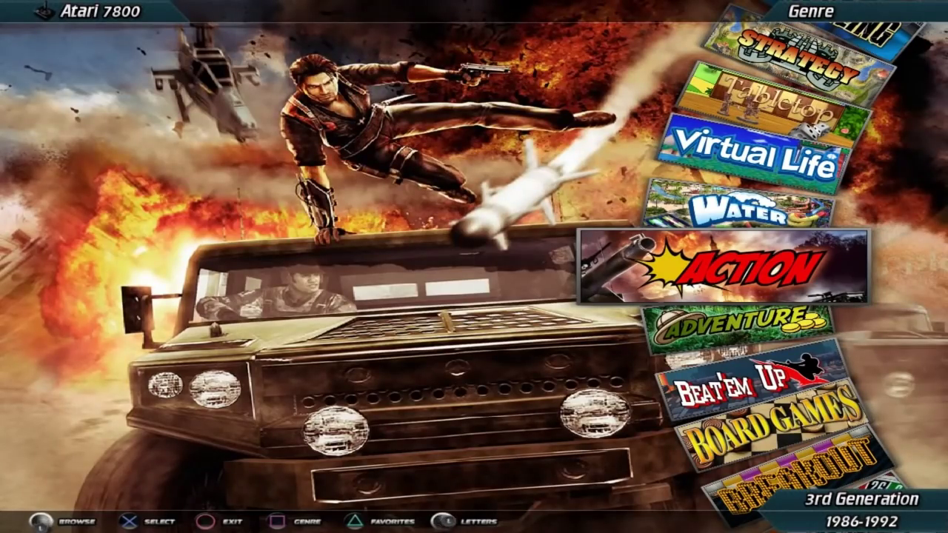
pyautogui.press('Down')
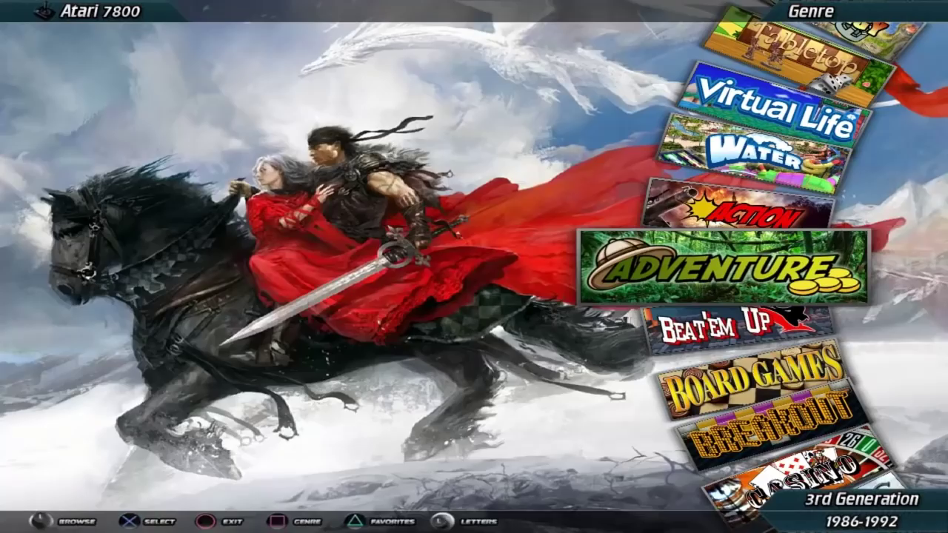
pyautogui.press('Down')
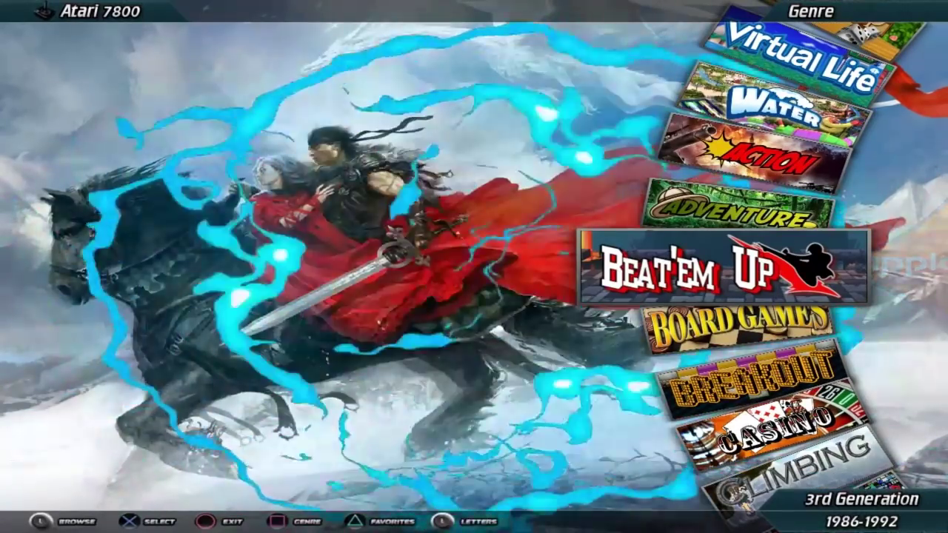
pyautogui.press('Down')
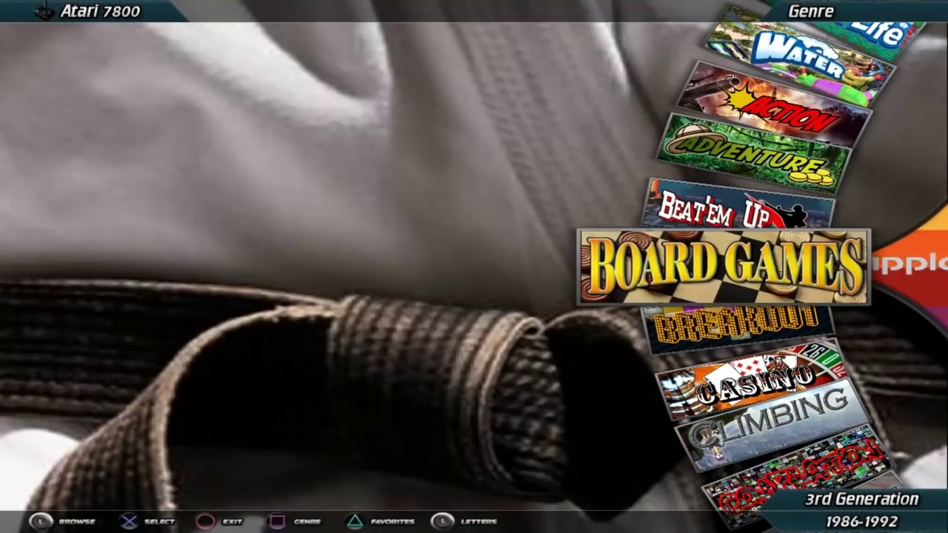
pyautogui.press('Down')
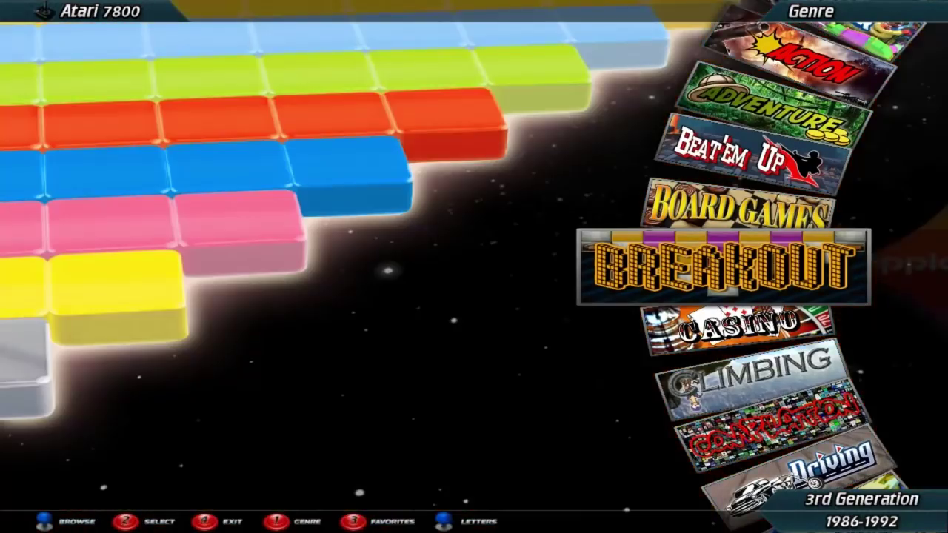
pyautogui.press('Down')
pyautogui.press('Down')
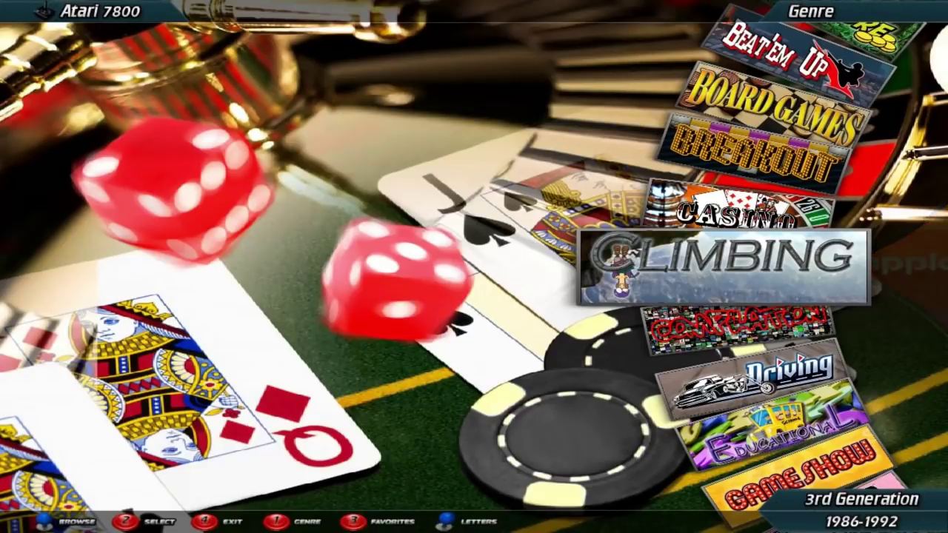
pyautogui.press('Down')
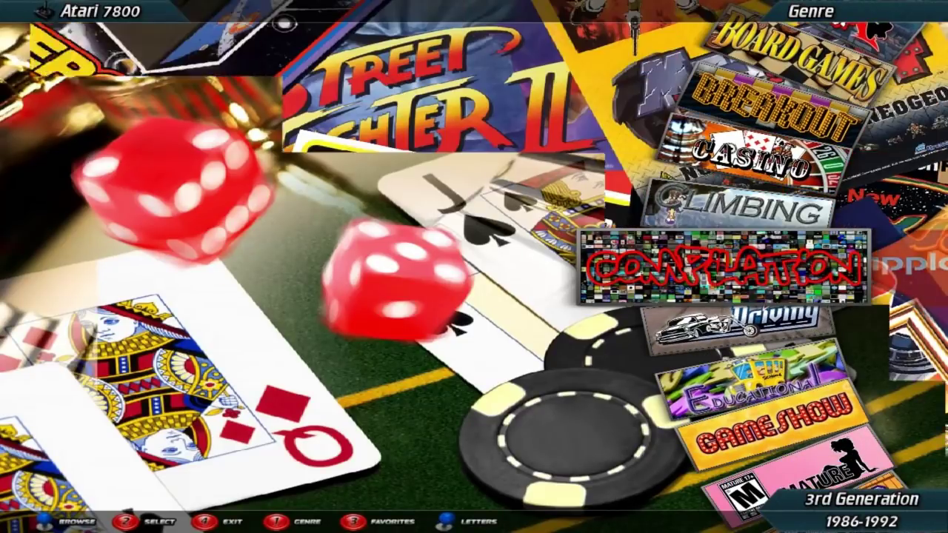
pyautogui.press('Up')
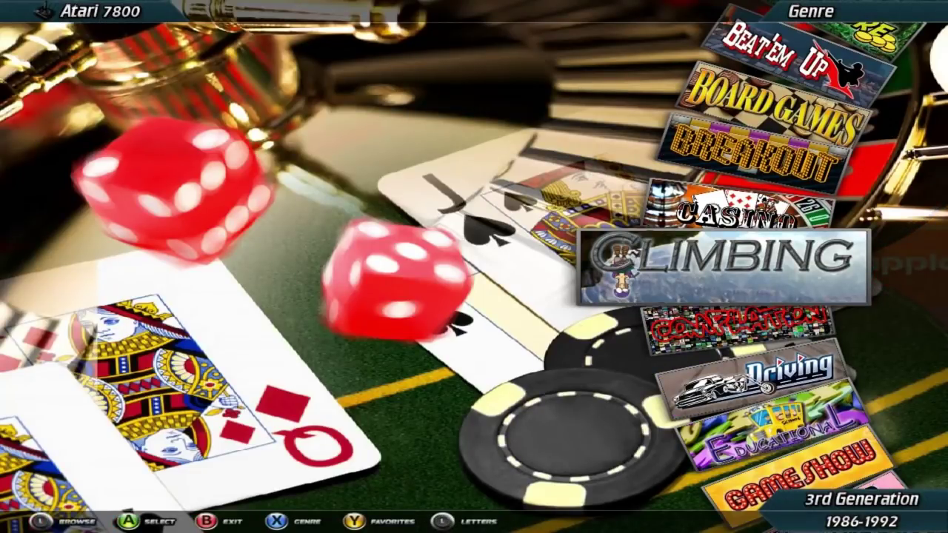
# - Switch to File Explorer and open the hyperspin\Media\Apple II\Images\Genre\Backgrounds folder
pyautogui.press('super')
pyautogui.hotkey('alt', 'Tab')
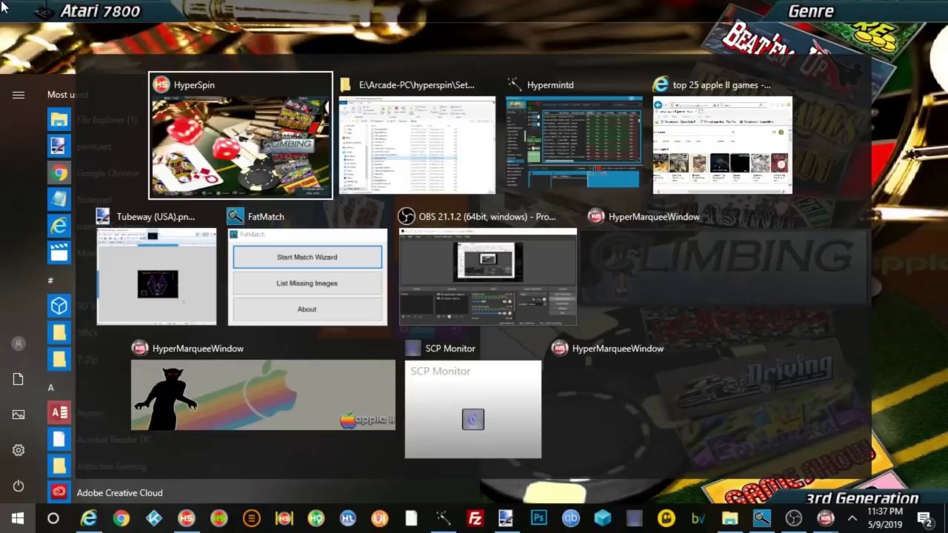
pyautogui.hotkey('alt', 'Tab')
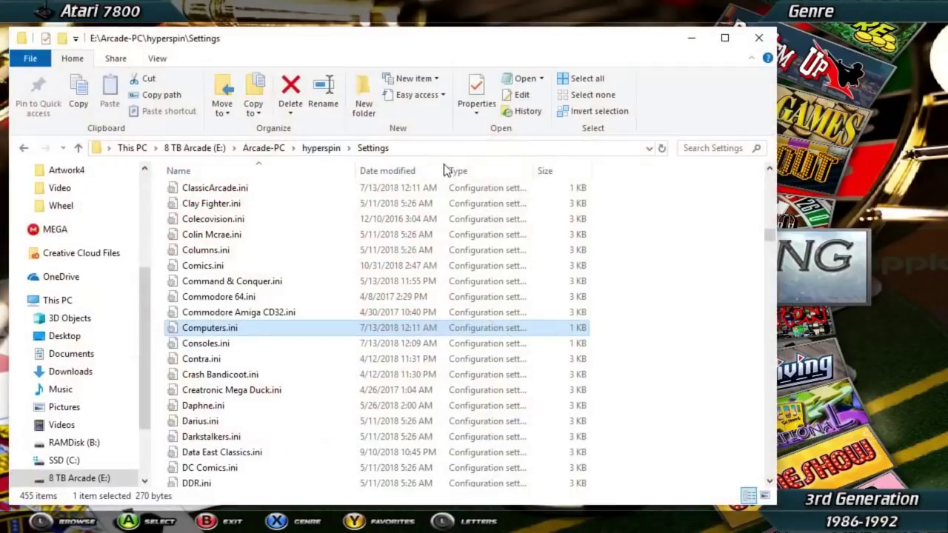
pyautogui.click(321, 148)
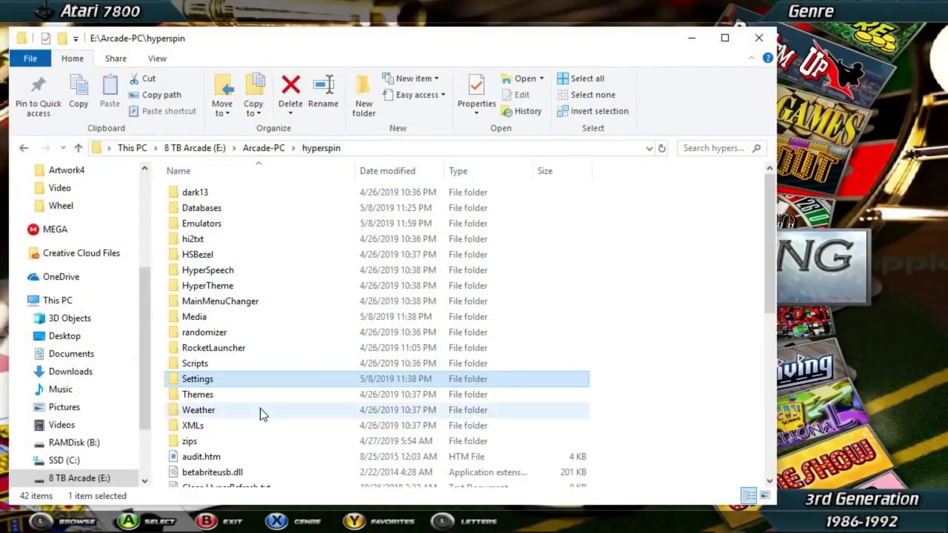
pyautogui.doubleClick(209, 317)
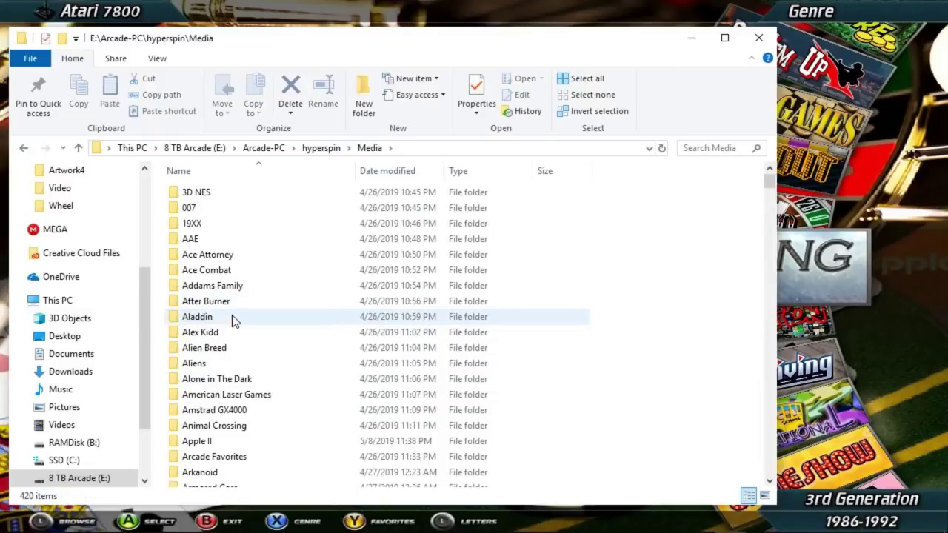
pyautogui.scroll(-6, 228, 333)
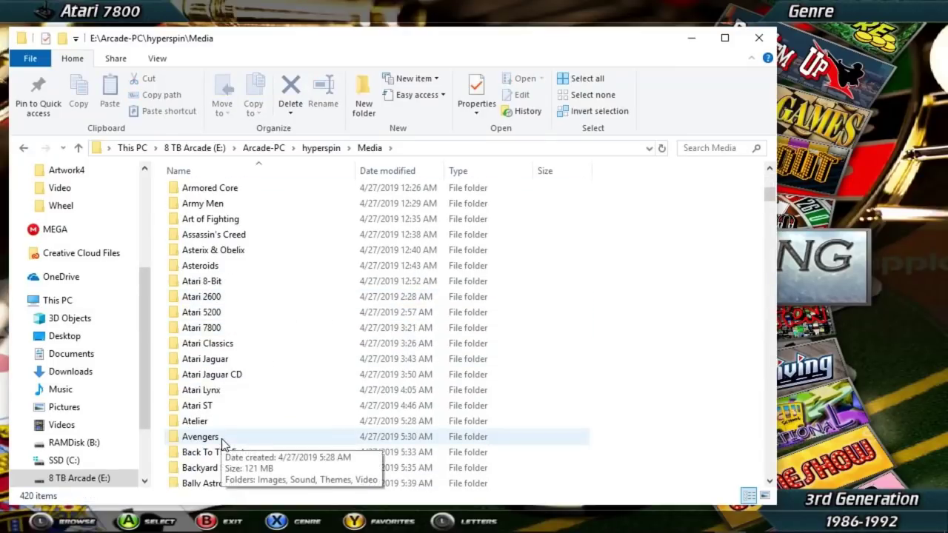
pyautogui.scroll(6, 229, 400)
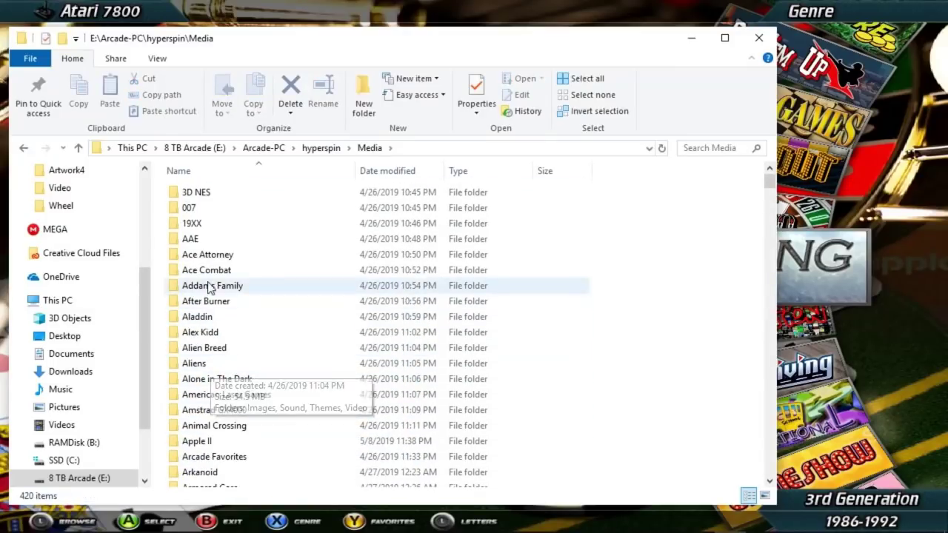
pyautogui.doubleClick(219, 442)
pyautogui.click(189, 198)
pyautogui.doubleClick(190, 197)
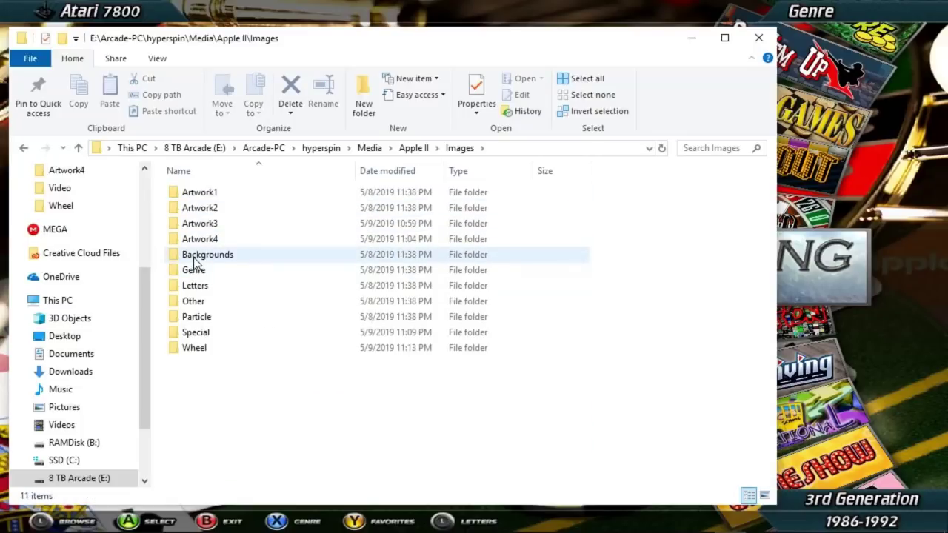
pyautogui.doubleClick(195, 277)
pyautogui.doubleClick(199, 194)
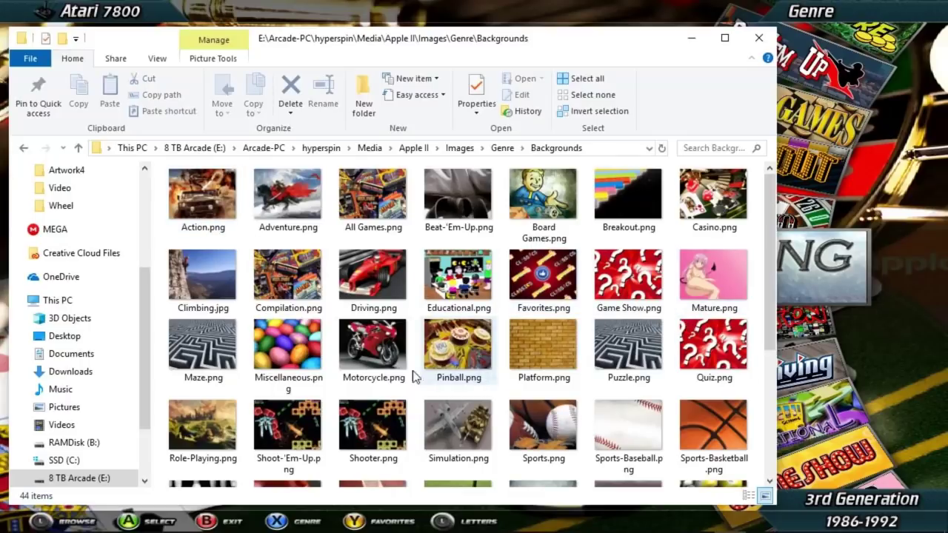
# - Select Climbing.jpg and open the Databases\Apple II folder in a second window to compare it with the genre XML names
pyautogui.click(219, 295)
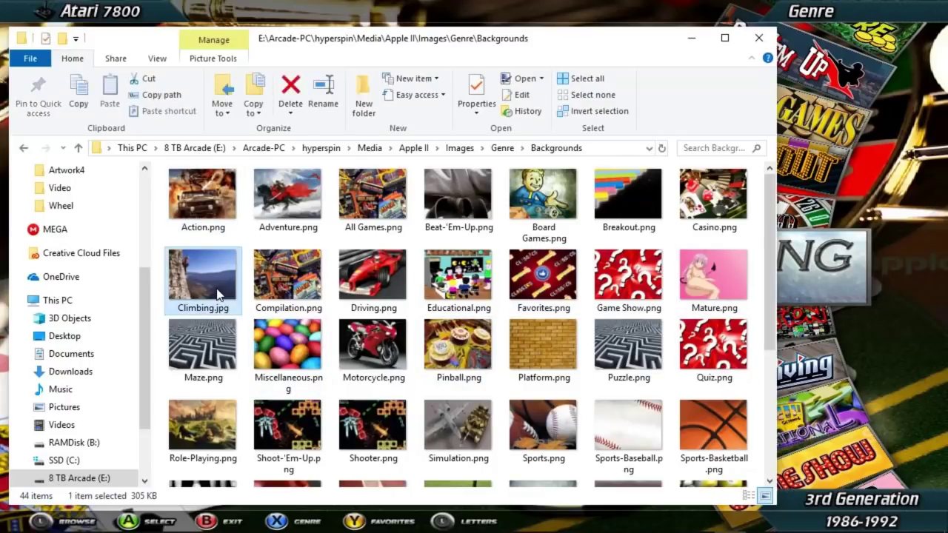
pyautogui.moveTo(773, 525)
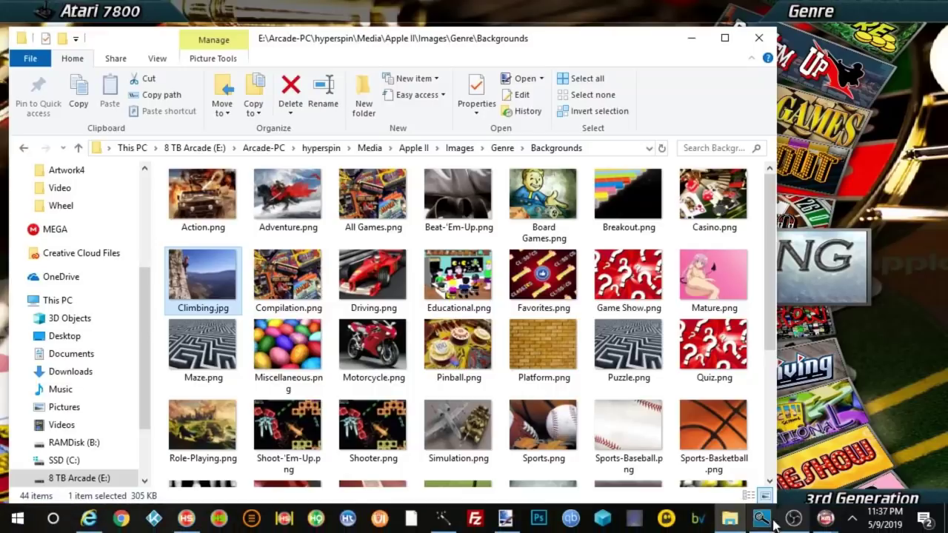
pyautogui.rightClick(730, 519)
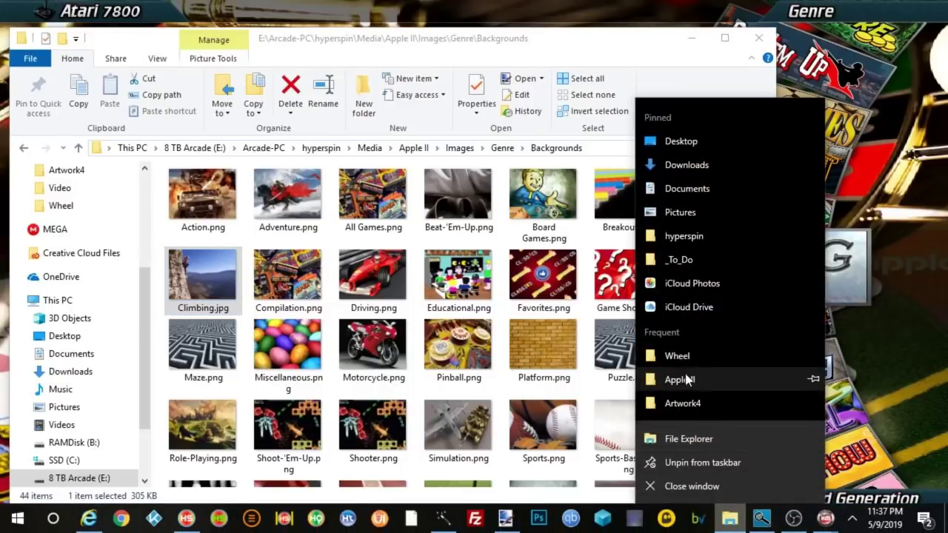
pyautogui.click(686, 379)
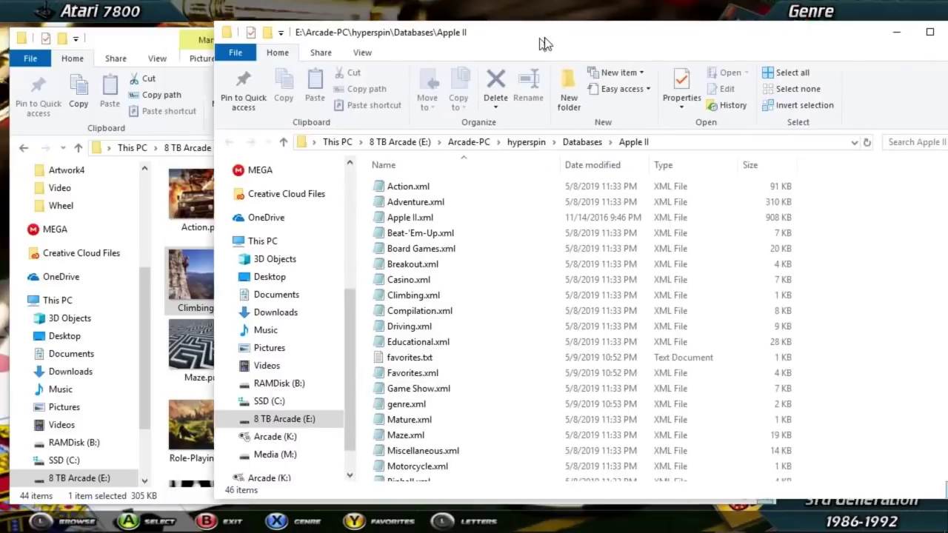
pyautogui.moveTo(544, 43); pyautogui.dragTo(615, 51)
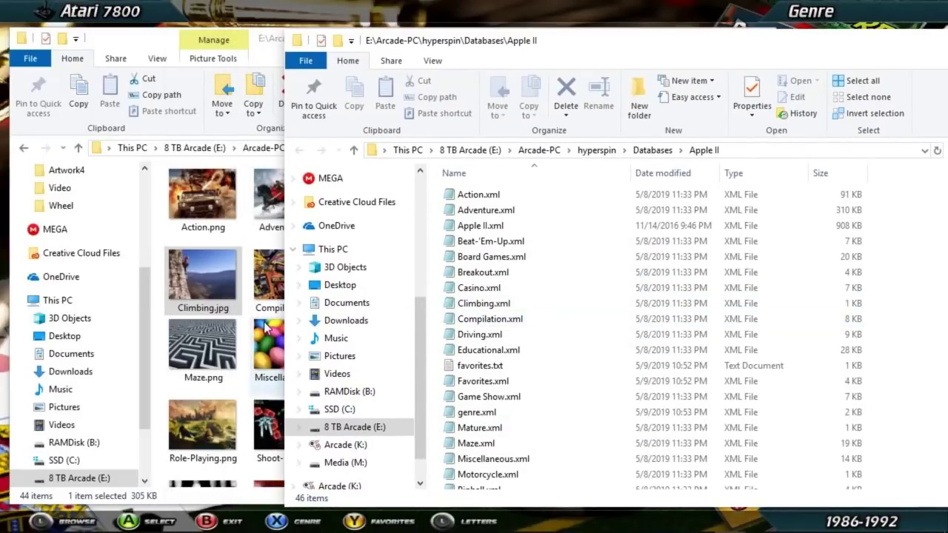
# - Rename Climbing.jpg in the genre Backgrounds folder to Climbing.png, accept the extension change and return to HyperSpin
pyautogui.click(232, 317)
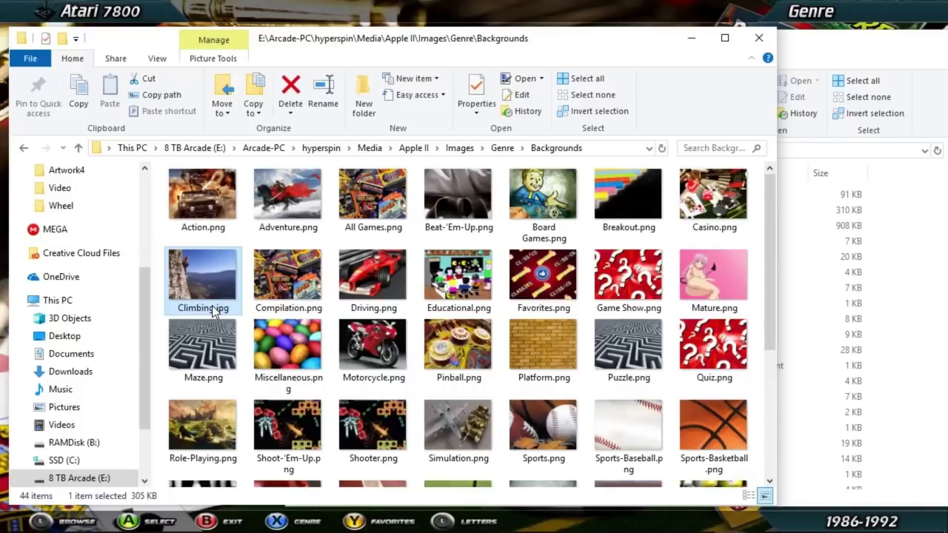
pyautogui.click(211, 308)
pyautogui.rightClick(203, 305)
pyautogui.click(198, 308)
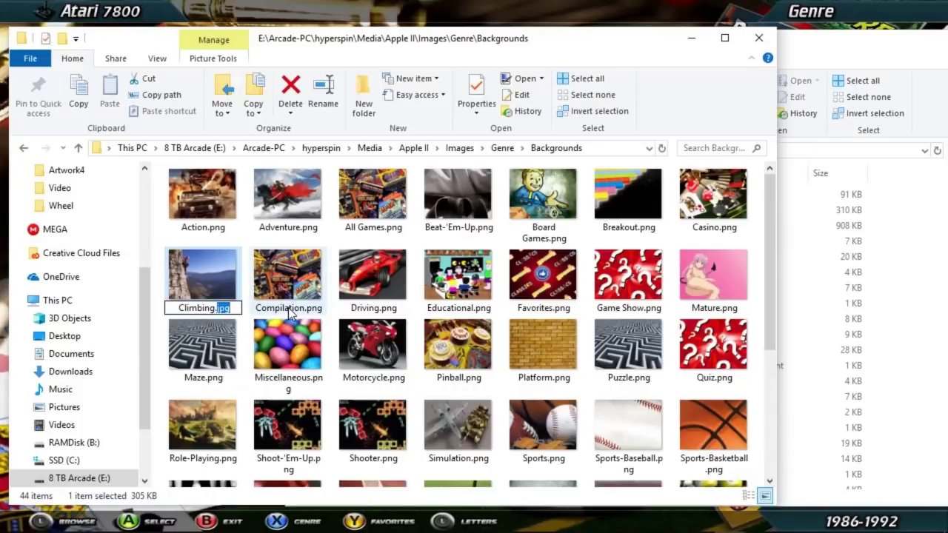
pyautogui.click(459, 344)
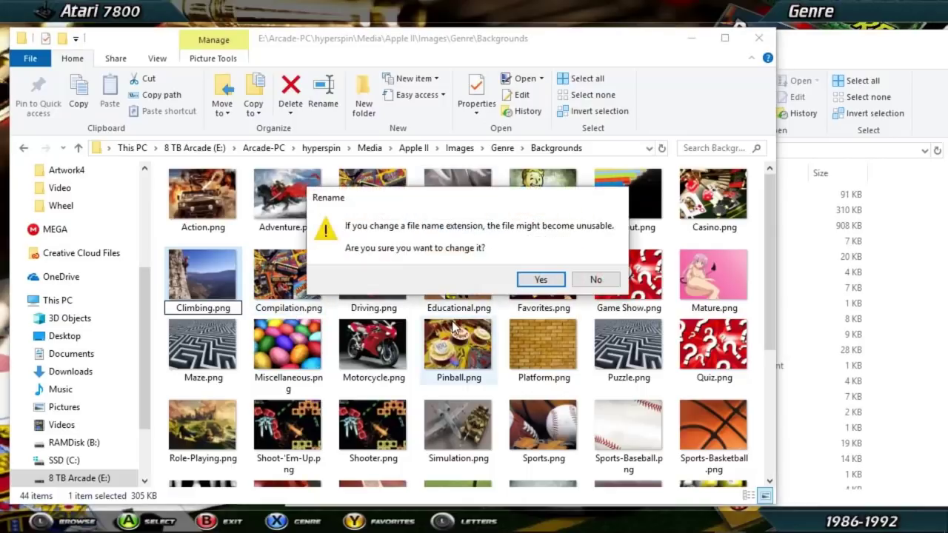
pyautogui.click(537, 276)
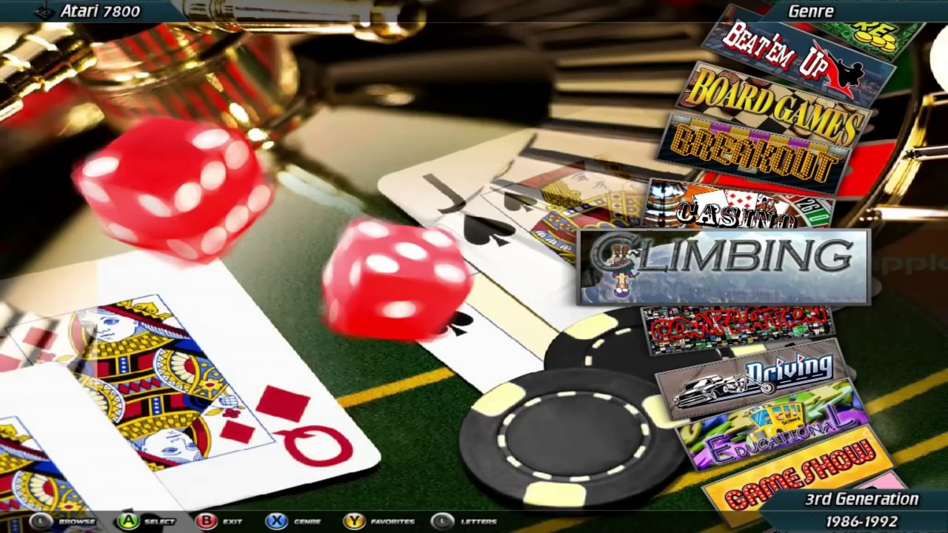
# - Move off and back onto Climbing in the genre wheel to check its background, and continue through Compilation to Driving
pyautogui.press('Up')
pyautogui.press('Down')
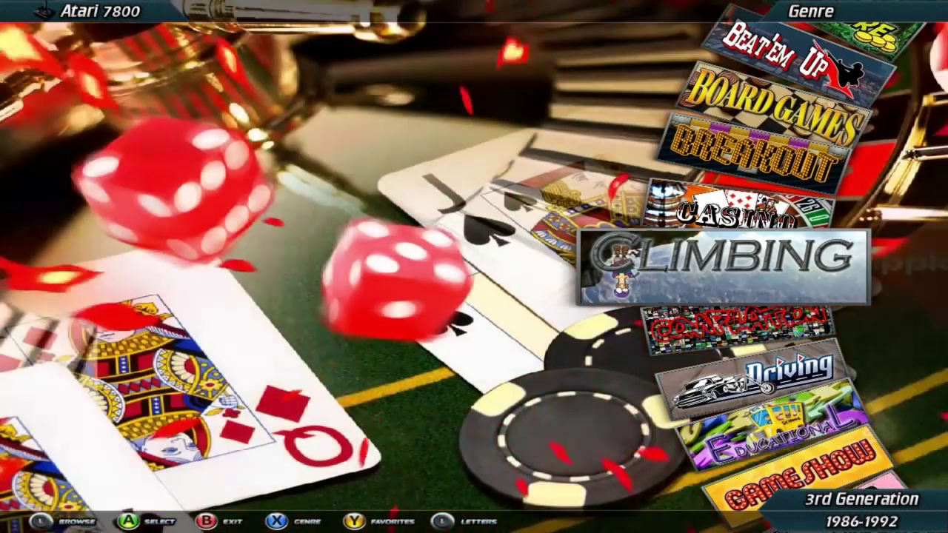
pyautogui.press('Up')
pyautogui.press('Down')
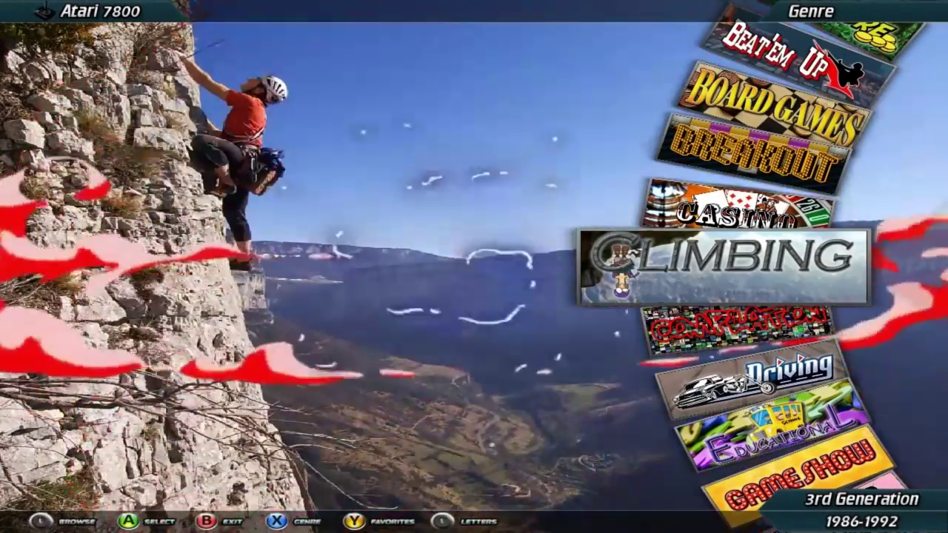
pyautogui.press('Down')
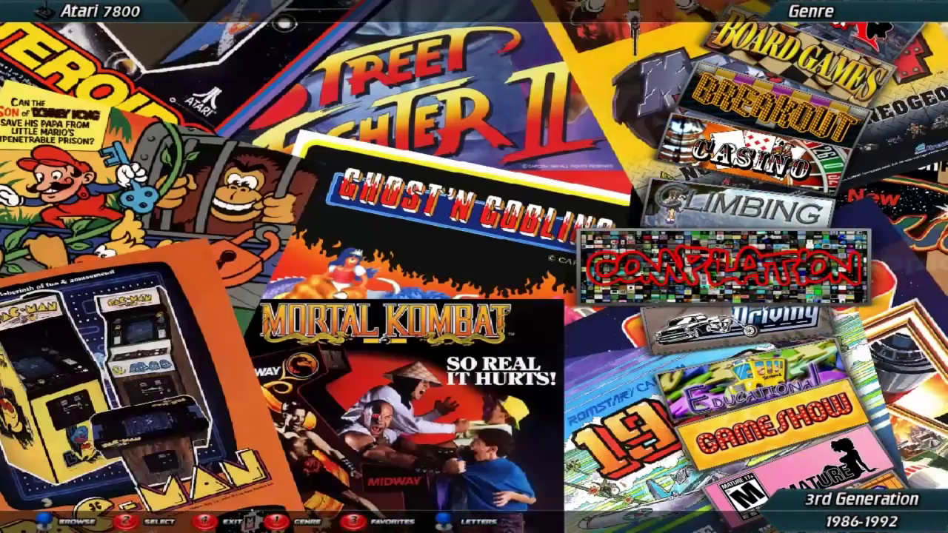
pyautogui.press('Down')
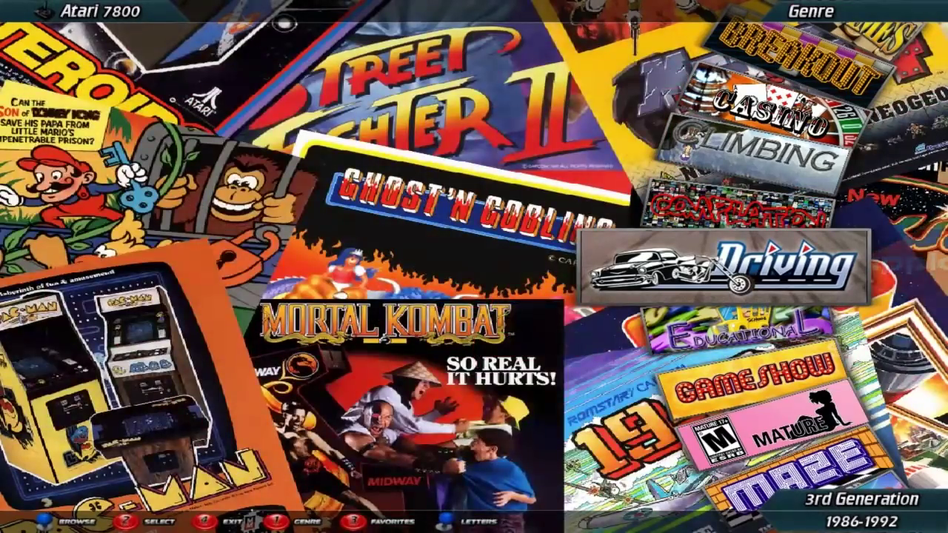
# - Move off and back onto Driving in the genre wheel to check its background
pyautogui.press('Down')
pyautogui.press('Up')
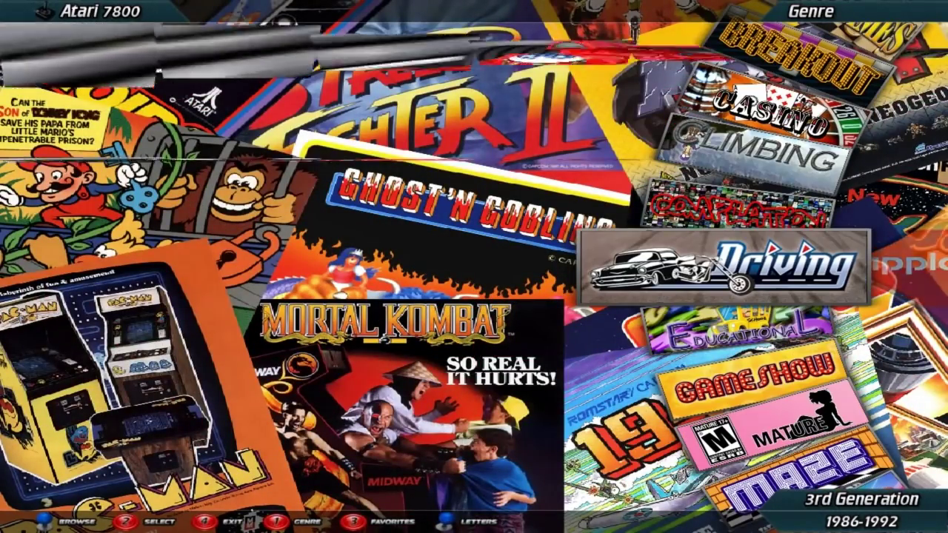
pyautogui.hotkey('alt', 'Tab')
pyautogui.press('Tab')
pyautogui.press('Tab')
pyautogui.press('Tab')
pyautogui.press('Tab')
pyautogui.press('Tab')
pyautogui.press('Tab')
pyautogui.press('Tab')
pyautogui.press('Tab')
pyautogui.press('Tab')
pyautogui.press('Tab')
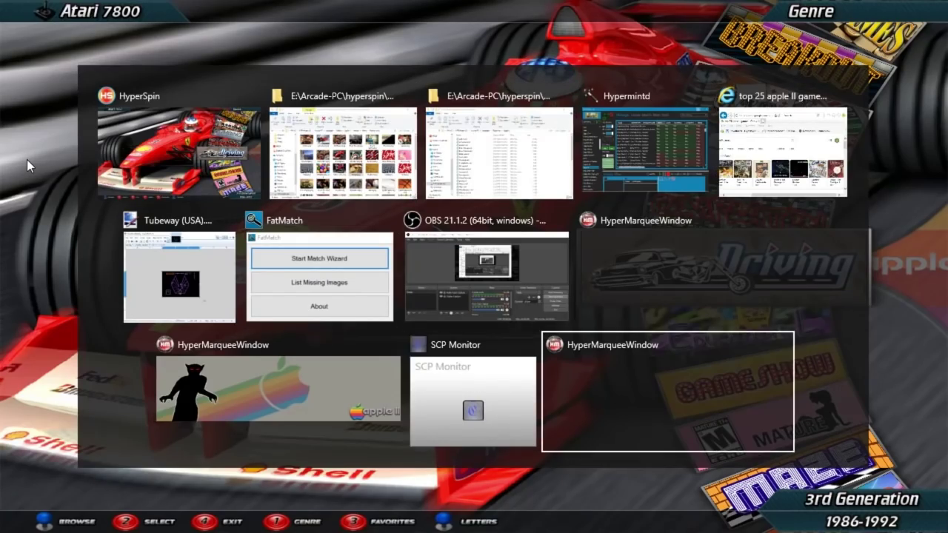
pyautogui.hotkey('alt', 'Tab')
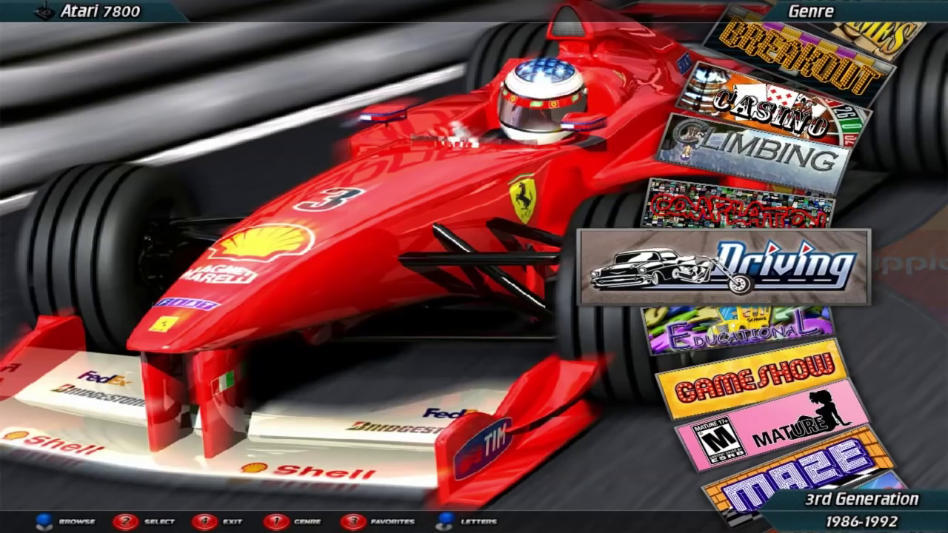
# - Browse the genre wheel from Educational through Game Show, Mature, Maze and Miscellaneous to Motorcycle, checking each background
pyautogui.press('Down')
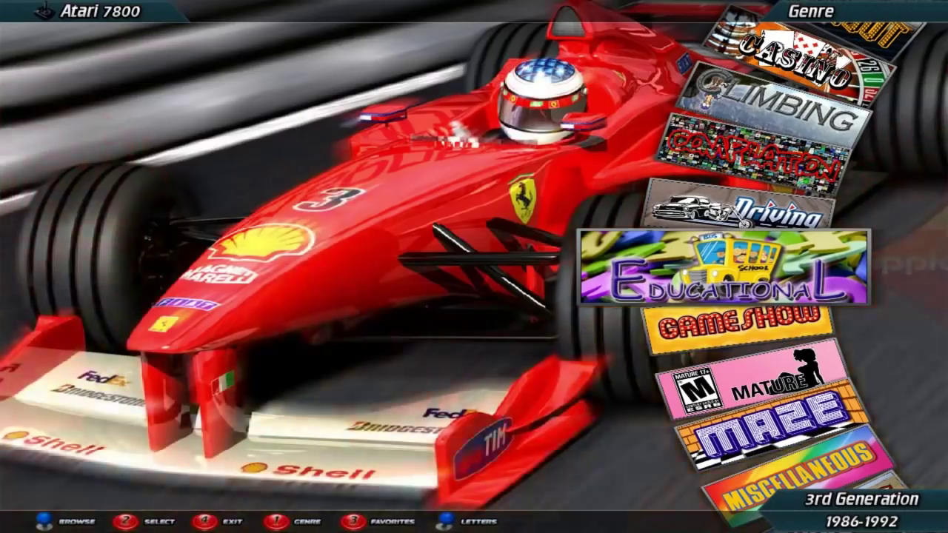
pyautogui.press('Down')
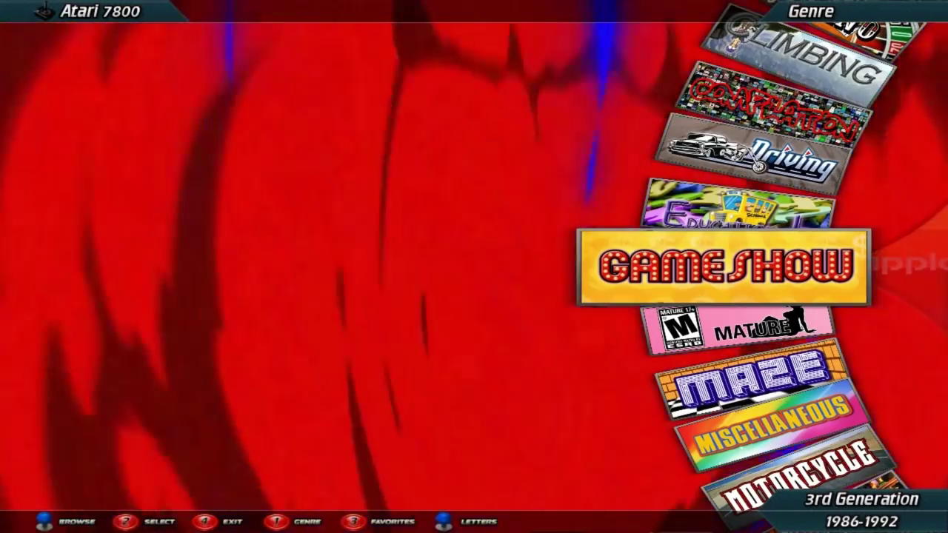
pyautogui.press('Down')
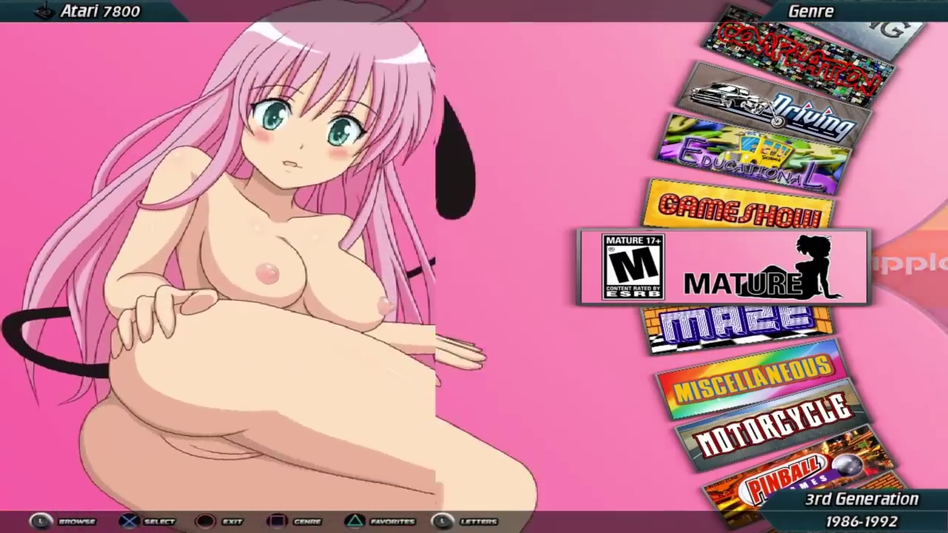
pyautogui.press('Down')
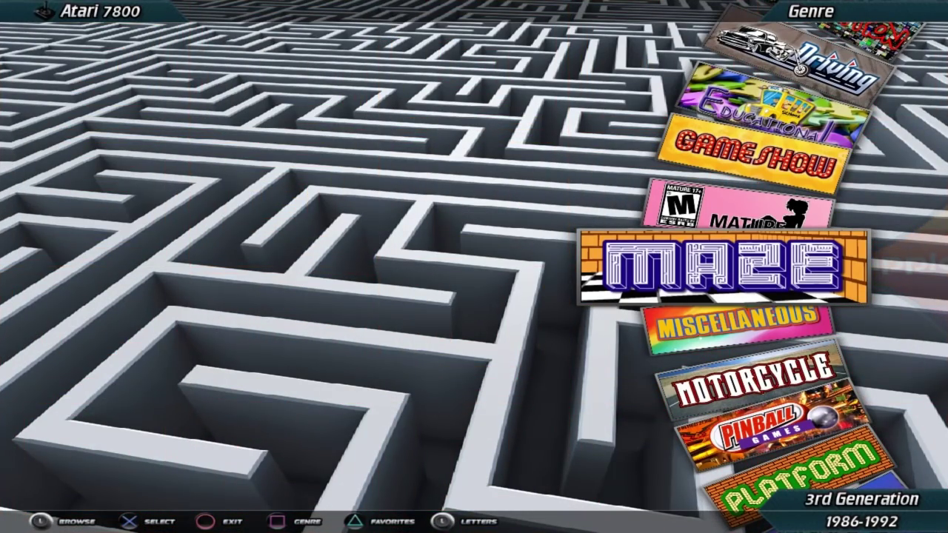
pyautogui.press('Down')
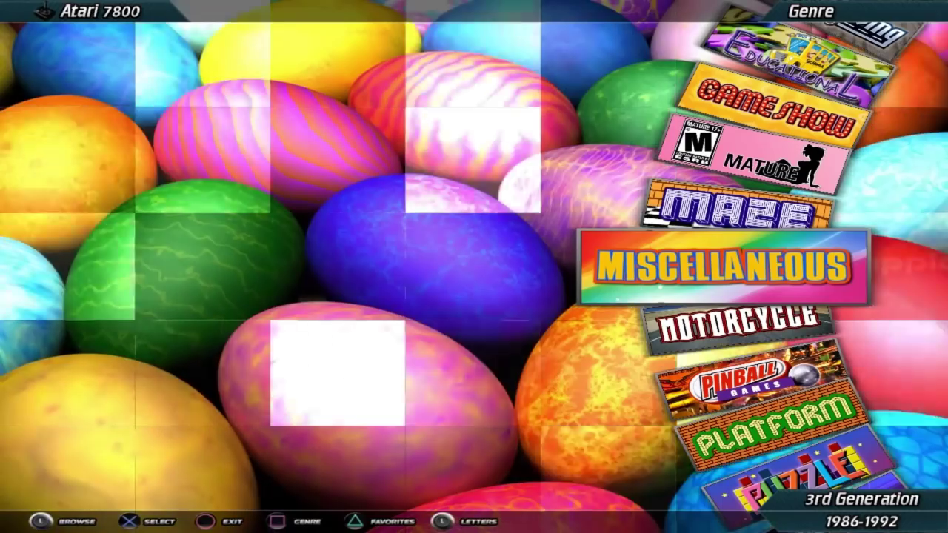
pyautogui.press('Down')
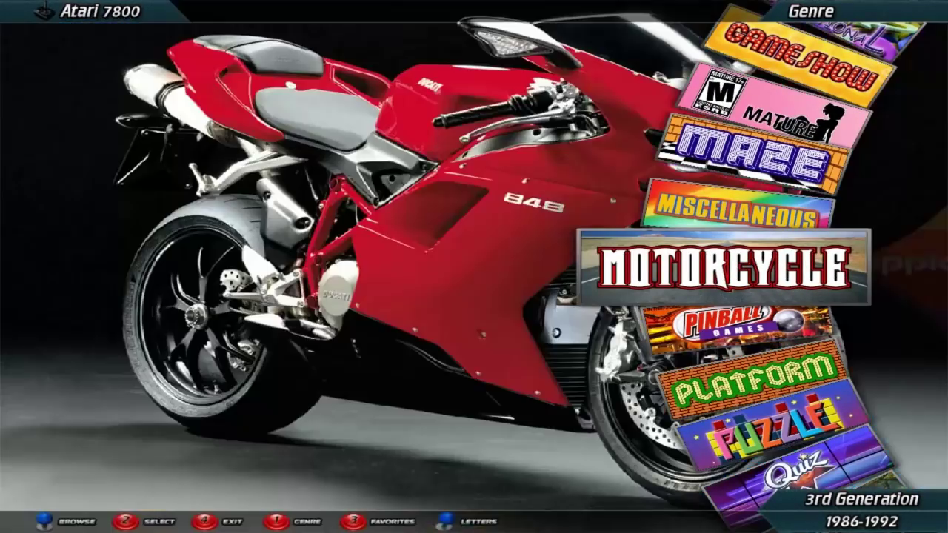
# - Switch to File Explorer, delete Mature.png from the Apple II Images\Genre\Wheel folder and return to HyperSpin
pyautogui.hotkey('alt', 'Tab')
pyautogui.hotkey('alt', 'Tab')
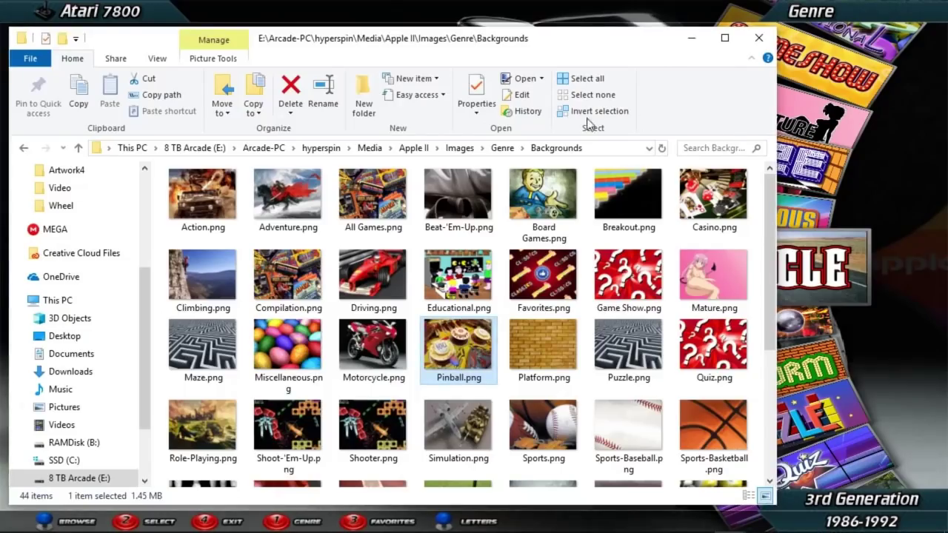
pyautogui.click(502, 148)
pyautogui.doubleClick(194, 211)
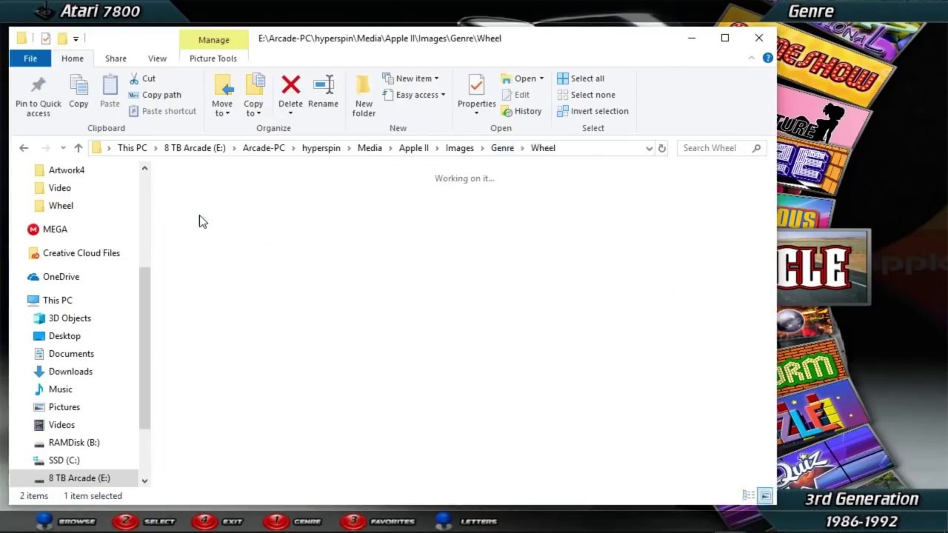
pyautogui.click(625, 246)
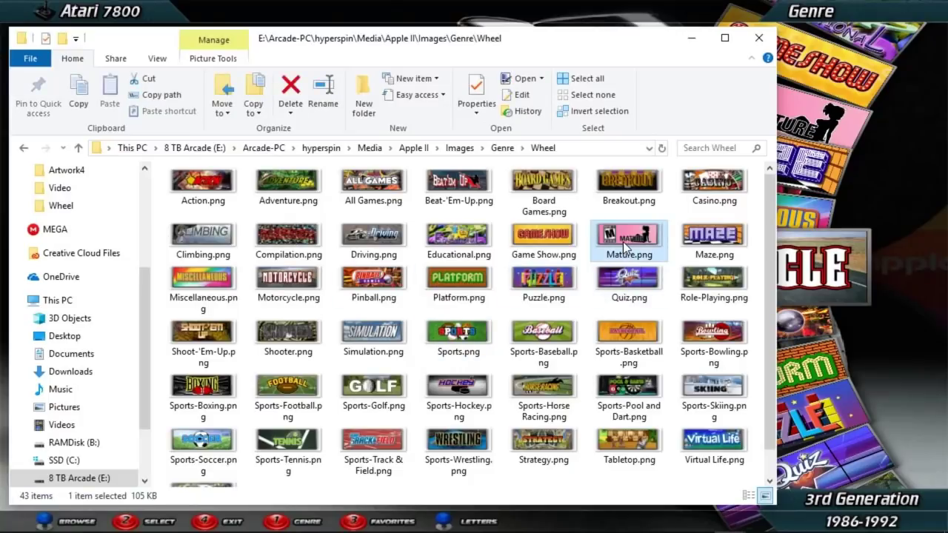
pyautogui.press('Delete')
pyautogui.hotkey('alt', 'Tab')
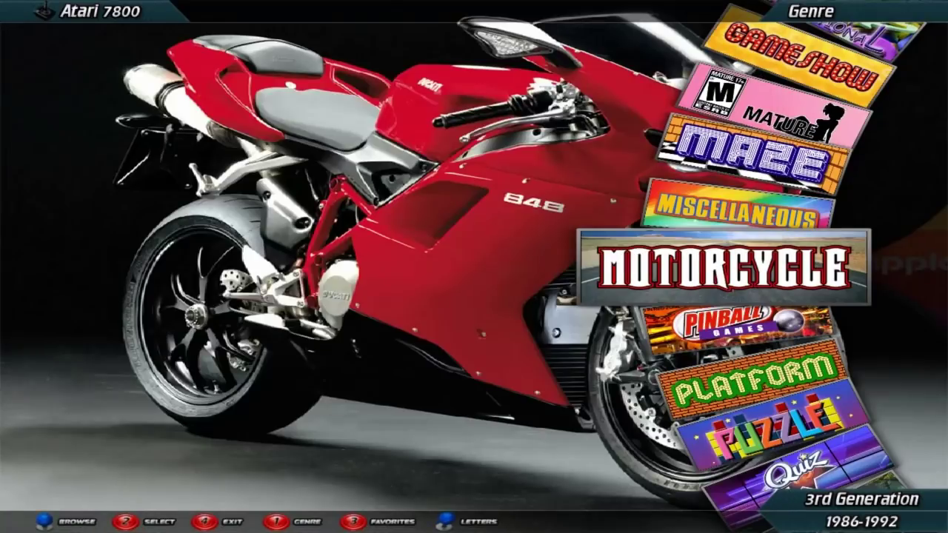
# - Enter the game wheel, reopen the genre wheel and browse down to Game Show to check the entries around the deleted Mature image
pyautogui.press('Return')
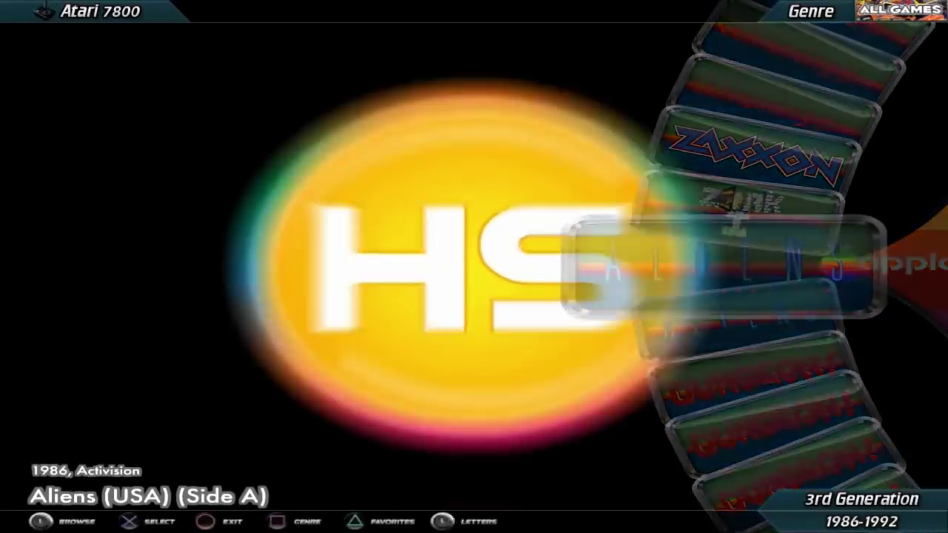
pyautogui.press('g')
pyautogui.press('Down')
pyautogui.press('Down')
pyautogui.press('Down')
pyautogui.press('Down')
pyautogui.press('Down')
pyautogui.press('Down')
pyautogui.press('Down')
pyautogui.press('Down')
pyautogui.press('Down')
pyautogui.press('Down')
pyautogui.press('Down')
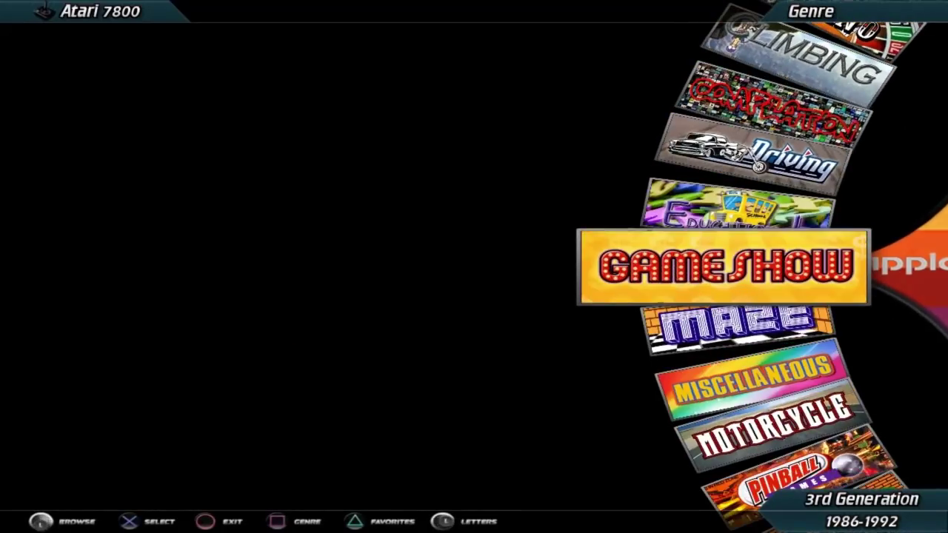
# - Continue through the genre wheel from Maze to Sports, checking the backgrounds of the genres along the way
pyautogui.press('Down')
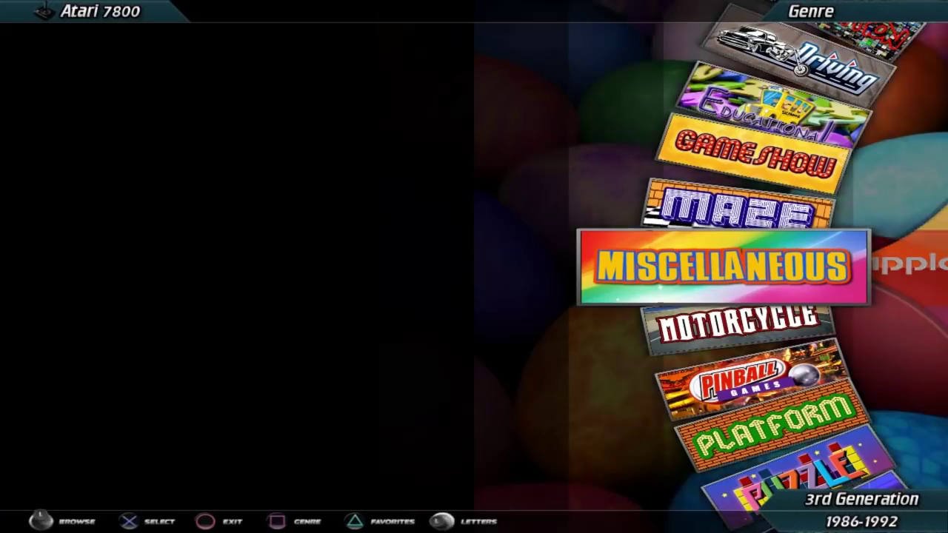
pyautogui.press('Down')
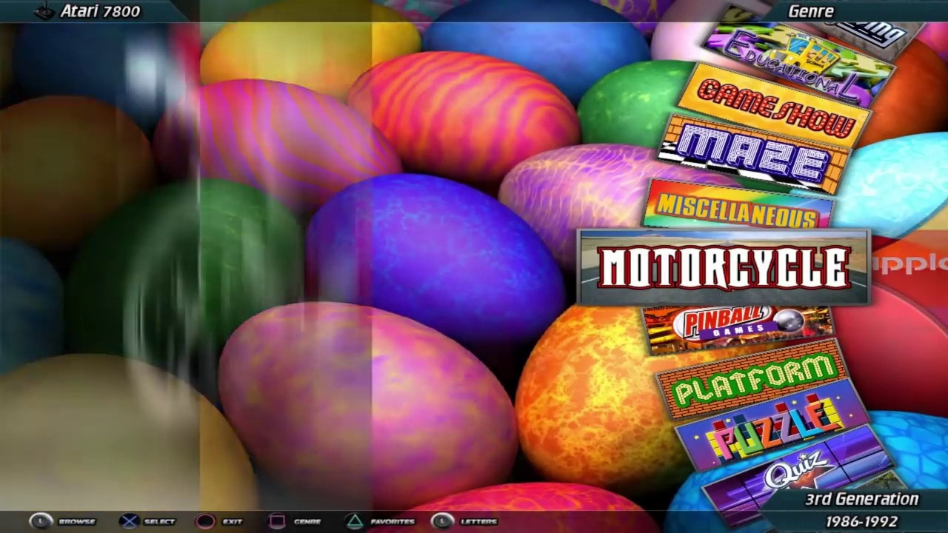
pyautogui.press('Down')
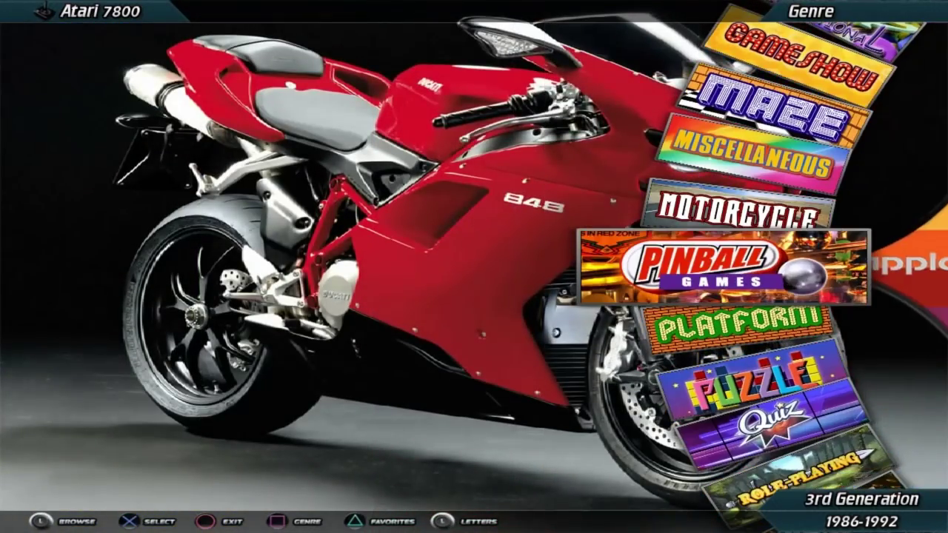
pyautogui.press('Down')
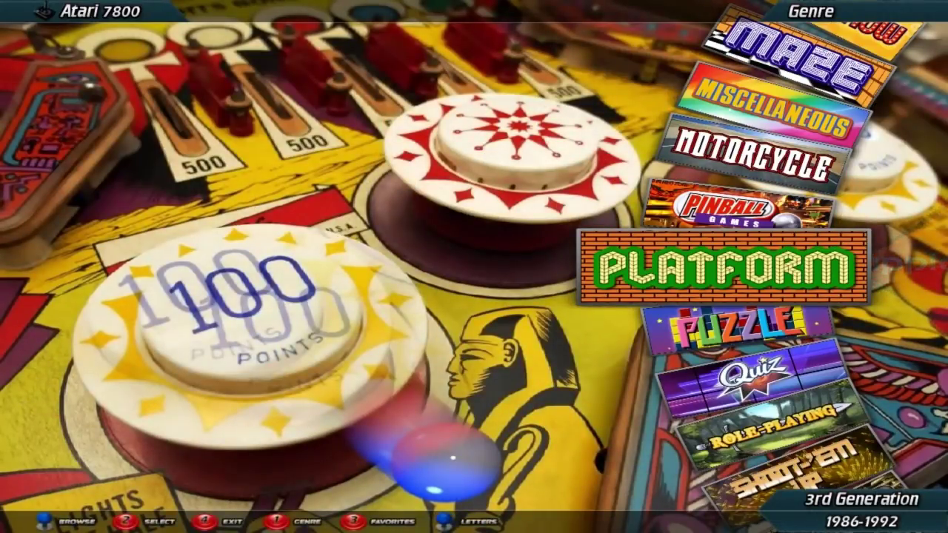
pyautogui.press('Down')
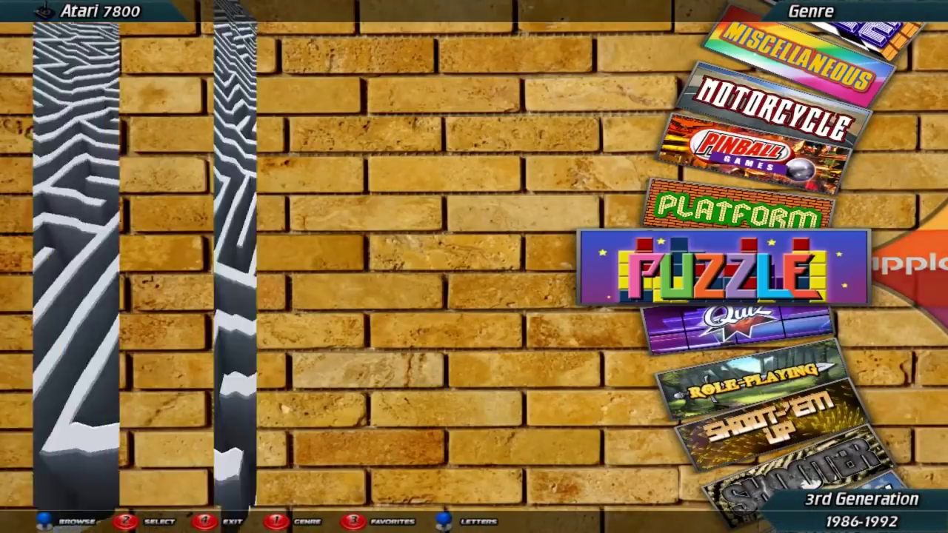
pyautogui.press('Down')
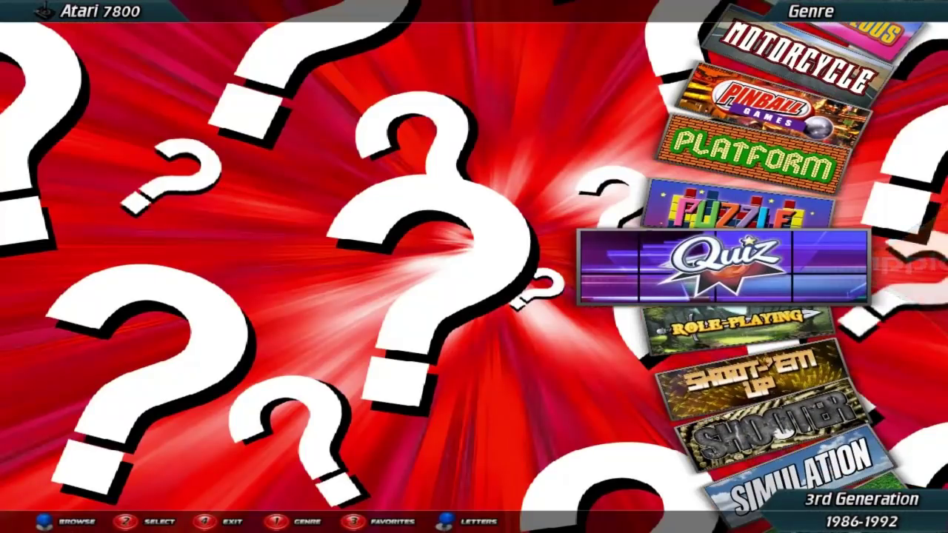
pyautogui.press('Down')
pyautogui.press('Down')
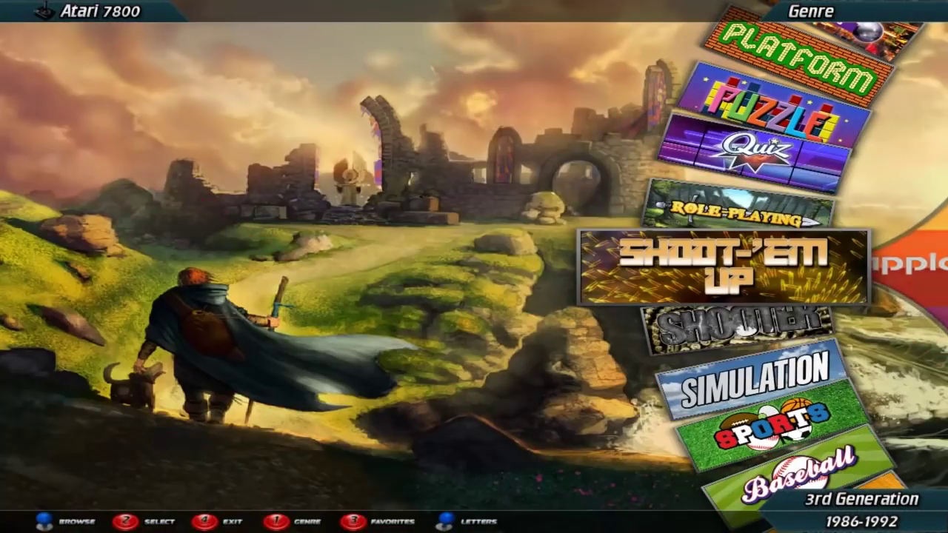
pyautogui.press('Down')
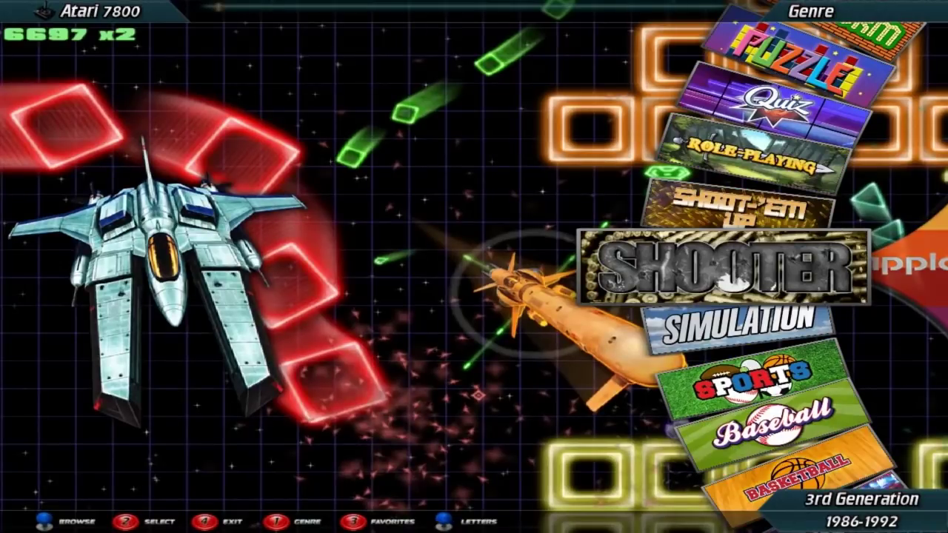
pyautogui.press('Down')
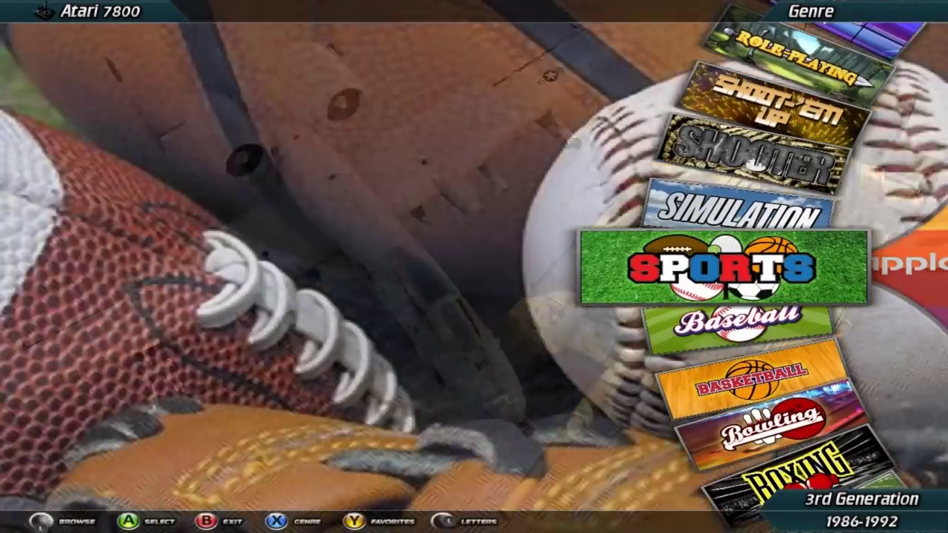
# - Check the sports genre backgrounds from Baseball through Boxing, Football, Golf and Horse Racing to Pool & Darts
pyautogui.press('Down')
pyautogui.press('Down')
pyautogui.press('Down')
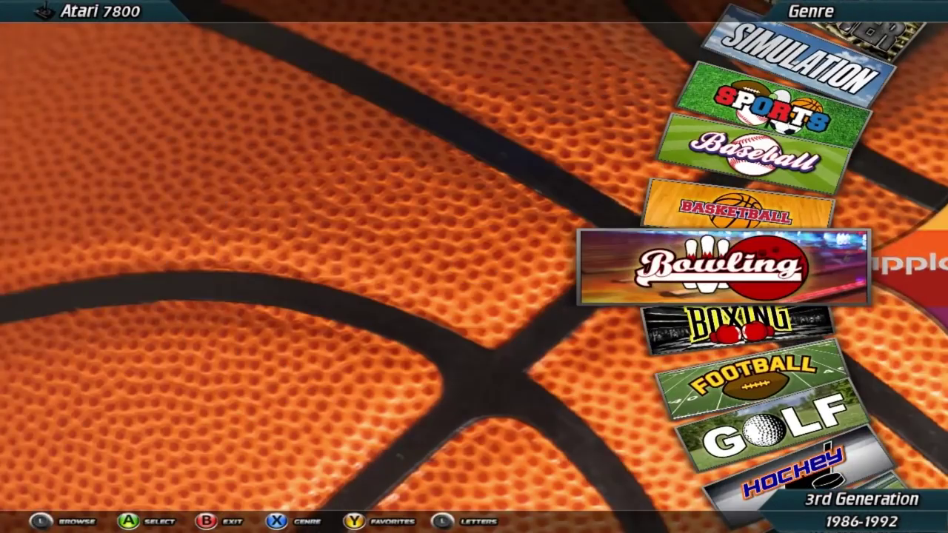
pyautogui.press('Down')
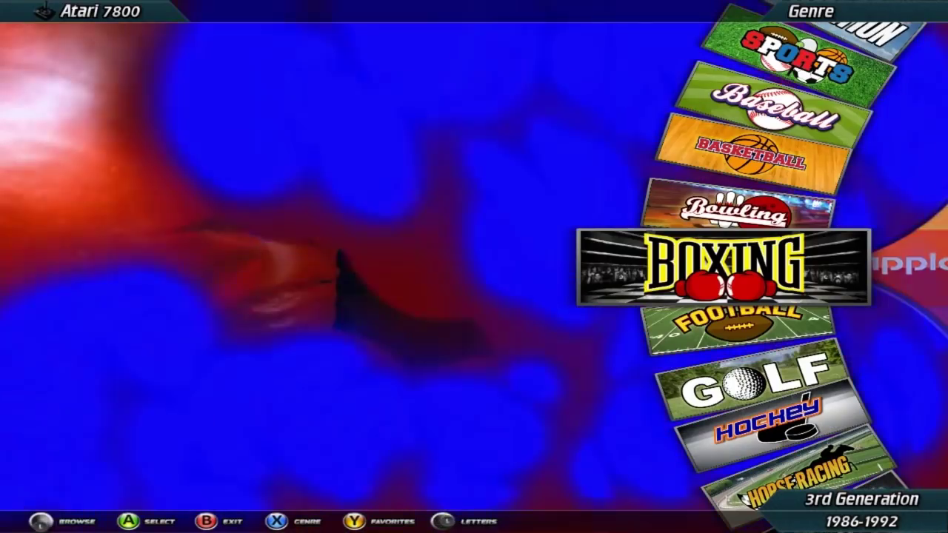
pyautogui.press('Down')
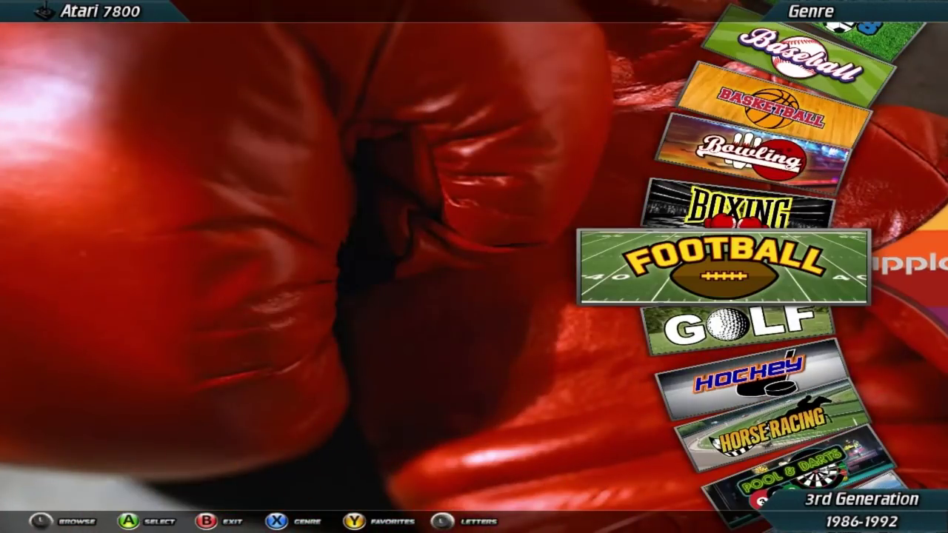
pyautogui.press('Down')
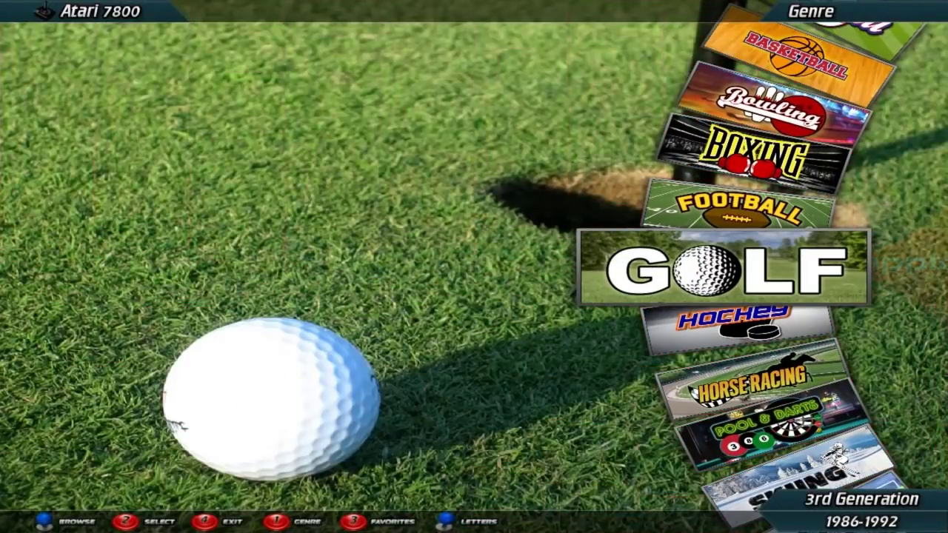
pyautogui.press('Down')
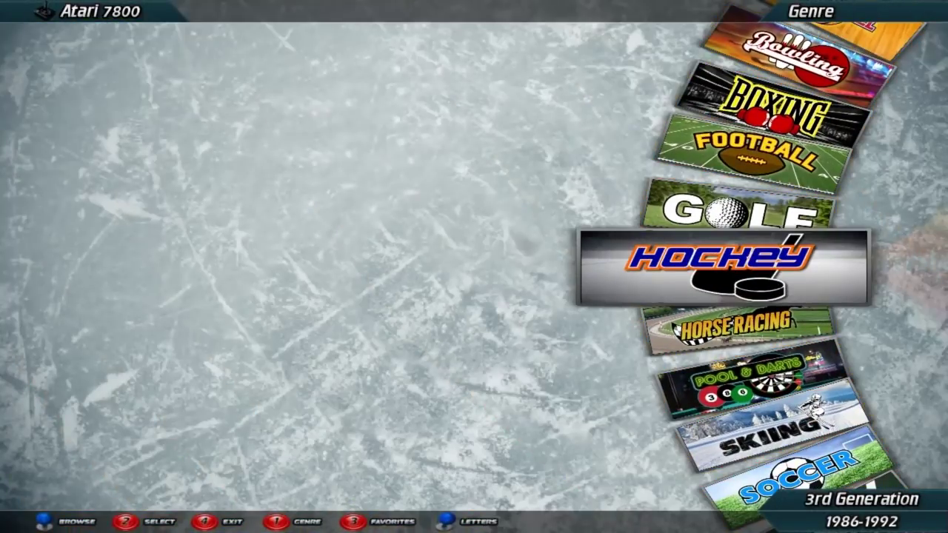
pyautogui.press('Down')
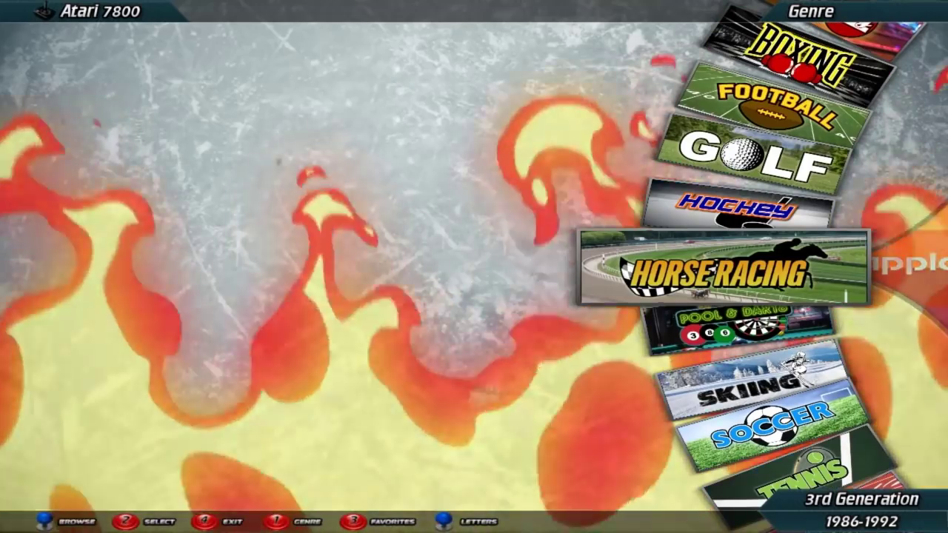
pyautogui.press('Down')
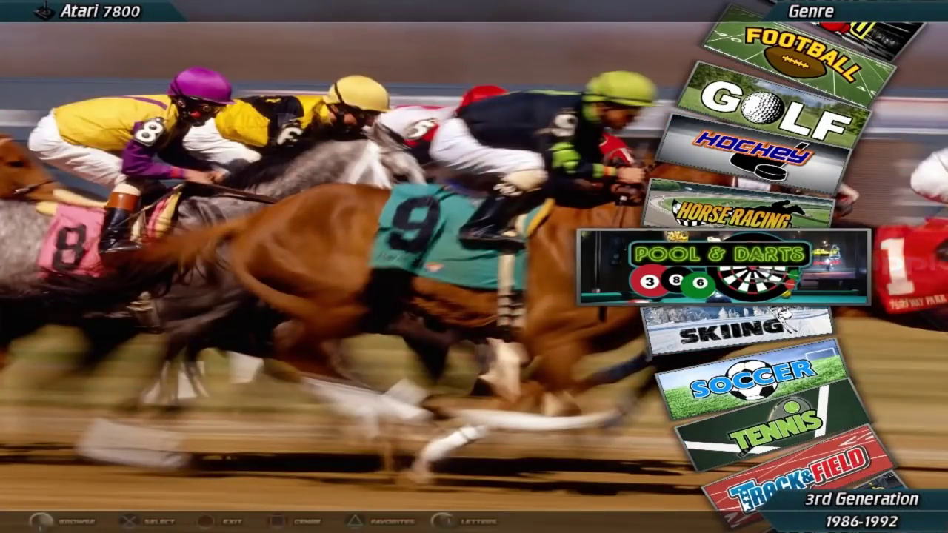
# - Check the backgrounds from Pool & Darts through Skiing, Soccer and Tennis to Track & Field, stepping back to recheck some
pyautogui.press('Down')
pyautogui.press('Up')
pyautogui.press('Down')
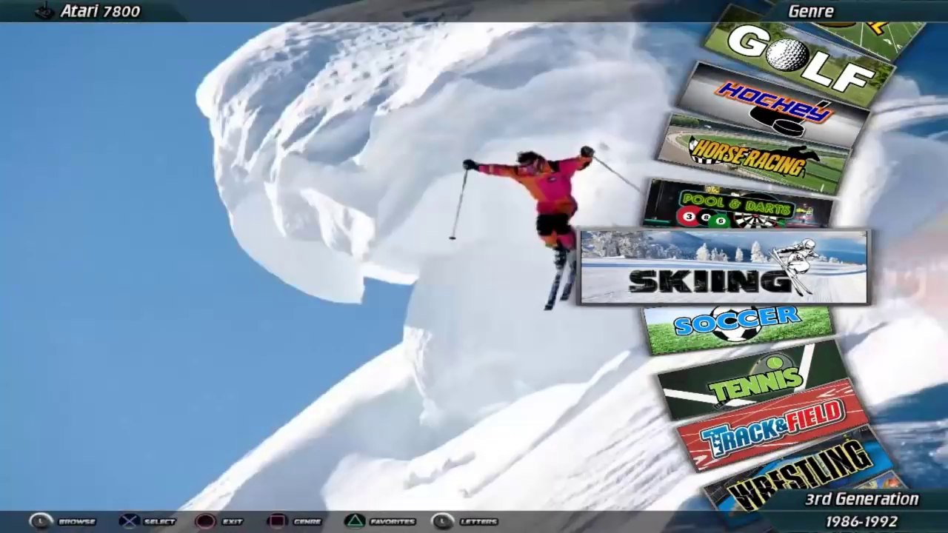
pyautogui.press('Down')
pyautogui.press('Down')
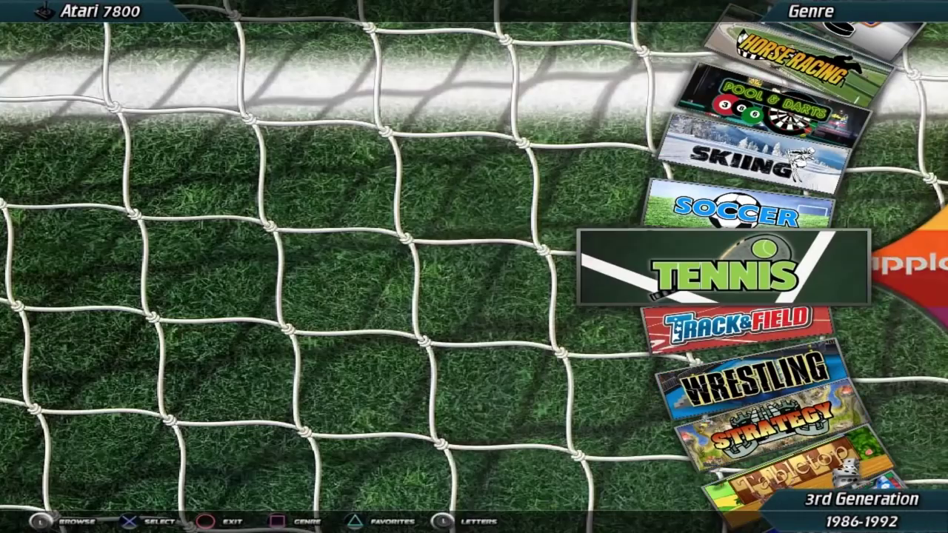
pyautogui.press('Up')
pyautogui.press('Down')
pyautogui.press('Down')
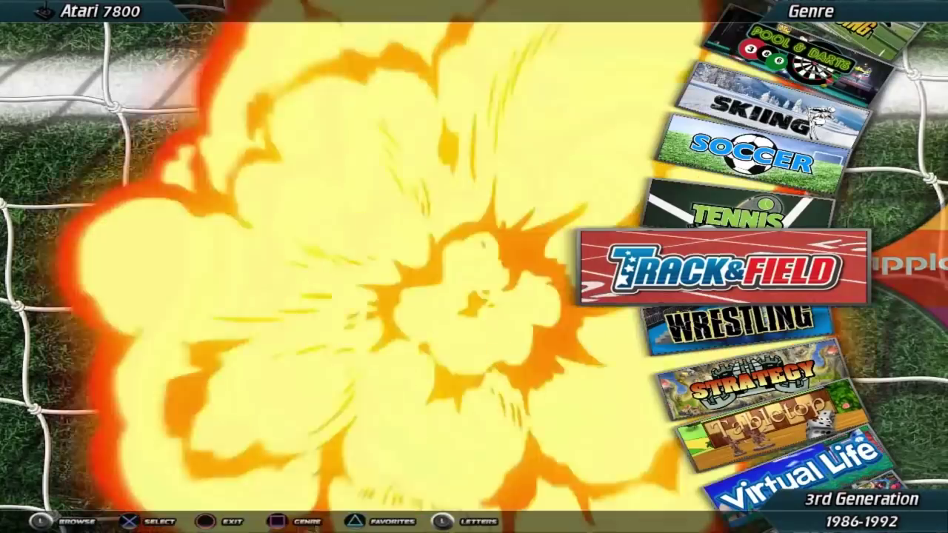
pyautogui.press('Down')
pyautogui.press('Up')
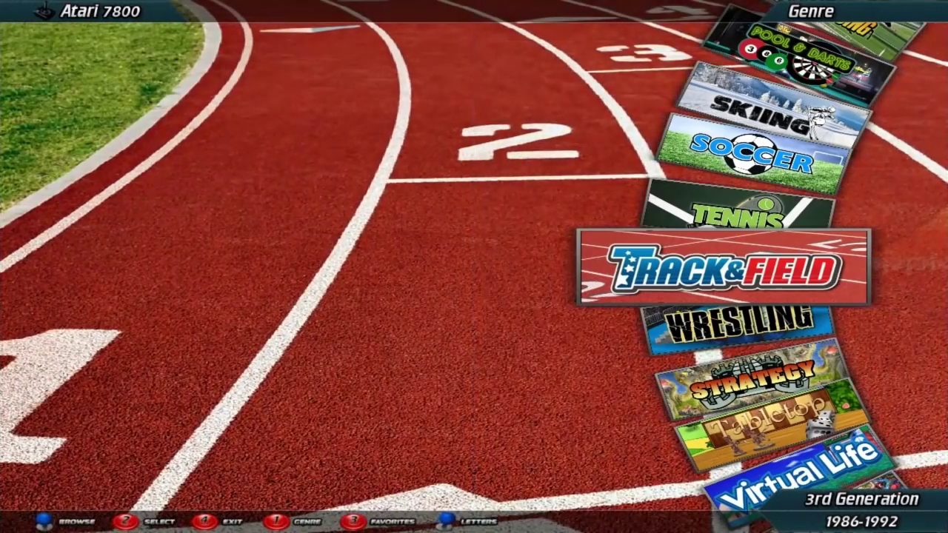
# - Check the genre wheel backgrounds from Wrestling through Strategy to Tabletop, stepping back to compare Strategy and Tabletop
pyautogui.press('Down')
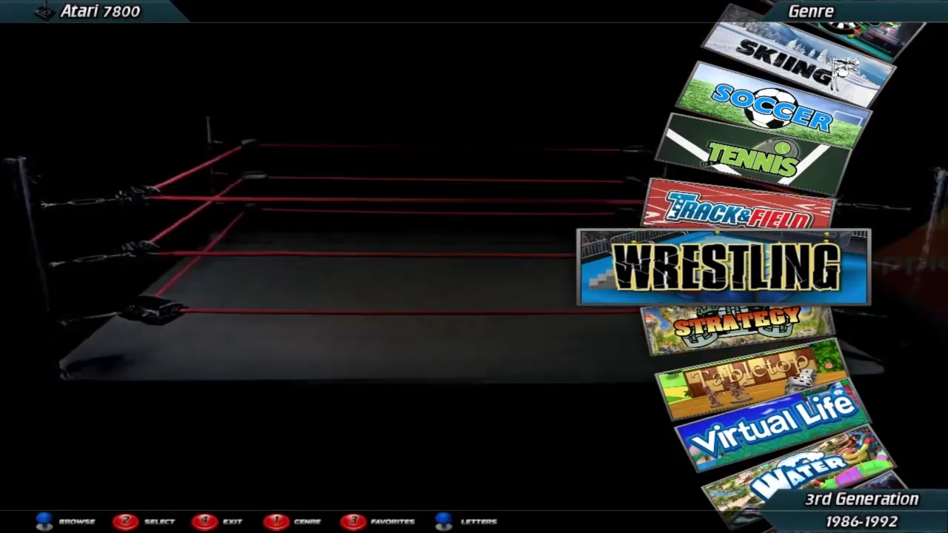
pyautogui.press('Down')
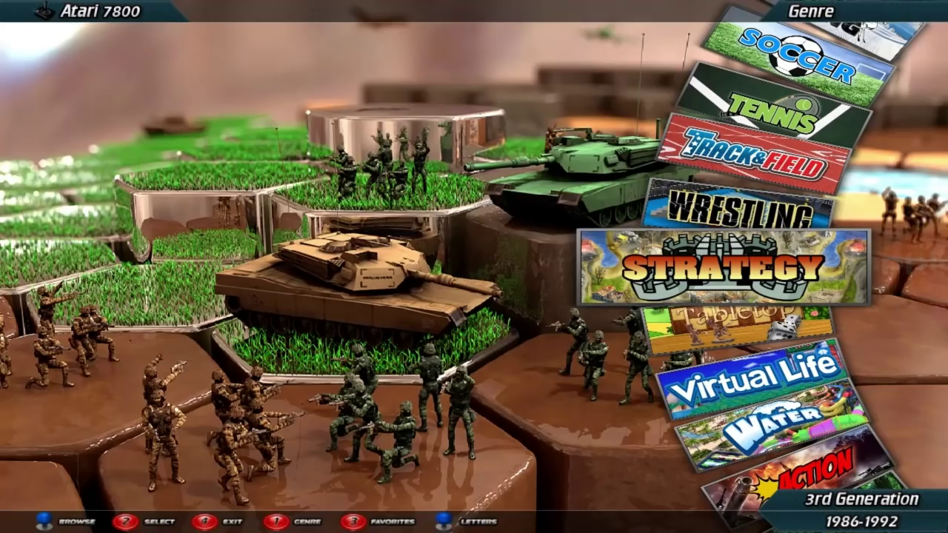
pyautogui.press('Down')
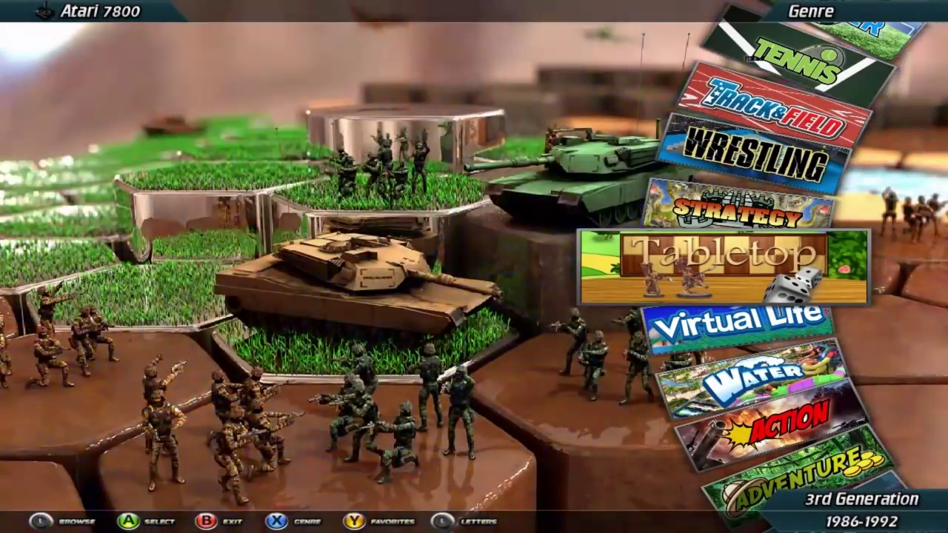
pyautogui.press('Down')
pyautogui.press('Up')
pyautogui.press('Up')
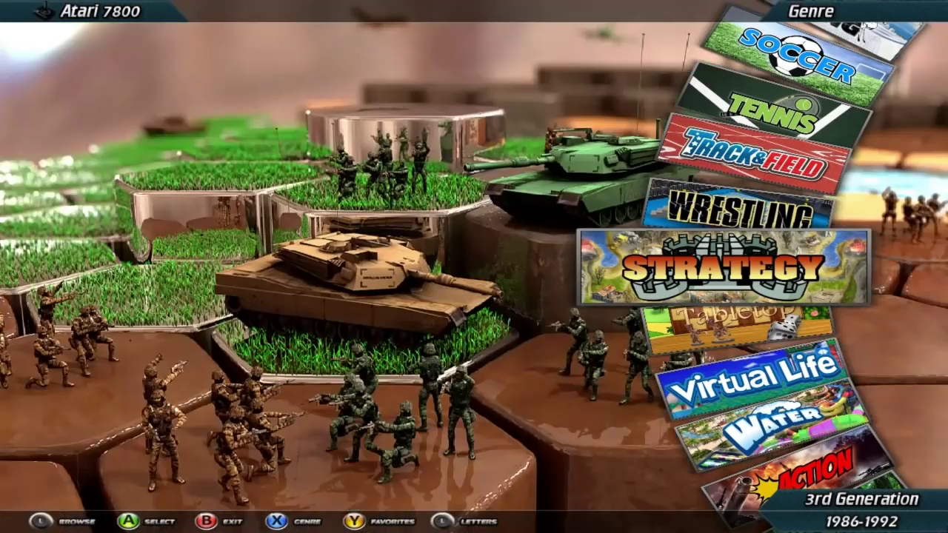
pyautogui.press('Down')
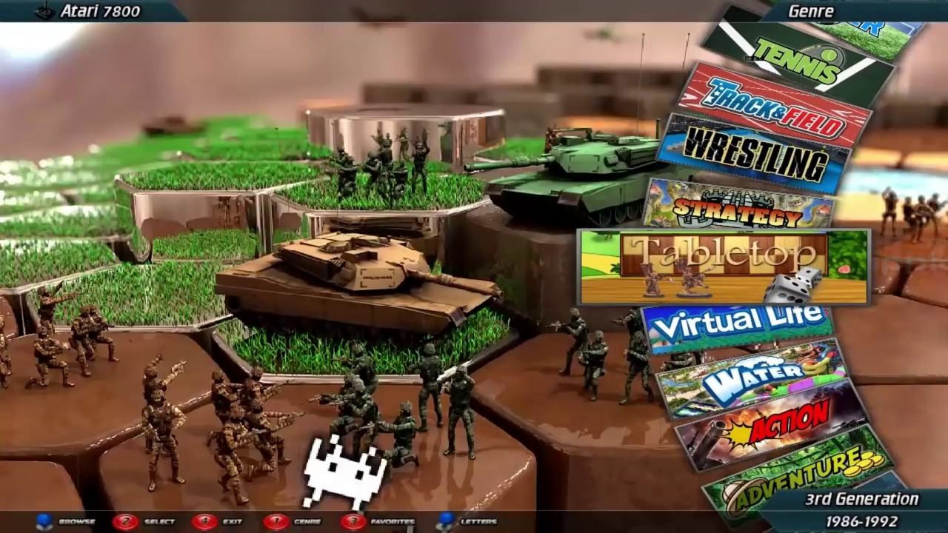
# - Switch to File Explorer and check the Strategy and Tabletop images in Apple II's genre Backgrounds folder
pyautogui.hotkey('alt', 'Tab')
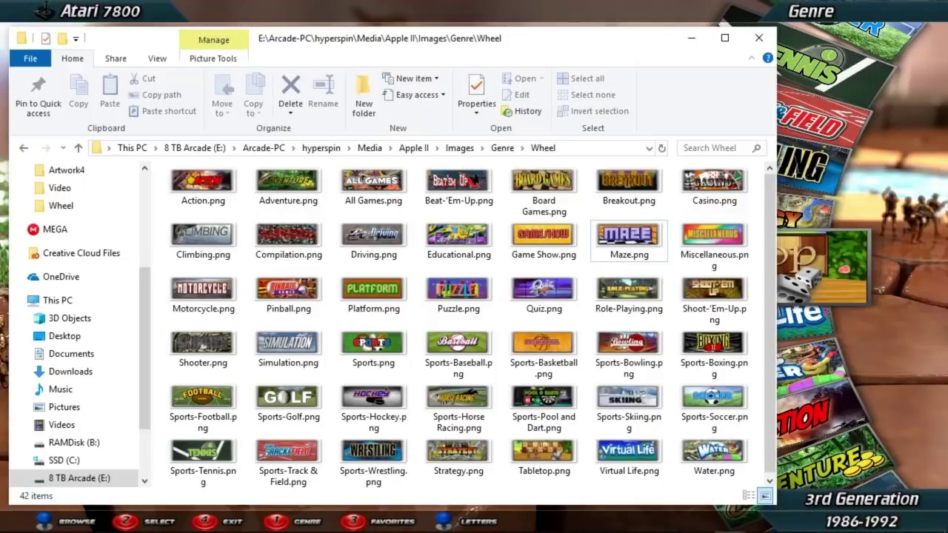
pyautogui.click(453, 460)
pyautogui.click(501, 149)
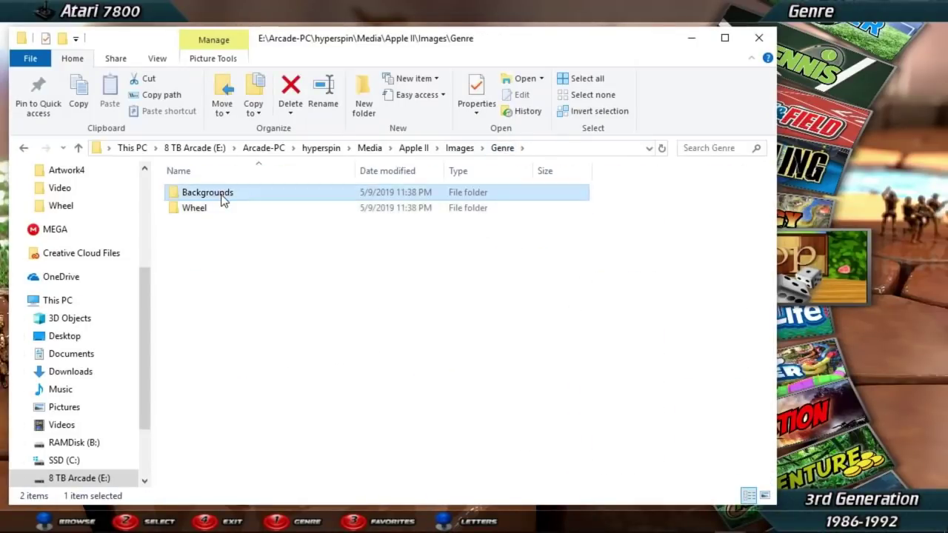
pyautogui.doubleClick(222, 194)
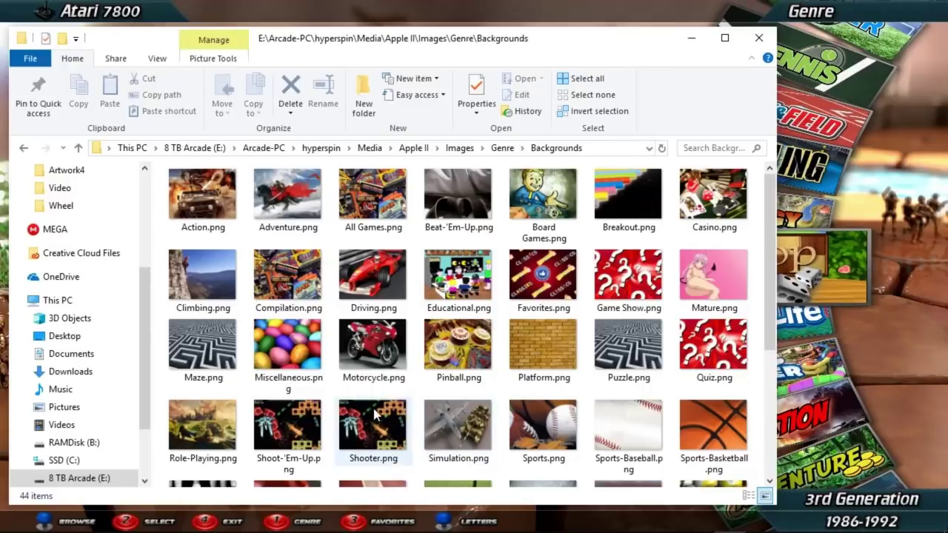
pyautogui.scroll(-3, 393, 433)
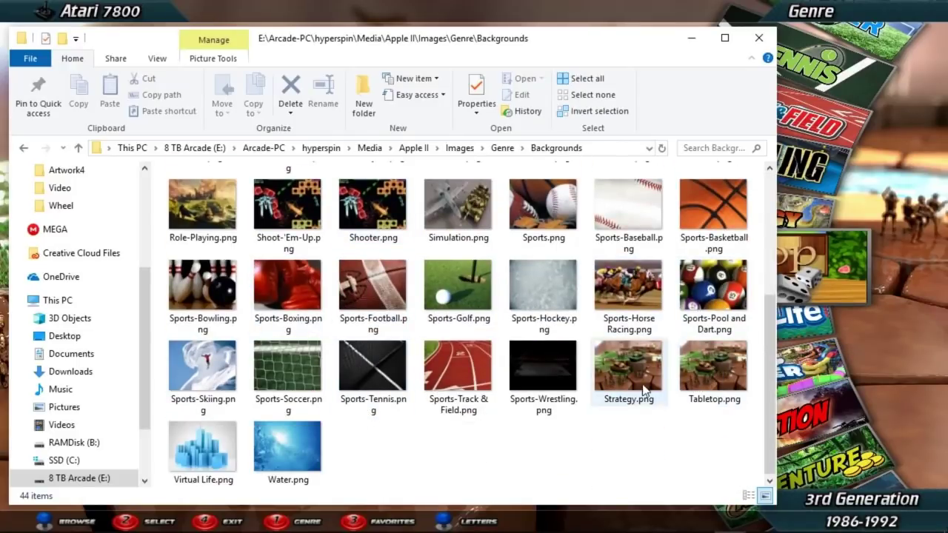
# - Return to HyperSpin and check the remaining genre backgrounds from Virtual Life through Water to Action
pyautogui.hotkey('alt', 'Tab')
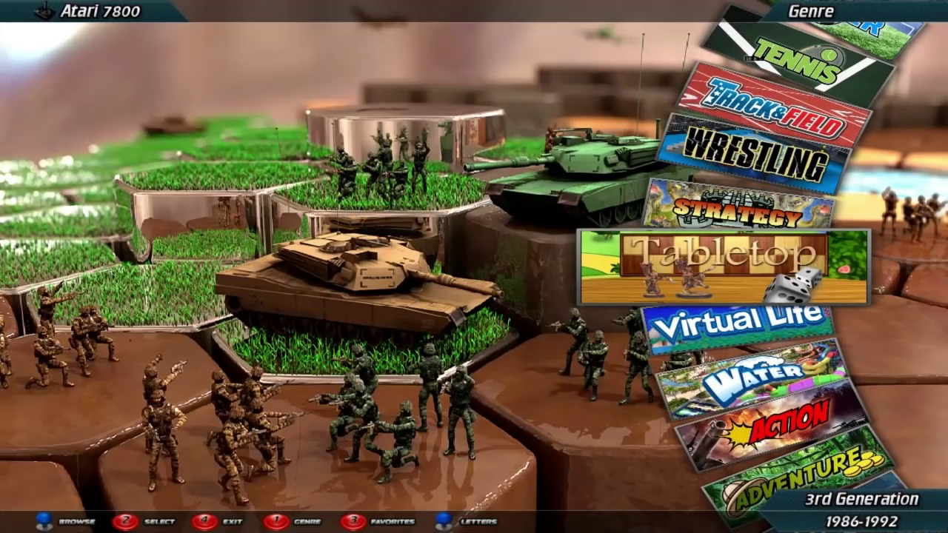
pyautogui.press('Down')
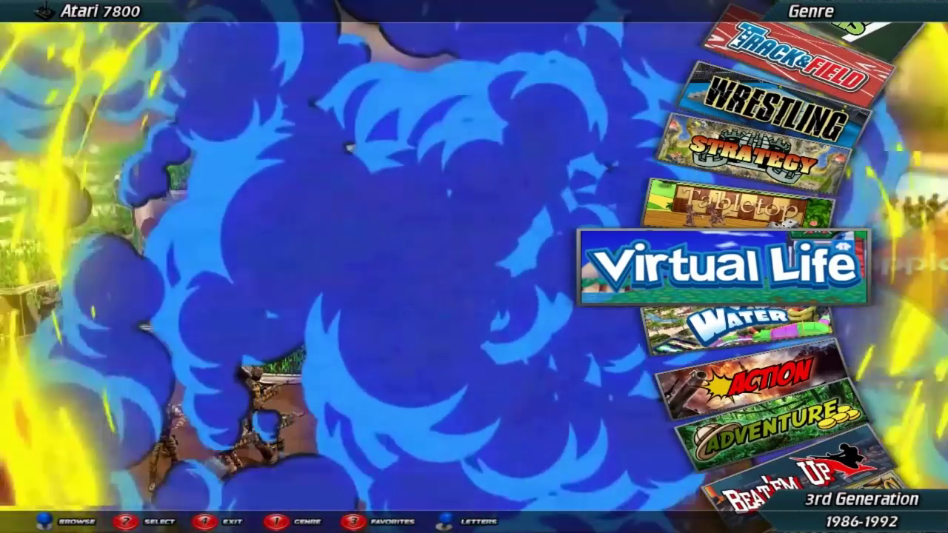
pyautogui.press('Down')
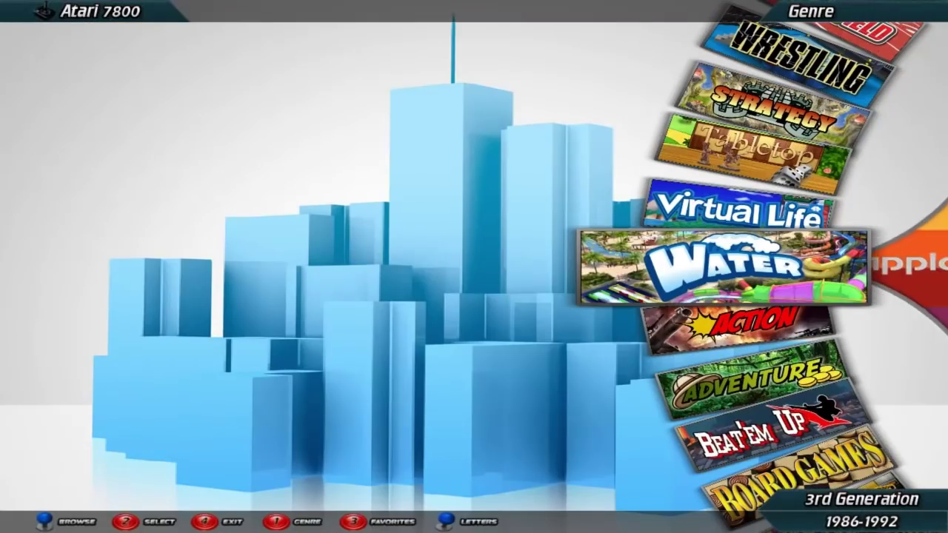
pyautogui.press('Down')
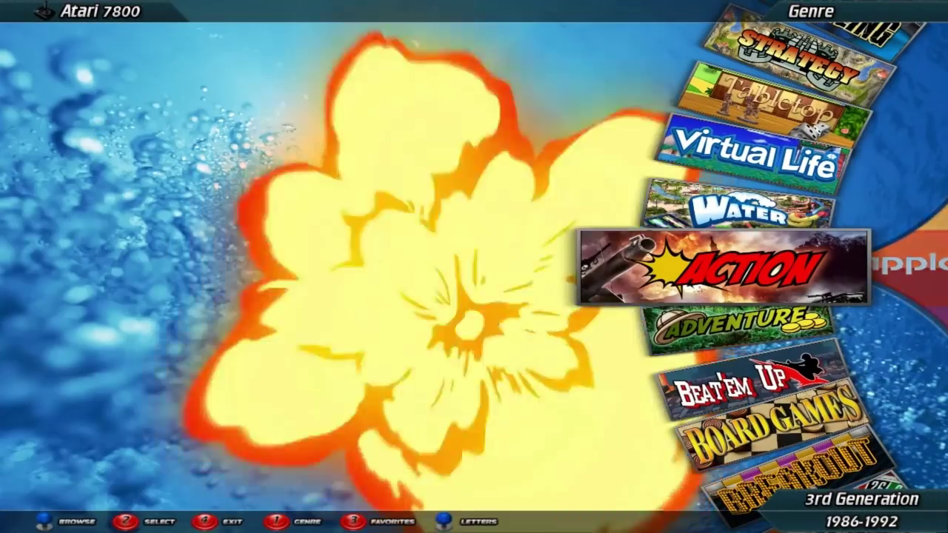
# - Switch back to File Explorer and open the Wheel folder under Apple II's Genre images
pyautogui.hotkey('alt', 'Tab')
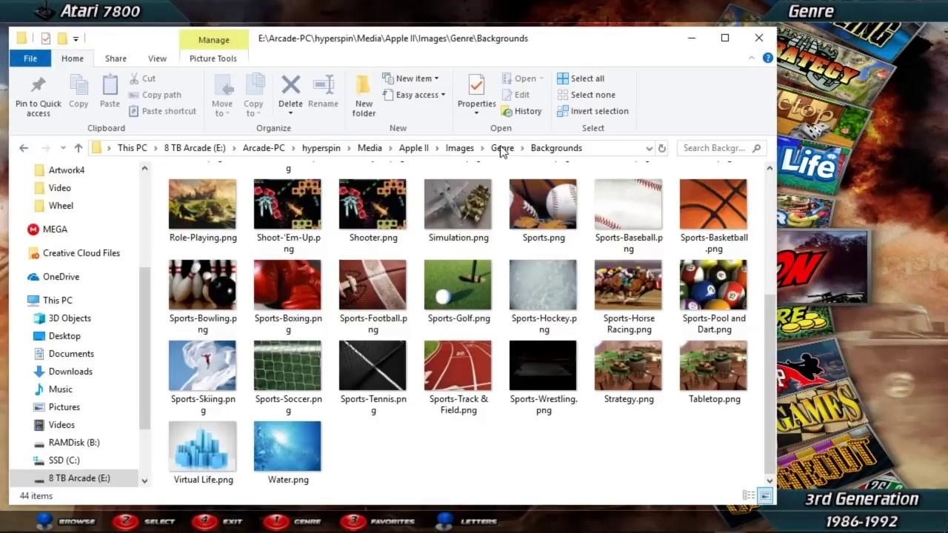
pyautogui.click(502, 148)
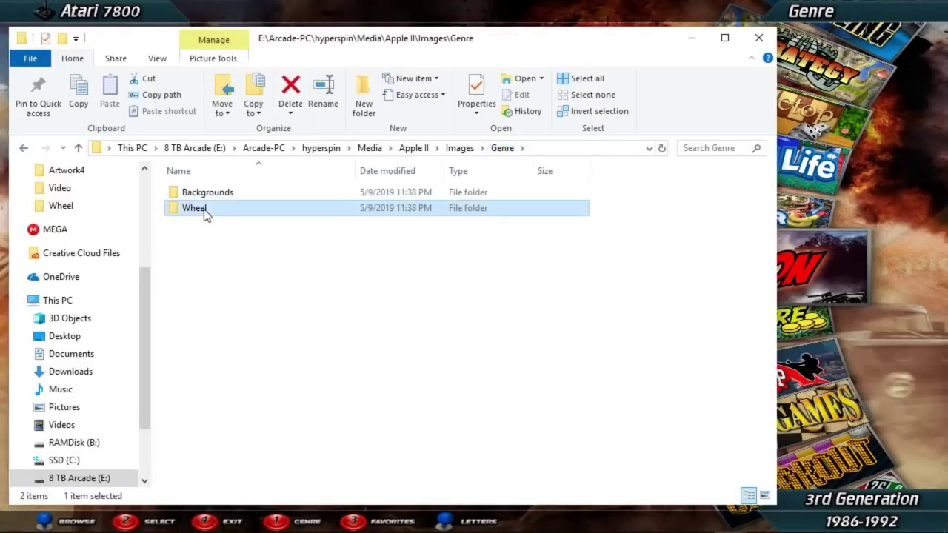
pyautogui.doubleClick(208, 209)
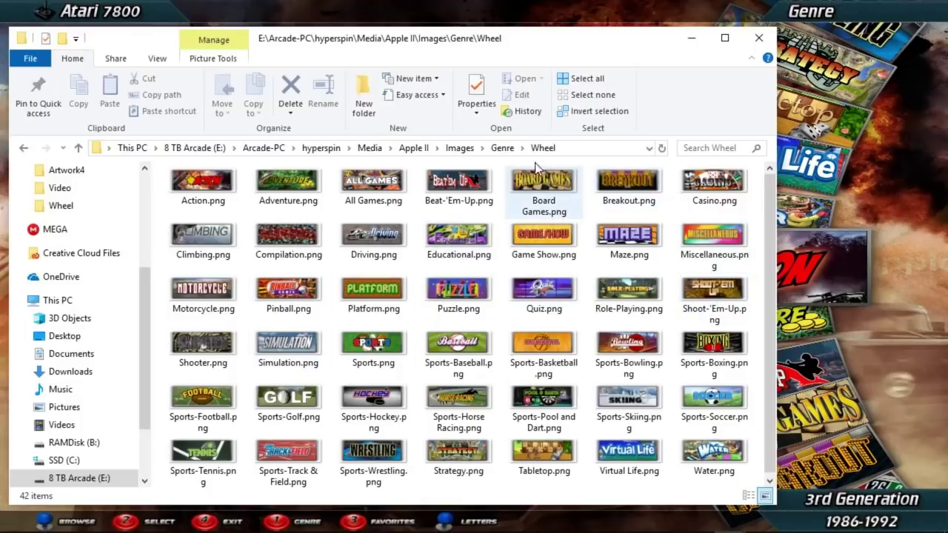
# - In the second File Explorer window, open the 3D NES genre Backgrounds folder under hyperspin Media and inspect Favorites.png
pyautogui.moveTo(752, 527)
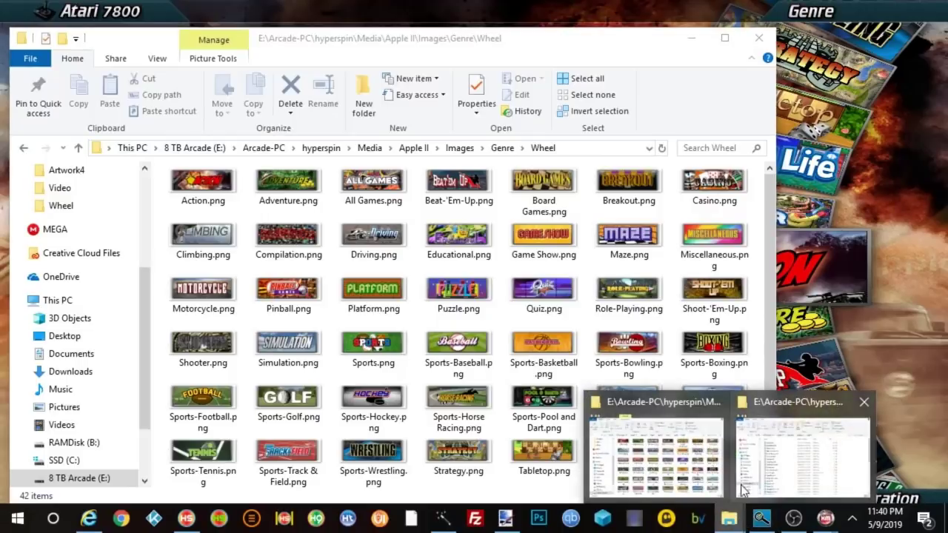
pyautogui.click(761, 463)
pyautogui.click(589, 148)
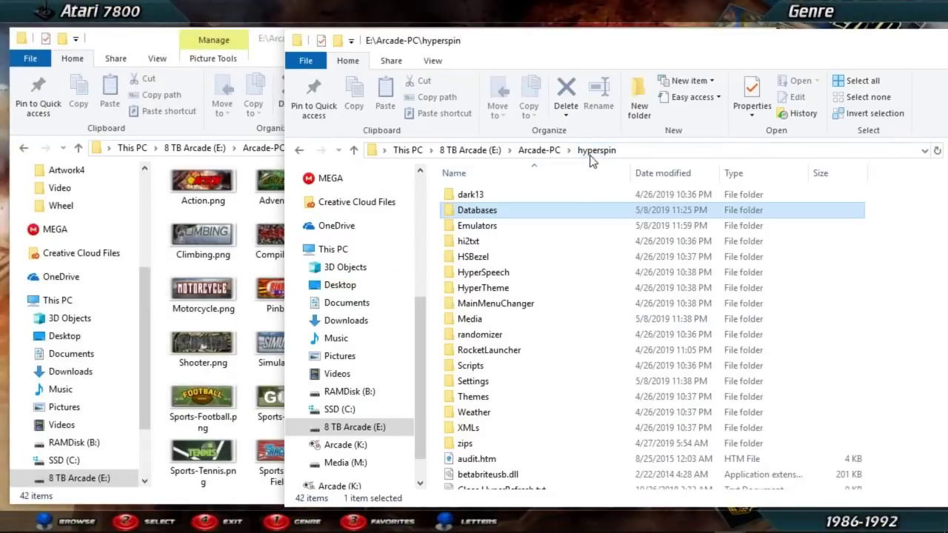
pyautogui.doubleClick(491, 320)
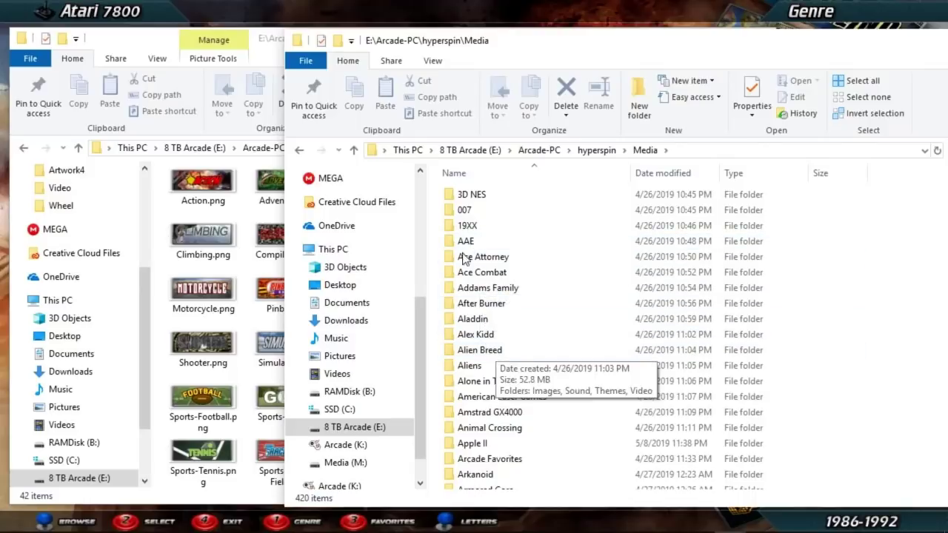
pyautogui.doubleClick(469, 196)
pyautogui.doubleClick(470, 196)
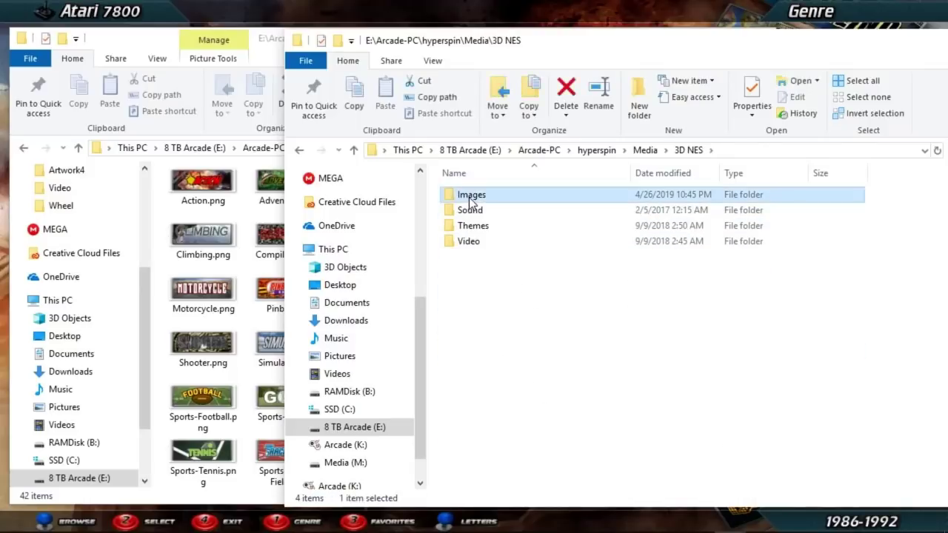
pyautogui.doubleClick(471, 272)
pyautogui.doubleClick(480, 197)
pyautogui.click(562, 231)
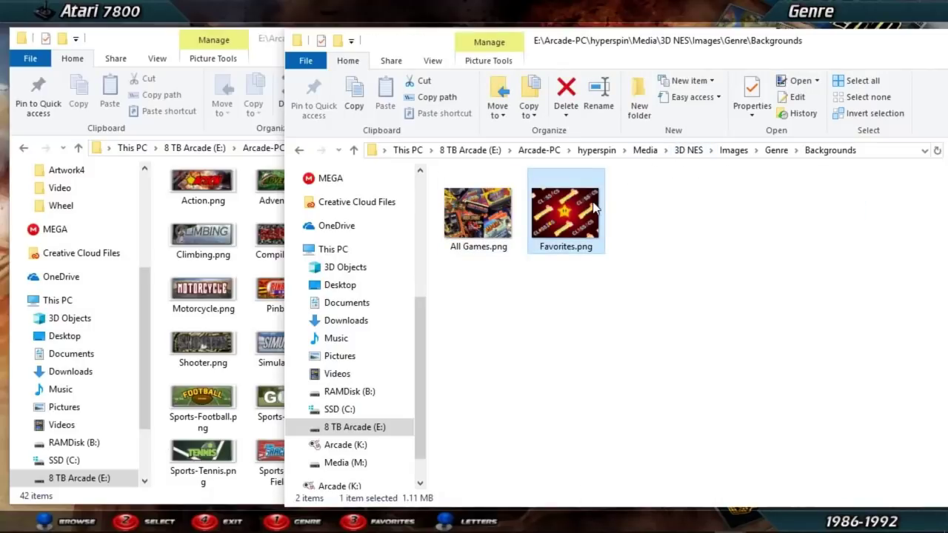
# - Open the MAME genre Backgrounds folder from the Media directory and look through its images
pyautogui.click(645, 151)
pyautogui.scroll(-6, 528, 403)
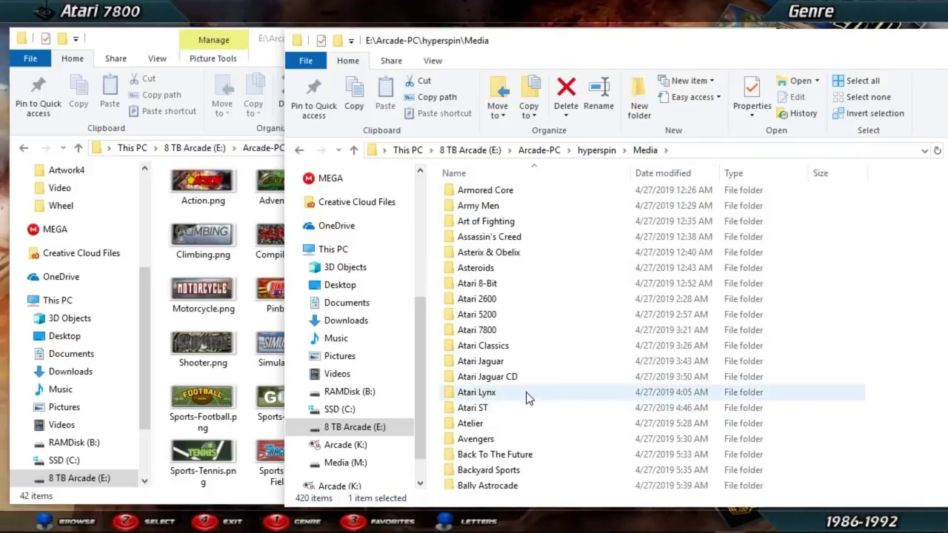
pyautogui.scroll(-6, 528, 396)
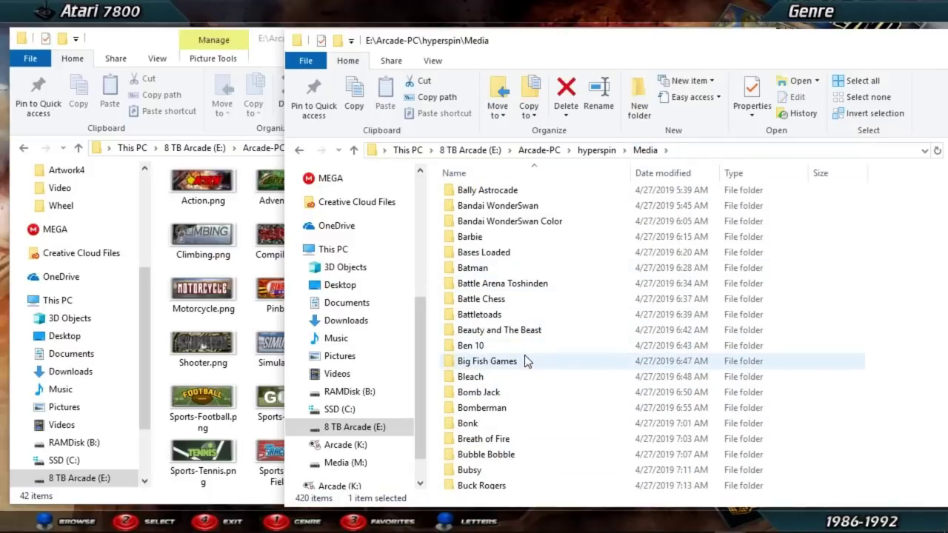
pyautogui.scroll(-6, 526, 361)
pyautogui.scroll(-6, 521, 360)
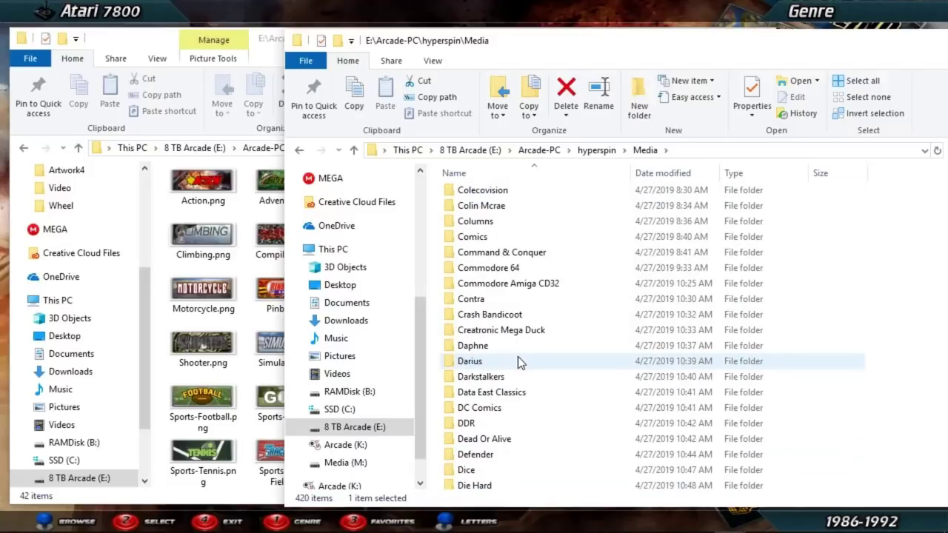
pyautogui.scroll(-11, 519, 355)
pyautogui.scroll(-20, 524, 370)
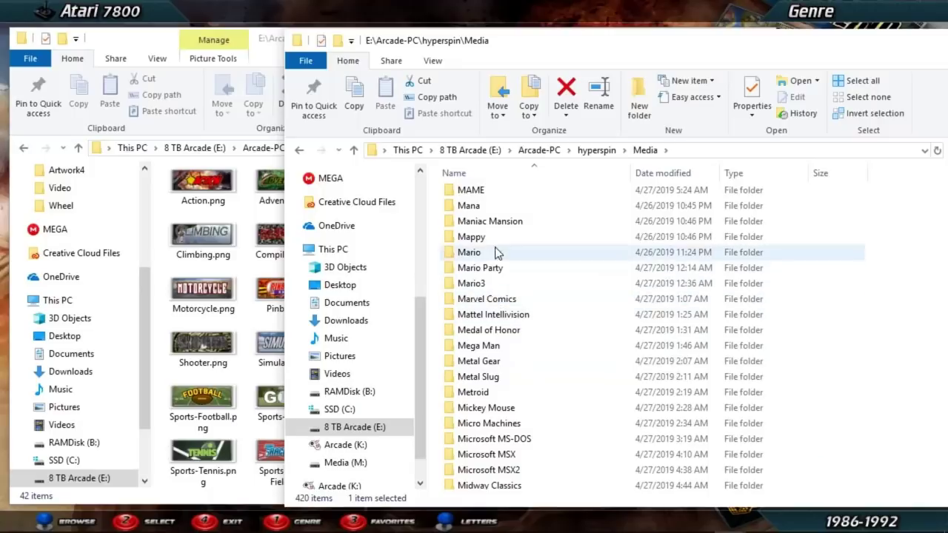
pyautogui.doubleClick(483, 194)
pyautogui.click(470, 199)
pyautogui.doubleClick(470, 196)
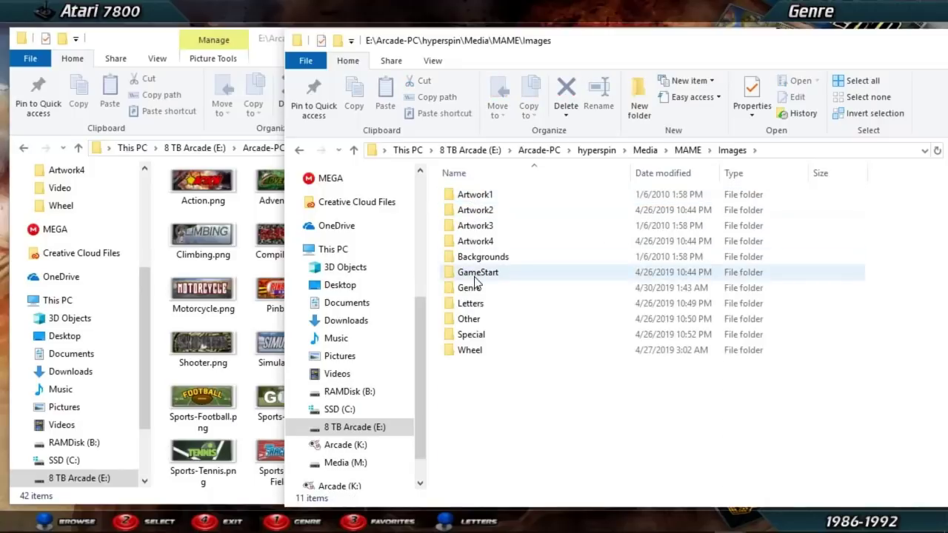
pyautogui.doubleClick(485, 287)
pyautogui.doubleClick(480, 196)
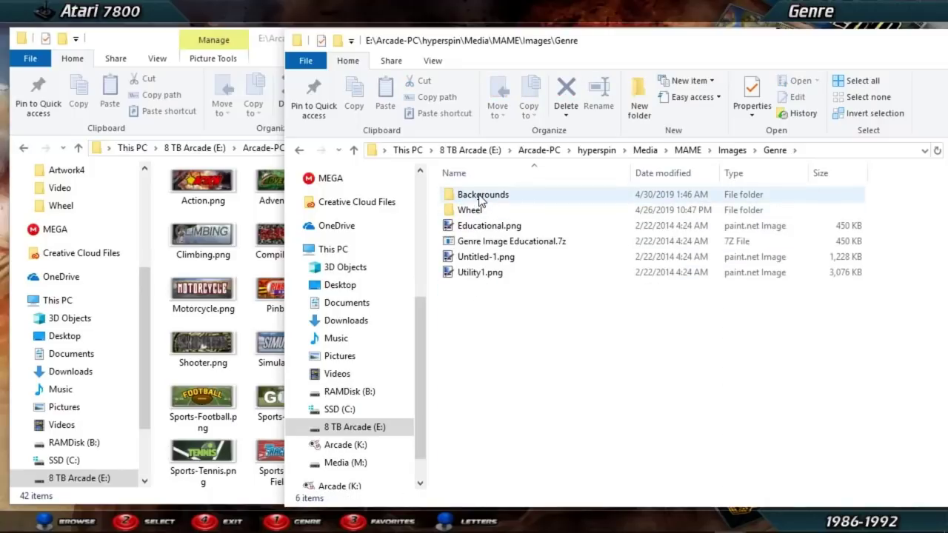
pyautogui.scroll(-15, 725, 344)
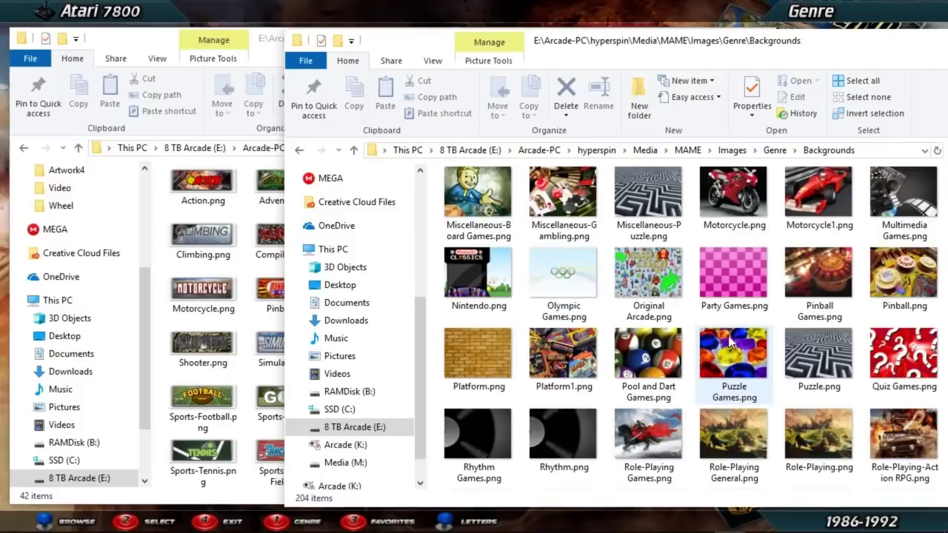
pyautogui.scroll(3, 793, 296)
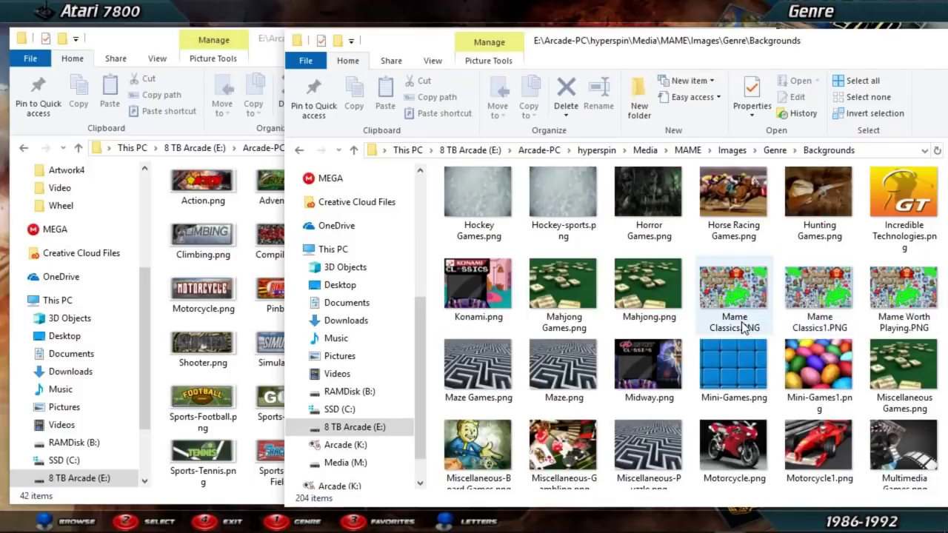
pyautogui.scroll(5, 743, 328)
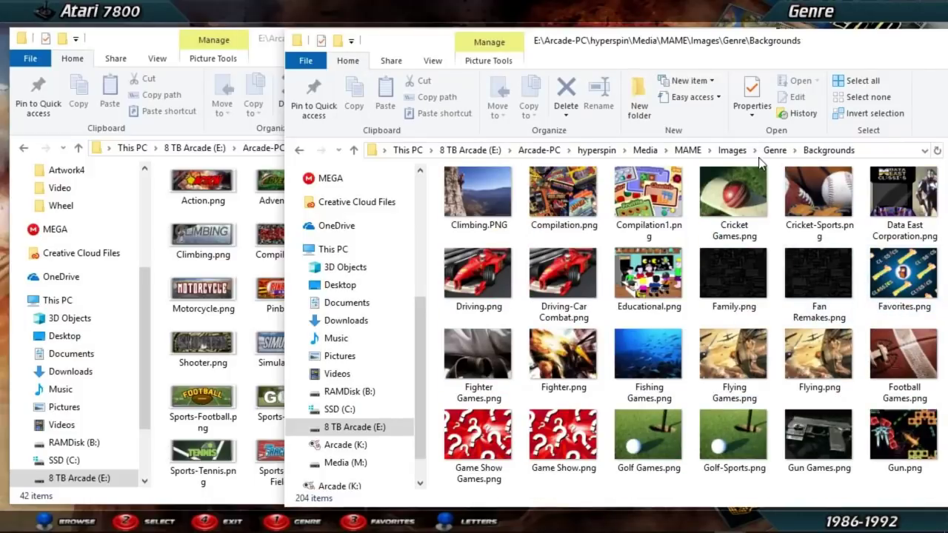
# - Open Magnavox Odyssey 2's genre Backgrounds folder from the Media directory and copy its Favorites.png
pyautogui.click(732, 151)
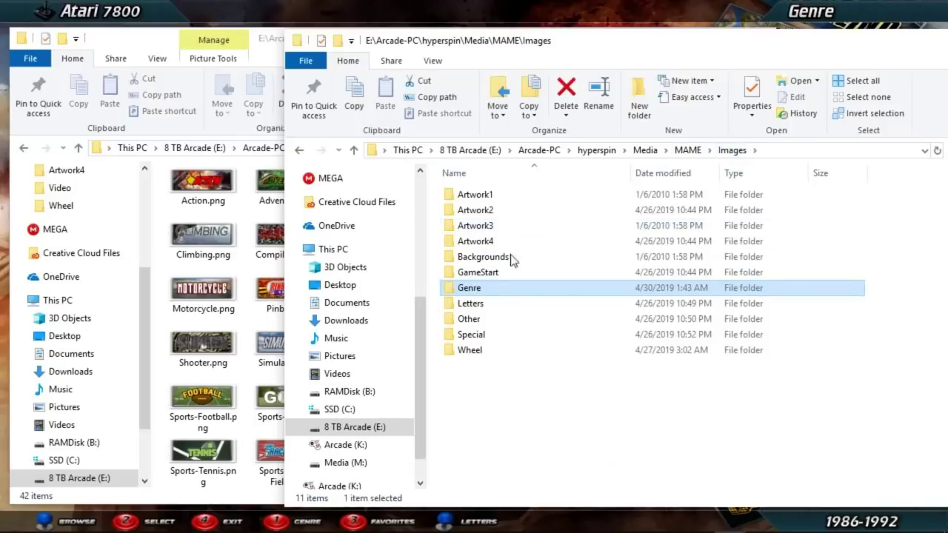
pyautogui.click(644, 150)
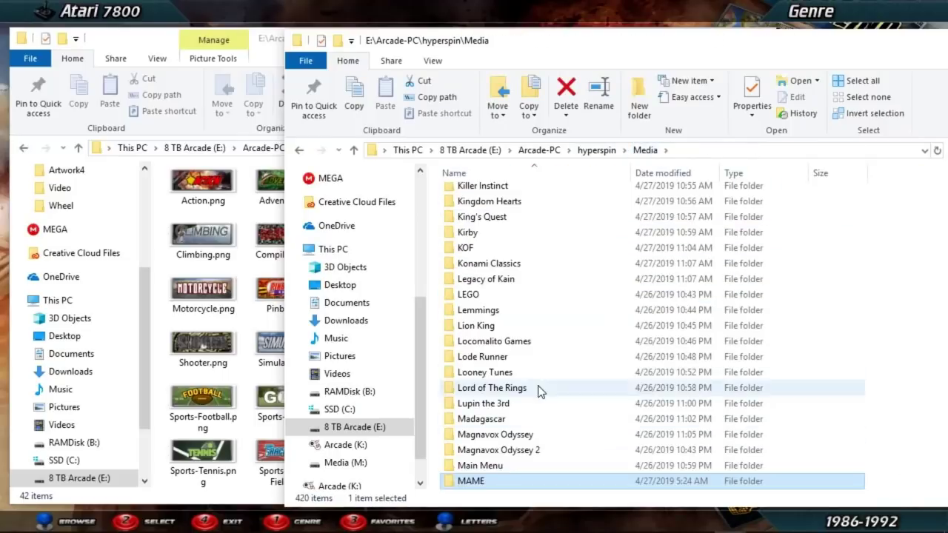
pyautogui.scroll(-6, 527, 420)
pyautogui.scroll(7, 529, 275)
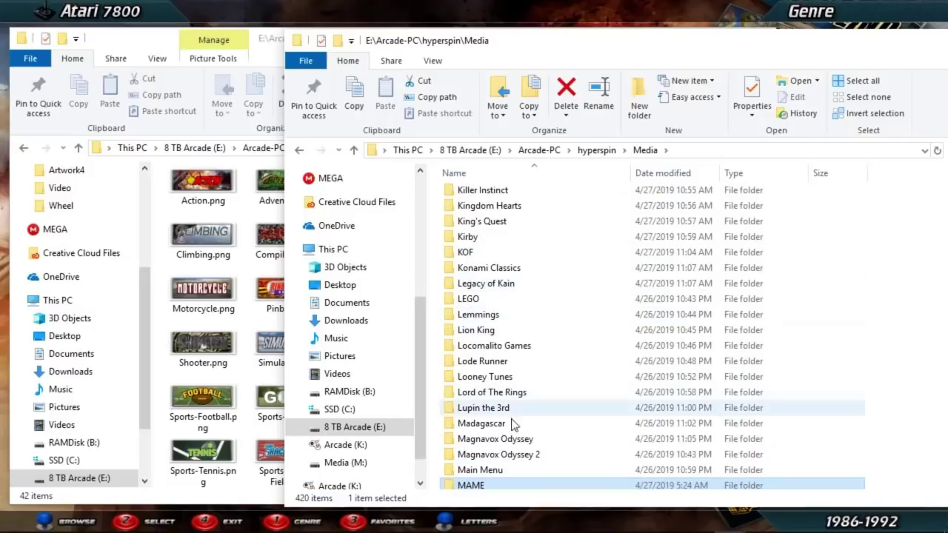
pyautogui.doubleClick(508, 452)
pyautogui.click(503, 195)
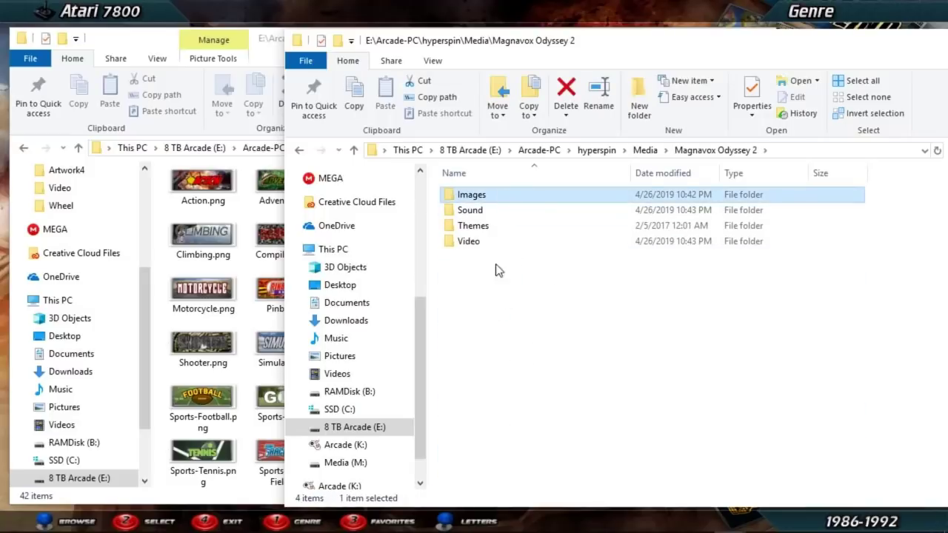
pyautogui.doubleClick(489, 197)
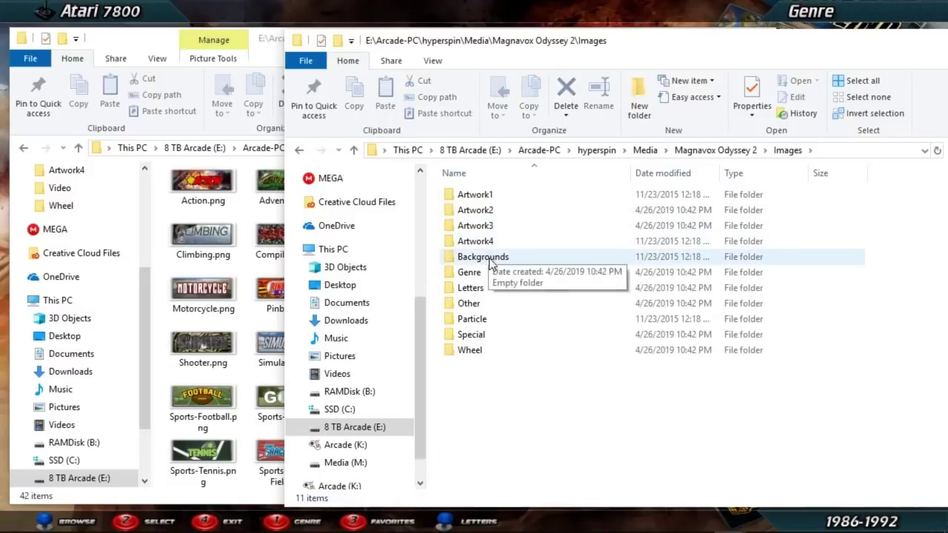
pyautogui.doubleClick(487, 271)
pyautogui.doubleClick(479, 194)
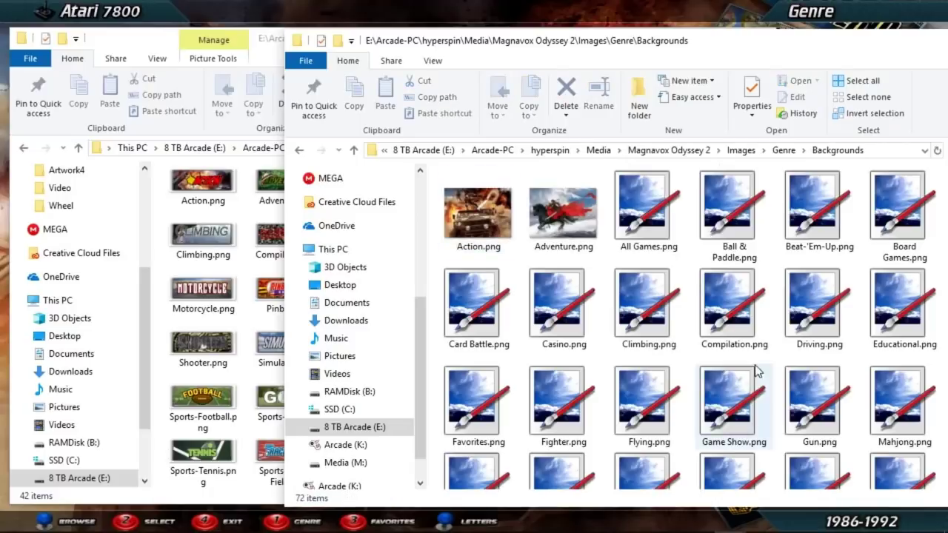
pyautogui.click(511, 429)
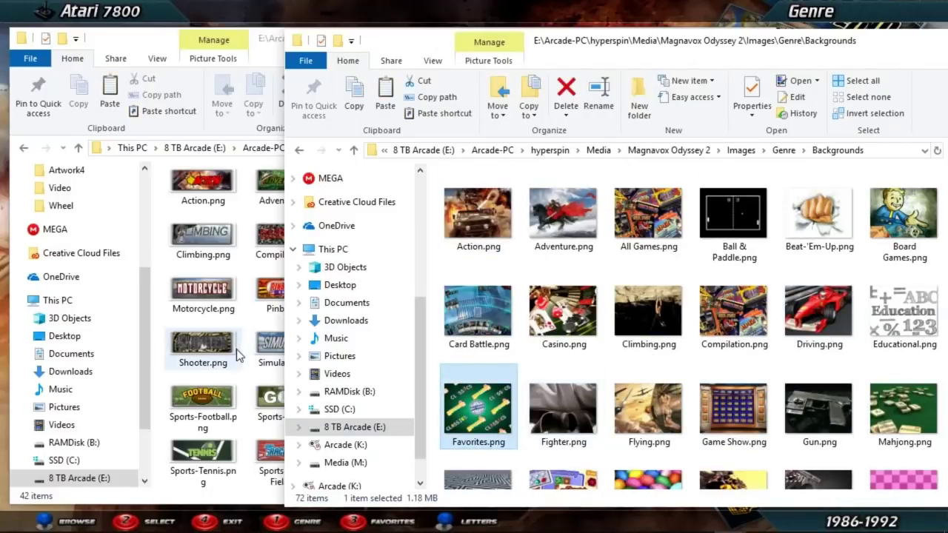
# - Check Apple II's genre Backgrounds folder for a Favorites image and return to its genre Wheel folder
pyautogui.click(237, 355)
pyautogui.click(160, 315)
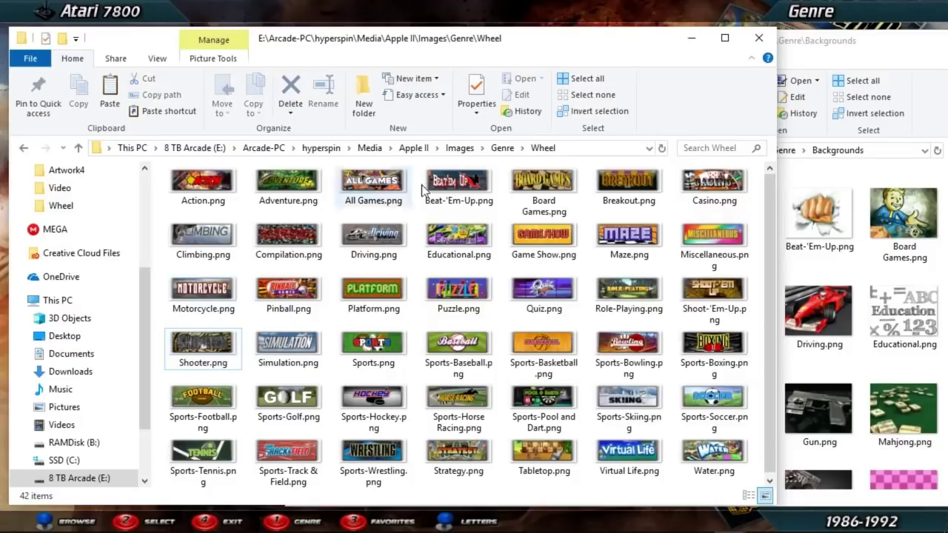
pyautogui.click(489, 149)
pyautogui.doubleClick(189, 191)
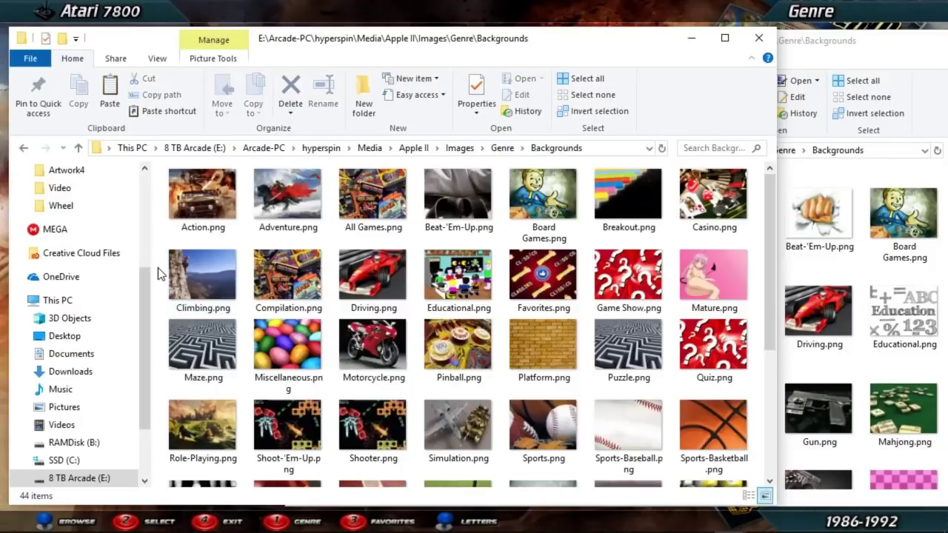
pyautogui.click(507, 150)
pyautogui.doubleClick(207, 209)
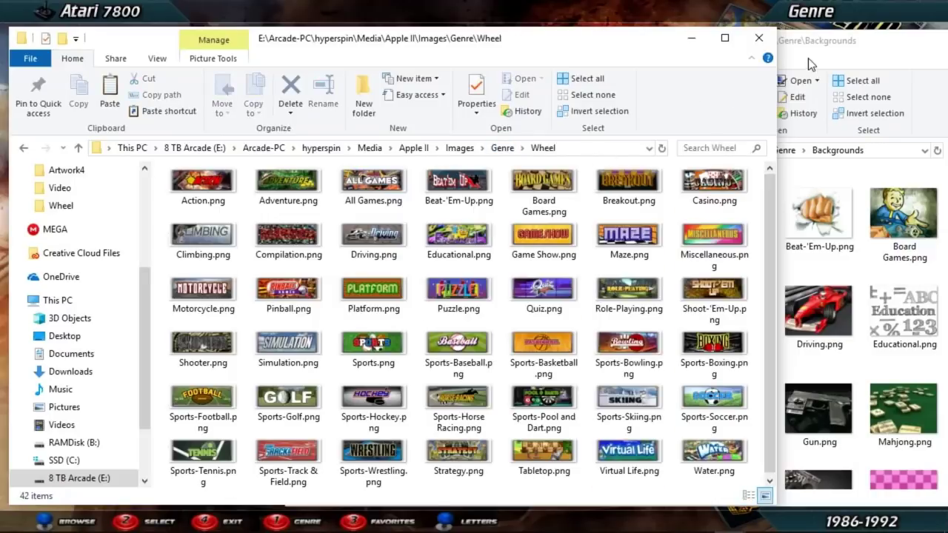
# - Copy Favorites.png from Magnavox Odyssey 2's genre Wheel folder into Apple II's genre Wheel folder
pyautogui.click(807, 58)
pyautogui.click(830, 150)
pyautogui.doubleClick(496, 209)
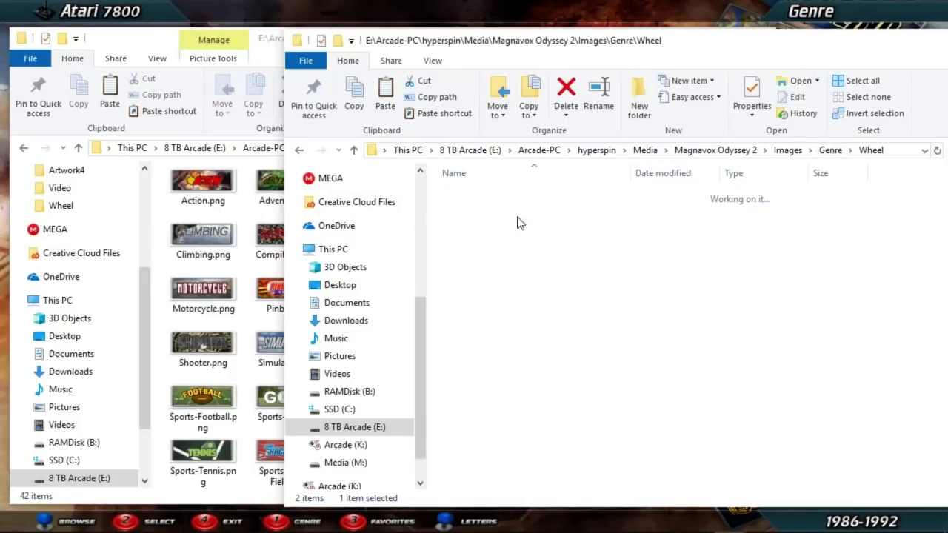
pyautogui.click(551, 342)
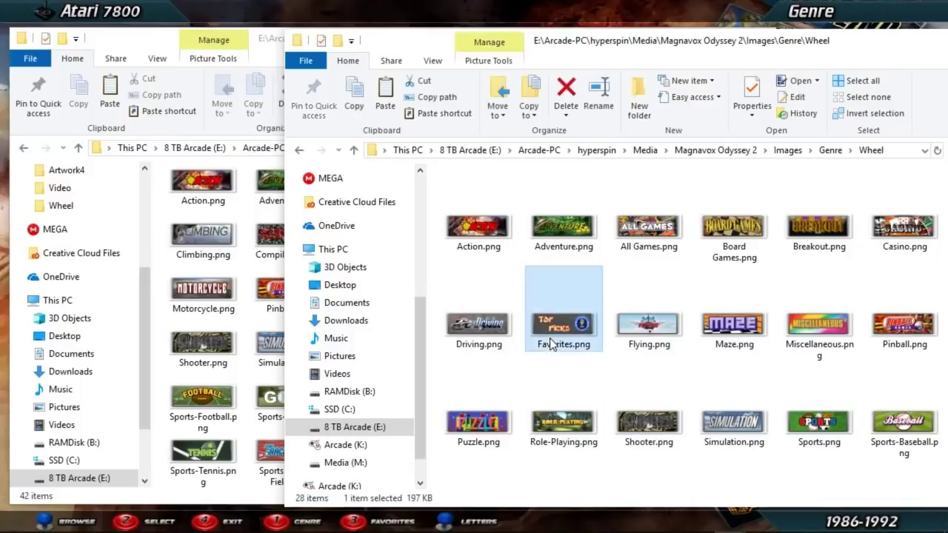
pyautogui.click(213, 272)
pyautogui.hotkey('ctrl', 'v')
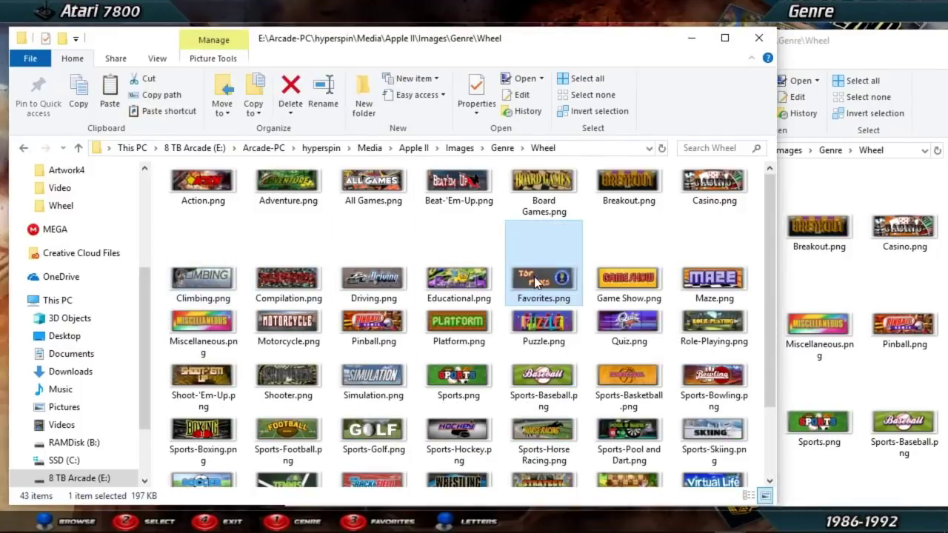
# - Open Apple II's wheel Favorites.png in paint.net to view the artwork, and close the image editor
pyautogui.doubleClick(539, 282)
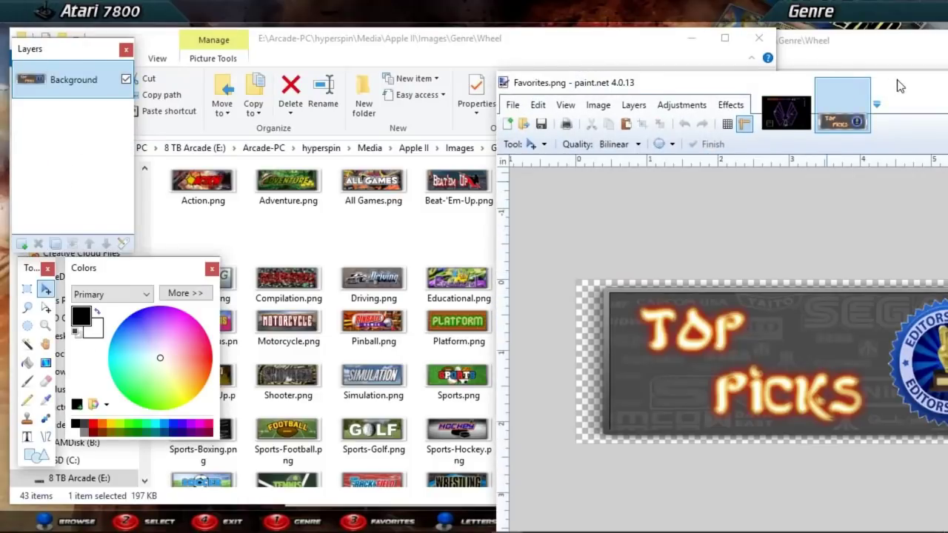
pyautogui.moveTo(898, 86); pyautogui.dragTo(588, 77)
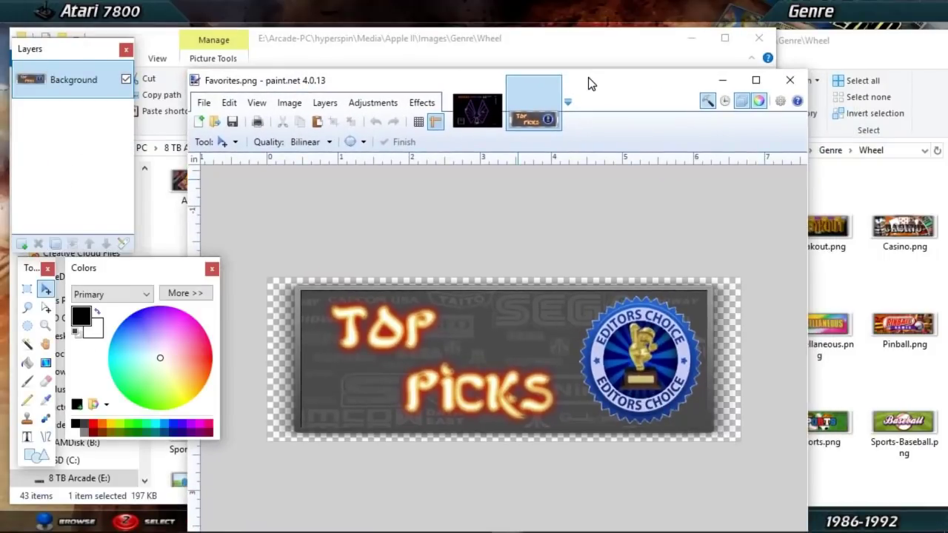
pyautogui.click(790, 80)
# - Open the Special folder in Magnavox Odyssey 2's Images through the Media directory and copy Favorites.png
pyautogui.click(791, 99)
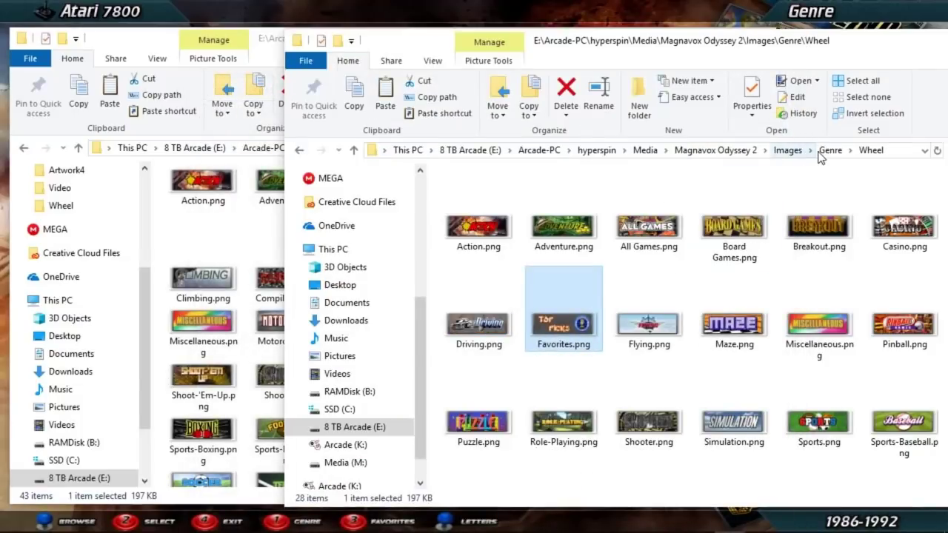
pyautogui.click(644, 152)
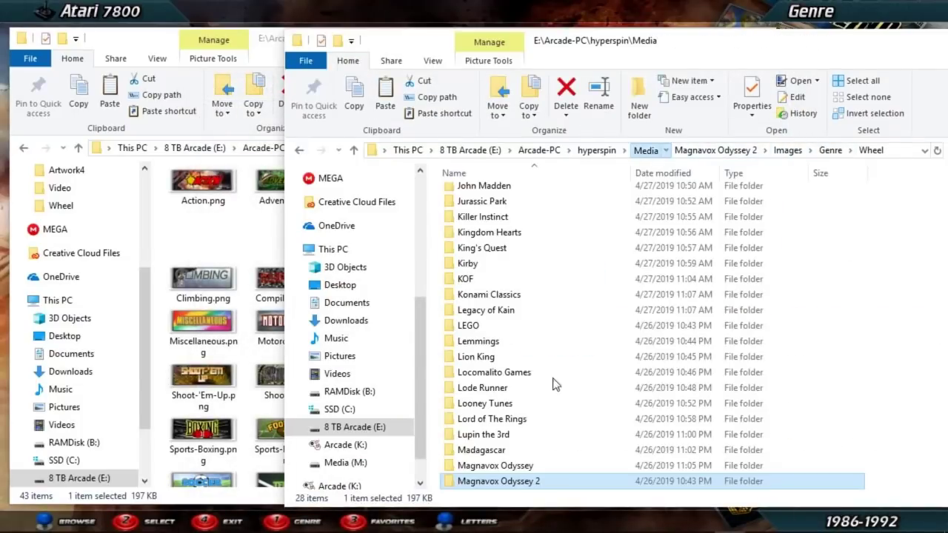
pyautogui.doubleClick(502, 483)
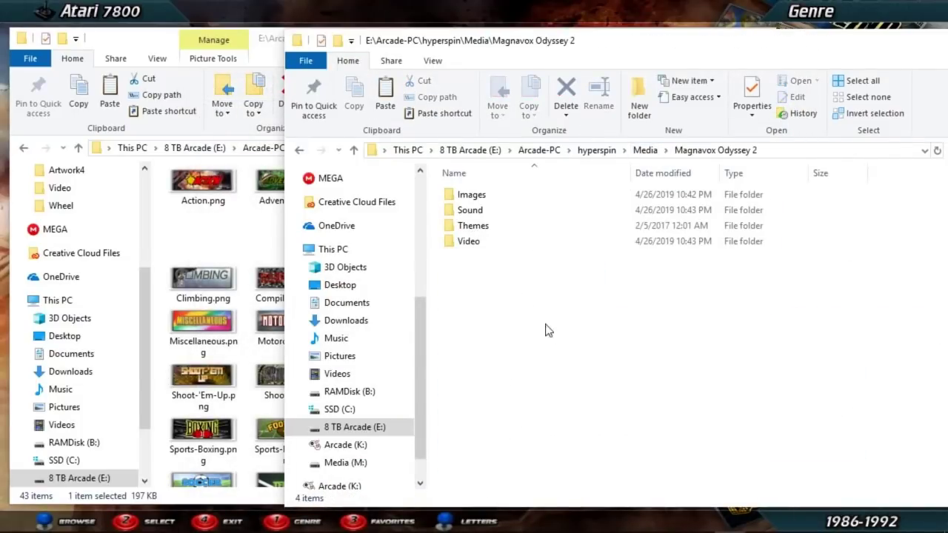
pyautogui.click(481, 197)
pyautogui.doubleClick(481, 197)
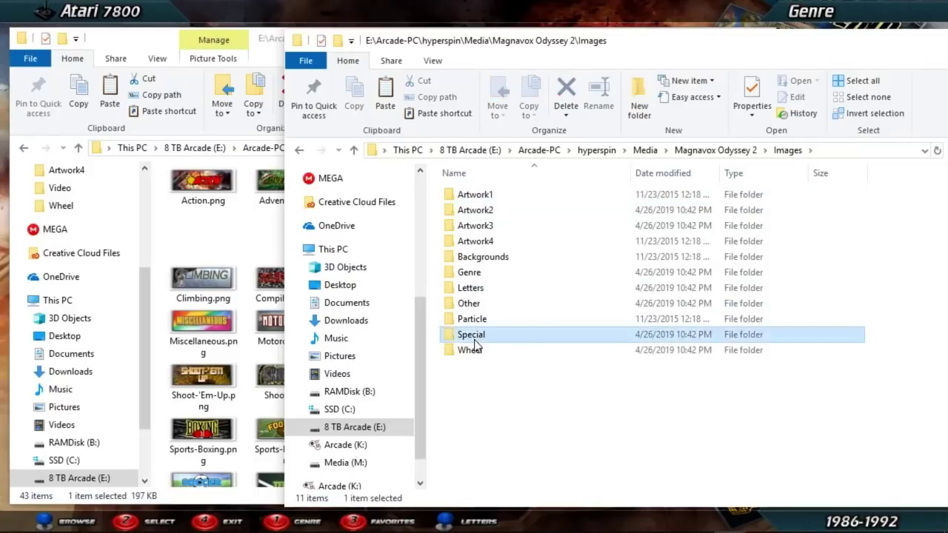
pyautogui.doubleClick(474, 333)
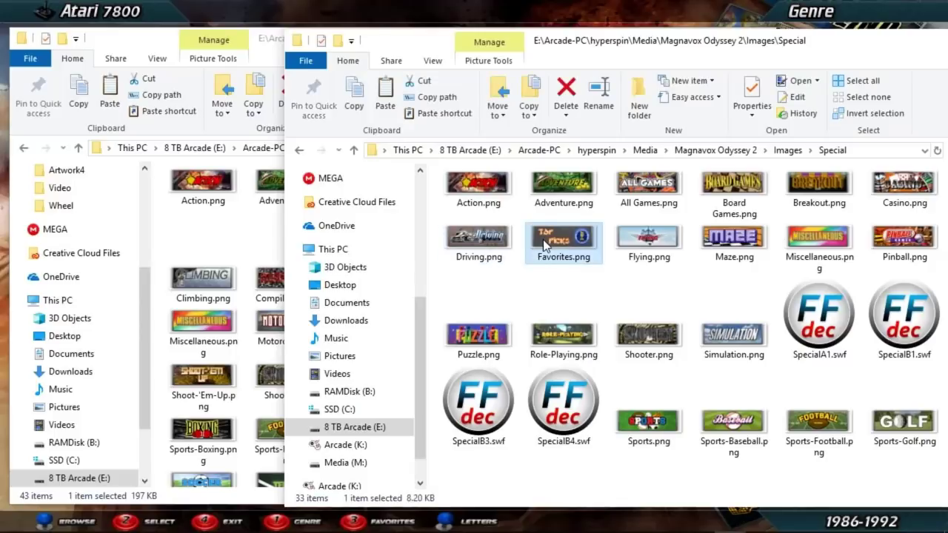
# - Paste Favorites.png into the Special folder under Apple II's Images
pyautogui.click(212, 257)
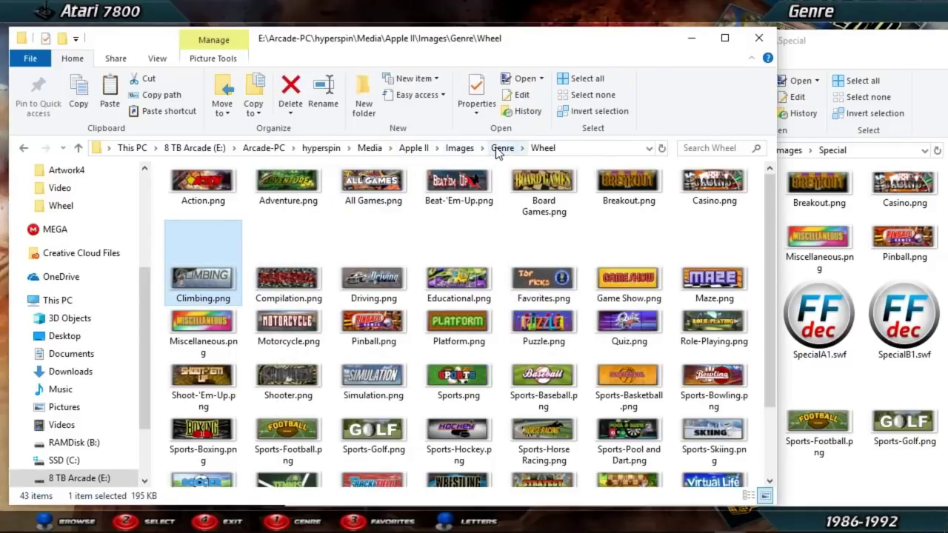
pyautogui.click(502, 148)
pyautogui.click(461, 148)
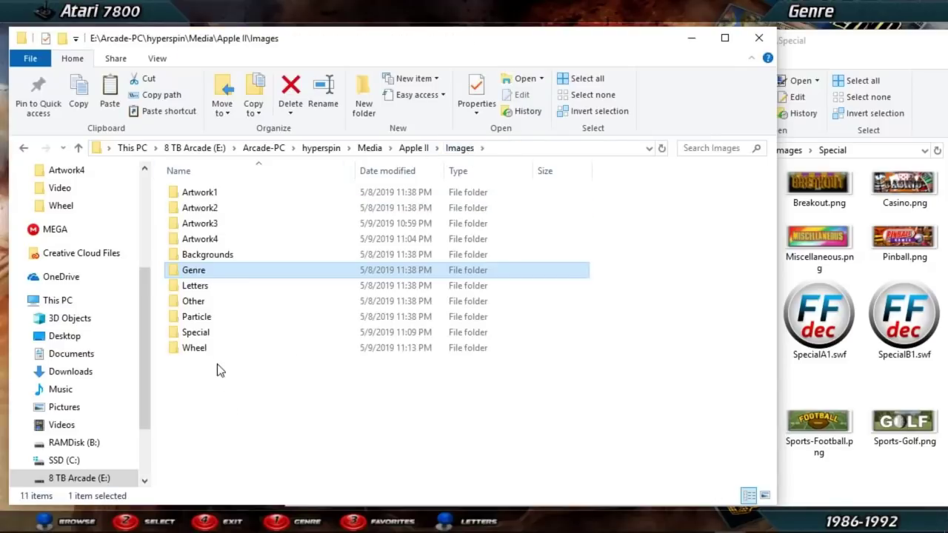
pyautogui.doubleClick(201, 332)
pyautogui.hotkey('ctrl', 'v')
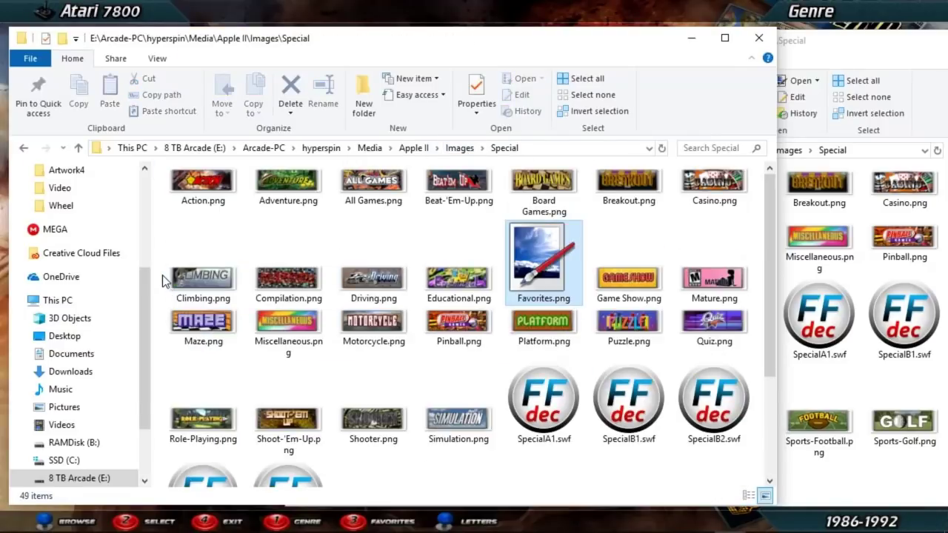
pyautogui.click(359, 385)
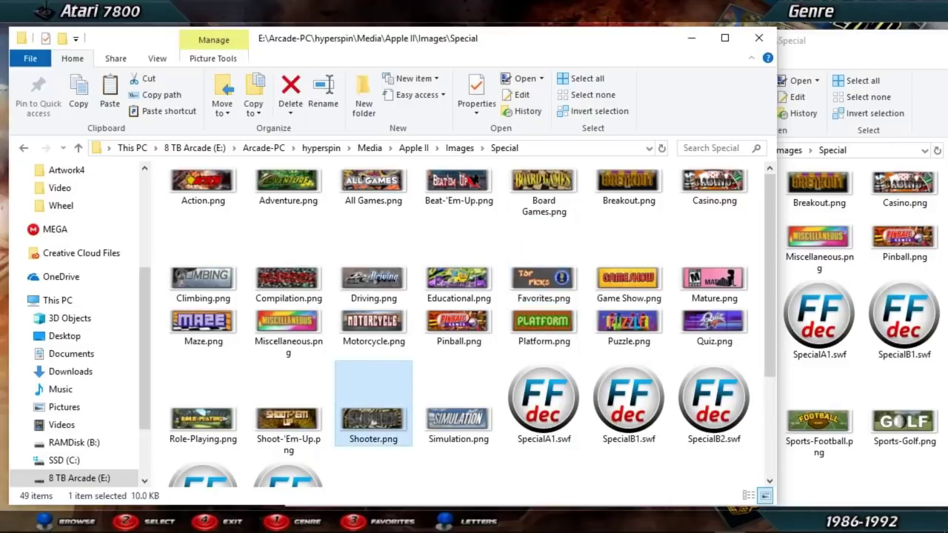
# - Switch to HyperSpin, reload the Apple II genre wheel and check the Top Picks entry and its background
pyautogui.hotkey('alt', 'Tab')
pyautogui.press('Return')
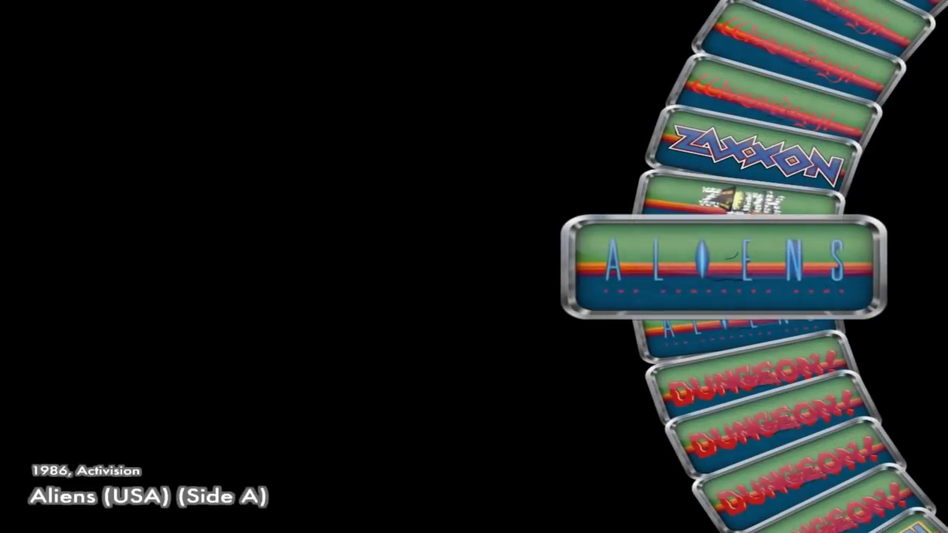
pyautogui.press('Escape')
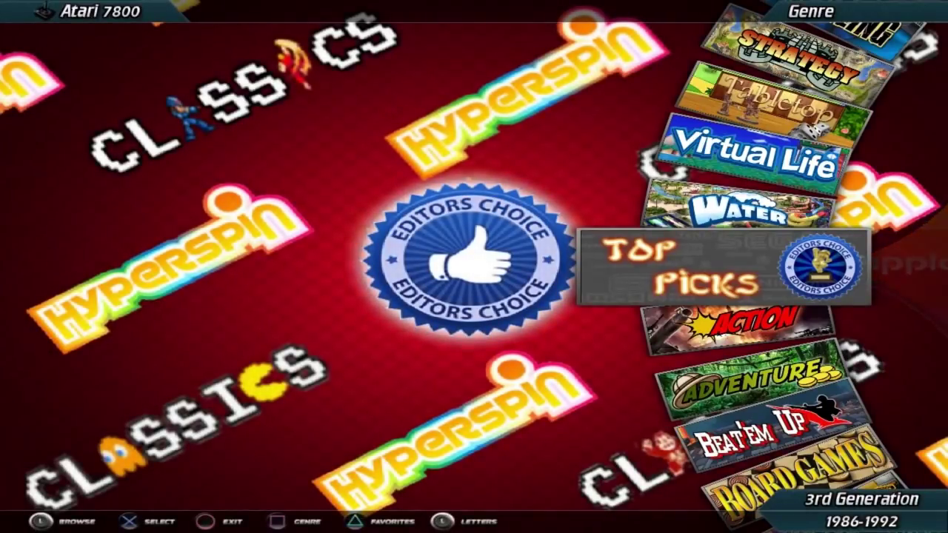
pyautogui.press('Down')
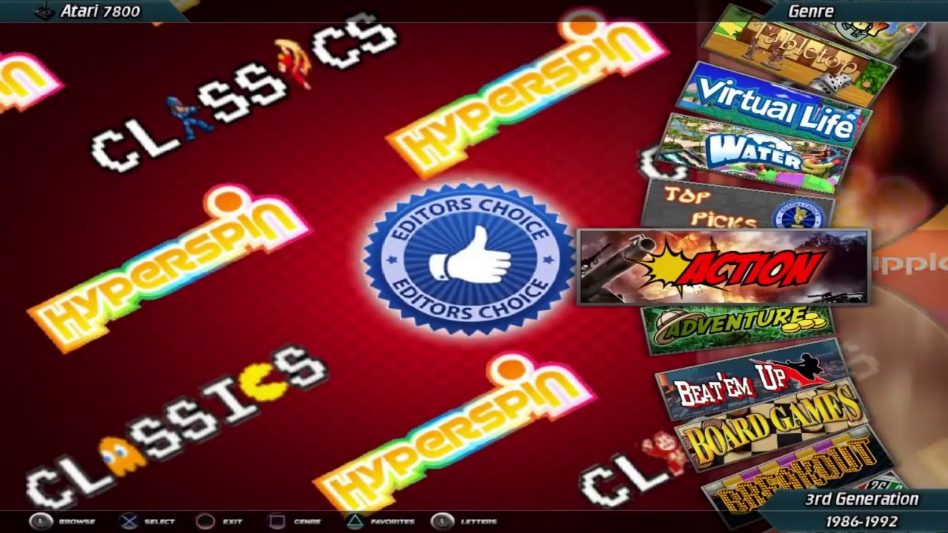
pyautogui.press('Up')
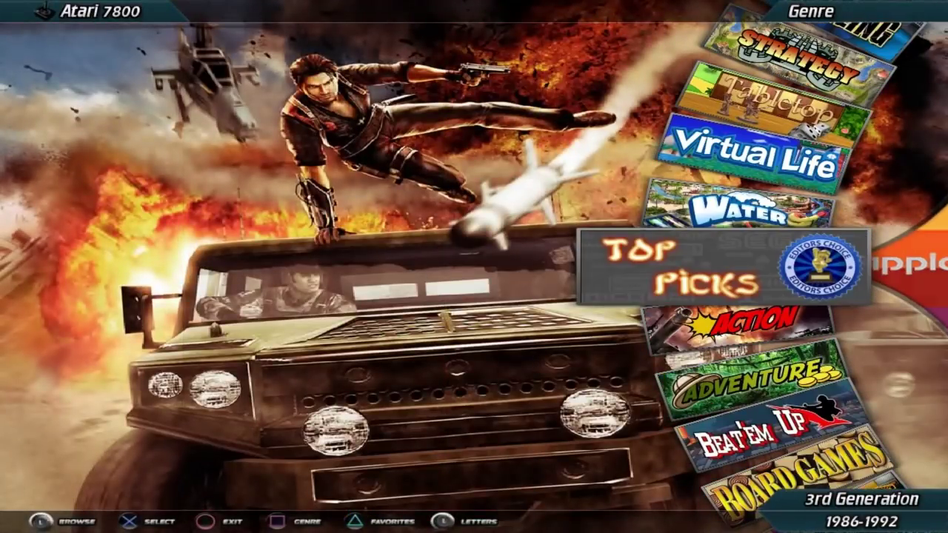
# - View the game lists of the Top Picks and Action genres, and leave HyperSpin for the desktop
pyautogui.press('Return')
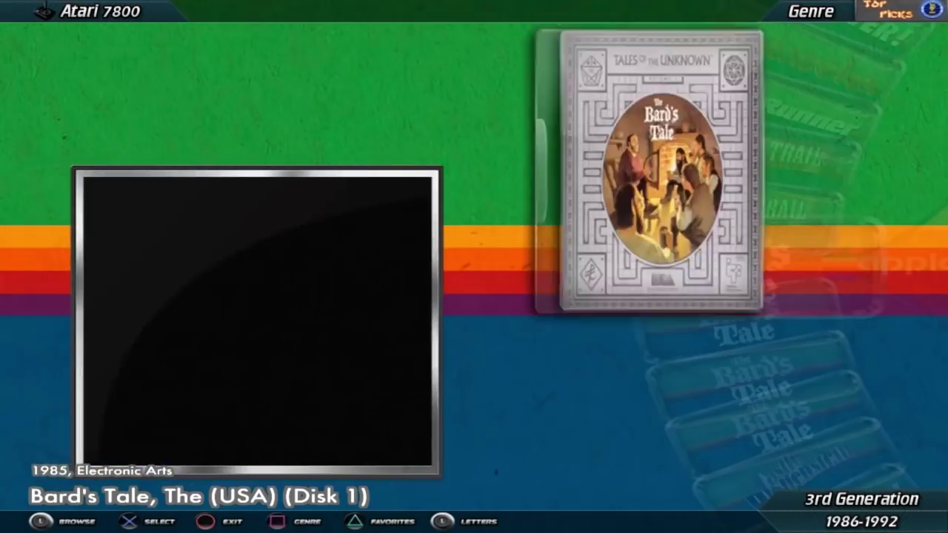
pyautogui.press('Escape')
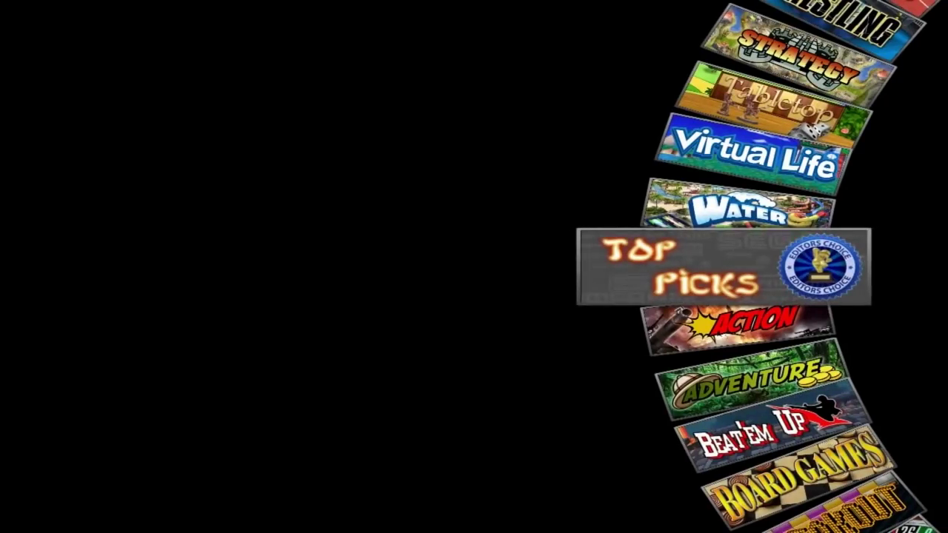
pyautogui.press('Down')
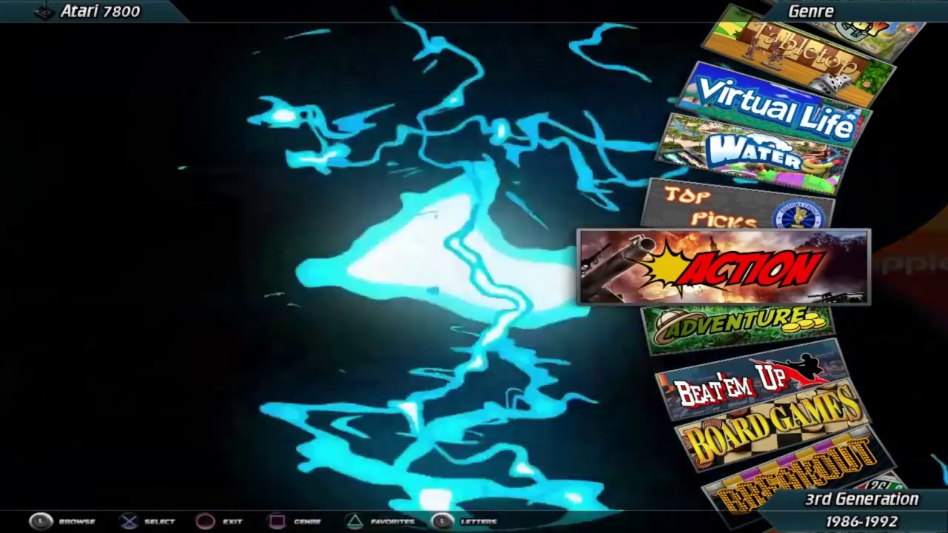
pyautogui.press('Return')
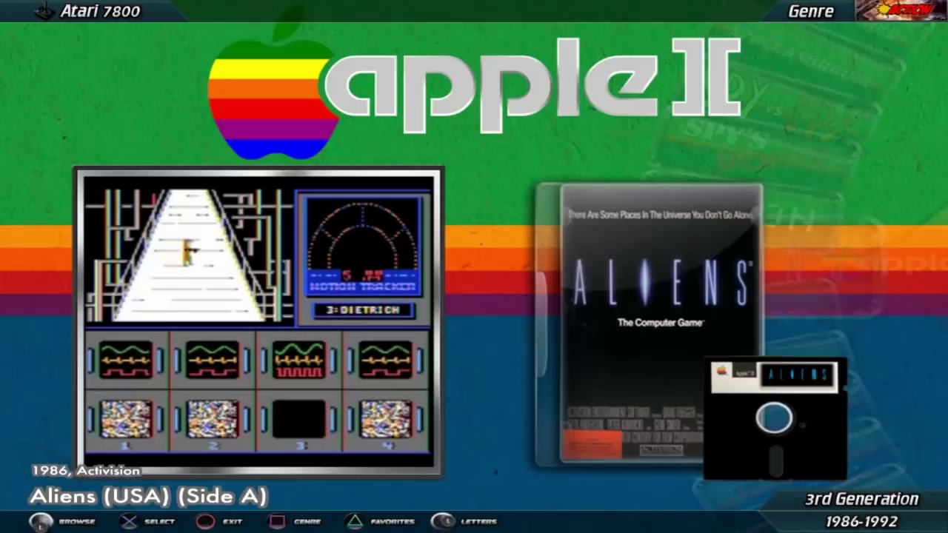
pyautogui.press('Return')
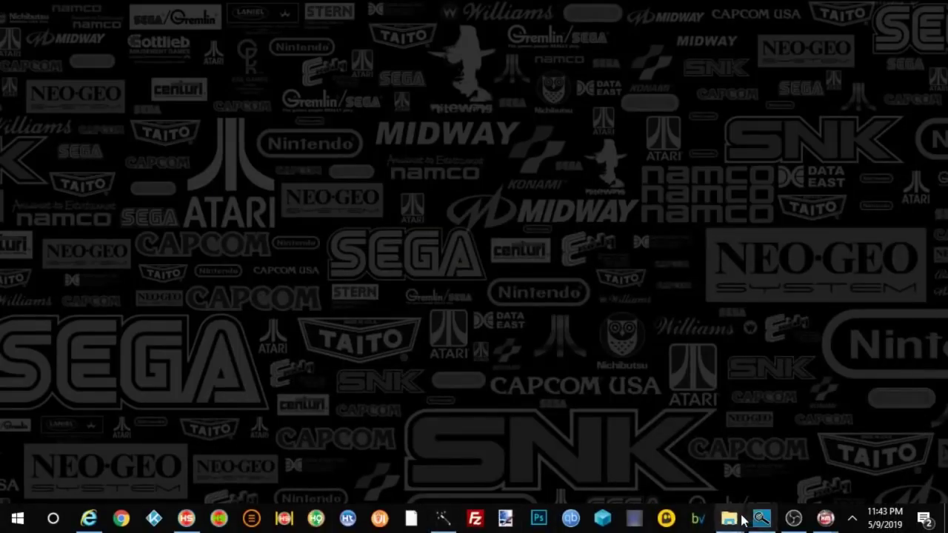
pyautogui.click(793, 519)
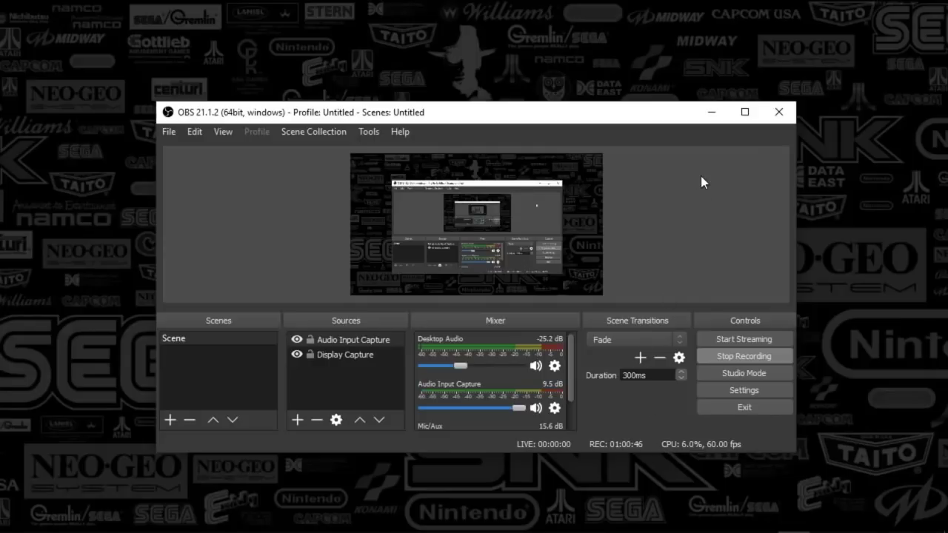
pyautogui.click(712, 112)
pyautogui.moveTo(777, 529)
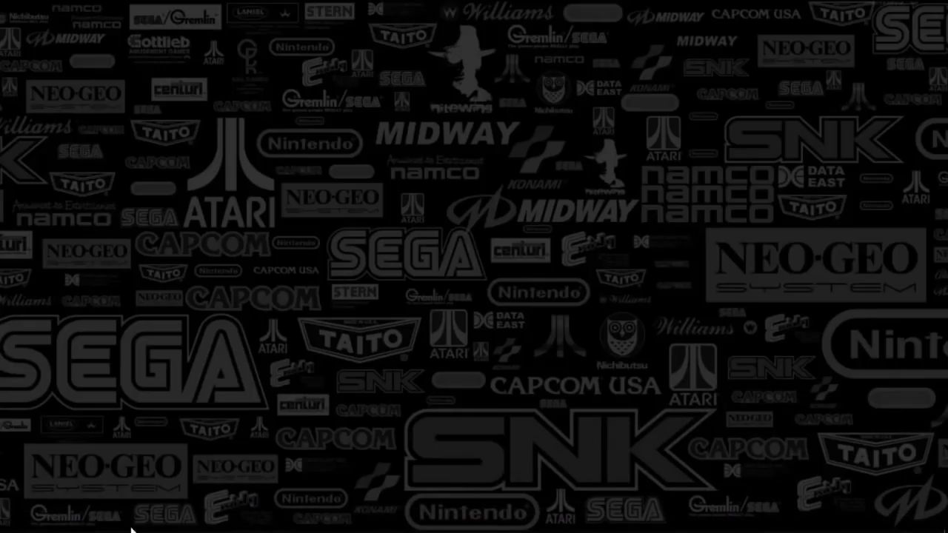
# - Bring up the web browser, enlarge its window and open cooltext.com in place of the Google results
pyautogui.moveTo(120, 522)
pyautogui.click(88, 520)
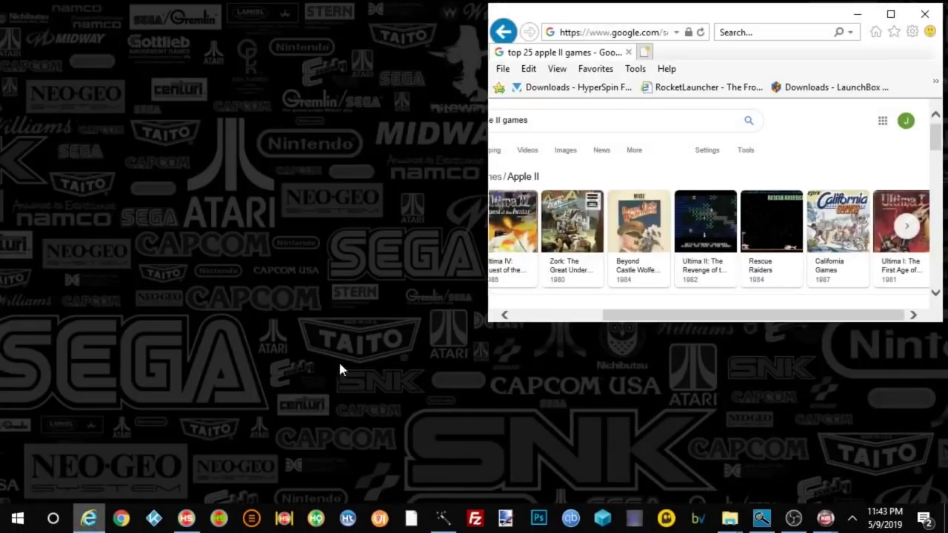
pyautogui.moveTo(488, 321); pyautogui.dragTo(124, 470)
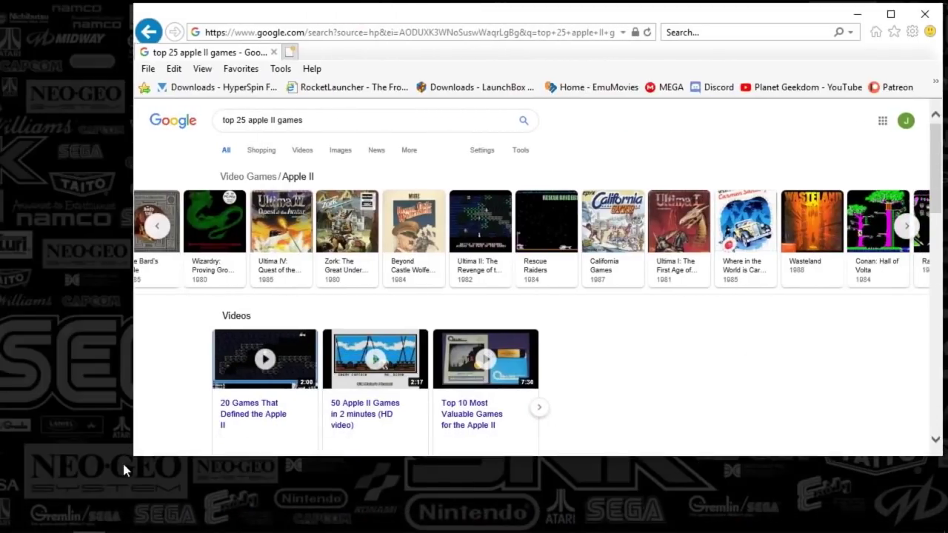
pyautogui.click(260, 31)
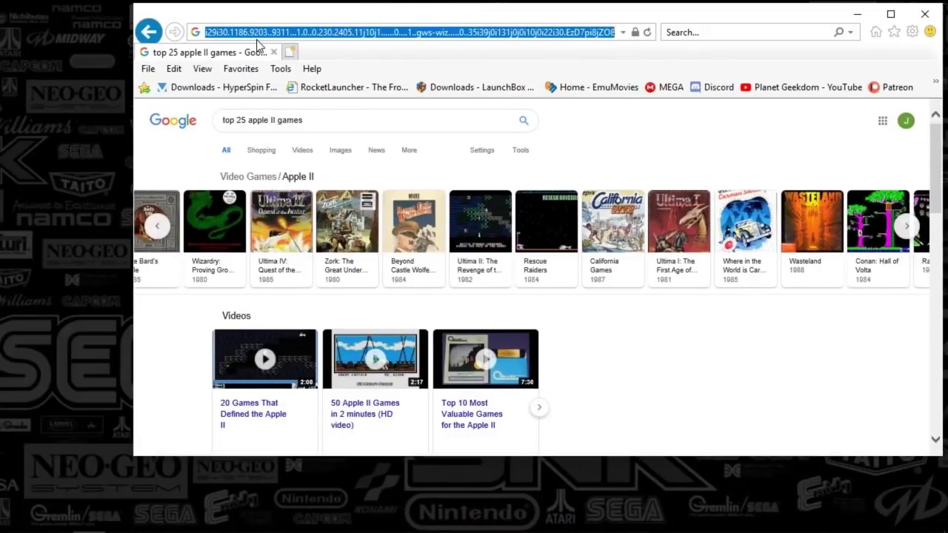
pyautogui.write('coo')
pyautogui.press('Down')
pyautogui.press('Return')
pyautogui.moveTo(415, 264)
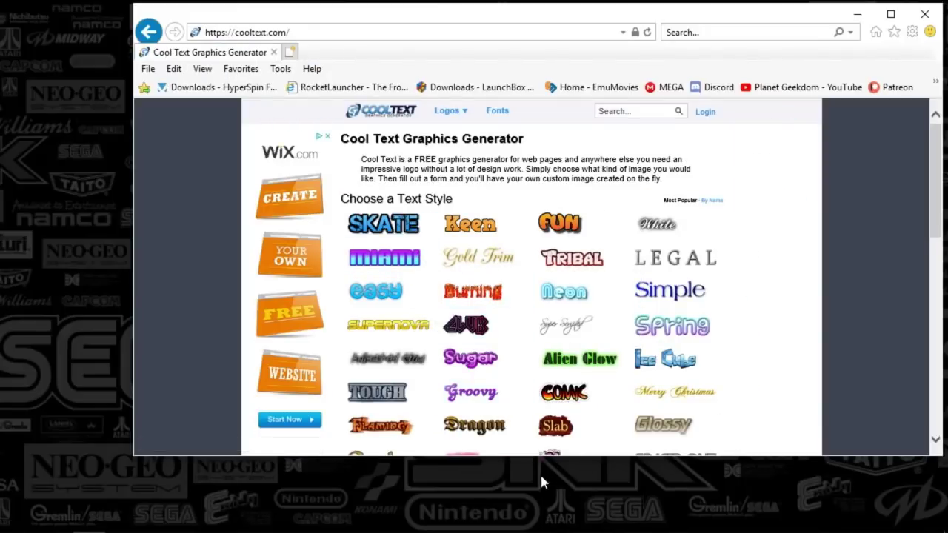
# - Close the extra File Explorer window and open the Special folder under Apple II's Images in the remaining one
pyautogui.moveTo(728, 517)
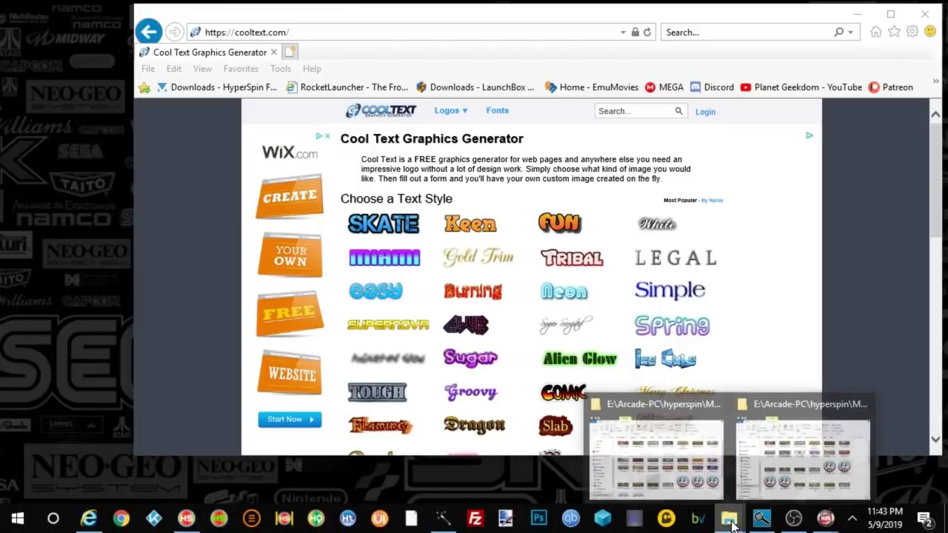
pyautogui.moveTo(688, 462)
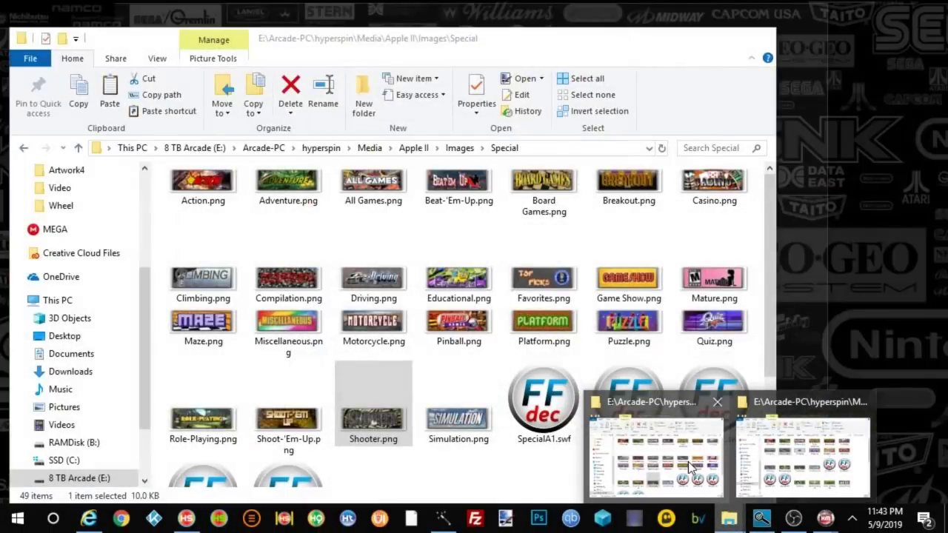
pyautogui.click(716, 402)
pyautogui.click(718, 435)
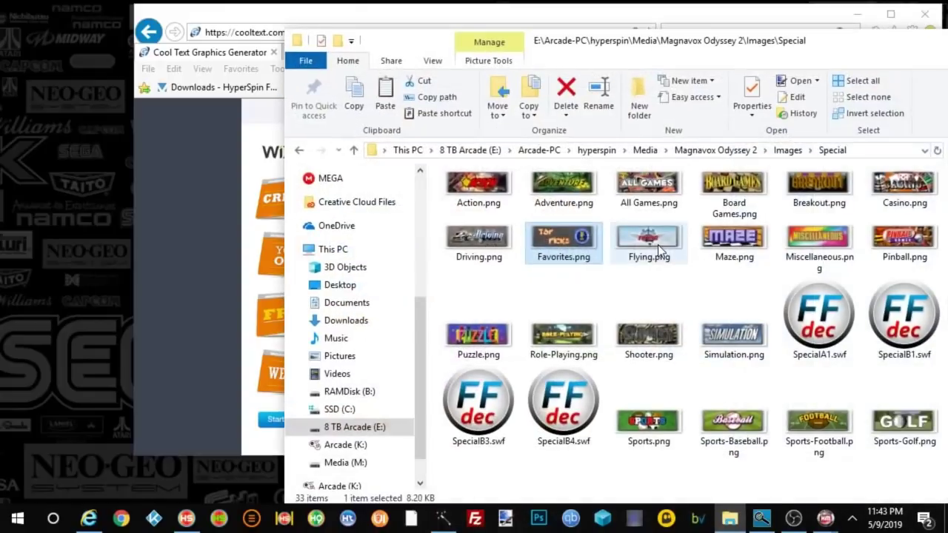
pyautogui.click(595, 151)
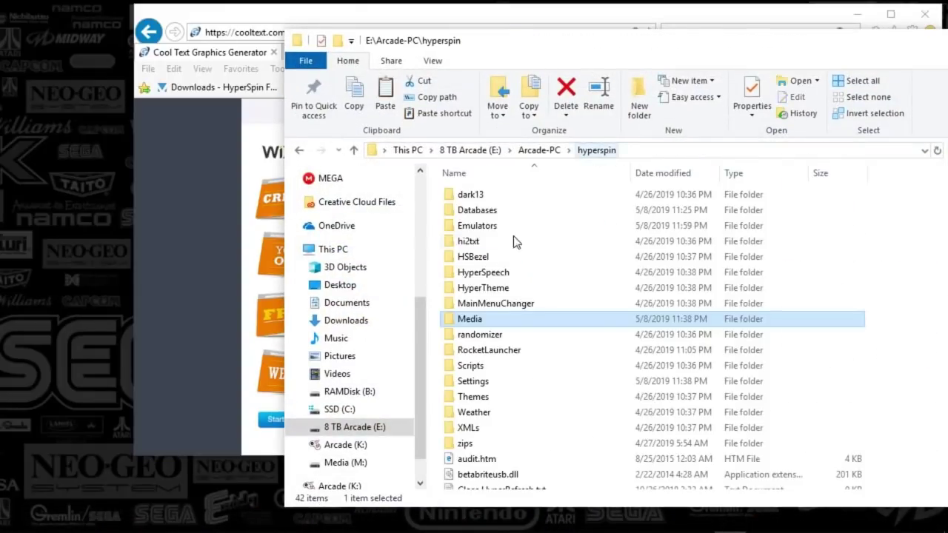
pyautogui.doubleClick(487, 316)
pyautogui.scroll(-6, 489, 366)
pyautogui.scroll(6, 489, 396)
pyautogui.click(493, 445)
pyautogui.doubleClick(493, 444)
pyautogui.doubleClick(472, 194)
pyautogui.doubleClick(460, 334)
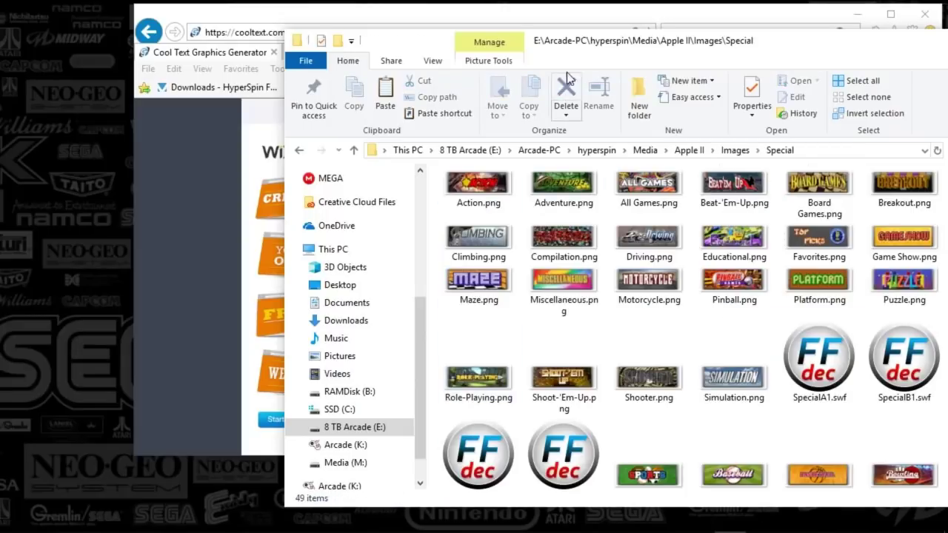
pyautogui.moveTo(585, 57); pyautogui.dragTo(372, 56)
# - Open SpecialA1.swf in JPEXS Free Flash Decompiler, declining the update, inspect its embedded image and the export option, and close the decompiler
pyautogui.doubleClick(614, 354)
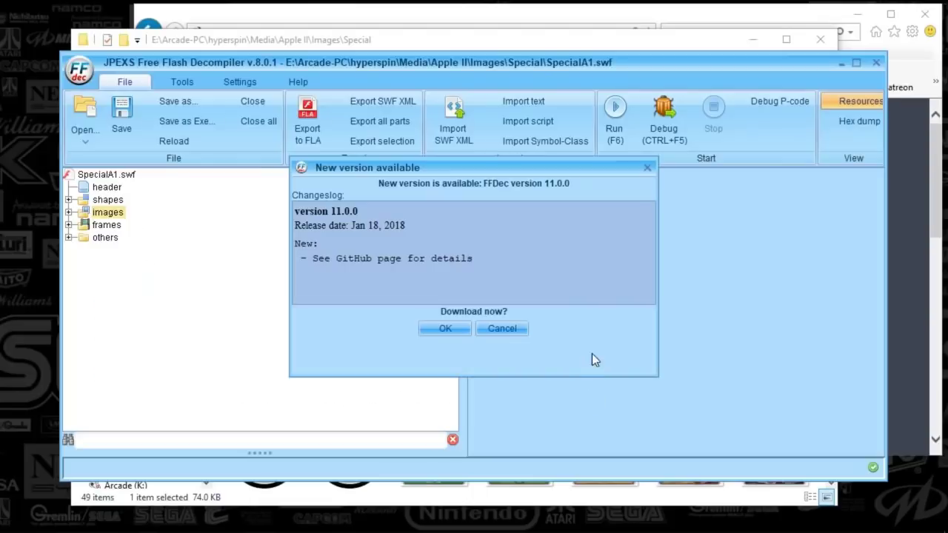
pyautogui.click(504, 329)
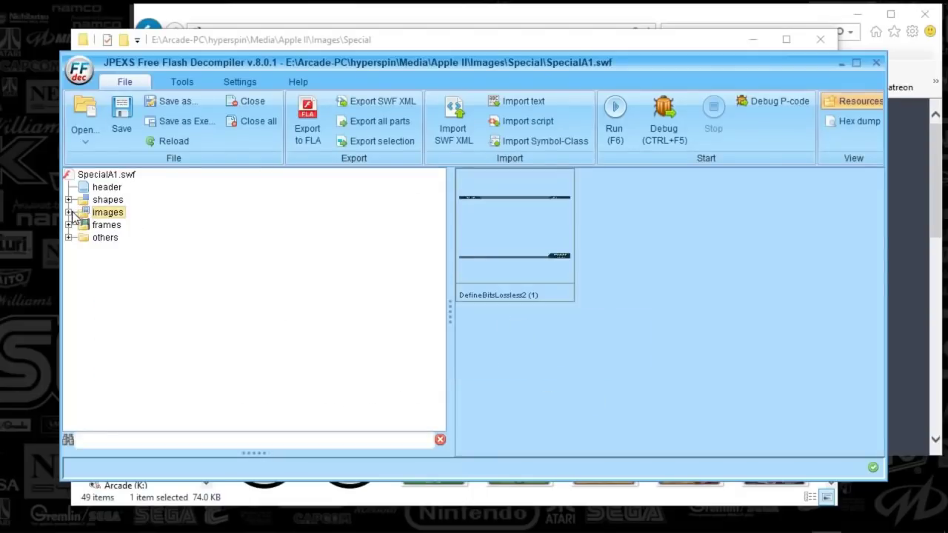
pyautogui.rightClick(509, 232)
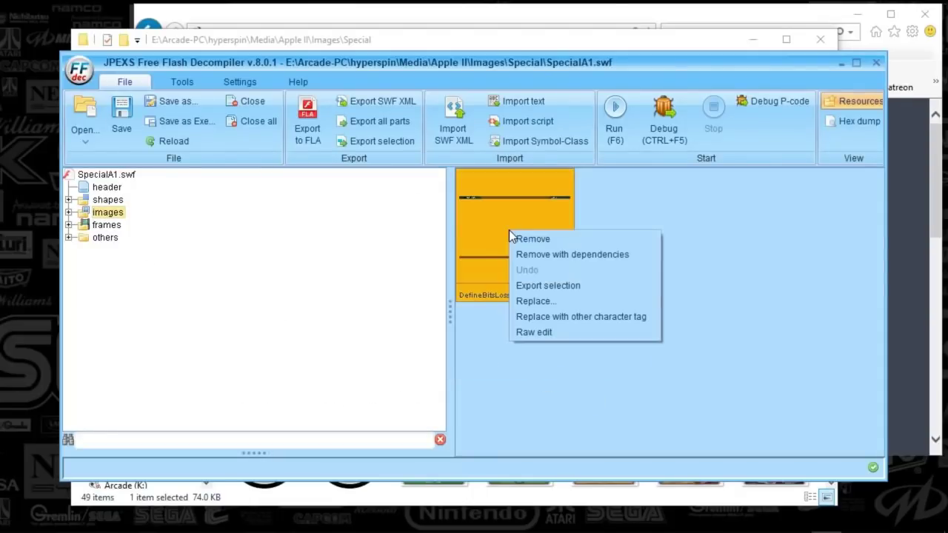
pyautogui.click(537, 286)
pyautogui.click(501, 300)
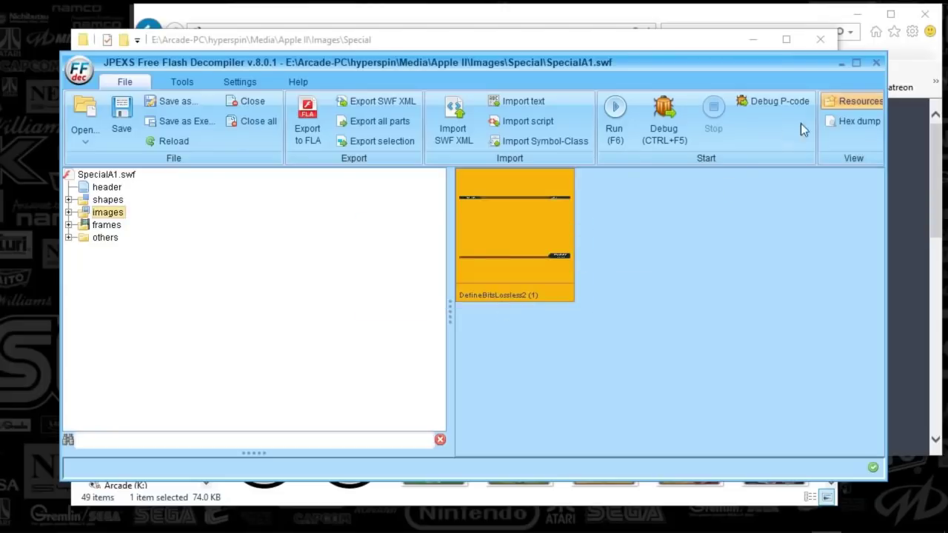
pyautogui.click(876, 62)
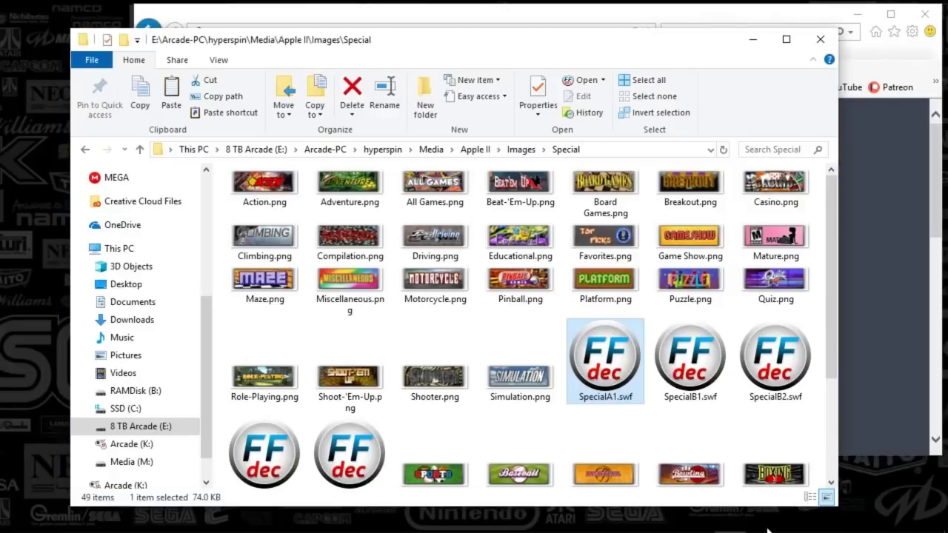
# - In a new File Explorer window, open hyperspin's zips\tools\Special Art Project-System Info folder and look in its Special A1 subfolder
pyautogui.rightClick(729, 518)
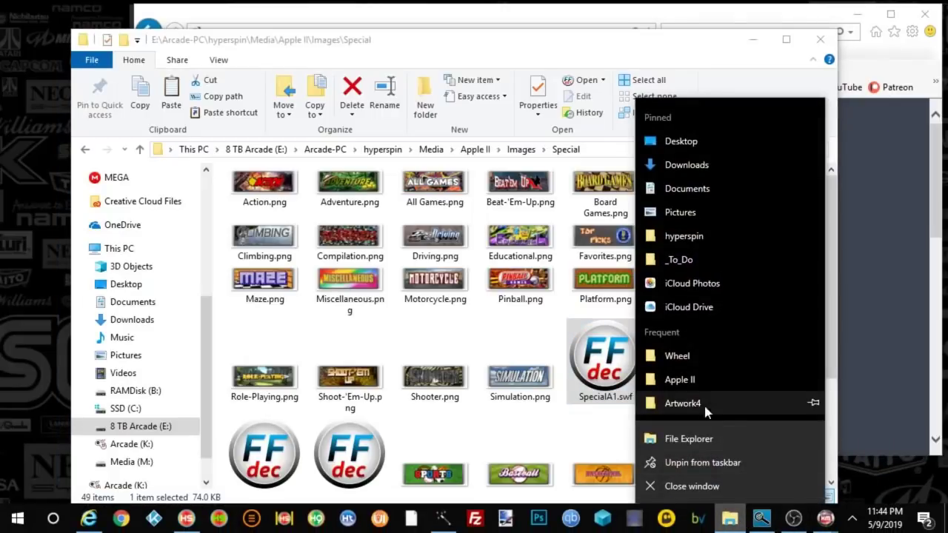
pyautogui.click(688, 237)
pyautogui.doubleClick(285, 461)
pyautogui.click(274, 284)
pyautogui.doubleClick(274, 284)
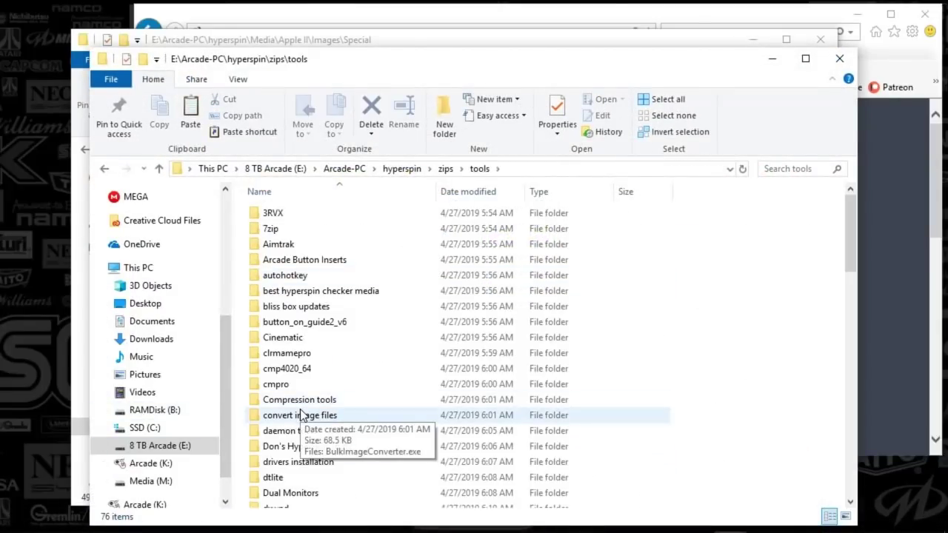
pyautogui.scroll(-18, 292, 385)
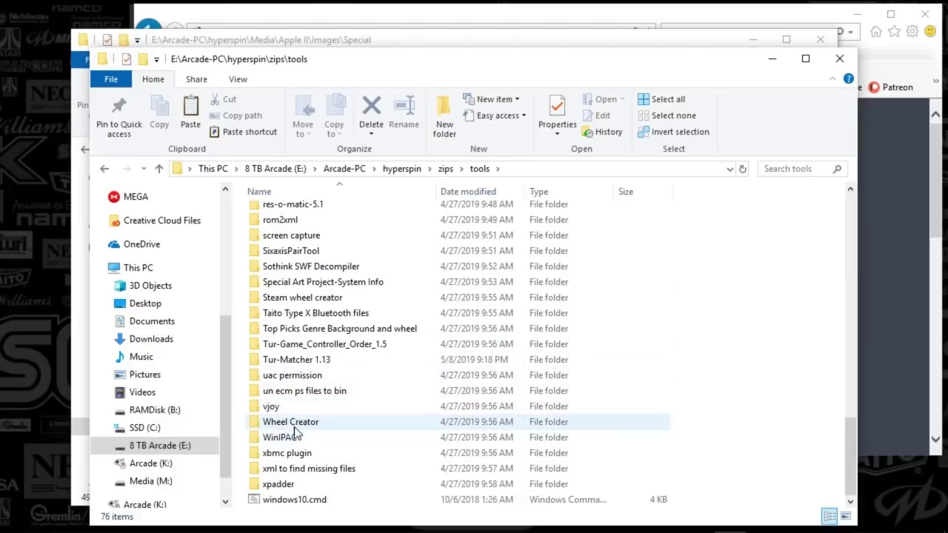
pyautogui.doubleClick(299, 286)
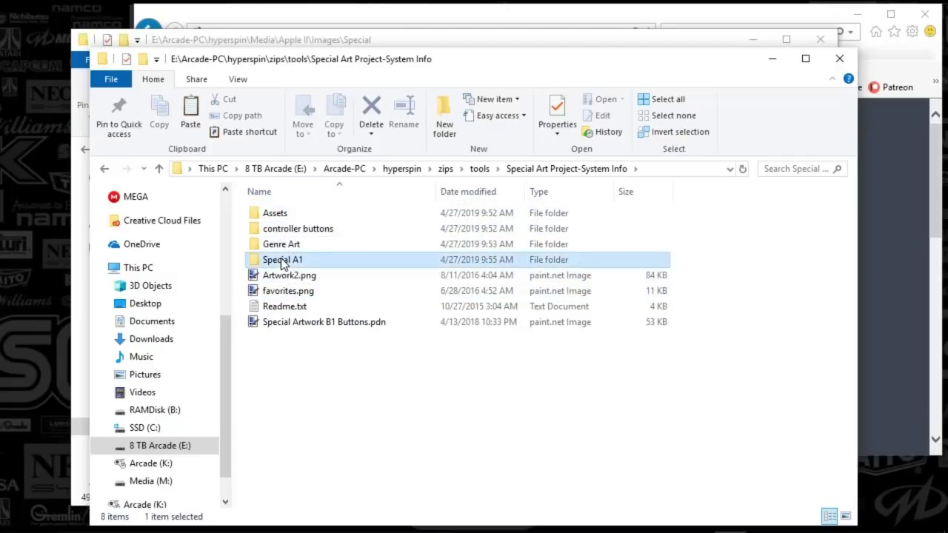
pyautogui.doubleClick(282, 262)
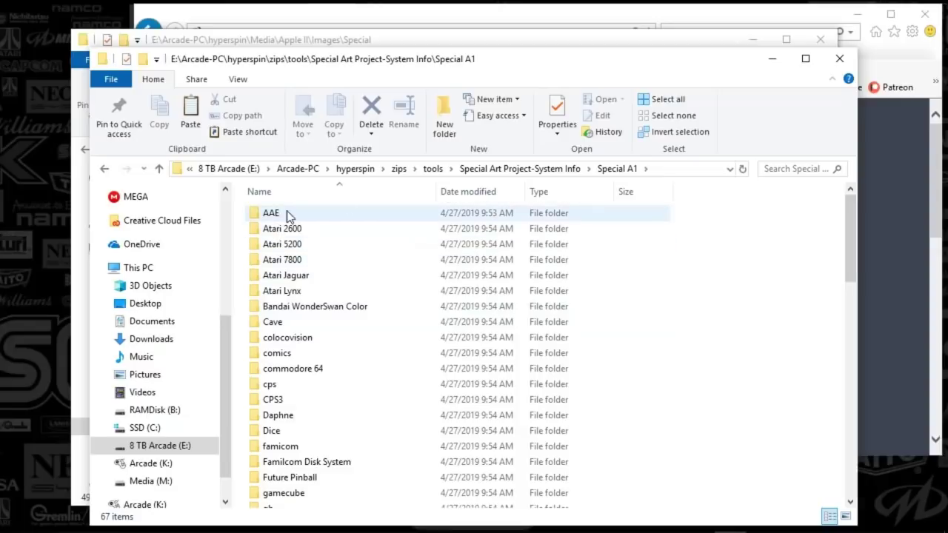
# - Go to the Assets folder of Special Art Project-System Info, view Home.pdn in paint.net and close it
pyautogui.click(520, 168)
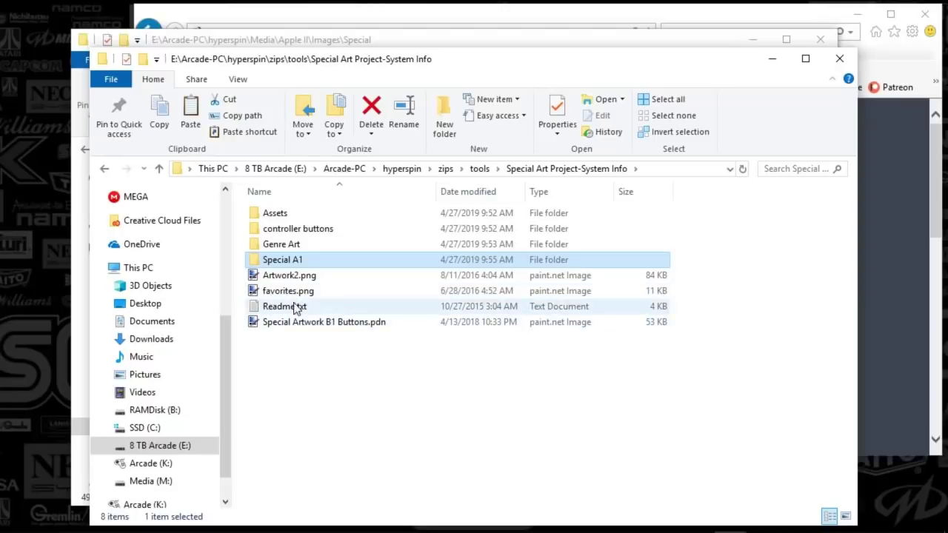
pyautogui.doubleClick(275, 214)
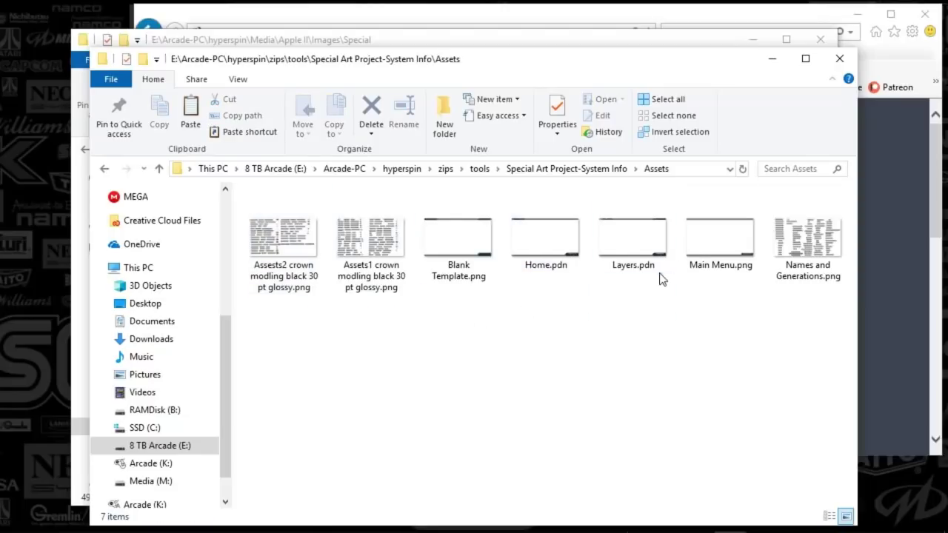
pyautogui.click(528, 243)
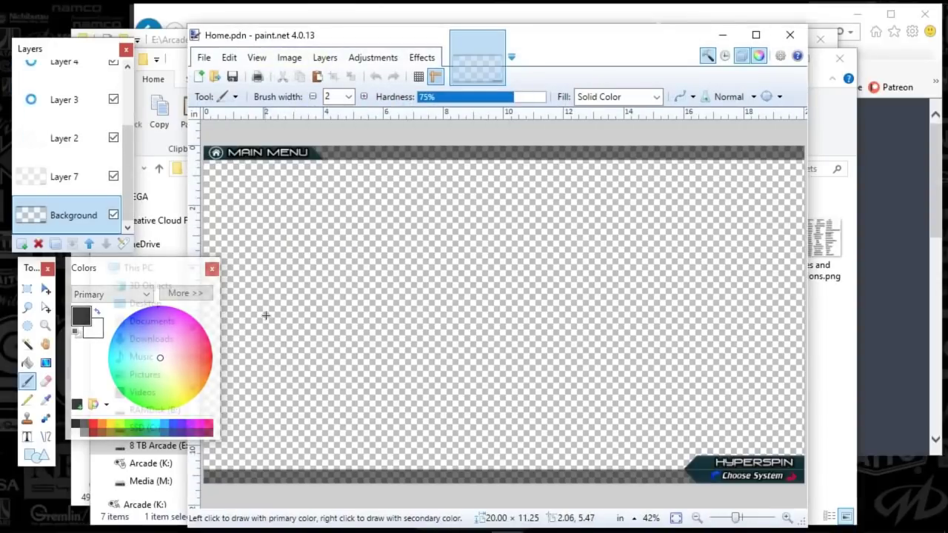
pyautogui.click(799, 37)
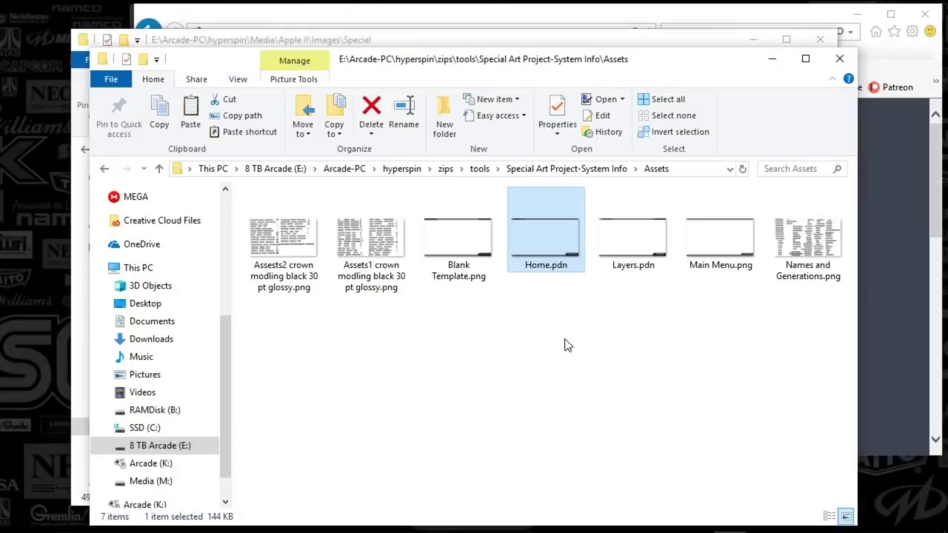
# - Open Layers.pdn from the Assets folder in paint.net and shift the Colors window slightly aside
pyautogui.click(648, 252)
pyautogui.doubleClick(647, 251)
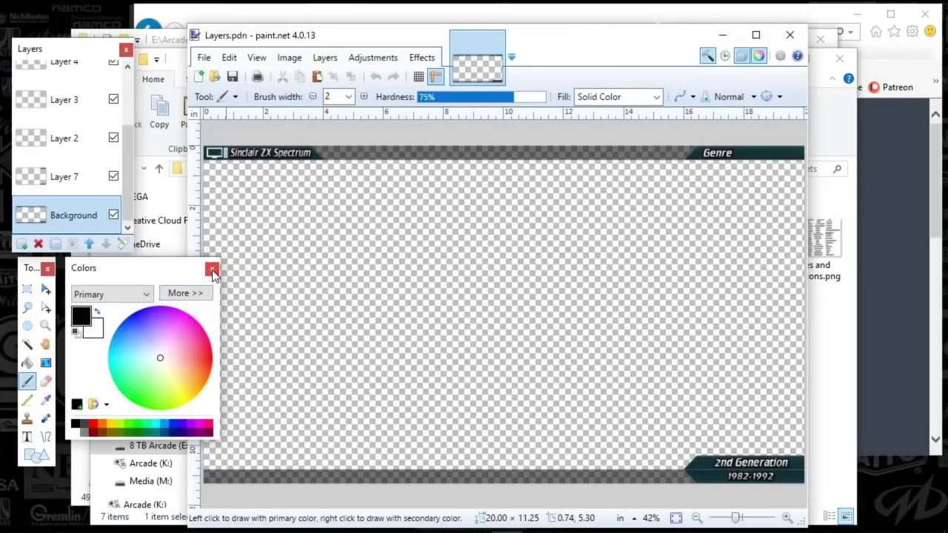
pyautogui.moveTo(164, 276); pyautogui.dragTo(152, 276)
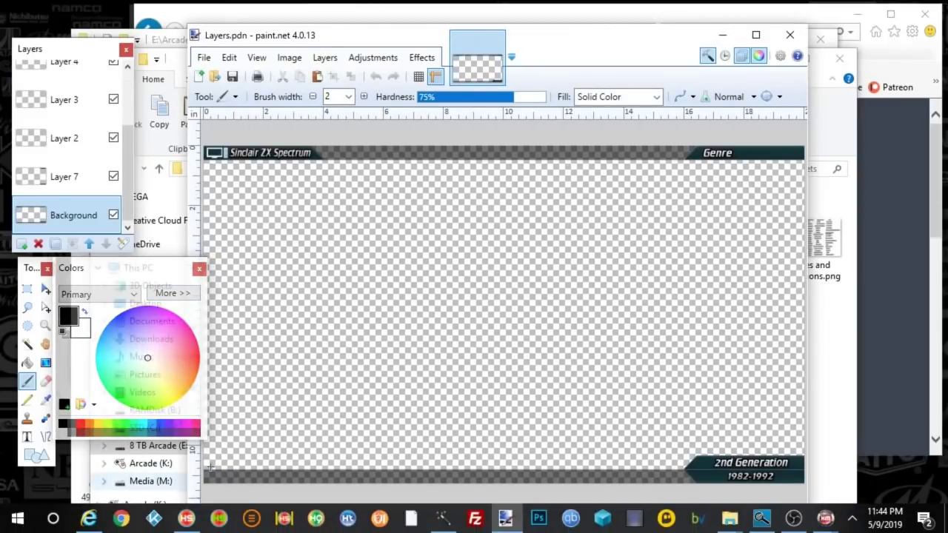
# - Switch to the web browser and open the Google home page by searching for "goog" in a new tab
pyautogui.click(228, 16)
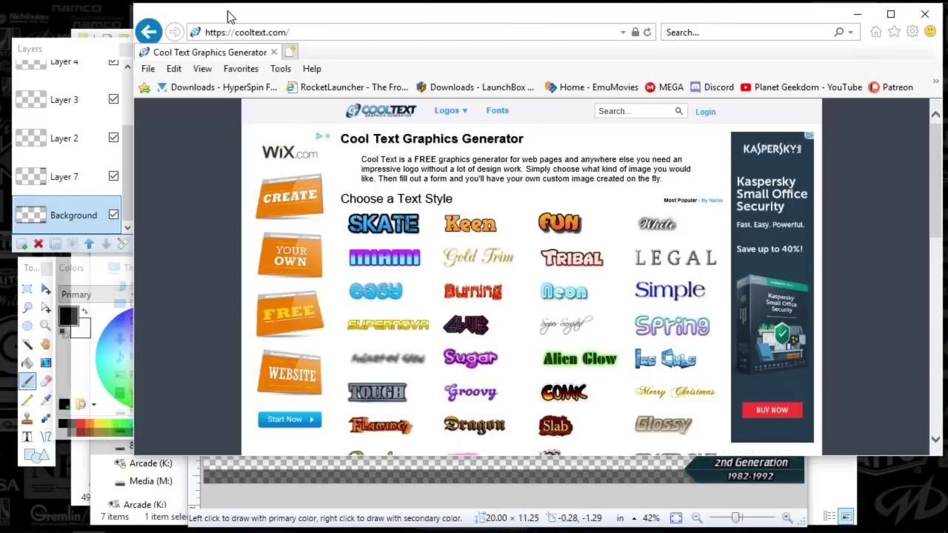
pyautogui.click(293, 52)
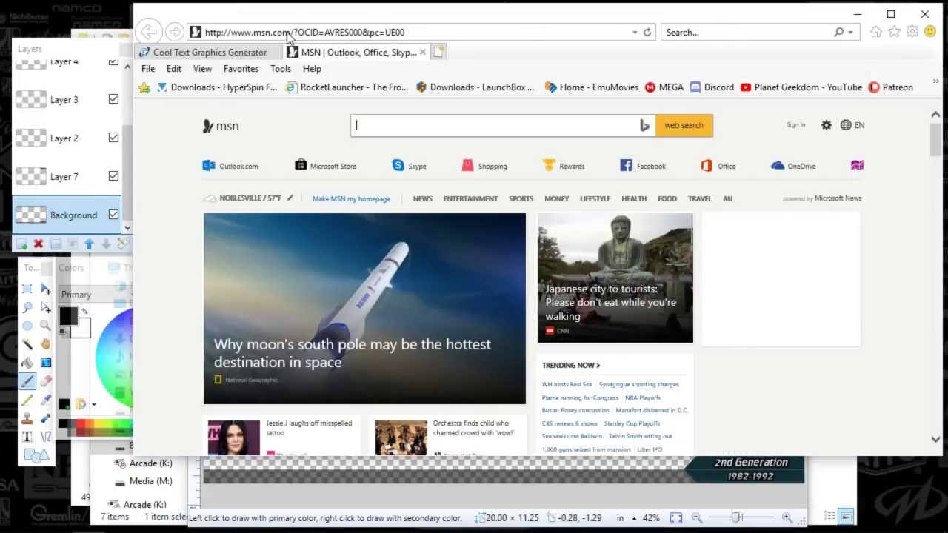
pyautogui.write('goog')
pyautogui.press('Return')
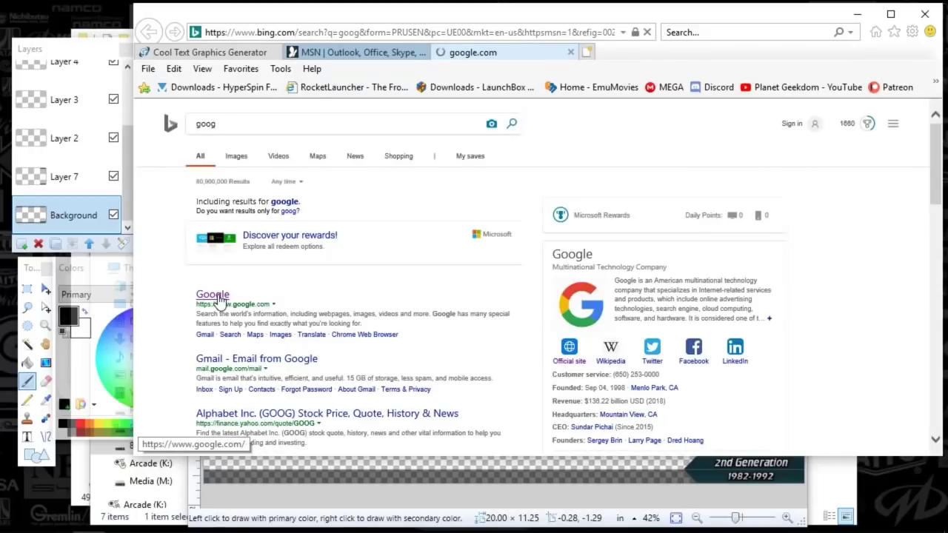
pyautogui.click(214, 294)
pyautogui.click(460, 282)
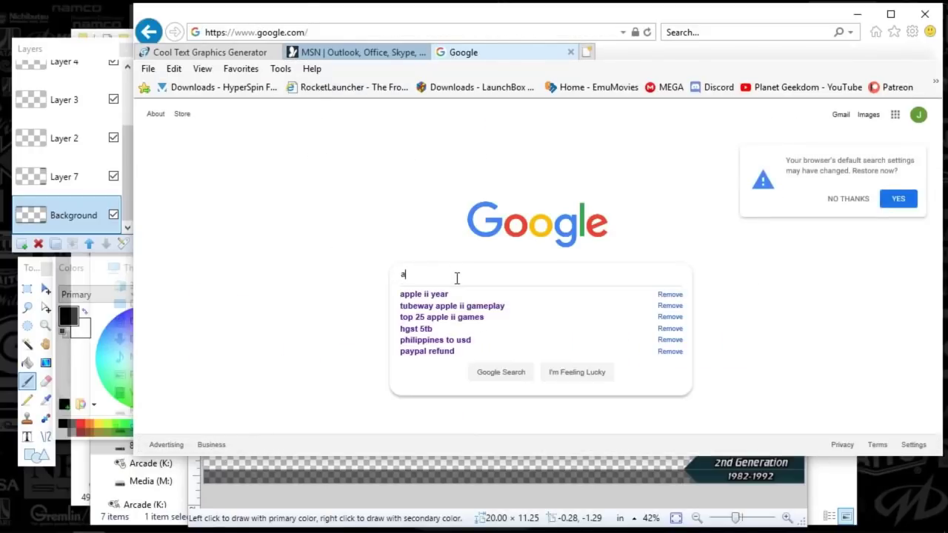
# - Search Google for "apple II generation" and read Wikipedia's Apple II series article for its production years
pyautogui.write('apple ')
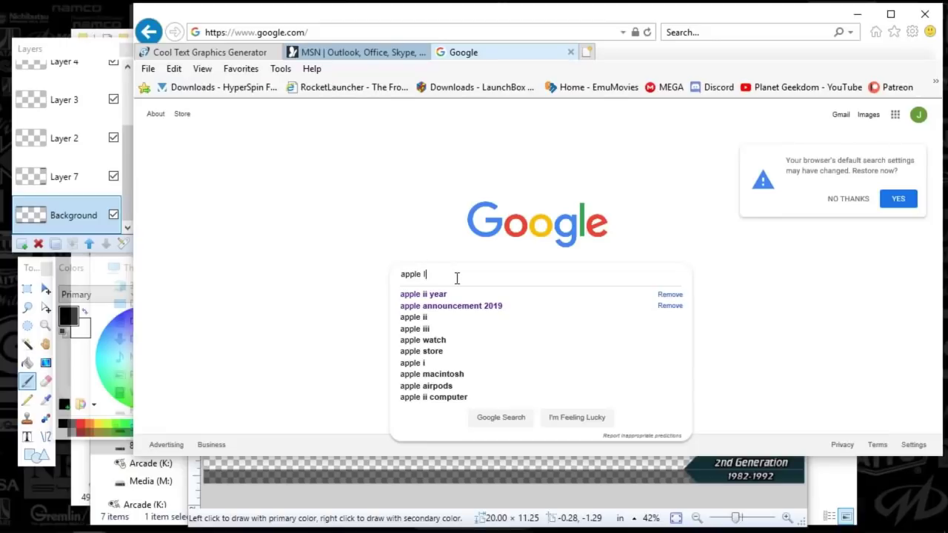
pyautogui.write('II generation')
pyautogui.press('Return')
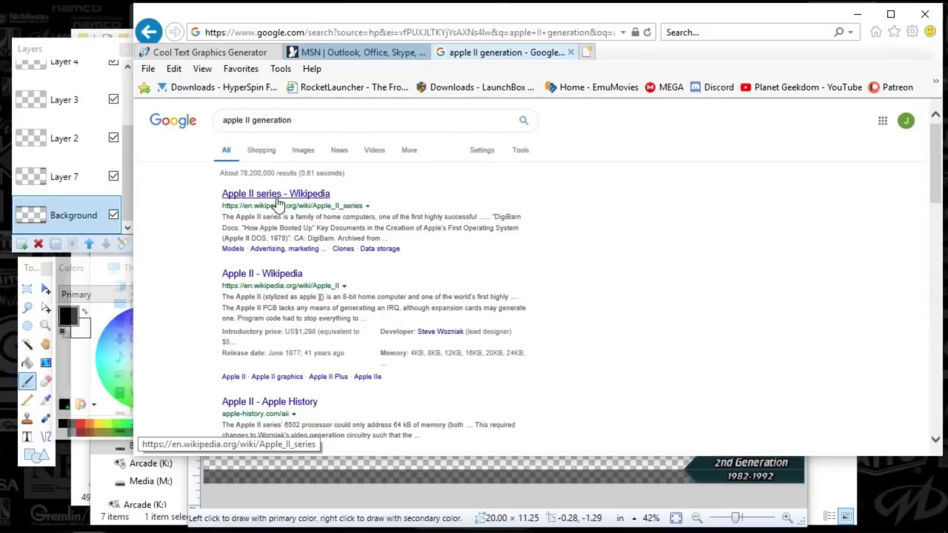
pyautogui.click(281, 197)
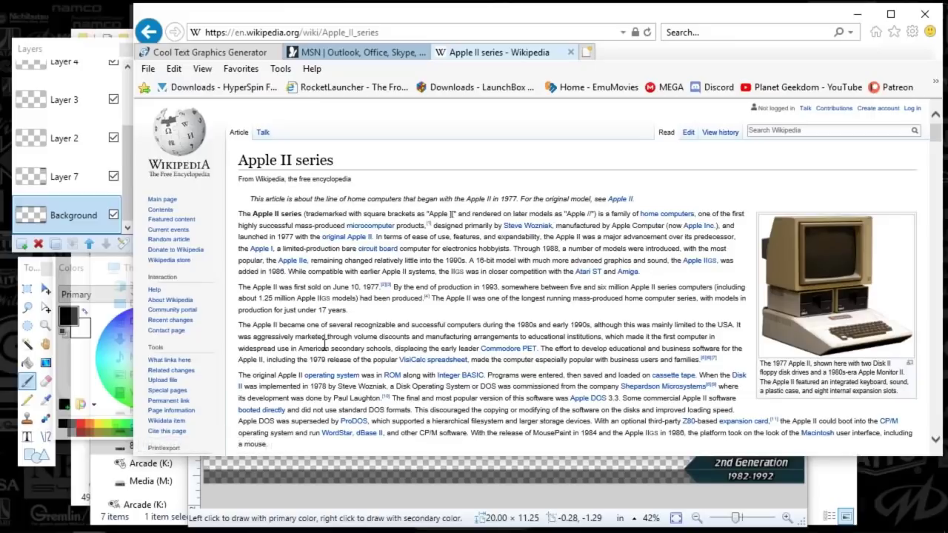
pyautogui.scroll(-5, 483, 400)
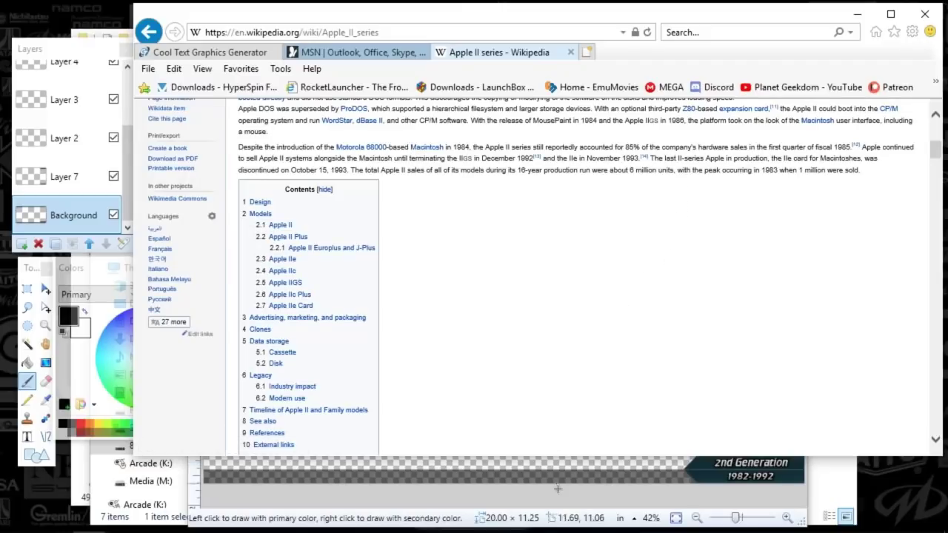
# - Switch to HyperSpin to check the system name, generation and years on the Apple II overlay
pyautogui.moveTo(373, 526)
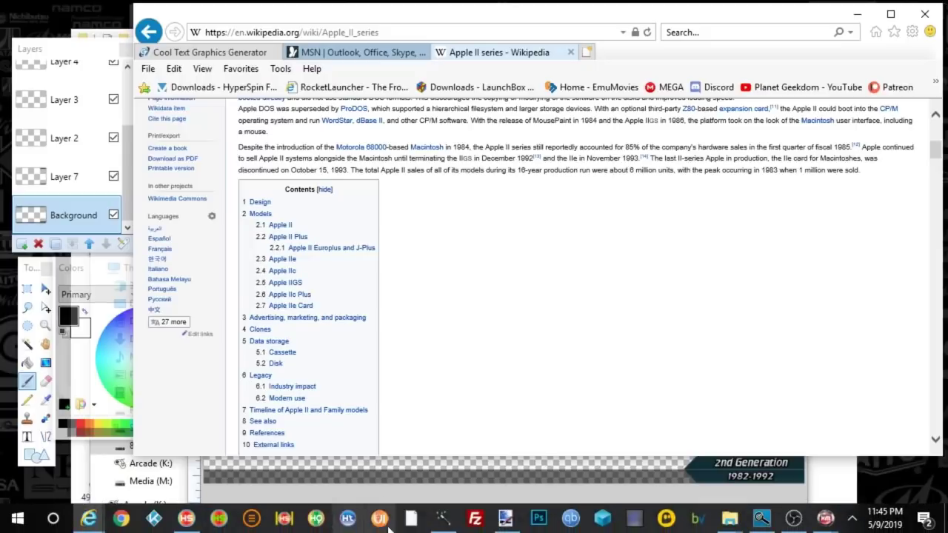
pyautogui.click(186, 521)
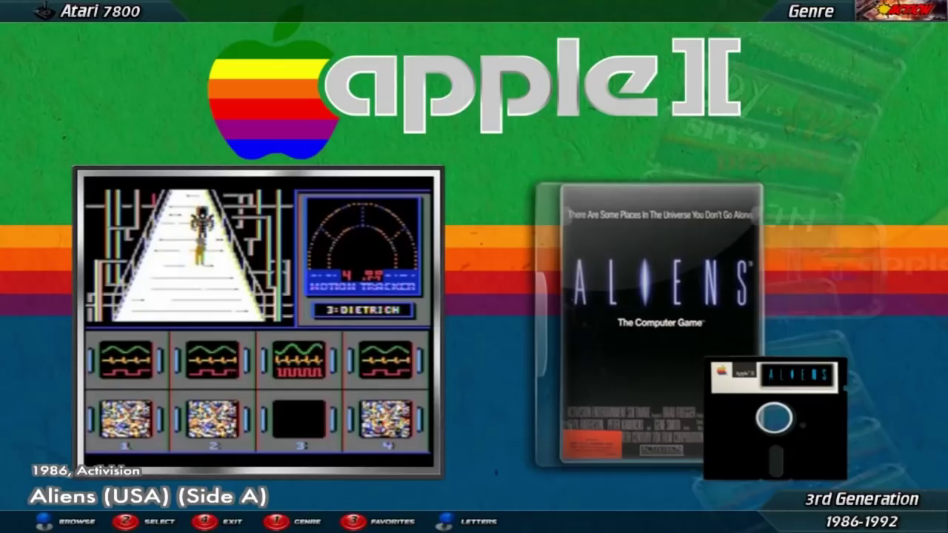
# - Return to HyperSpin's main menu, open the MS-DOS system to check its generation label and years, and leave HyperSpin
pyautogui.press('Escape')
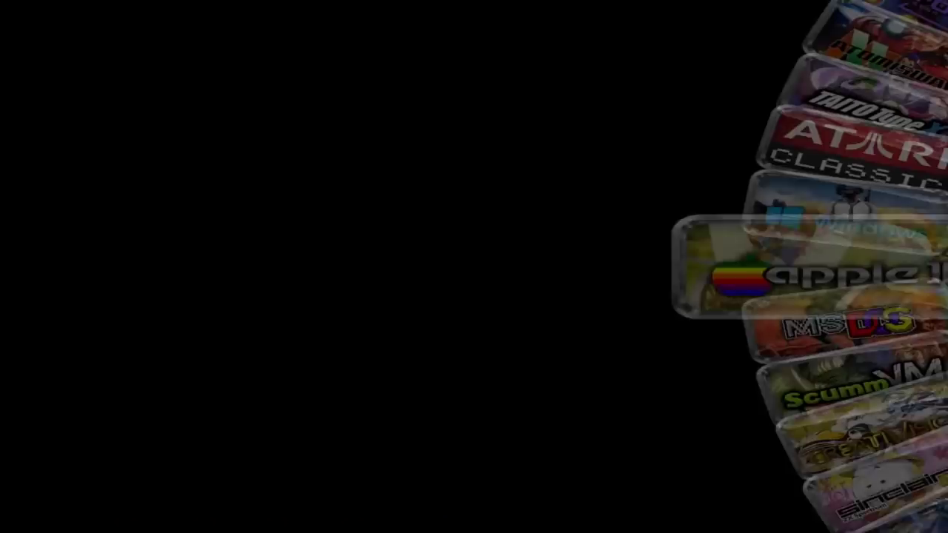
pyautogui.press('Down')
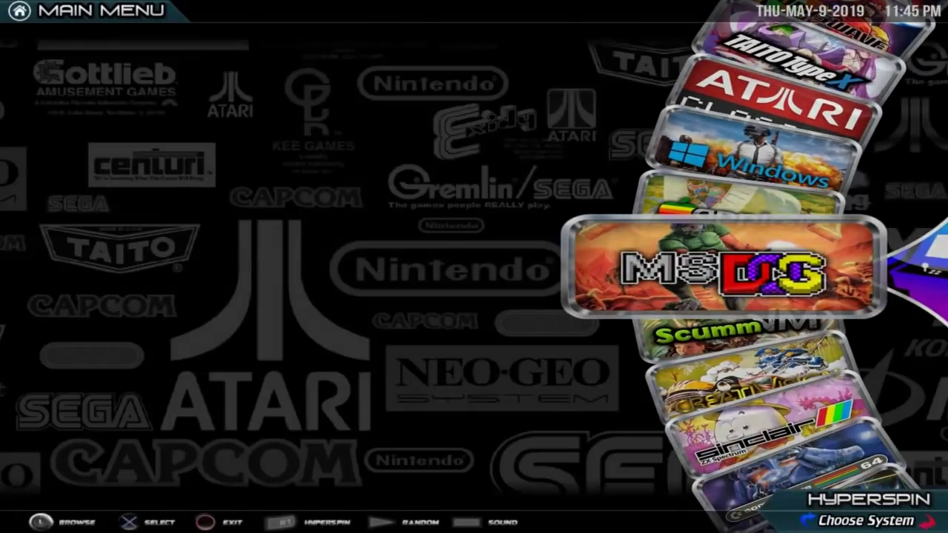
pyautogui.press('Return')
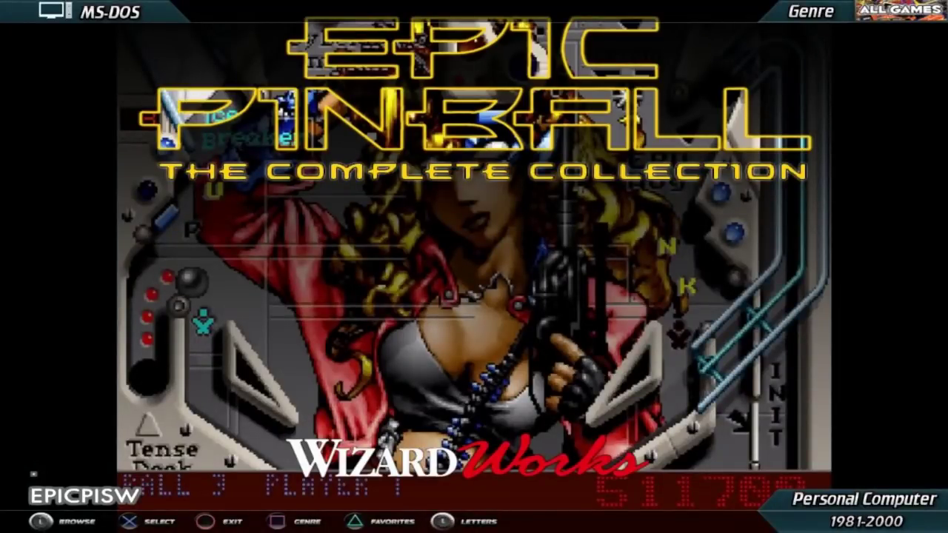
pyautogui.press('Return')
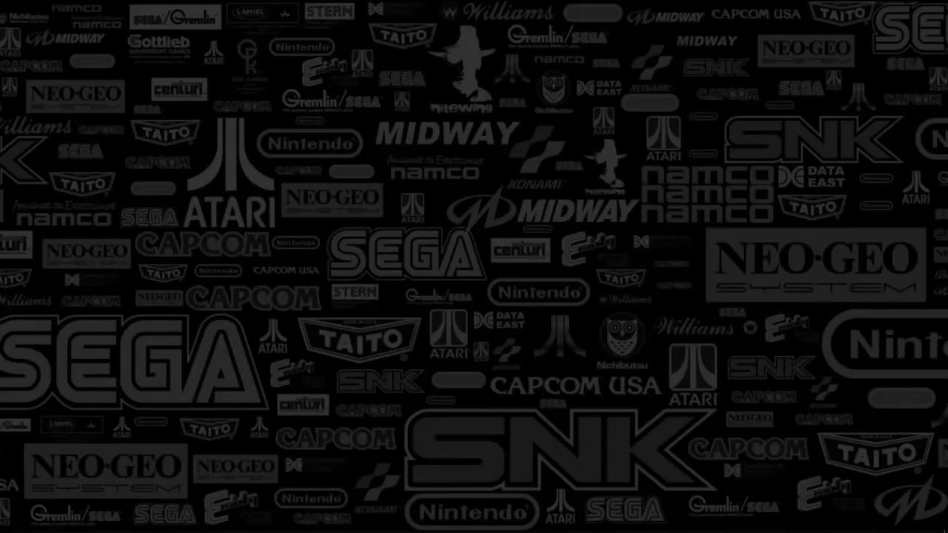
# - Switch to Cool Text in the web browser, choose the Glossy style and enter "Personal Computer" as the logo text
pyautogui.moveTo(104, 522)
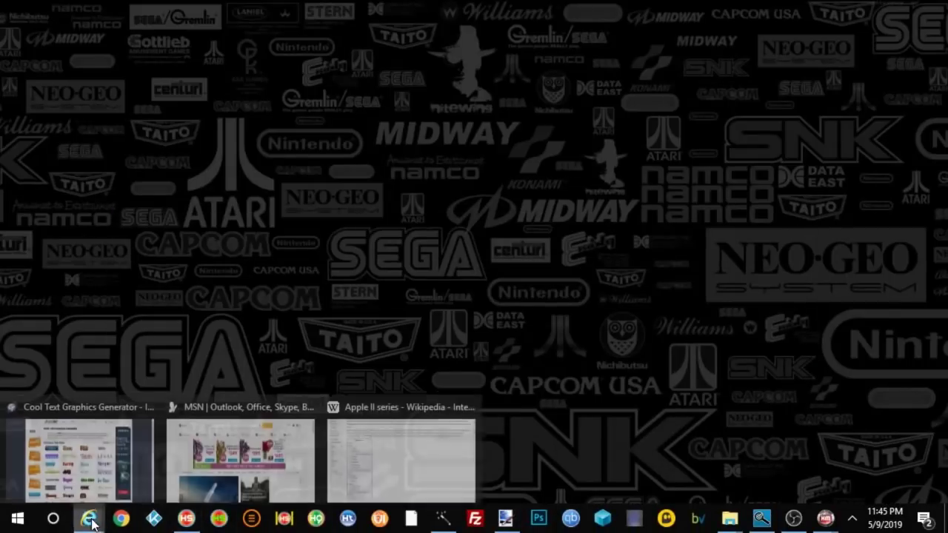
pyautogui.click(85, 456)
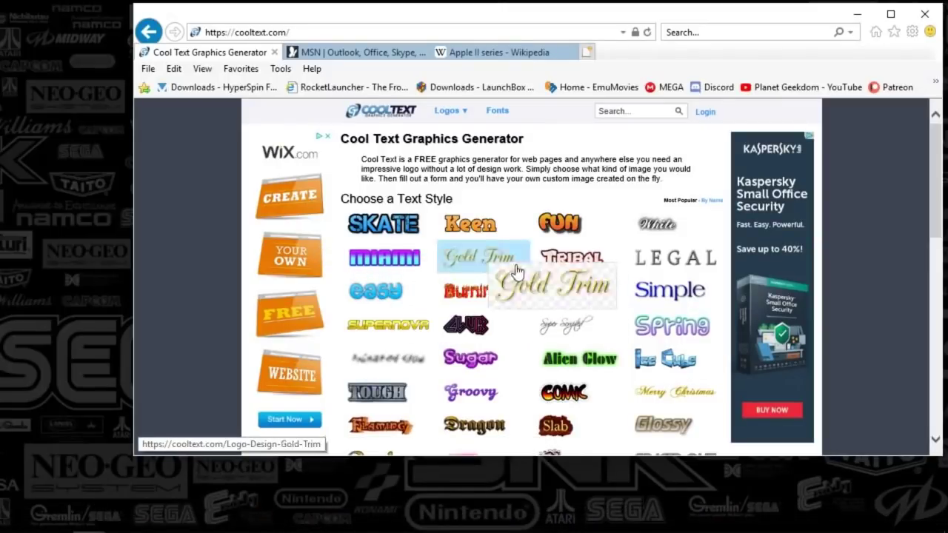
pyautogui.click(680, 428)
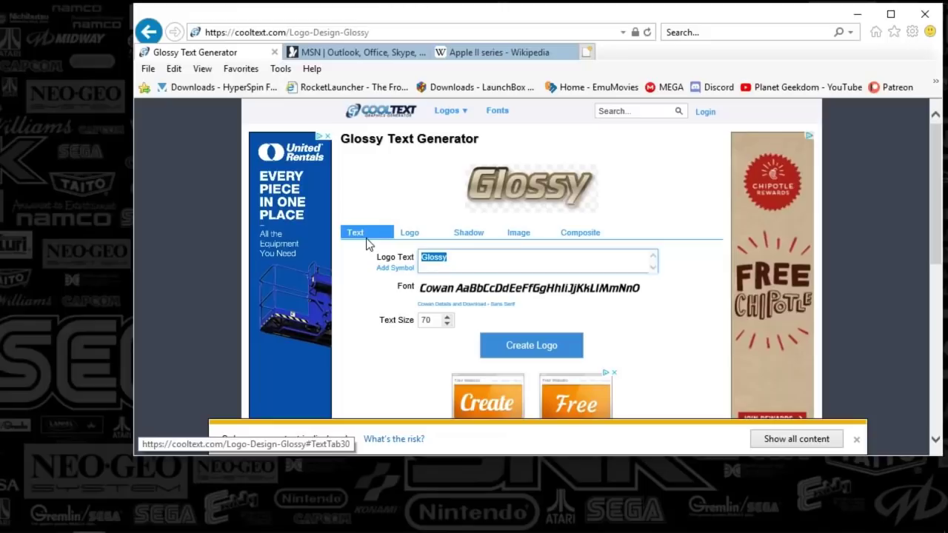
pyautogui.write('ersonal ')
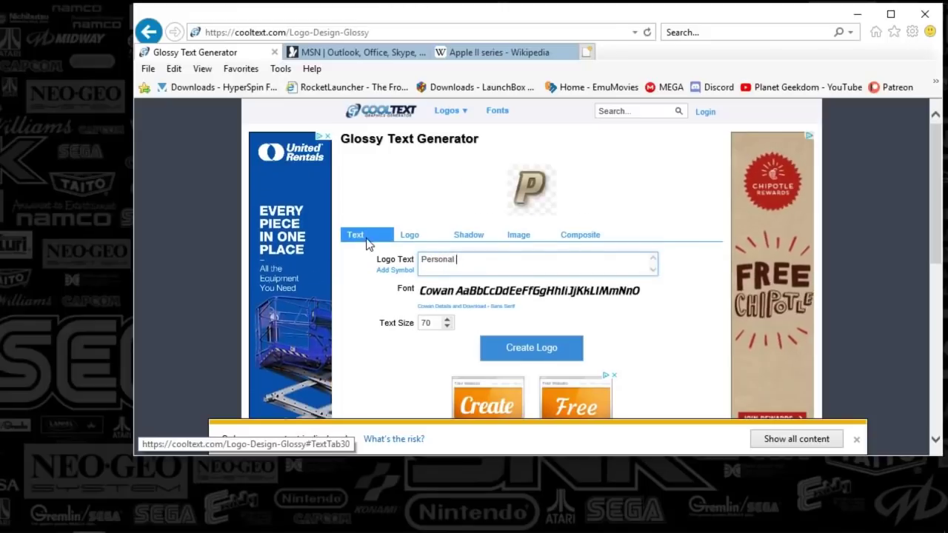
pyautogui.write('Computer')
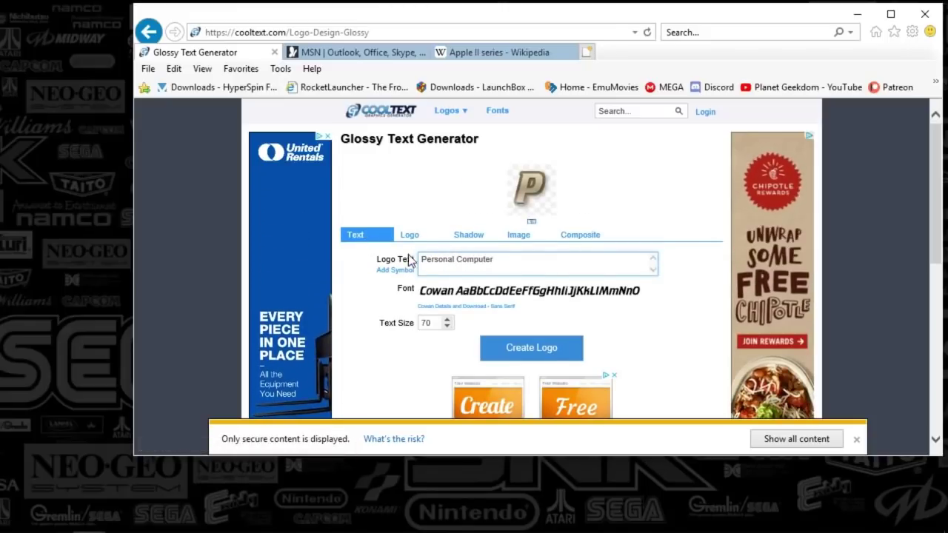
# - Set the text gradient of the Personal Computer logo to Dark 1
pyautogui.click(413, 243)
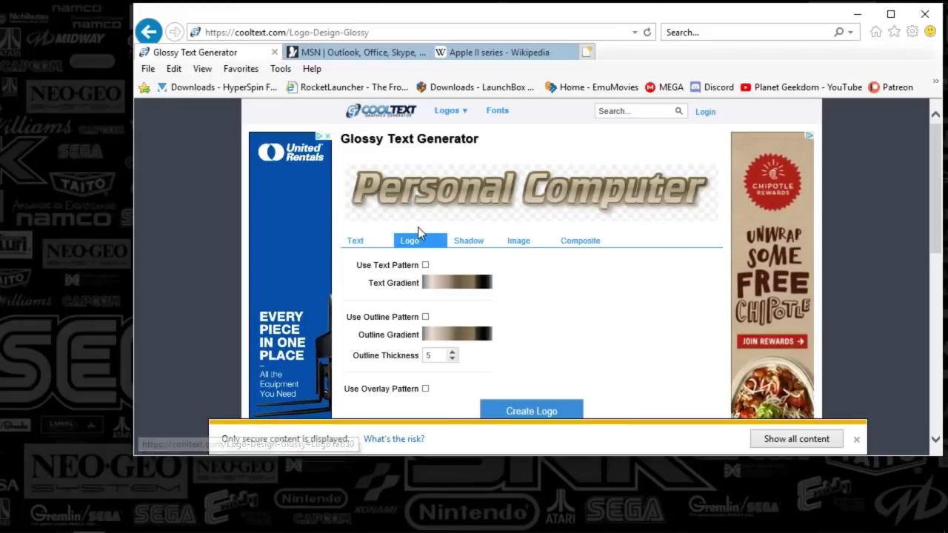
pyautogui.click(448, 286)
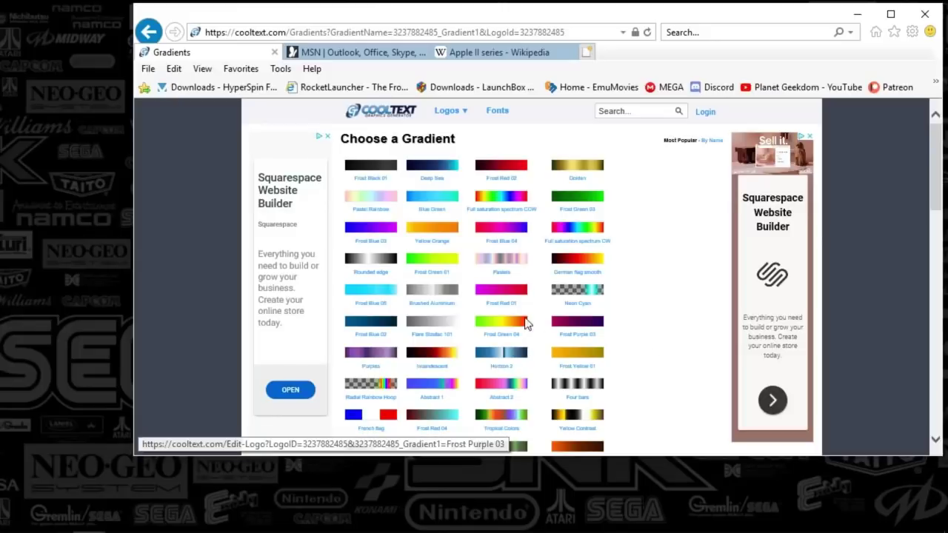
pyautogui.scroll(-4, 412, 311)
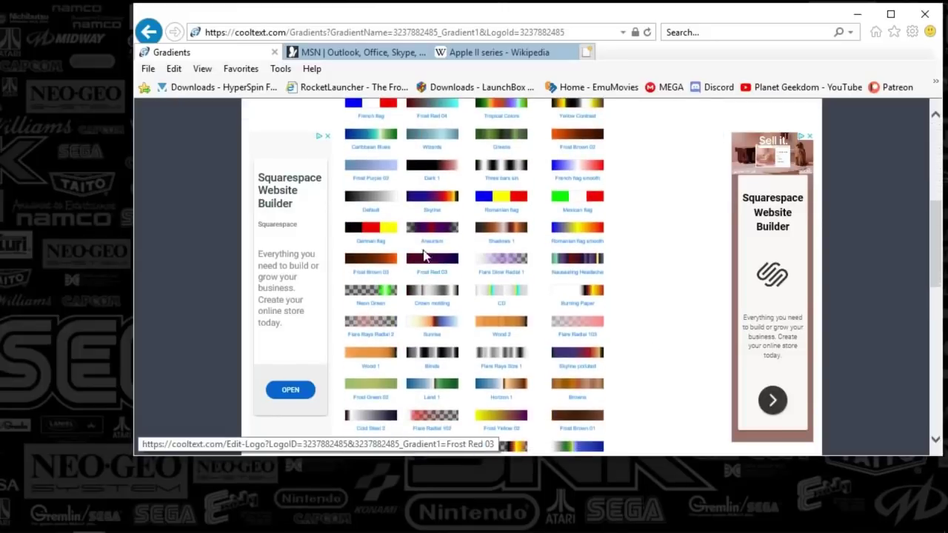
pyautogui.moveTo(437, 455); pyautogui.dragTo(440, 513)
pyautogui.click(431, 170)
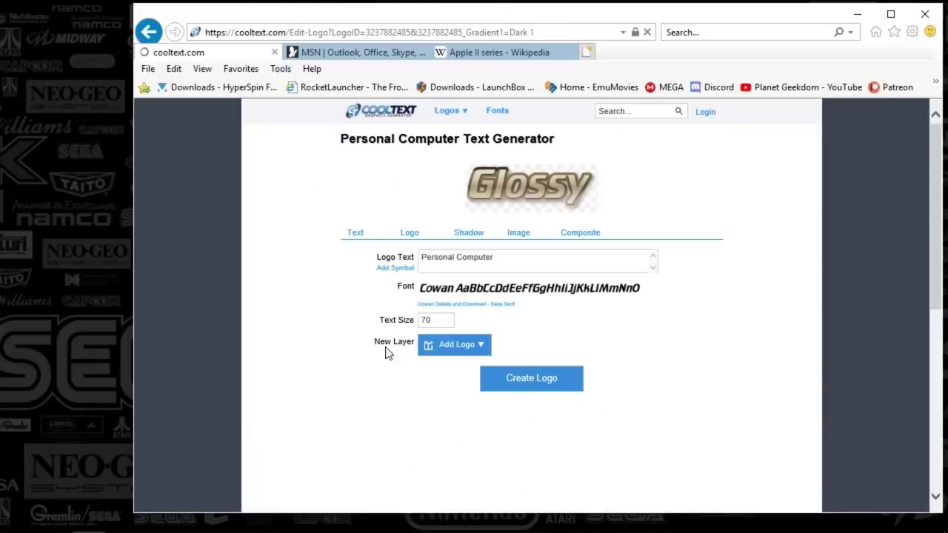
# - Set the outline gradient of the Personal Computer logo to Crown molding
pyautogui.click(412, 244)
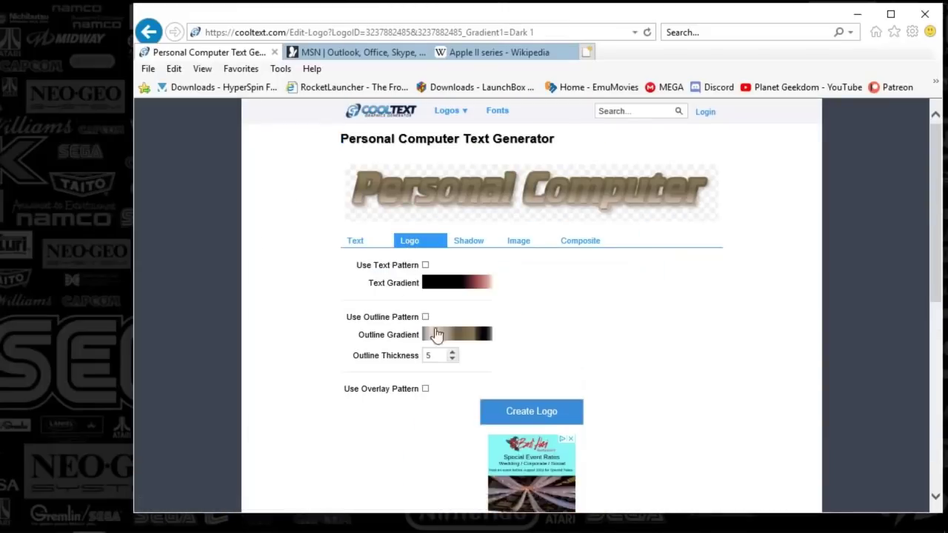
pyautogui.click(485, 332)
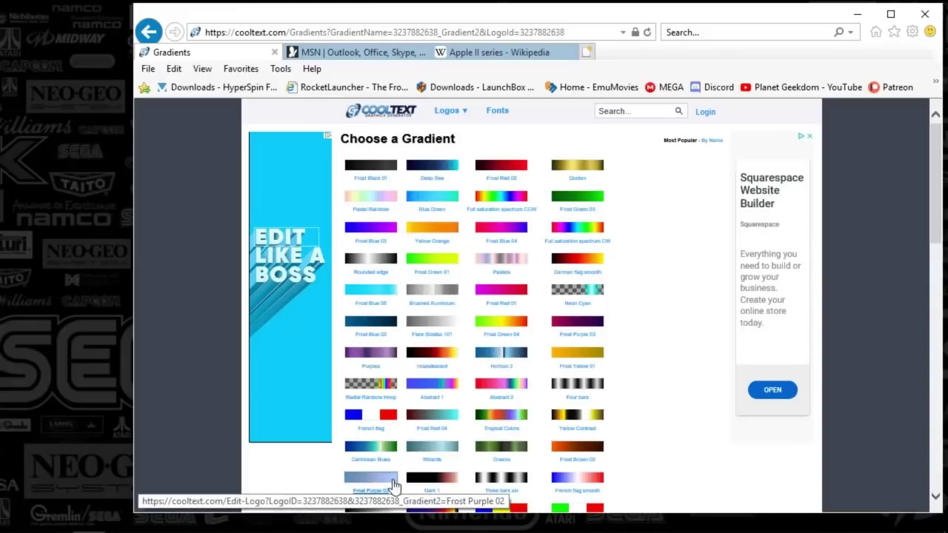
pyautogui.moveTo(936, 231); pyautogui.dragTo(933, 276)
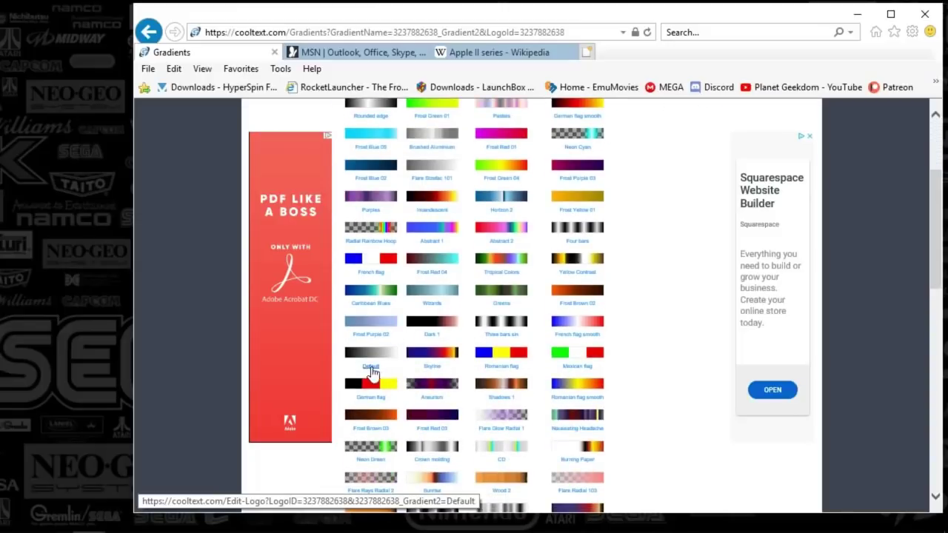
pyautogui.click(428, 451)
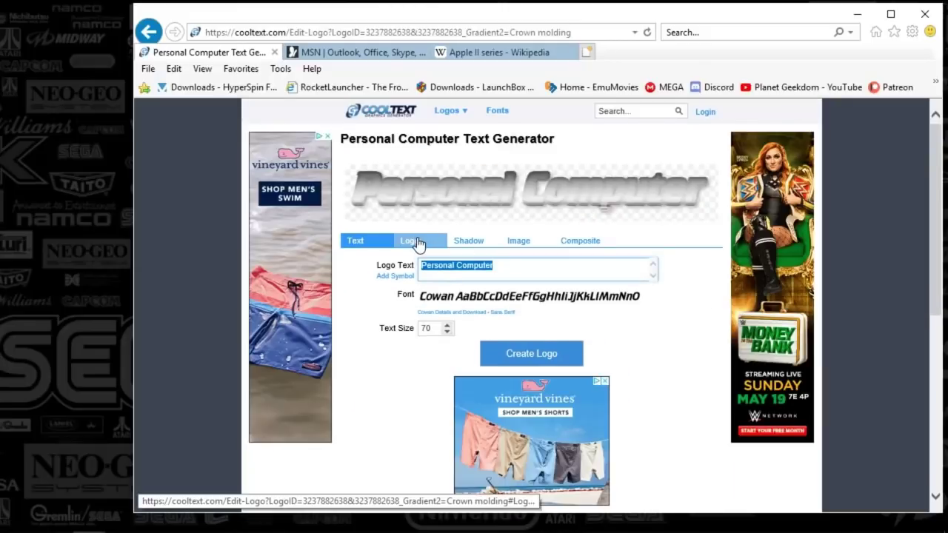
# - Set the text gradient of the Personal Computer logo to Crown molding
pyautogui.click(410, 242)
pyautogui.click(442, 288)
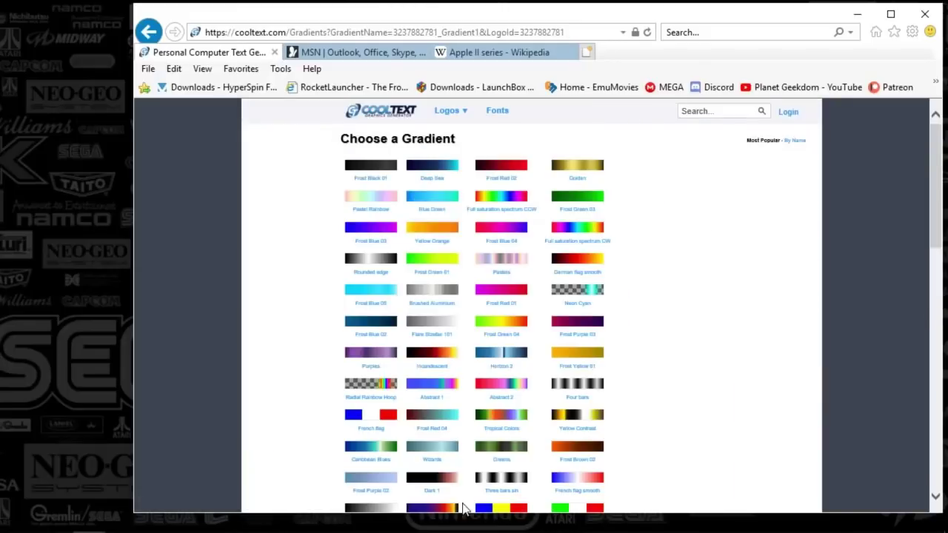
pyautogui.scroll(-10, 656, 353)
pyautogui.scroll(4, 504, 321)
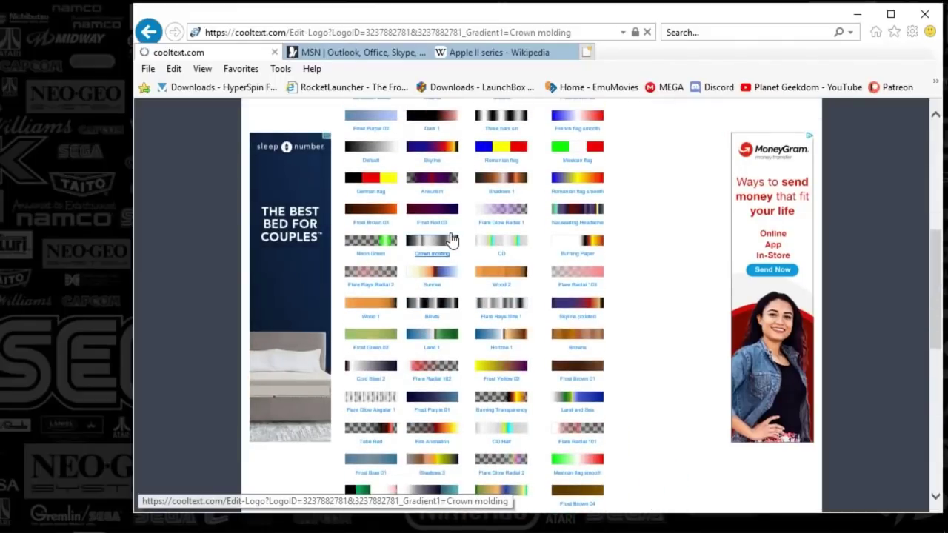
# - Set the outline gradient of the Personal Computer logo to Dark 1
pyautogui.click(411, 244)
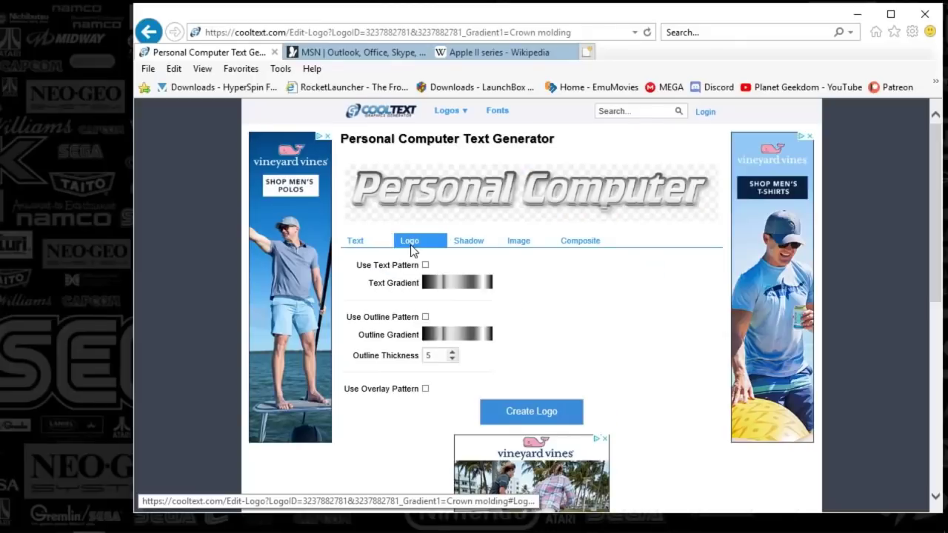
pyautogui.click(455, 335)
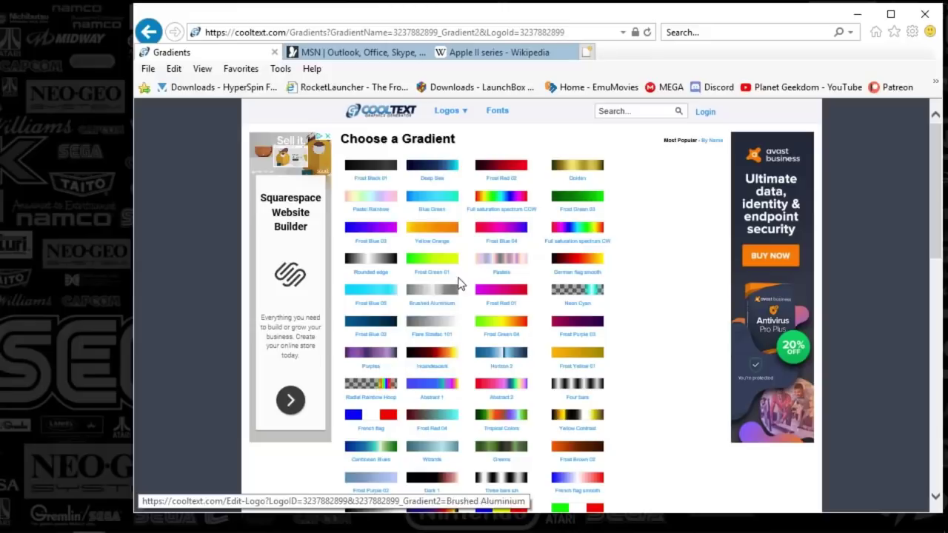
pyautogui.scroll(-5, 437, 289)
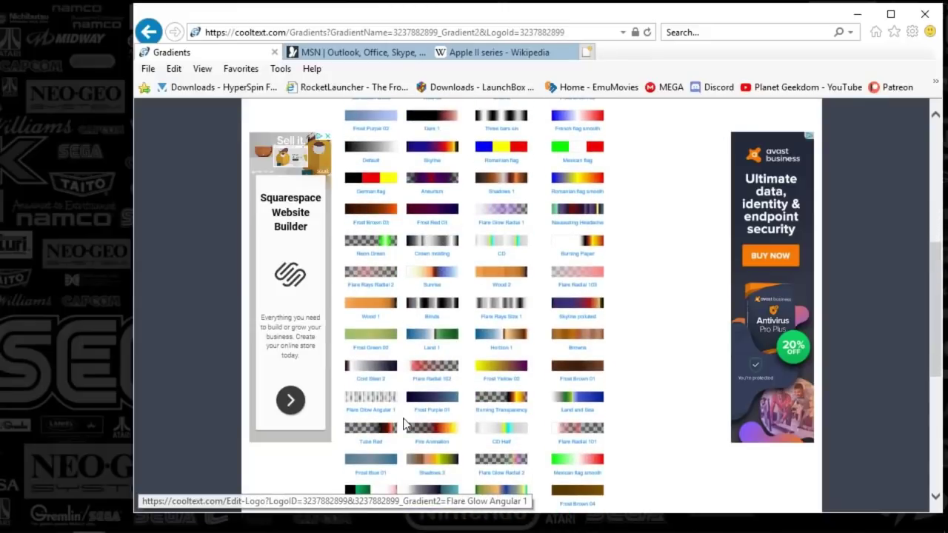
pyautogui.scroll(5, 400, 422)
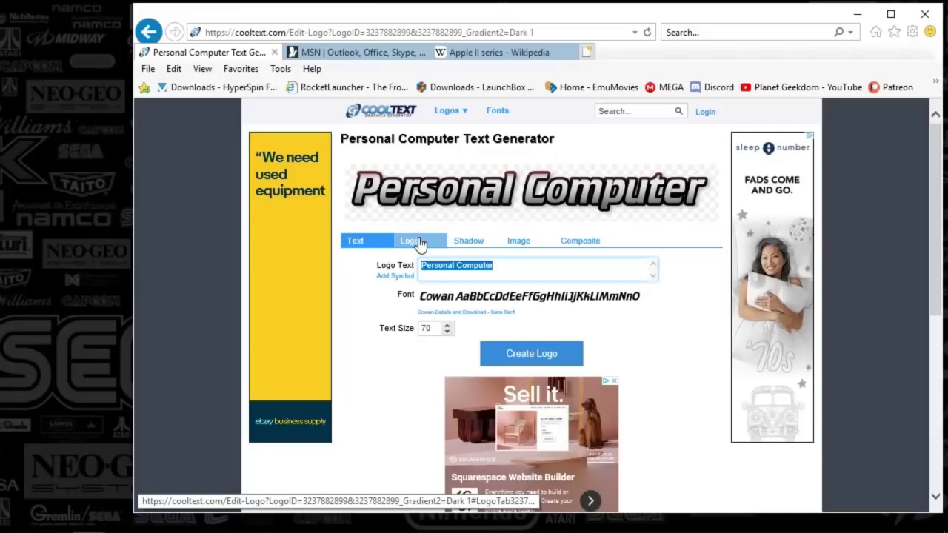
# - Set the text size of the Personal Computer logo to 35
pyautogui.doubleClick(428, 328)
pyautogui.write('40')
pyautogui.doubleClick(428, 328)
pyautogui.click(447, 333)
pyautogui.click(446, 332)
pyautogui.click(446, 332)
pyautogui.click(446, 332)
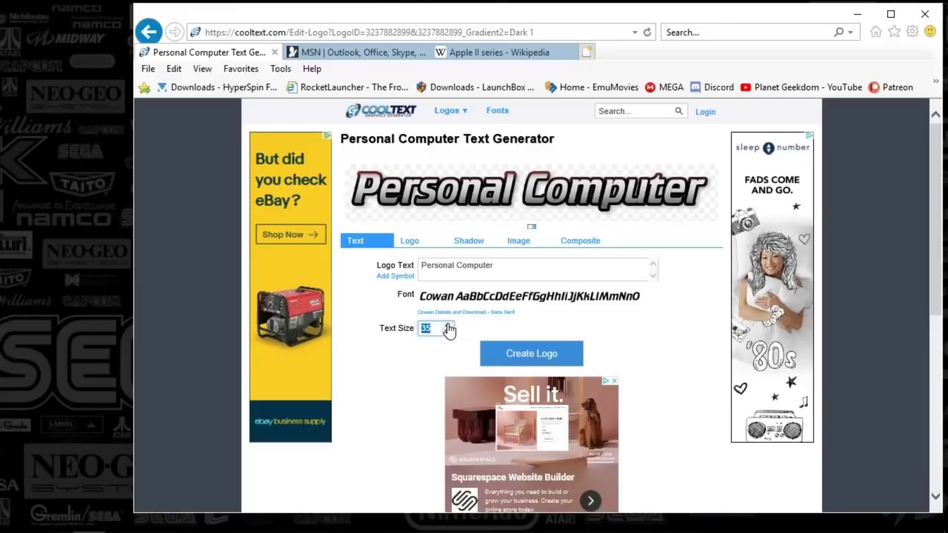
pyautogui.click(446, 332)
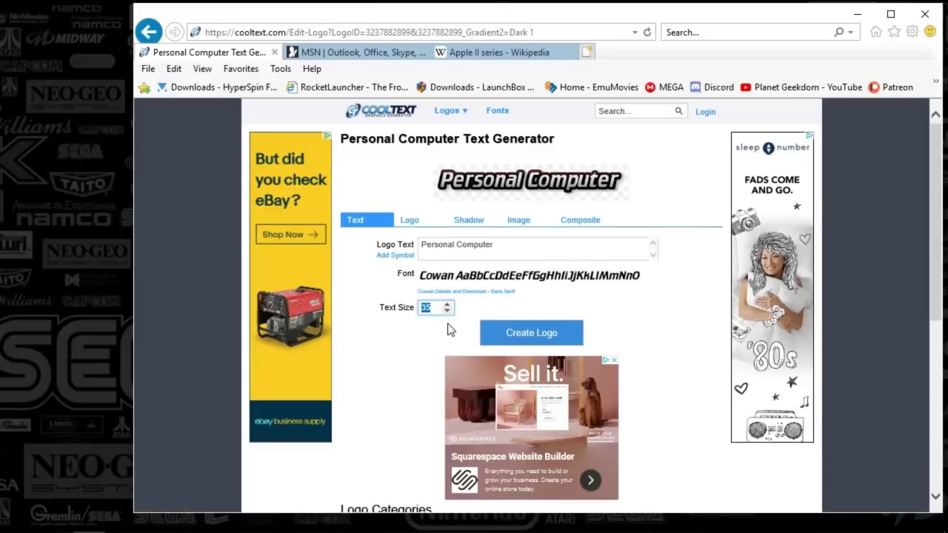
# - Copy the Personal Computer logo image and switch to Layers.pdn in paint.net
pyautogui.rightClick(478, 180)
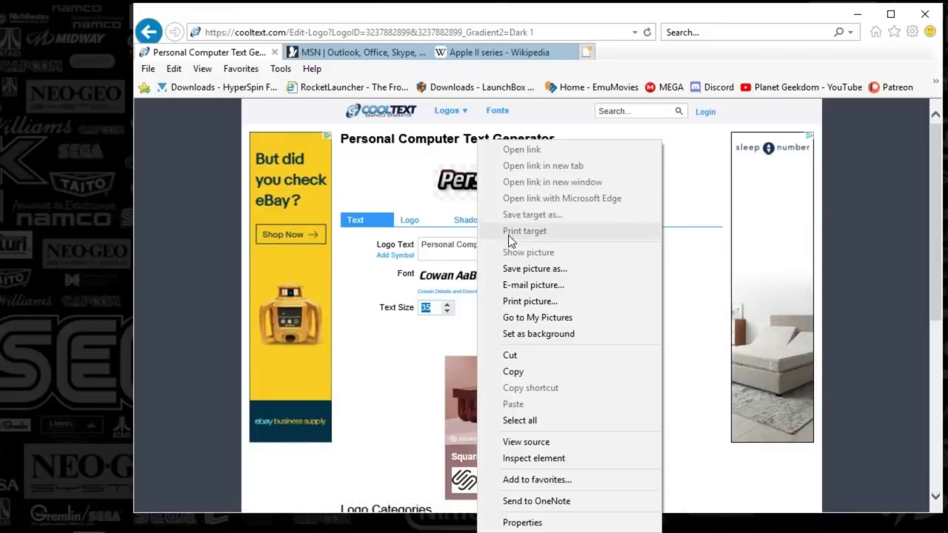
pyautogui.click(512, 372)
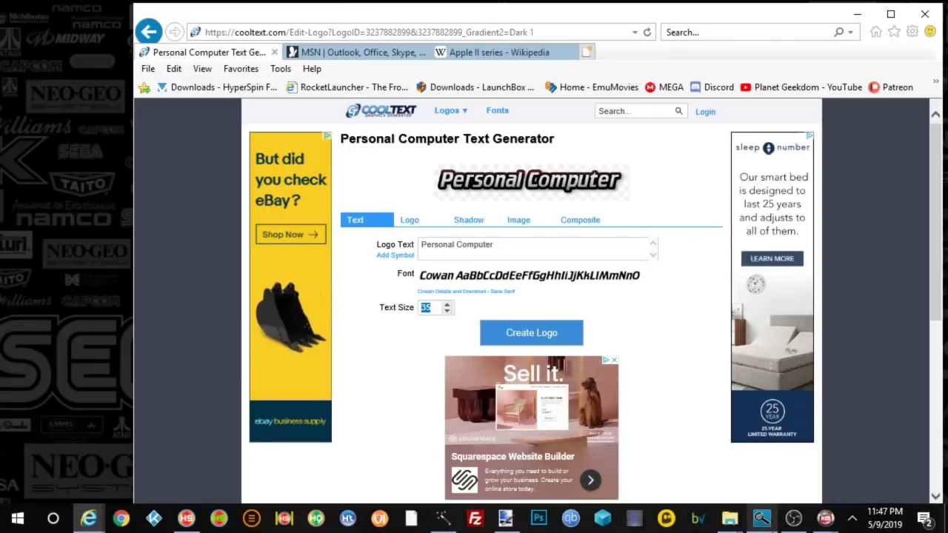
pyautogui.click(507, 520)
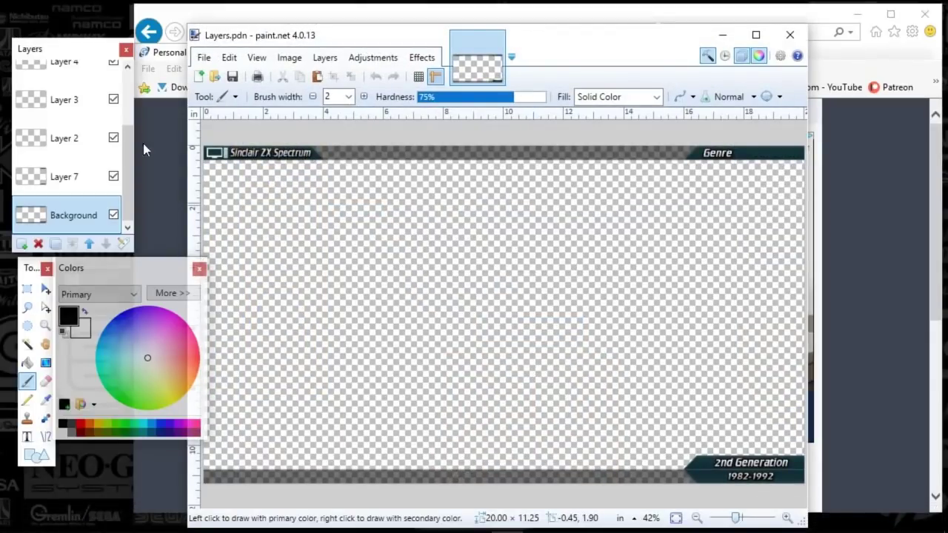
# - Toggle the visibility of individual layers to find which one holds the generation and years text
pyautogui.click(113, 216)
pyautogui.click(113, 216)
pyautogui.click(114, 177)
pyautogui.click(115, 178)
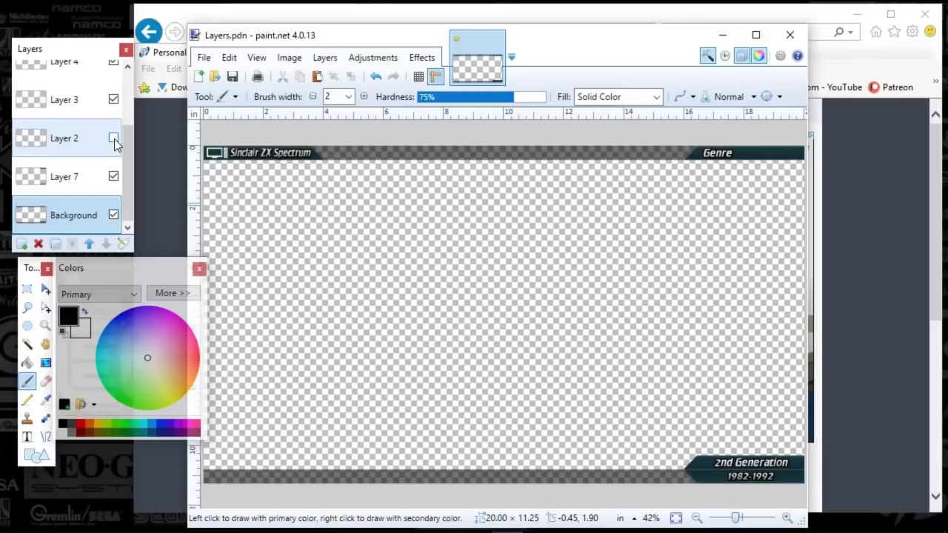
pyautogui.click(113, 98)
pyautogui.scroll(2, 122, 147)
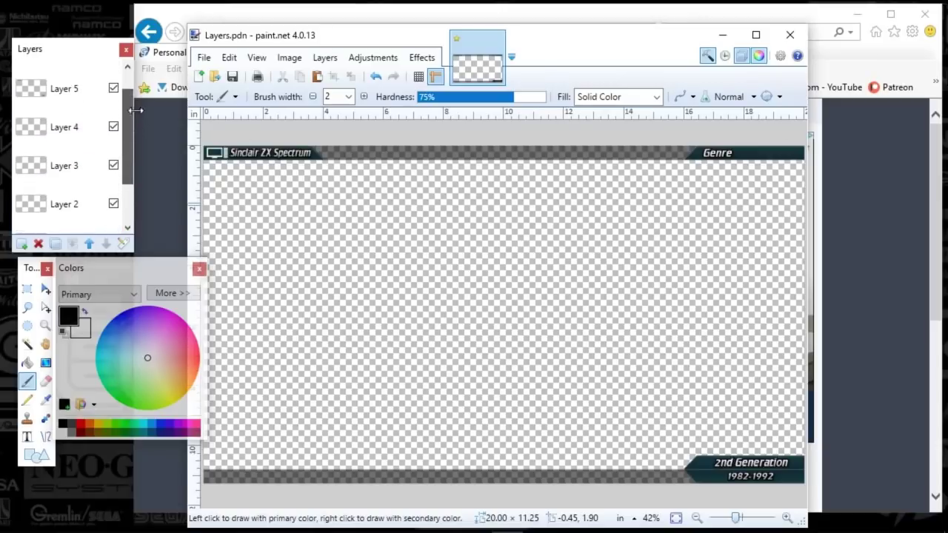
pyautogui.scroll(1, 117, 129)
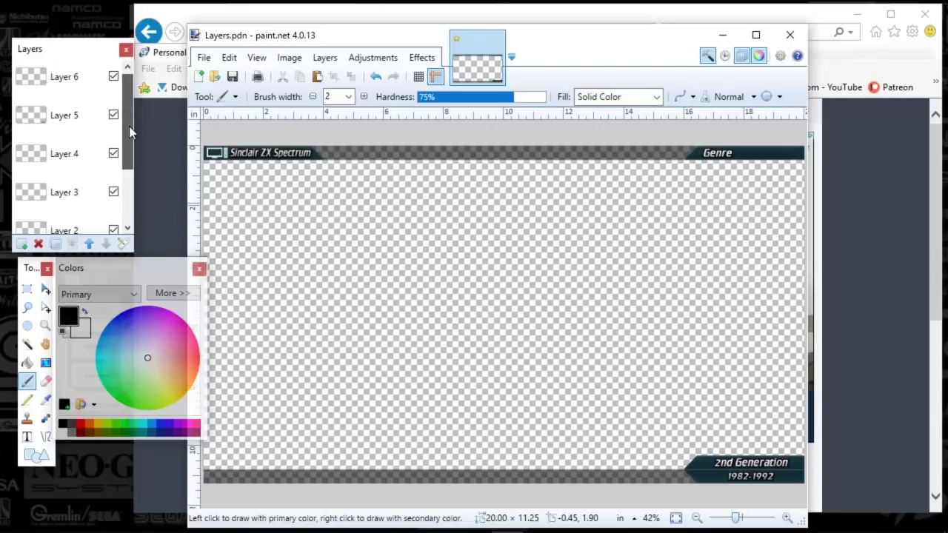
pyautogui.click(115, 117)
pyautogui.click(114, 117)
pyautogui.click(114, 118)
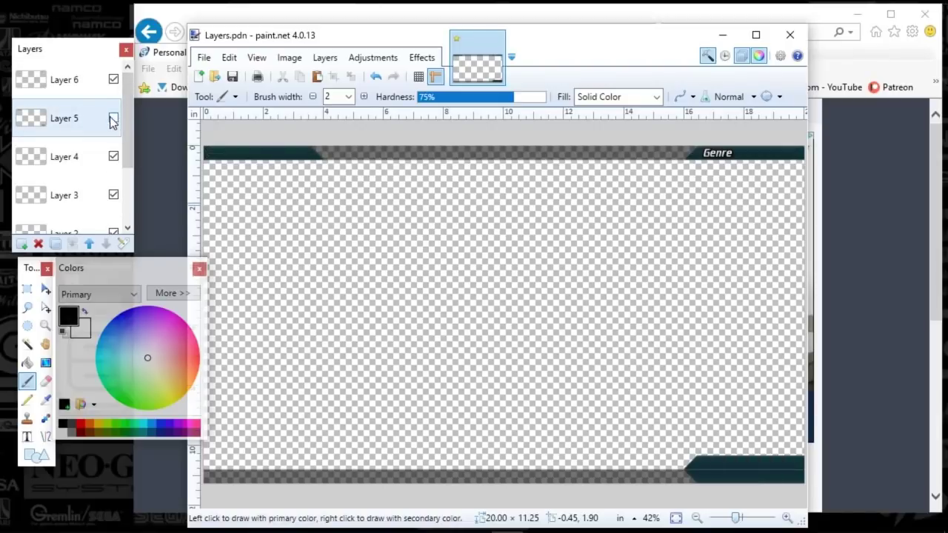
pyautogui.click(113, 118)
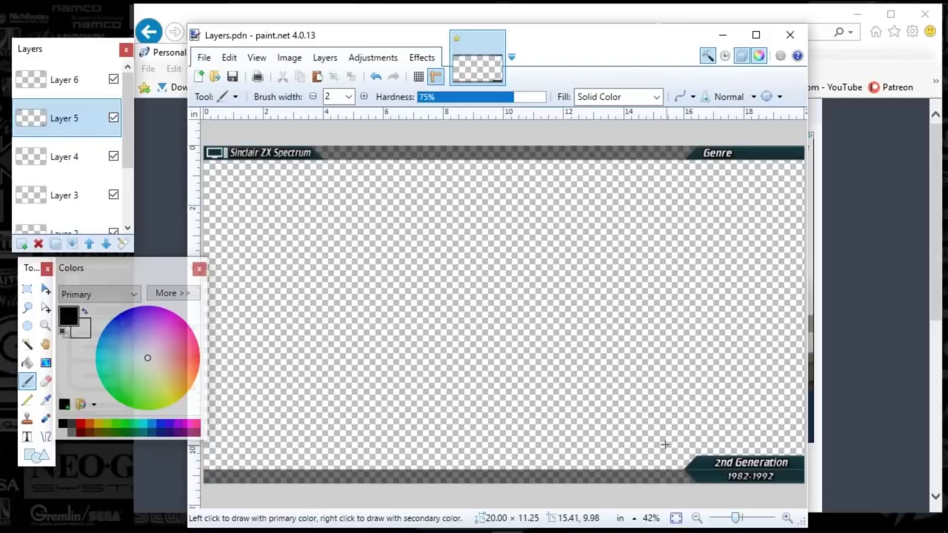
# - Delete the generation and years text from Layer 5 within a rectangular selection about 4.4 × 1.4 in
pyautogui.click(27, 289)
pyautogui.moveTo(672, 442); pyautogui.dragTo(819, 516)
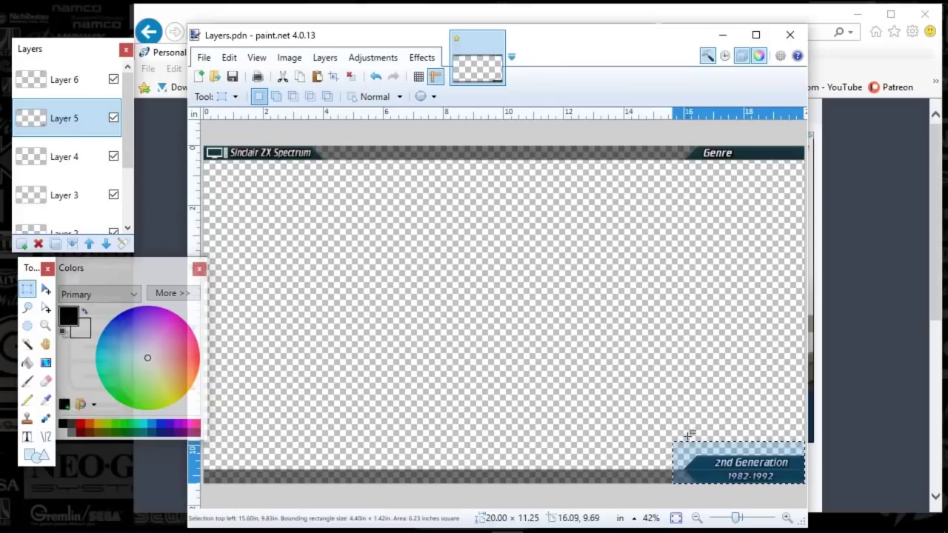
pyautogui.press('Delete')
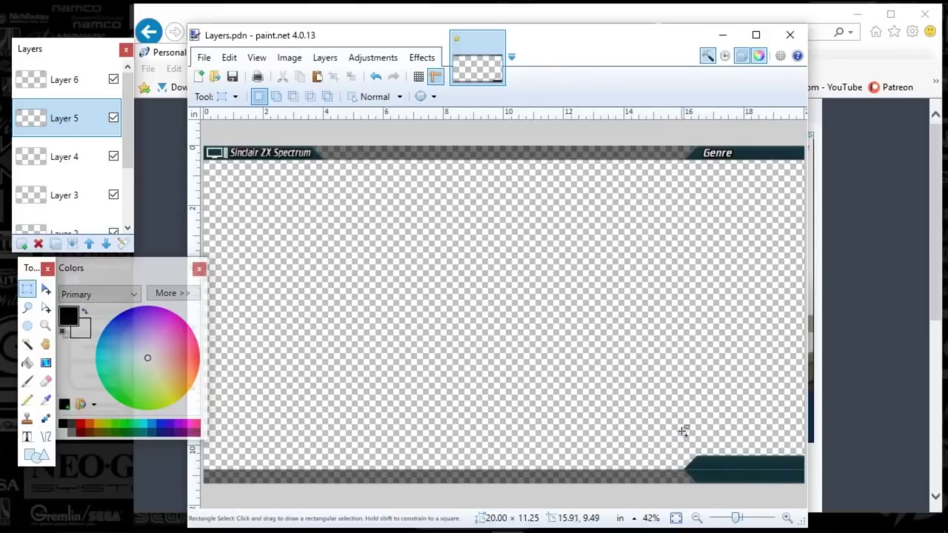
pyautogui.hotkey('ctrl', 'v')
pyautogui.click(563, 272)
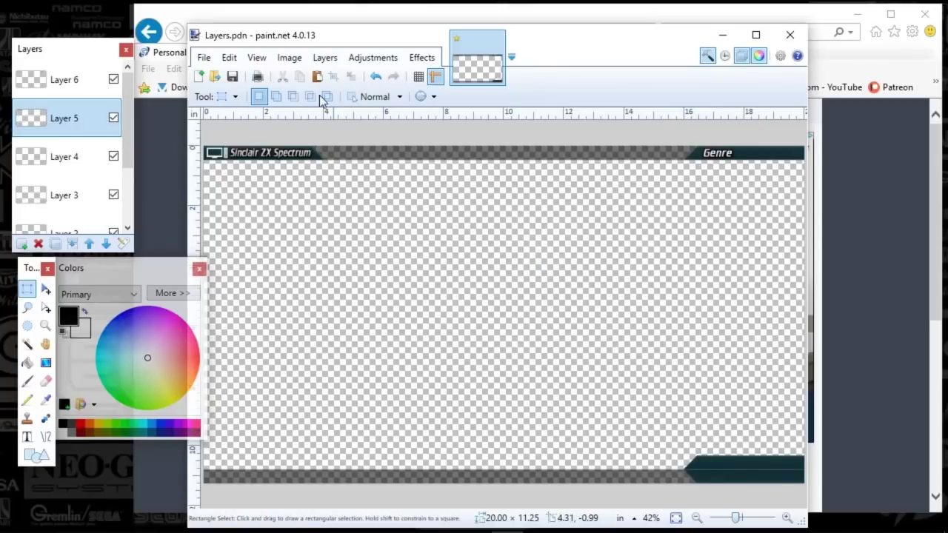
pyautogui.moveTo(342, 46); pyautogui.dragTo(272, 56)
pyautogui.click(288, 19)
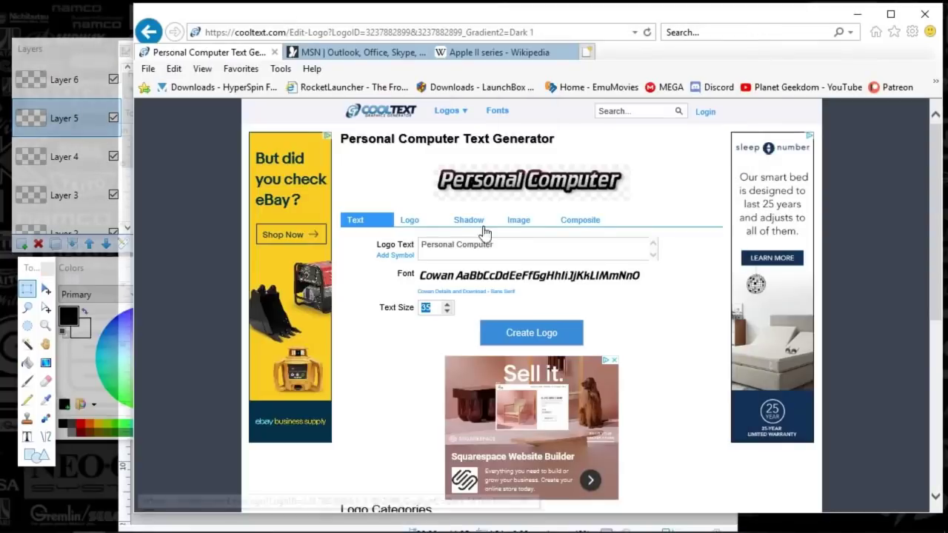
pyautogui.rightClick(477, 159)
pyautogui.click(504, 189)
pyautogui.rightClick(463, 186)
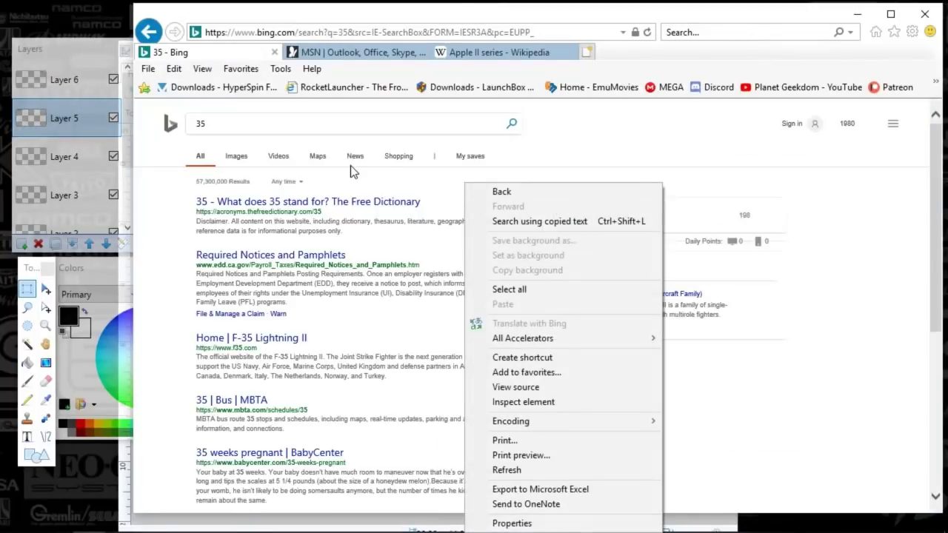
pyautogui.click(148, 32)
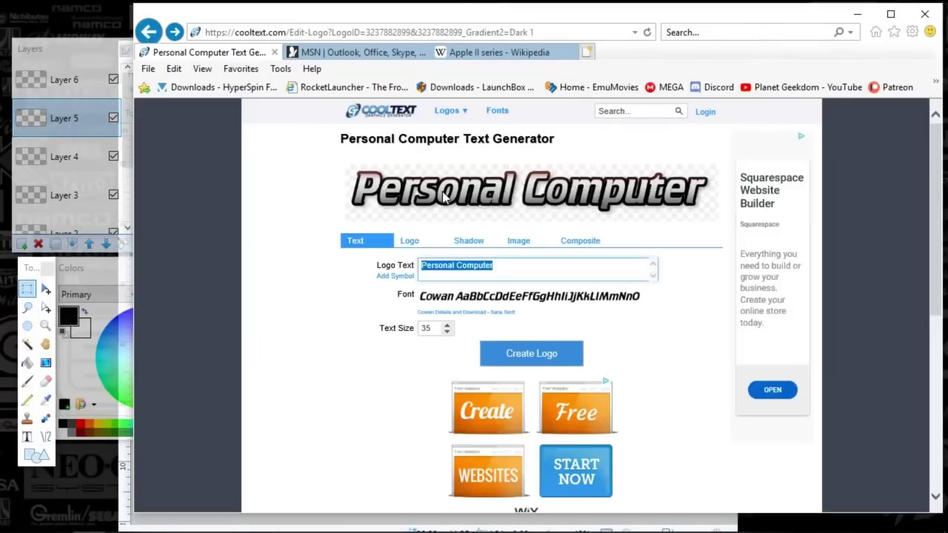
# - Copy the Personal Computer logo from Cool Text, try it on Layer 5 in paint.net, and delete the pasted image
pyautogui.rightClick(446, 192)
pyautogui.click(453, 204)
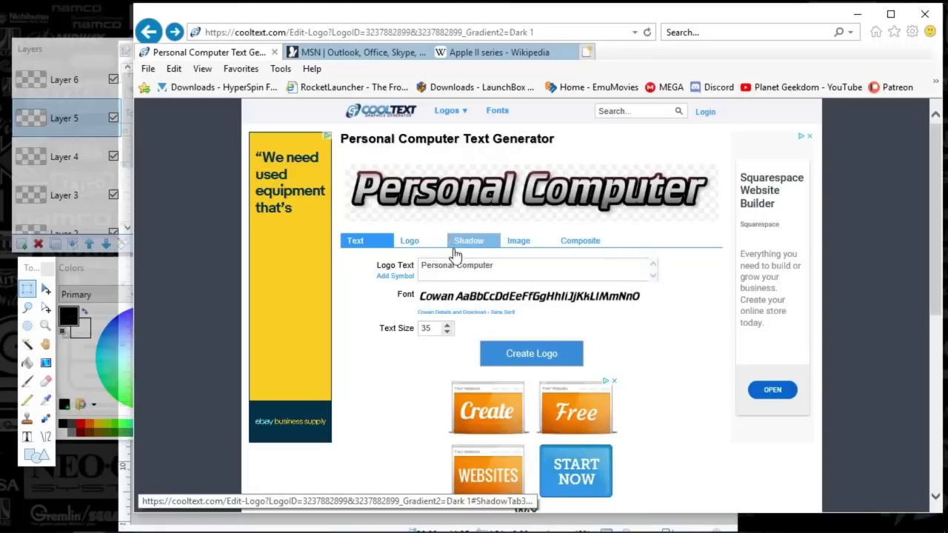
pyautogui.rightClick(455, 189)
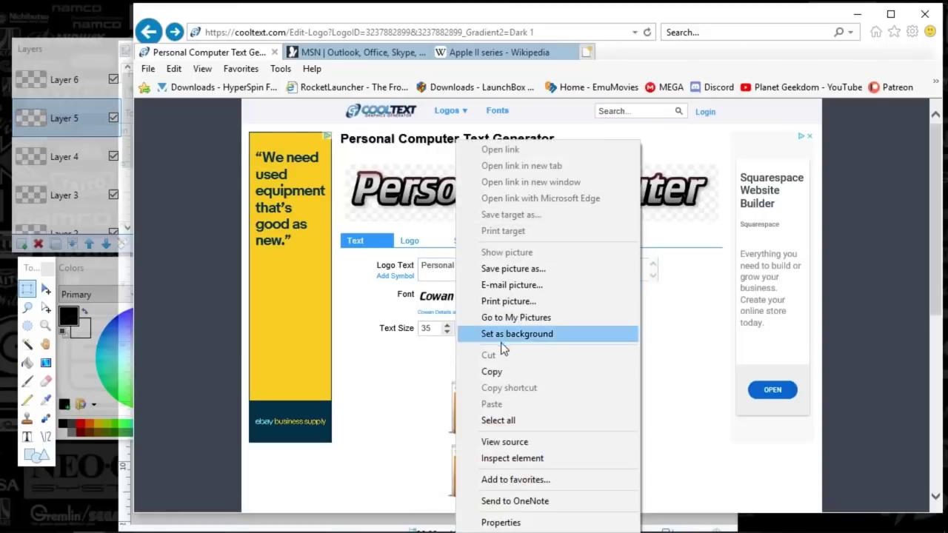
pyautogui.click(491, 372)
pyautogui.click(139, 529)
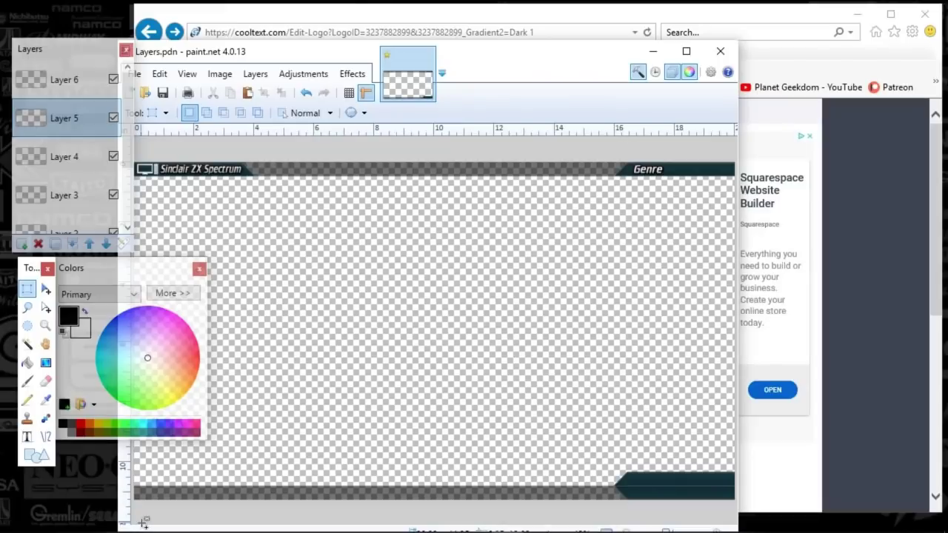
pyautogui.hotkey('ctrl', 'v')
pyautogui.moveTo(277, 299); pyautogui.dragTo(585, 444)
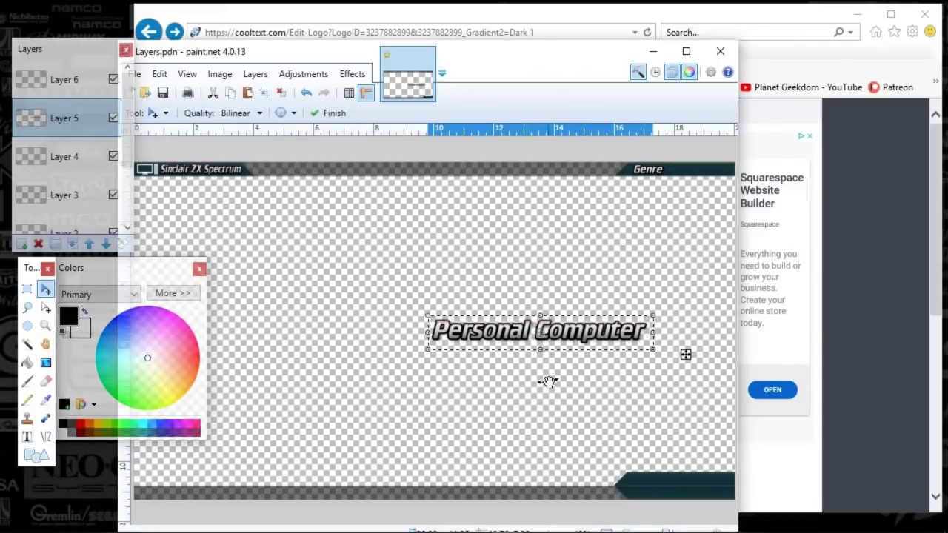
pyautogui.press('Delete')
# - Return to Cool Text, set the Personal Computer logo's text size to 35 and copy the resized logo image
pyautogui.click(876, 268)
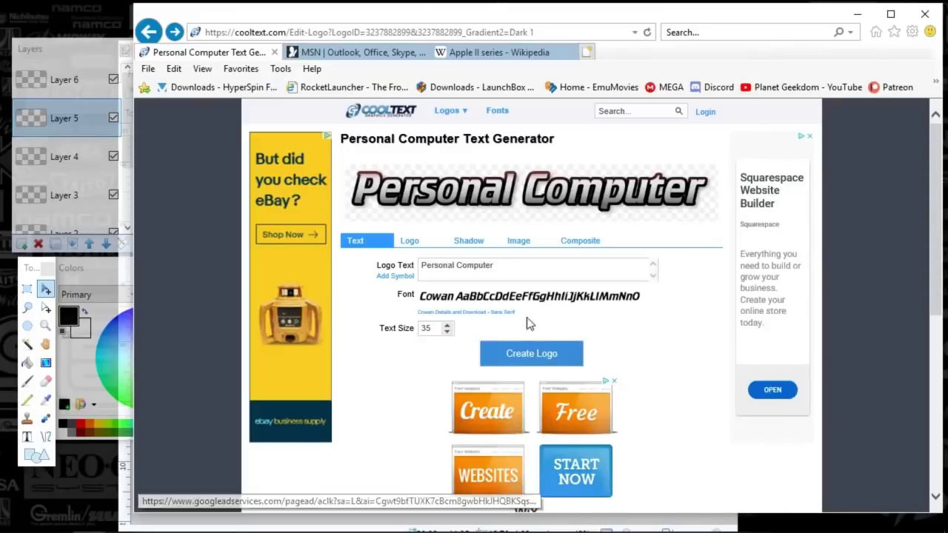
pyautogui.doubleClick(444, 331)
pyautogui.write('15')
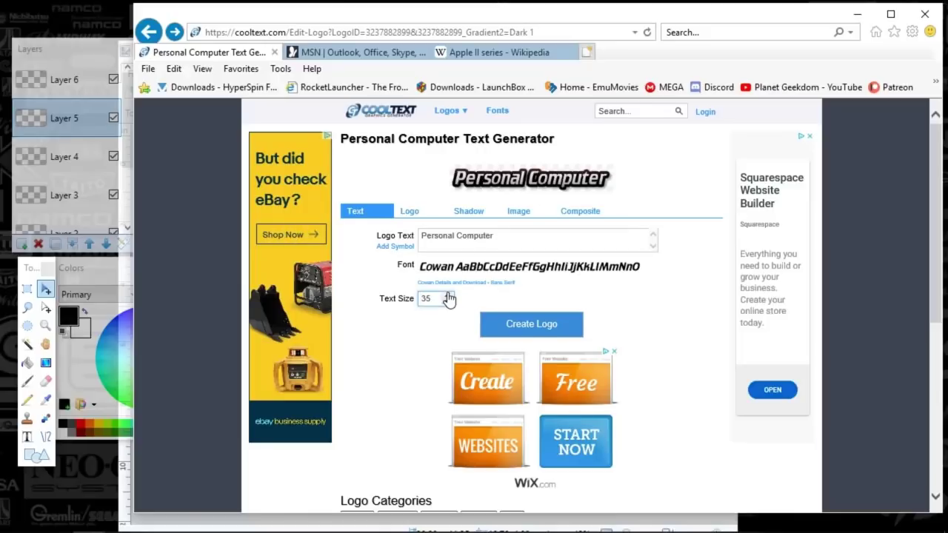
pyautogui.rightClick(488, 189)
pyautogui.click(516, 368)
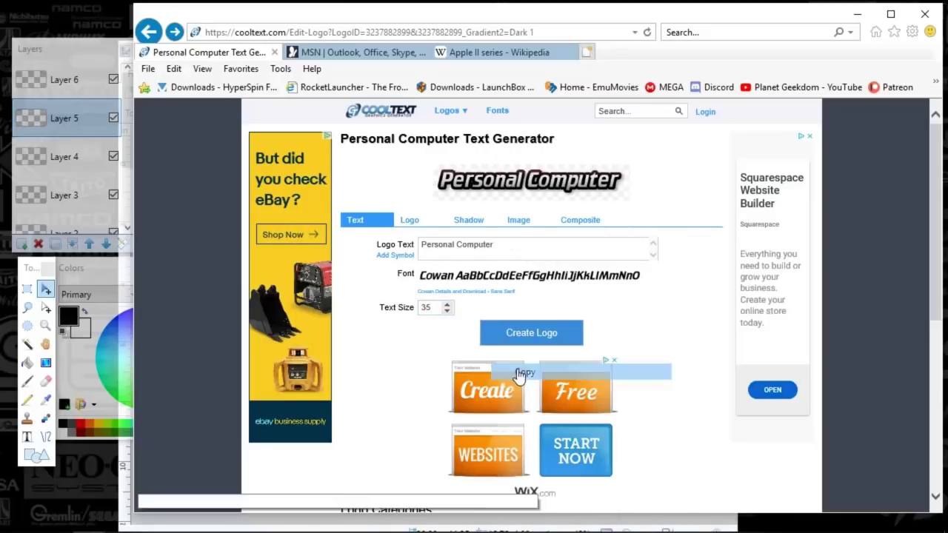
# - Try the pasted logo on the lower-right teal banner of the Layers.pdn canvas, then undo the placement
pyautogui.click(119, 460)
pyautogui.hotkey('ctrl', 'v')
pyautogui.moveTo(286, 191); pyautogui.dragTo(662, 412)
pyautogui.moveTo(545, 326); pyautogui.dragTo(649, 404)
pyautogui.moveTo(739, 412); pyautogui.dragTo(796, 412)
pyautogui.press('Return')
pyautogui.moveTo(735, 436); pyautogui.dragTo(733, 436)
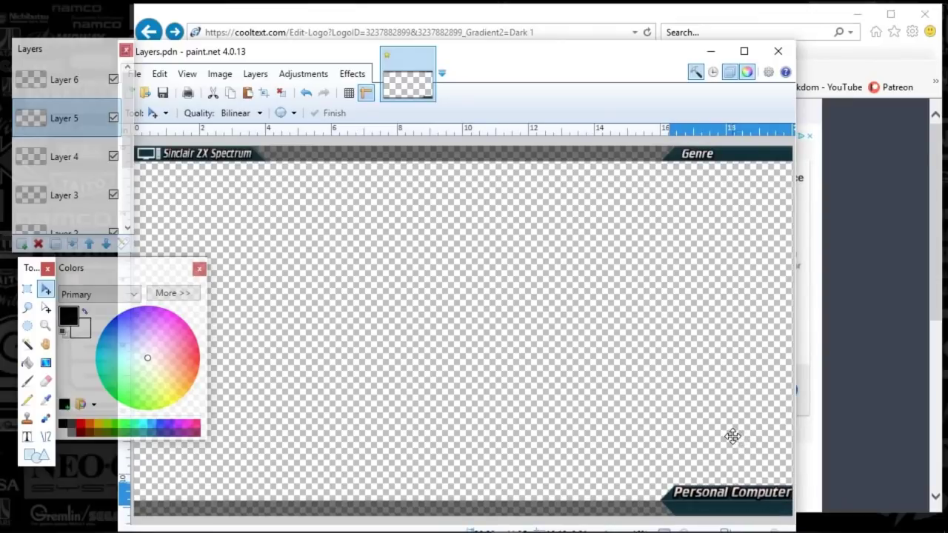
pyautogui.hotkey('ctrl', 'z')
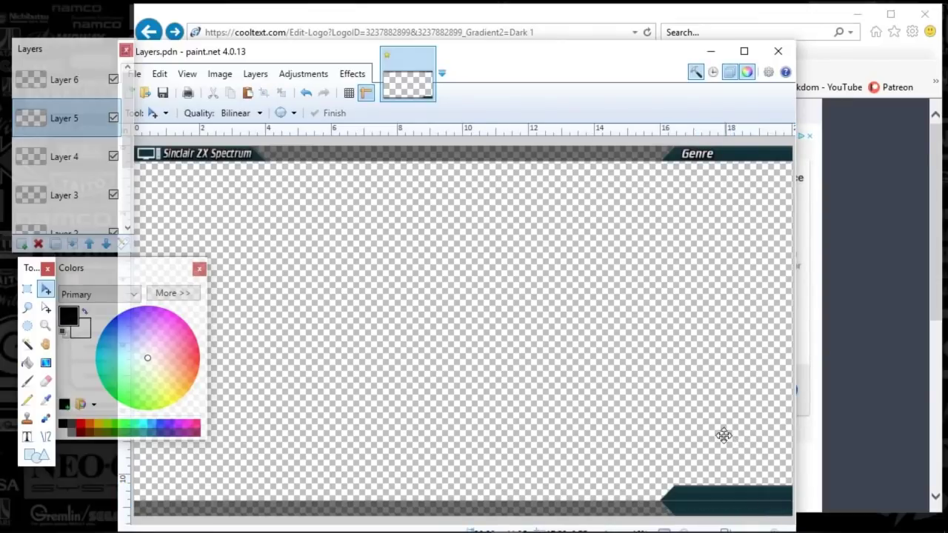
# - Set the Cool Text logo's text size to 25 and its outline thickness to 3
pyautogui.click(911, 259)
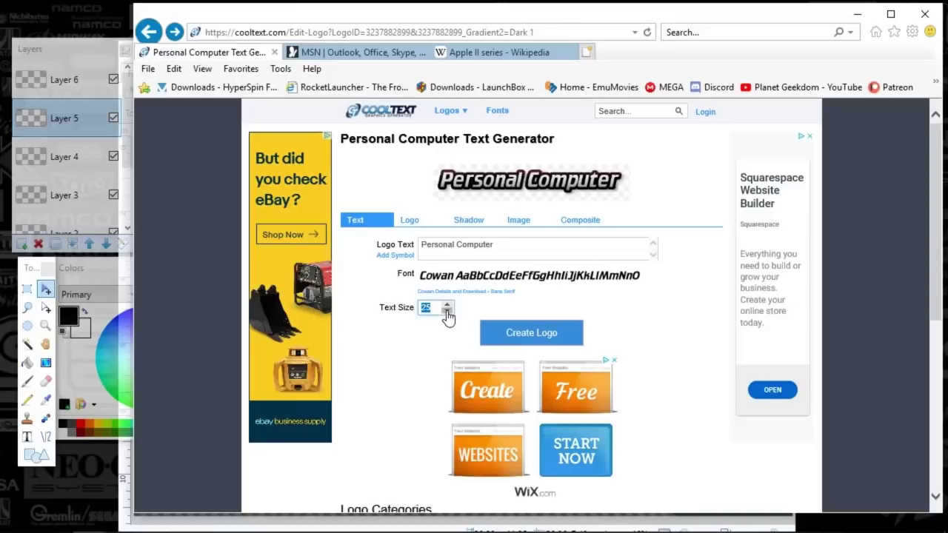
pyautogui.rightClick(486, 184)
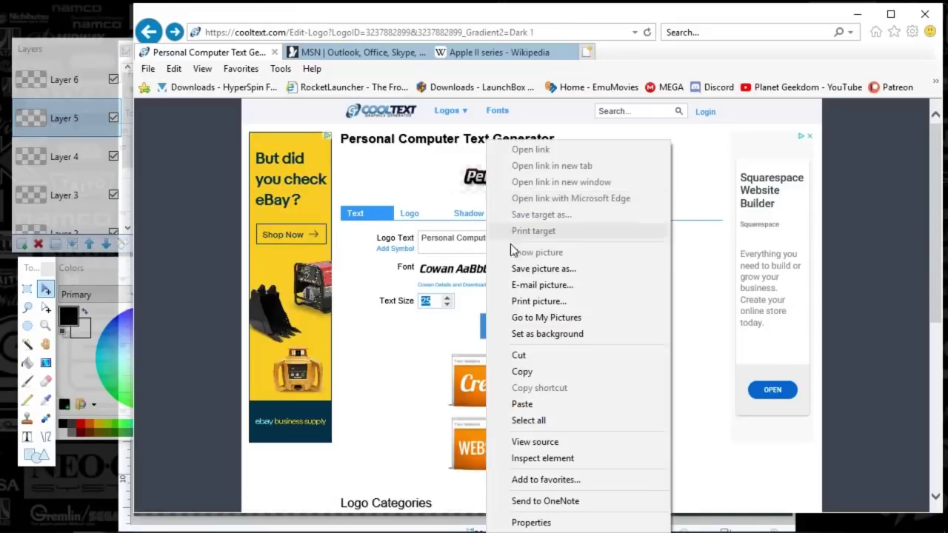
pyautogui.click(412, 214)
pyautogui.click(413, 213)
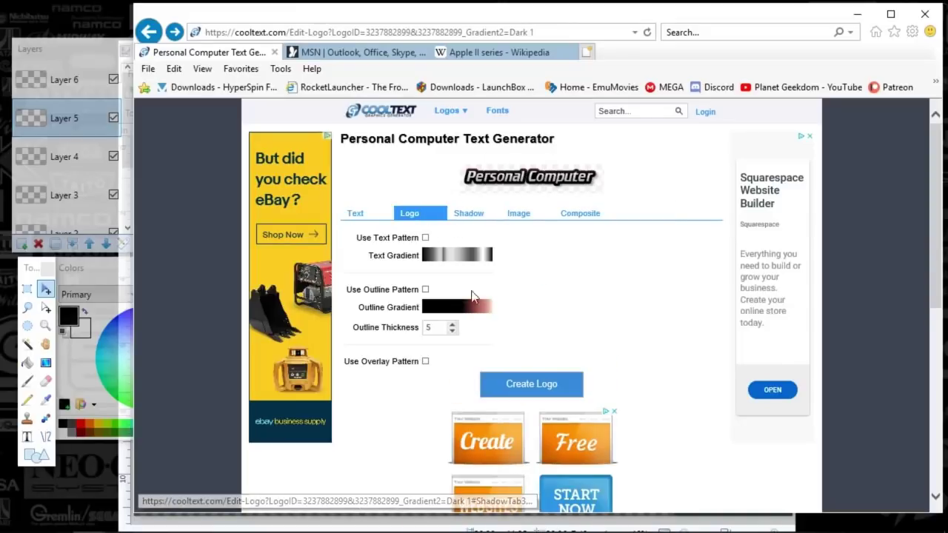
pyautogui.rightClick(501, 184)
pyautogui.click(511, 373)
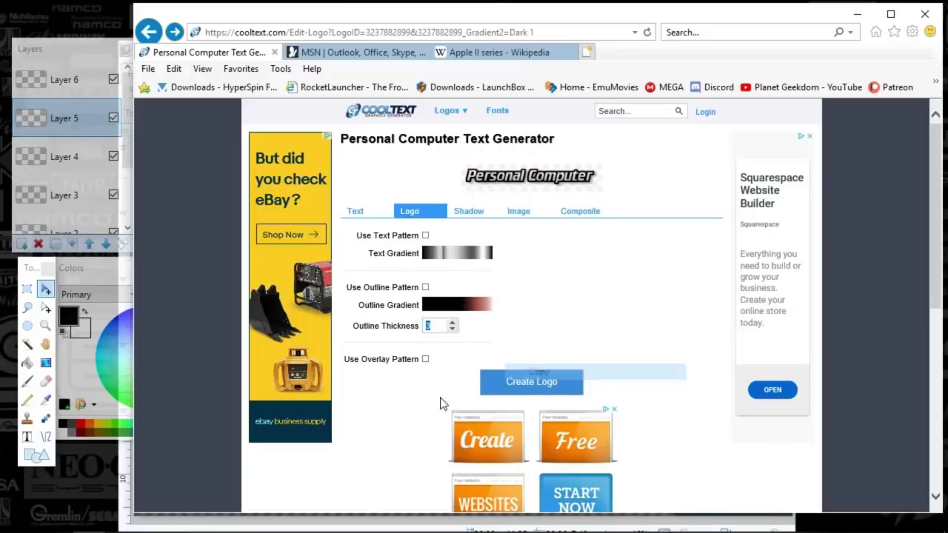
pyautogui.click(123, 517)
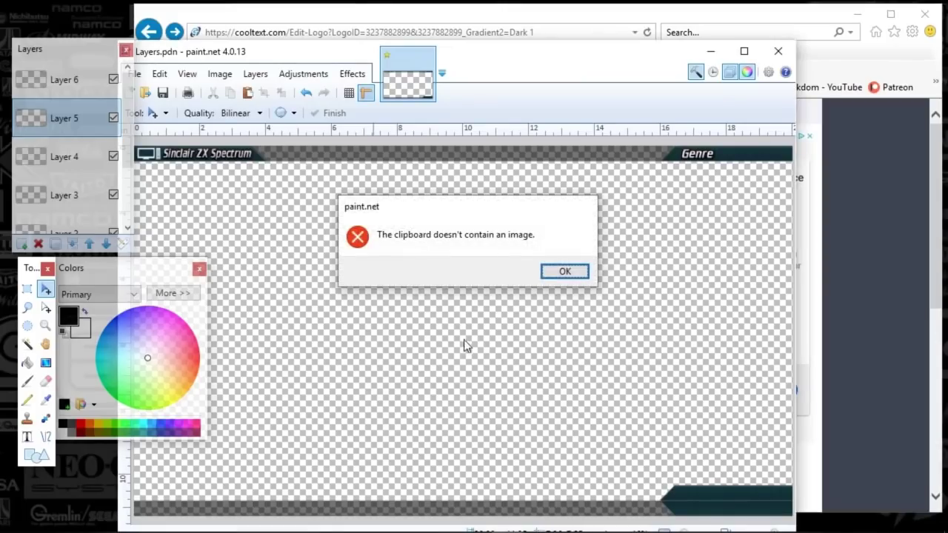
pyautogui.click(565, 272)
# - Copy the Personal Computer logo again and try it on the lower-right teal banner on Layer 5 of Layers.pdn
pyautogui.click(911, 256)
pyautogui.rightClick(520, 177)
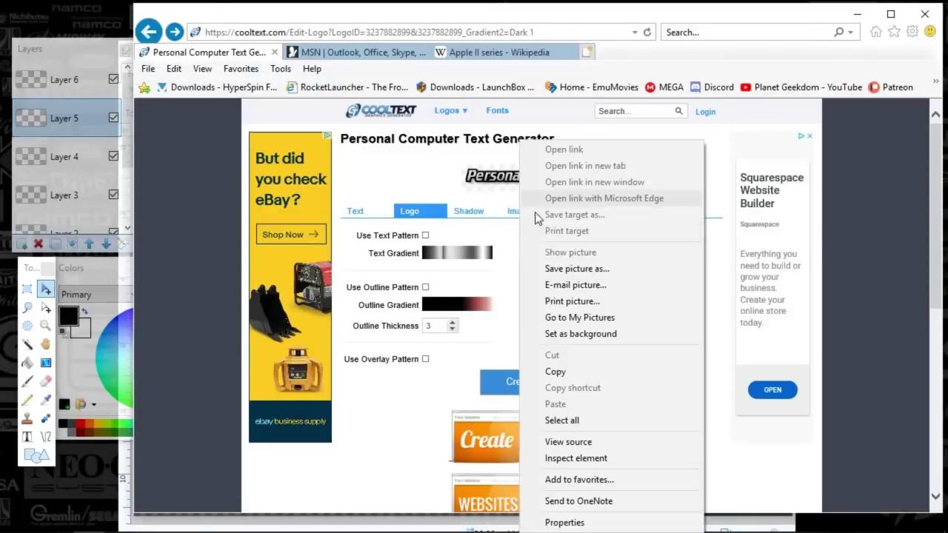
pyautogui.click(576, 376)
pyautogui.click(123, 481)
pyautogui.hotkey('ctrl', 'v')
pyautogui.moveTo(259, 170); pyautogui.dragTo(813, 523)
pyautogui.moveTo(729, 416); pyautogui.dragTo(730, 401)
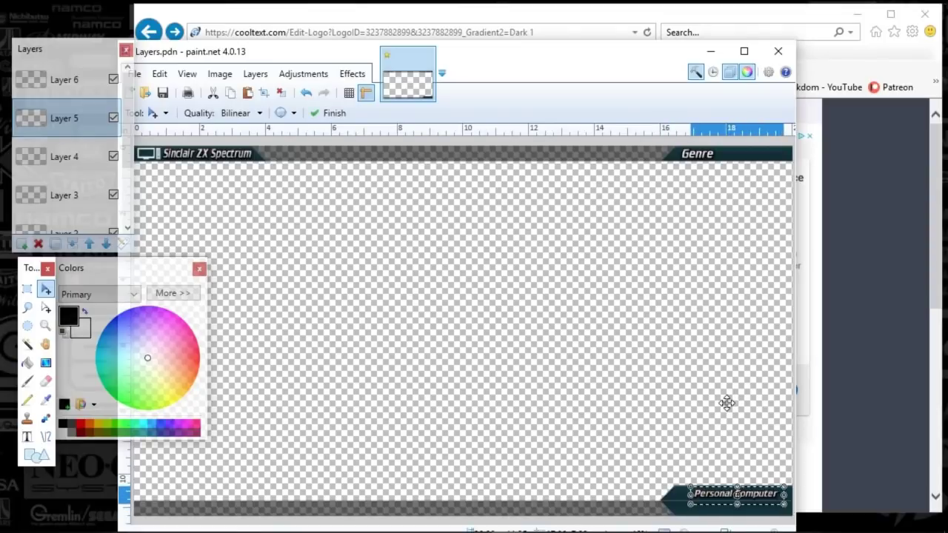
# - Set the Personal Computer logo's text size to 30 in Cool Text and copy the logo image
pyautogui.click(854, 300)
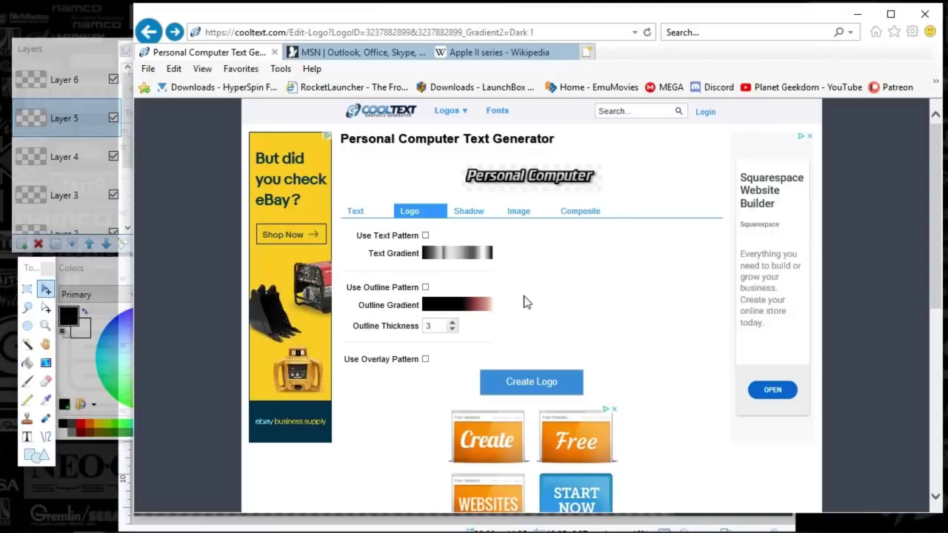
pyautogui.click(356, 213)
pyautogui.doubleClick(426, 298)
pyautogui.write('30')
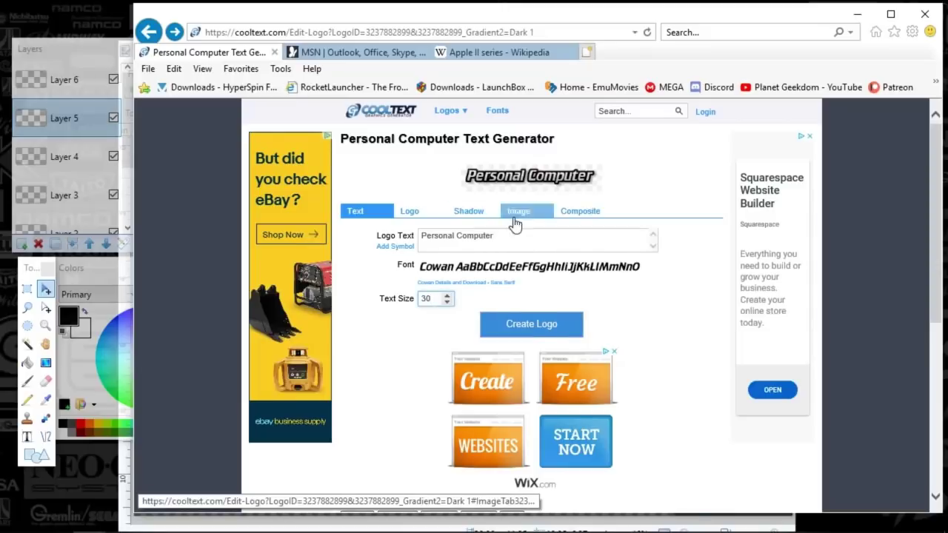
pyautogui.rightClick(505, 177)
pyautogui.click(552, 372)
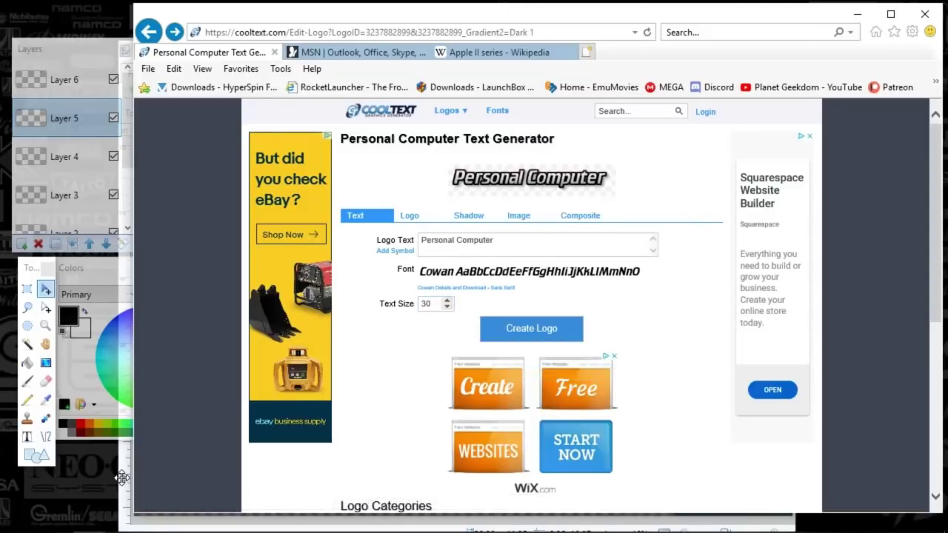
# - Paste the Personal Computer logo onto Layer 5 of Layers.pdn and position it in the upper part of the lower-right teal banner
pyautogui.click(130, 474)
pyautogui.hotkey('ctrl', 'v')
pyautogui.moveTo(185, 148); pyautogui.dragTo(722, 432)
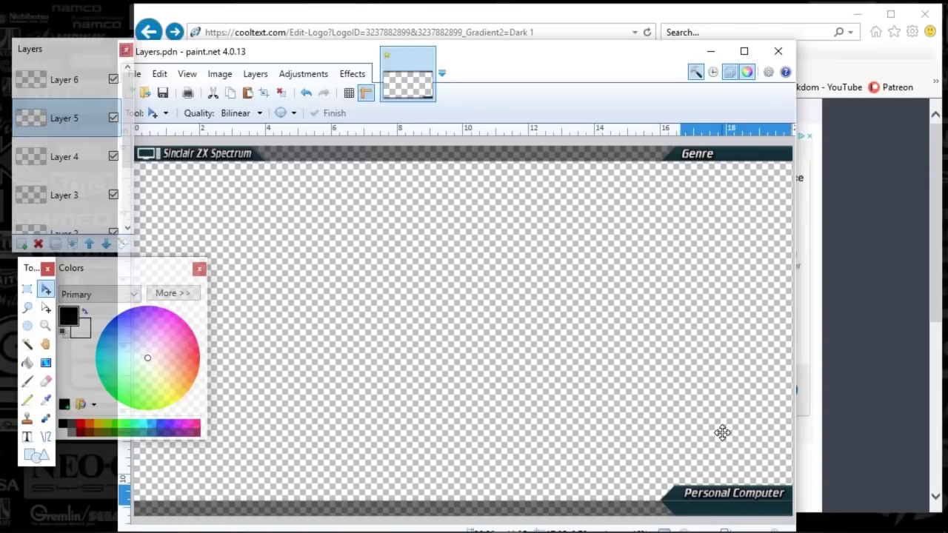
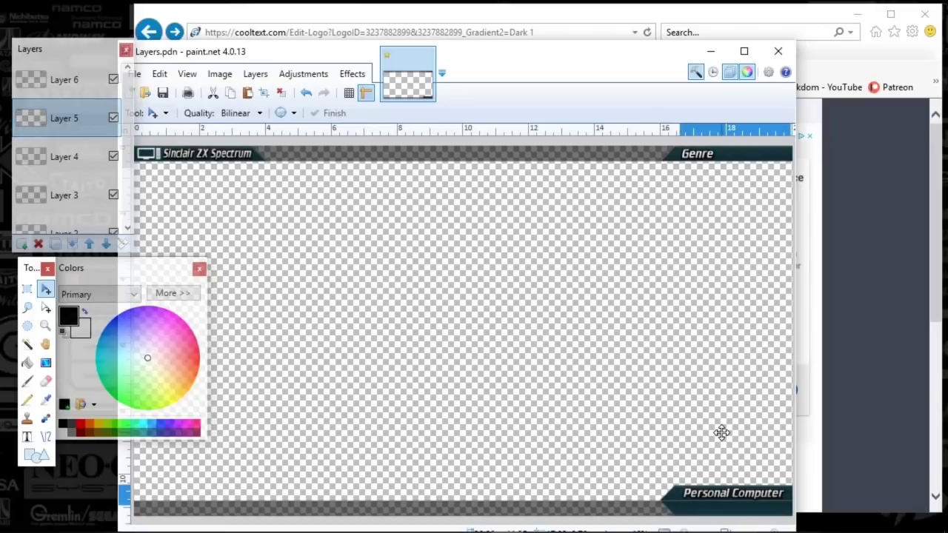
# - Check the introduction of the Apple II series Wikipedia article for the computer's launch year
pyautogui.click(868, 388)
pyautogui.click(473, 51)
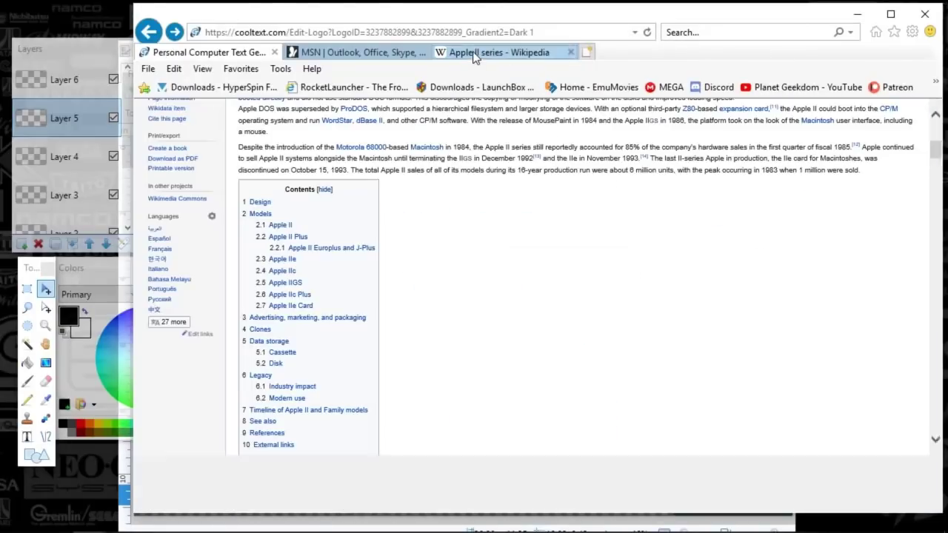
pyautogui.scroll(5, 548, 277)
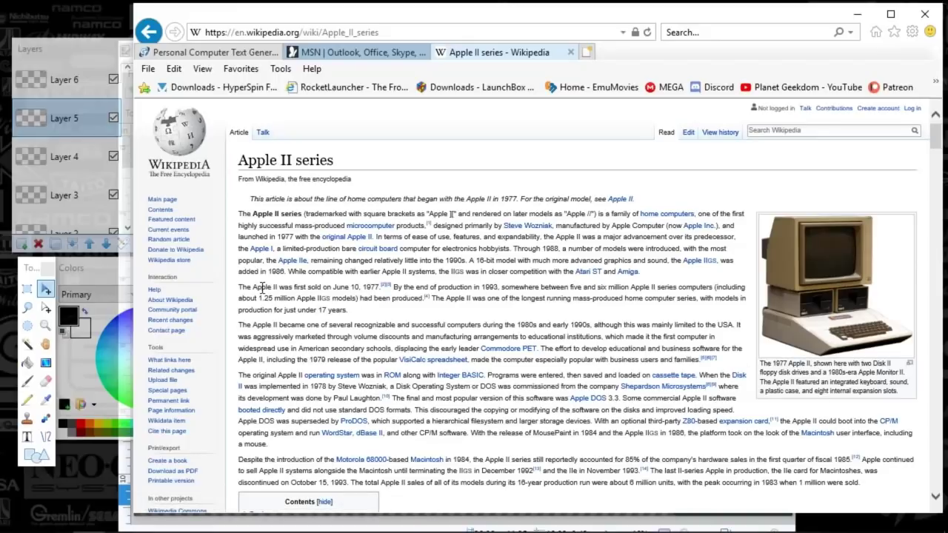
pyautogui.click(419, 528)
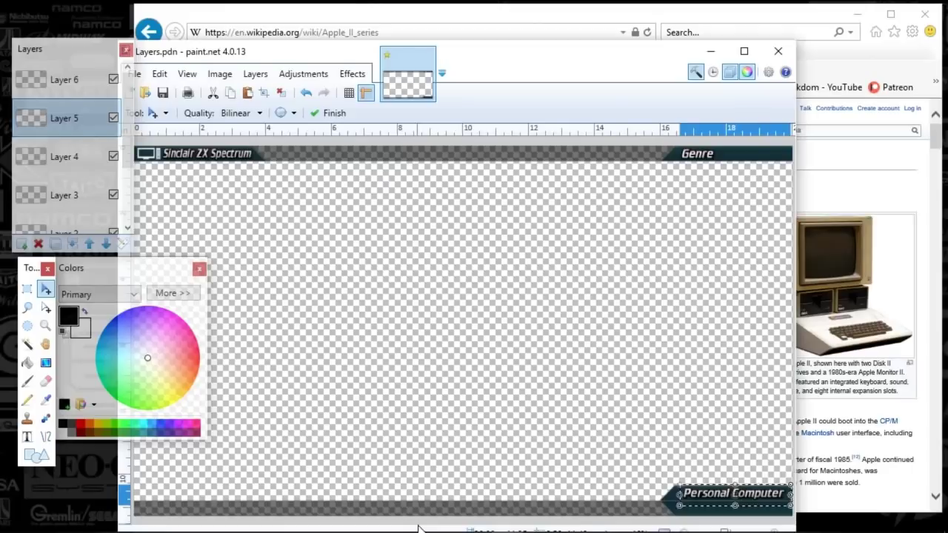
pyautogui.click(418, 17)
# - Replace the logo text in the Cool Text generator with "1977-"
pyautogui.click(245, 52)
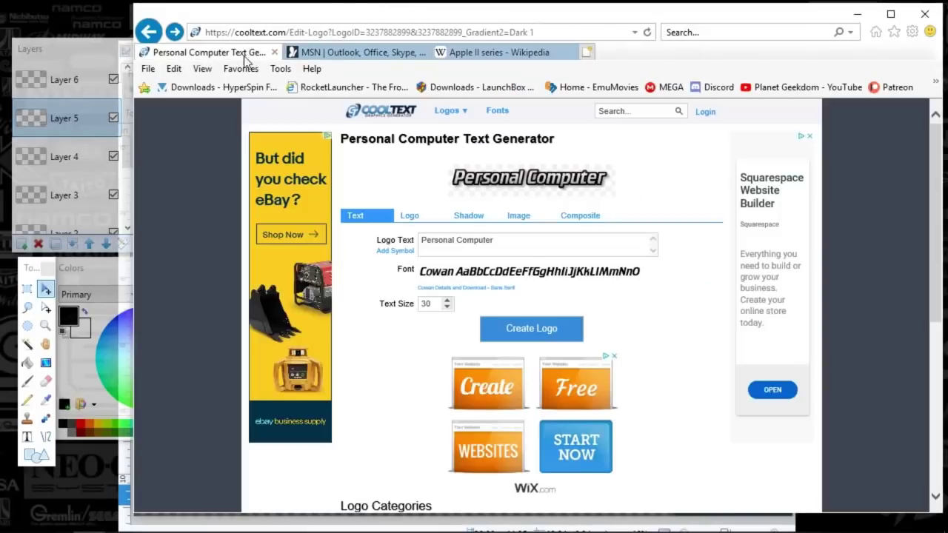
pyautogui.tripleClick(514, 247)
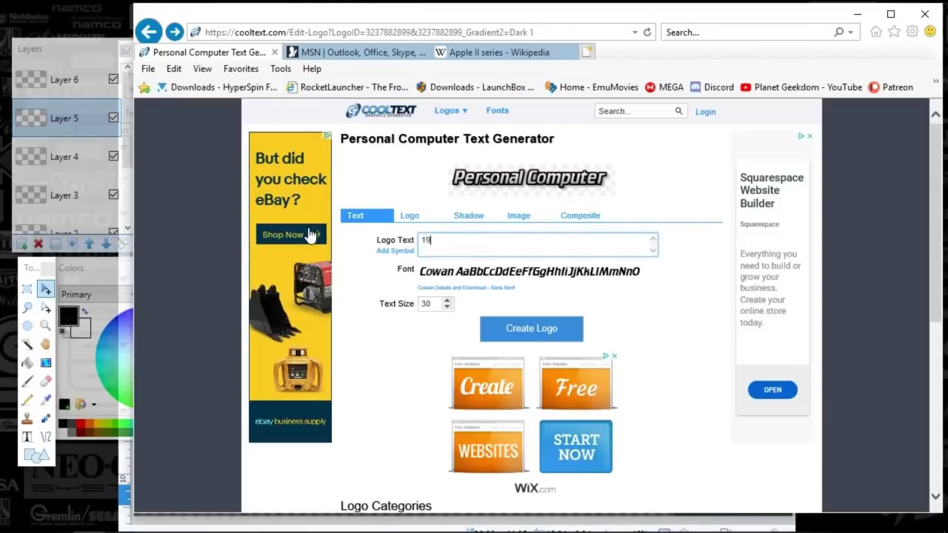
pyautogui.press('XF86AudioLowerVolume')
pyautogui.press('XF86AudioRaiseVolume')
pyautogui.press('XF86AudioRaiseVolume')
pyautogui.press('XF86AudioRaiseVolume')
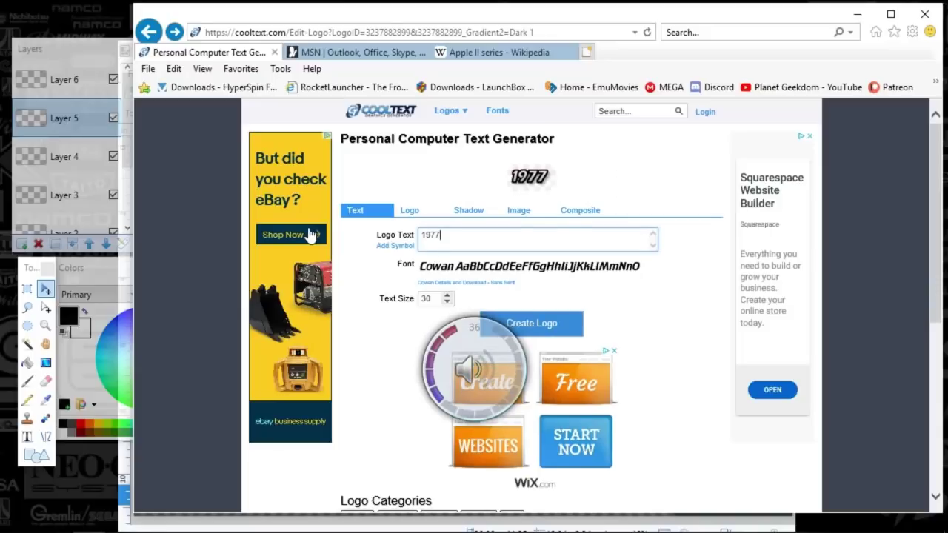
# - Check the Apple II series Wikipedia article for the year production ended and compare with the banner in Layers.pdn
pyautogui.click(235, 524)
pyautogui.click(445, 17)
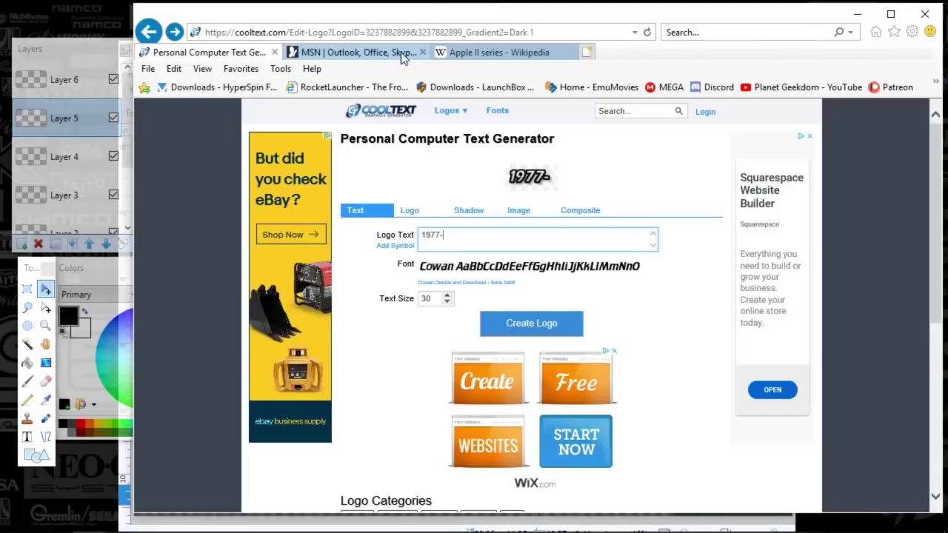
pyautogui.click(444, 52)
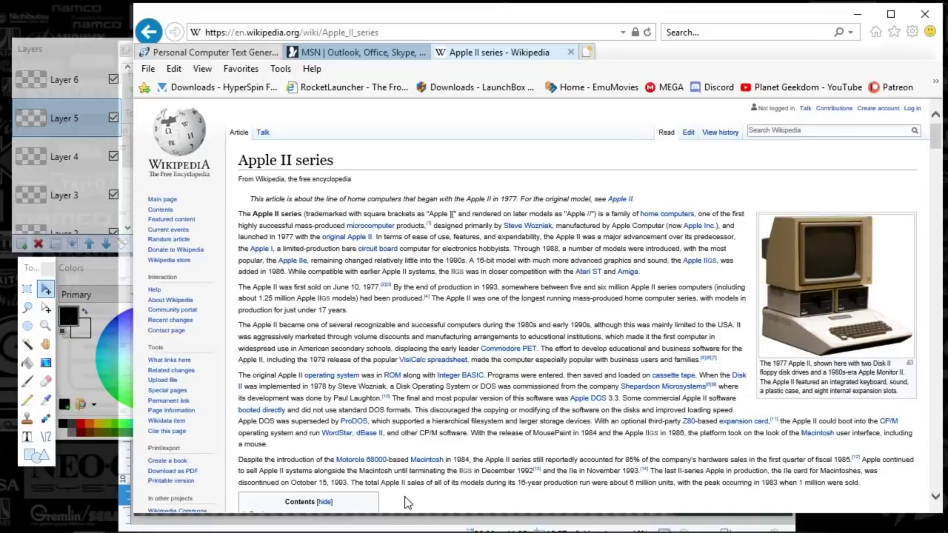
pyautogui.click(119, 468)
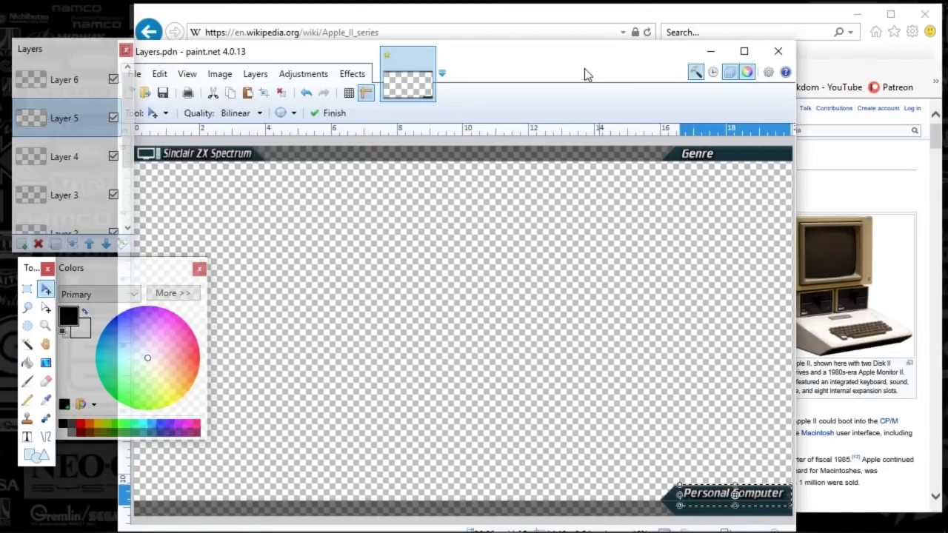
pyautogui.click(654, 15)
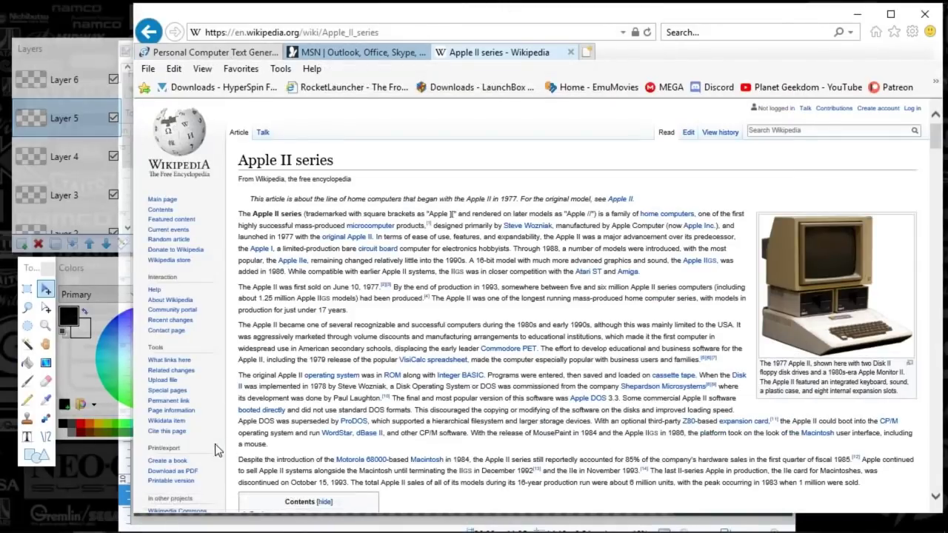
# - Generate the logo text "1977-1993" in the Cool Text generator and copy the resulting image
pyautogui.click(211, 52)
pyautogui.write('1977-1993')
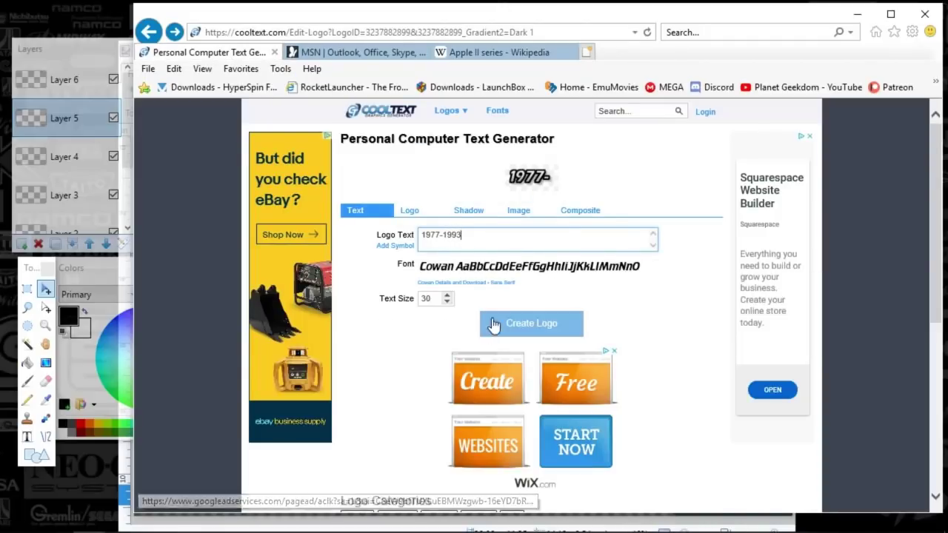
pyautogui.click(511, 323)
pyautogui.rightClick(522, 178)
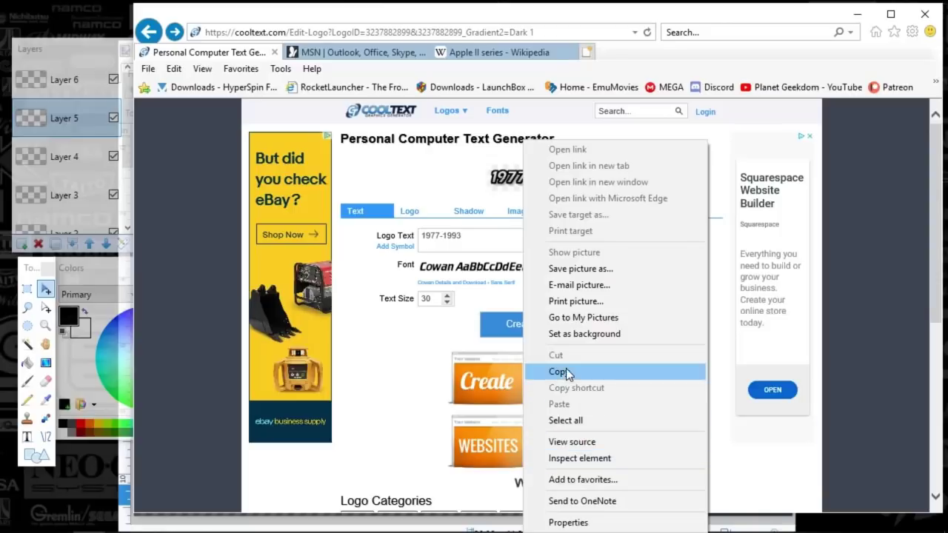
pyautogui.click(561, 371)
# - Paste the 1977-1993 logo onto Layer 5 of Layers.pdn and position it centred below Personal Computer in the lower-right teal banner
pyautogui.click(129, 465)
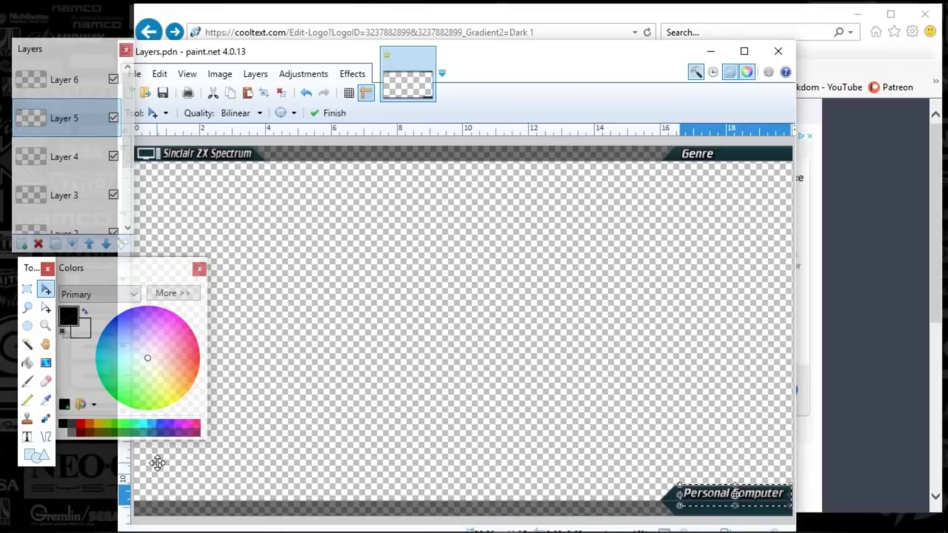
pyautogui.hotkey('ctrl', 'v')
pyautogui.moveTo(227, 171); pyautogui.dragTo(702, 436)
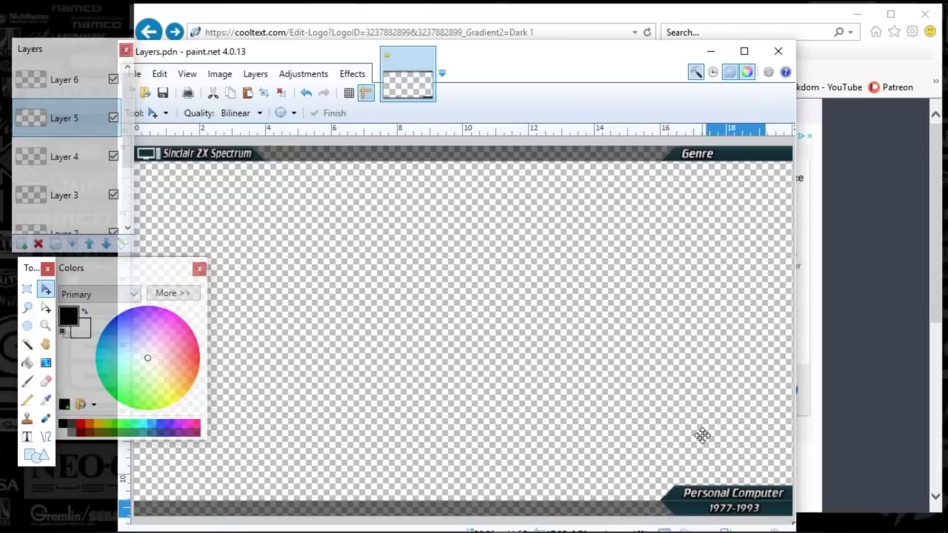
pyautogui.moveTo(702, 435); pyautogui.dragTo(702, 436)
pyautogui.hotkey('ctrl', 'v')
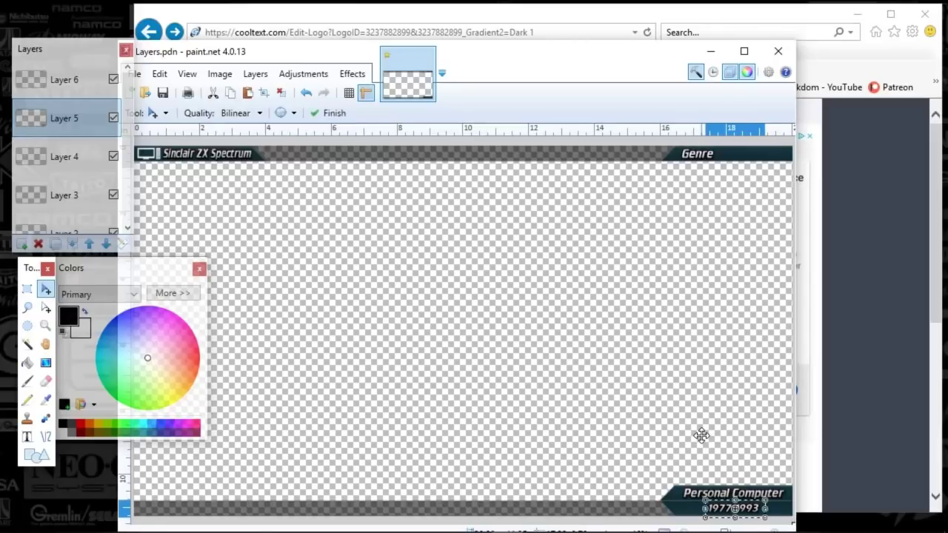
pyautogui.click(27, 289)
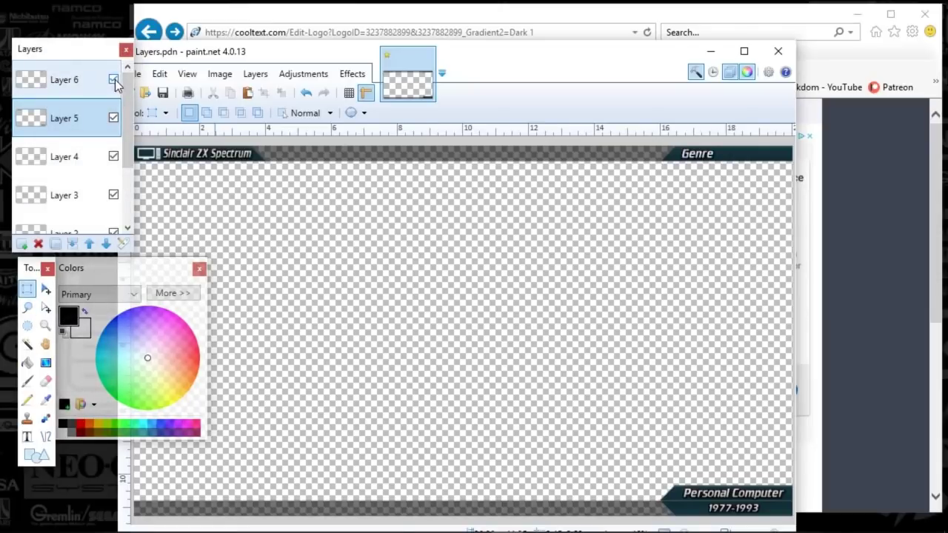
# - Delete the "Sinclair ZX Spectrum" text from the upper-left banner on Layer 5, keeping the computer icon
pyautogui.click(114, 117)
pyautogui.click(114, 117)
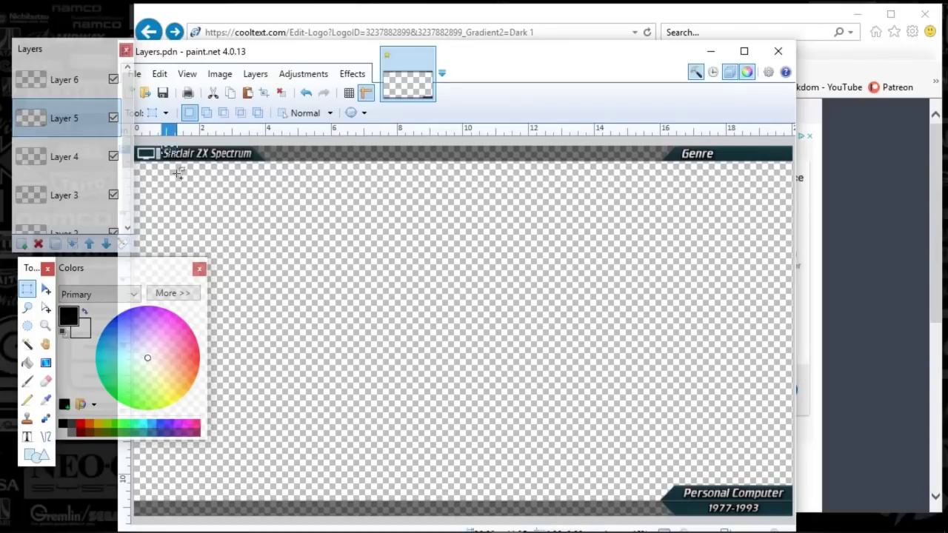
pyautogui.scroll(2, 178, 169)
pyautogui.moveTo(370, 524); pyautogui.dragTo(321, 523)
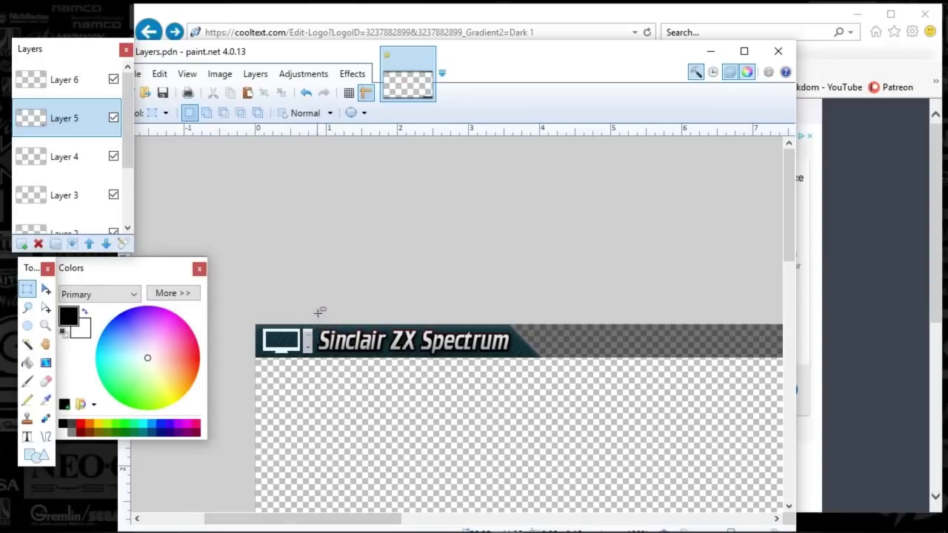
pyautogui.moveTo(328, 325)
pyautogui.mouseDown()
pyautogui.moveTo(372, 366)
pyautogui.moveTo(546, 366)
pyautogui.mouseUp()
pyautogui.press('Delete')
# - Erase the leftover dark sliver of text beside the computer icon and clear the selection
pyautogui.scroll(4, 302, 328)
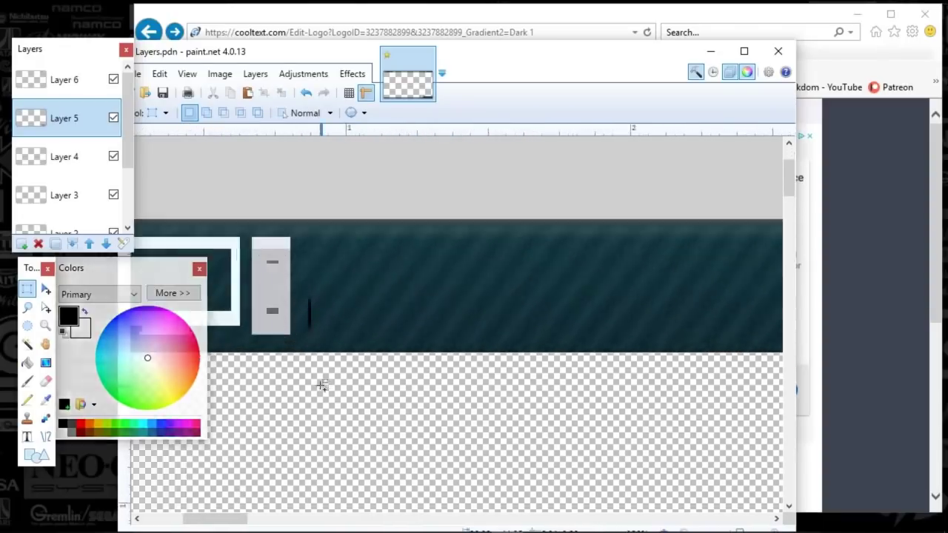
pyautogui.moveTo(297, 200); pyautogui.dragTo(360, 368)
pyautogui.press('Delete')
pyautogui.hotkey('ctrl', 'd')
pyautogui.scroll(-4, 350, 377)
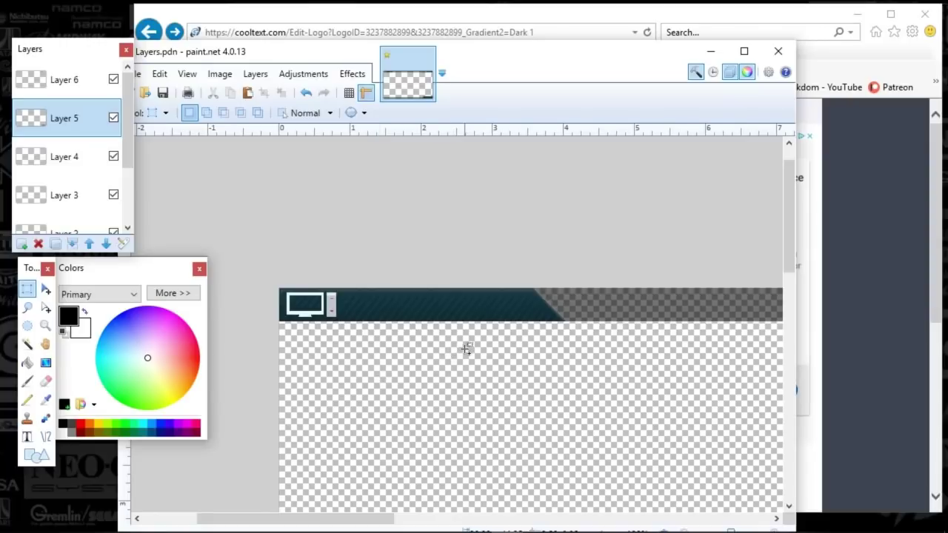
pyautogui.scroll(-2, 466, 348)
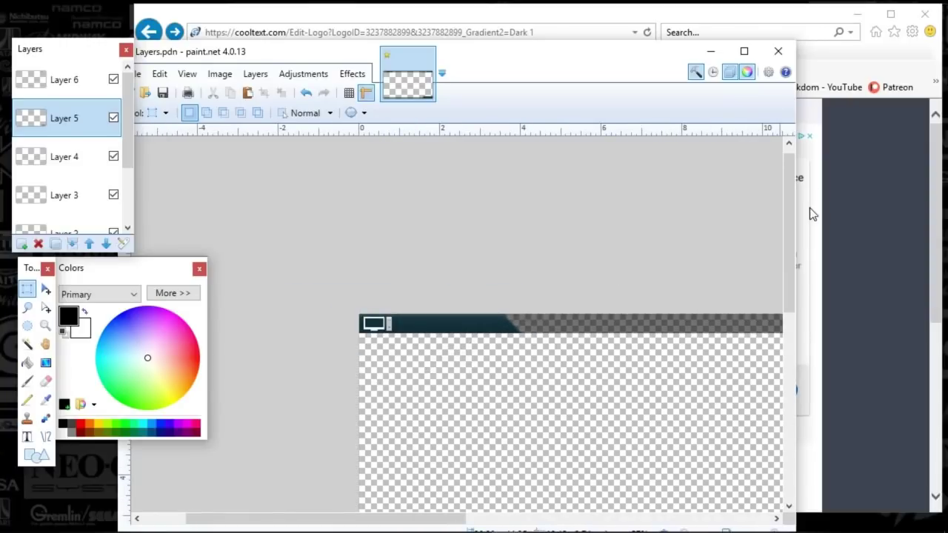
# - Replace the Cool Text logo text with "Apple II" and copy the generated logo image
pyautogui.click(857, 244)
pyautogui.moveTo(465, 236); pyautogui.dragTo(352, 242)
pyautogui.write('Apple II')
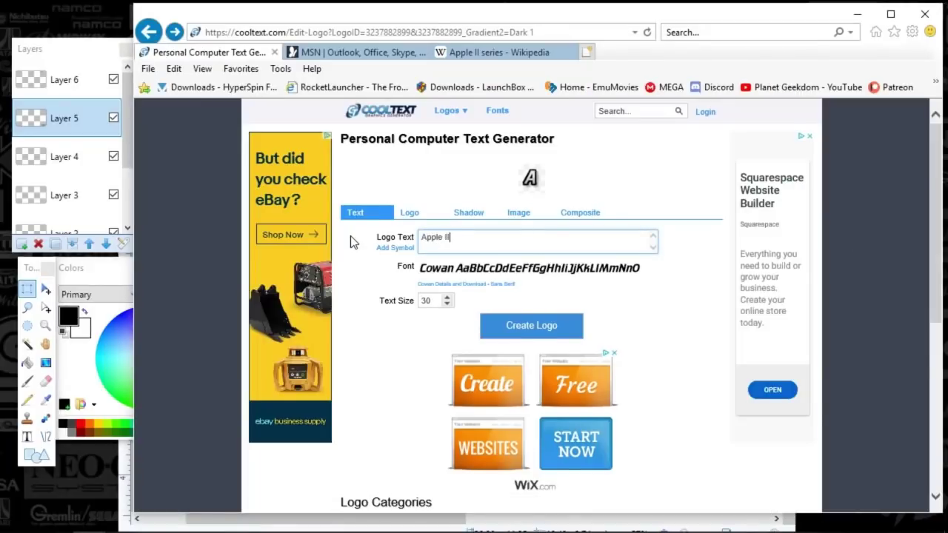
pyautogui.rightClick(524, 181)
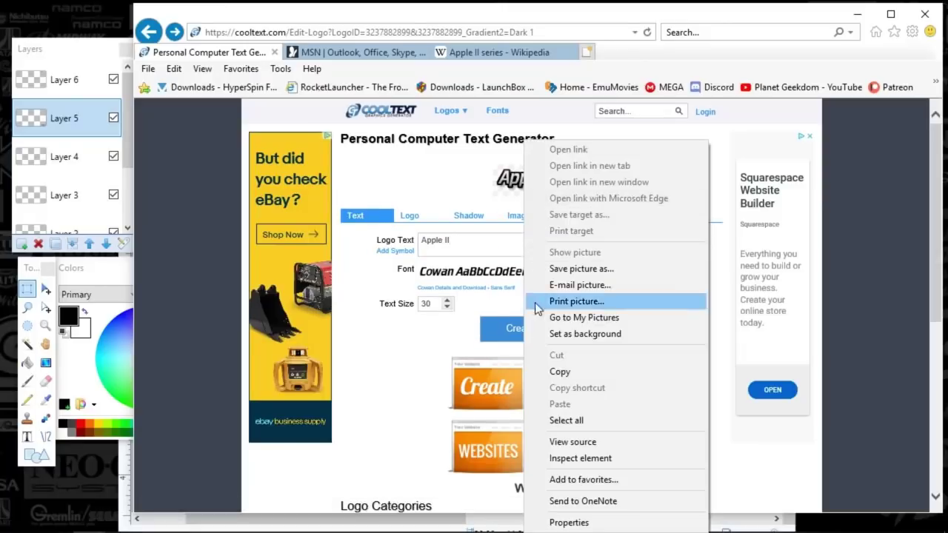
pyautogui.click(560, 371)
# - Paste the Apple II logo onto Layer 5 of Layers.pdn and position it in the upper-left banner, right of the computer icon
pyautogui.click(122, 478)
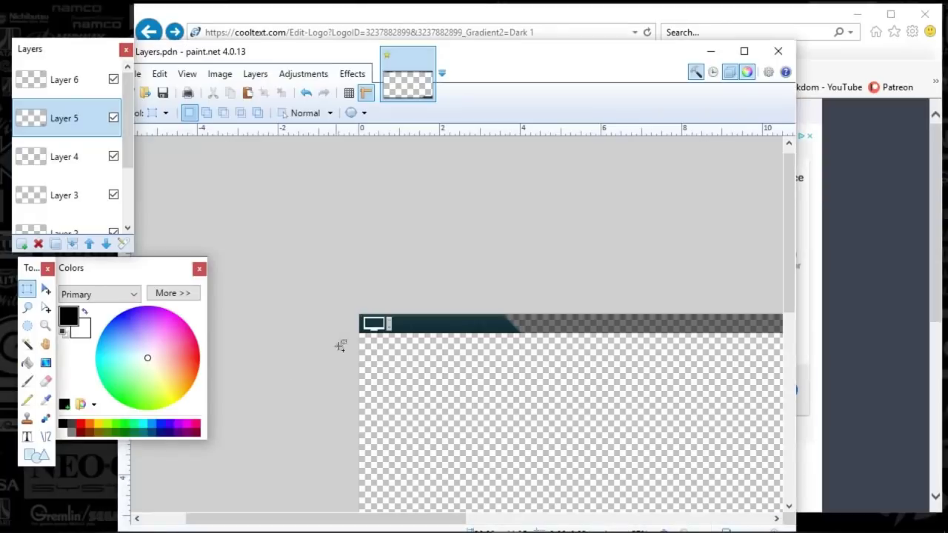
pyautogui.hotkey('ctrl', 'v')
pyautogui.moveTo(404, 386); pyautogui.dragTo(460, 390)
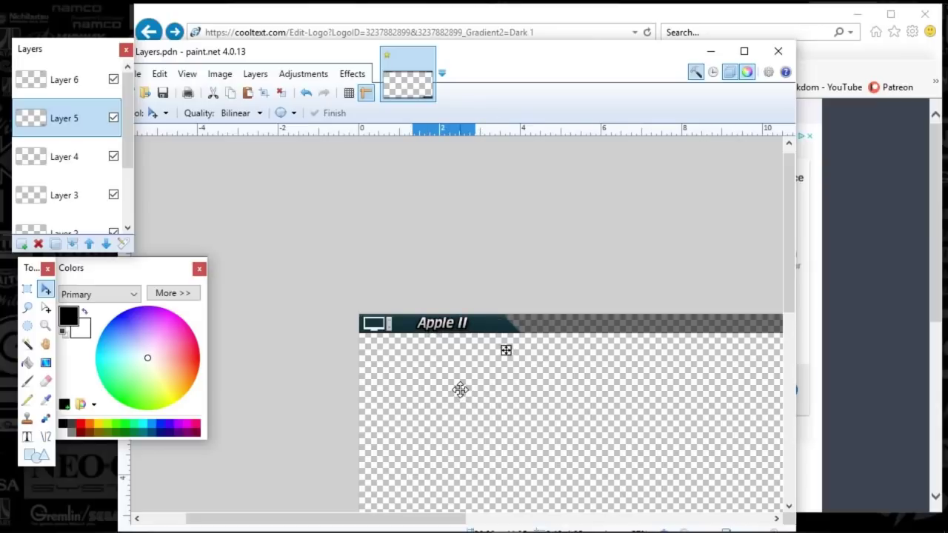
pyautogui.scroll(3, 460, 390)
pyautogui.press('Return')
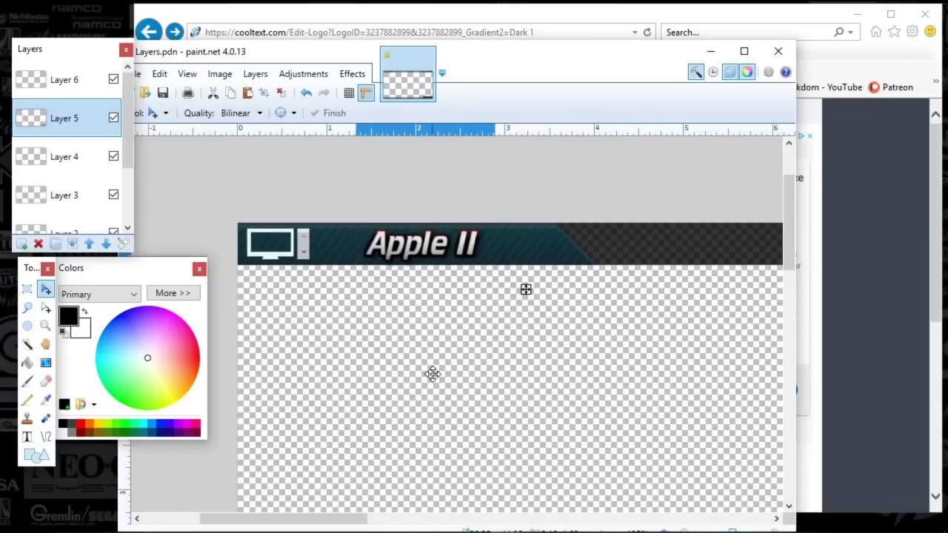
pyautogui.moveTo(432, 375)
pyautogui.mouseDown()
pyautogui.moveTo(460, 375)
pyautogui.moveTo(450, 375)
pyautogui.mouseUp()
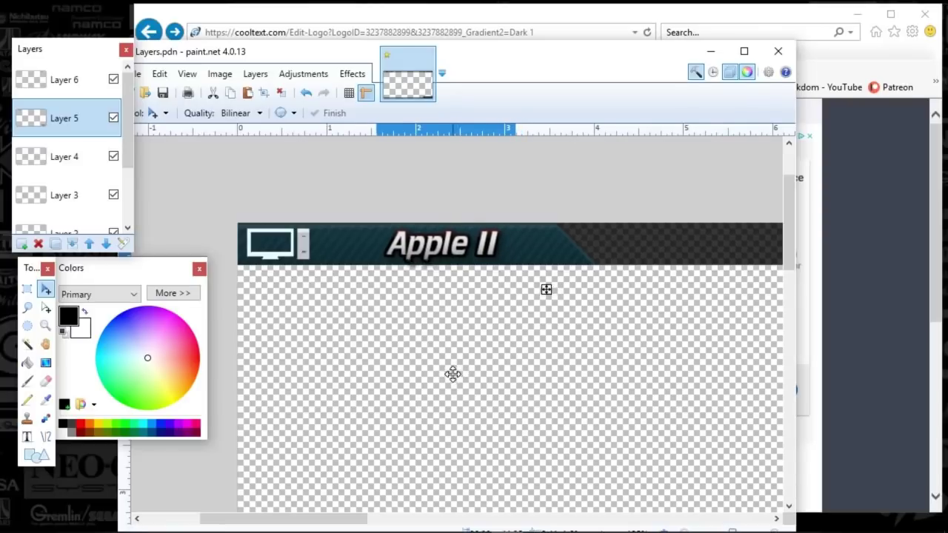
# - Select the computer icon in the upper-left banner and move it closer to the Apple II text
pyautogui.click(27, 289)
pyautogui.moveTo(229, 214)
pyautogui.mouseDown()
pyautogui.moveTo(351, 307)
pyautogui.moveTo(398, 307)
pyautogui.mouseUp()
pyautogui.click(45, 290)
pyautogui.hotkey('ctrl', 'd')
pyautogui.hotkey('ctrl', 'z')
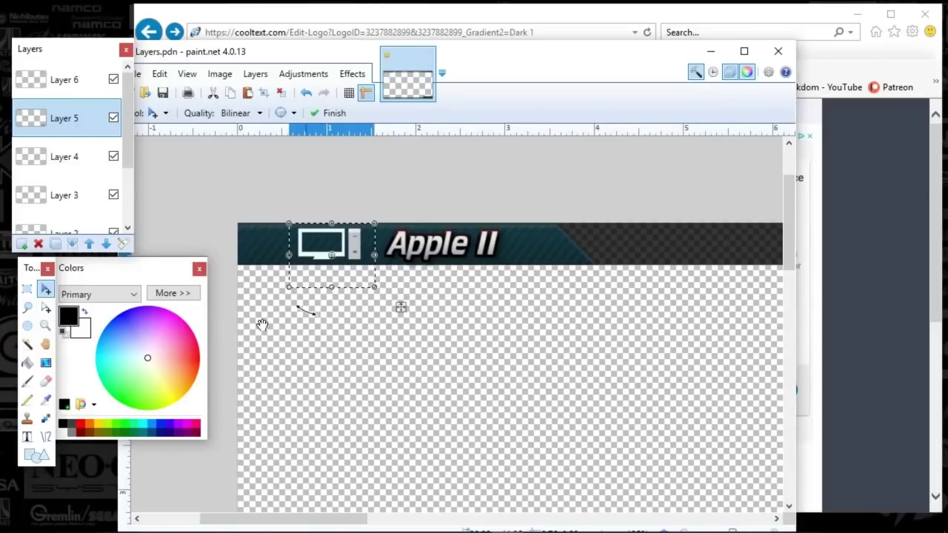
pyautogui.click(27, 289)
pyautogui.click(393, 370)
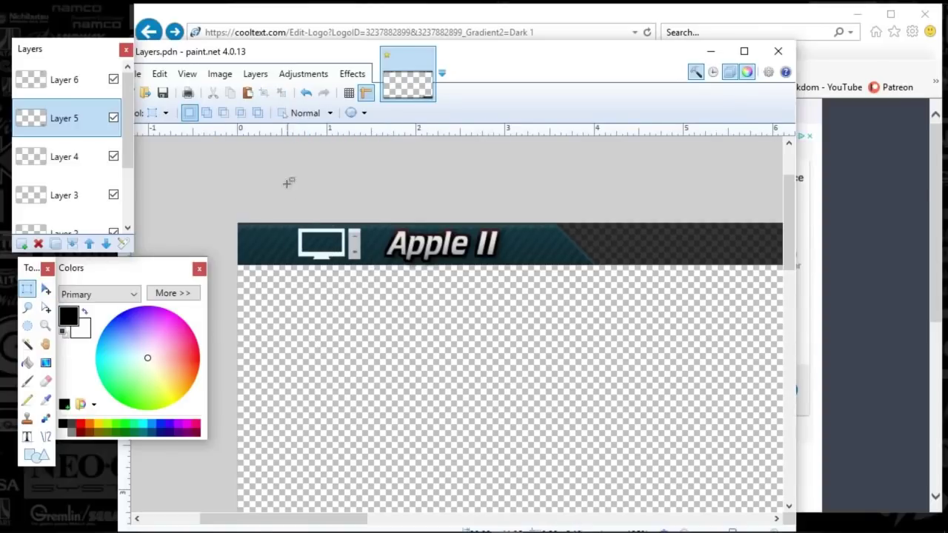
# - Select the computer icon and Apple II text together and adjust their shared position within the upper-left banner
pyautogui.moveTo(280, 183); pyautogui.dragTo(505, 319)
pyautogui.scroll(-4, 392, 333)
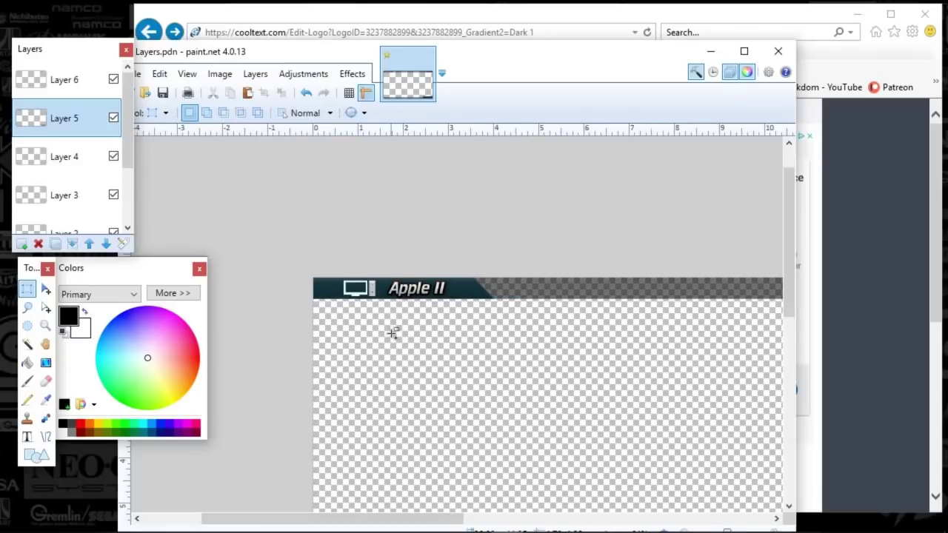
pyautogui.moveTo(340, 267); pyautogui.dragTo(491, 339)
pyautogui.click(45, 289)
pyautogui.hotkey('ctrl', 'd')
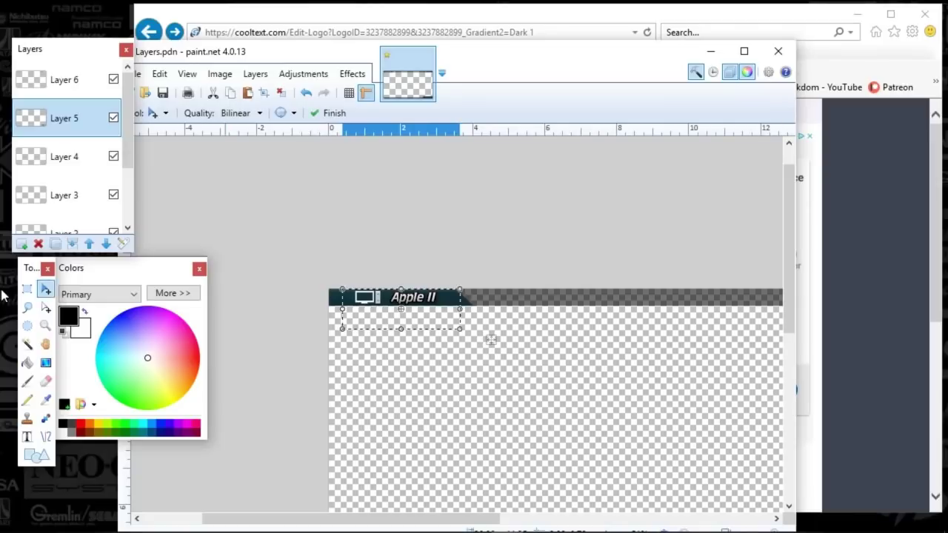
pyautogui.click(28, 289)
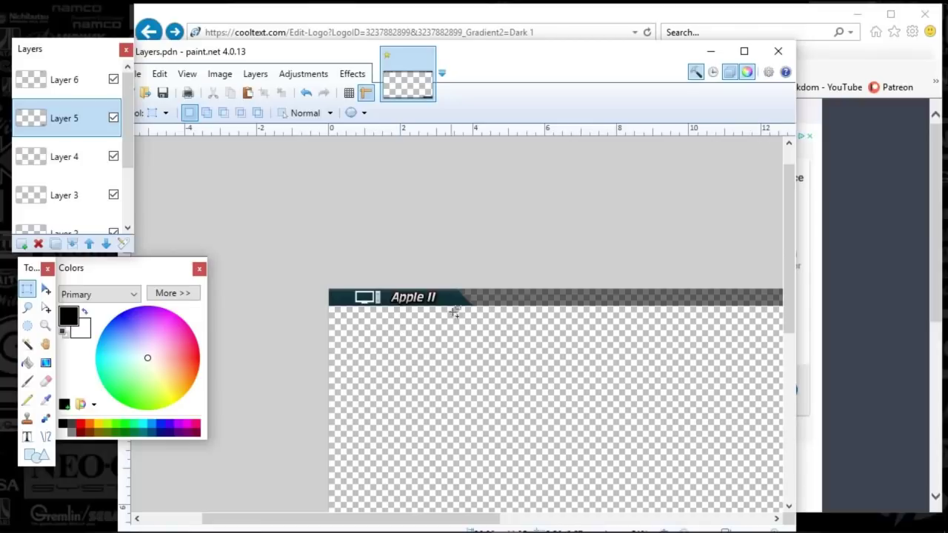
# - Start saving the artwork under a new name and choose the AAE folder inside Special A1 as destination
pyautogui.scroll(-2, 445, 316)
pyautogui.hscroll(3, 534, 393)
pyautogui.scroll(-2, 541, 401)
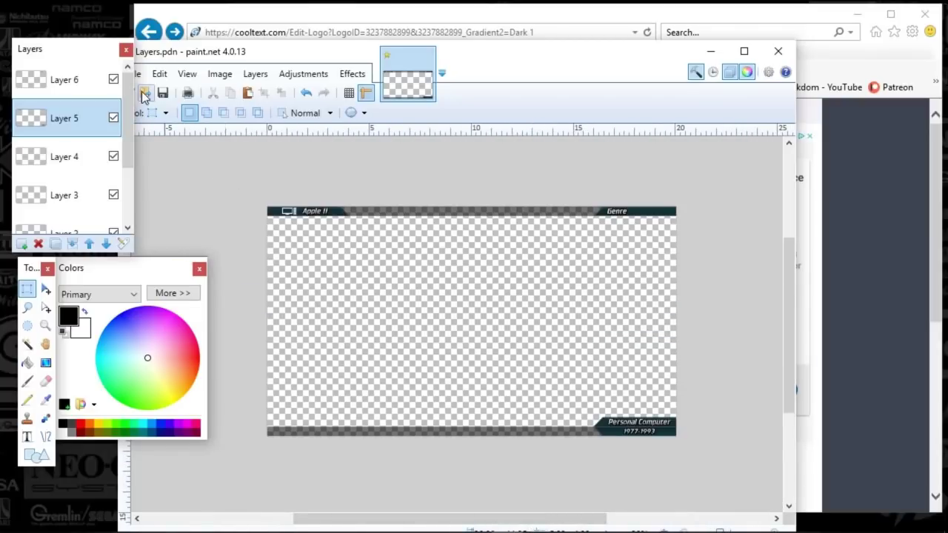
pyautogui.moveTo(101, 58); pyautogui.dragTo(101, 73)
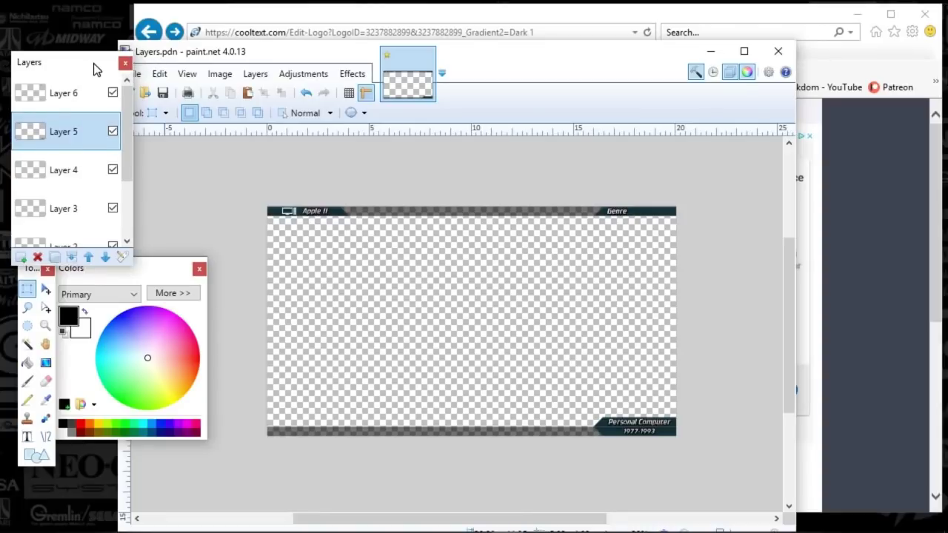
pyautogui.moveTo(168, 51); pyautogui.dragTo(191, 48)
pyautogui.click(157, 70)
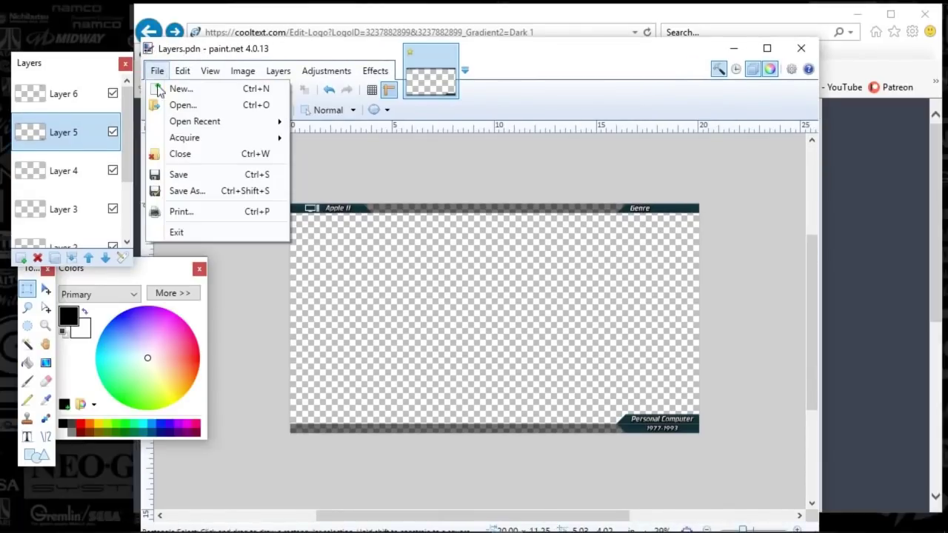
pyautogui.click(189, 190)
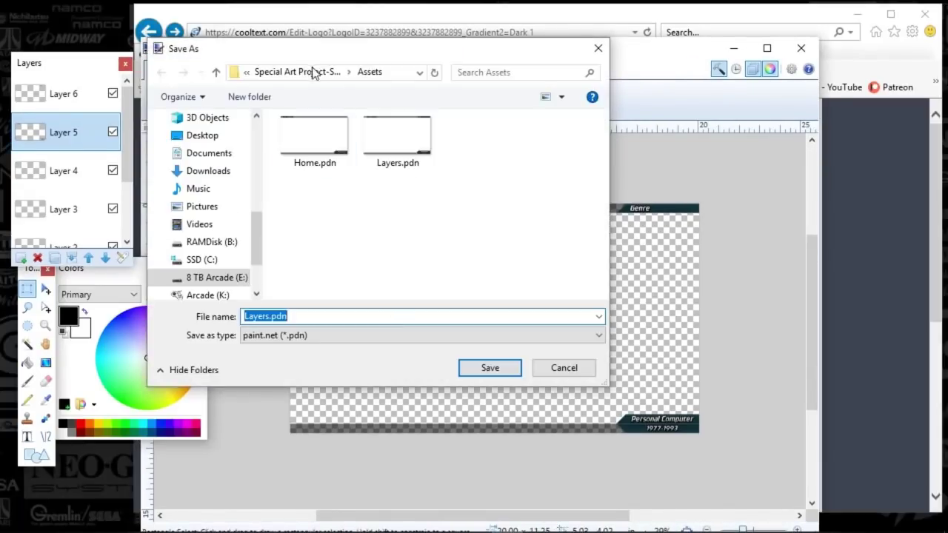
pyautogui.click(300, 72)
pyautogui.doubleClick(319, 191)
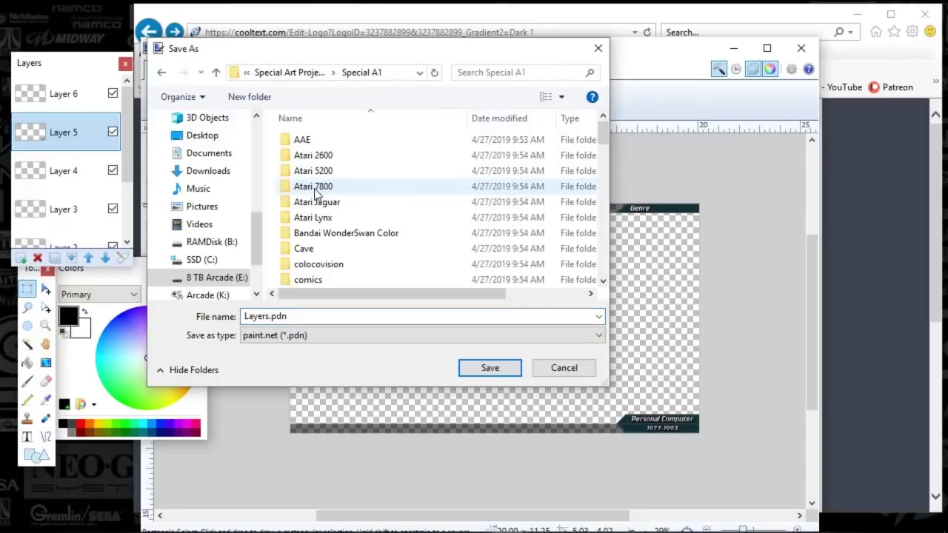
pyautogui.click(300, 142)
pyautogui.doubleClick(300, 144)
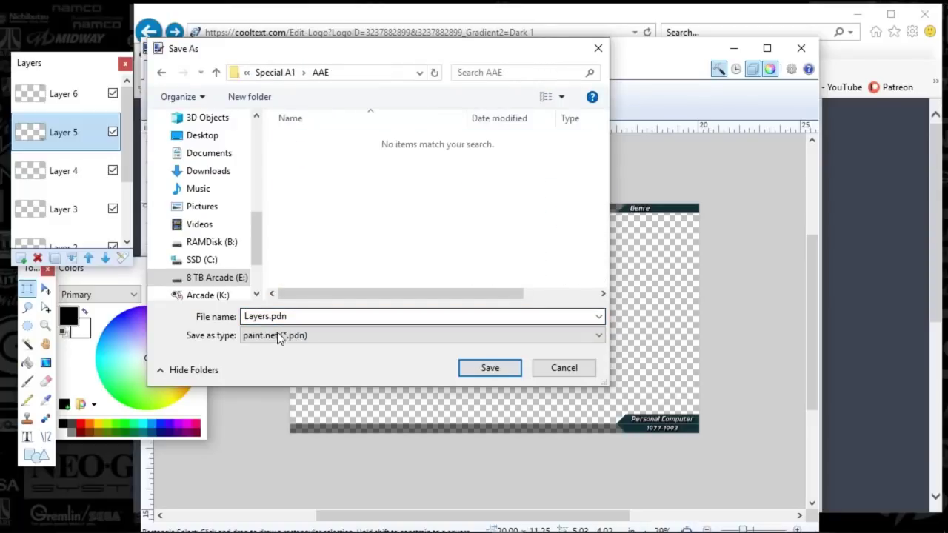
# - Save the artwork as apple.png in PNG format with auto-detected bit depth, flattening its layers
pyautogui.click(273, 335)
pyautogui.click(280, 394)
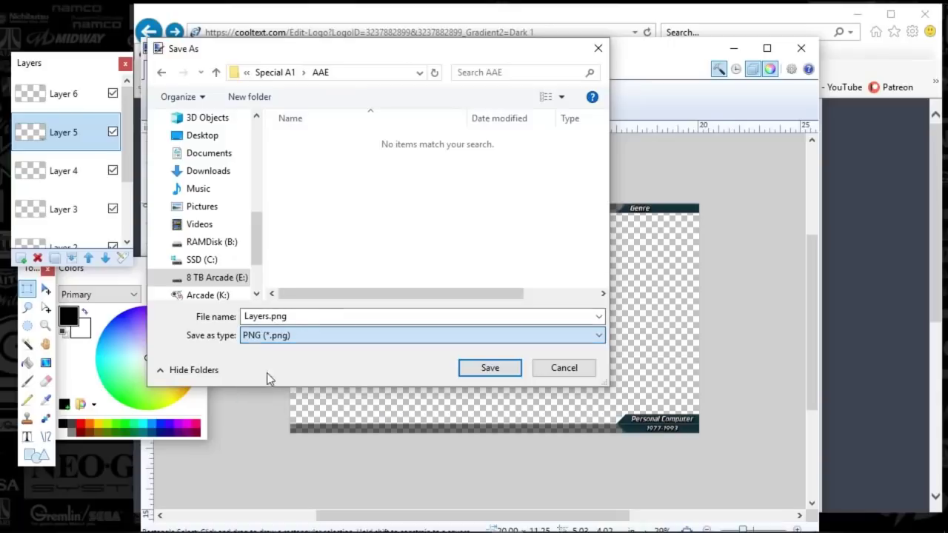
pyautogui.doubleClick(271, 315)
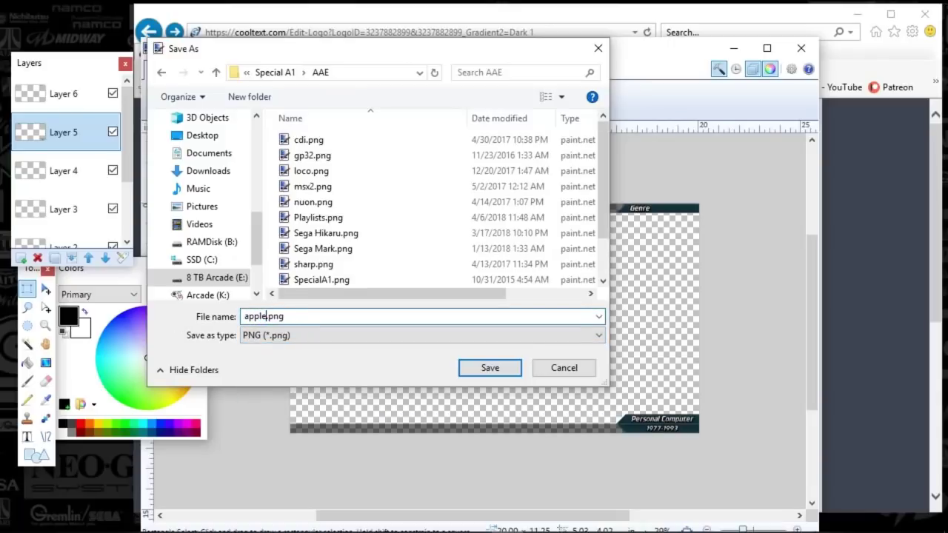
pyautogui.press('Return')
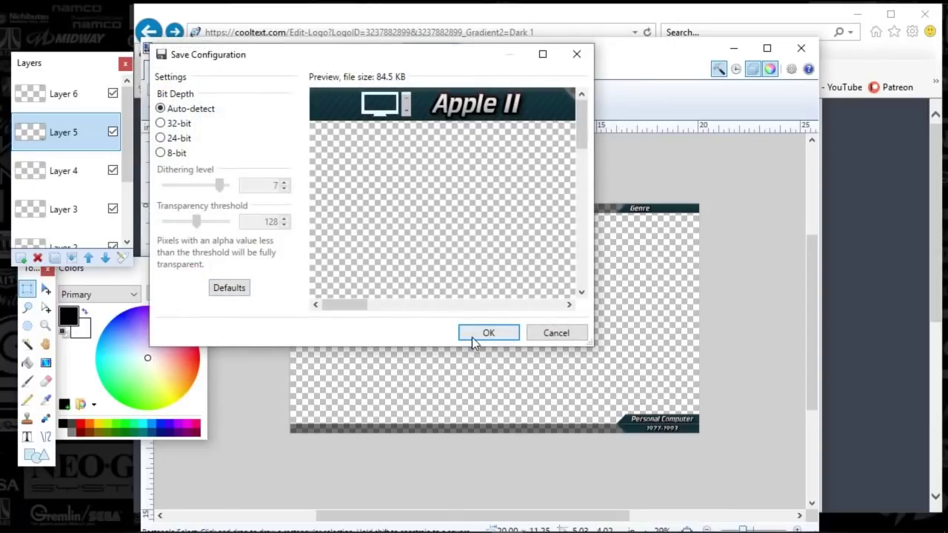
pyautogui.click(472, 336)
pyautogui.click(472, 333)
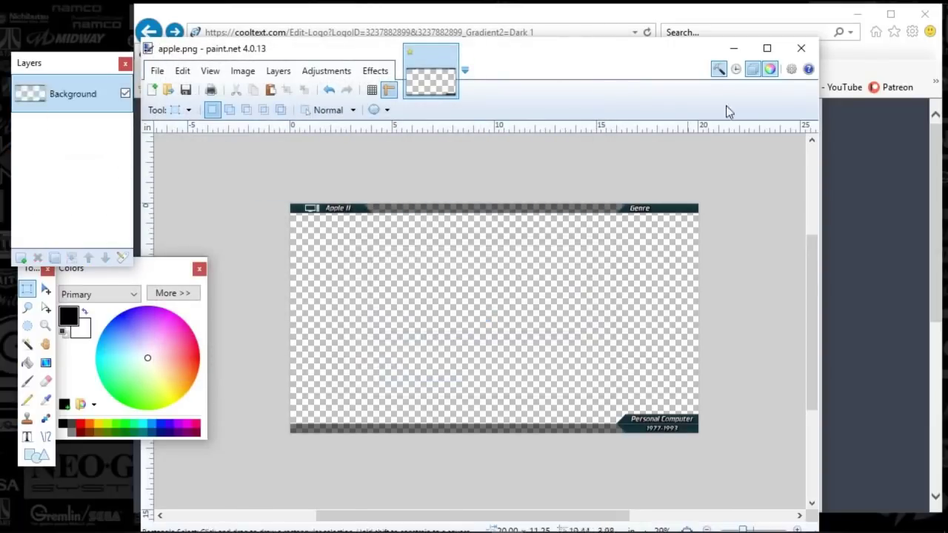
# - Close the finished artwork, minimize the browser, and open the AAE folder inside Special A1
pyautogui.click(800, 48)
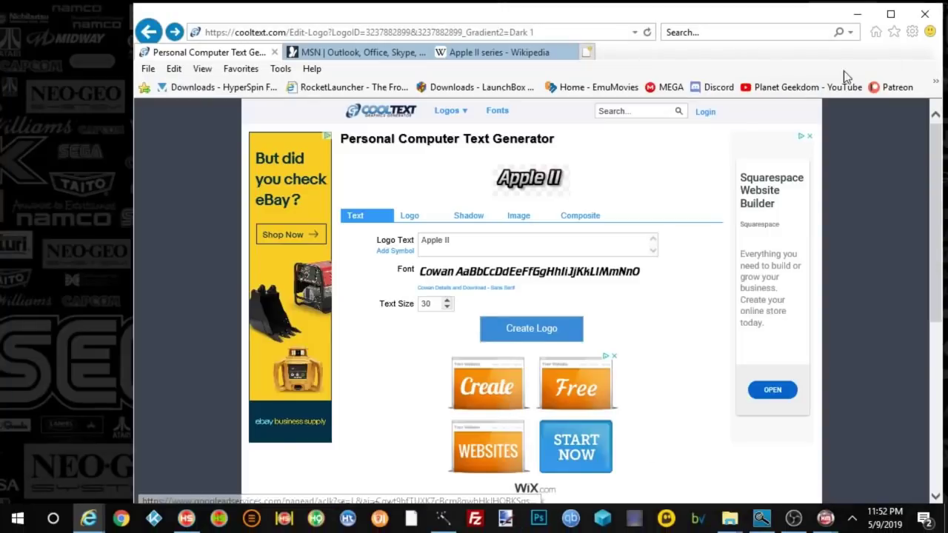
pyautogui.click(857, 14)
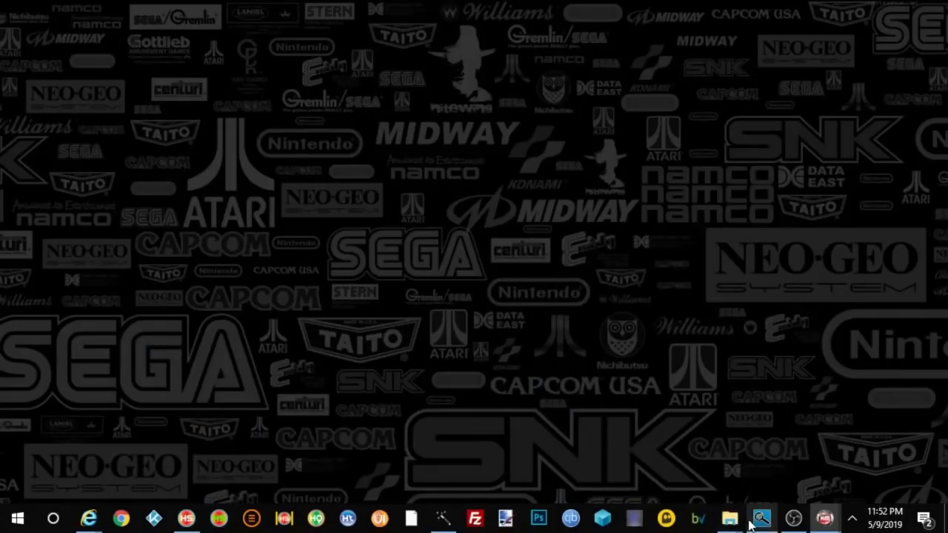
pyautogui.moveTo(729, 518)
pyautogui.moveTo(722, 469)
pyautogui.moveTo(766, 474)
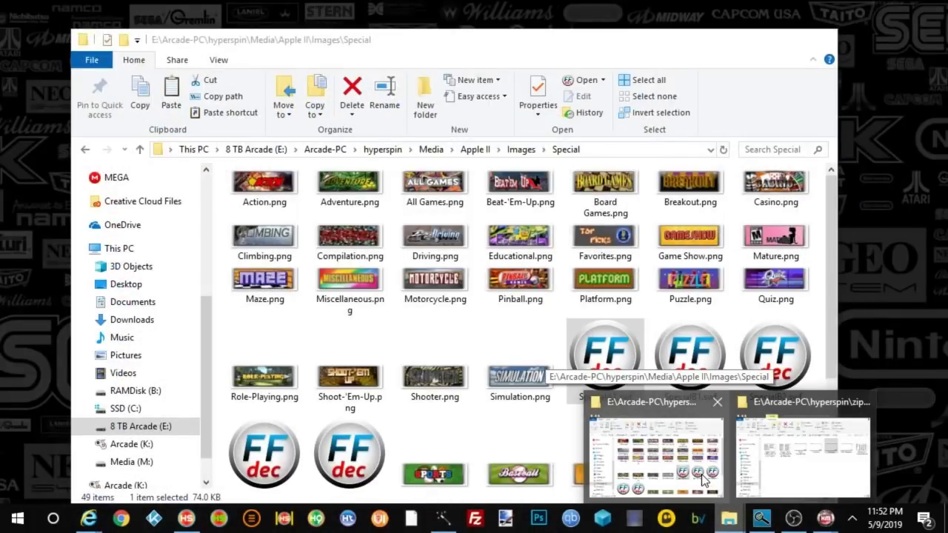
pyautogui.click(747, 481)
pyautogui.click(560, 170)
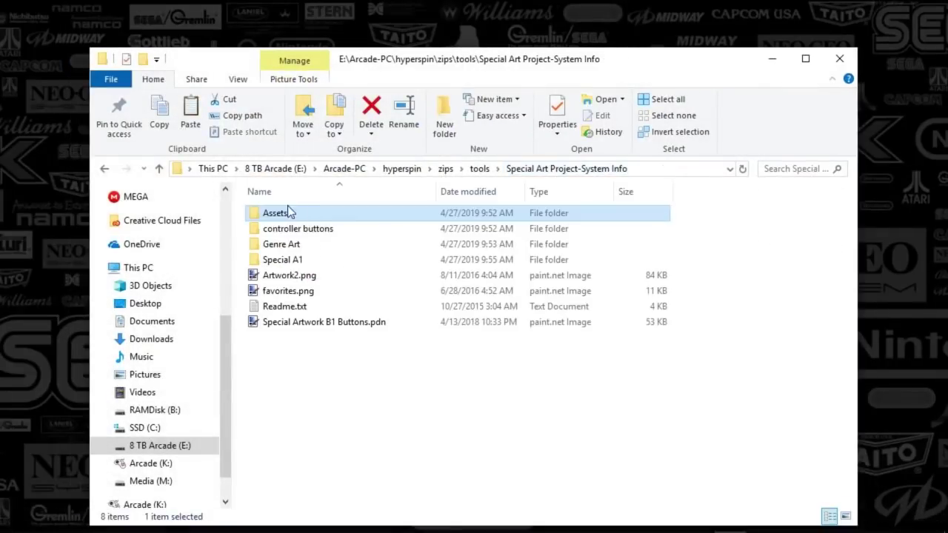
pyautogui.doubleClick(282, 259)
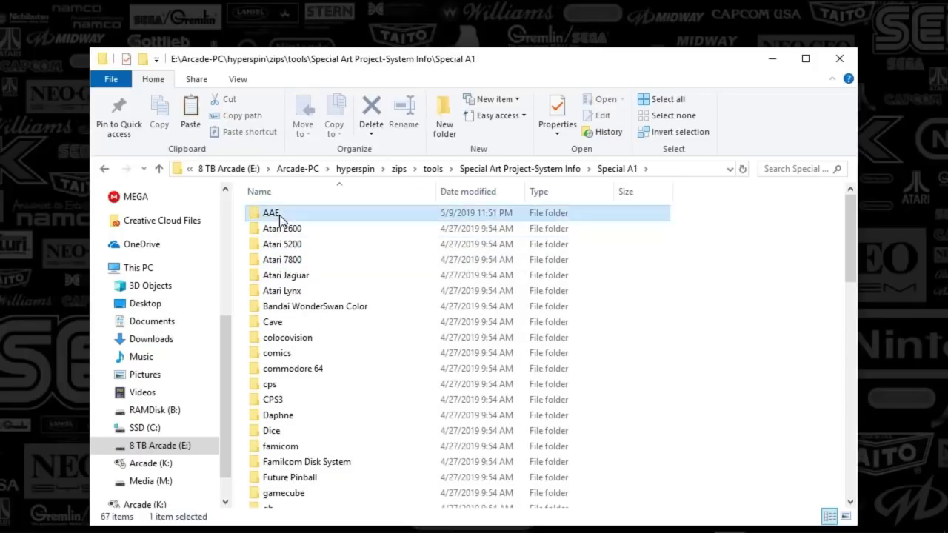
pyautogui.doubleClick(279, 214)
pyautogui.moveTo(296, 68); pyautogui.dragTo(696, 58)
# - Open SpecialA1.swf from Apple II's Special images folder in the Flash decompiler
pyautogui.moveTo(807, 523)
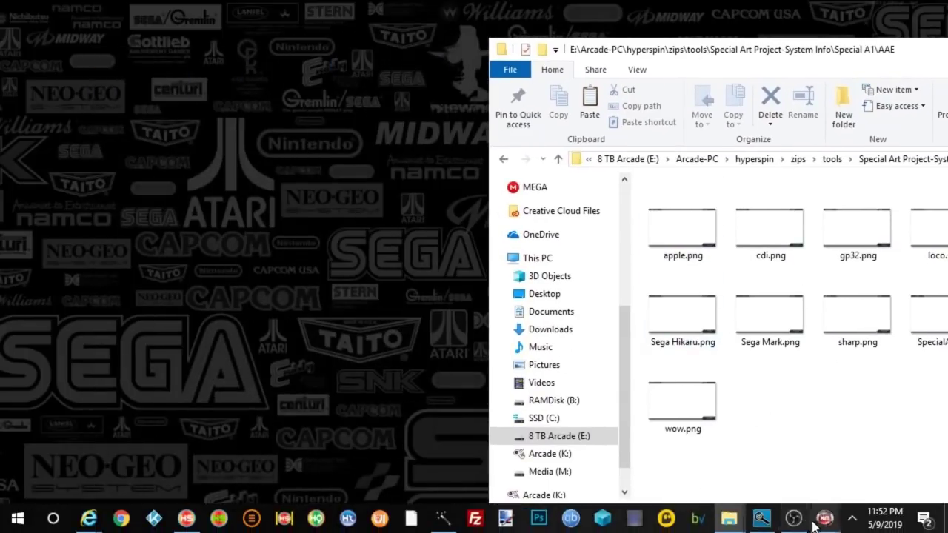
pyautogui.moveTo(729, 520)
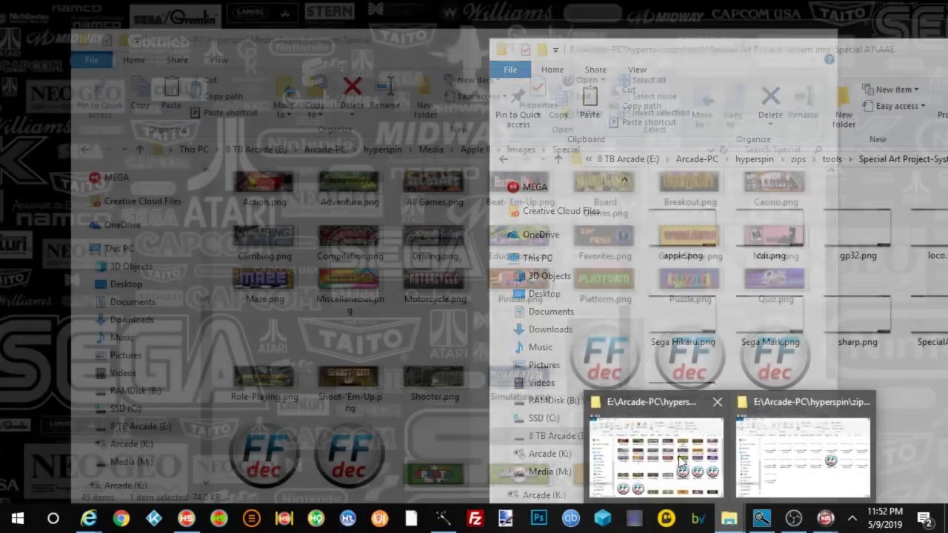
pyautogui.click(658, 454)
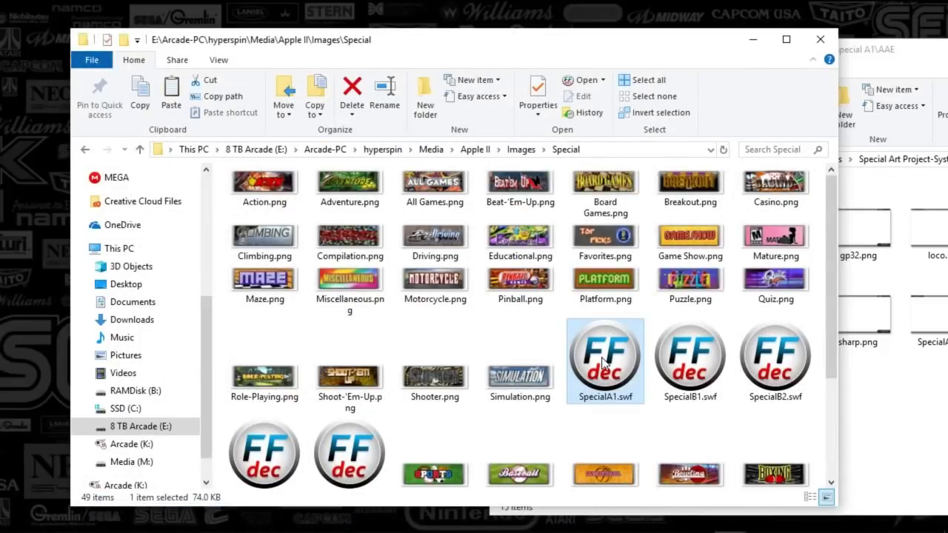
pyautogui.doubleClick(605, 360)
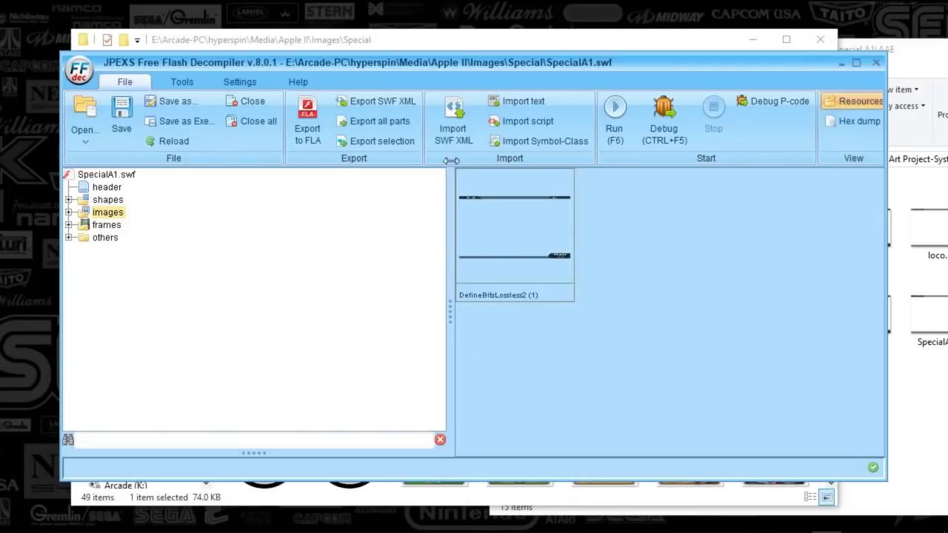
pyautogui.moveTo(470, 68); pyautogui.dragTo(420, 48)
# - Try to load apple.png from the AAE folder directly into the opened SpecialA1.swf
pyautogui.click(892, 447)
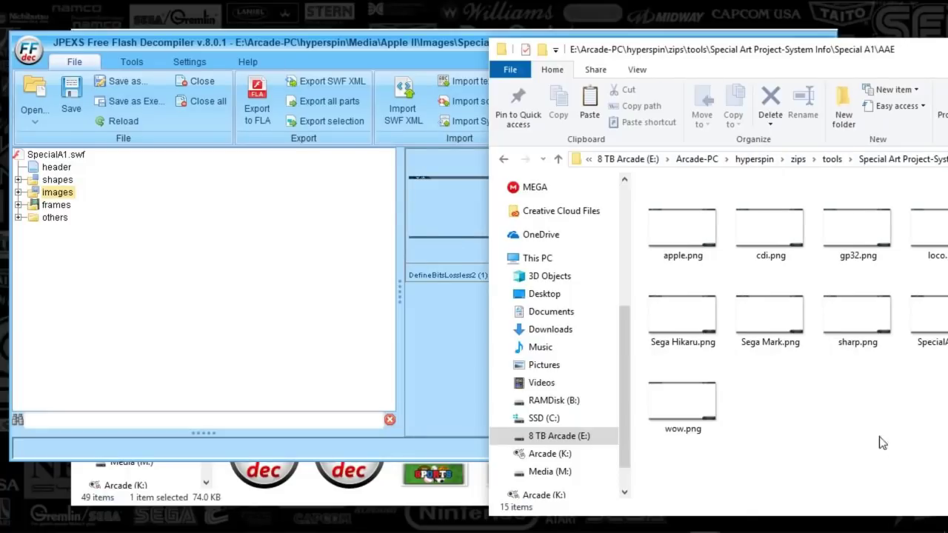
pyautogui.click(418, 340)
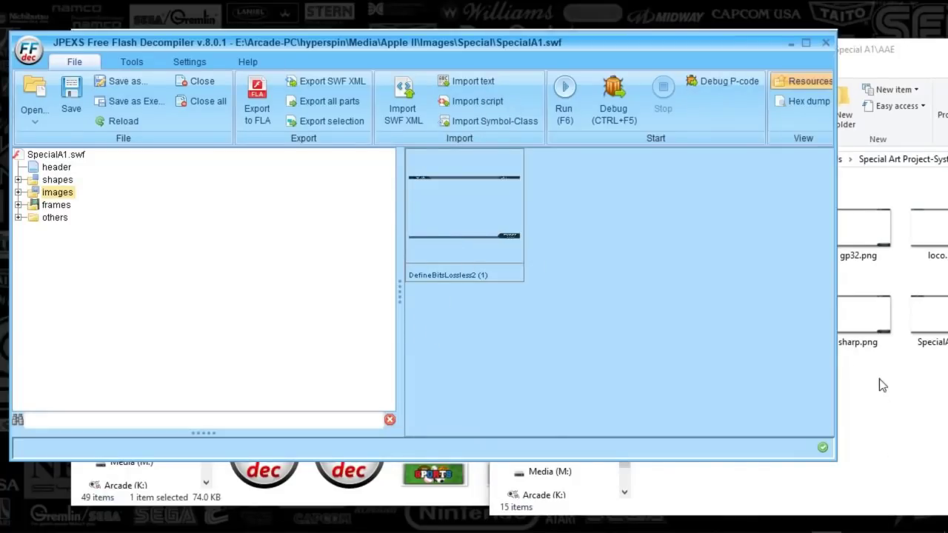
pyautogui.click(872, 440)
pyautogui.moveTo(679, 54); pyautogui.dragTo(778, 57)
pyautogui.moveTo(802, 252); pyautogui.dragTo(473, 243)
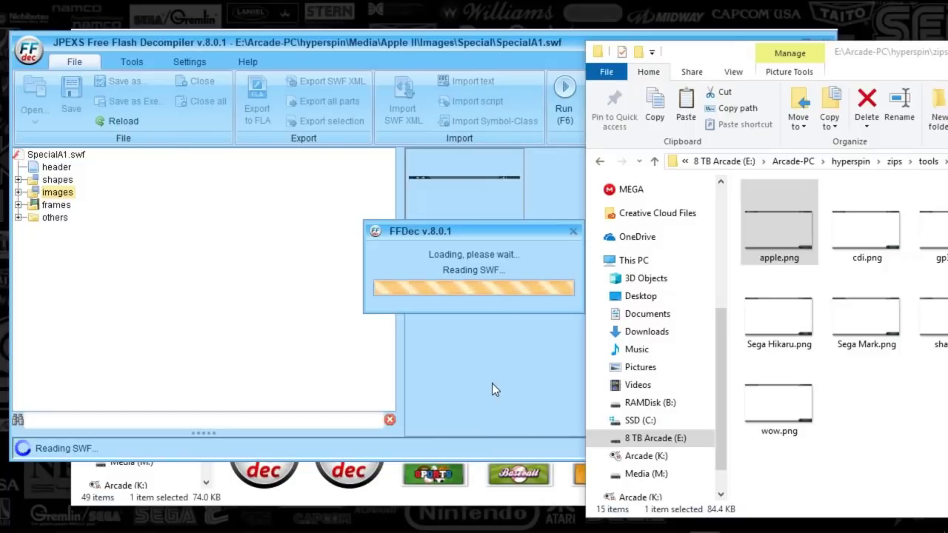
pyautogui.moveTo(483, 235); pyautogui.dragTo(285, 299)
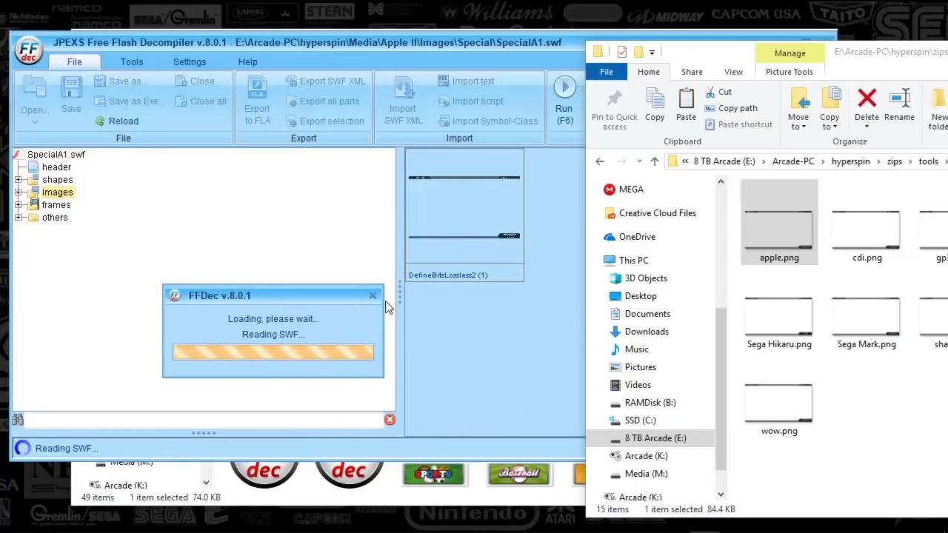
# - Replace the DefineBitsLossless2 image in SpecialA1.swf with apple.png from the AAE folder
pyautogui.click(508, 340)
pyautogui.rightClick(481, 233)
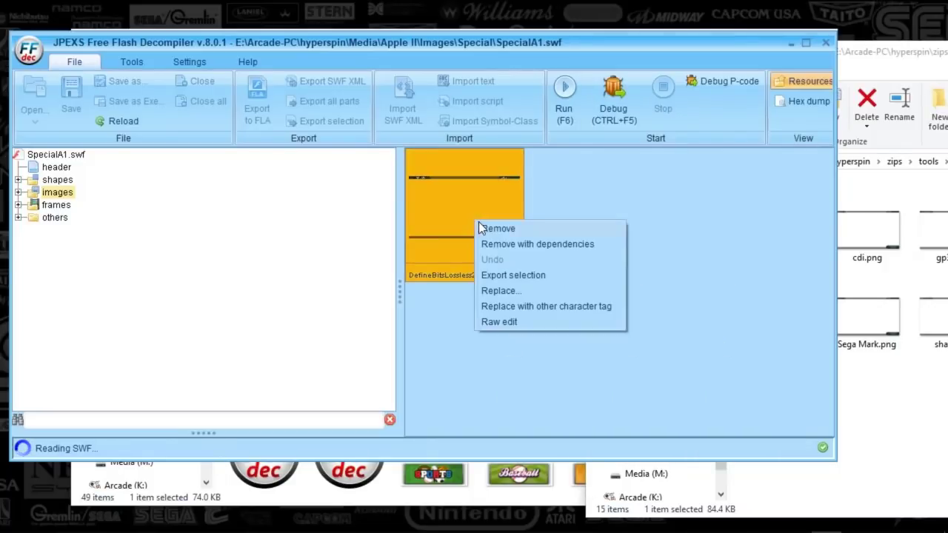
pyautogui.click(507, 289)
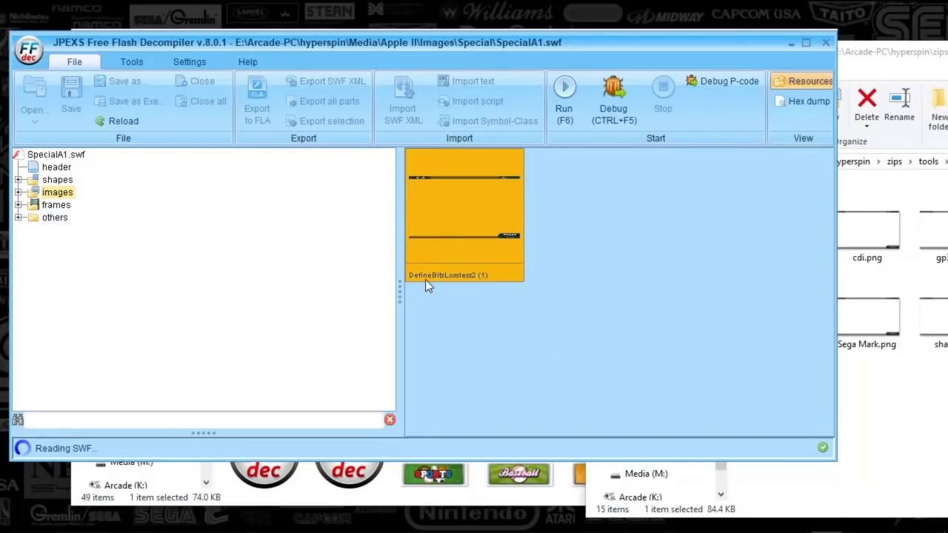
pyautogui.click(546, 171)
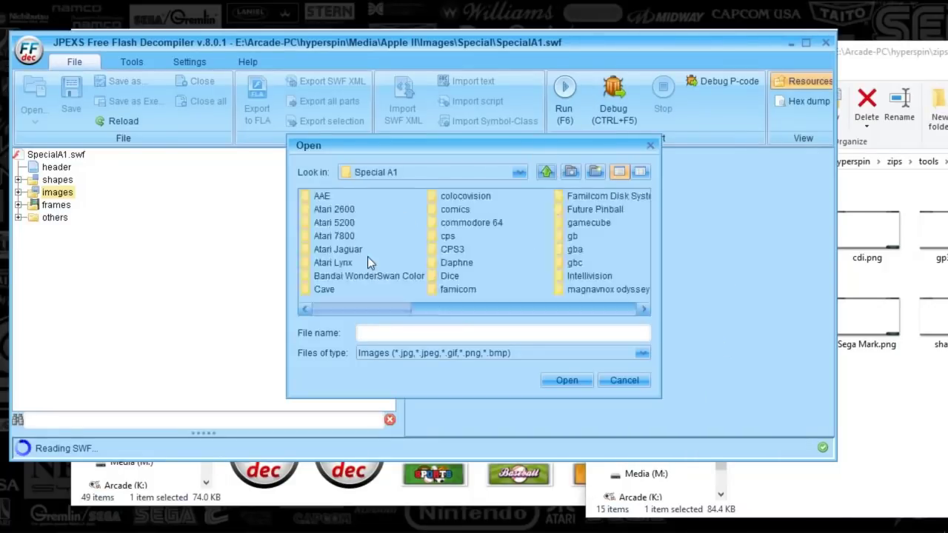
pyautogui.doubleClick(322, 195)
pyautogui.click(331, 196)
pyautogui.doubleClick(331, 195)
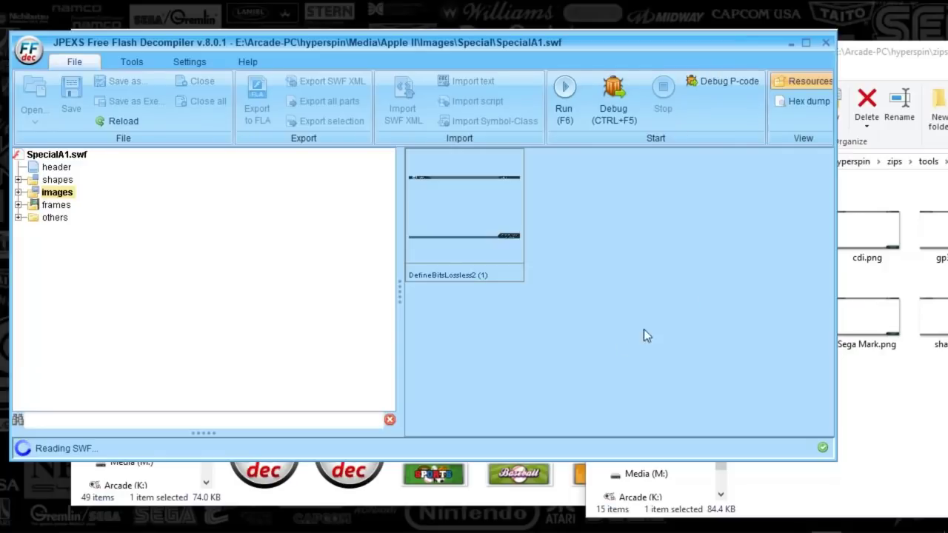
# - Close SpecialA1.swf and the decompiler, discarding the unsaved changes
pyautogui.click(825, 43)
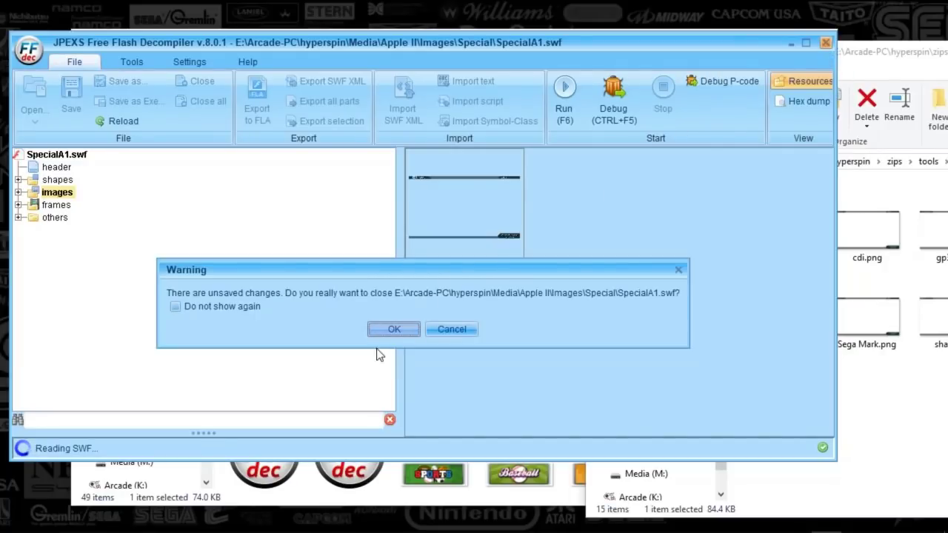
pyautogui.click(471, 333)
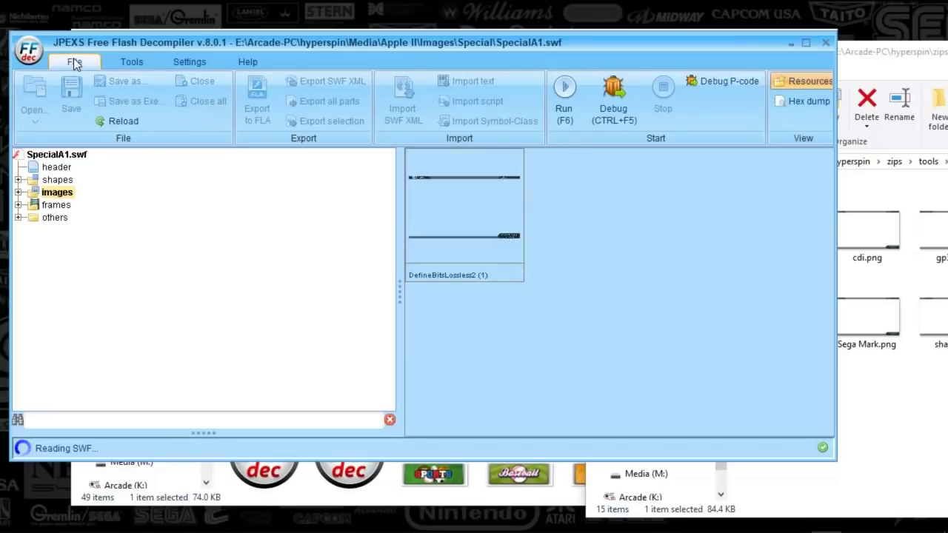
pyautogui.click(477, 219)
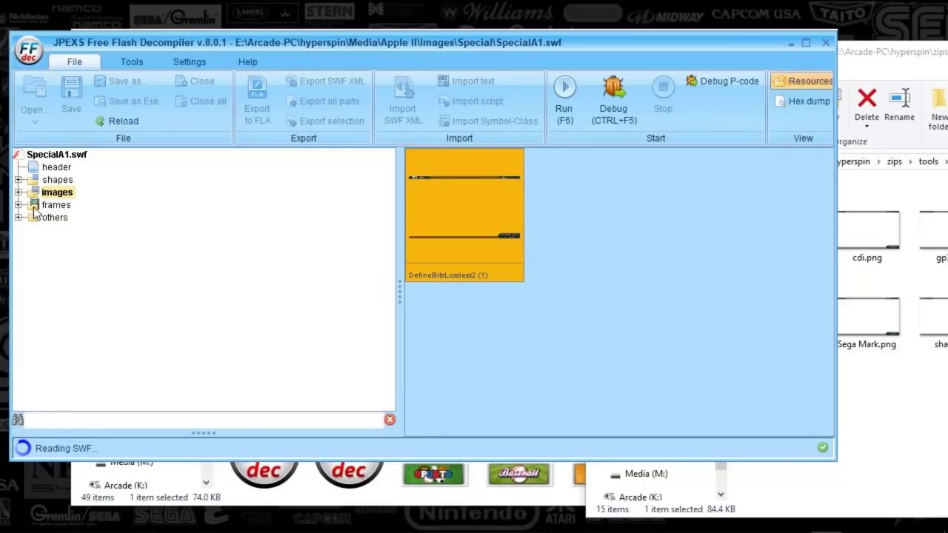
pyautogui.click(825, 45)
pyautogui.click(393, 336)
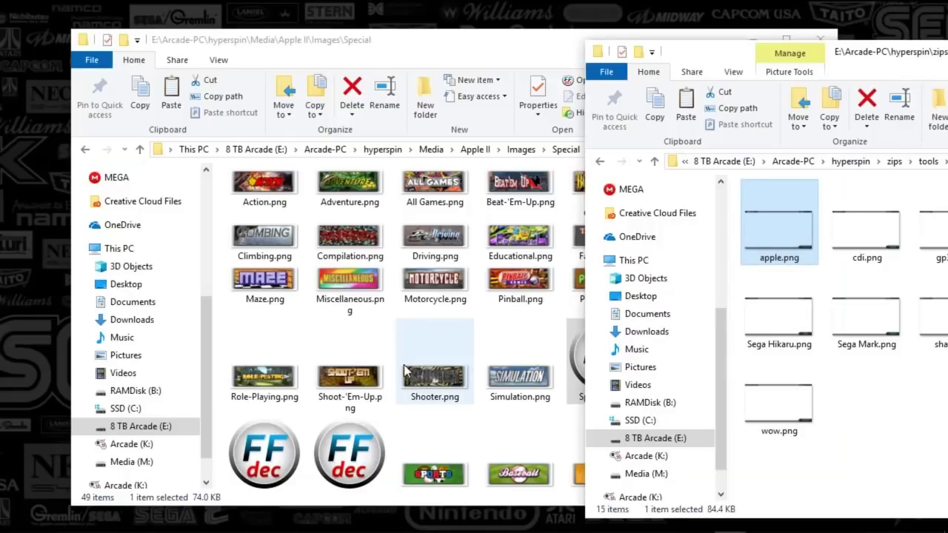
# - Reopen SpecialA1.swf, swap its DefineBitsLossless2 image for AAE's apple.png, and save before closing the decompiler
pyautogui.doubleClick(603, 361)
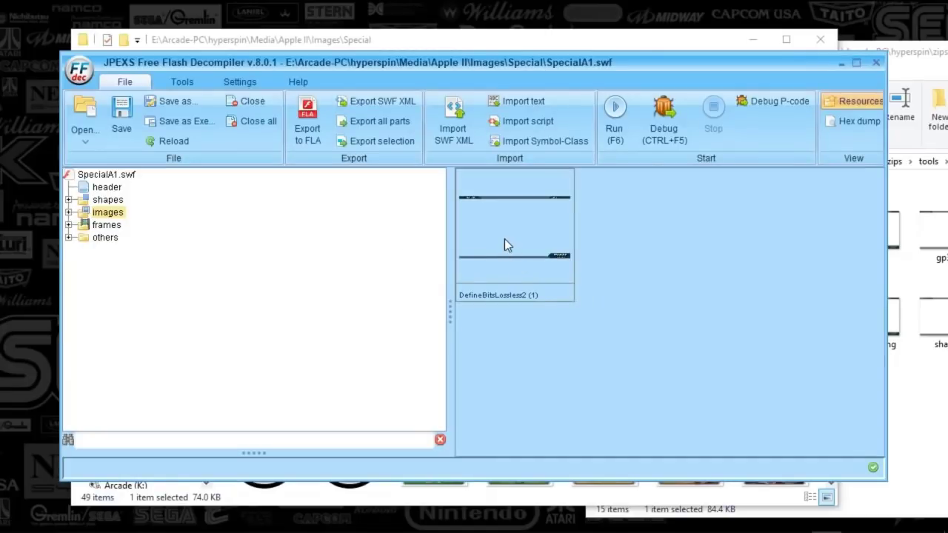
pyautogui.rightClick(504, 243)
pyautogui.click(543, 309)
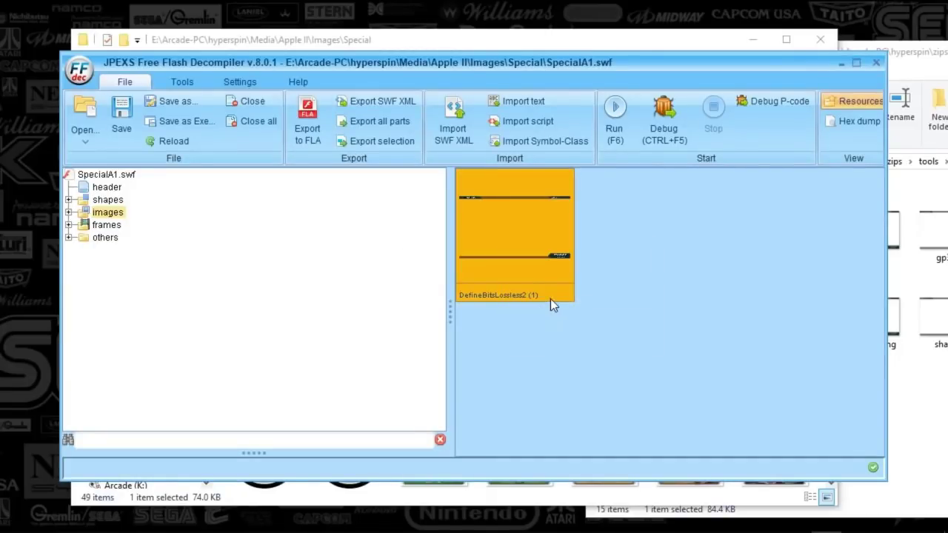
pyautogui.doubleClick(320, 197)
pyautogui.click(121, 119)
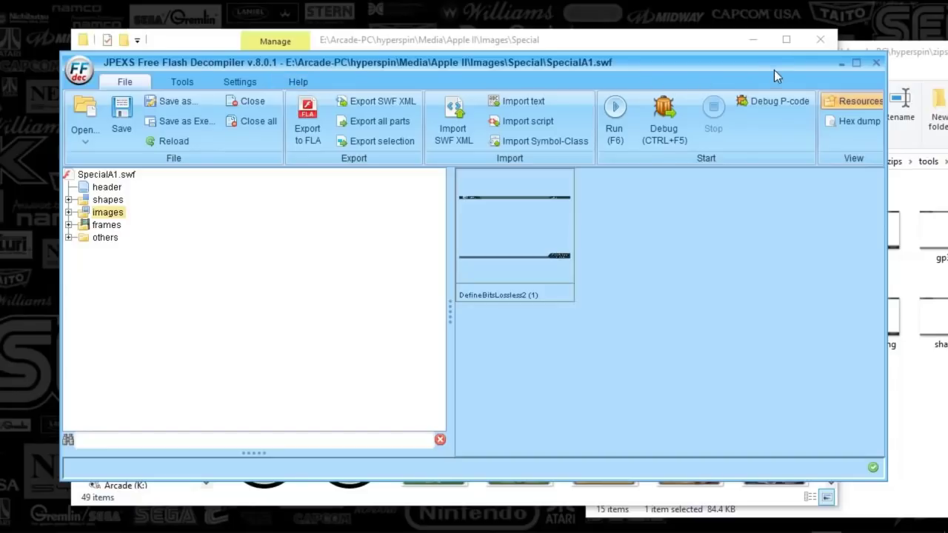
pyautogui.click(878, 64)
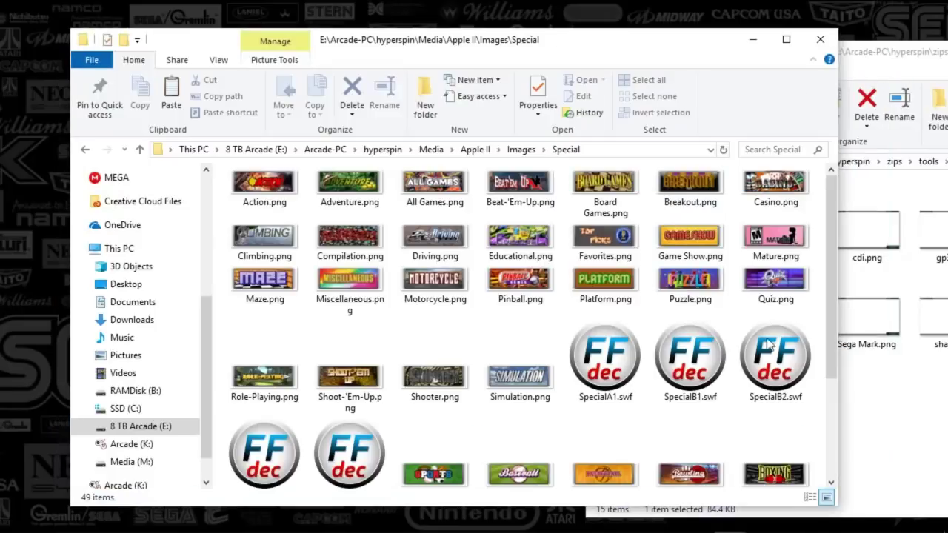
# - Open HyperSpeech.ini from the HyperSpeech folder inside the hyperspin directory
pyautogui.click(891, 480)
pyautogui.click(519, 54)
pyautogui.moveTo(482, 50); pyautogui.dragTo(449, 44)
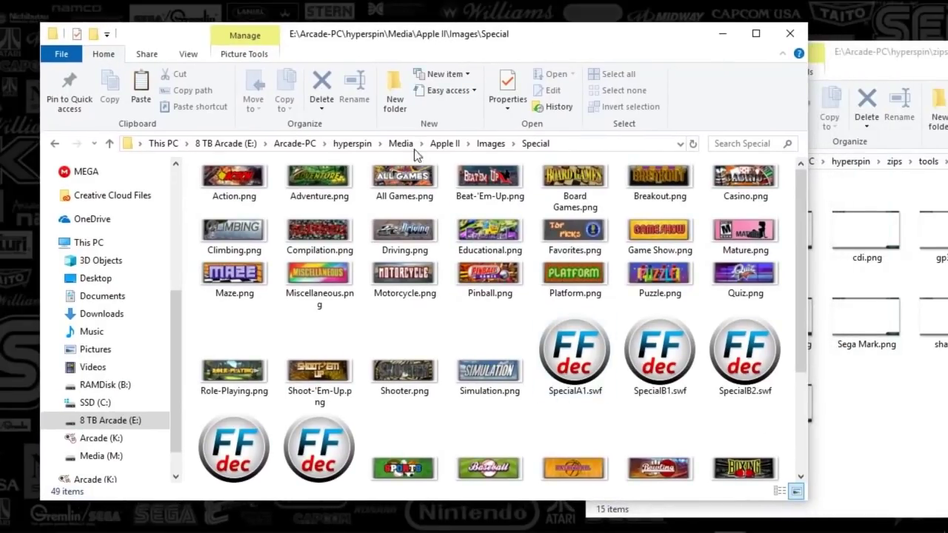
pyautogui.click(351, 144)
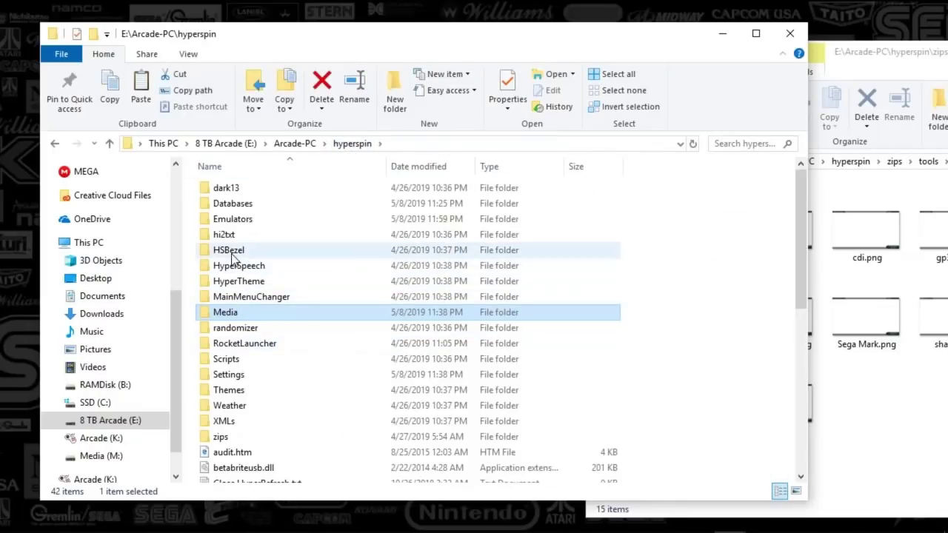
pyautogui.doubleClick(231, 328)
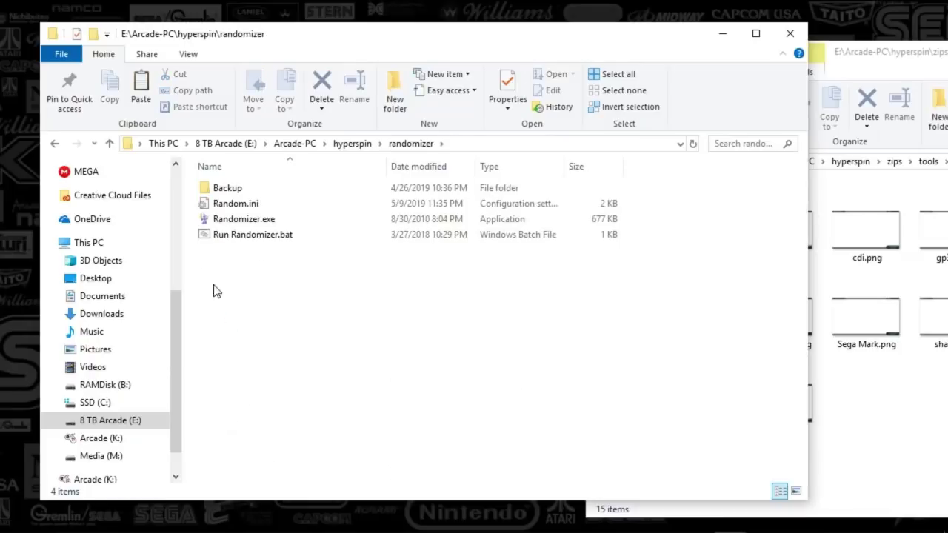
pyautogui.click(351, 143)
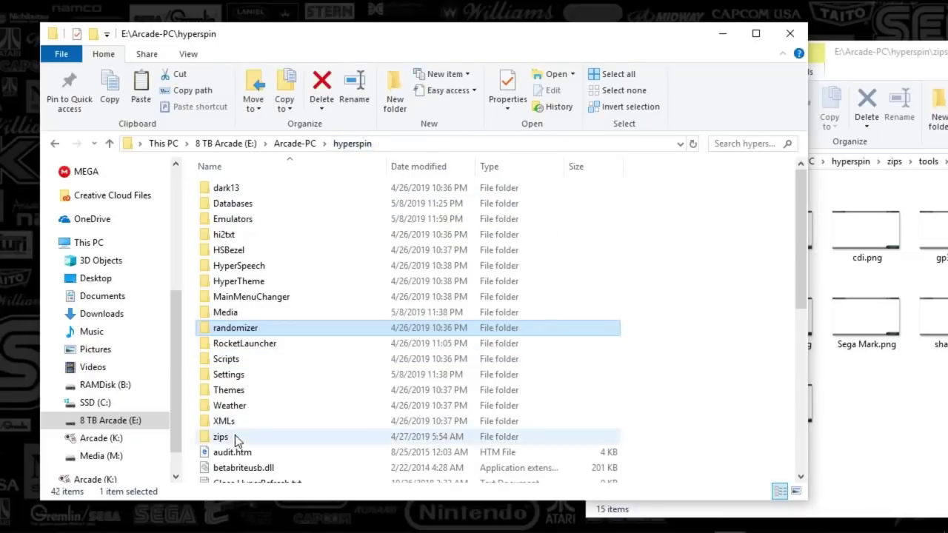
pyautogui.doubleClick(243, 265)
pyautogui.doubleClick(249, 282)
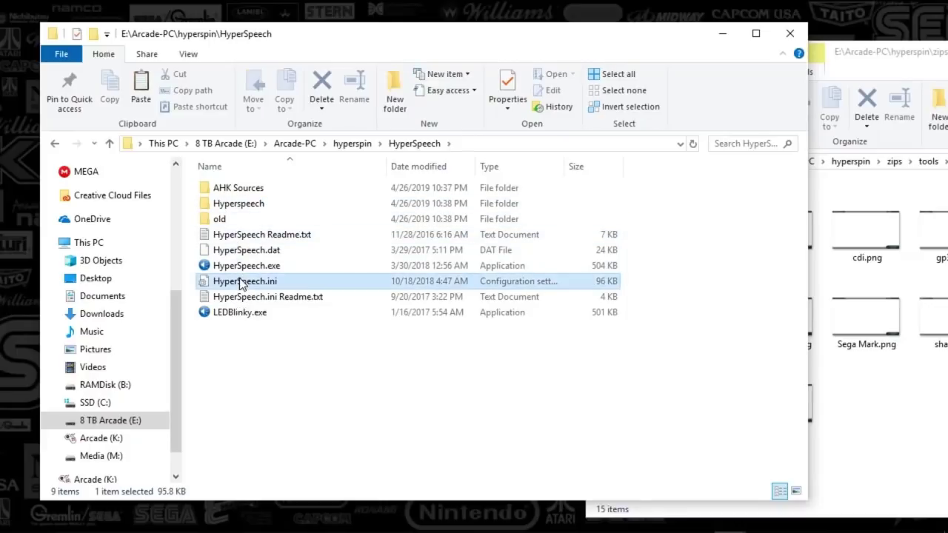
# - Search HyperSpeech.ini for mentions of "apple"
pyautogui.scroll(-15, 211, 257)
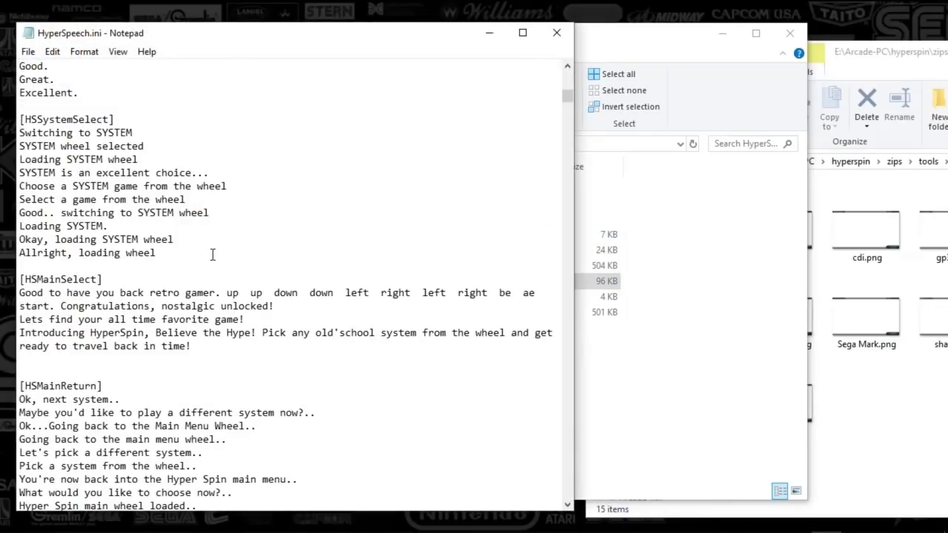
pyautogui.hotkey('ctrl', 'f')
pyautogui.write('apple')
pyautogui.press('Return')
pyautogui.press('Return')
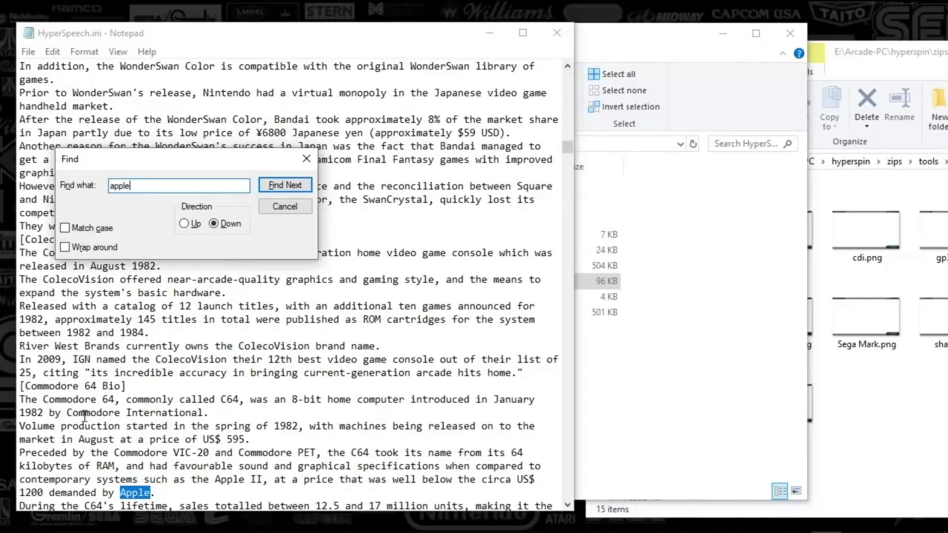
pyautogui.click(273, 188)
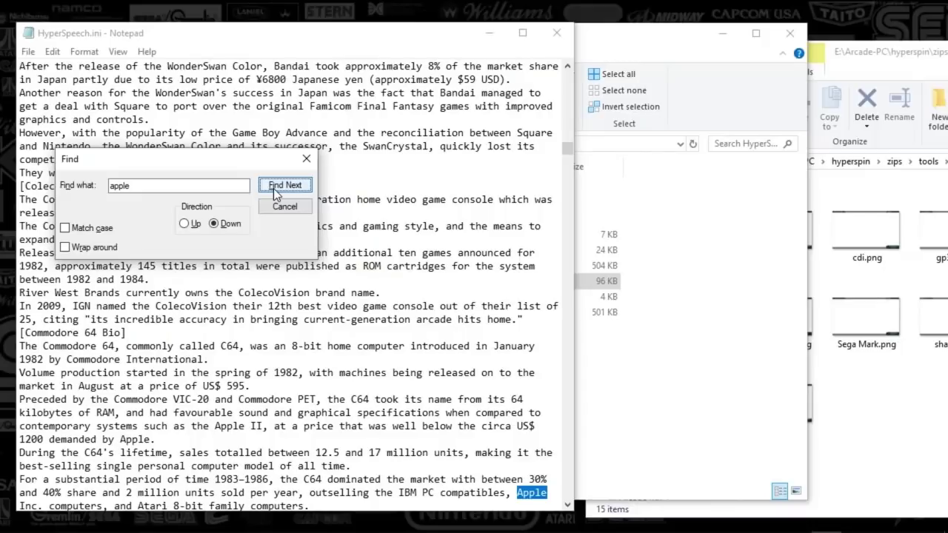
pyautogui.click(276, 188)
# - Examine how the system bio sections are written, from the Commodore 64 entry through the Daphne entry
pyautogui.click(513, 327)
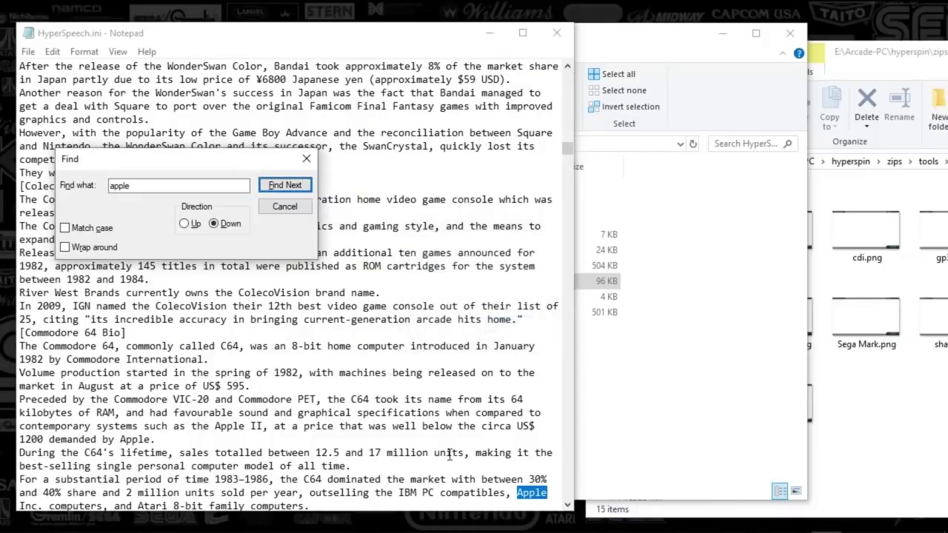
pyautogui.moveTo(440, 494); pyautogui.dragTo(66, 307)
pyautogui.scroll(-10, 66, 361)
pyautogui.moveTo(65, 360); pyautogui.dragTo(20, 306)
pyautogui.scroll(-10, 51, 358)
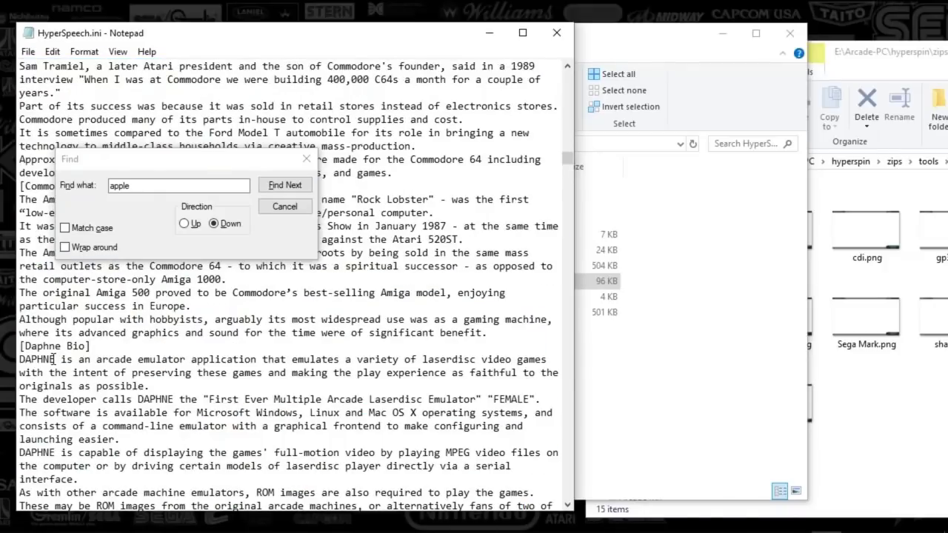
# - Add an [Apple II Bio] heading on a new line at the end of HyperSpeech.ini, adapted from a copy of the [Pinball FX3 Bio] heading
pyautogui.scroll(-20, 98, 379)
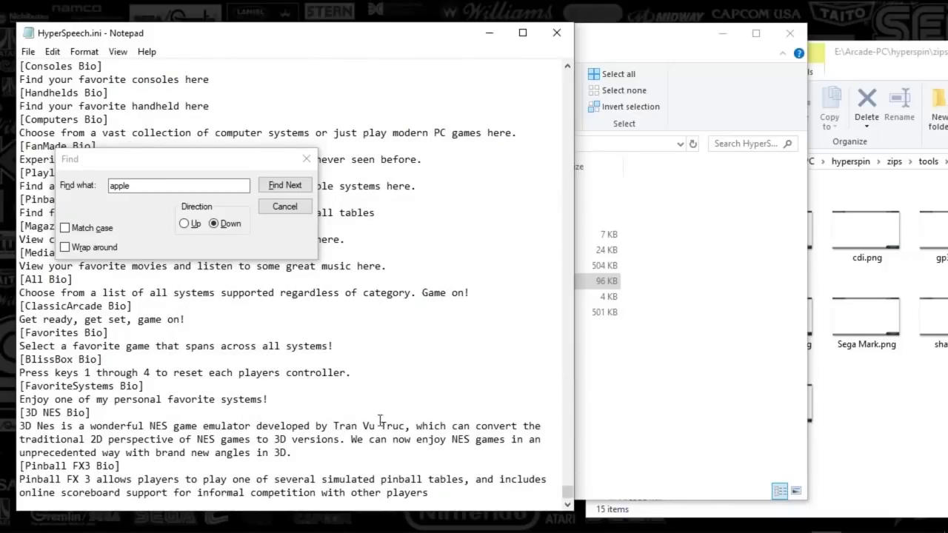
pyautogui.press('Return')
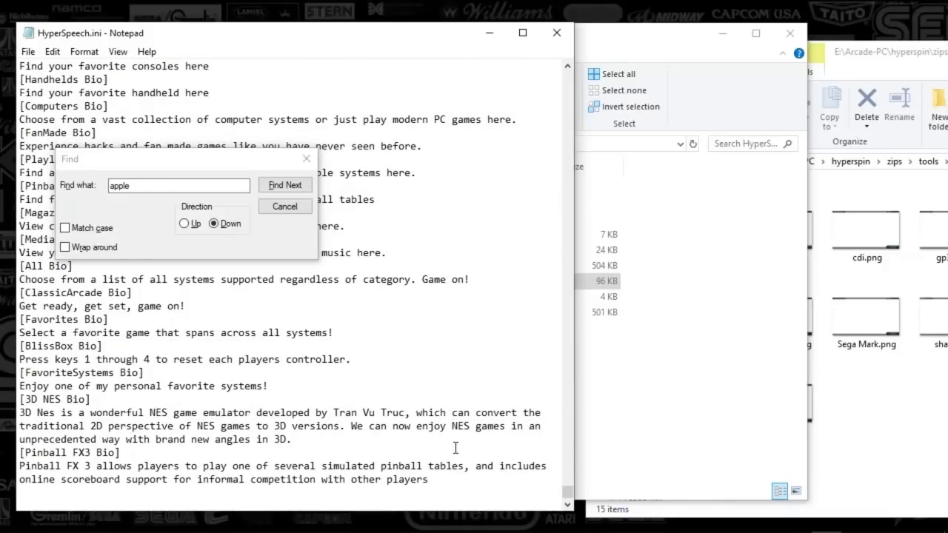
pyautogui.moveTo(154, 449); pyautogui.dragTo(23, 453)
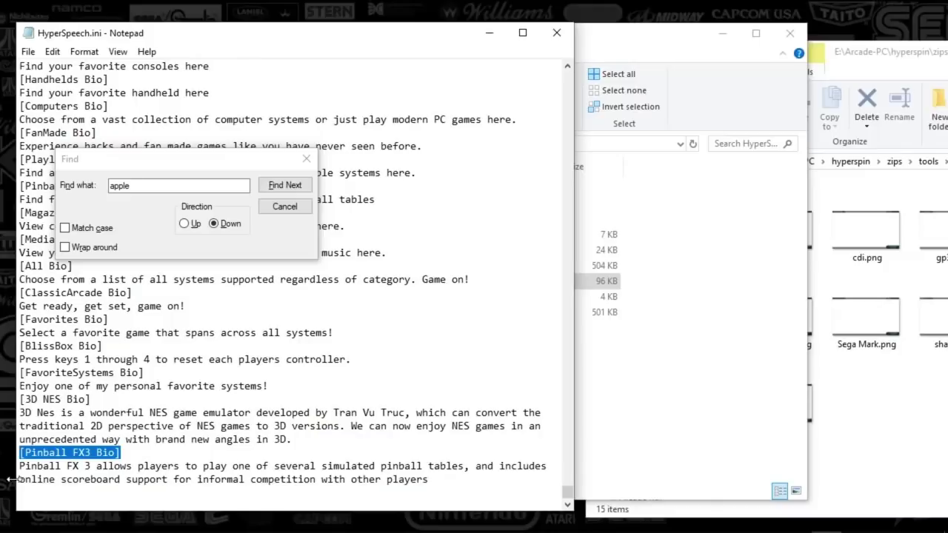
pyautogui.hotkey('ctrl', 'c')
pyautogui.click(40, 495)
pyautogui.hotkey('ctrl', 'v')
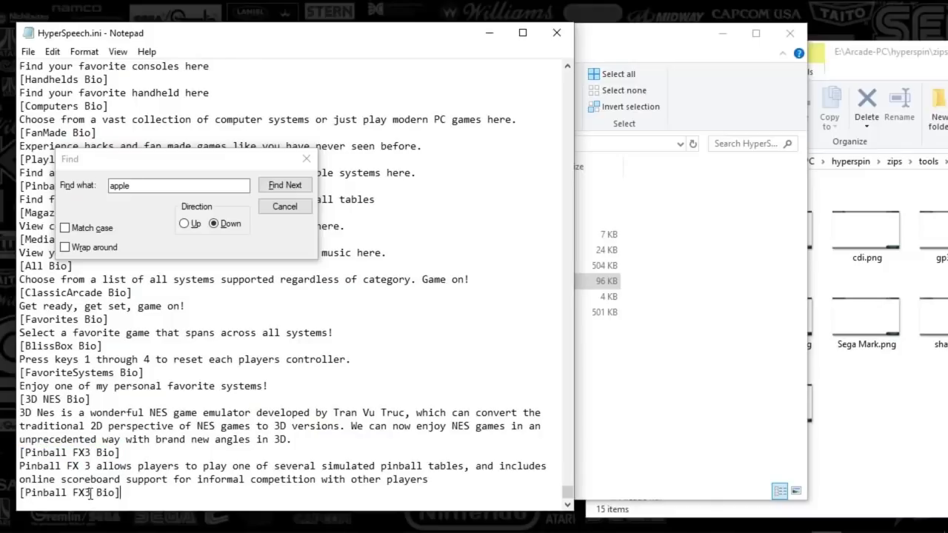
pyautogui.moveTo(90, 494); pyautogui.dragTo(26, 492)
pyautogui.write('Apple II')
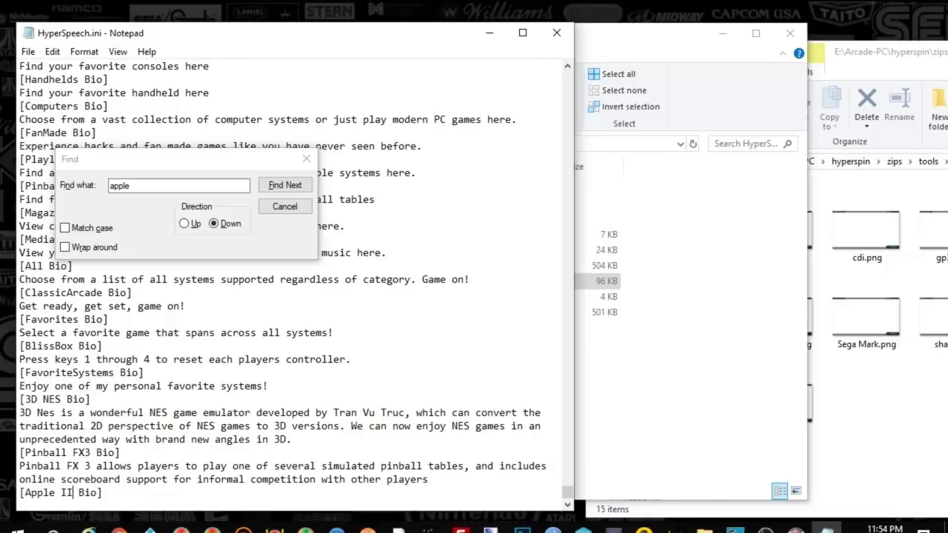
# - Copy the paragraph about the Apple II's June 10, 1977 first sale from the browser's Wikipedia page into Notepad, below the [Apple II Bio] heading
pyautogui.moveTo(104, 511)
pyautogui.click(414, 434)
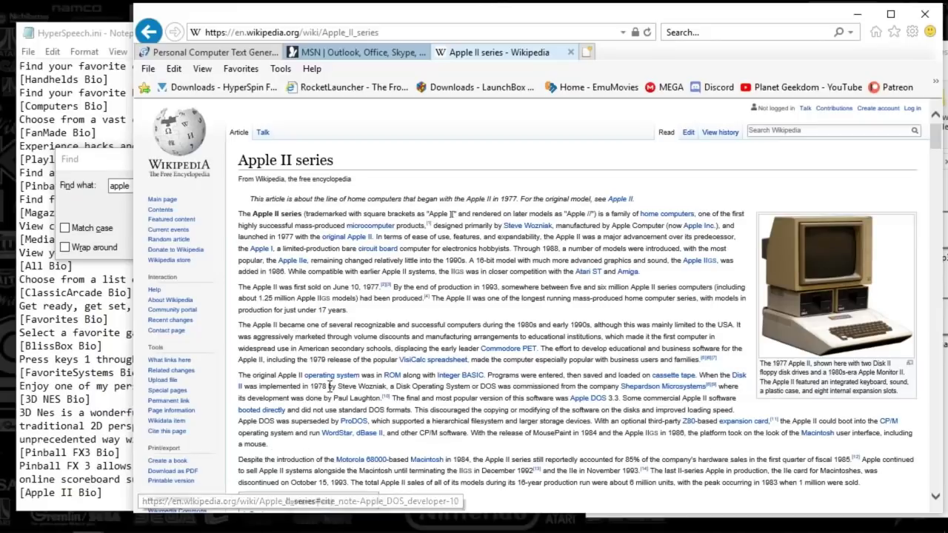
pyautogui.moveTo(256, 286); pyautogui.dragTo(505, 311)
pyautogui.rightClick(270, 319)
pyautogui.click(296, 339)
pyautogui.click(88, 506)
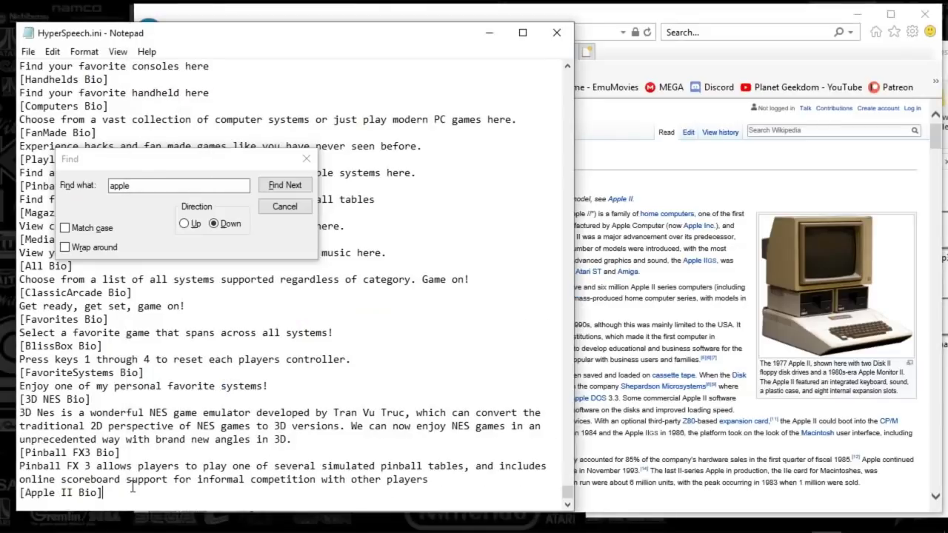
pyautogui.press('Return')
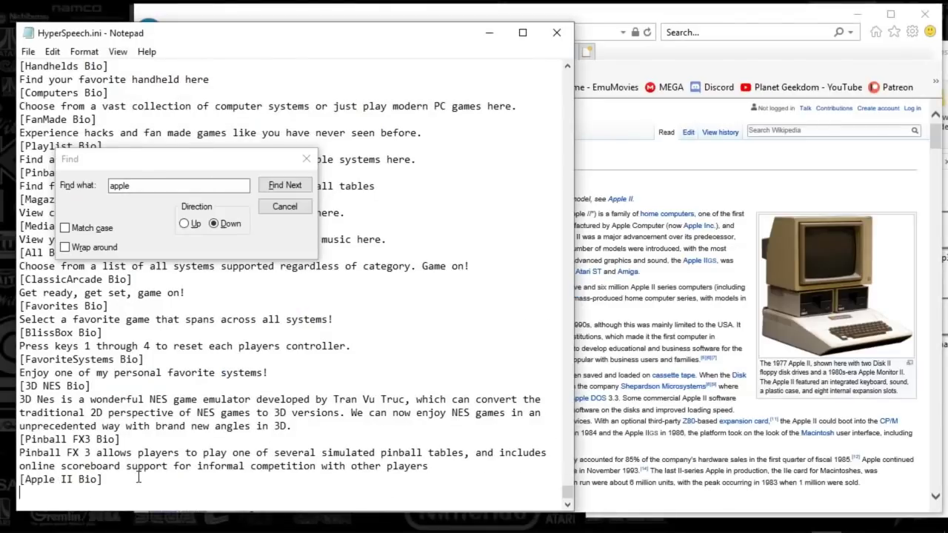
pyautogui.hotkey('ctrl', 'v')
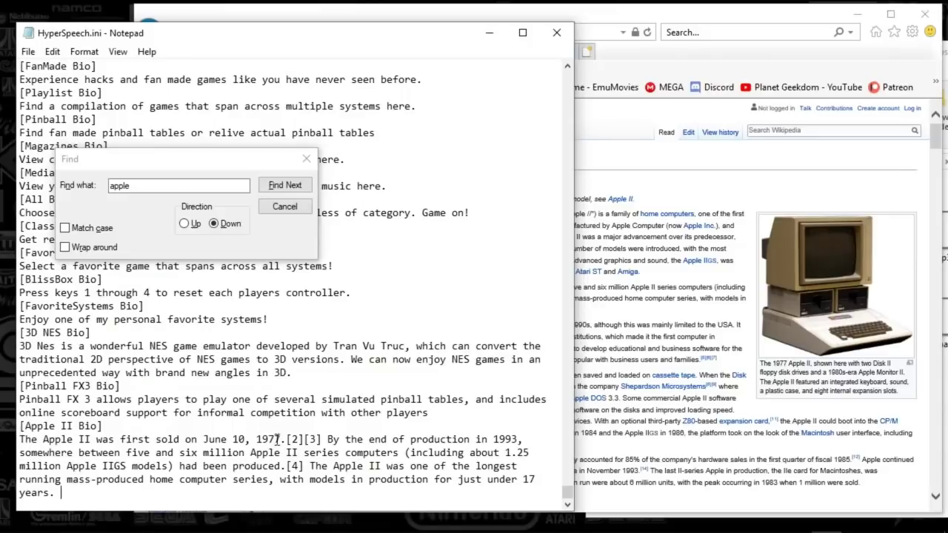
# - Remove the [2][3] and [4] citation markers and the parenthetical about 1.25 million Apple IIGS models from the Apple II bio text
pyautogui.moveTo(287, 442); pyautogui.dragTo(324, 440)
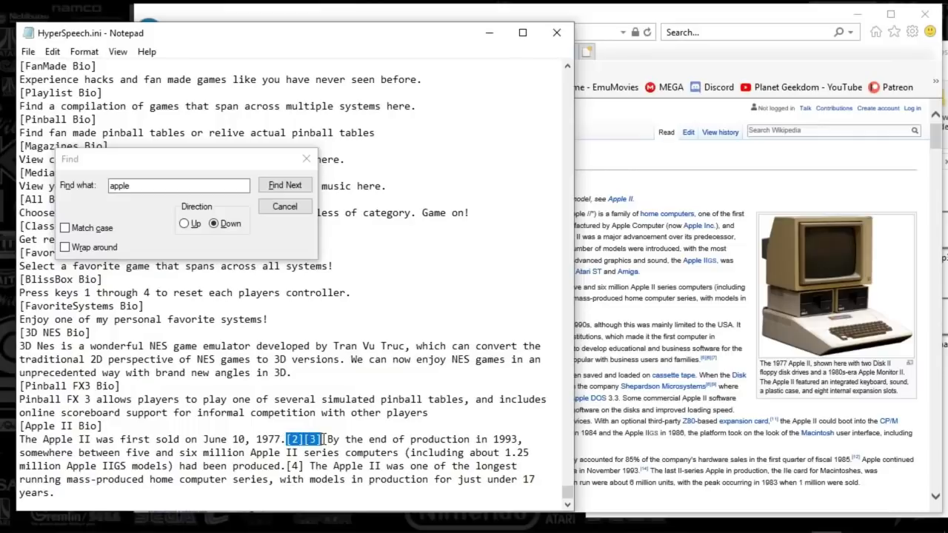
pyautogui.press('Delete')
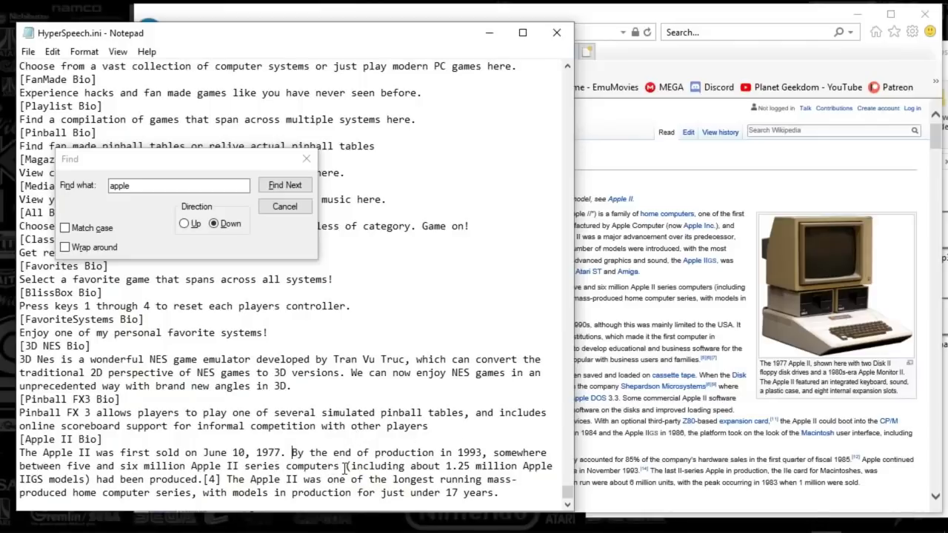
pyautogui.moveTo(345, 467); pyautogui.dragTo(91, 479)
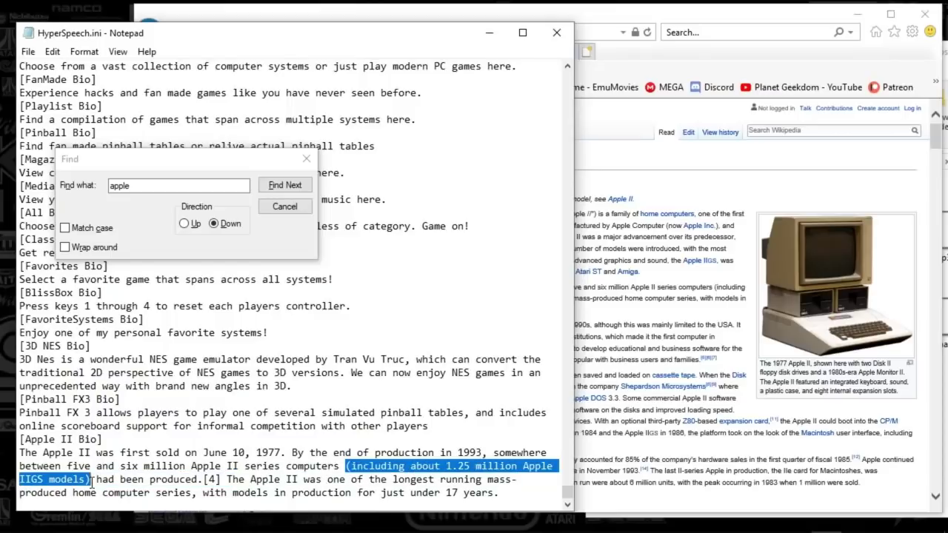
pyautogui.press('Delete')
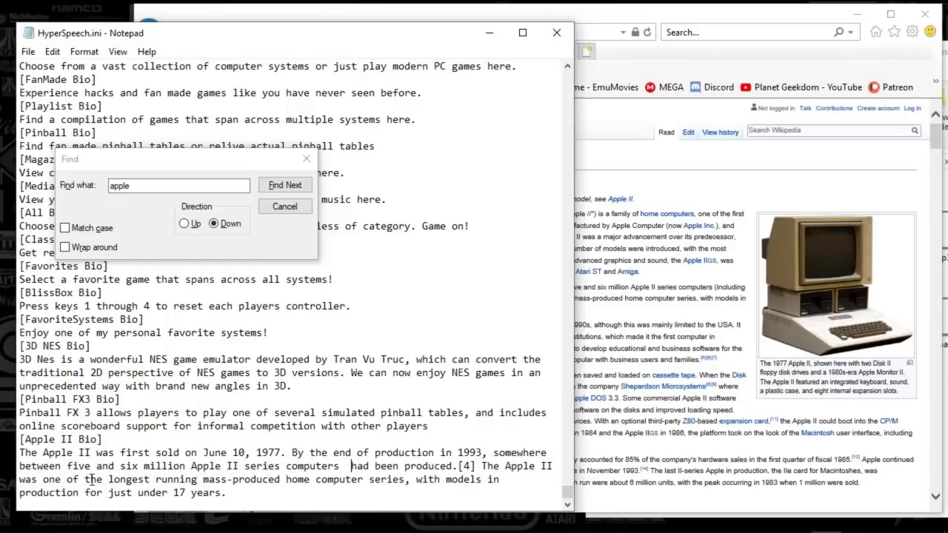
pyautogui.press('BackSpace')
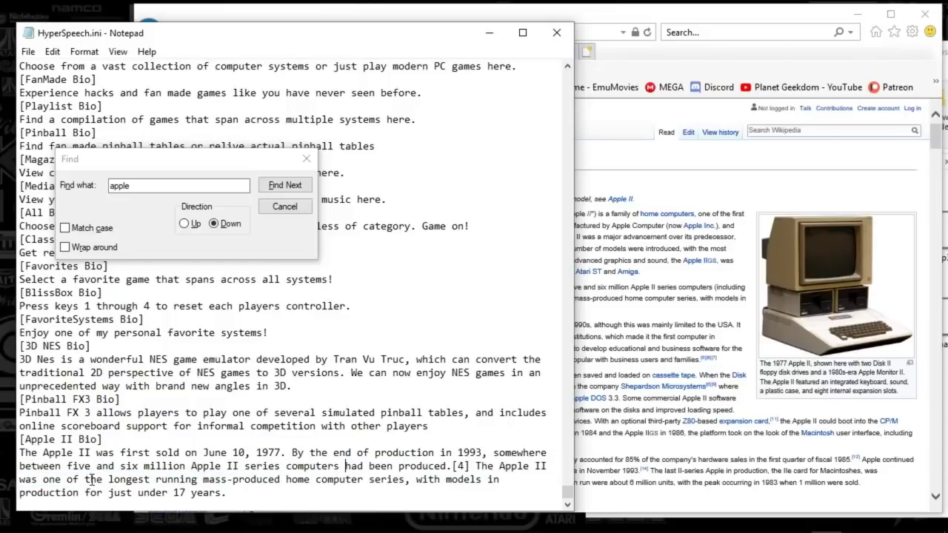
pyautogui.click(471, 465)
pyautogui.press('BackSpace')
pyautogui.press('BackSpace')
pyautogui.press('BackSpace')
pyautogui.press('BackSpace')
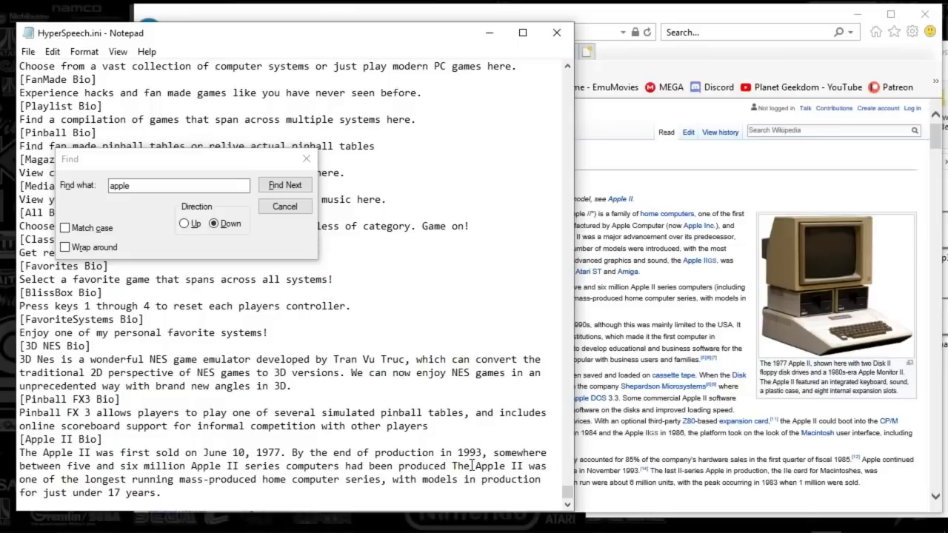